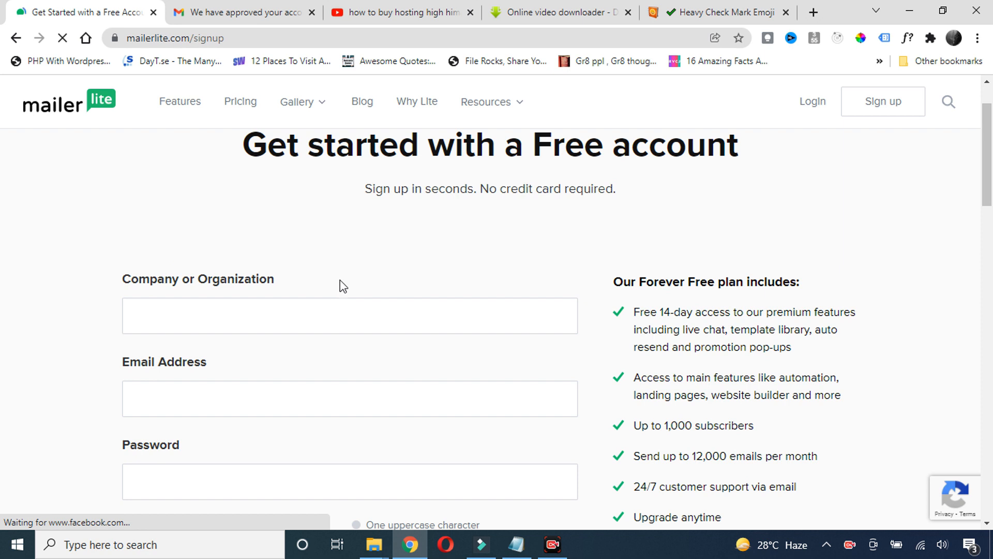
Read the signup page and highlight the free 14-day access perk
scroll(447, 288, down, 2)
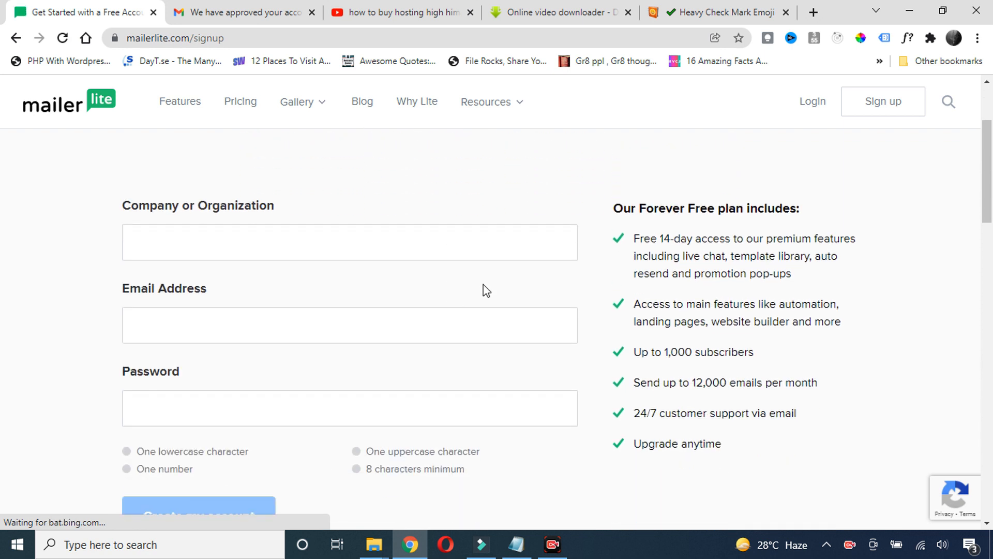
scroll(486, 291, up, 1)
drag(633, 313, 725, 313)
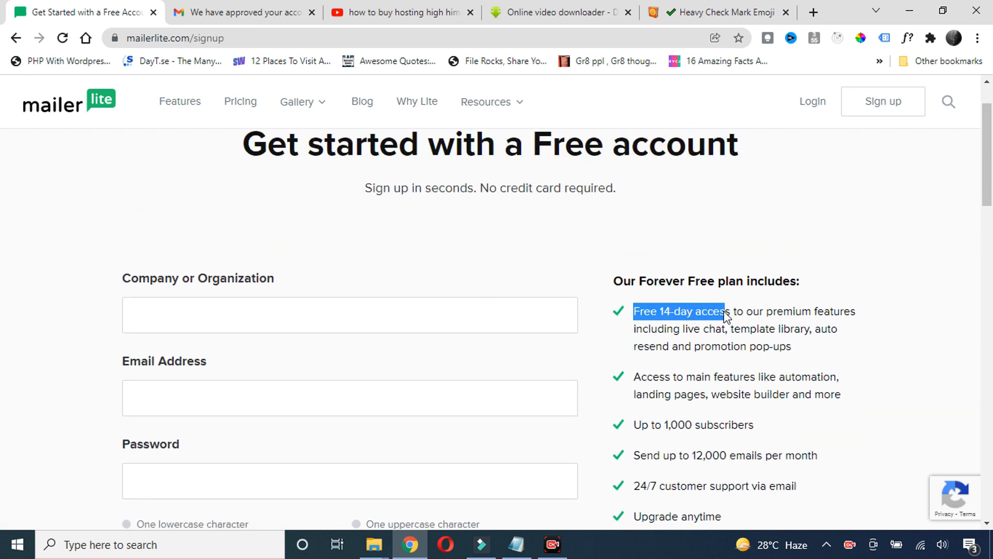
click(836, 293)
drag(632, 313, 726, 312)
click(776, 296)
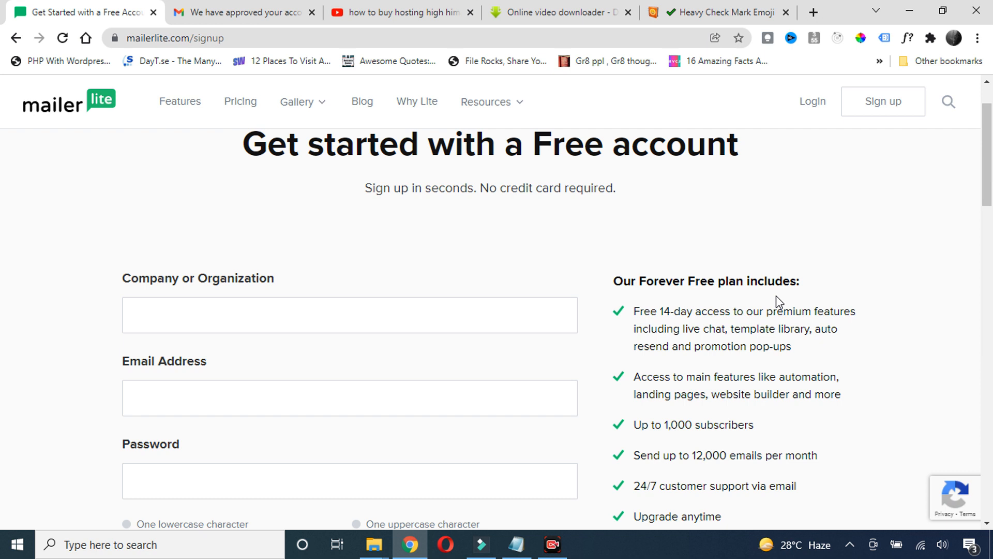
scroll(723, 312, down, 3)
scroll(722, 312, up, 3)
scroll(723, 313, down, 3)
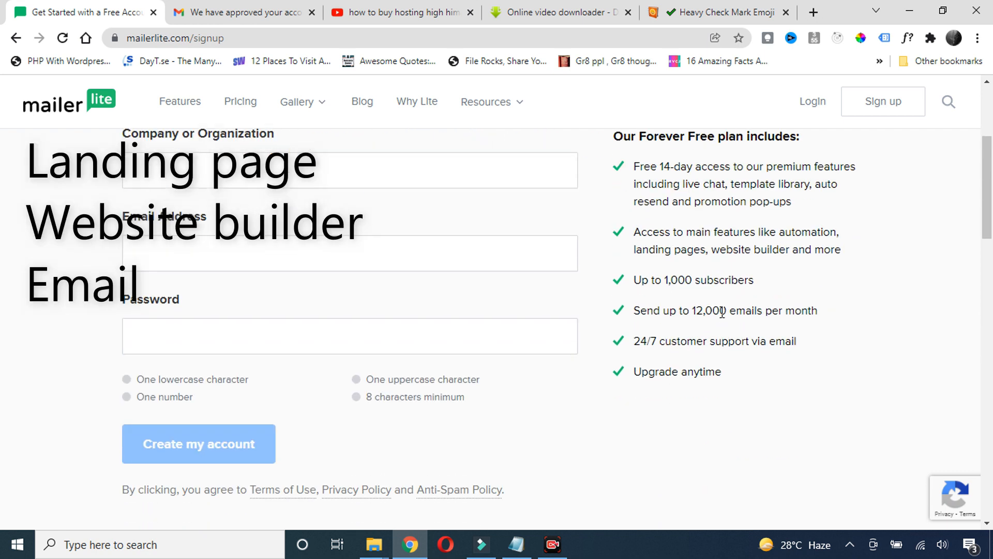
scroll(723, 312, up, 3)
scroll(719, 326, down, 2)
Highlight the free plan's website builder, 1,000 subscribers and 12,000 emails per month limits
drag(779, 304, 838, 304)
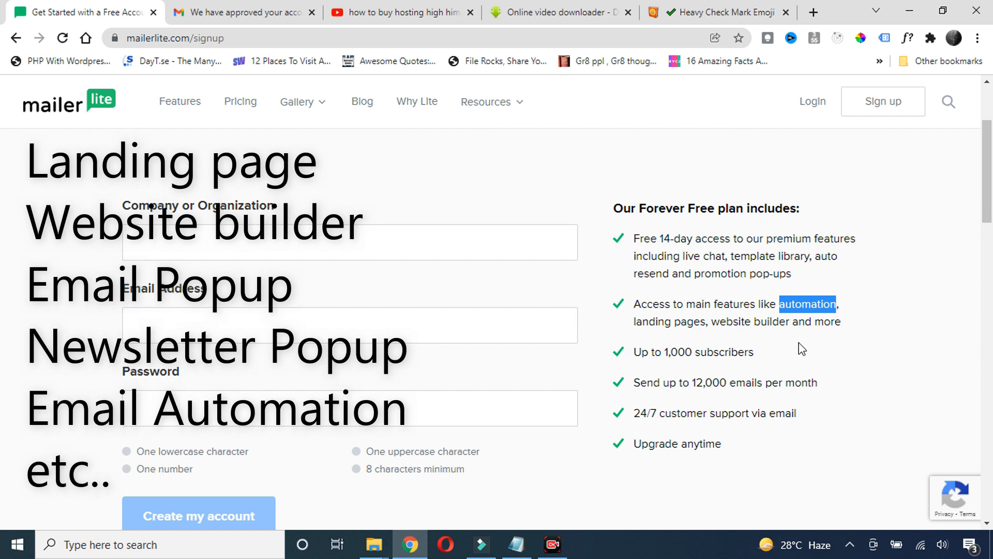
click(779, 348)
drag(710, 323, 799, 357)
click(799, 357)
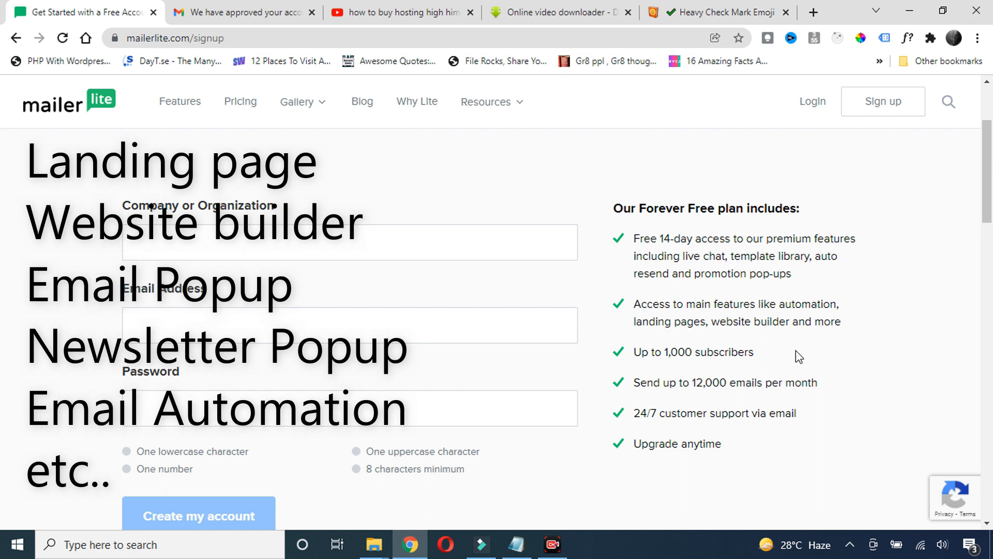
drag(668, 352, 780, 350)
click(786, 354)
drag(694, 382, 773, 382)
click(780, 367)
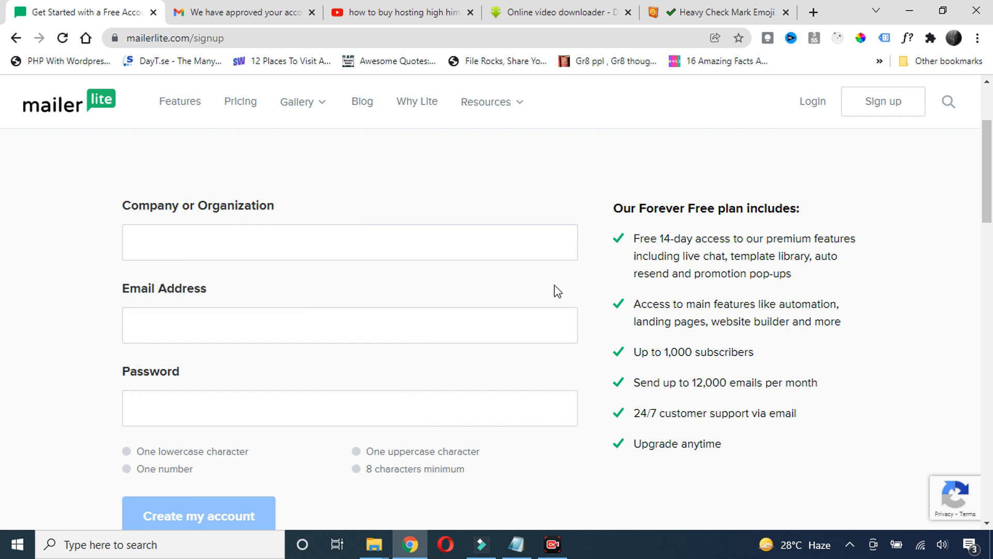
scroll(555, 290, up, 3)
scroll(502, 302, down, 3)
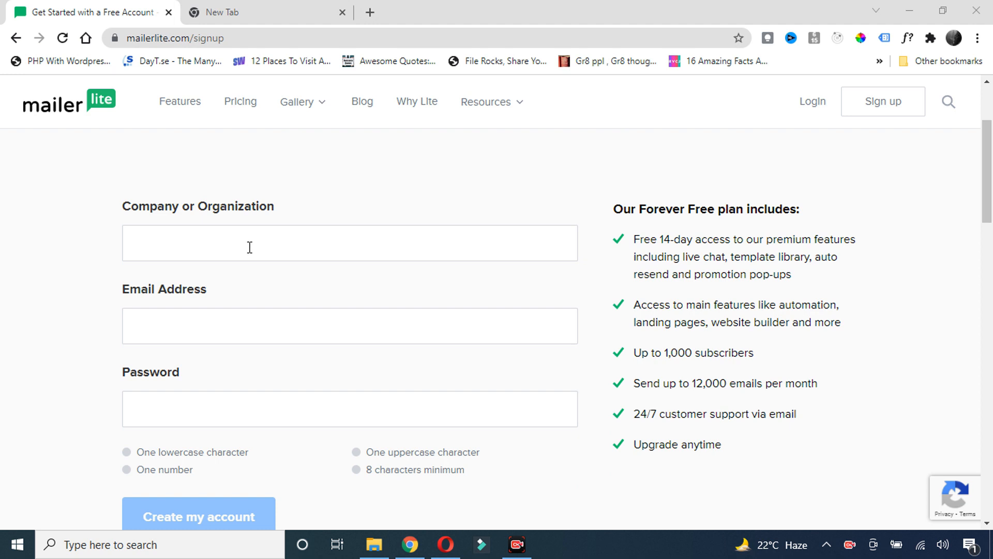
Fill in the company name, e-mail address and password, then create the free account
click(226, 253)
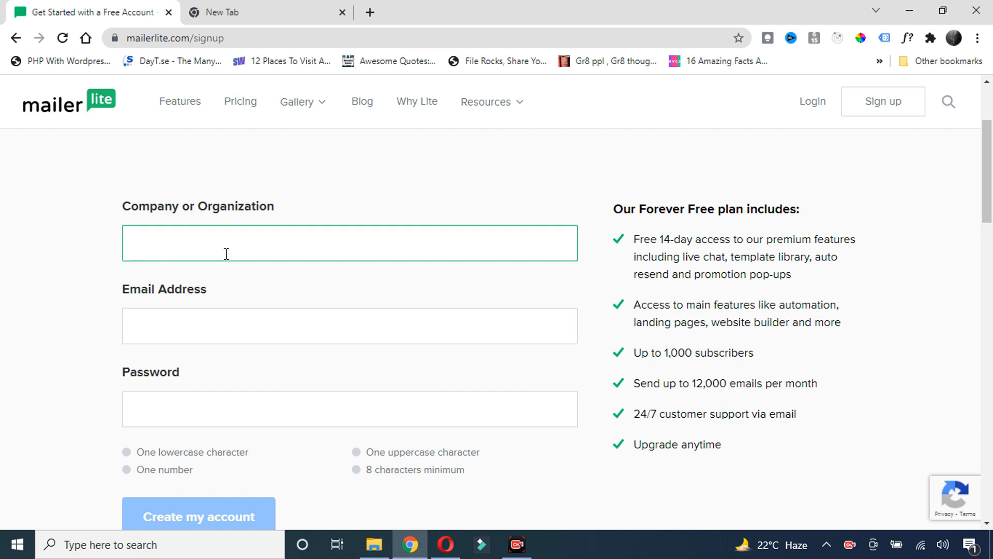
key(Tab)
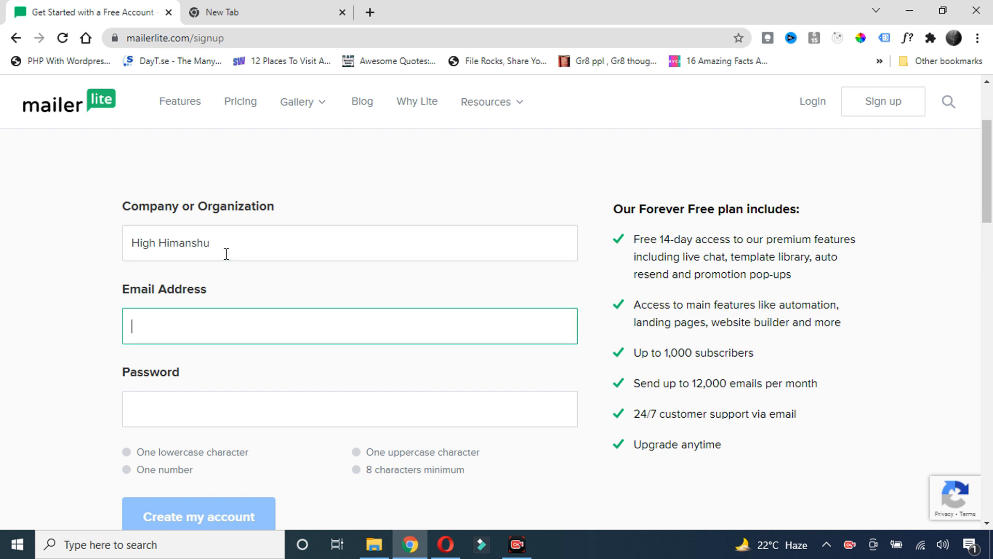
click(184, 408)
text(•••••••••)
click(384, 371)
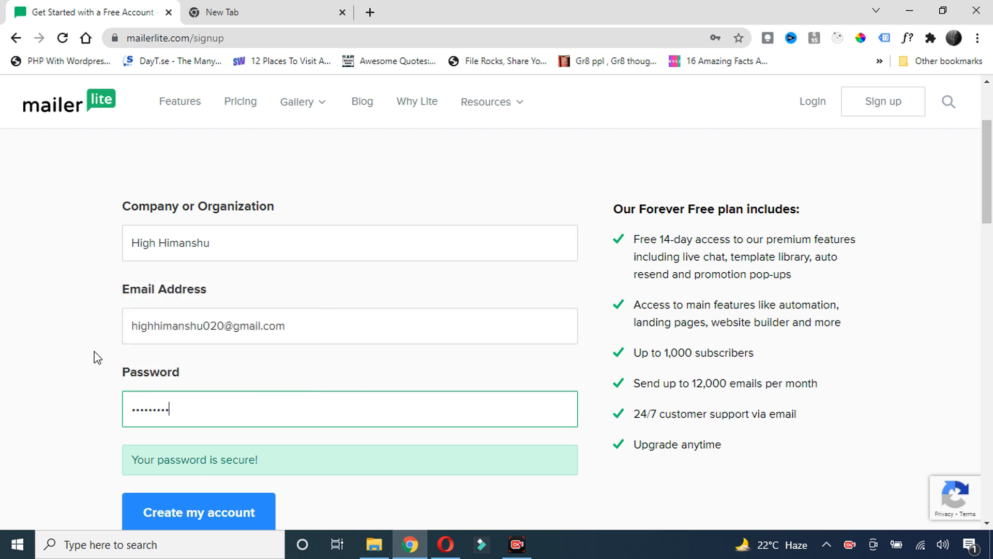
scroll(207, 445, down, 1)
click(206, 441)
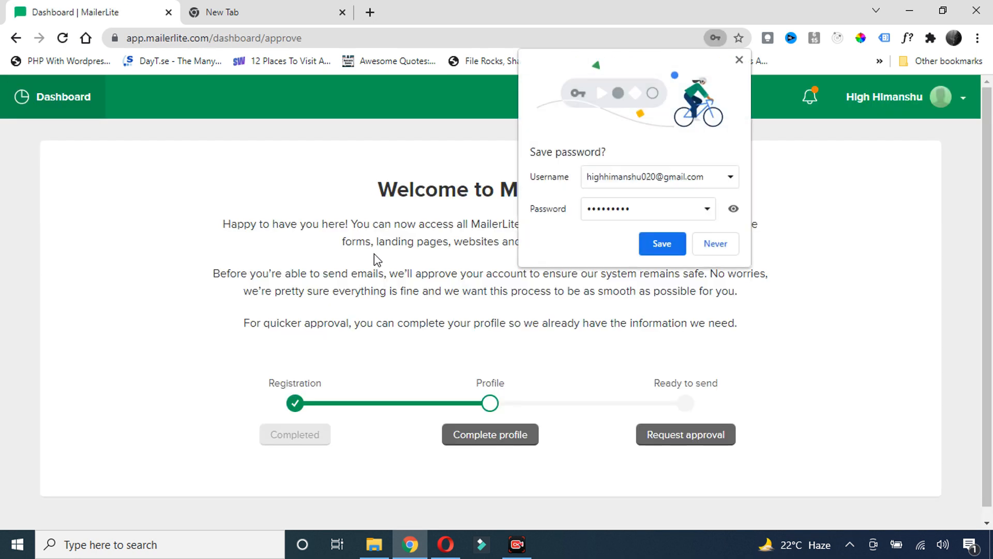
Dismiss Chrome's save-password bubble, glance at the account menu and read the welcome message
click(739, 60)
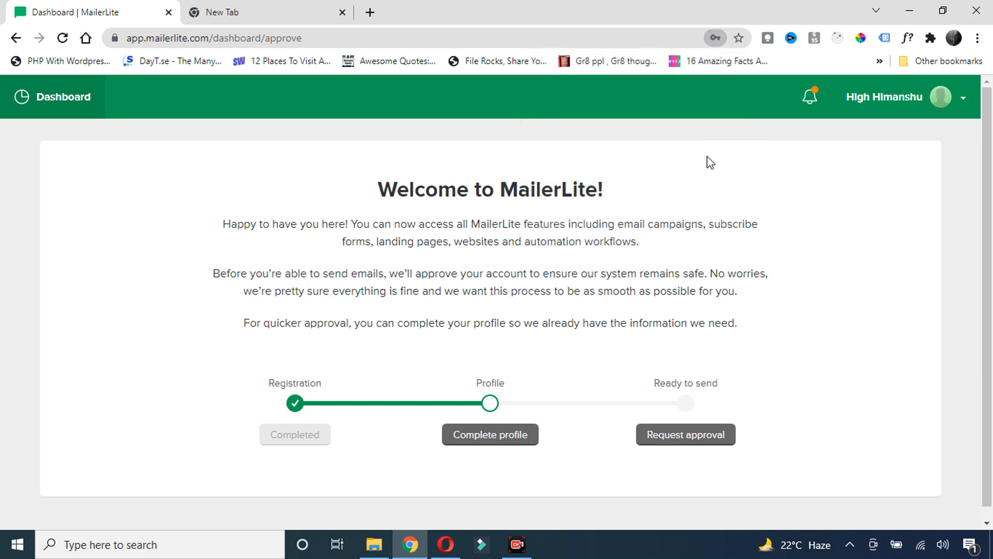
click(952, 100)
click(572, 215)
drag(367, 224, 489, 241)
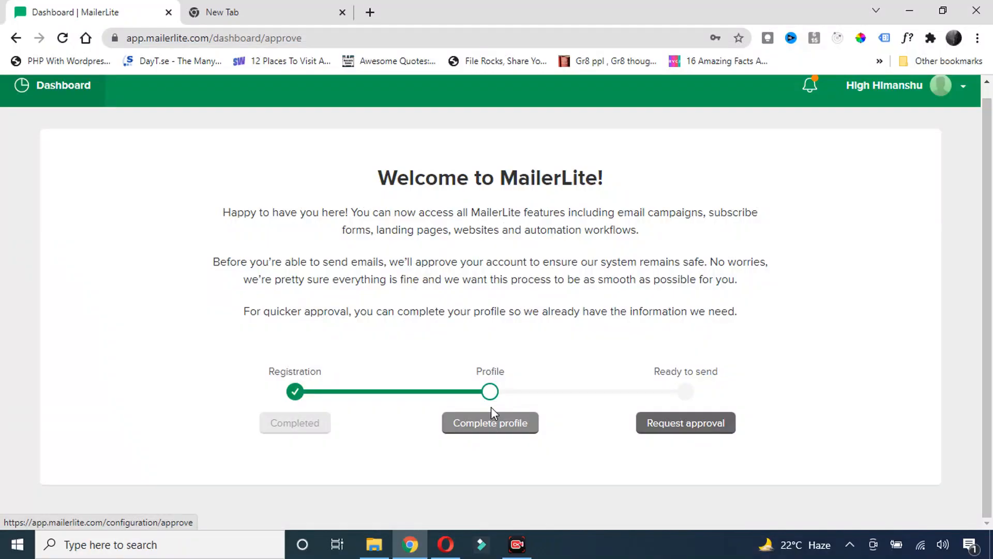
Open the complete-profile form and enter the first and last name
click(499, 428)
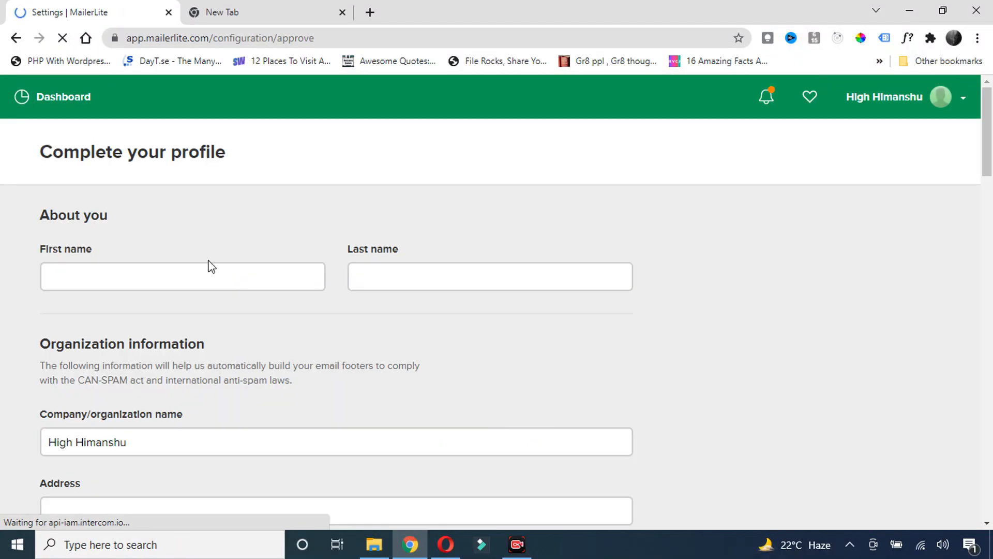
click(127, 282)
text(Himanshu)
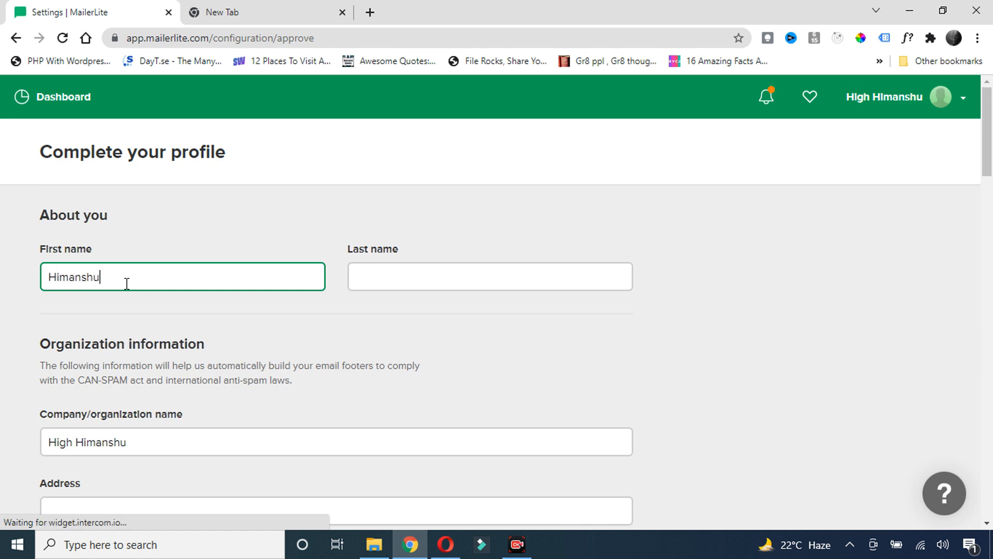
key(Tab)
text(Shekh)
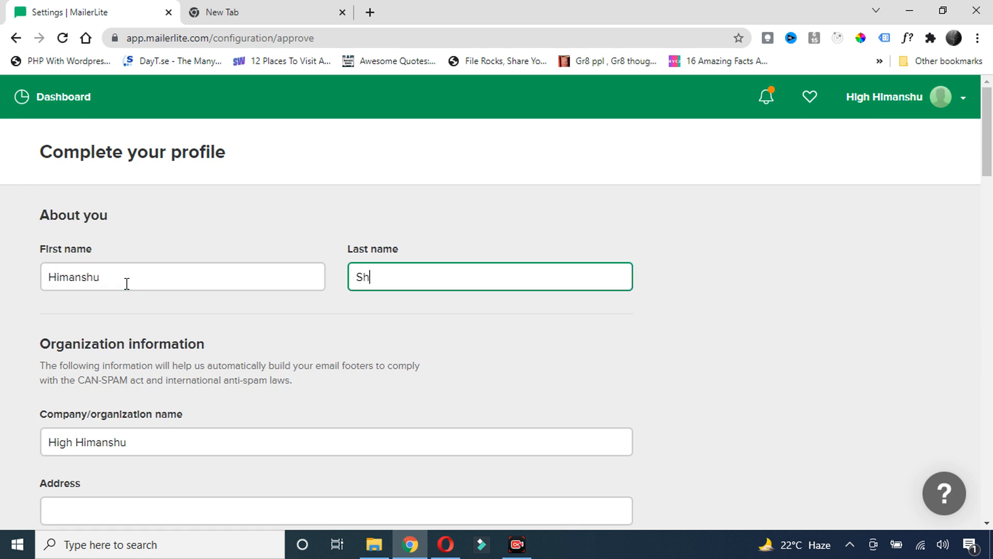
Set the time zone to GMT +05:30 Chennai, Kolkata, Mumbai, New Delhi
scroll(127, 284, down, 3)
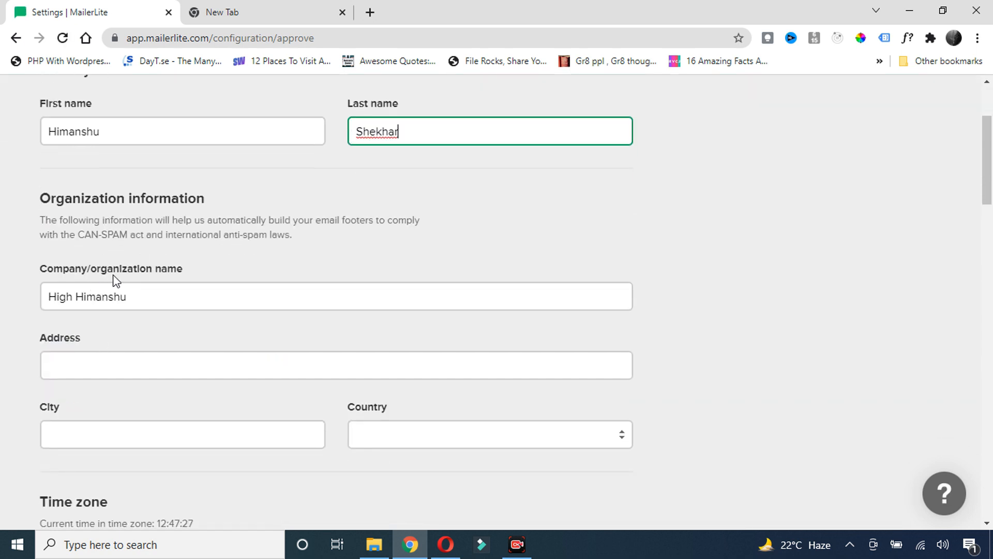
scroll(83, 275, down, 1)
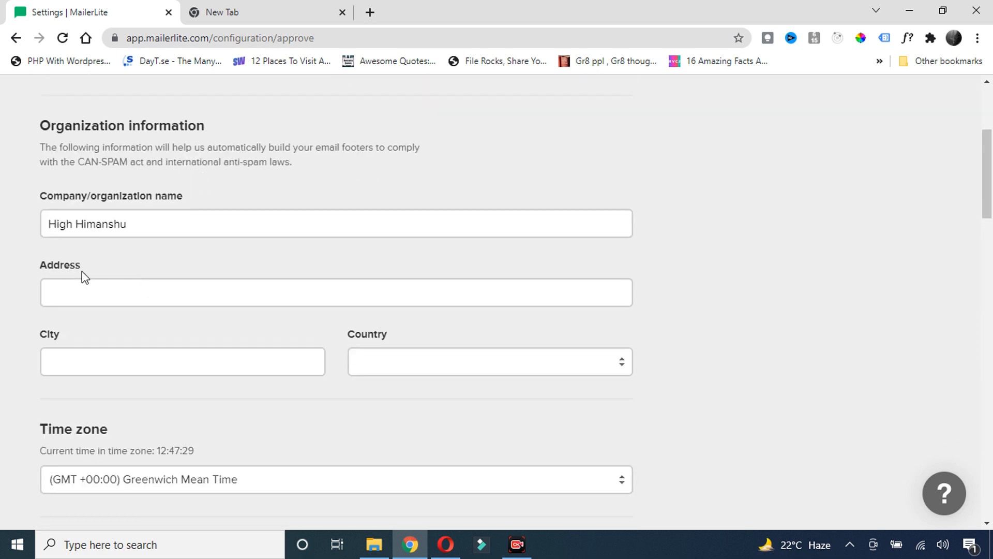
scroll(102, 290, down, 5)
click(311, 203)
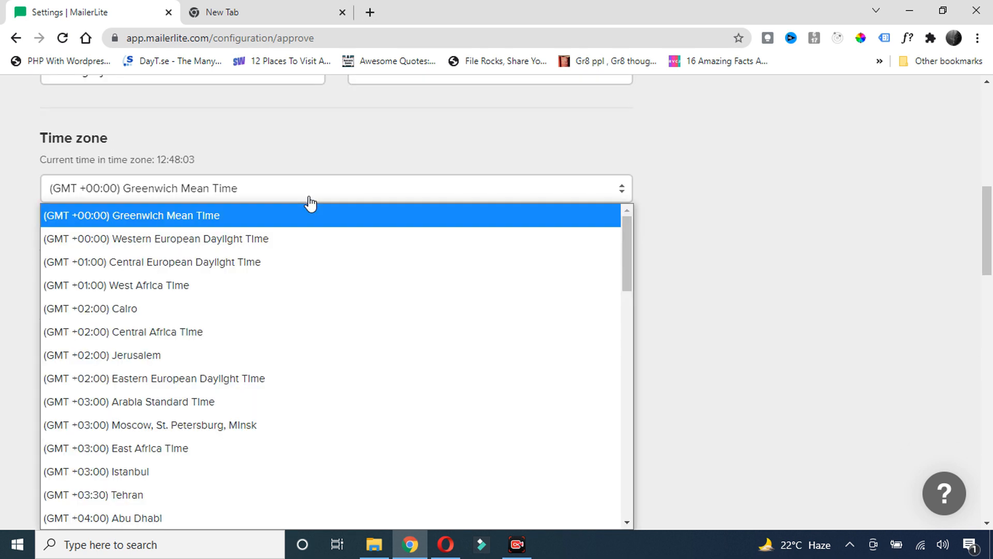
scroll(146, 321, down, 6)
click(147, 321)
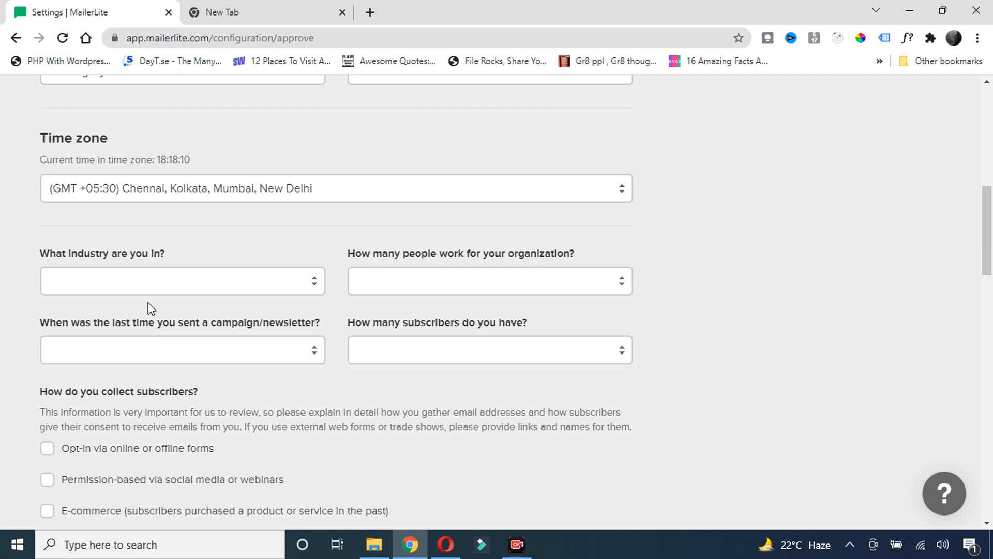
Choose Blogger from the industry list
click(177, 288)
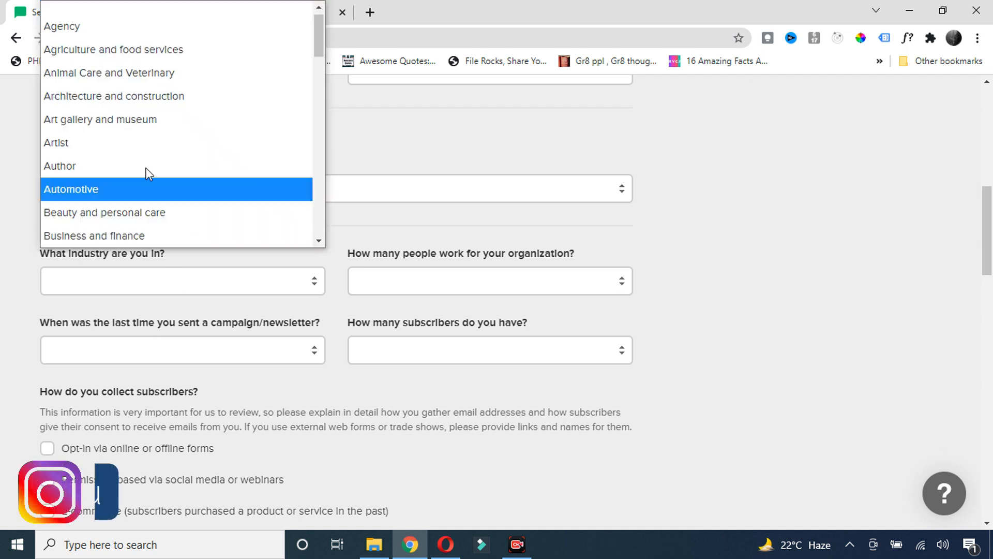
scroll(124, 116, down, 4)
scroll(123, 117, down, 3)
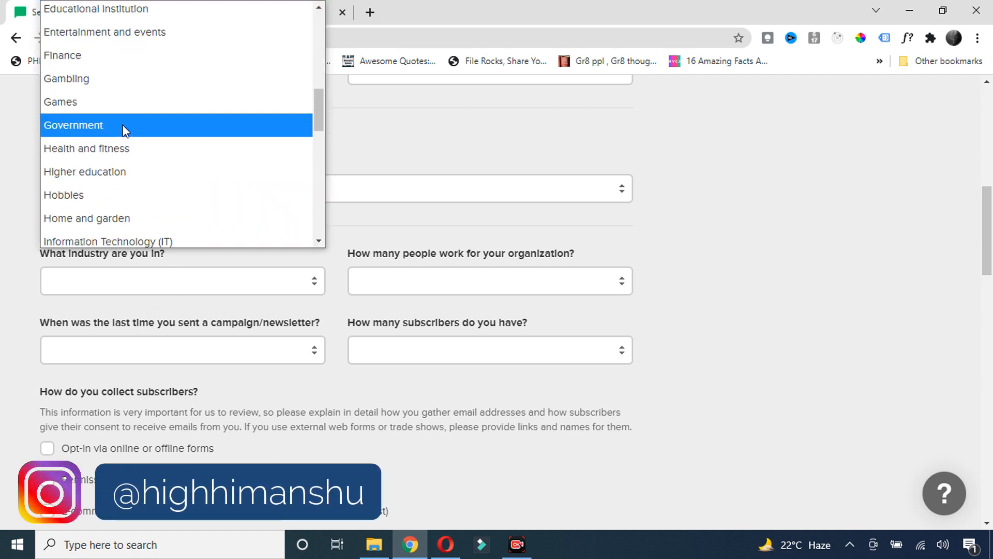
scroll(123, 126, down, 4)
scroll(158, 162, down, 3)
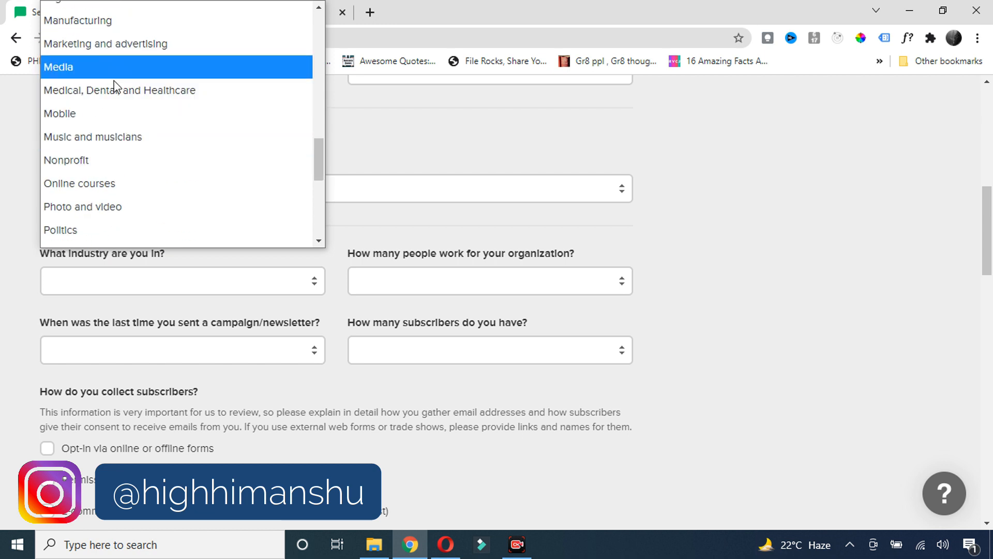
scroll(124, 124, down, 4)
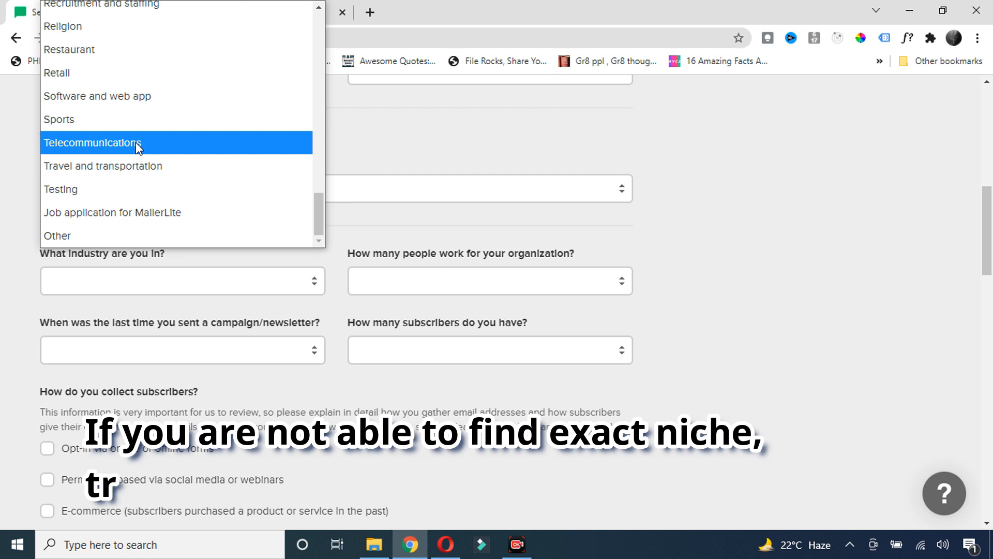
scroll(136, 142, up, 7)
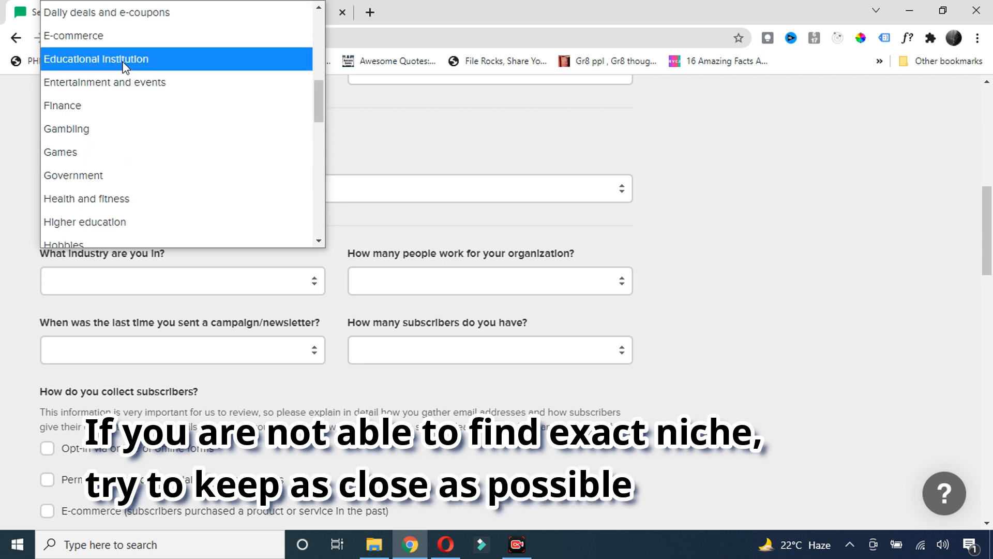
scroll(132, 103, down, 2)
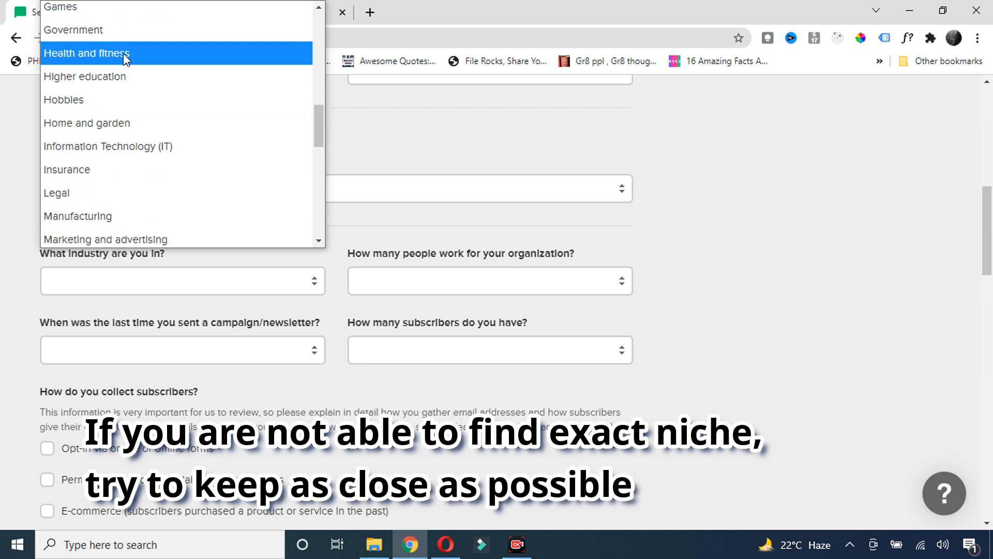
drag(314, 125, 315, 162)
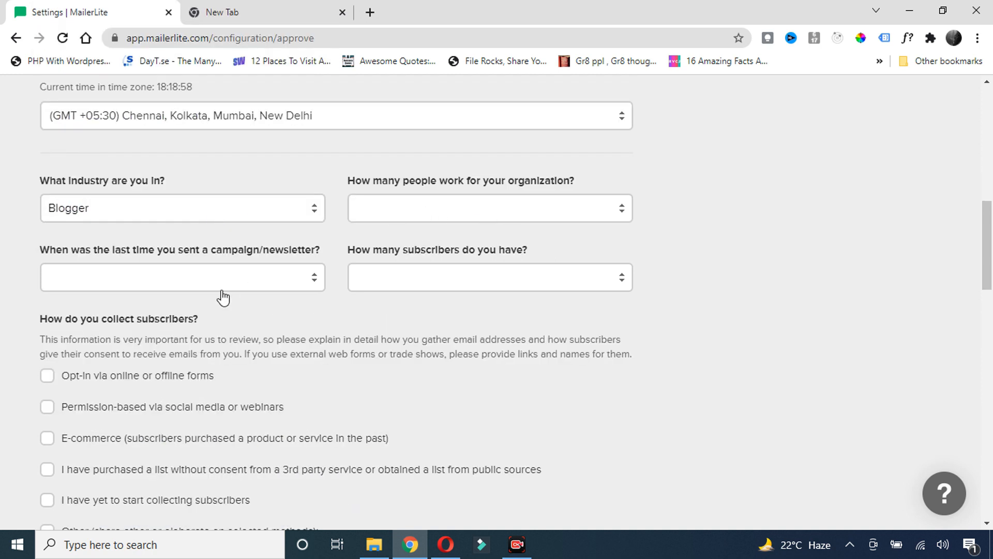
Keep organization size 1-5, set last campaign to < 2 months and subscribers to < 1,000
click(448, 208)
click(386, 241)
click(265, 285)
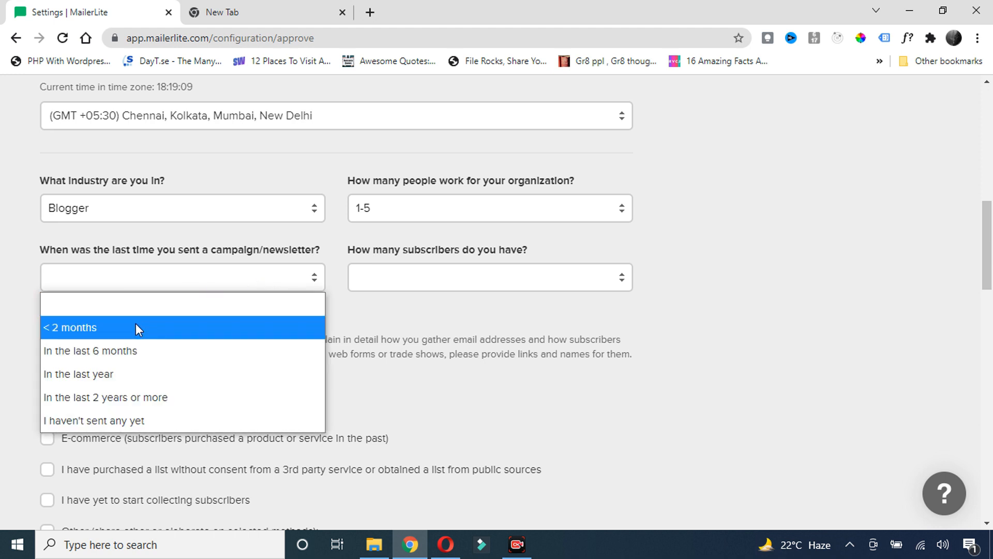
click(136, 325)
click(245, 283)
click(248, 285)
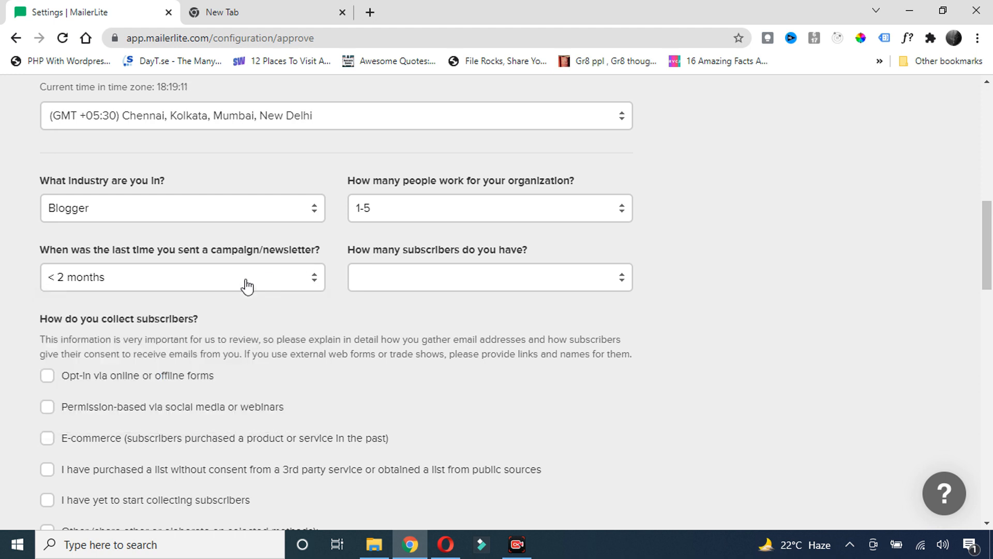
click(424, 283)
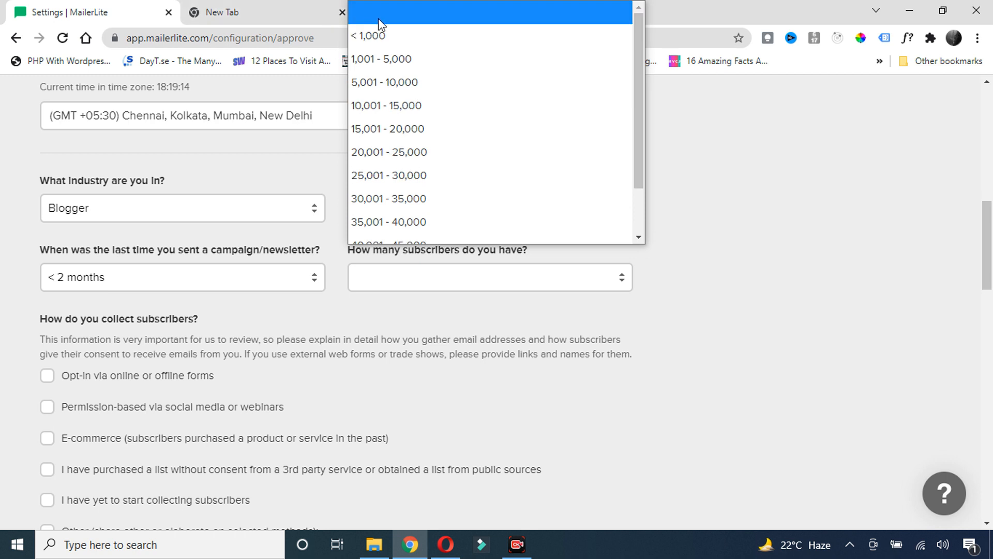
click(381, 32)
scroll(269, 290, down, 1)
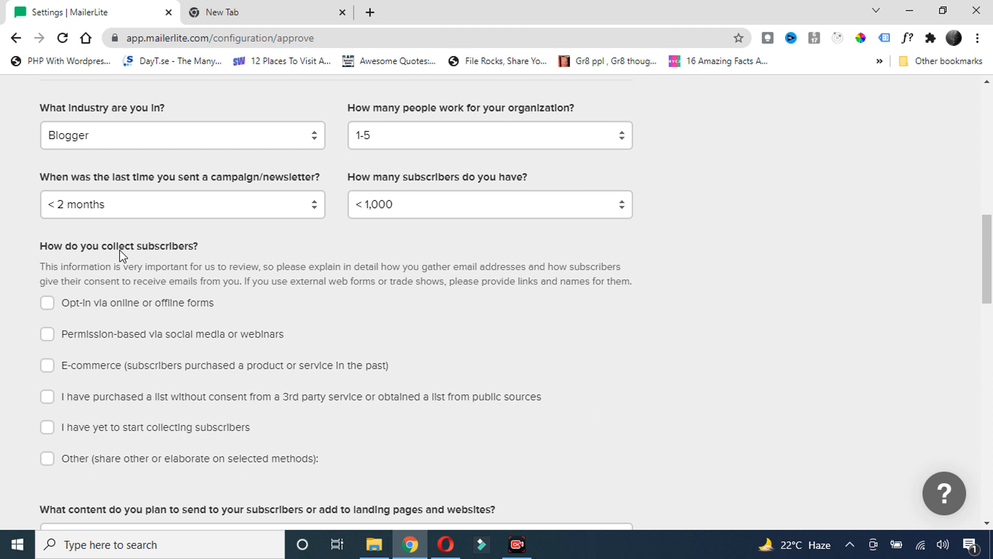
Tick the subscriber sources and describe the content as teaching website development and online business
click(46, 303)
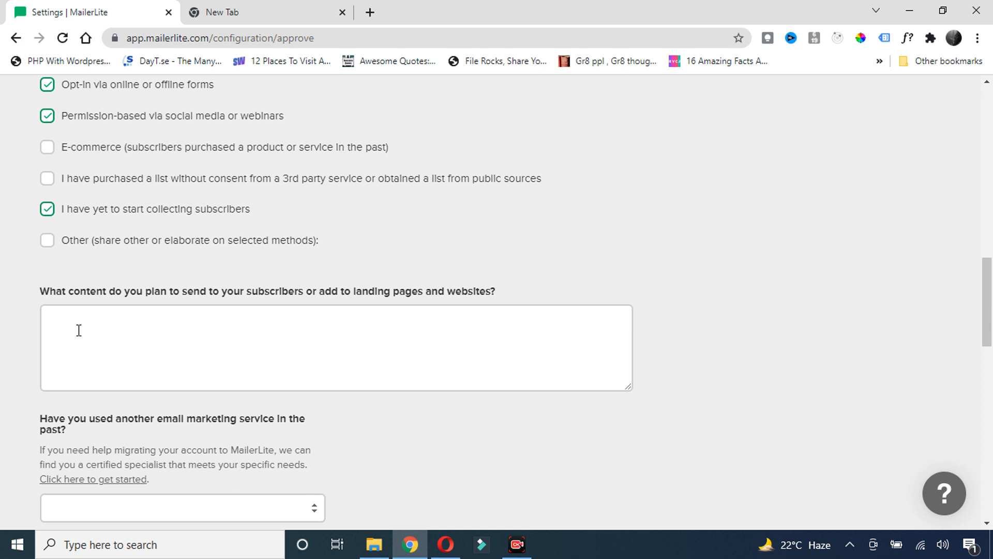
click(102, 337)
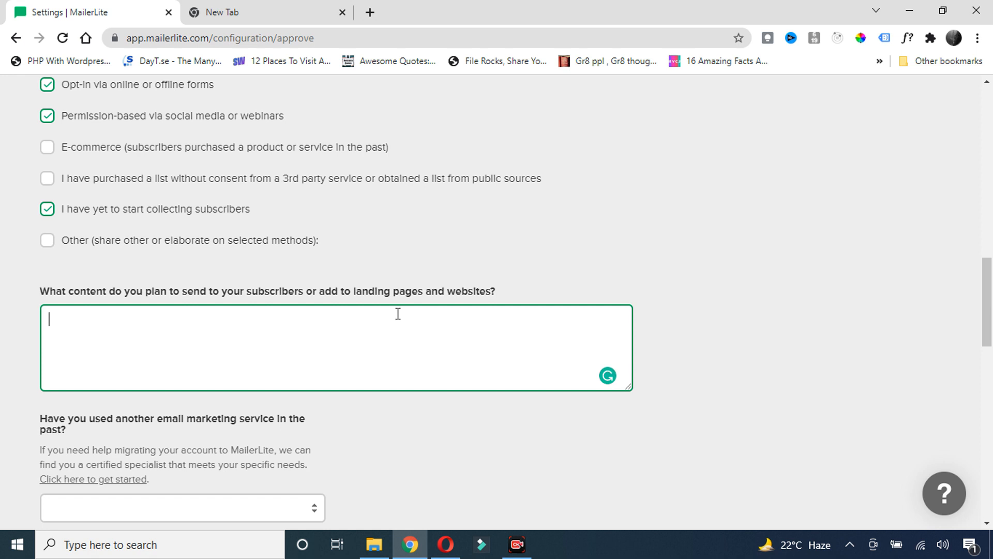
text(In)
key(BackSpace)
text(ma)
key(BackSpace)
key(BackSpace)
text(am a digital Mark)
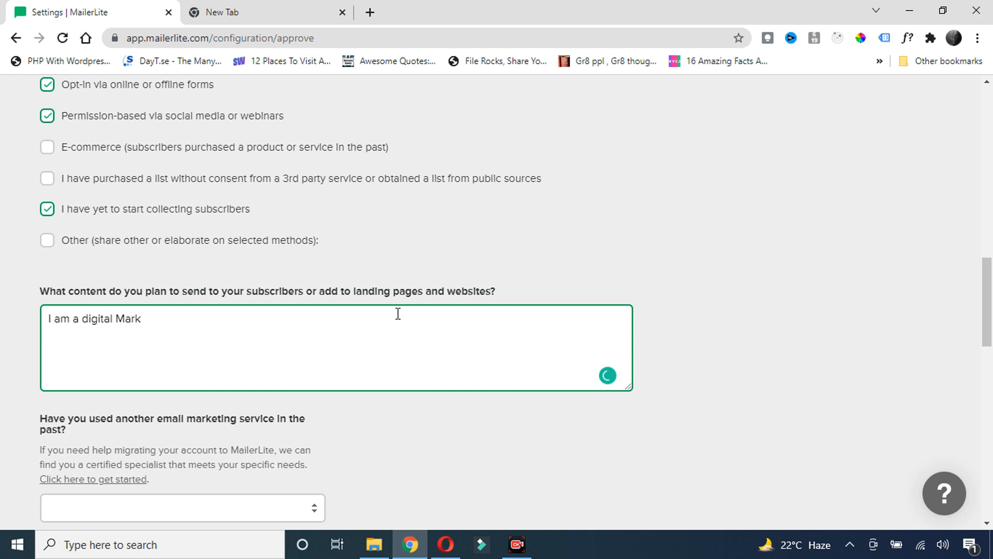
text(tr an)
text(r and wor)
text(dpress e)
key(BackSpace)
text(website de)
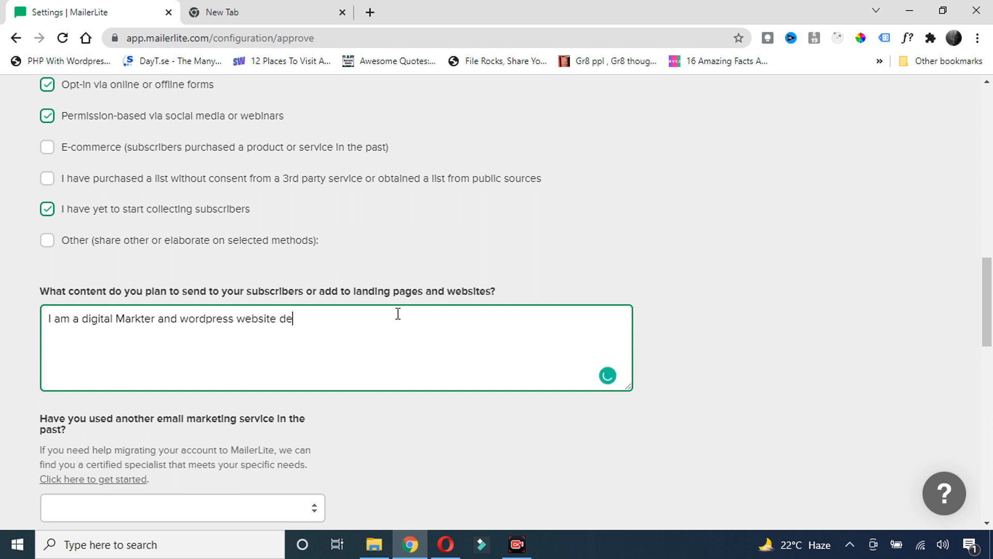
text(veloper. )
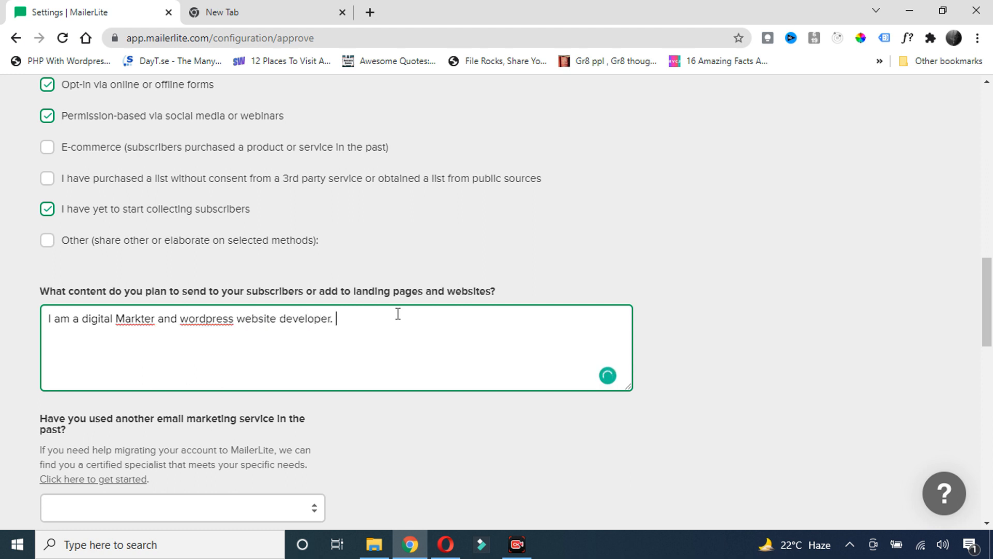
text(I help people to grow business on)
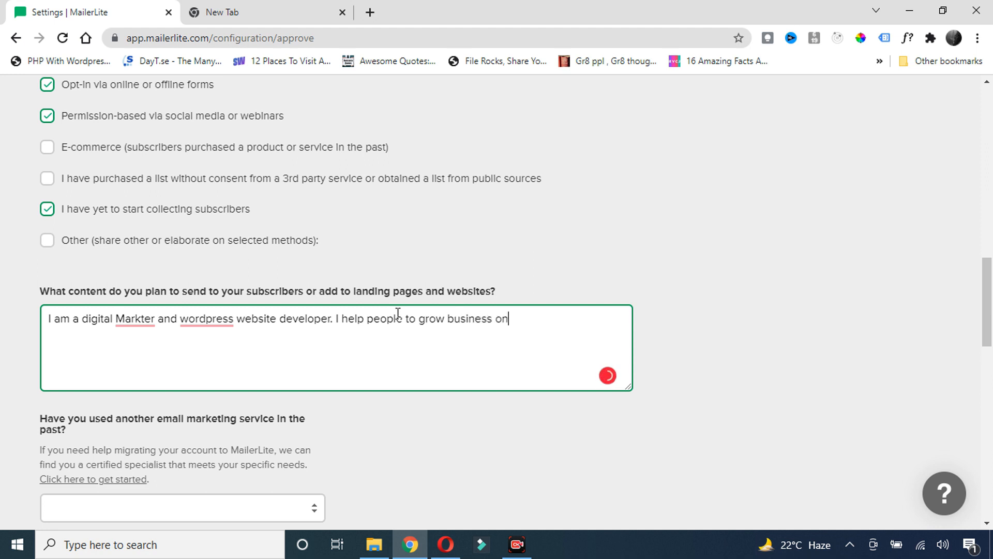
key(BackSpace)
key(BackSpace)
key(BackSpace)
key(BackSpace)
key(BackSpace)
key(BackSpace)
key(BackSpace)
key(BackSpace)
key(BackSpace)
key(BackSpace)
key(BackSpace)
key(BackSpace)
key(BackSpace)
key(BackSpace)
key(BackSpace)
key(BackSpace)
key(BackSpace)
key(BackSpace)
key(BackSpace)
key(BackSpace)
key(BackSpace)
key(BackSpace)
key(BackSpace)
key(BackSpace)
key(BackSpace)
key(BackSpace)
text(teach peop)
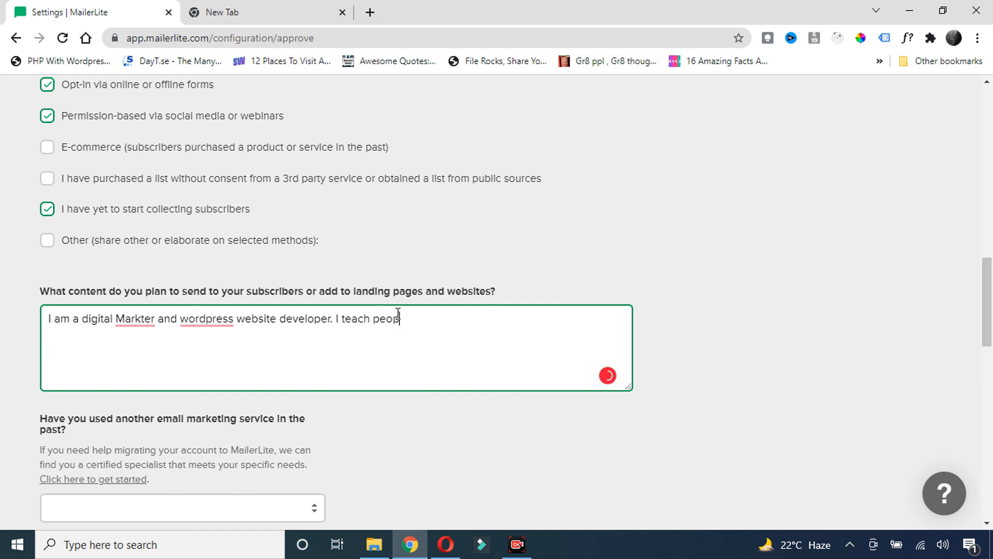
text(le aegarding website dev)
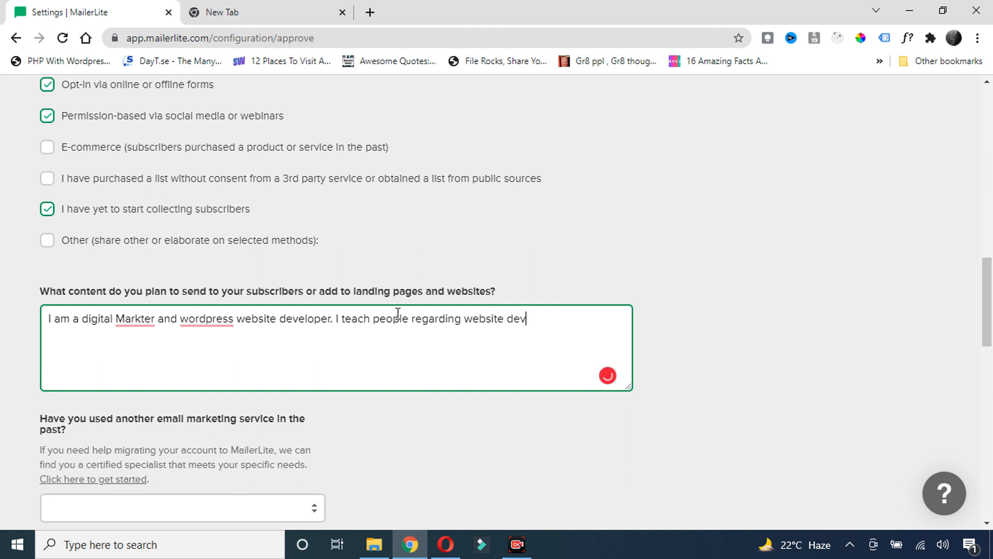
text(elopemren an)
key(BackSpace)
key(BackSpace)
text(and online busien)
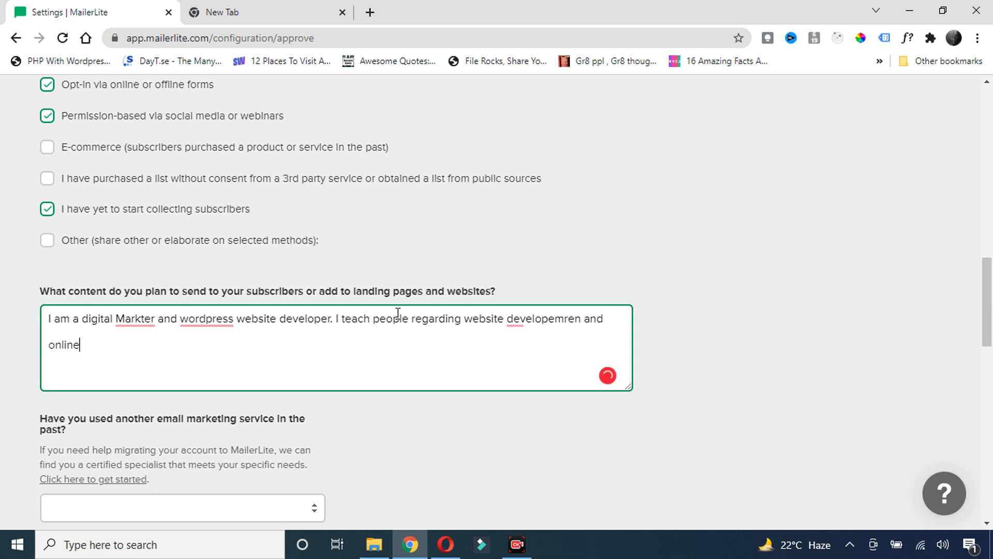
key(BackSpace)
key(BackSpace)
text(ness through)
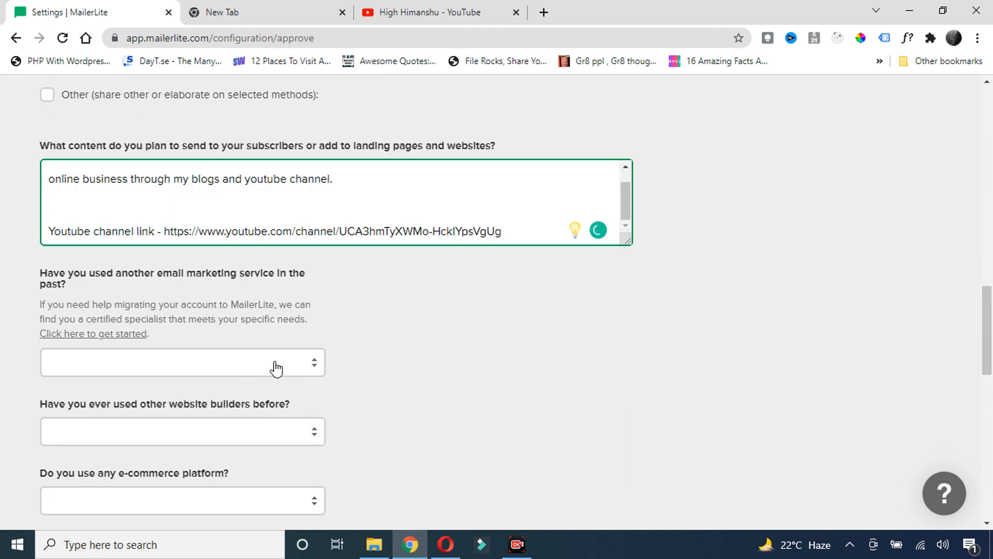
Choose ConvertKit as the previous email service
click(276, 369)
click(73, 173)
scroll(153, 355, down, 1)
Set the website builder to WordPress and answer No for the e-commerce platform
click(153, 355)
click(106, 204)
scroll(152, 252, down, 1)
scroll(152, 253, down, 1)
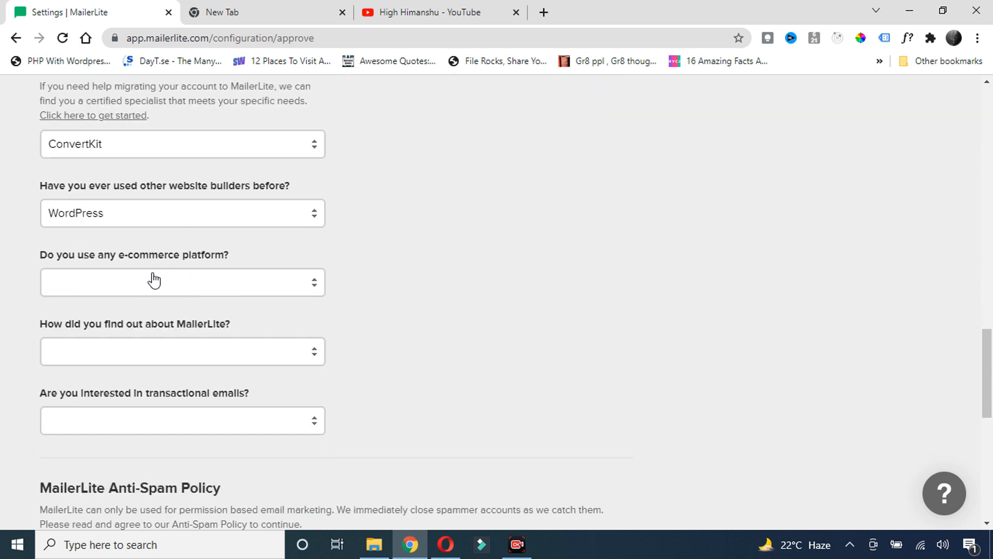
click(196, 286)
click(72, 330)
scroll(197, 275, down, 1)
Set the referral source to Google Search instead of YouTube
click(197, 276)
scroll(104, 104, down, 3)
click(83, 111)
click(217, 211)
click(277, 283)
scroll(128, 169, up, 2)
click(121, 37)
Answer No to transactional emails and pass the reCAPTCHA check
click(269, 355)
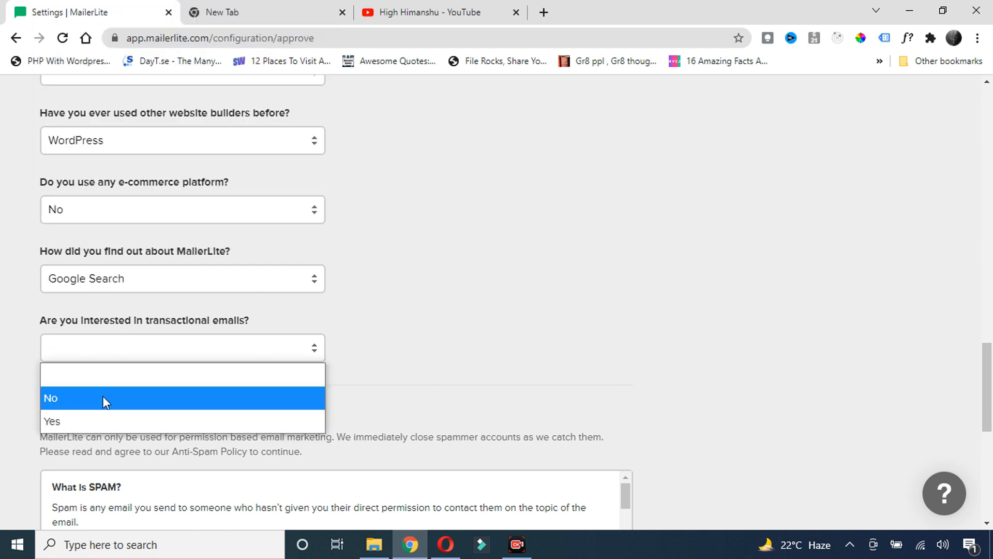
click(104, 399)
scroll(108, 278, down, 5)
scroll(131, 376, down, 5)
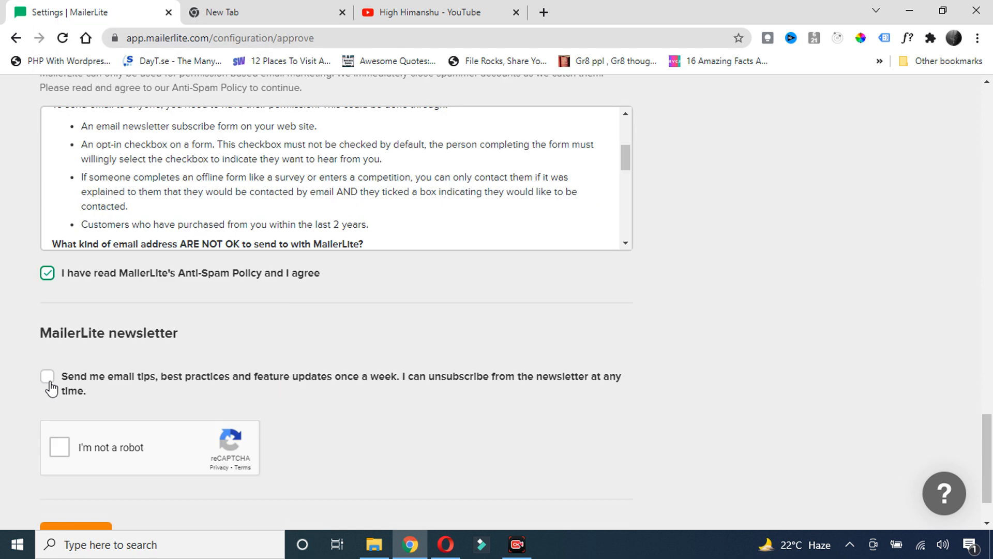
click(59, 455)
scroll(344, 466, down, 2)
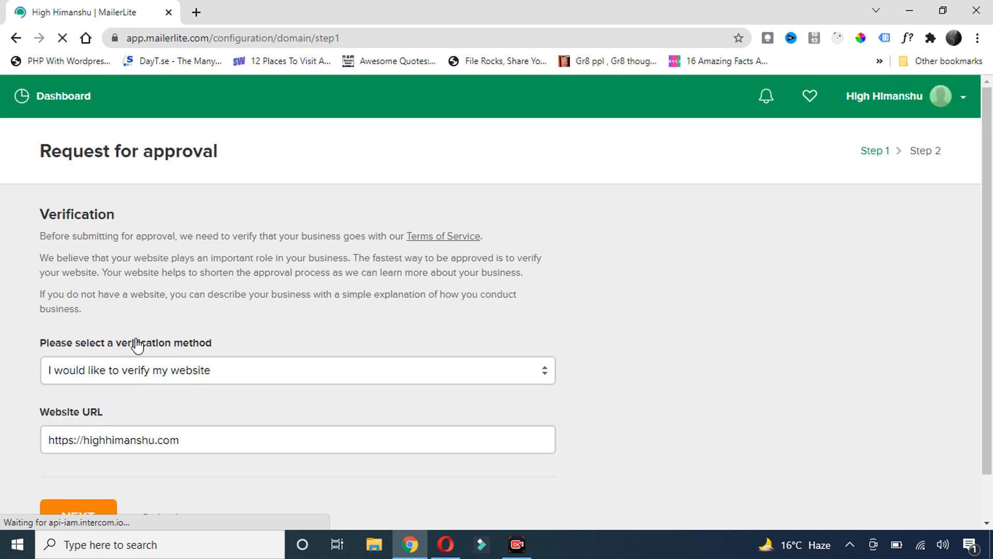
Keep verification through your own website and continue to the next approval step
scroll(233, 327, down, 1)
click(234, 327)
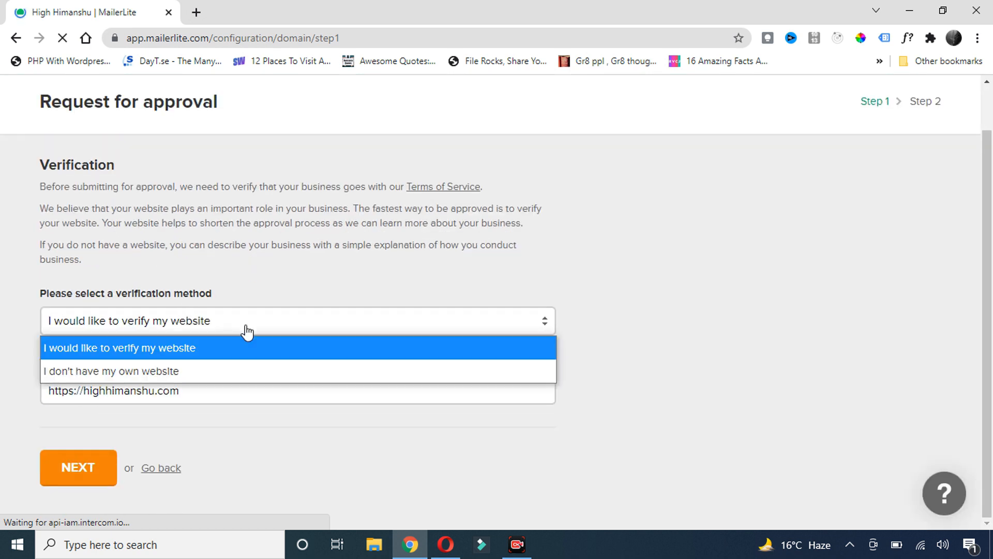
click(167, 354)
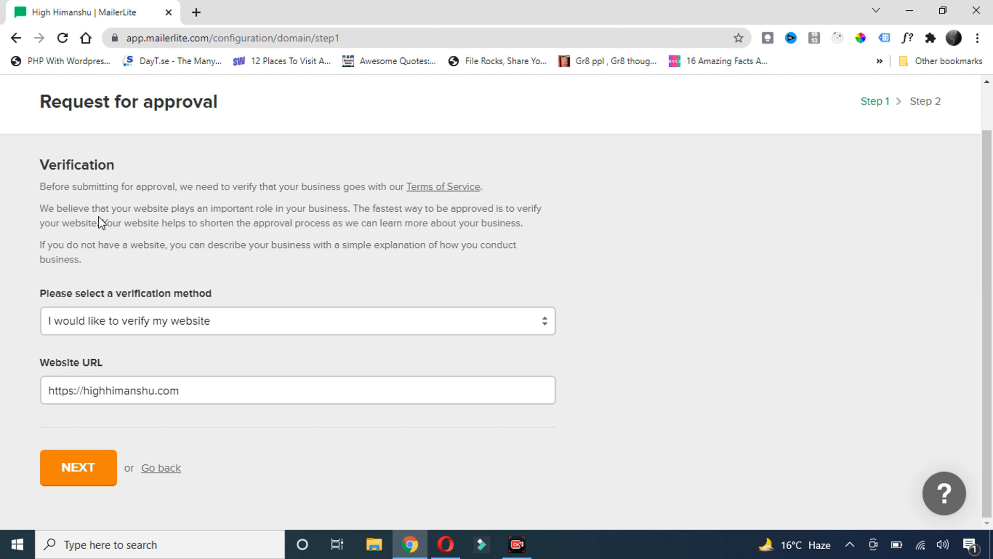
drag(42, 208, 548, 212)
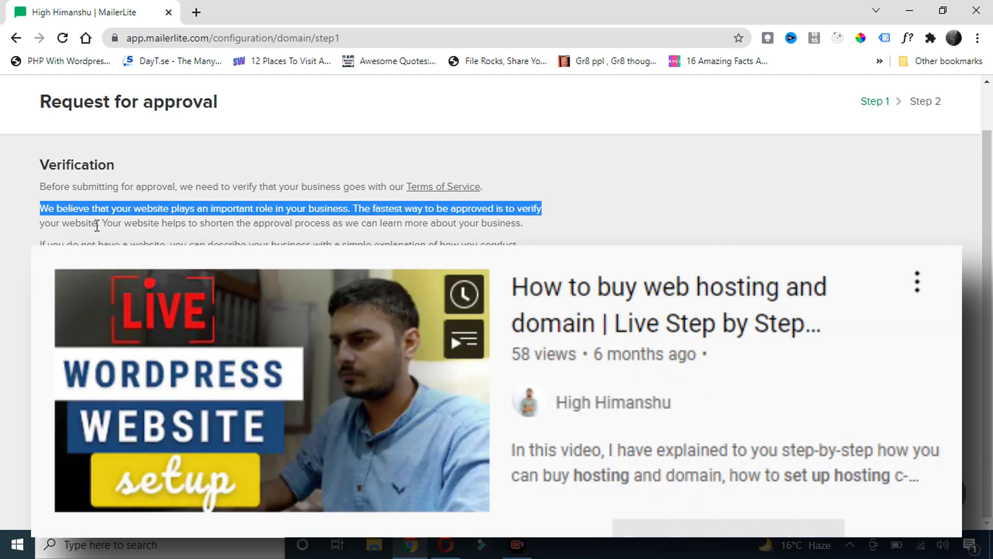
click(96, 226)
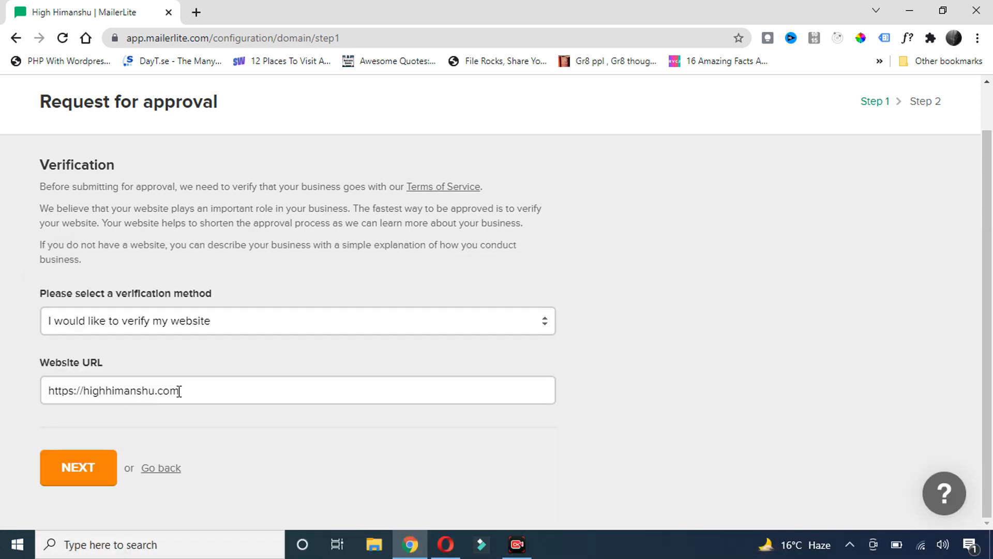
drag(178, 391, 46, 391)
click(91, 470)
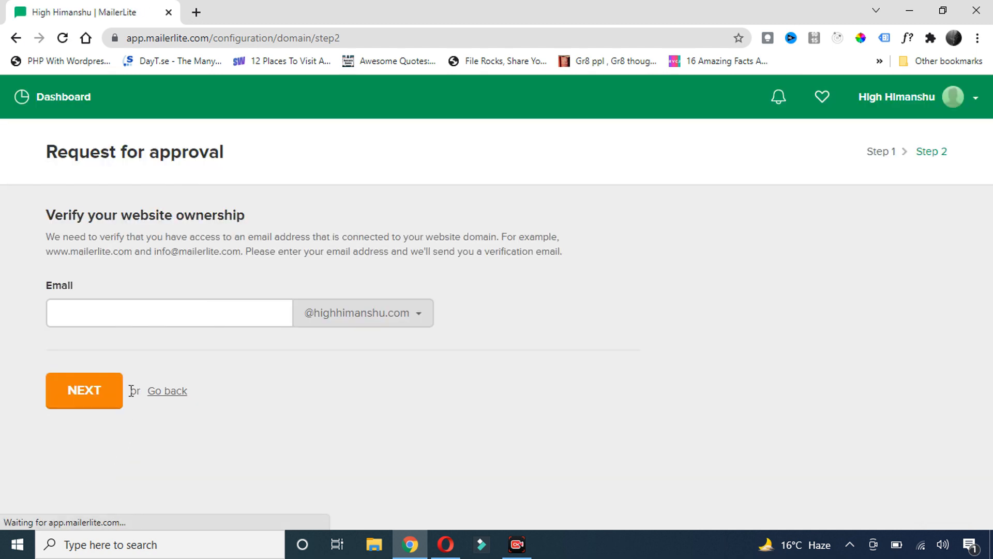
Enter a business email name on the website's domain and submit it for verification
click(104, 321)
click(408, 317)
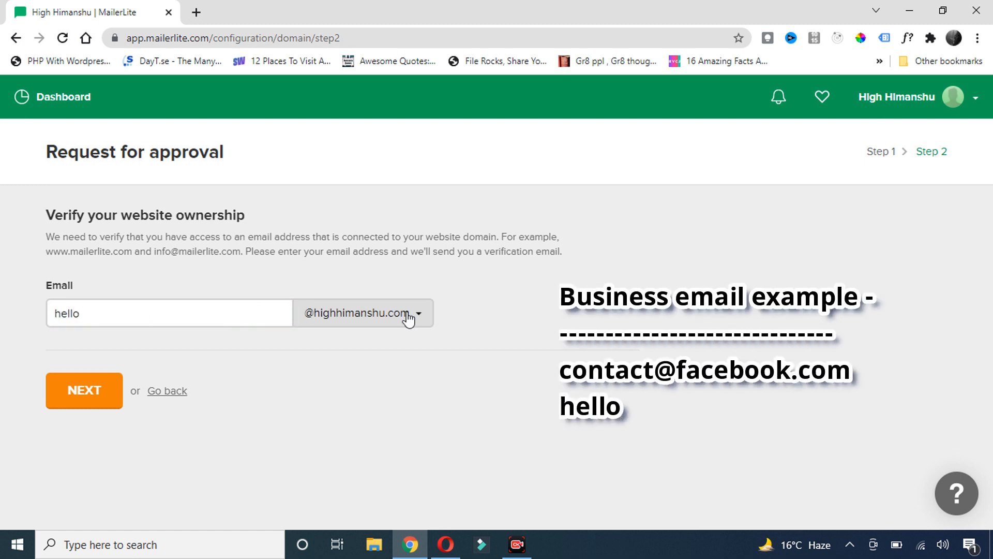
click(408, 317)
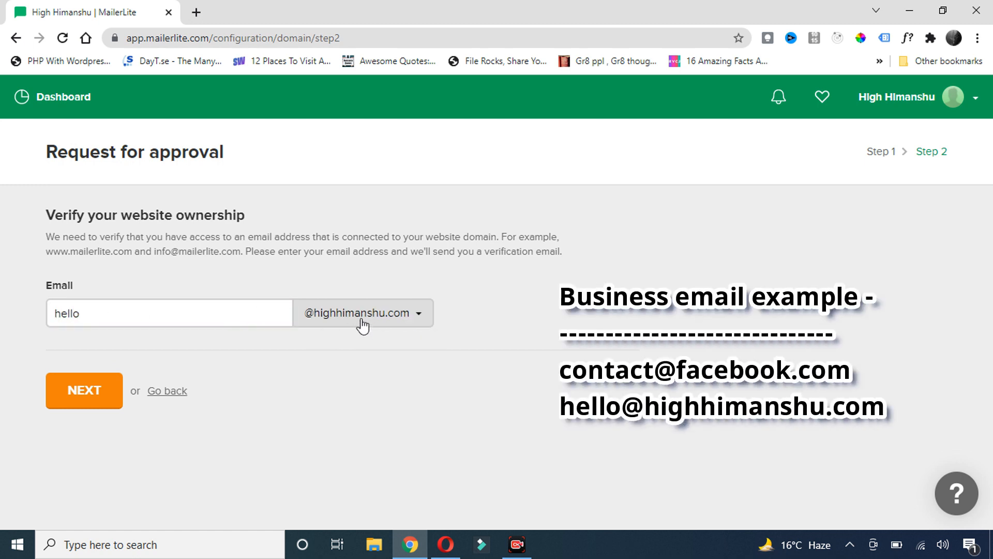
click(93, 397)
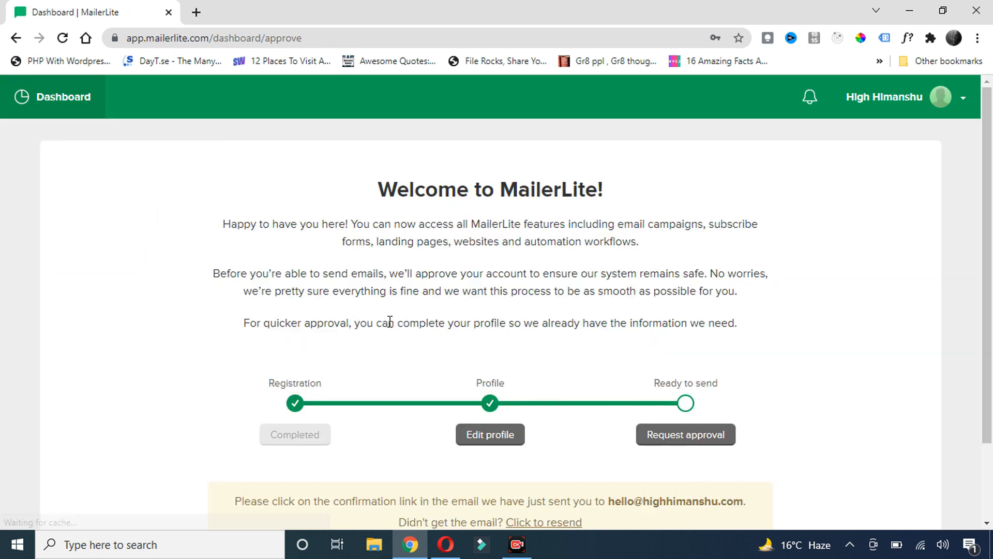
scroll(486, 324, down, 2)
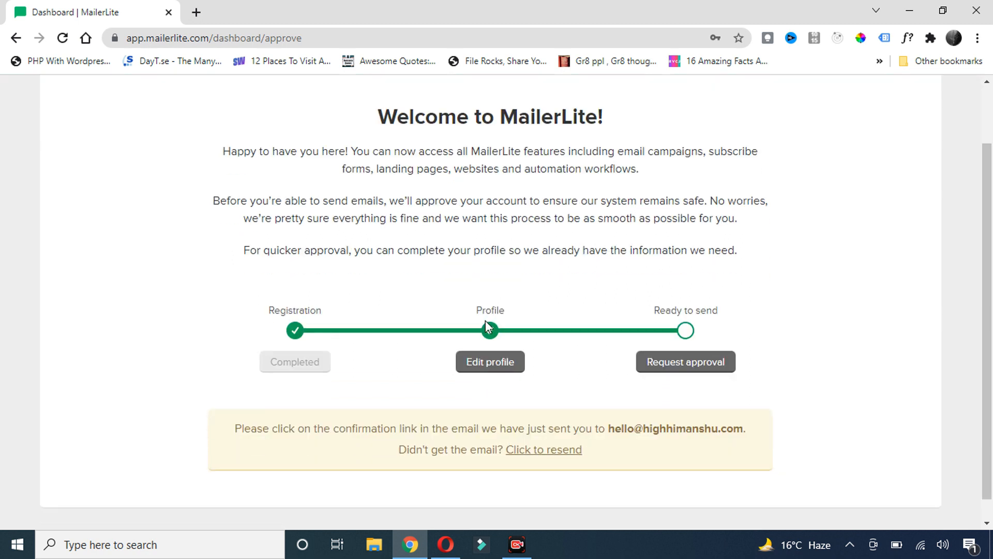
key(alt+Tab)
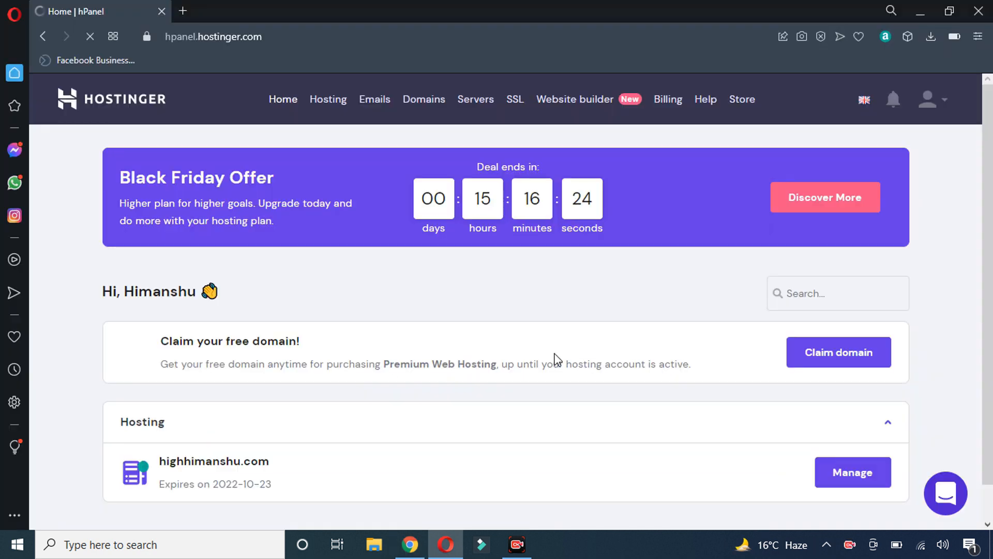
Navigate from the hosting overview to the Email Accounts page for the main website's domain
scroll(442, 382, down, 2)
scroll(444, 382, up, 2)
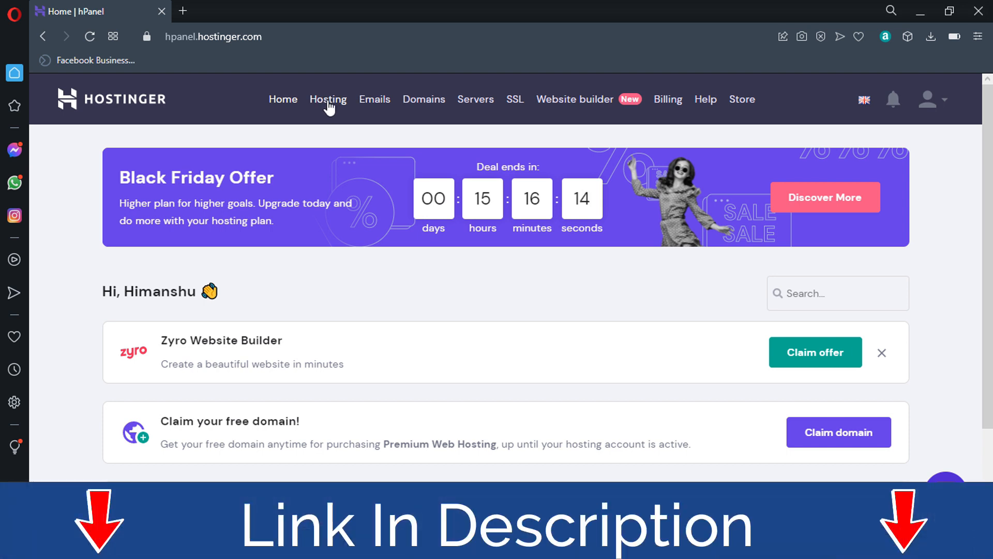
click(328, 103)
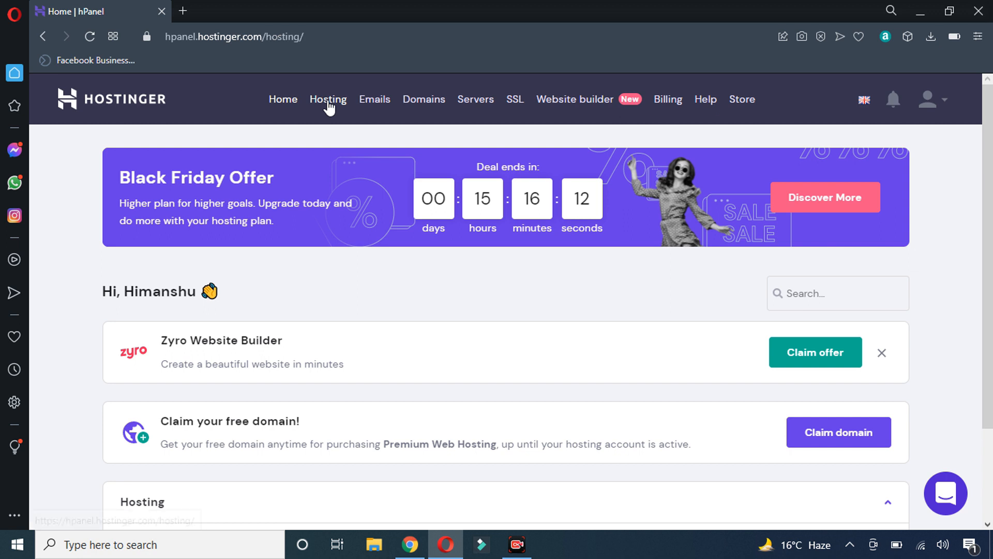
scroll(499, 344, down, 1)
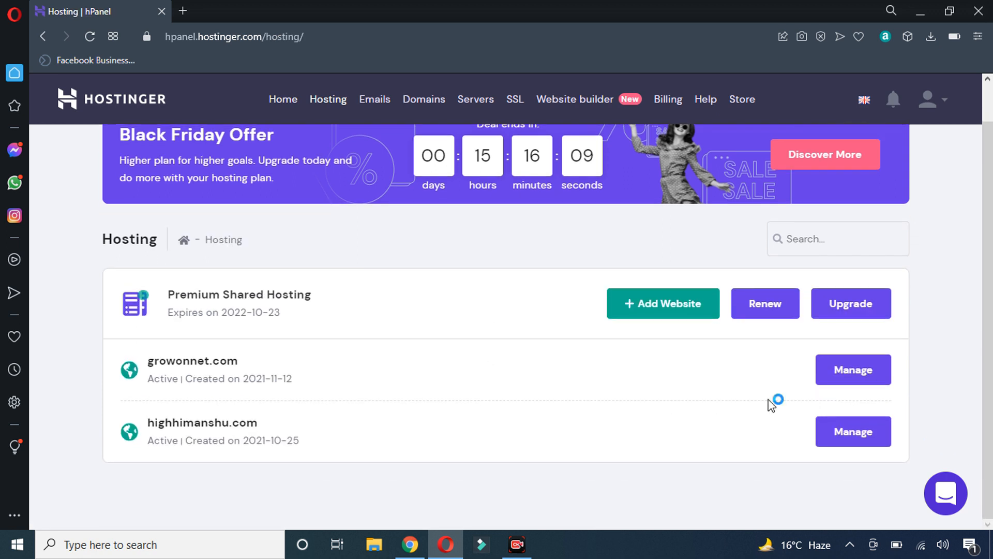
click(843, 433)
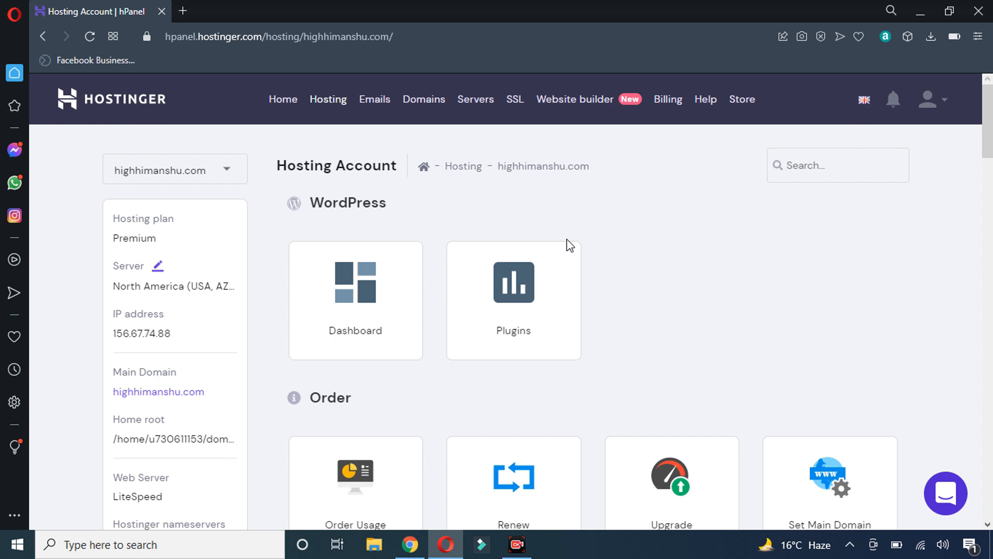
scroll(568, 243, down, 10)
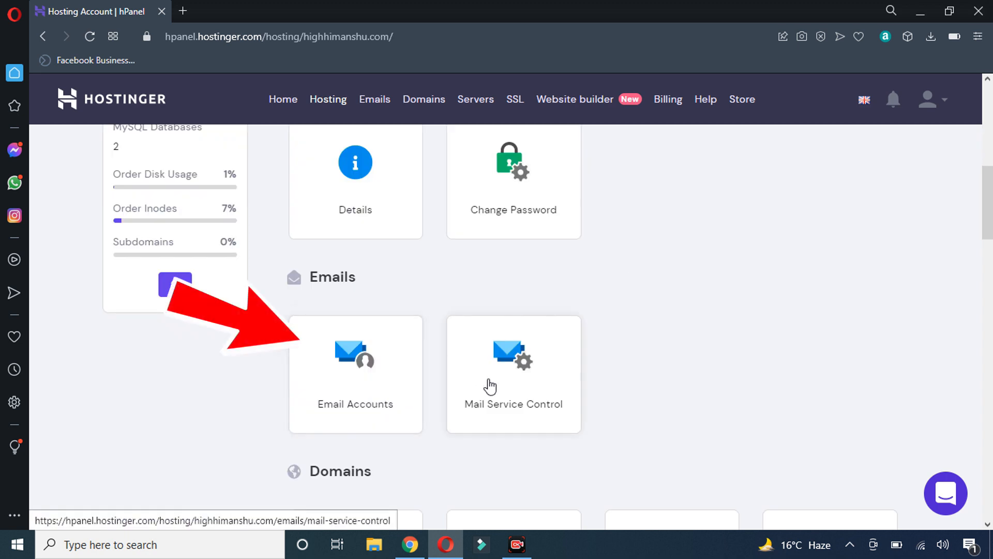
click(393, 377)
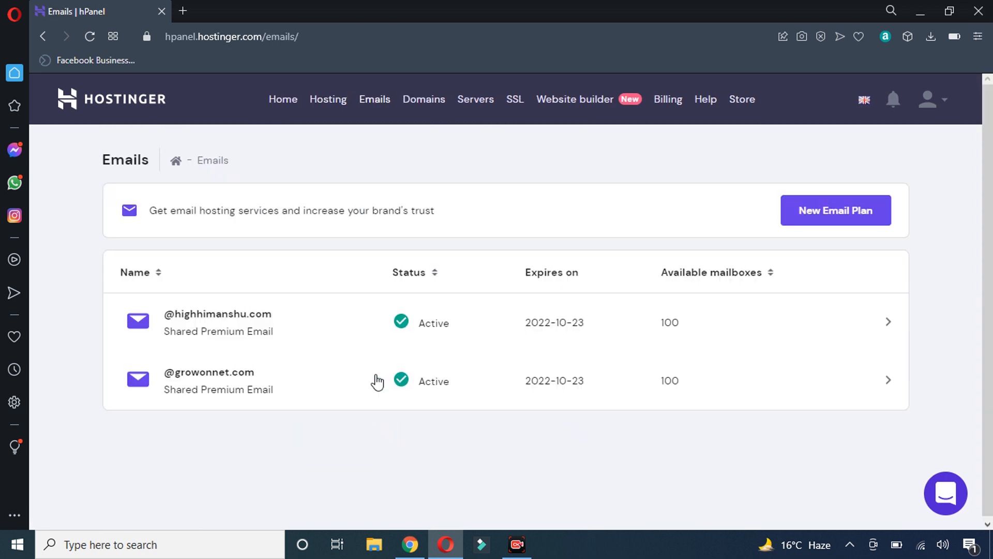
click(299, 331)
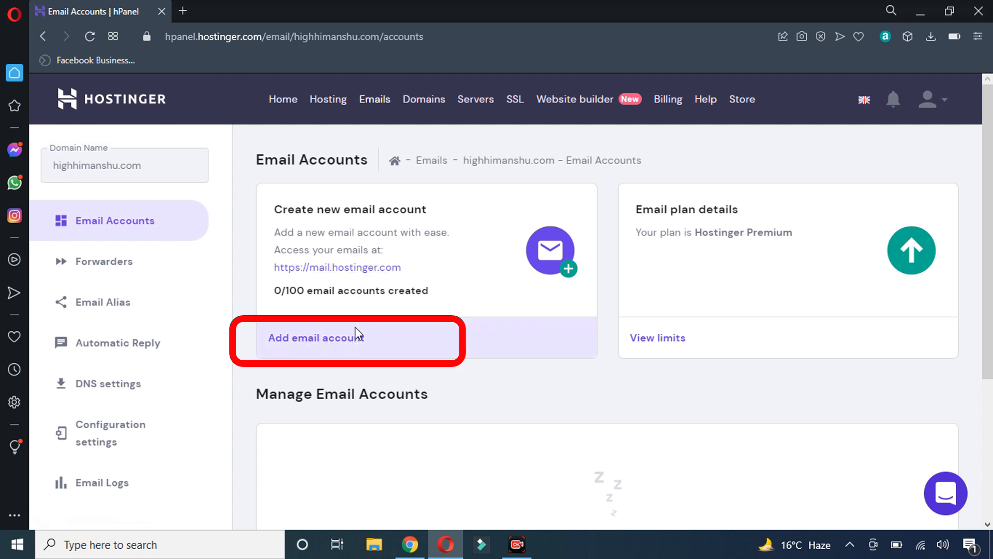
Create a new mailbox on the domain with a password, then open its webmail
click(332, 346)
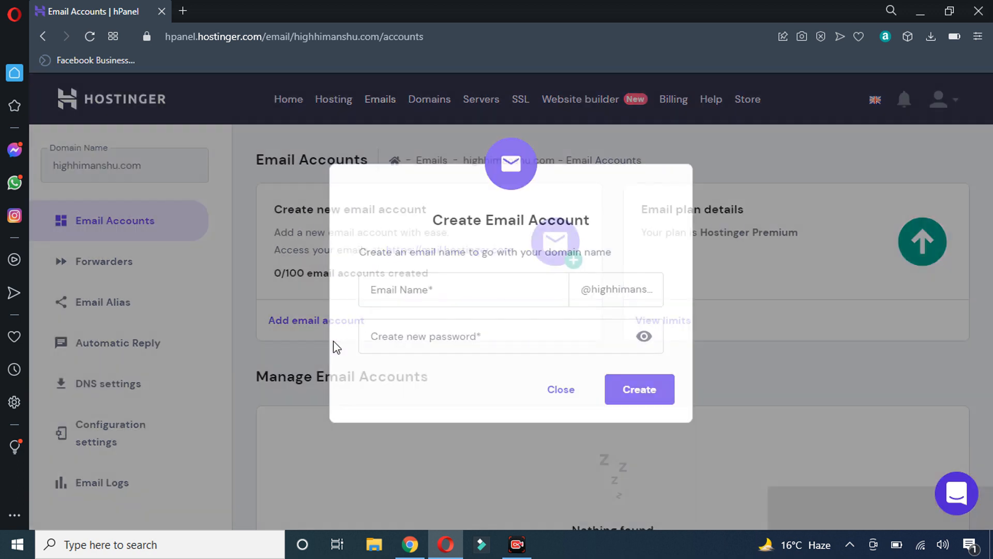
click(460, 290)
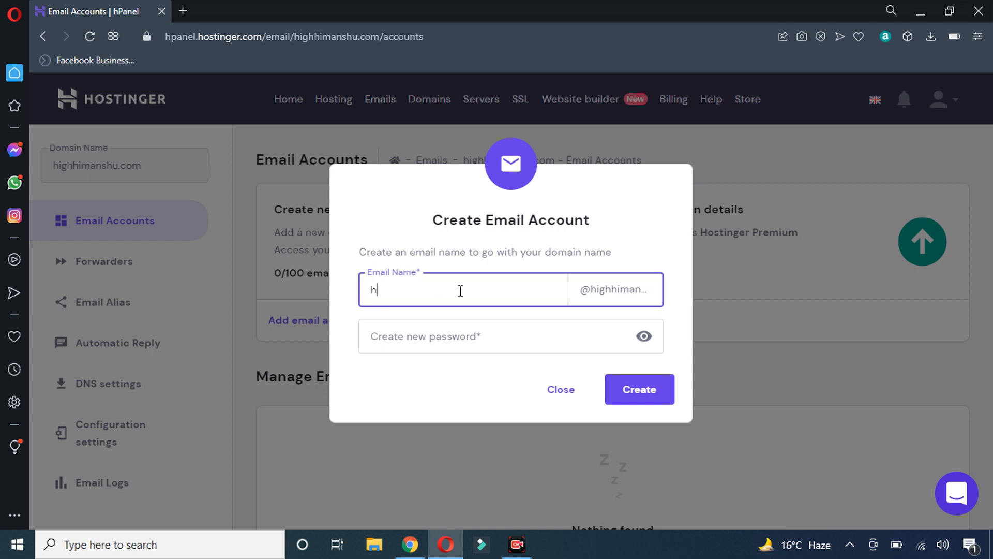
key(Tab)
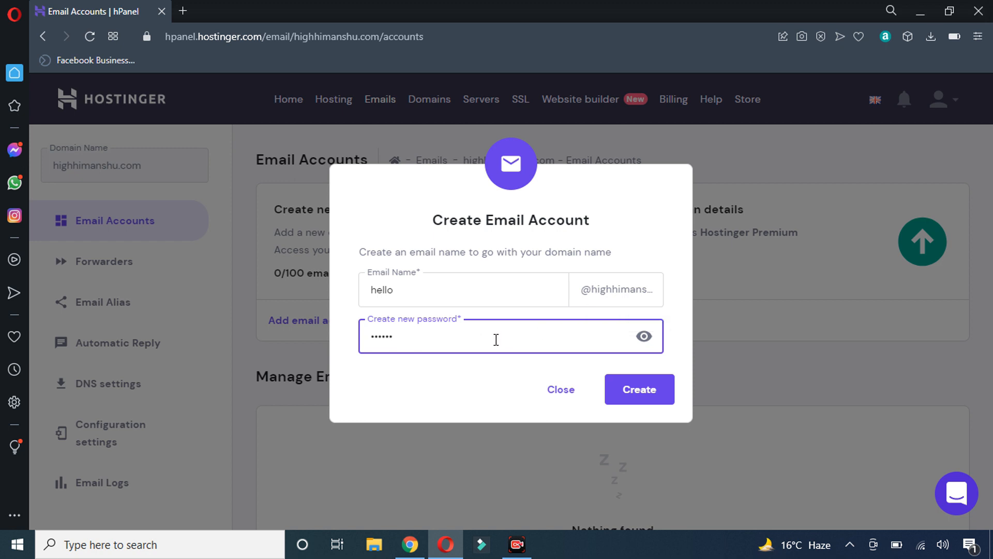
click(637, 391)
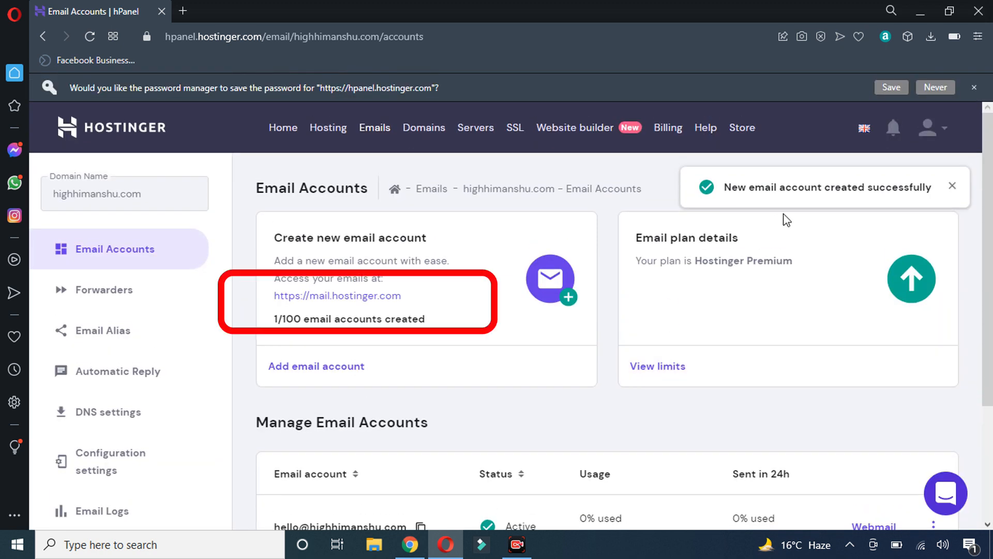
click(381, 298)
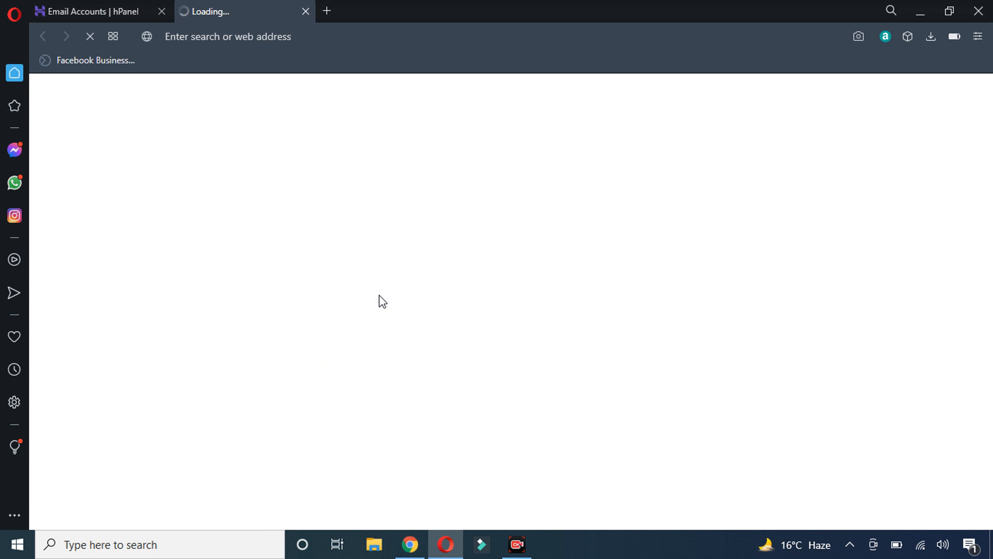
Sign in to Hostinger Webmail with the new mailbox address, then return to MailerLite
click(647, 300)
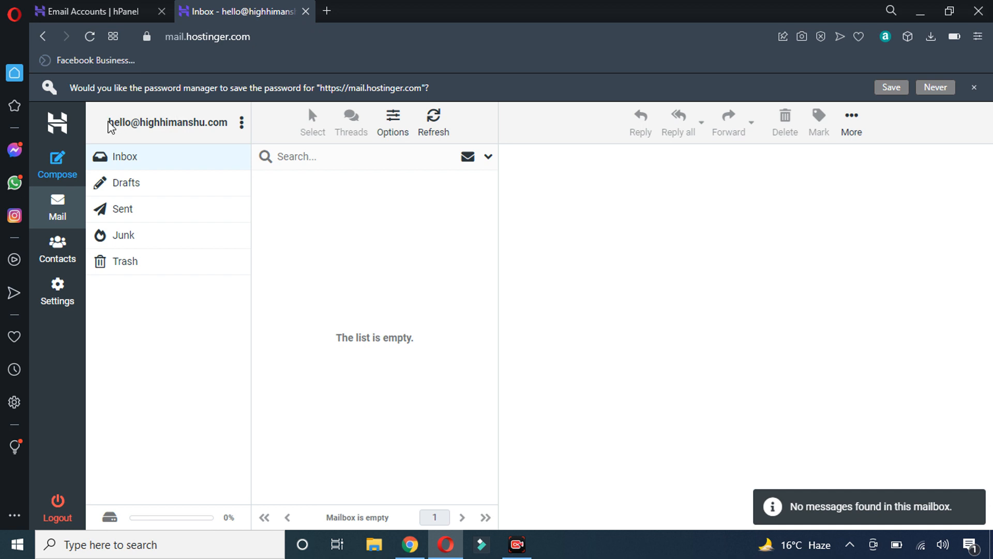
drag(109, 123, 228, 124)
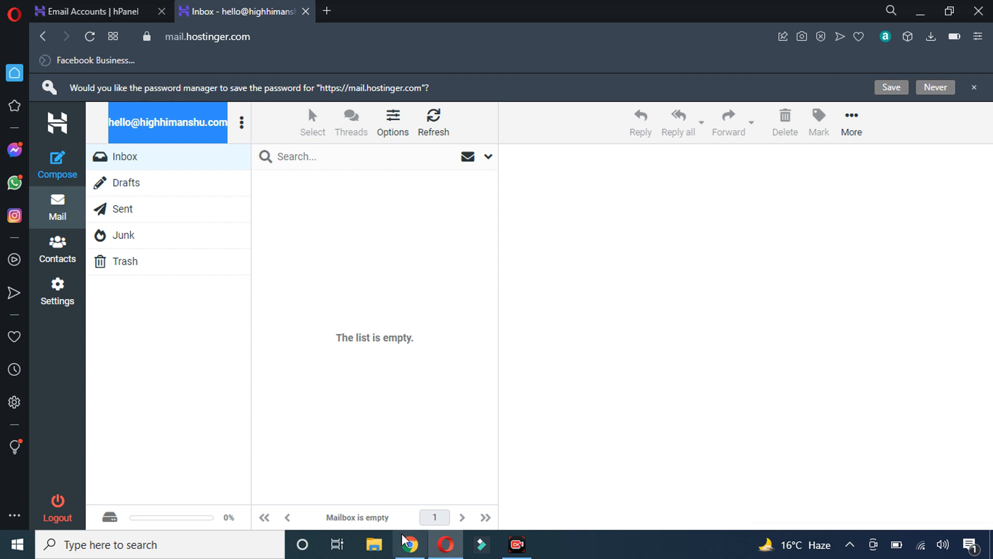
click(409, 544)
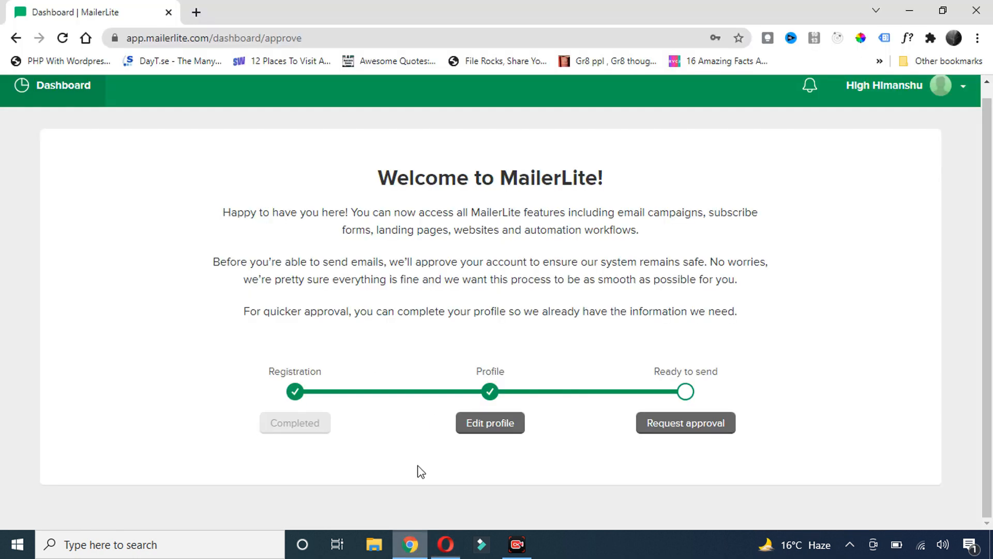
Start the MailerLite account approval request and choose to verify through your own website
click(671, 426)
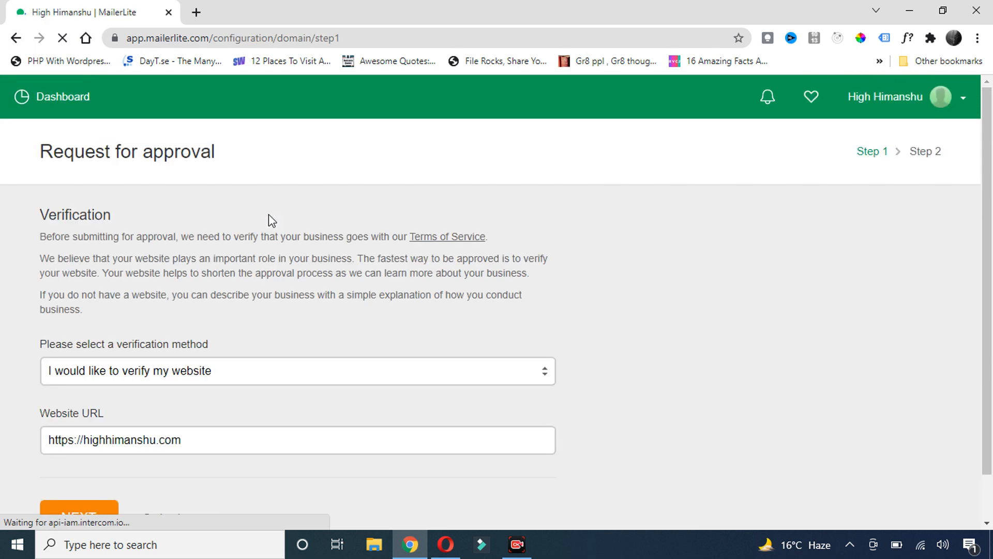
scroll(185, 305, down, 1)
click(243, 326)
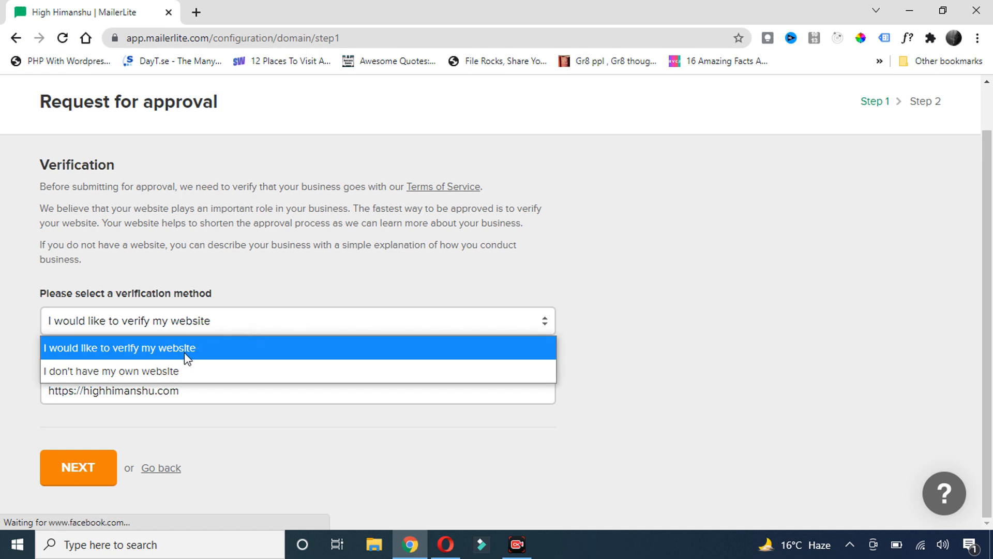
click(167, 356)
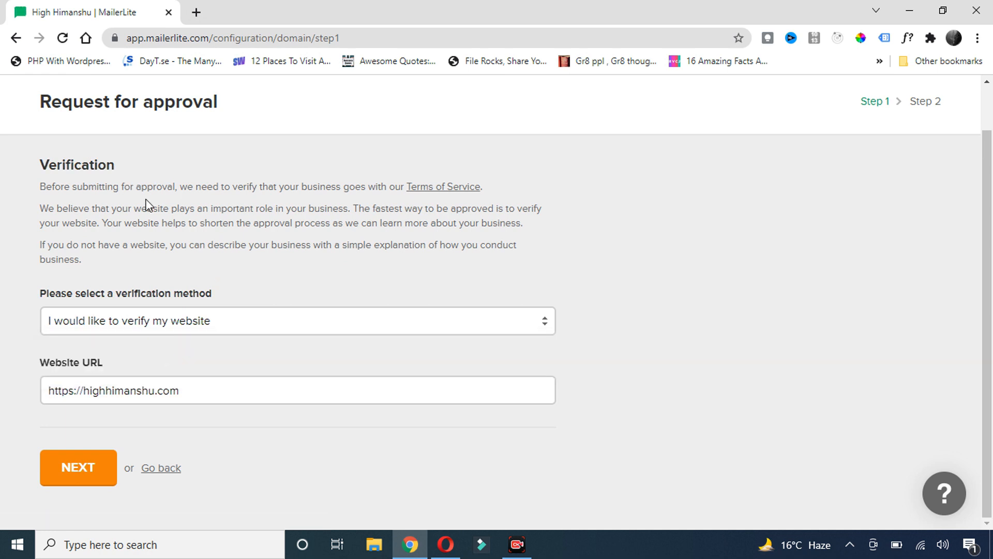
click(78, 468)
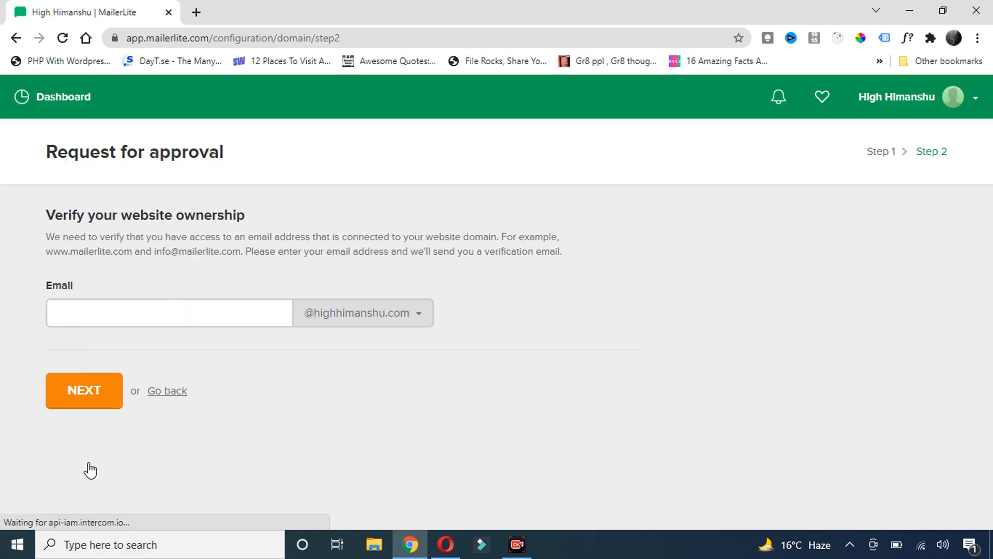
click(104, 321)
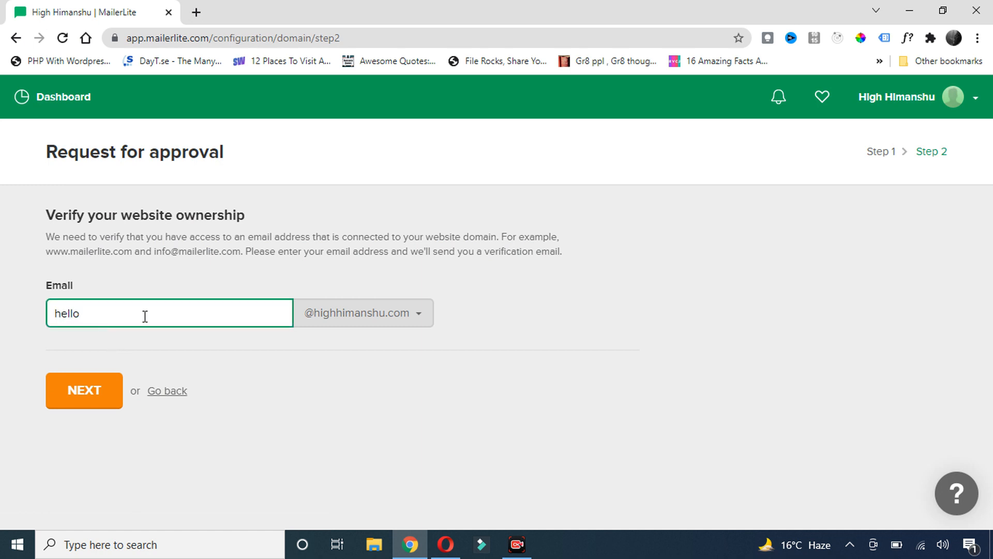
click(408, 317)
click(409, 317)
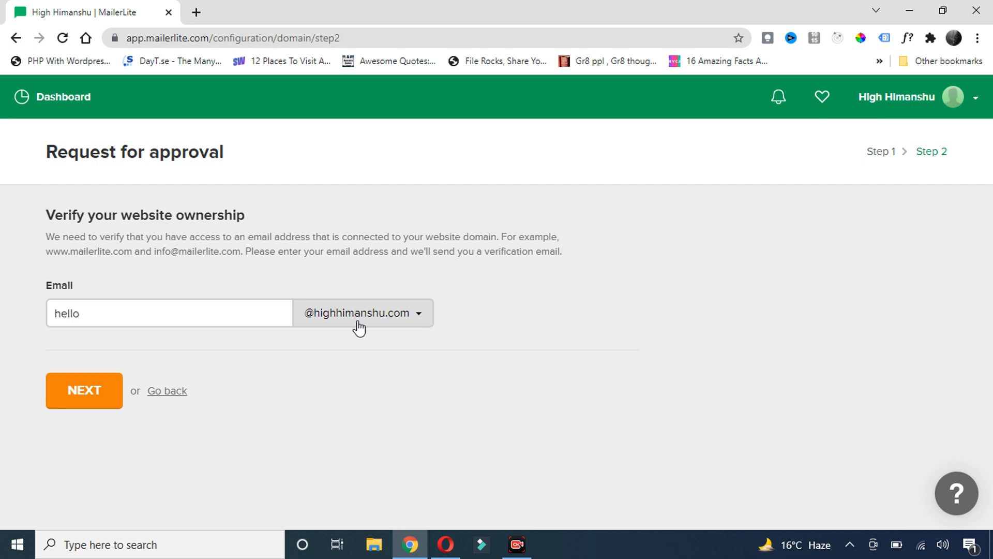
click(92, 397)
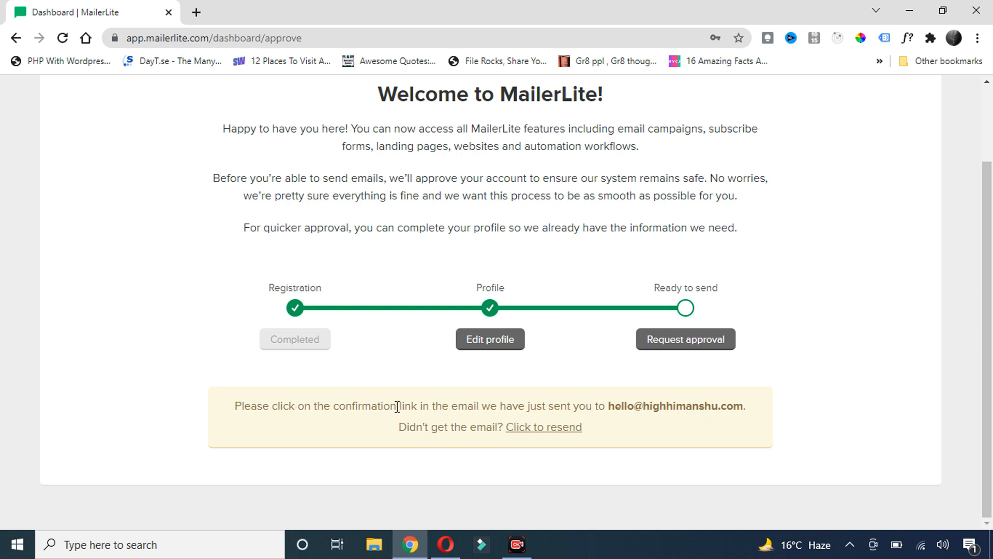
Refresh the Hostinger Webmail inbox and confirm the address from MailerLite's 'Please confirm your email address' message
click(446, 543)
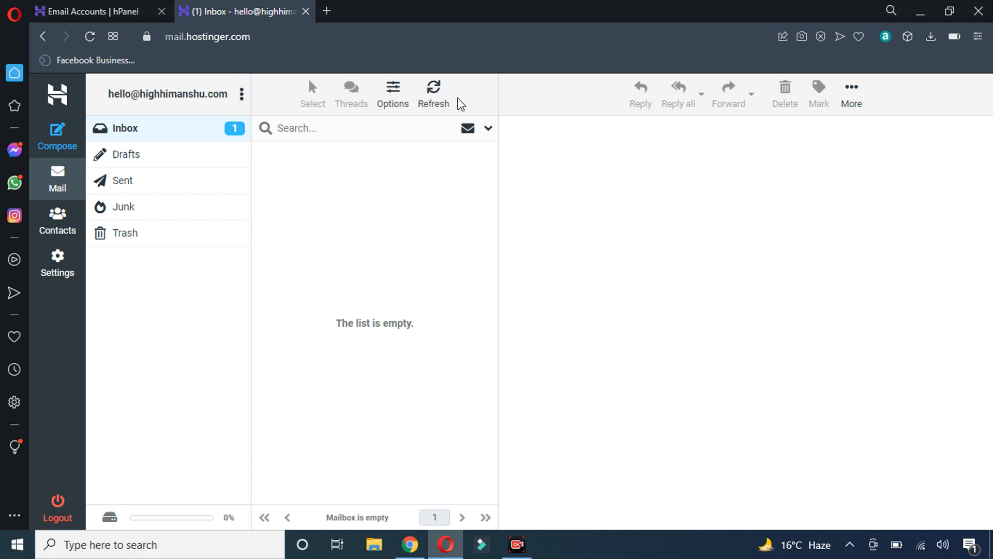
click(148, 129)
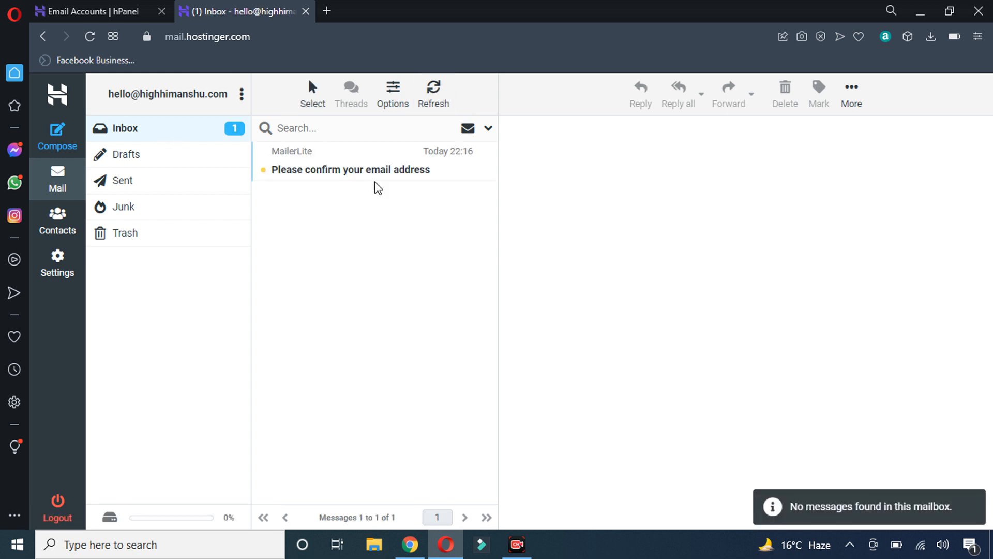
click(355, 164)
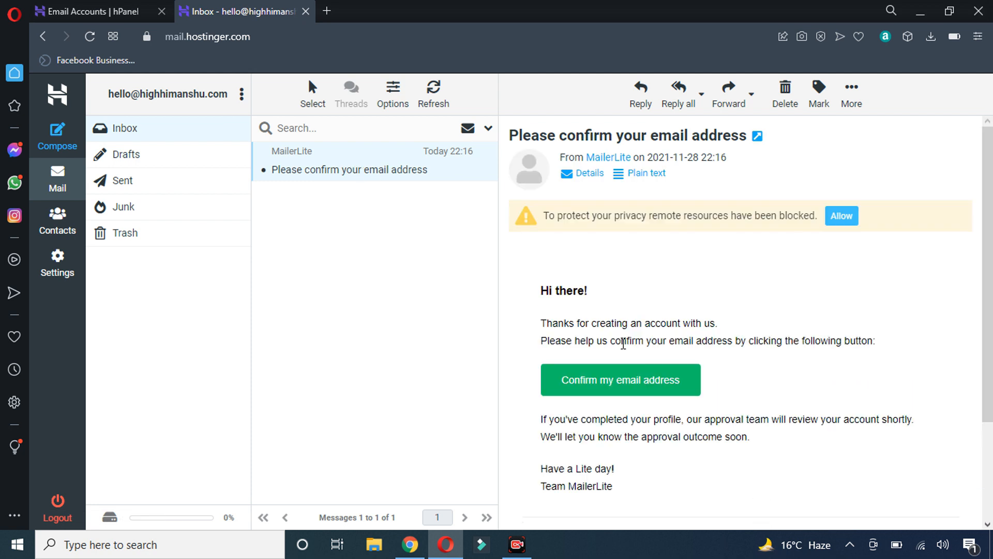
click(604, 366)
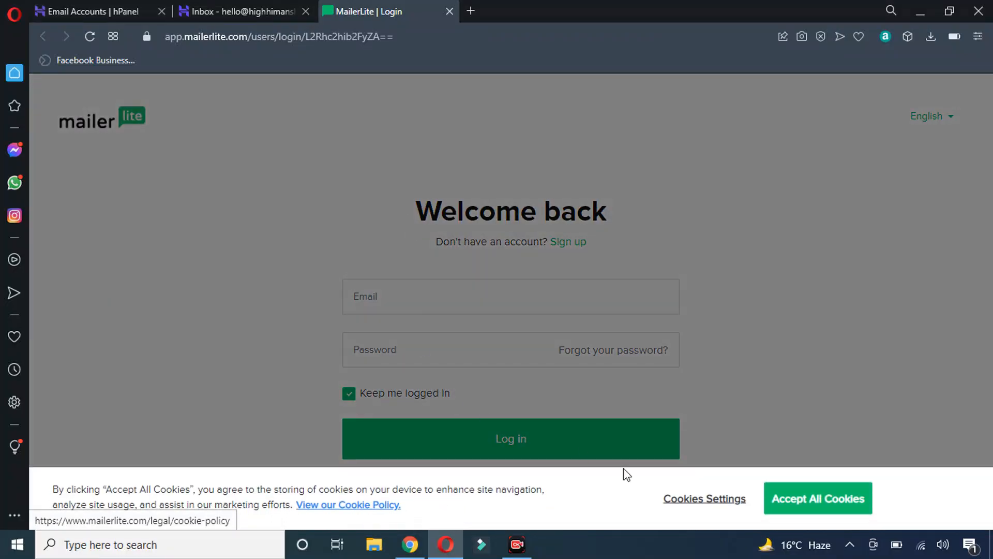
Accept all cookies on the MailerLite login page and begin entering the login email
click(775, 498)
click(377, 296)
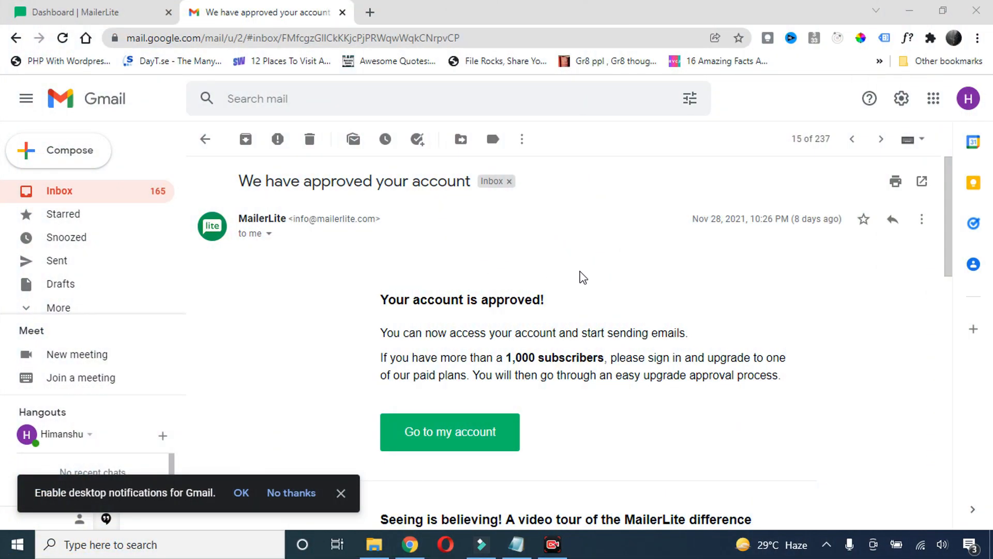
drag(379, 300, 594, 282)
click(601, 273)
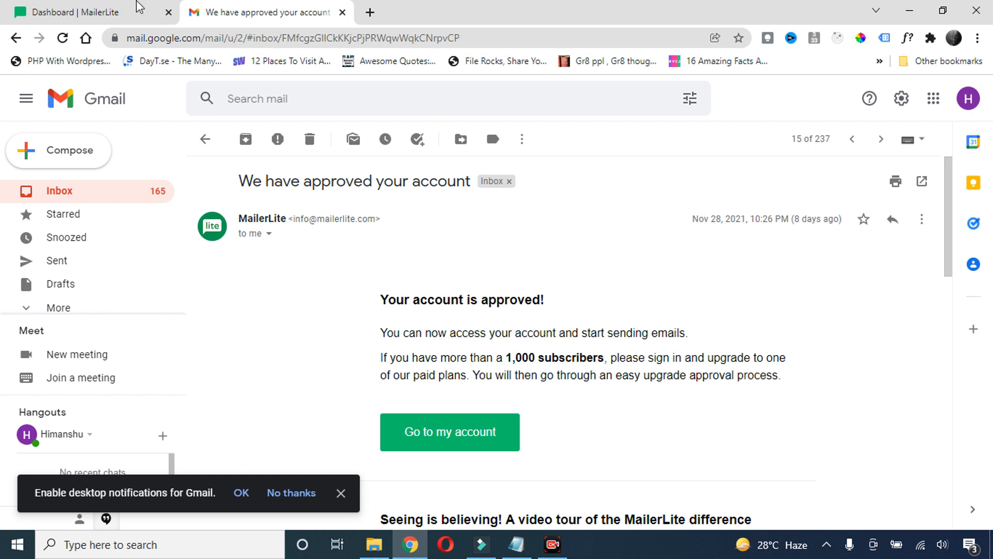
Return to the MailerLite dashboard and review the approval level, subscriber count and emails sent
click(83, 7)
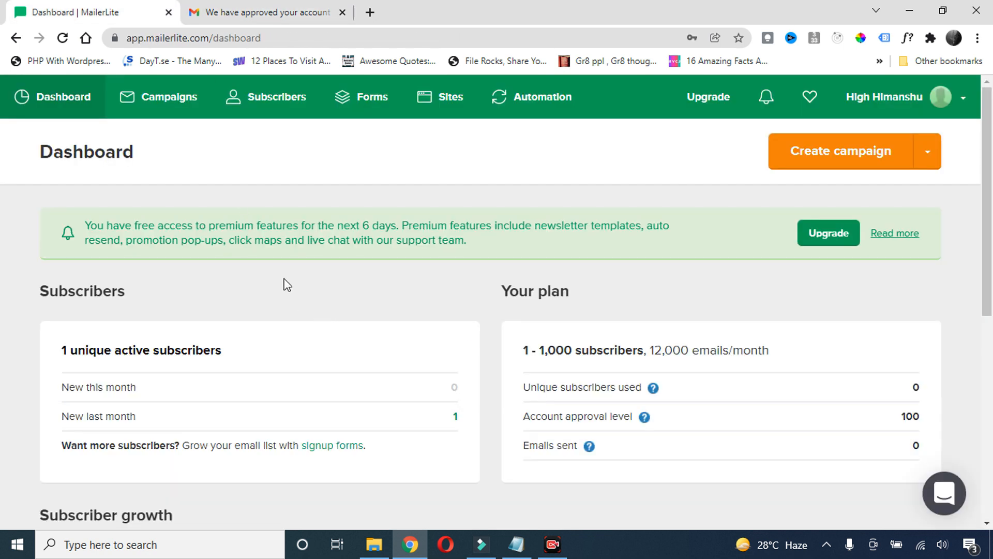
scroll(305, 295, down, 4)
scroll(322, 307, up, 4)
scroll(310, 284, down, 7)
scroll(334, 316, up, 7)
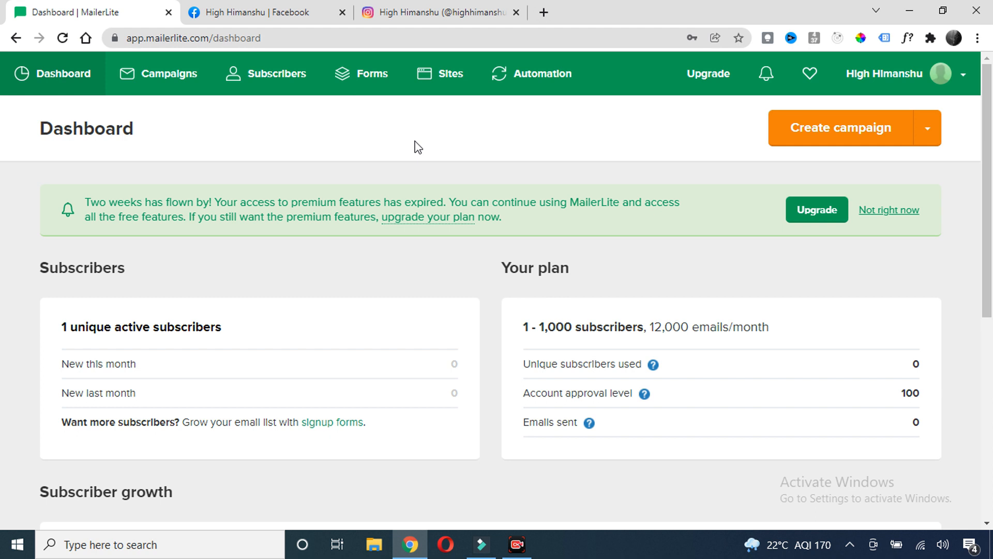
Check on the Domains settings page that highhimanshu.com is Verified, then go to Company profile
click(959, 81)
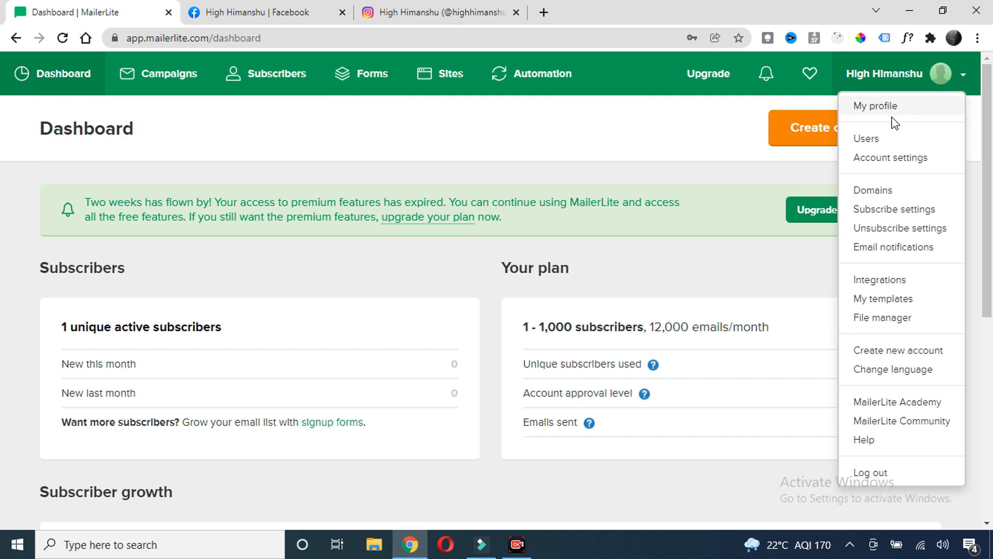
click(884, 191)
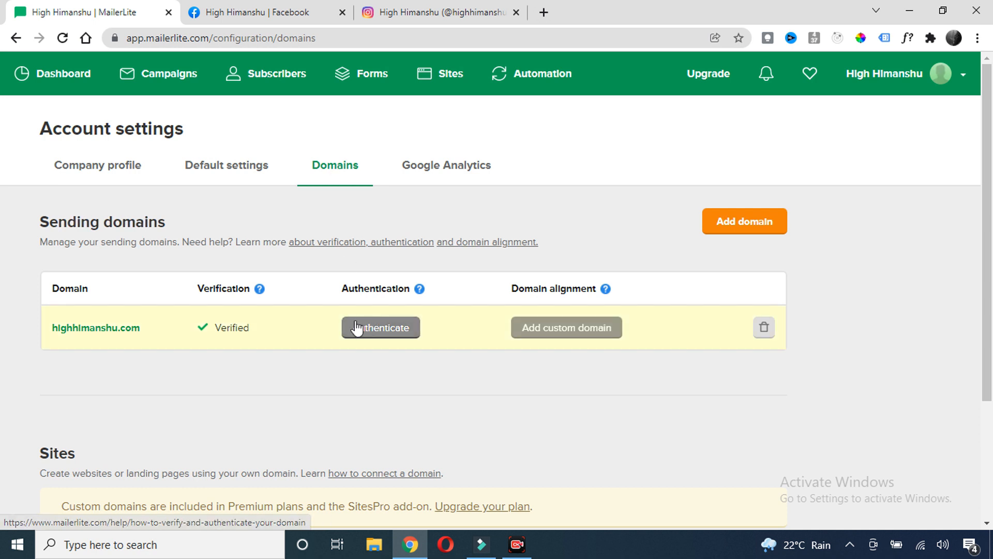
drag(255, 335, 205, 334)
click(241, 355)
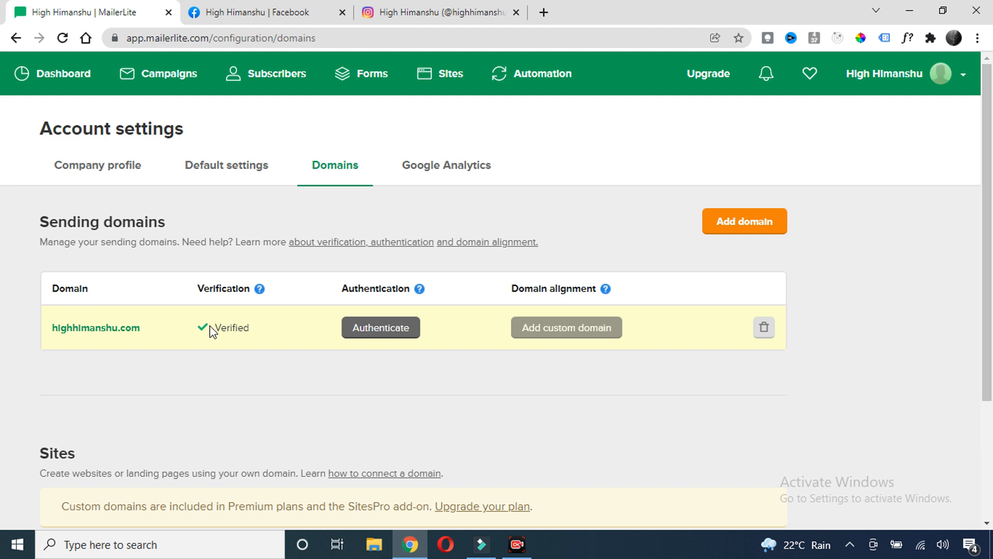
drag(144, 331, 49, 326)
click(239, 322)
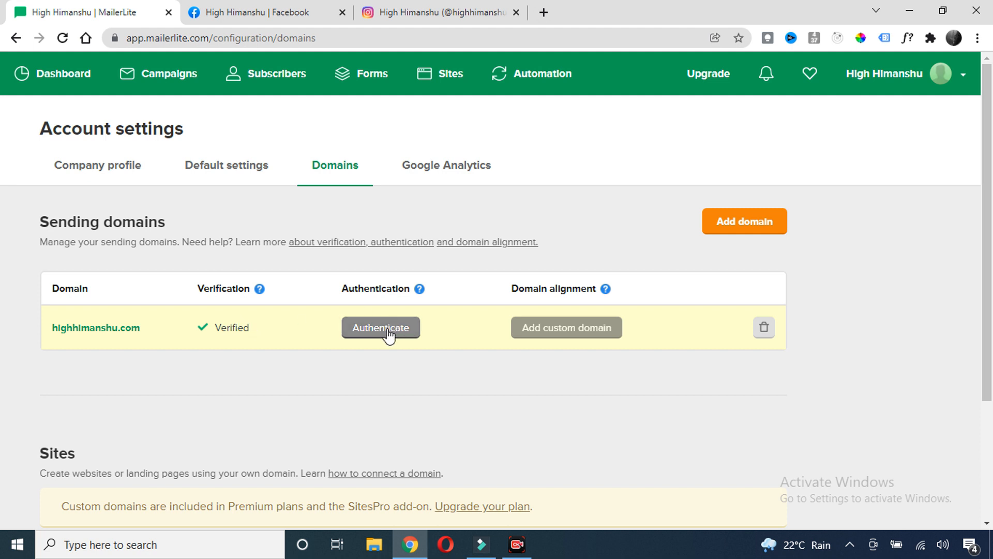
mouse_move(420, 289)
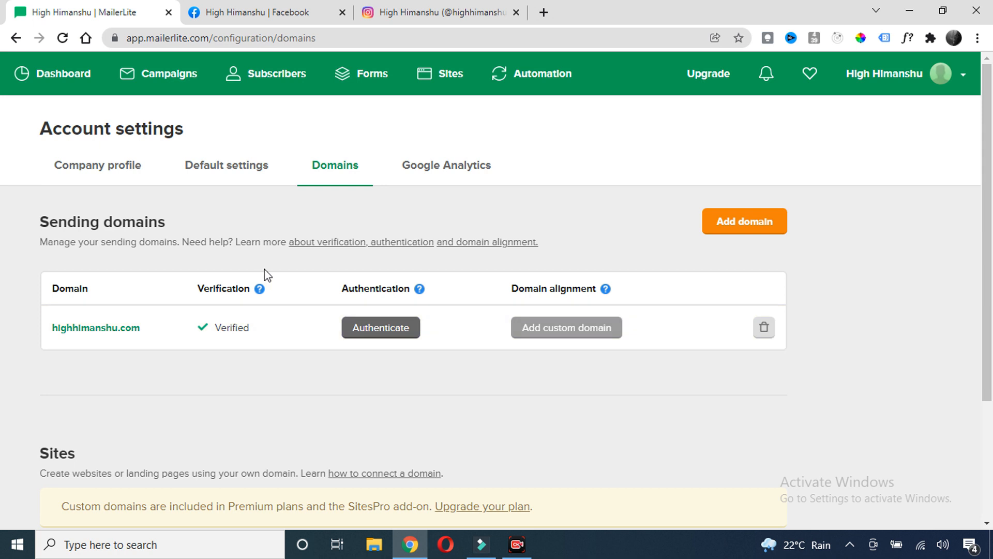
click(221, 171)
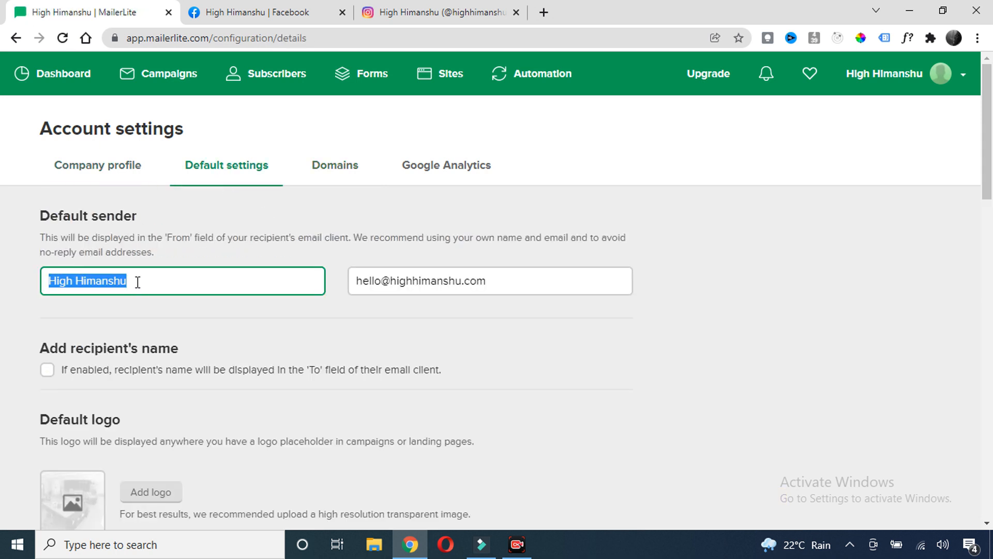
Inspect the default sender name and sender email address fields
mouse_move(126, 282)
mouse_down()
mouse_move(103, 282)
mouse_move(129, 281)
mouse_up()
click(135, 281)
drag(131, 281, 42, 288)
click(130, 281)
drag(133, 282, 46, 282)
click(114, 282)
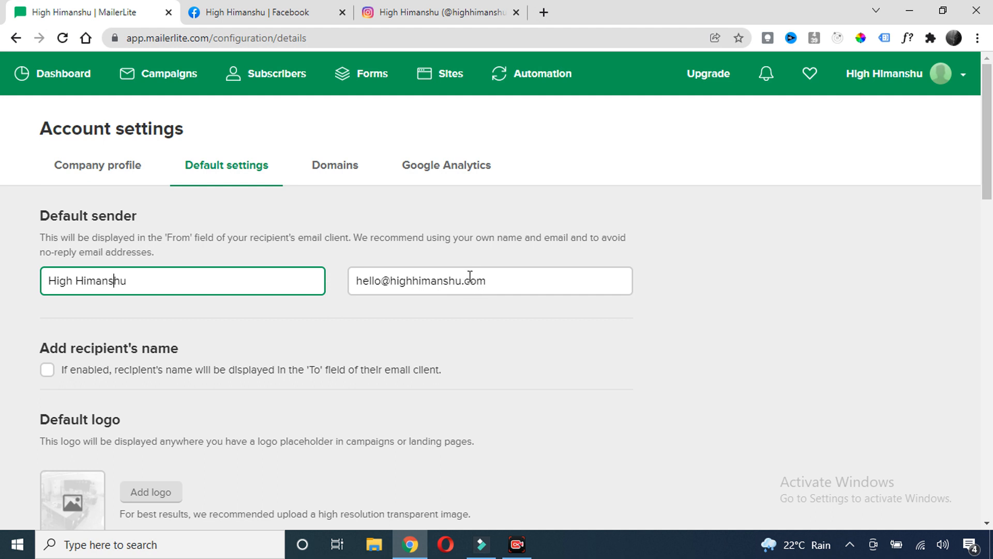
drag(503, 282, 359, 282)
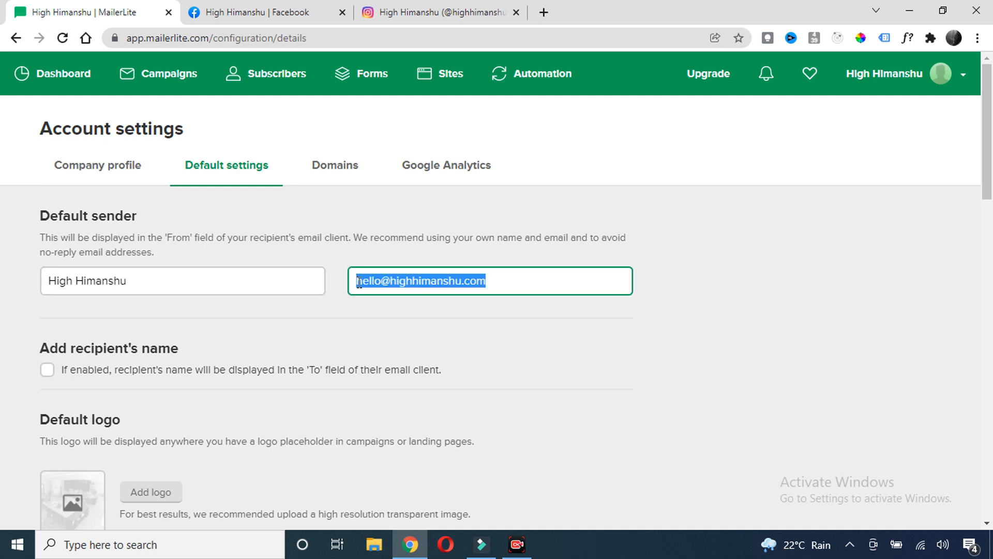
click(500, 283)
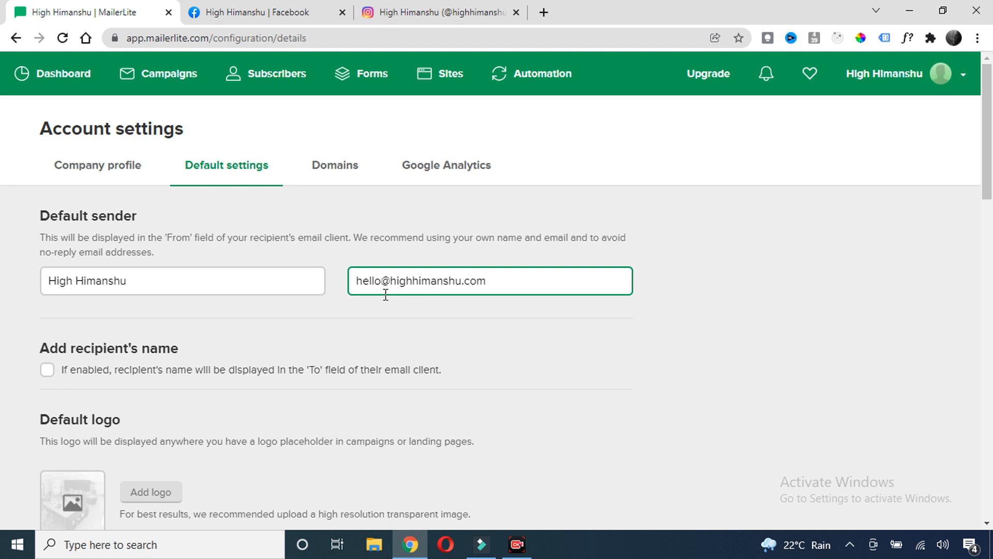
Try changing 'hello' to 'contact' in the sender address, then revert it to hello
double_click(373, 282)
text(contact)
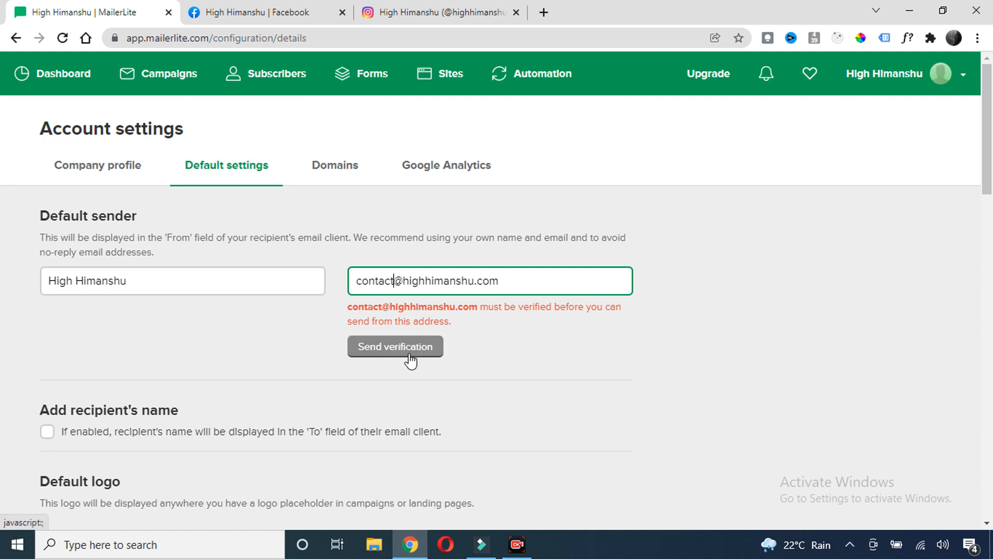
drag(391, 281, 327, 283)
click(514, 285)
key(ctrl+z)
click(590, 335)
Save the default settings and open the account's Users list
scroll(310, 313, down, 2)
scroll(310, 313, down, 1)
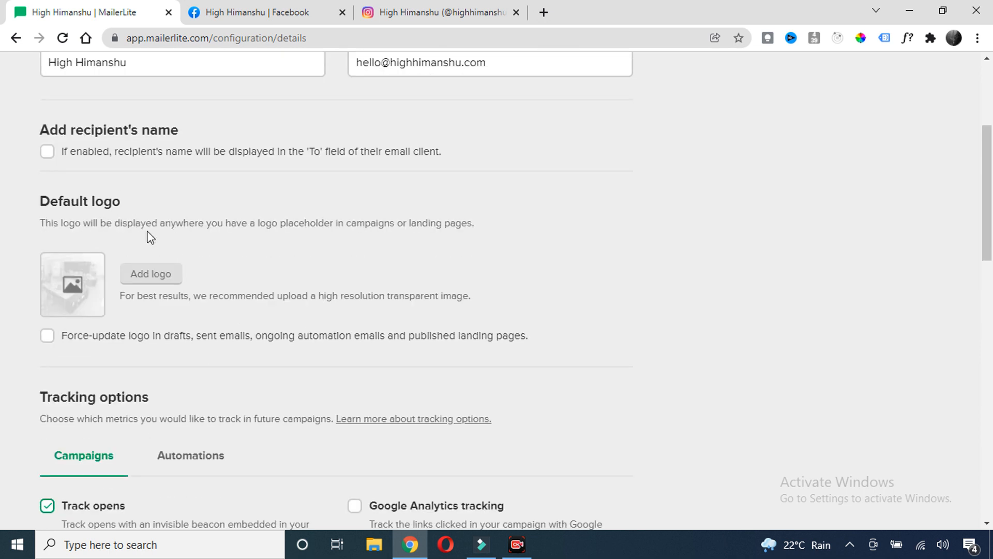
scroll(166, 355, down, 3)
scroll(166, 350, down, 3)
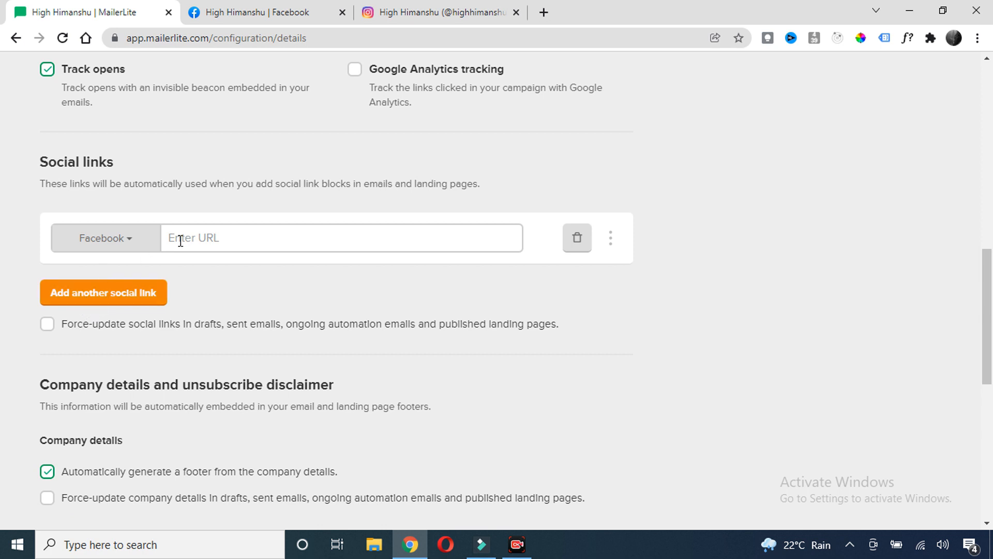
scroll(293, 450, down, 7)
click(101, 462)
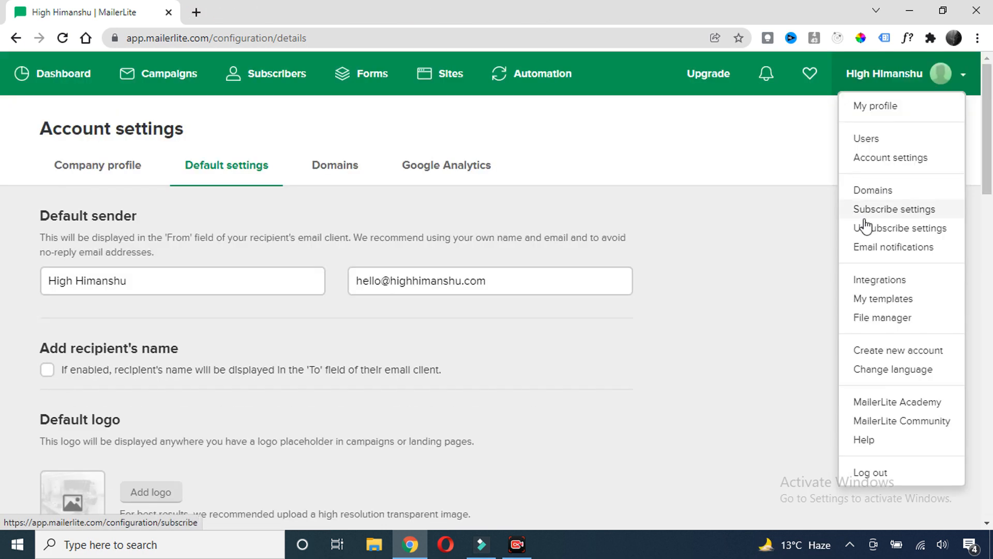
click(880, 141)
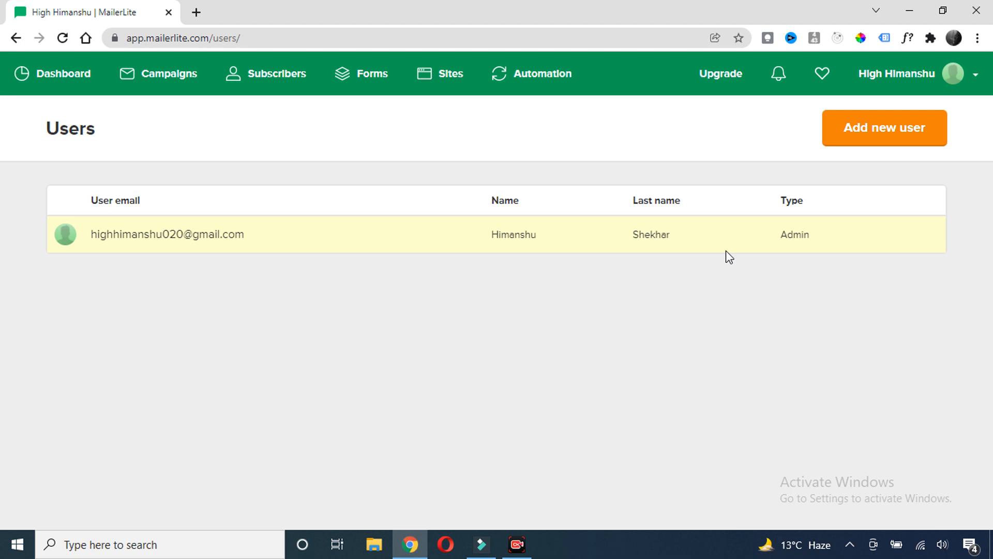
Open the Add new user form and review its email field and Administrator user type
click(910, 126)
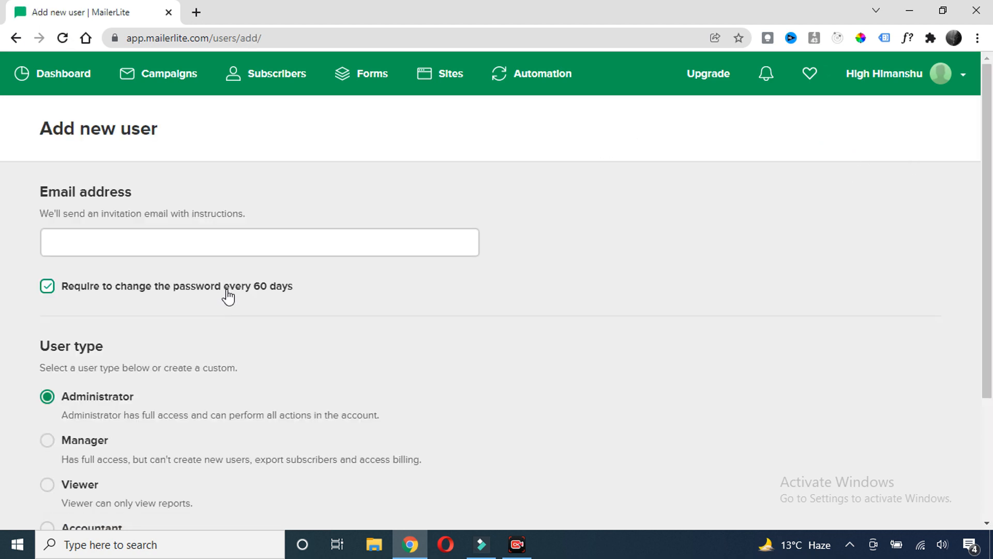
scroll(228, 298, down, 3)
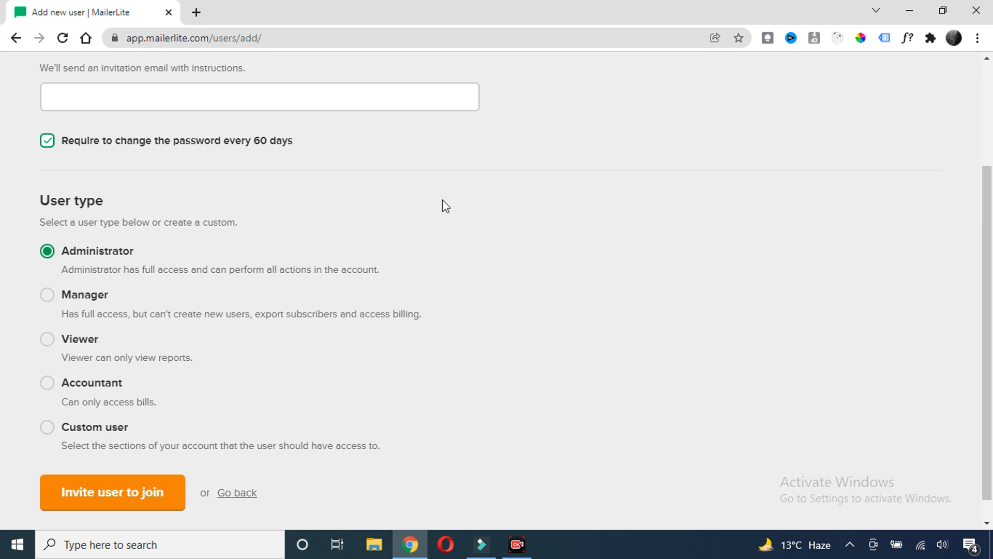
scroll(450, 225, up, 3)
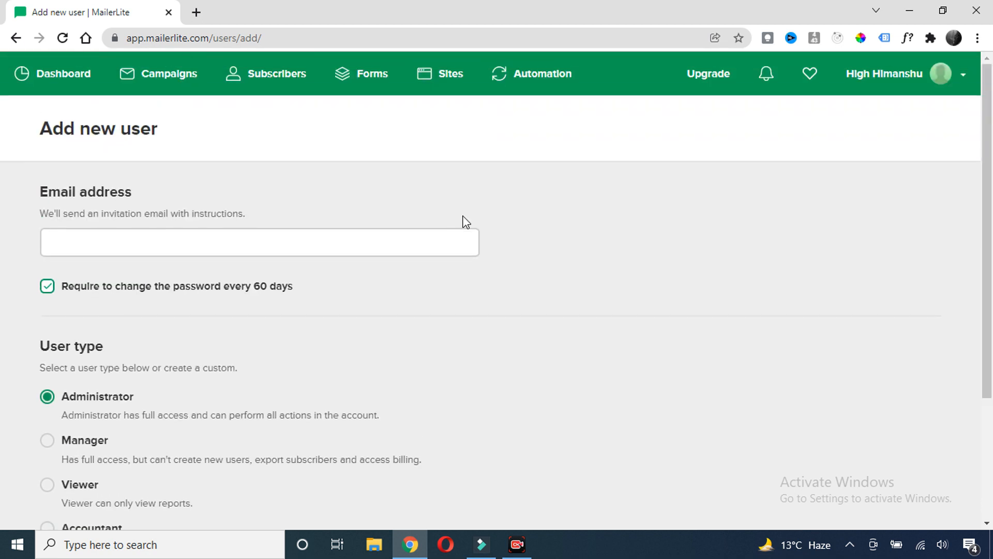
scroll(231, 351, down, 3)
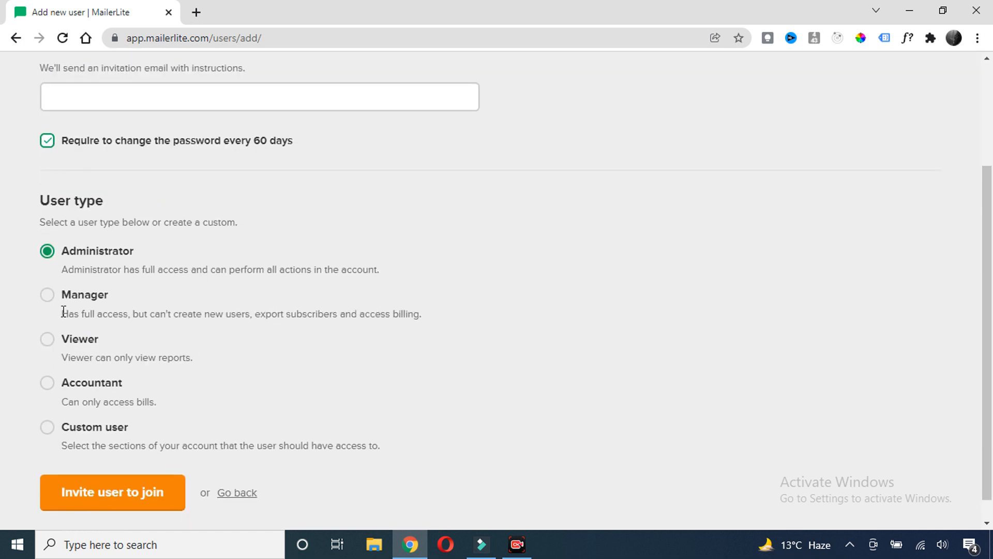
scroll(63, 311, up, 3)
click(86, 244)
scroll(104, 302, down, 2)
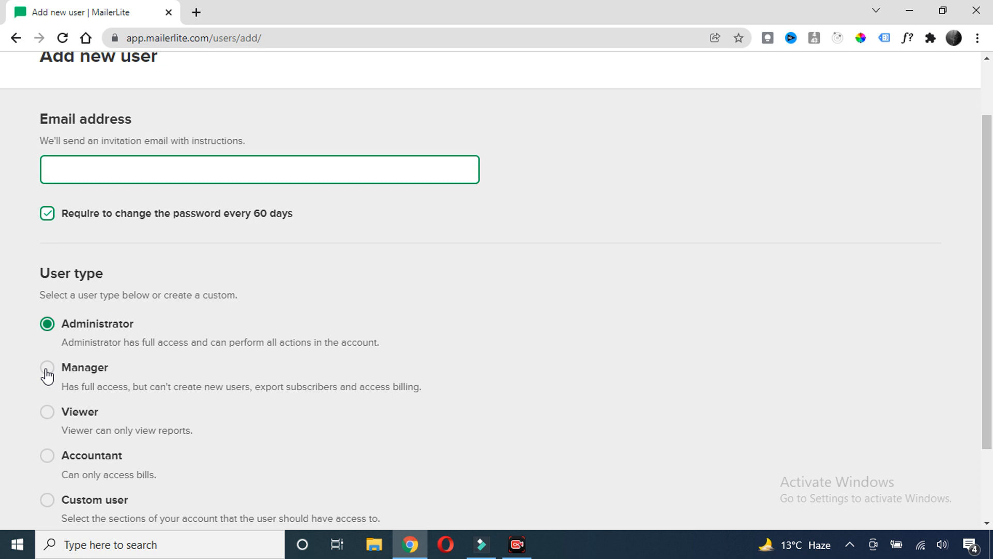
scroll(47, 376, down, 2)
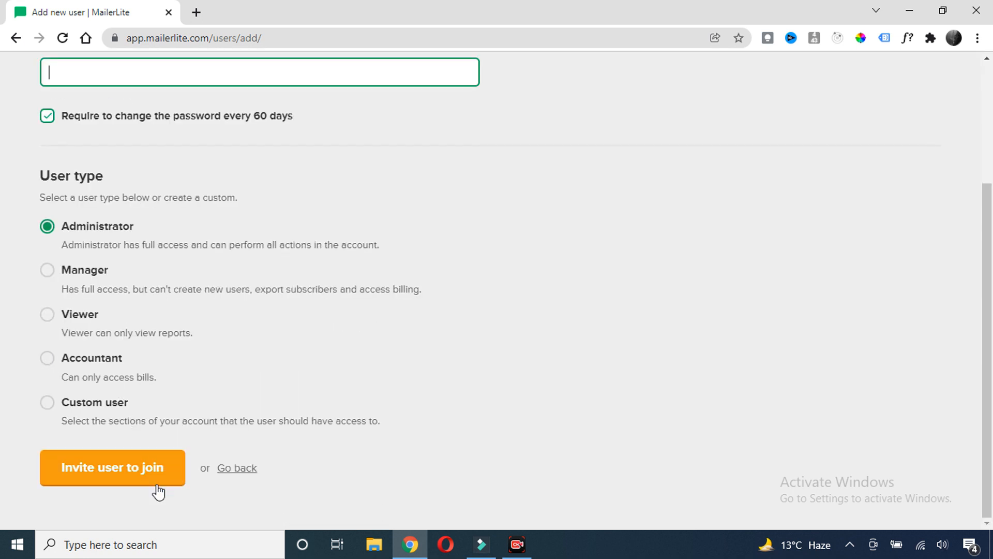
scroll(235, 305, up, 3)
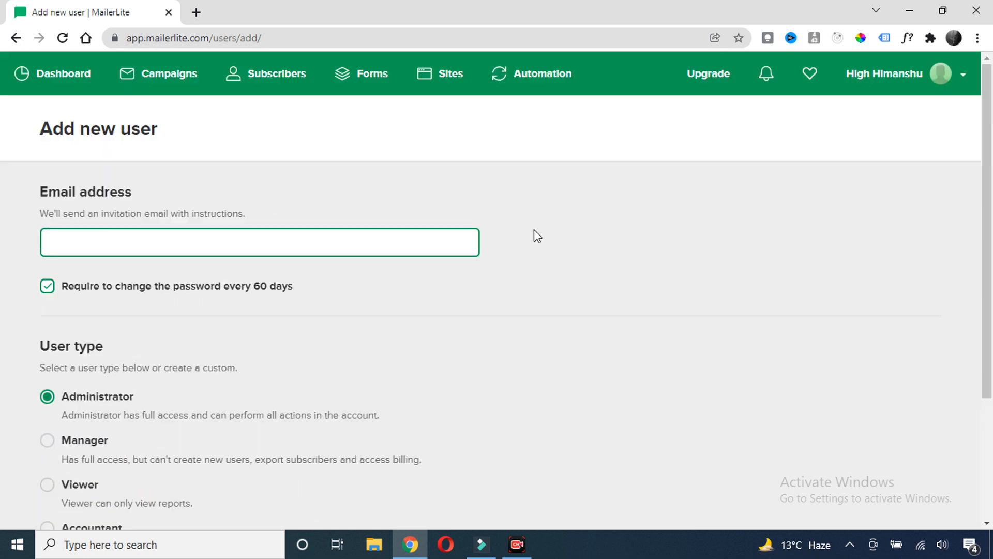
click(955, 86)
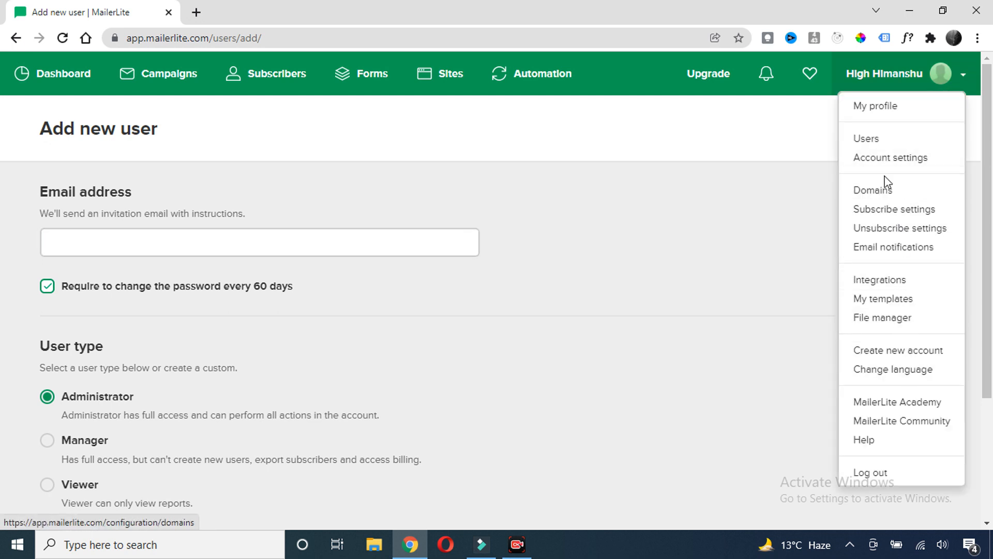
Close the account menu and go to the Subscribers list showing 2 subscribers
click(690, 233)
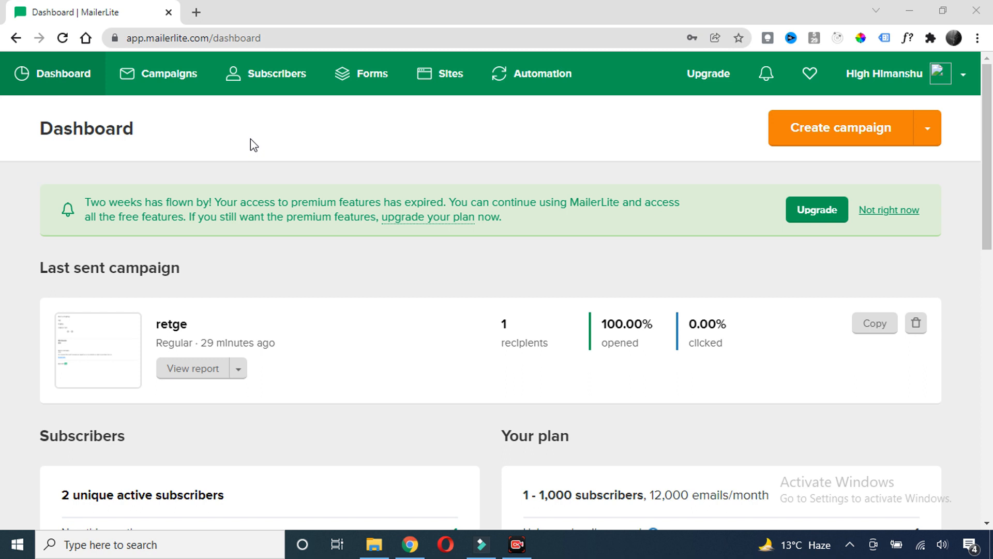
click(266, 91)
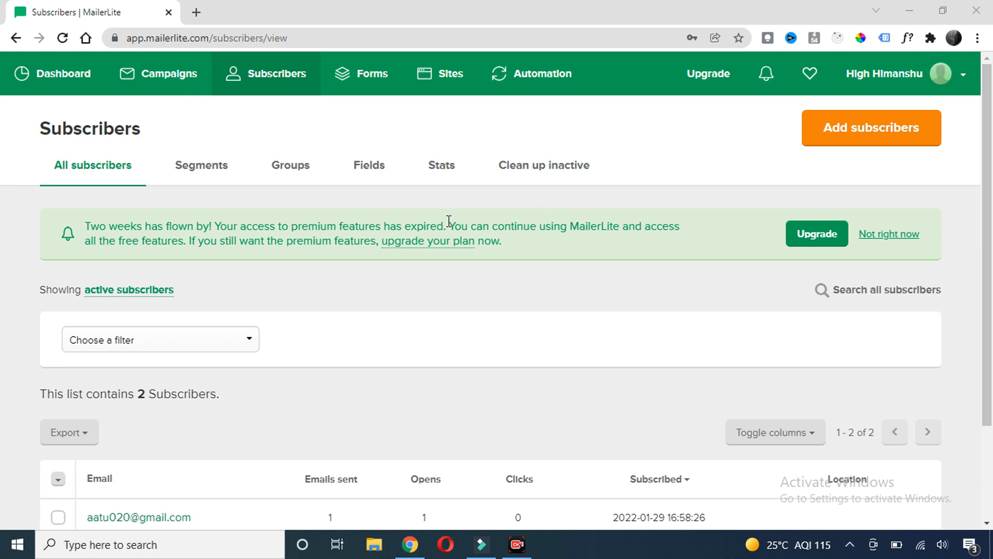
scroll(385, 238, down, 2)
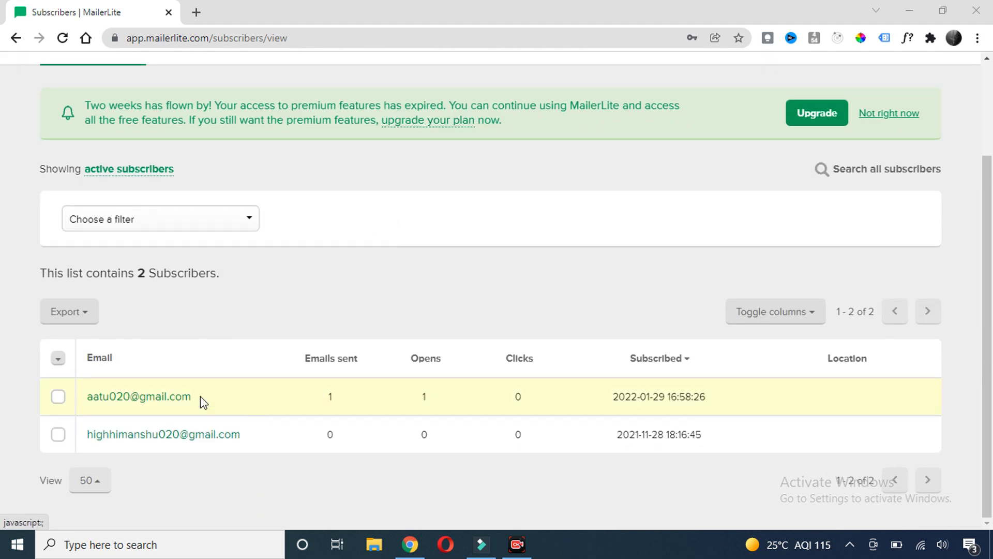
scroll(319, 285, up, 2)
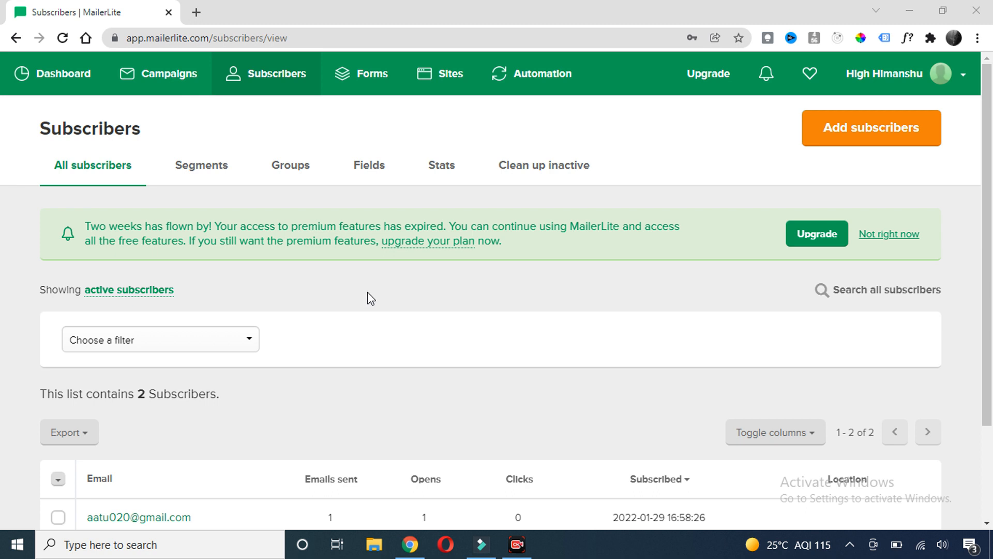
scroll(240, 430, down, 2)
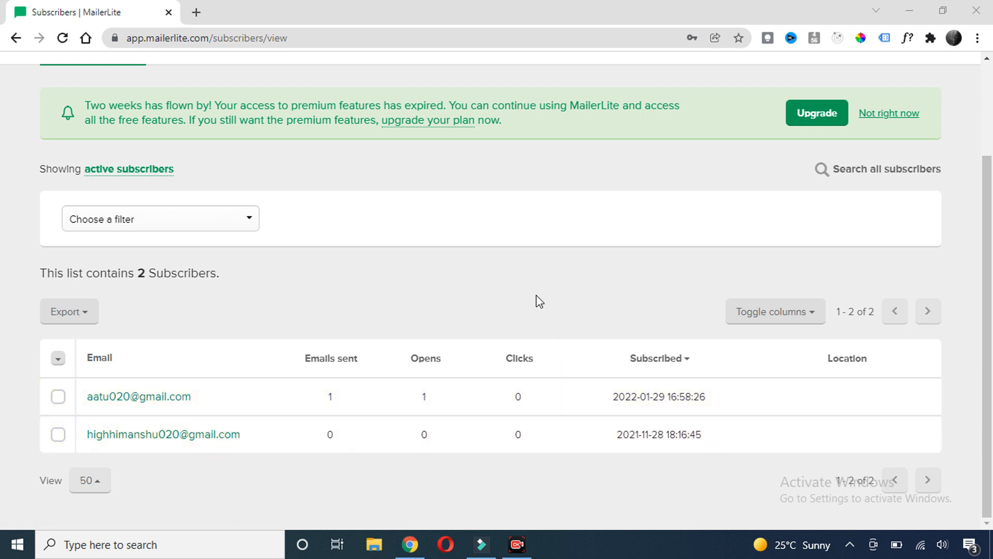
scroll(460, 319, up, 3)
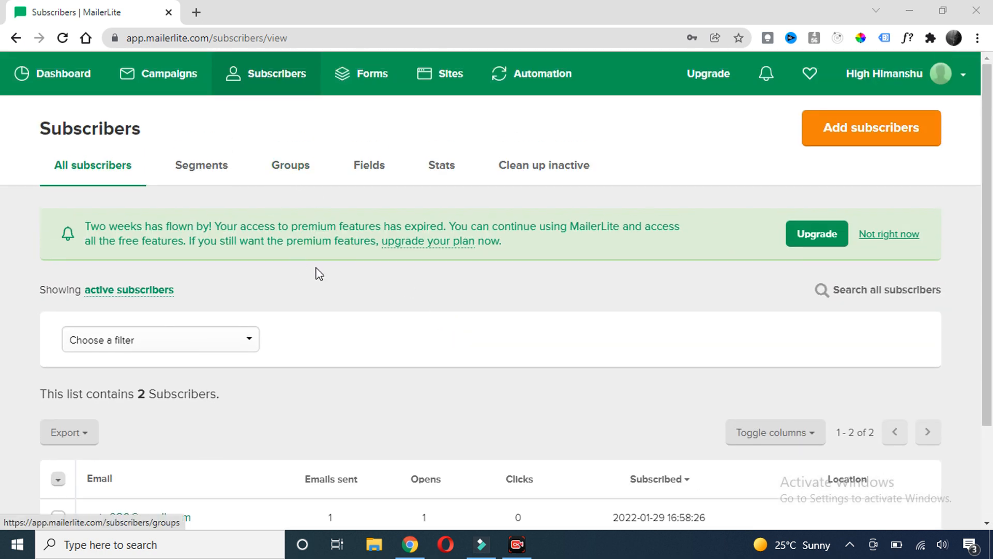
In the Groups list, create a subscriber group named 'Worpress course'
click(289, 169)
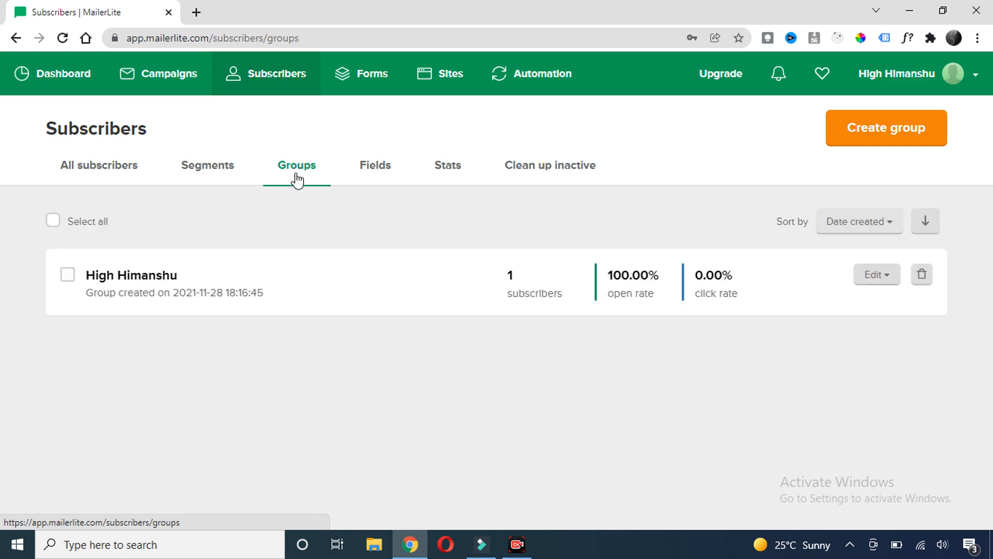
click(880, 133)
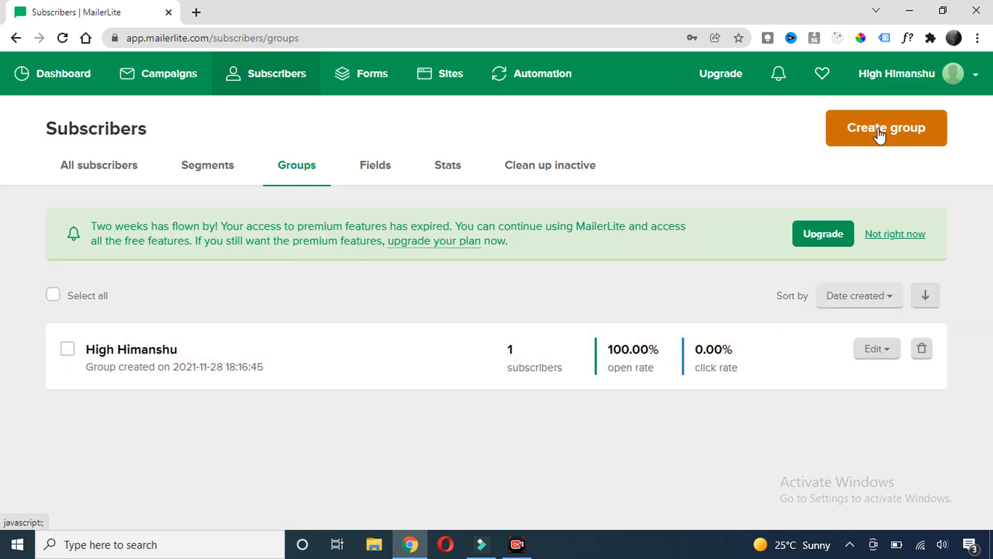
text(Wrdpreordpress)
click(610, 232)
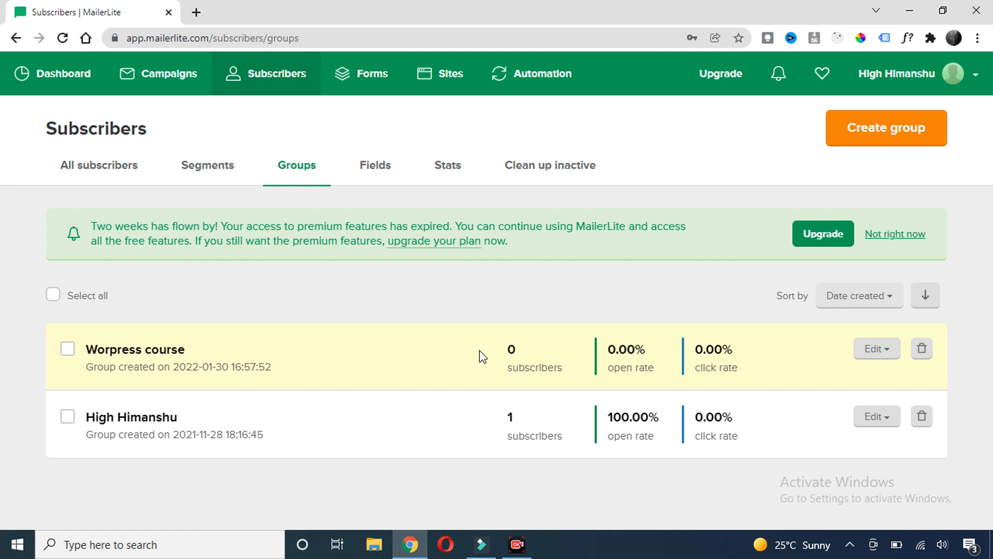
Create a second subscriber group named 'SMM'
click(929, 138)
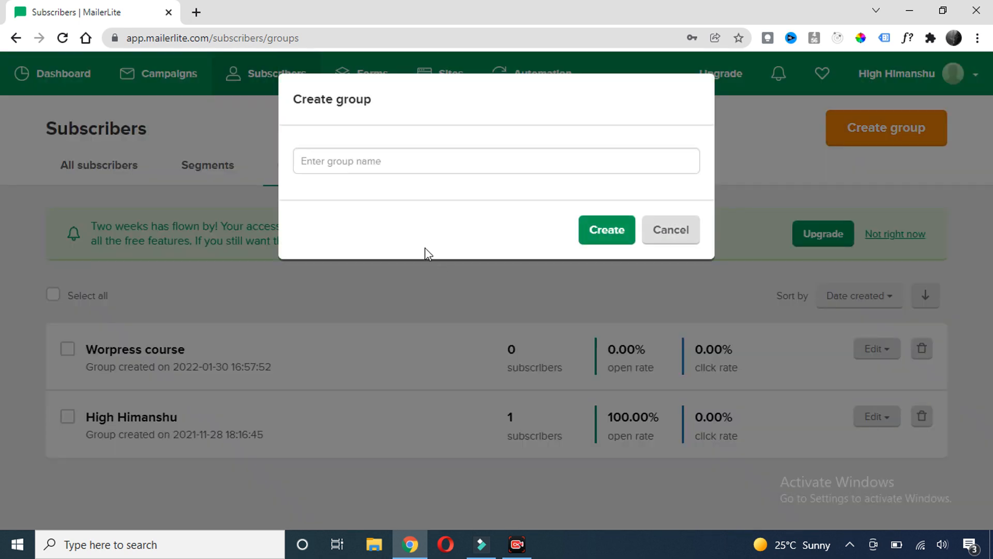
click(359, 160)
text(SMM)
click(610, 234)
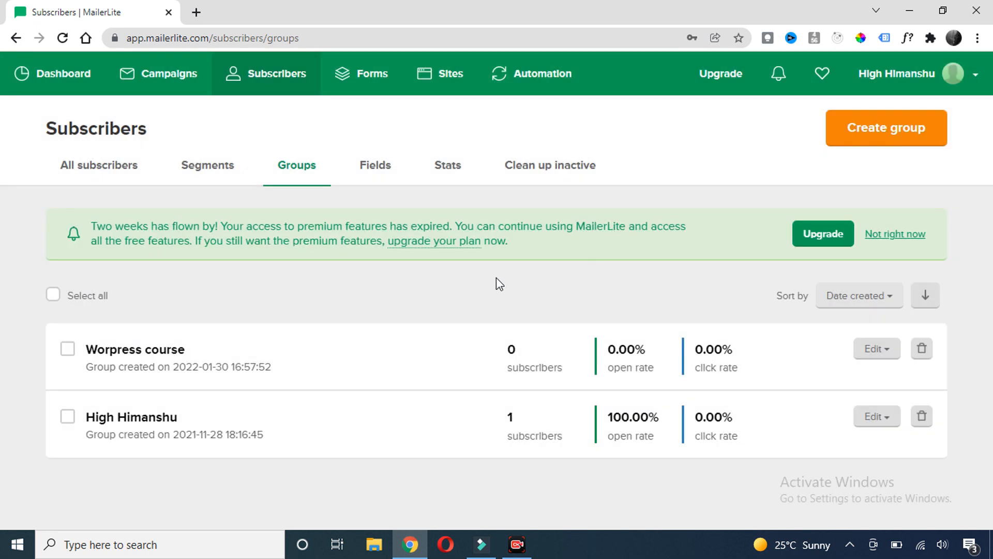
scroll(289, 351, down, 1)
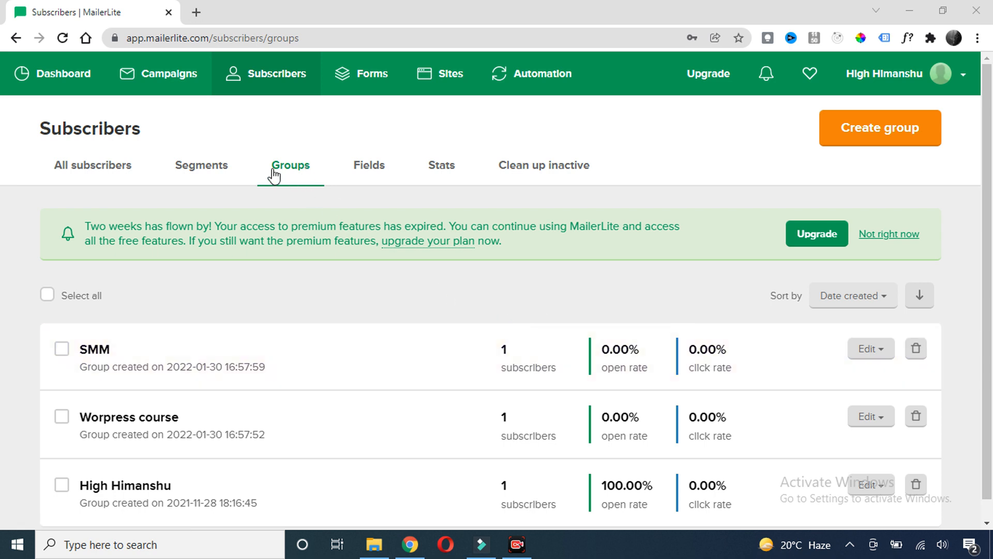
click(203, 171)
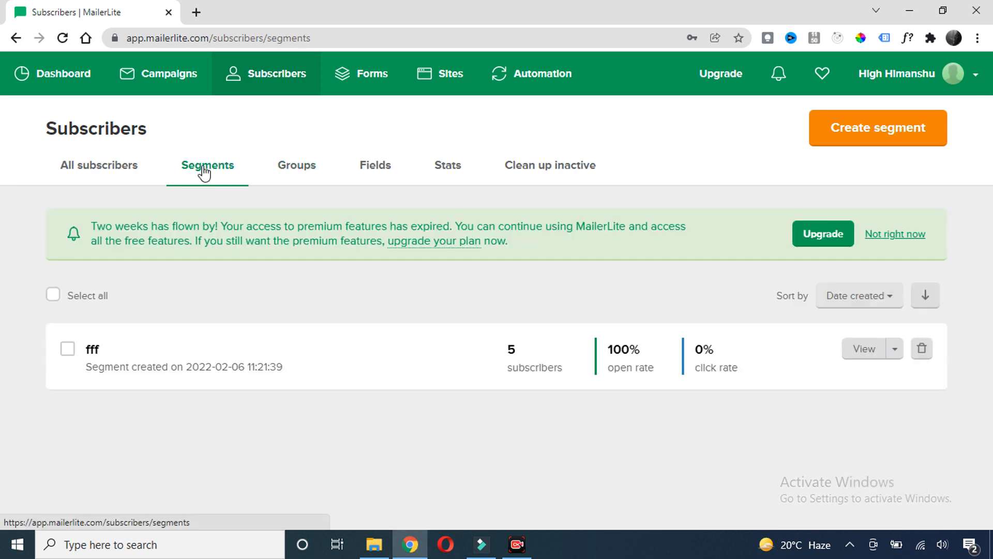
Create a new segment called 'Demo' so its editor opens
click(869, 127)
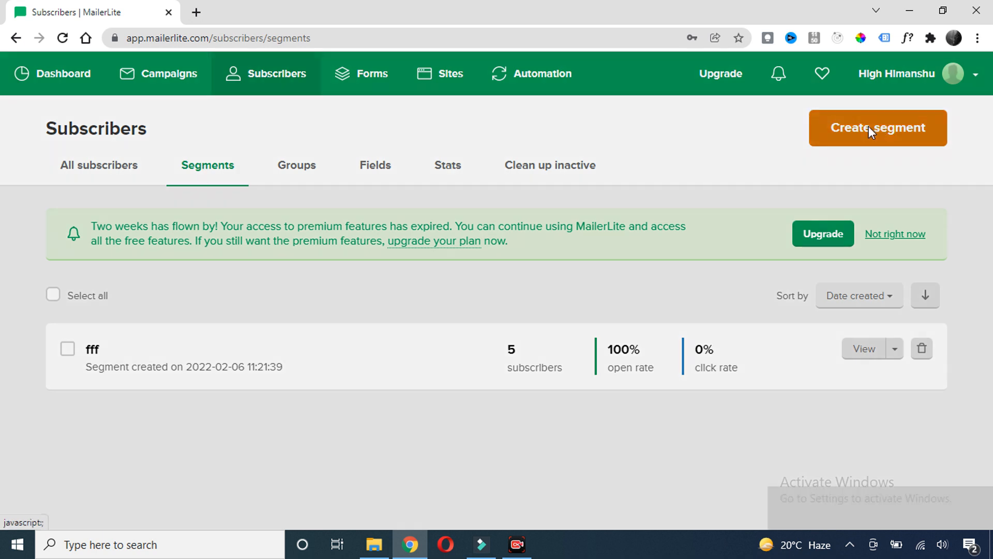
click(415, 156)
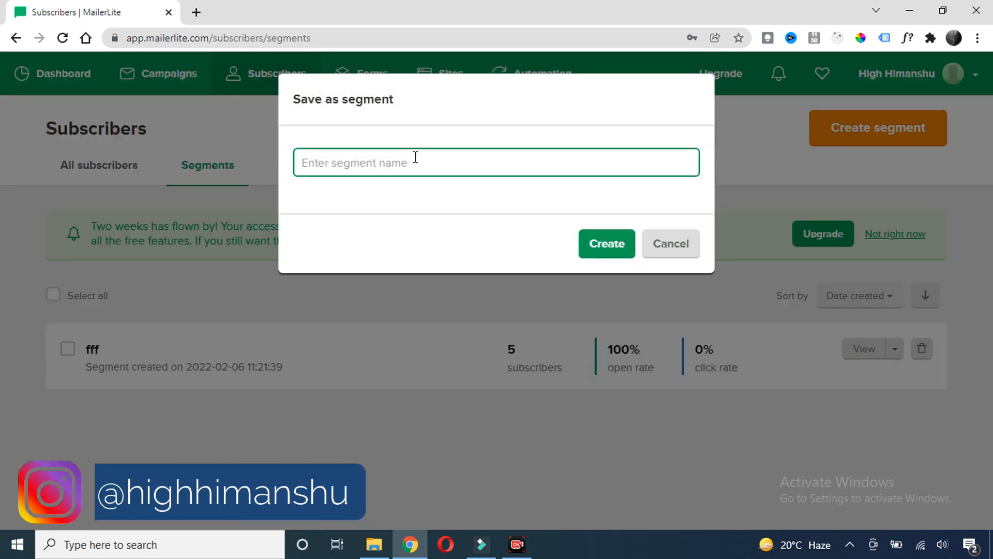
text(Demo)
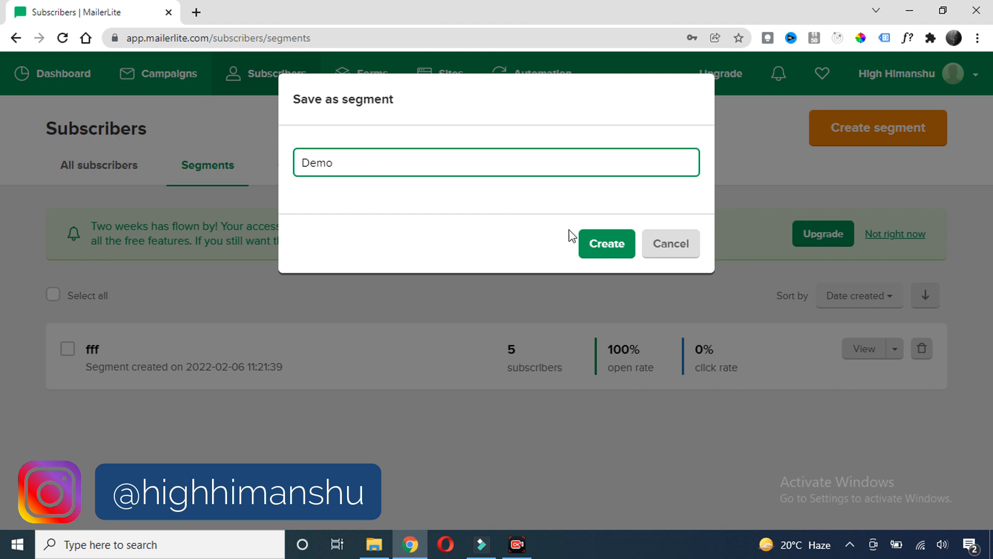
click(615, 250)
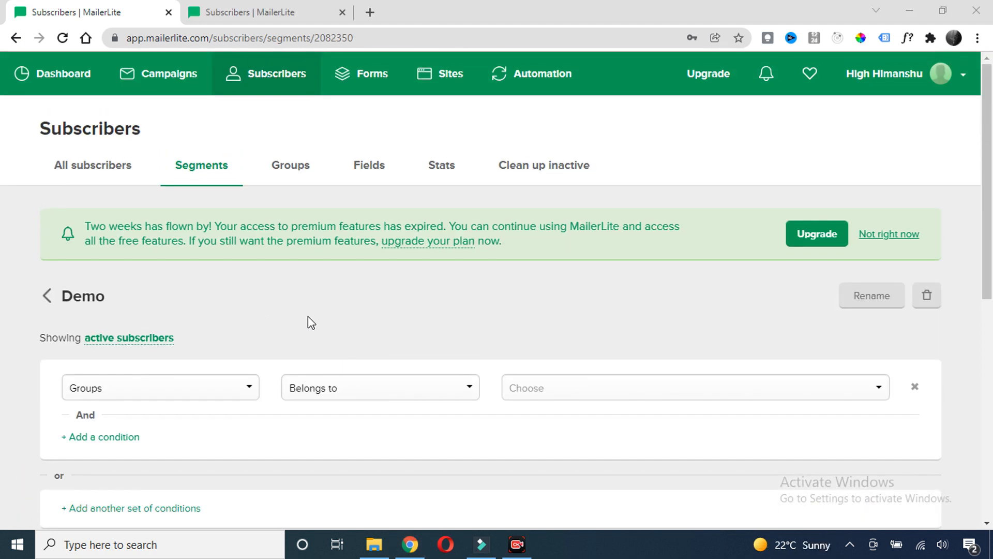
scroll(314, 322, down, 7)
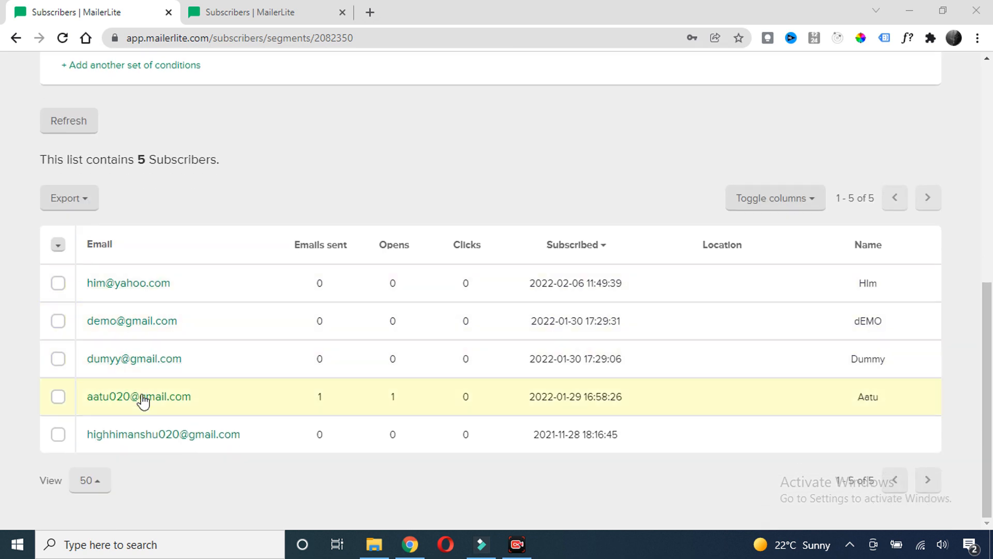
scroll(306, 284, up, 4)
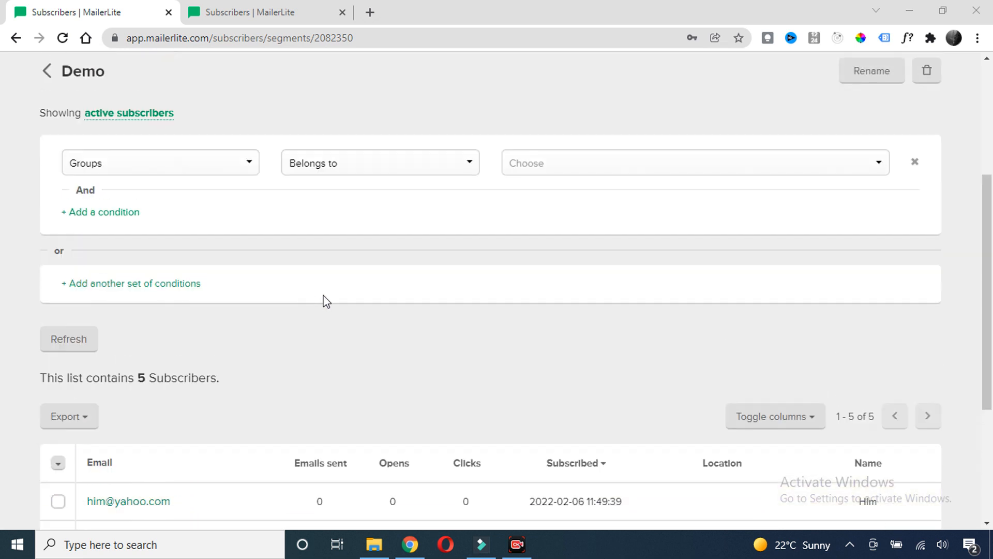
scroll(333, 293, down, 3)
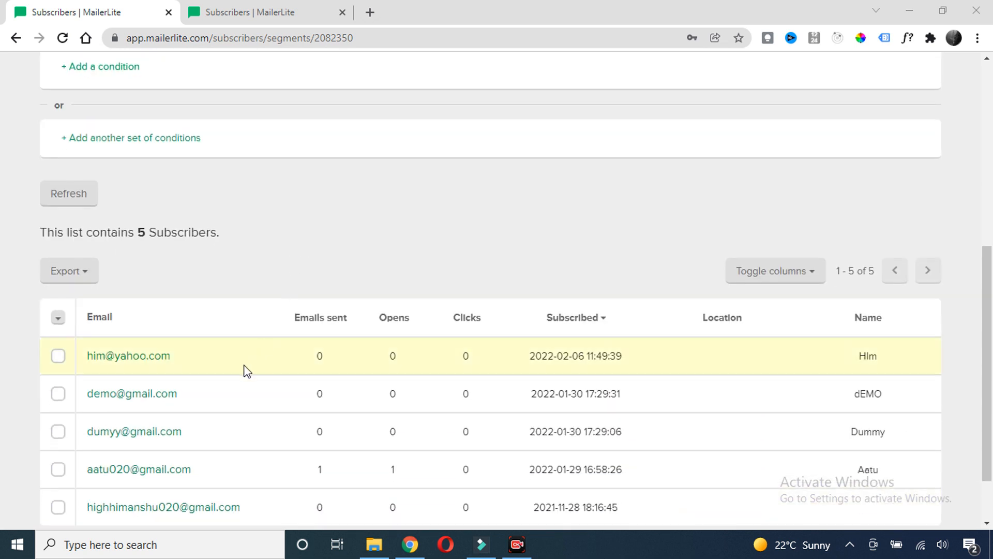
scroll(333, 259, down, 2)
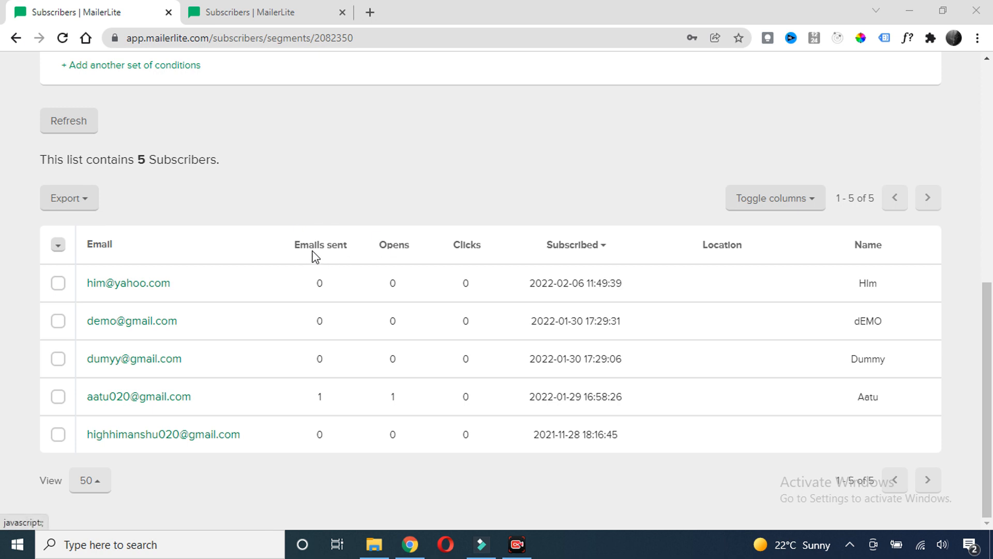
scroll(313, 248, up, 4)
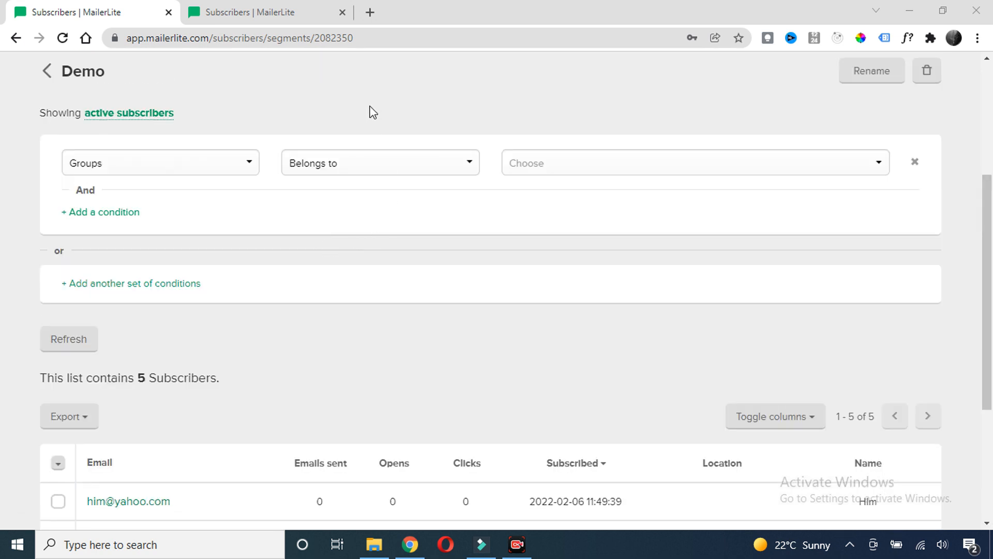
Add a Fields › Email › Contains 'yahoo' condition to the Demo segment
click(244, 164)
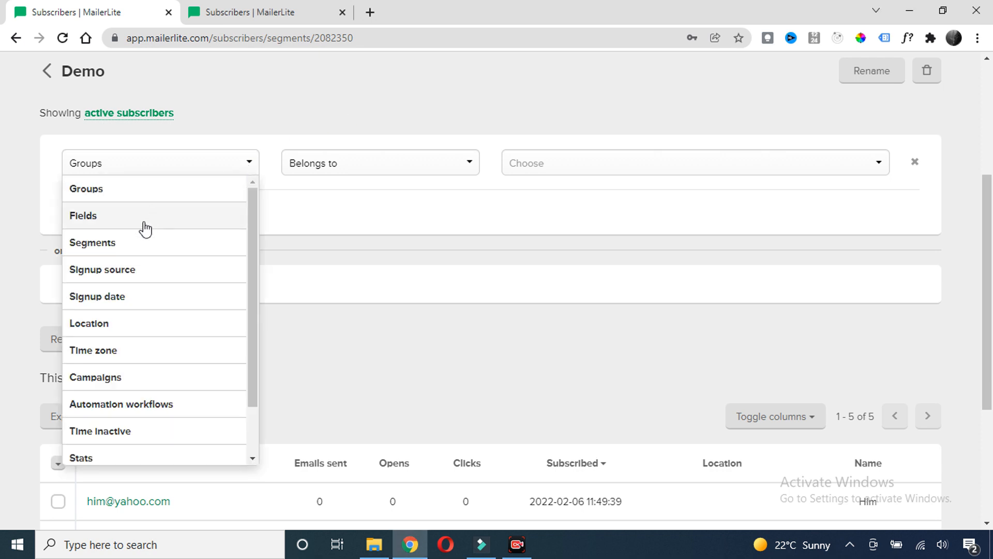
scroll(147, 317, down, 1)
scroll(140, 290, up, 1)
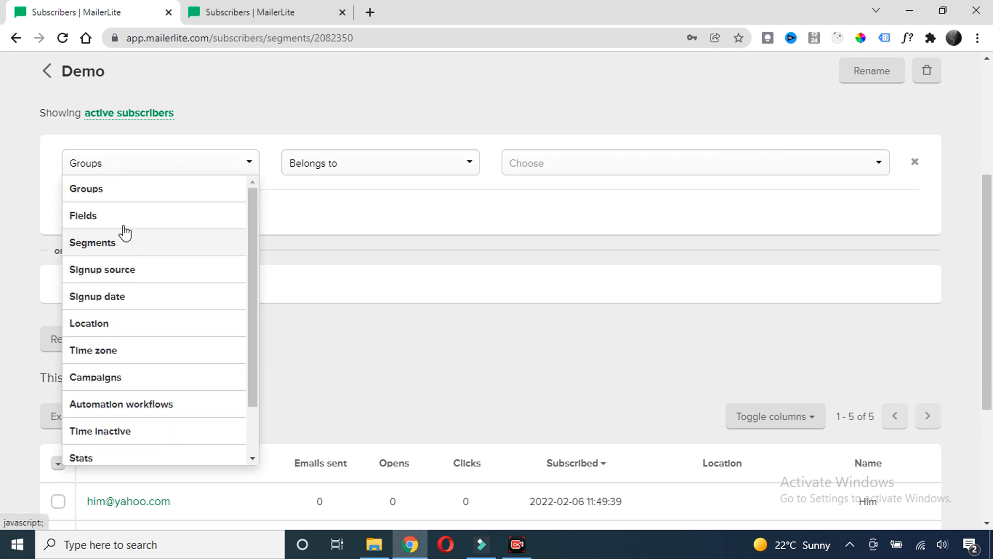
click(122, 222)
click(410, 166)
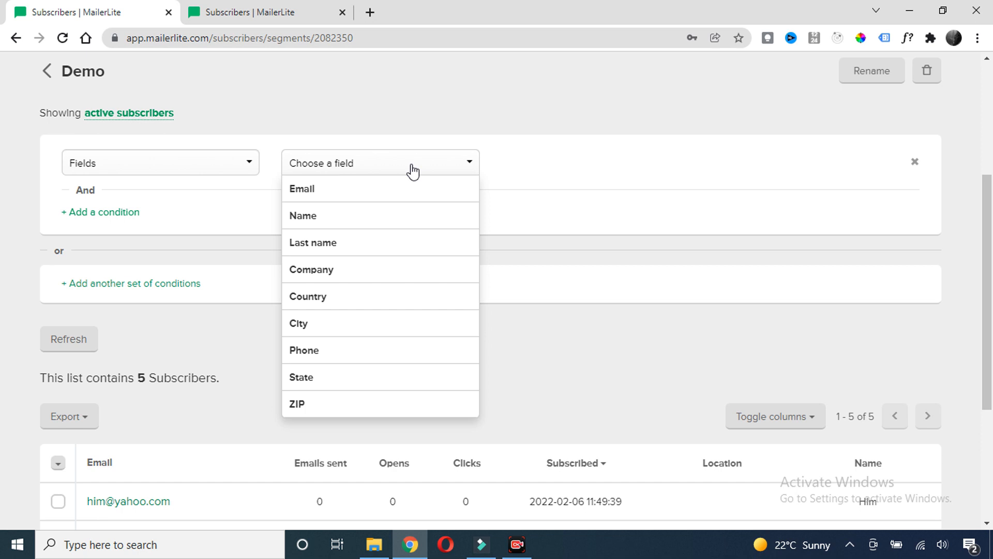
click(323, 198)
click(560, 175)
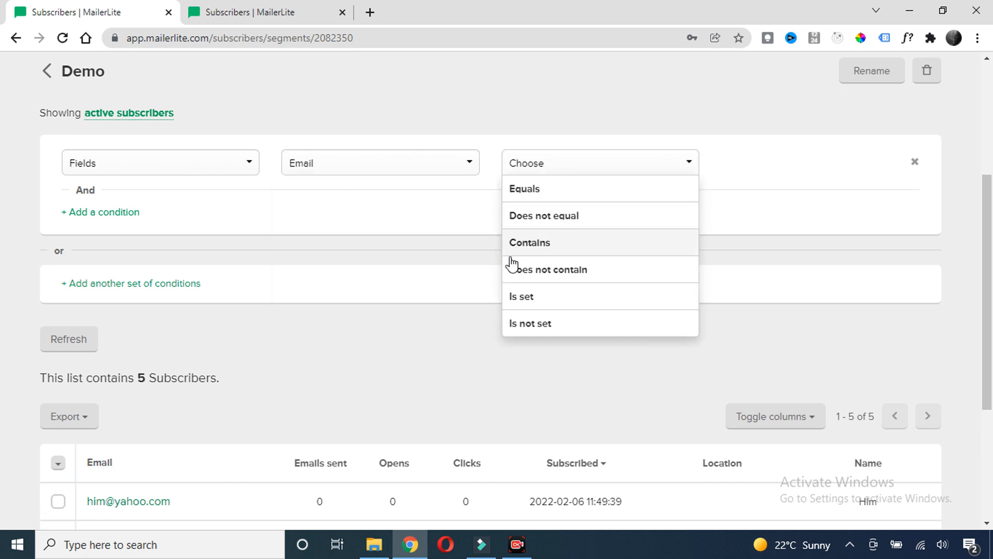
click(530, 243)
click(755, 159)
text(yahoo)
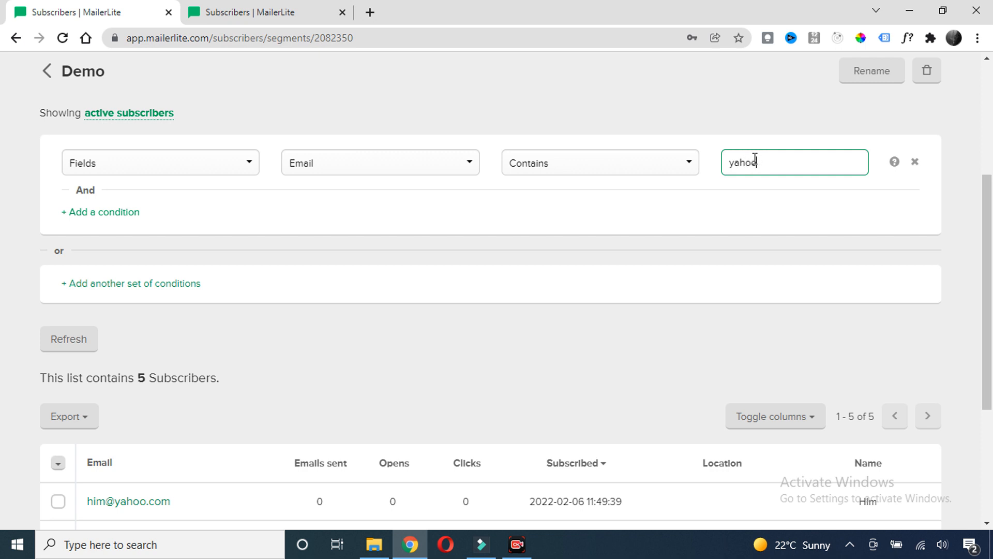
click(615, 219)
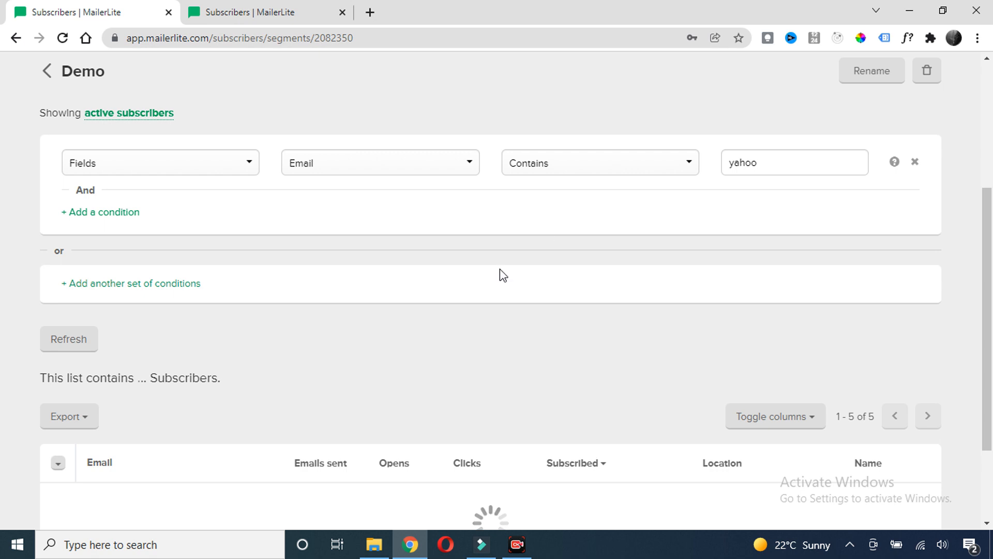
Check the single matching subscriber, then delete the Email contains 'yahoo' condition
scroll(474, 253, down, 2)
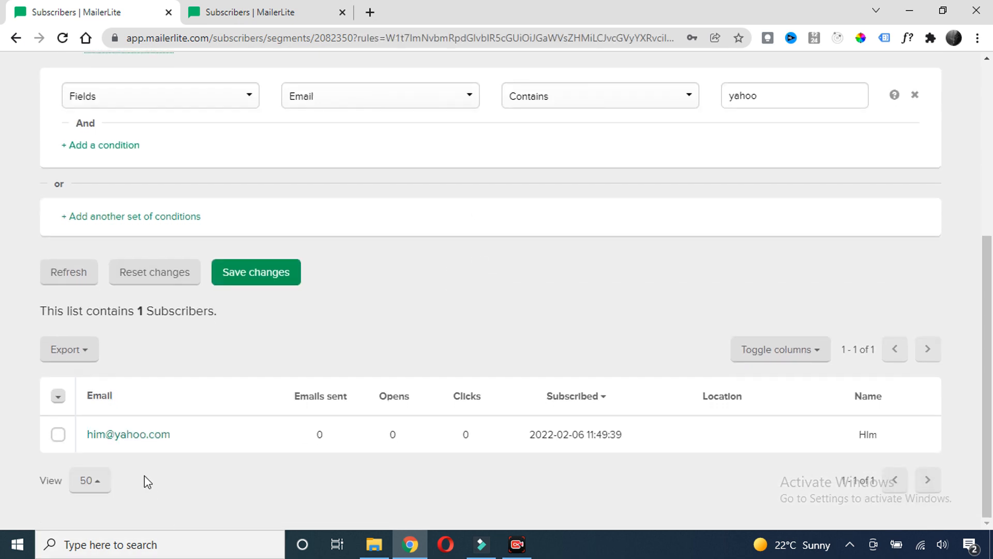
scroll(462, 357, up, 4)
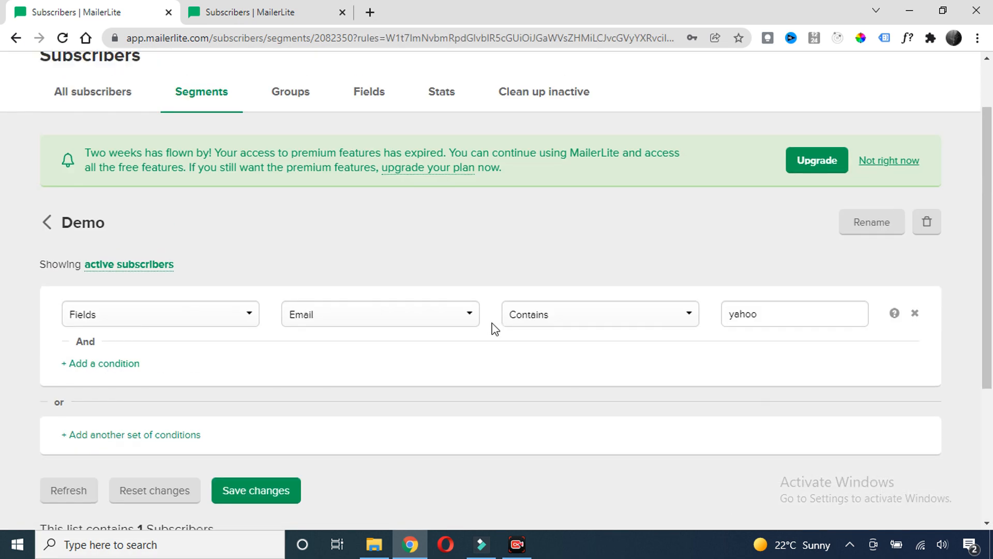
scroll(475, 284, down, 4)
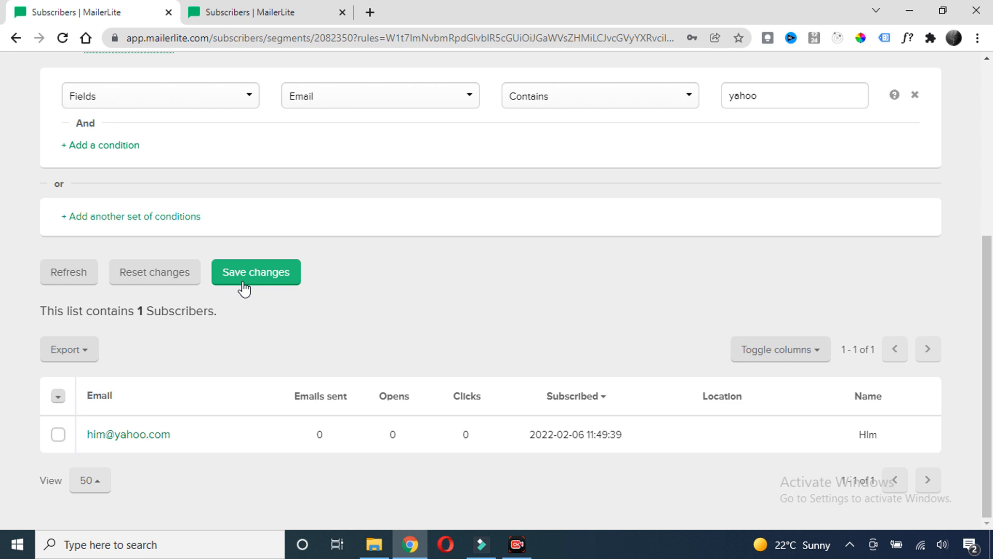
scroll(373, 210, up, 3)
scroll(355, 228, down, 3)
scroll(592, 326, up, 4)
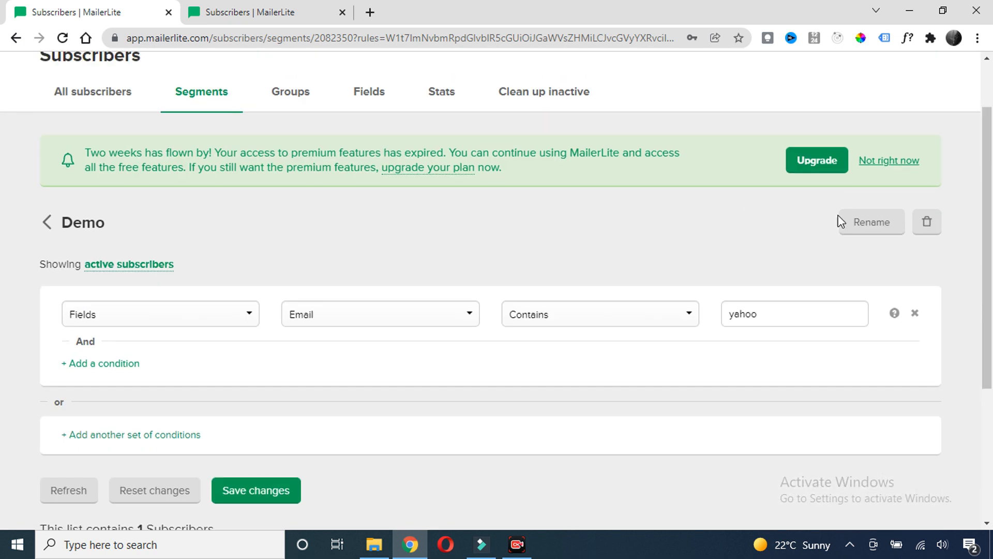
scroll(678, 237, down, 4)
click(913, 96)
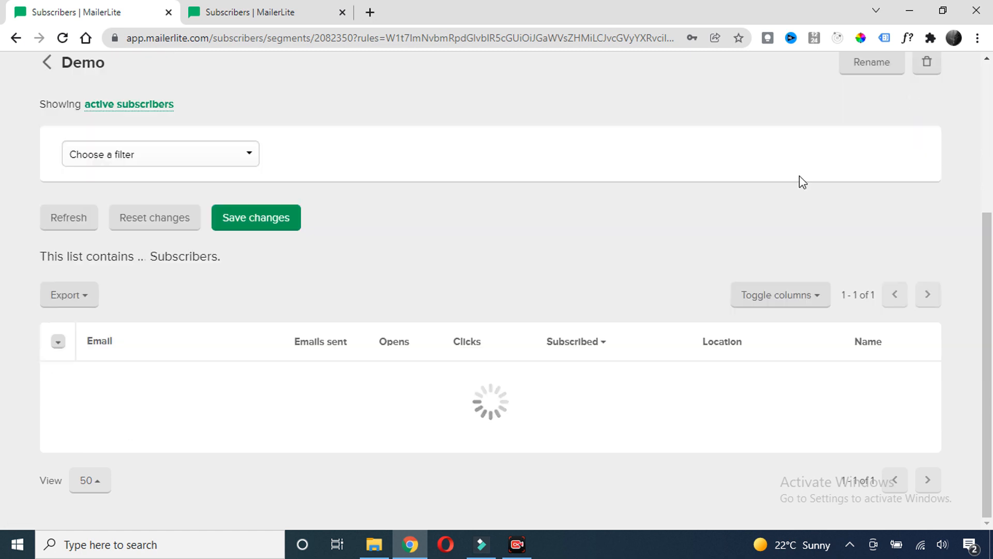
Add a Fields › Name › Contains 'h' condition to the Demo segment
scroll(280, 309, down, 2)
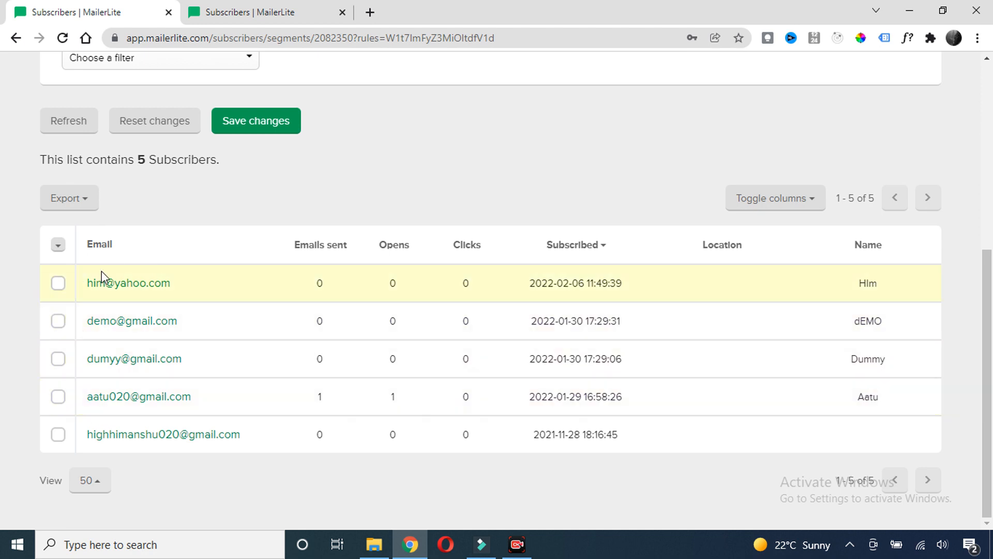
scroll(139, 401, up, 4)
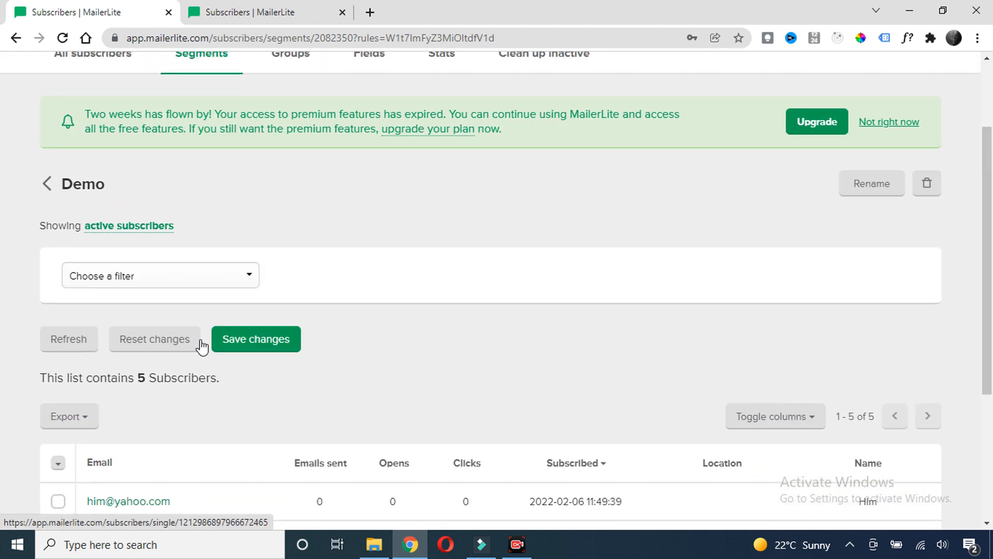
click(224, 282)
scroll(208, 285, down, 1)
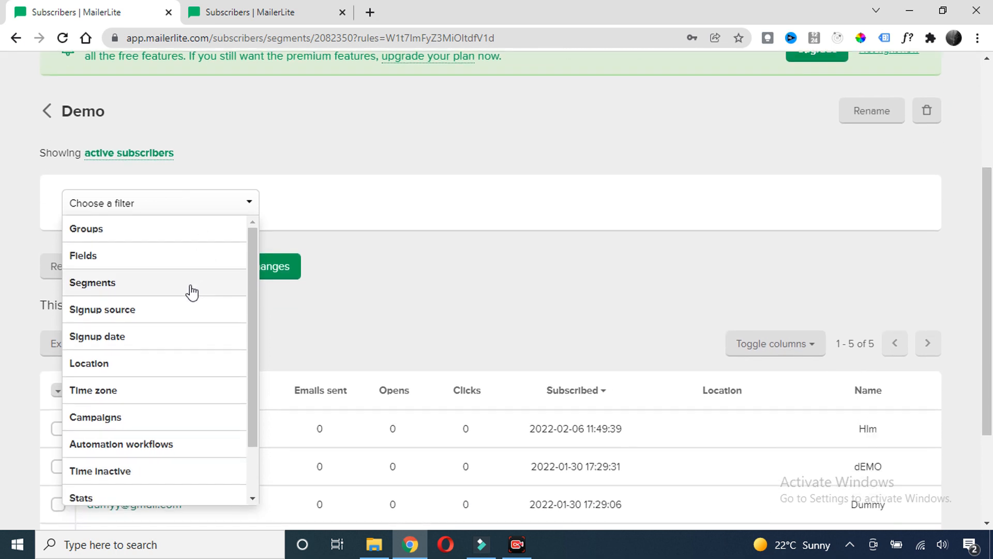
click(106, 259)
click(434, 201)
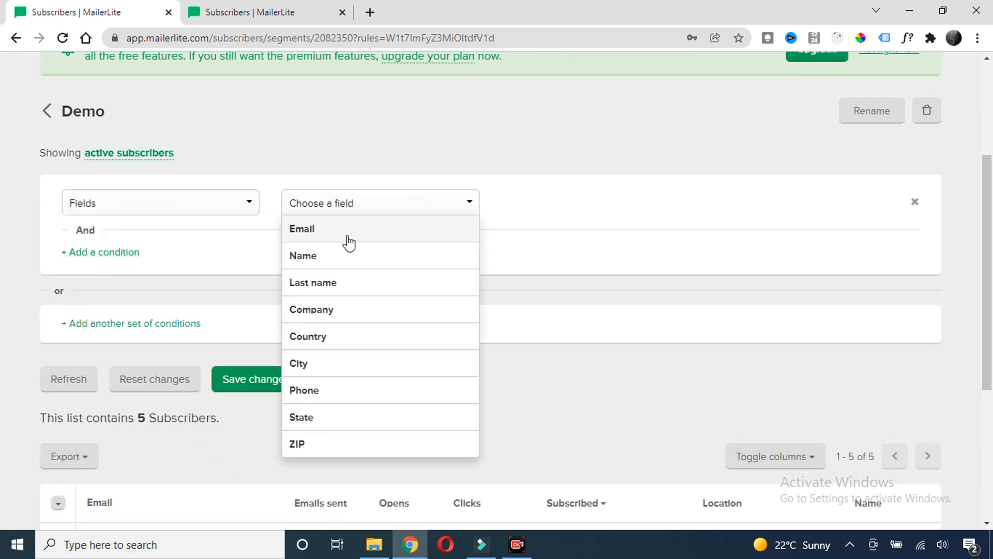
click(325, 256)
click(531, 205)
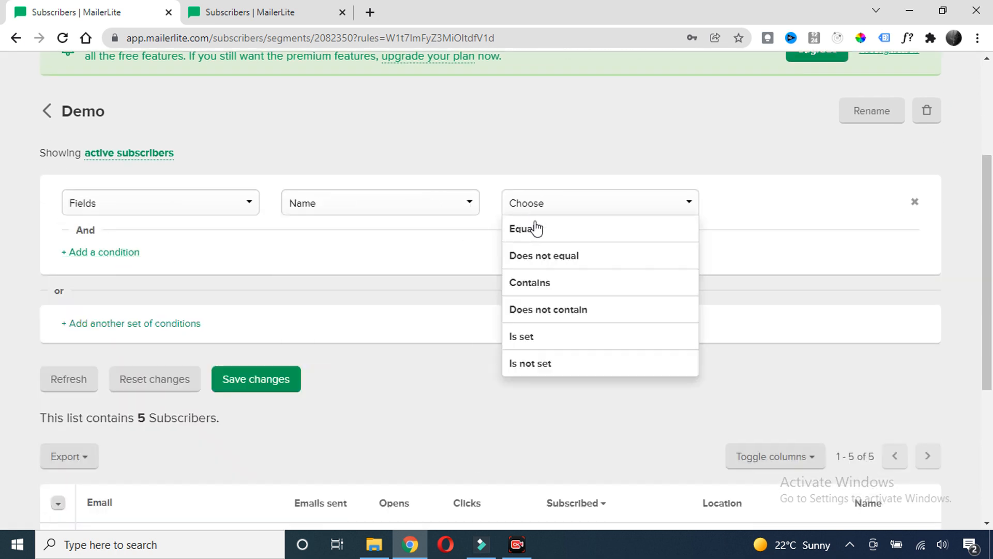
click(536, 281)
click(750, 208)
text(h)
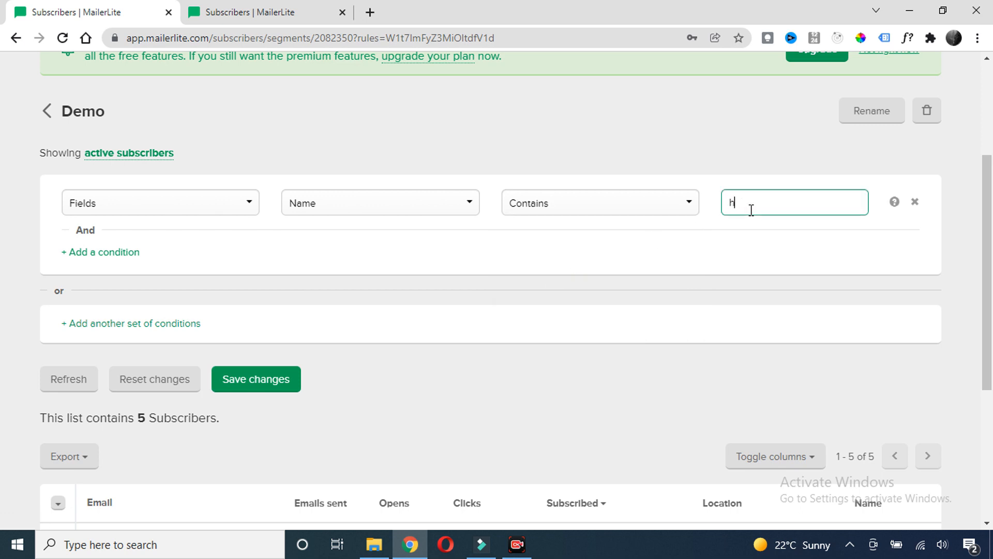
click(604, 254)
Extend the name value to 'him' so only one subscriber matches
scroll(467, 250, down, 2)
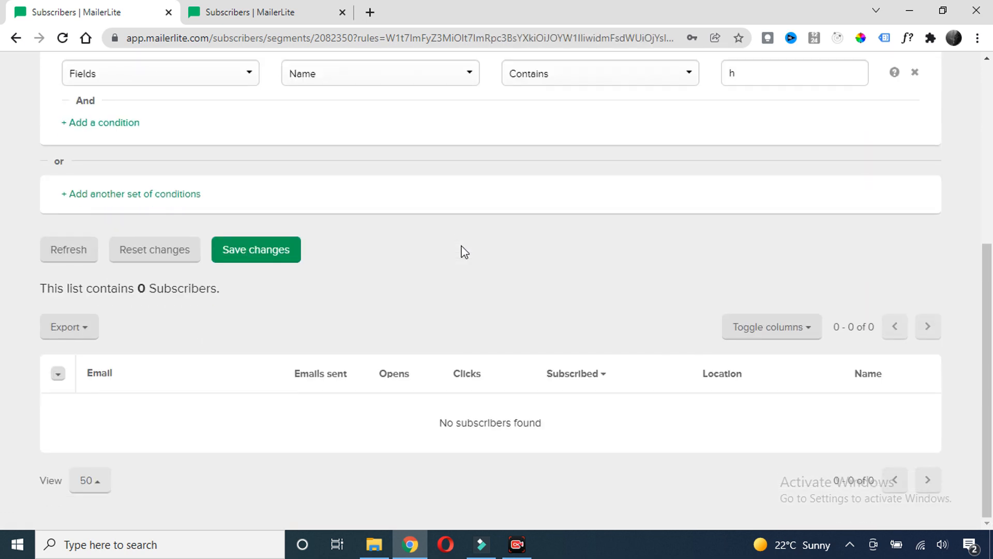
scroll(464, 252, up, 1)
click(742, 151)
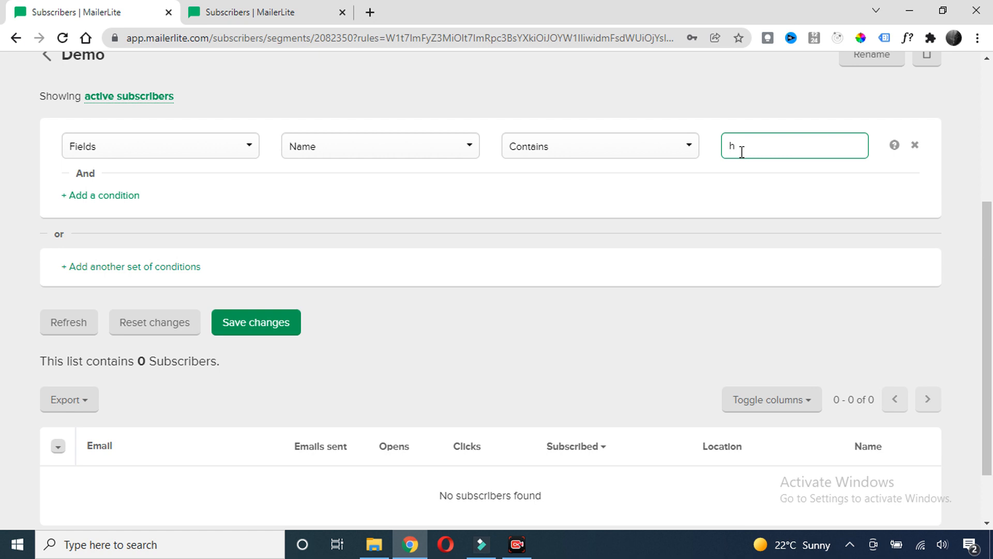
text(im)
click(512, 231)
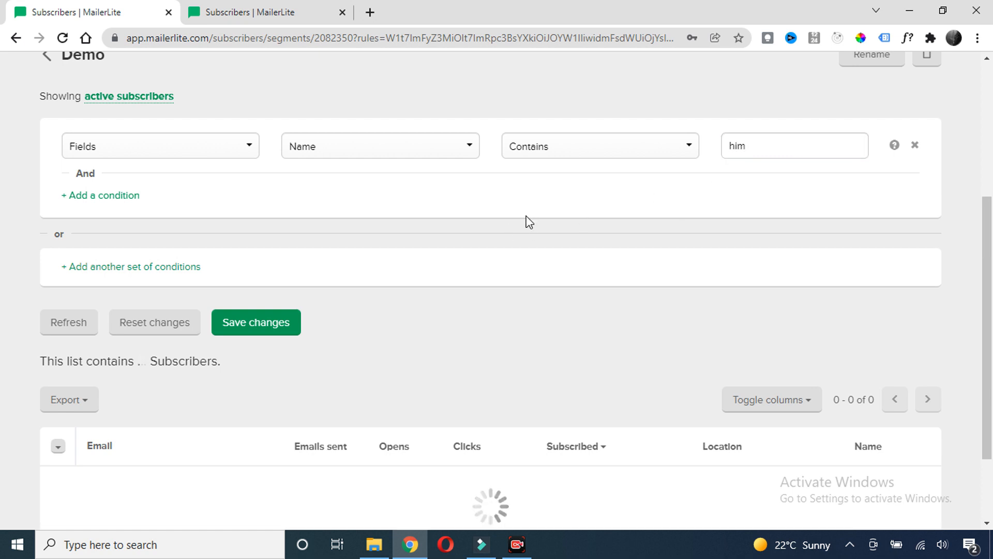
Review the filtered list, then delete the Name contains 'him' condition
scroll(461, 226, down, 1)
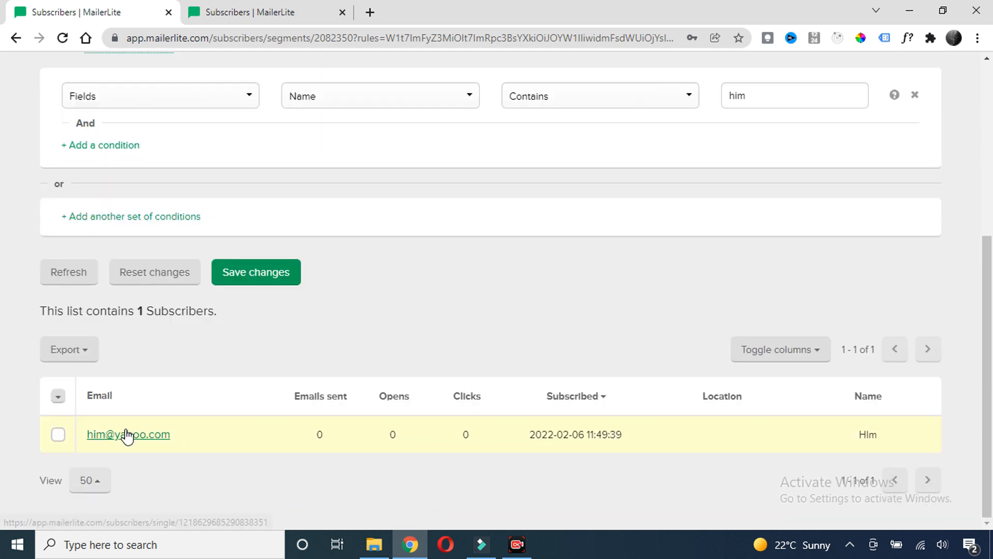
scroll(631, 139, up, 2)
scroll(442, 309, down, 2)
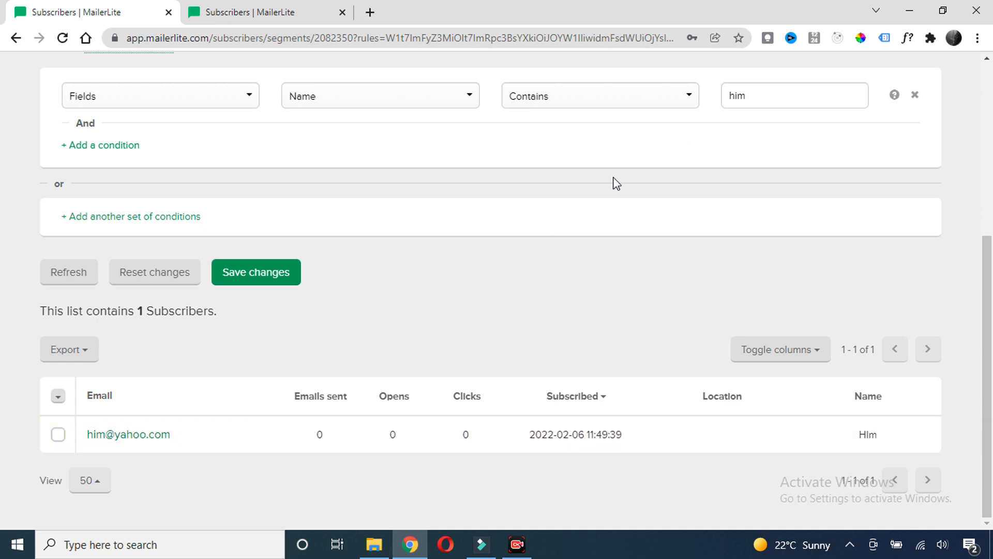
scroll(688, 145, up, 1)
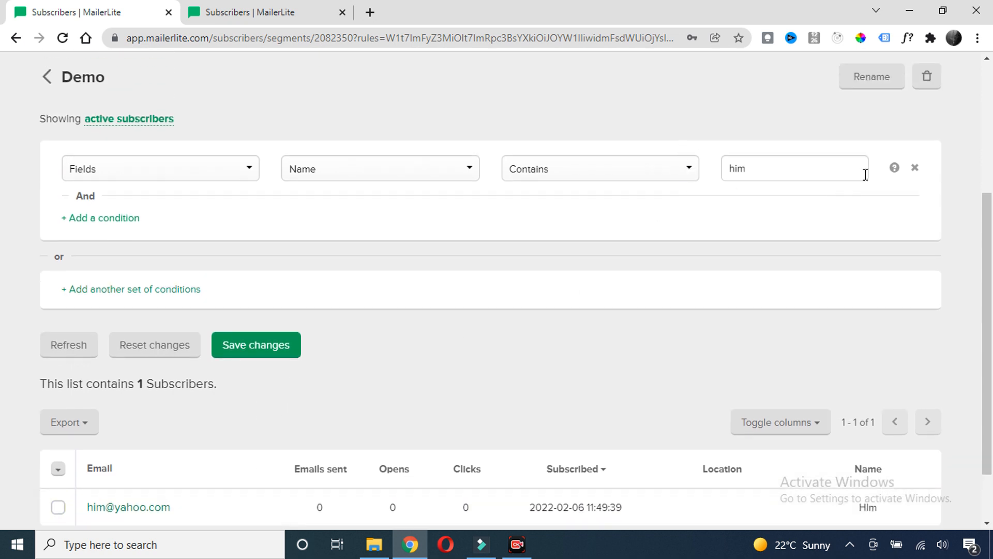
click(915, 169)
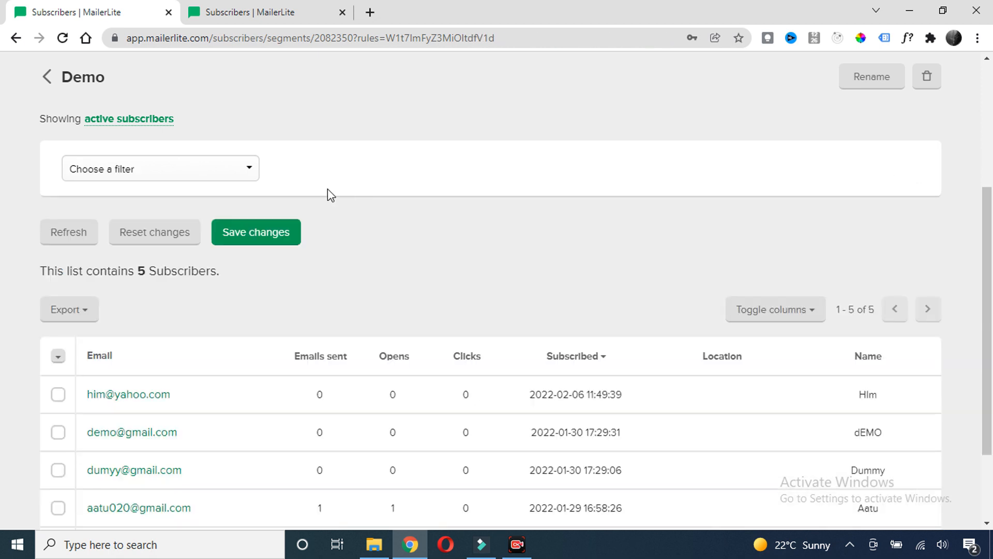
Set the filter to Time inactive with 400 days and save the segment changes
click(224, 176)
scroll(145, 258, down, 2)
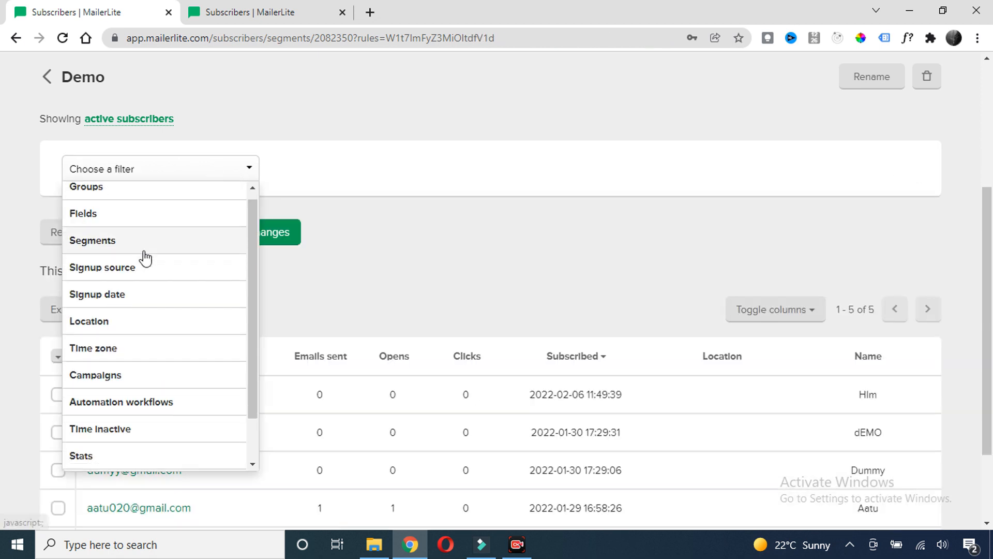
scroll(150, 306, up, 2)
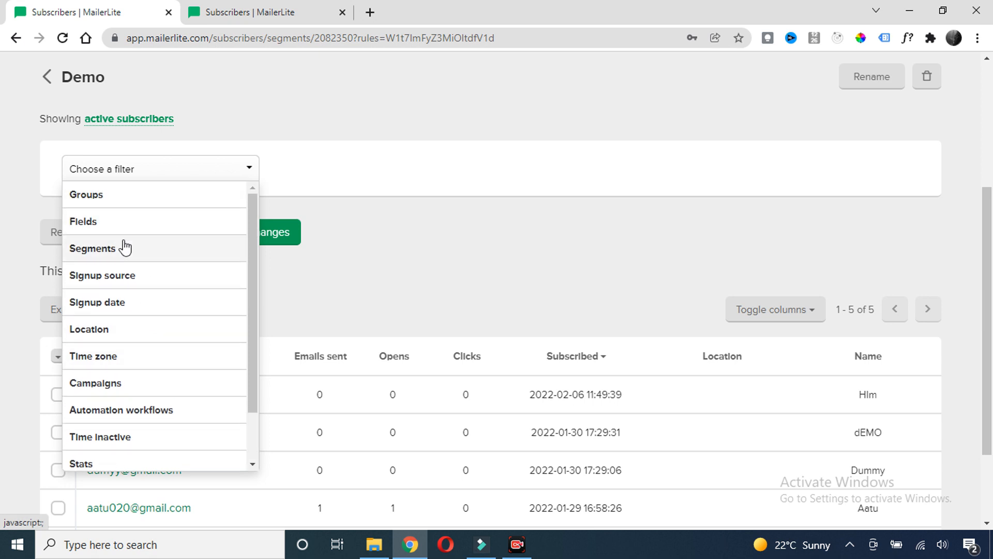
scroll(127, 259, down, 2)
click(129, 383)
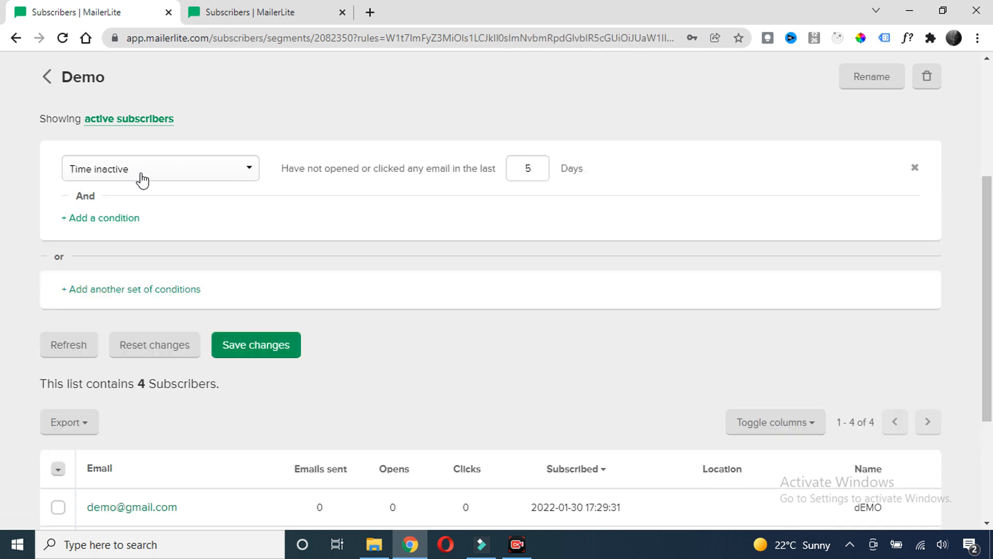
drag(538, 167, 487, 175)
text(400)
click(554, 222)
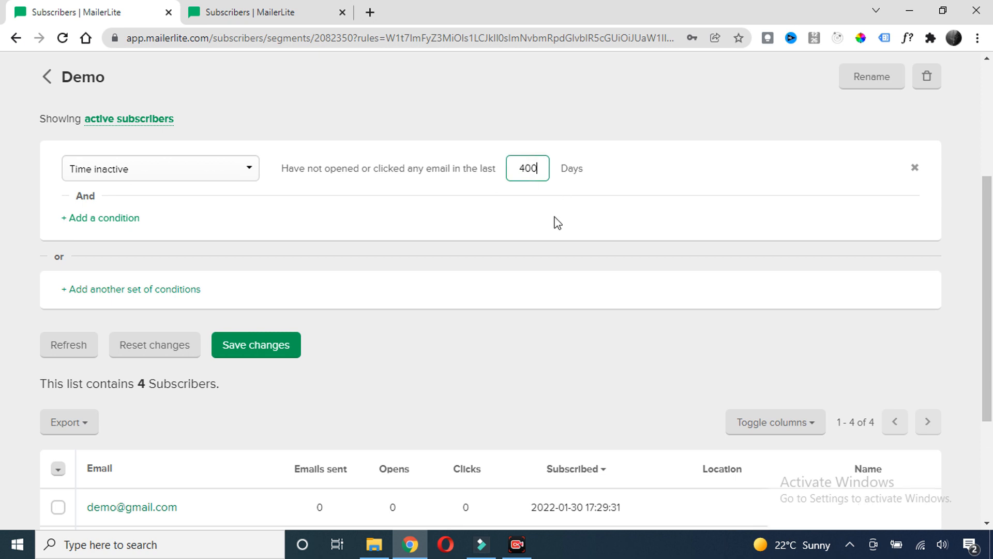
scroll(258, 371, down, 2)
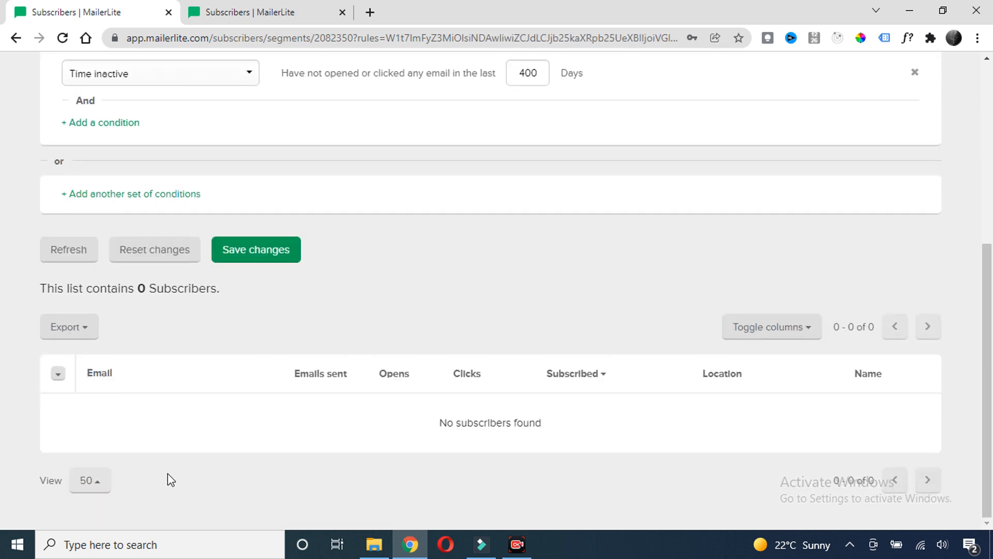
click(283, 267)
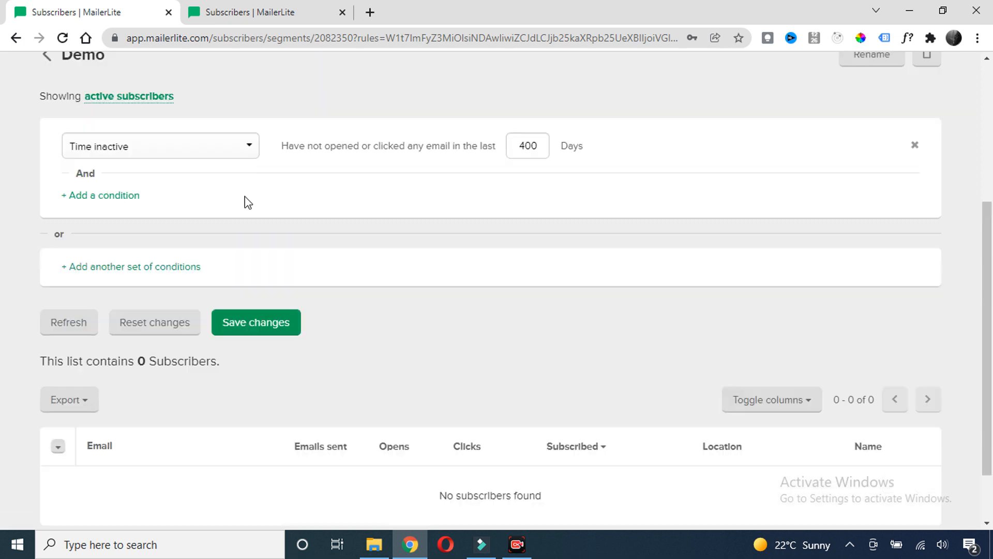
Switch the condition type to Signup source, leaving its options unselected
click(242, 156)
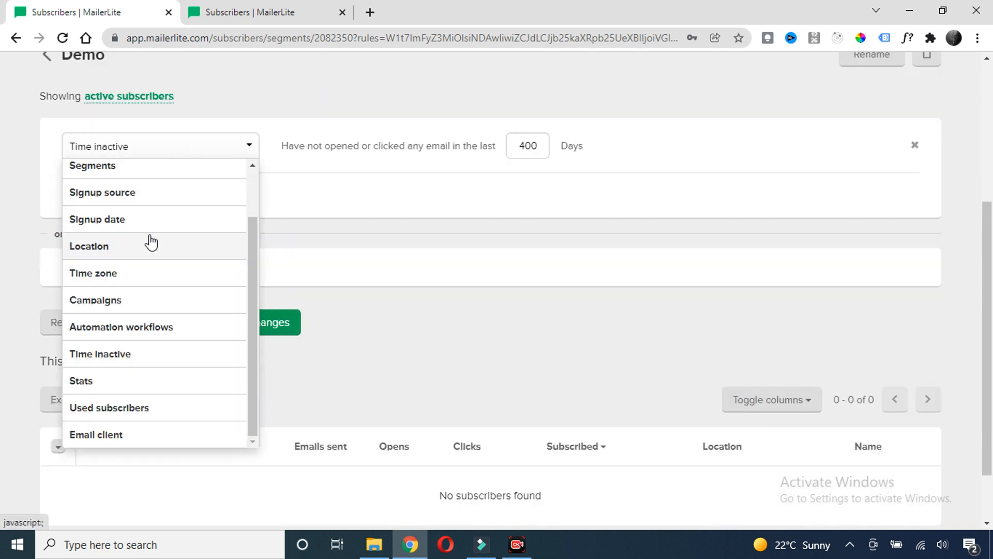
scroll(151, 243, down, 2)
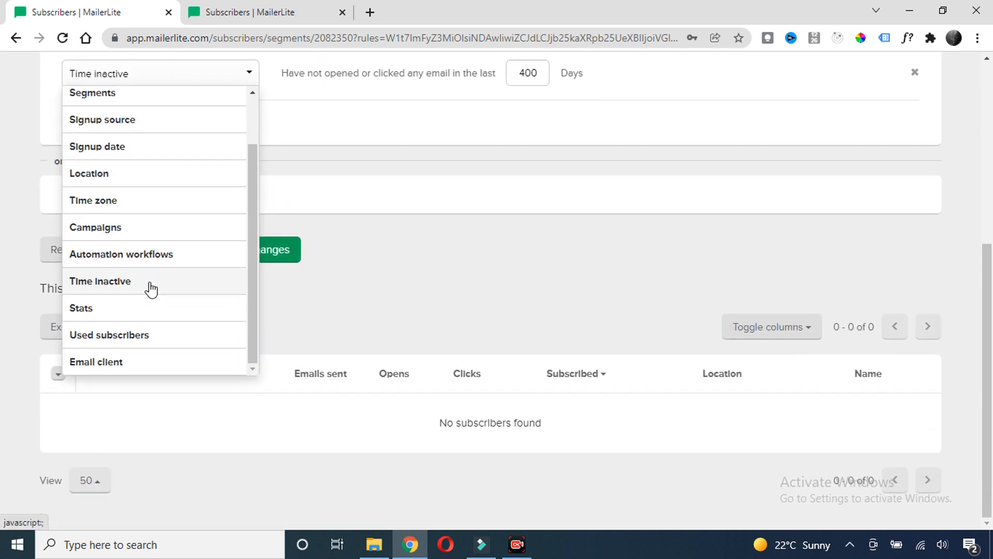
scroll(159, 256, up, 2)
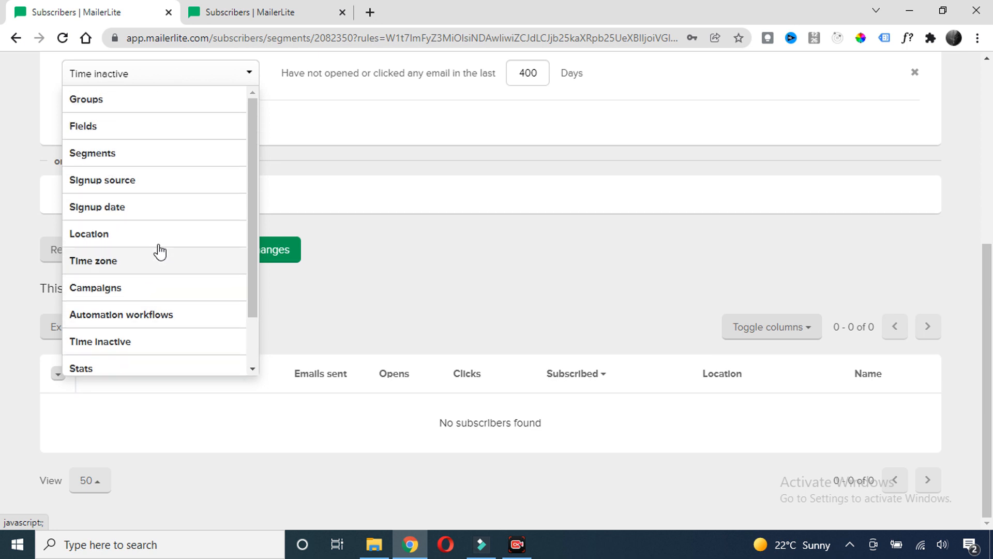
scroll(135, 229, down, 1)
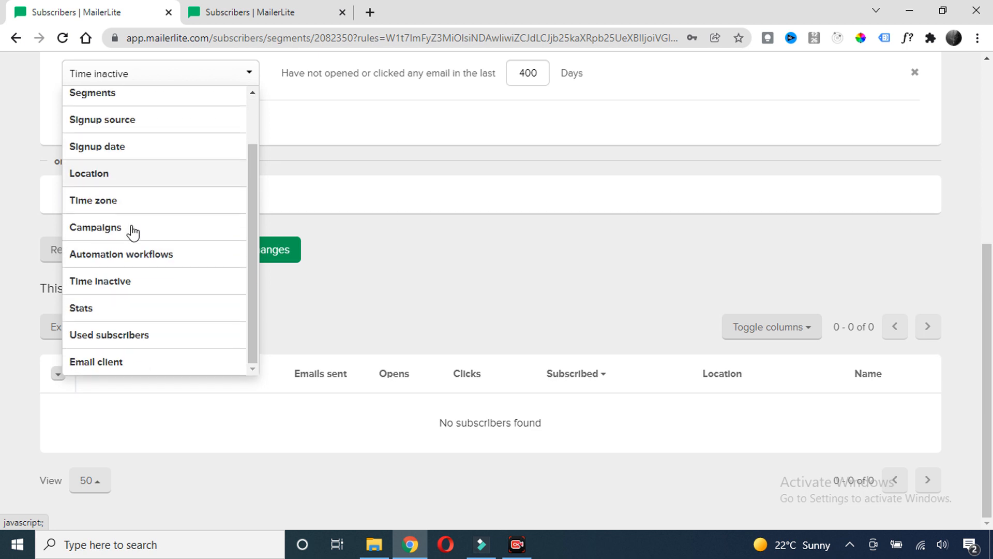
scroll(148, 258, up, 1)
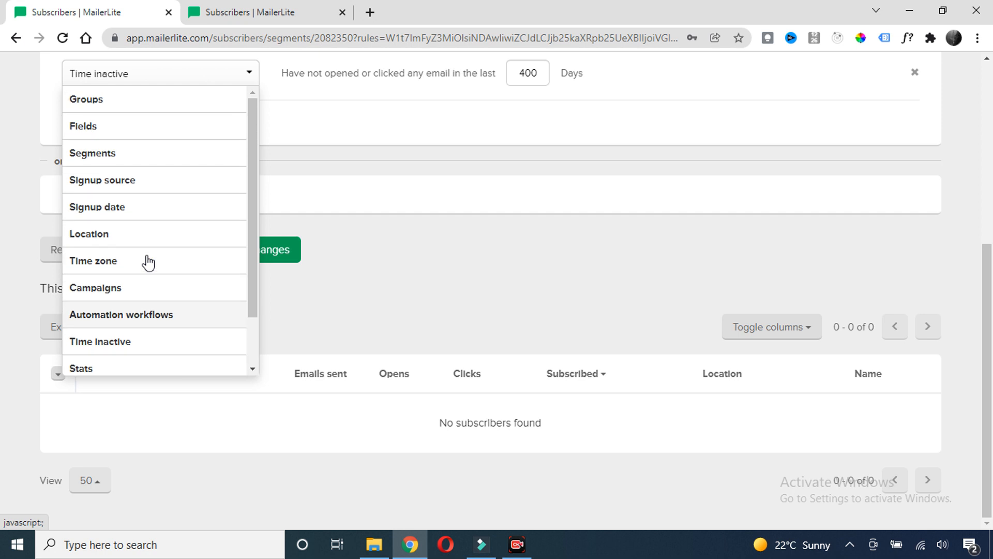
click(143, 191)
scroll(474, 159, up, 1)
click(524, 150)
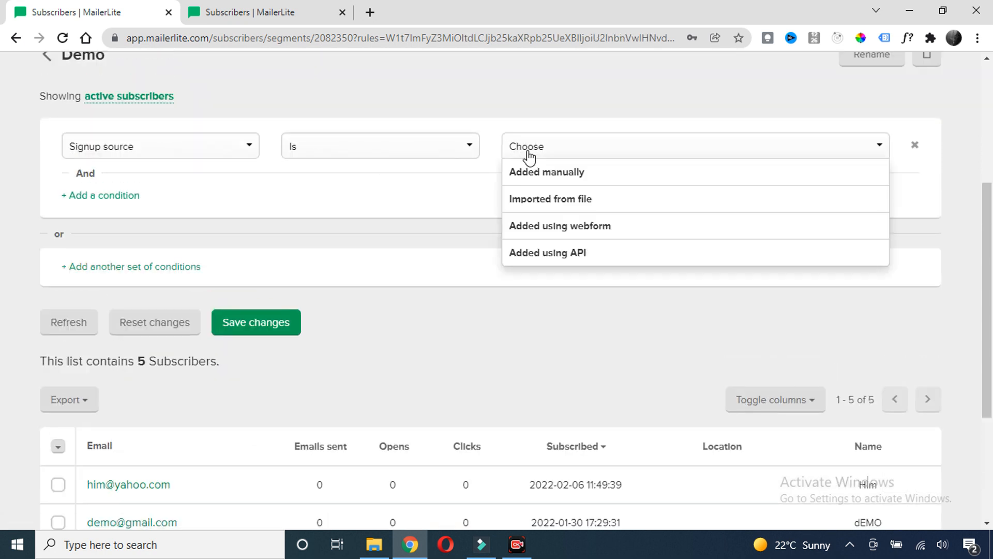
click(391, 185)
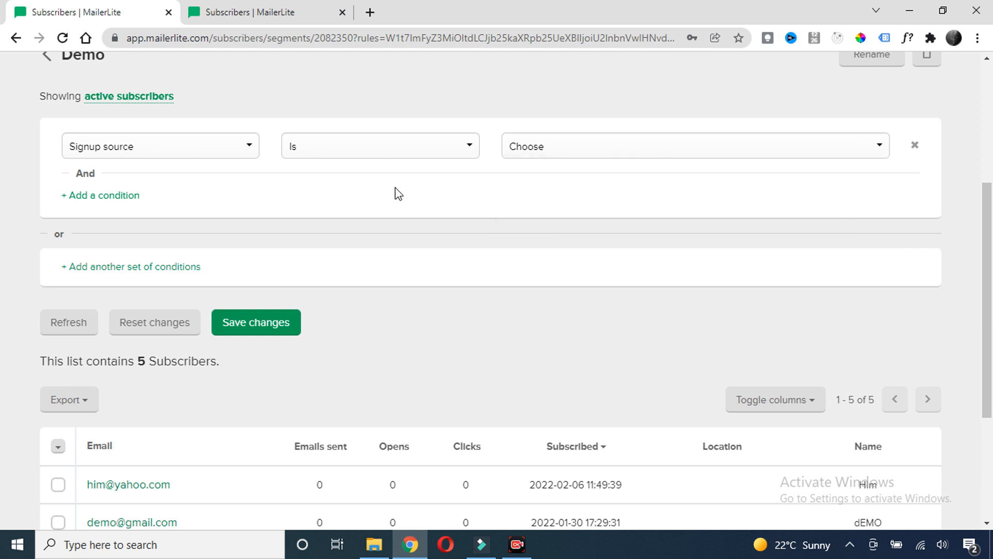
click(237, 148)
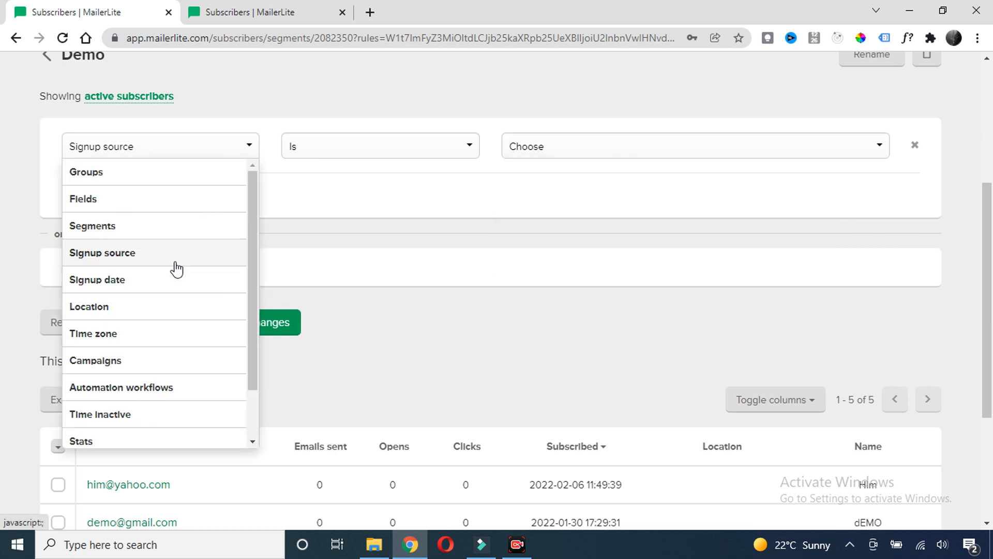
scroll(155, 269, down, 2)
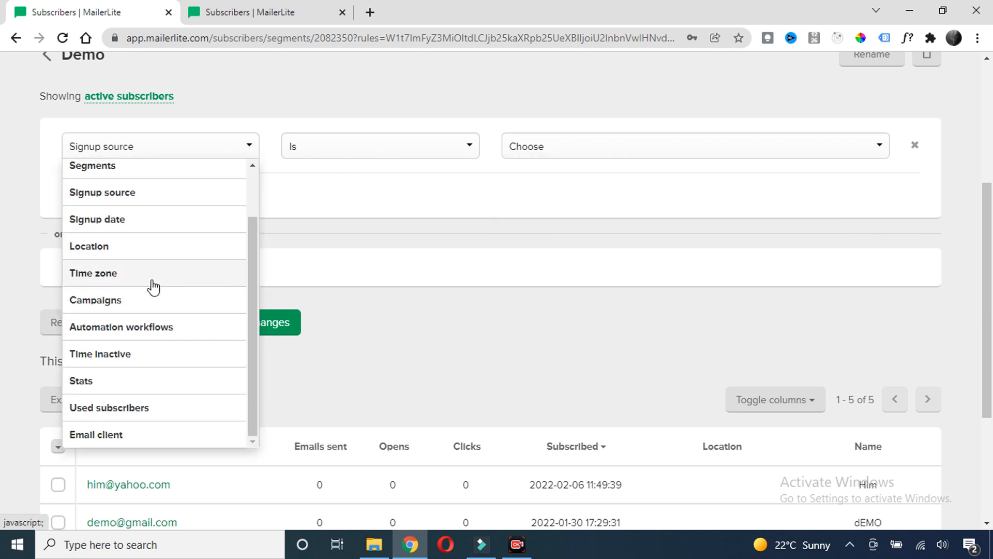
click(324, 202)
scroll(331, 243, up, 2)
scroll(324, 280, up, 3)
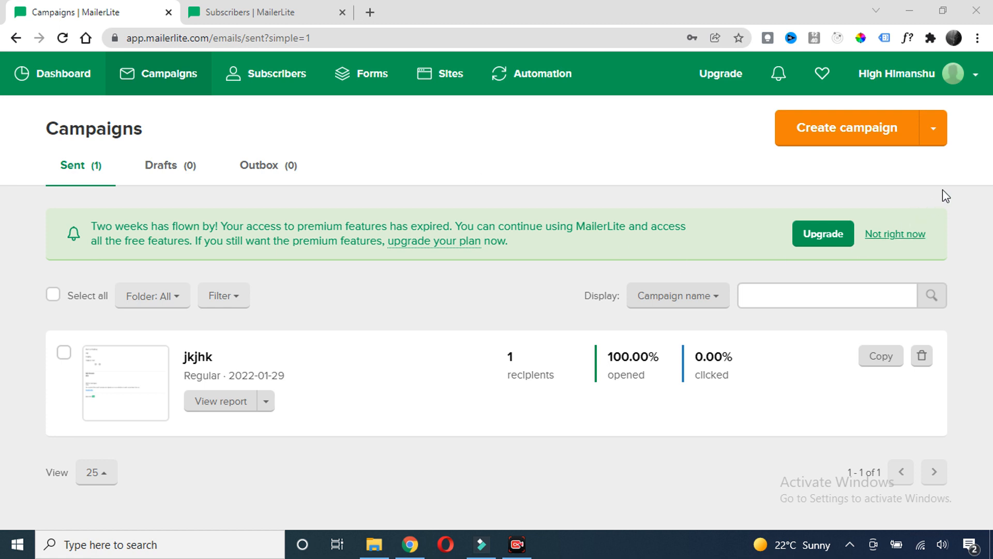
Choose Regular campaign from the Create campaign dropdown on the Campaigns page
click(935, 141)
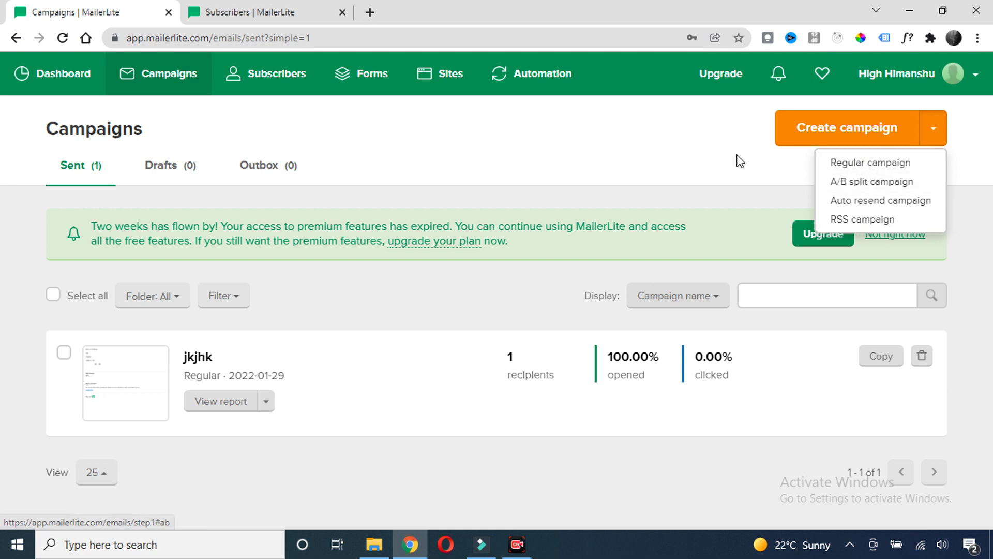
click(867, 164)
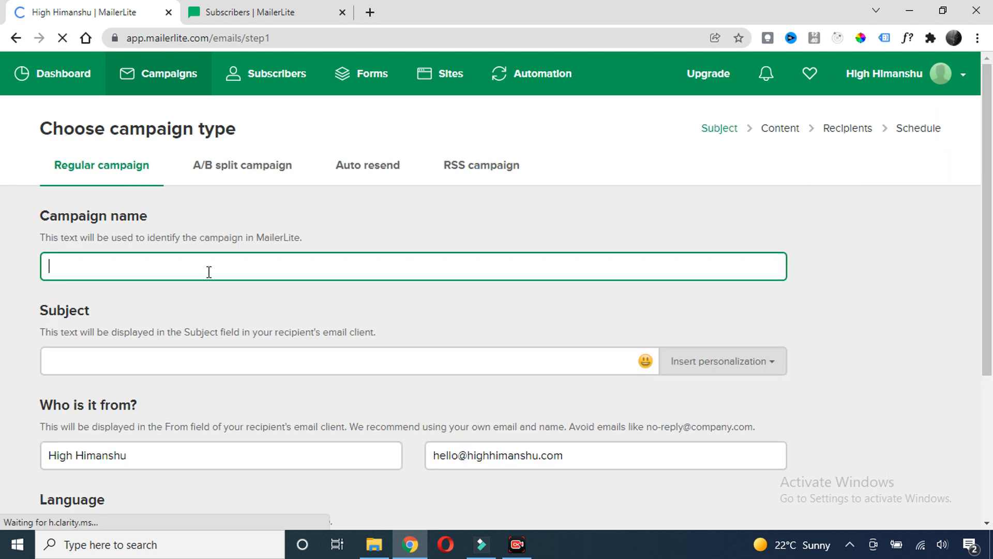
Enter 'Demo' as the campaign name
click(127, 223)
click(124, 266)
text(Demo)
drag(129, 268, 3, 277)
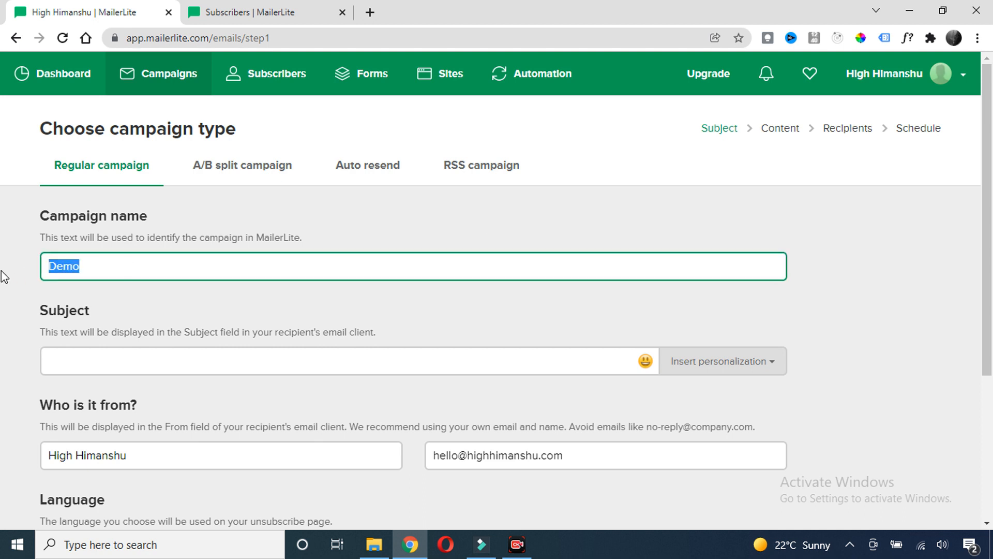
click(86, 270)
scroll(114, 355, down, 1)
Fill in the subject 'Download wordpress e-book', glancing at the Gmail inbox meanwhile
click(99, 288)
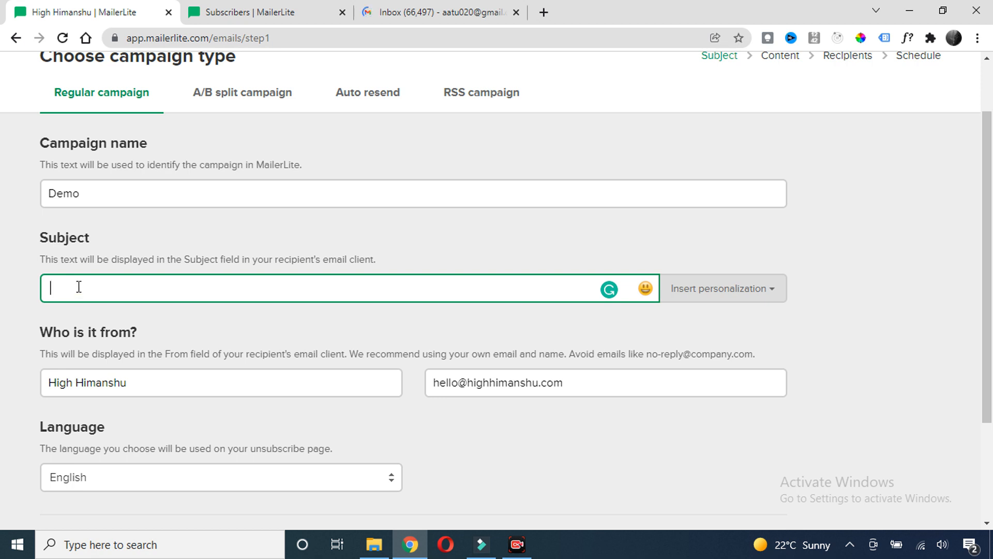
click(455, 17)
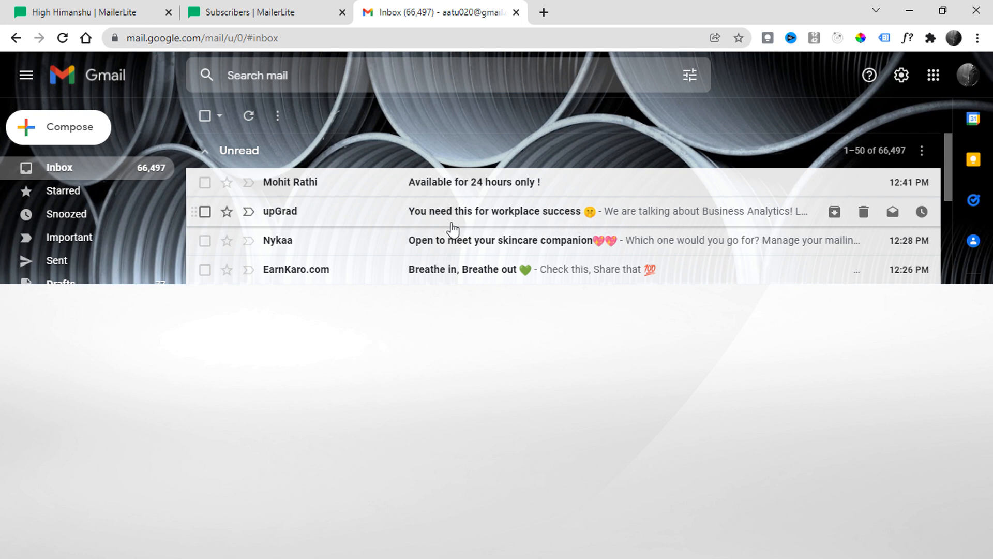
click(103, 12)
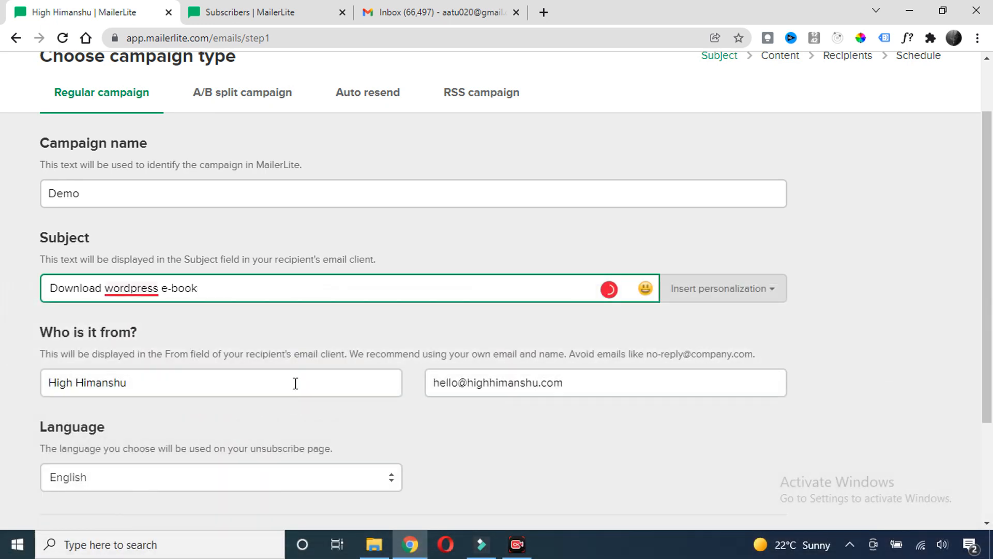
click(291, 339)
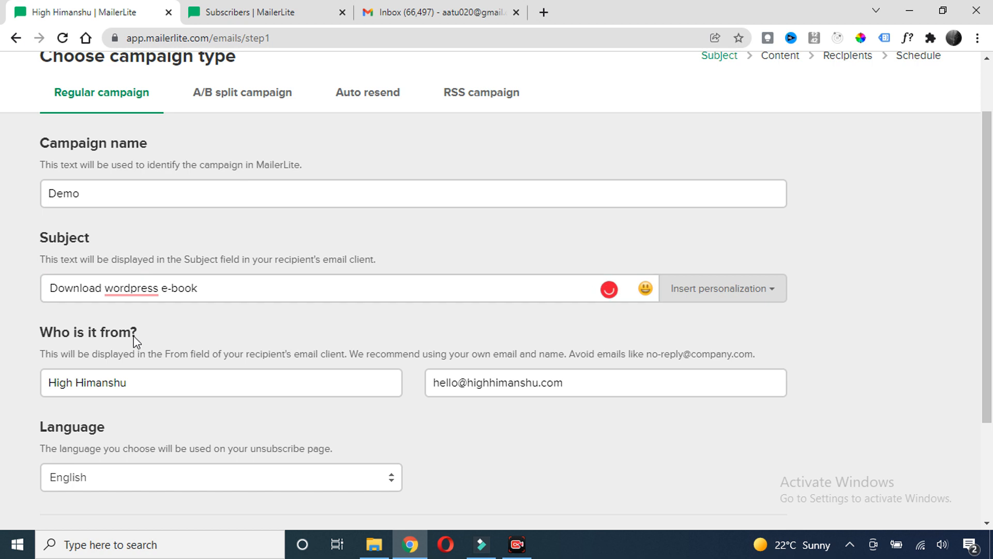
Review the sender name and email fields, then continue to the content step
drag(141, 382, 45, 383)
click(149, 389)
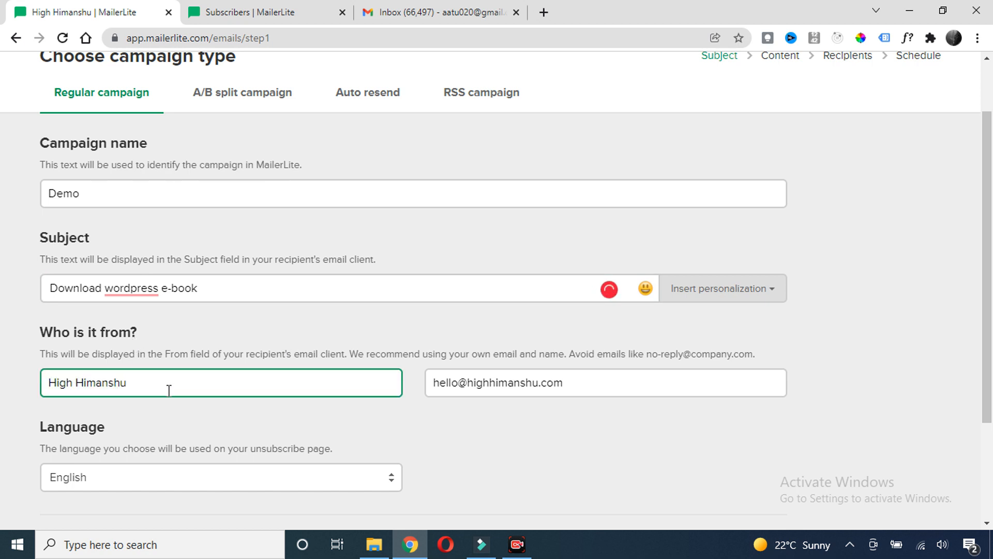
scroll(495, 350, down, 3)
drag(592, 233, 266, 244)
click(160, 242)
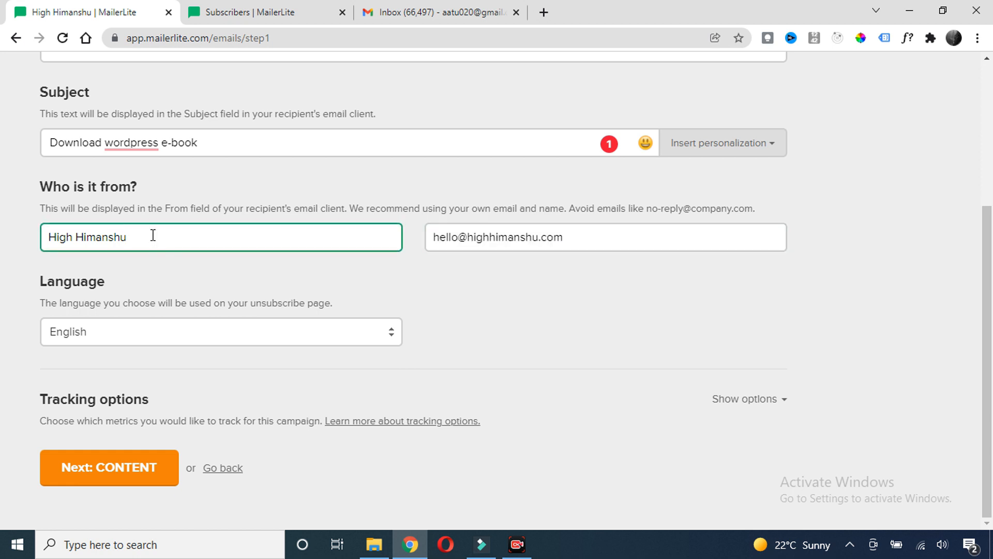
scroll(384, 299, up, 2)
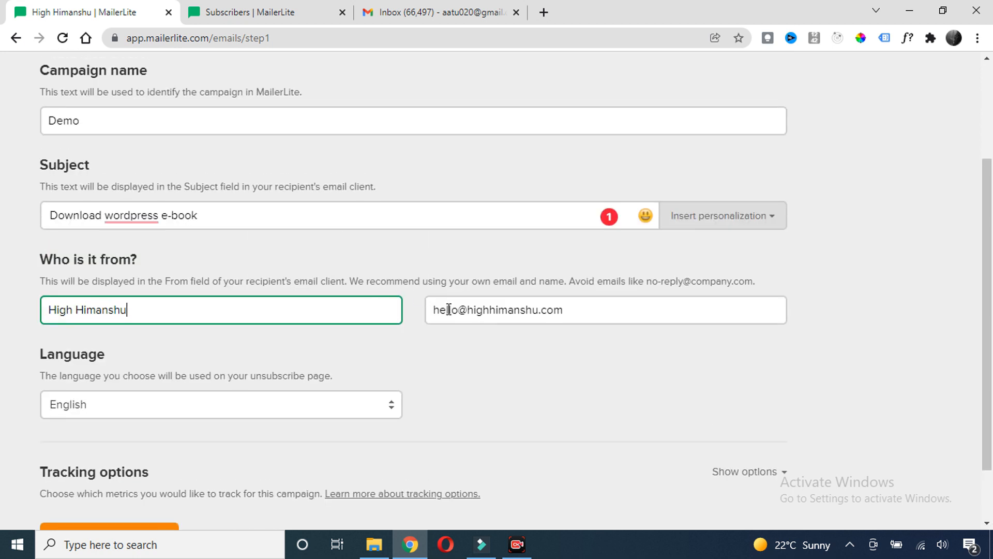
scroll(370, 347, down, 2)
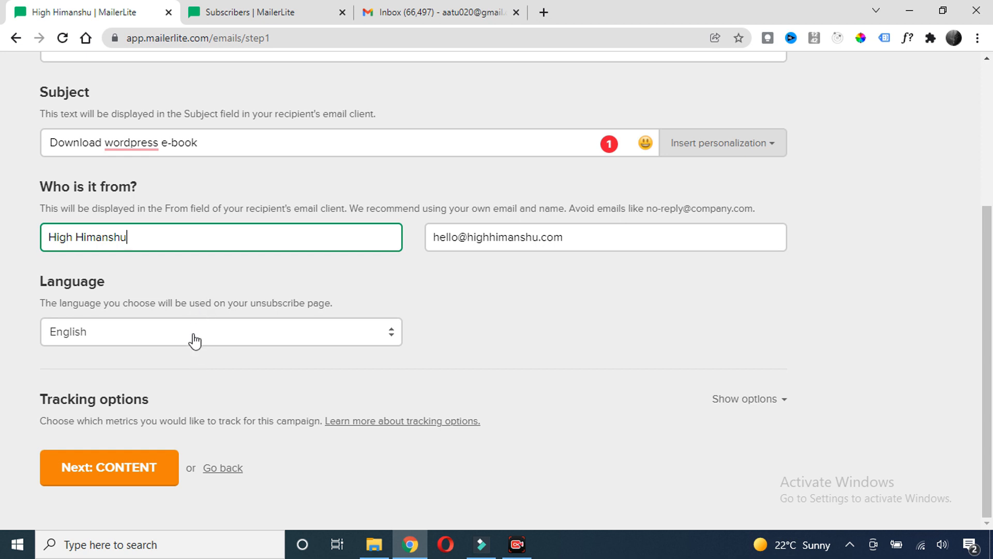
click(99, 467)
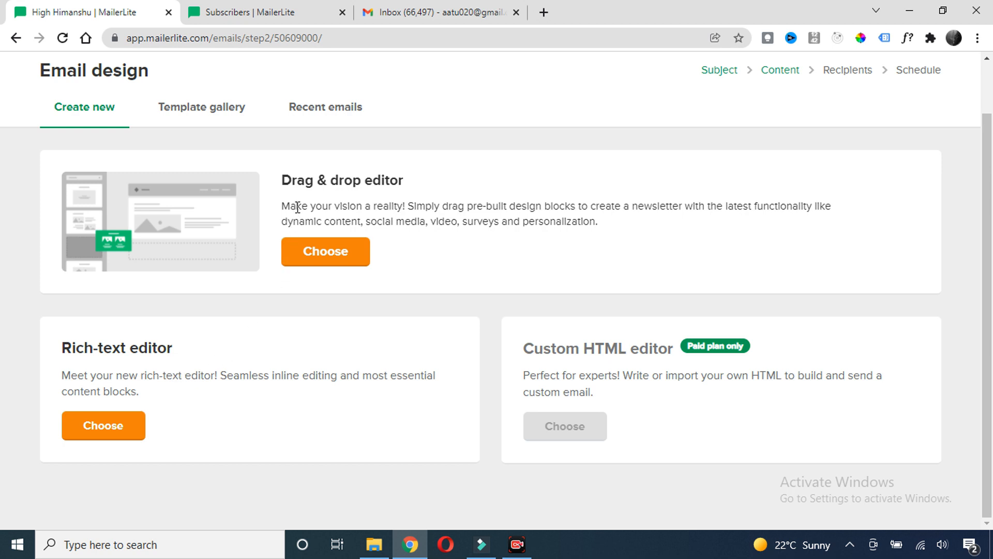
Look over the editor choices on the Email design page, highlighting Drag & drop editor
triple_click(413, 185)
click(393, 243)
Pick the rich-text editor and replace the placeholder with the greeting 'Hey Guys,'
click(101, 434)
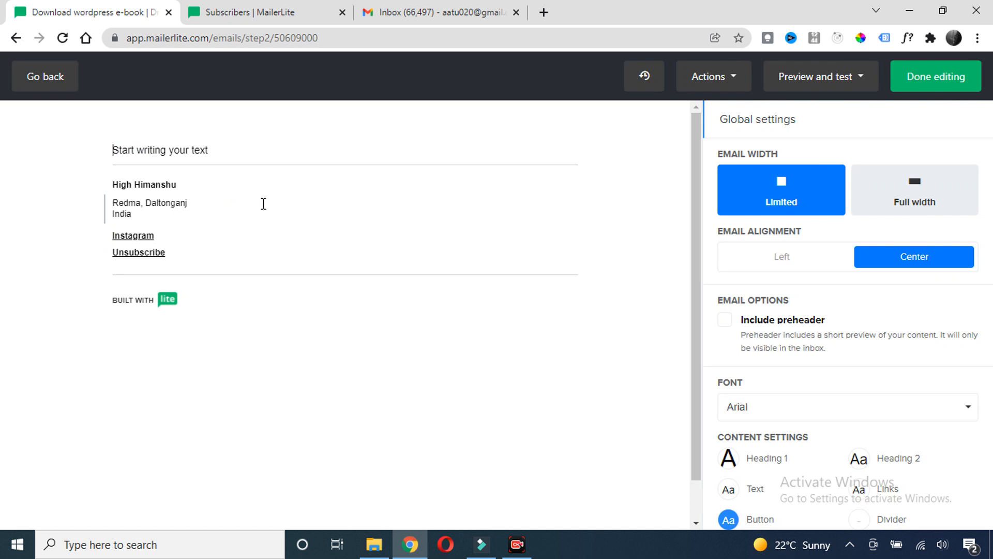
click(156, 152)
drag(212, 151, 83, 150)
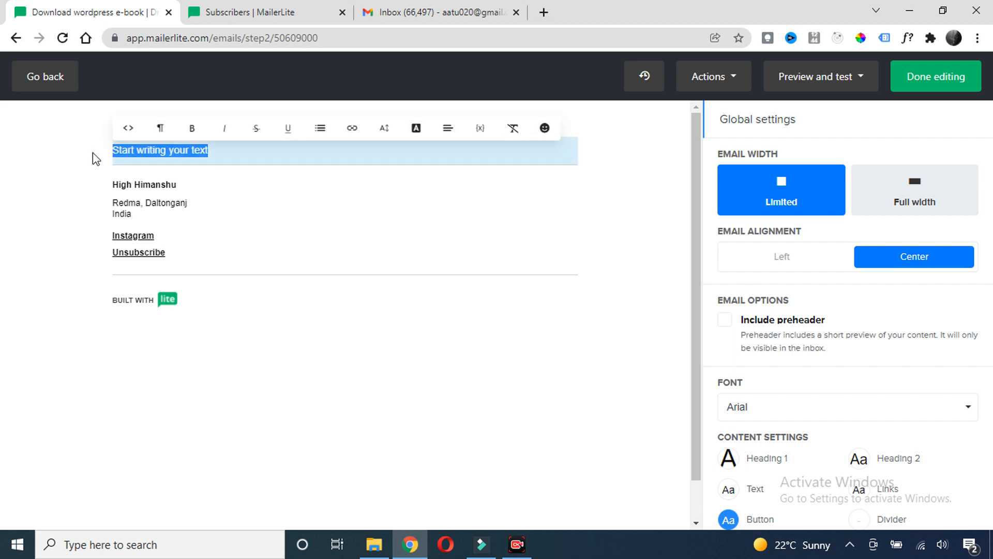
text(Hey Guys,)
key(Return)
Write paragraphs on WordPress being in-demand and the 10 page eBook, then an empty line
text(Wordpress is one of the most on demand skill which every freelancer should learn and)
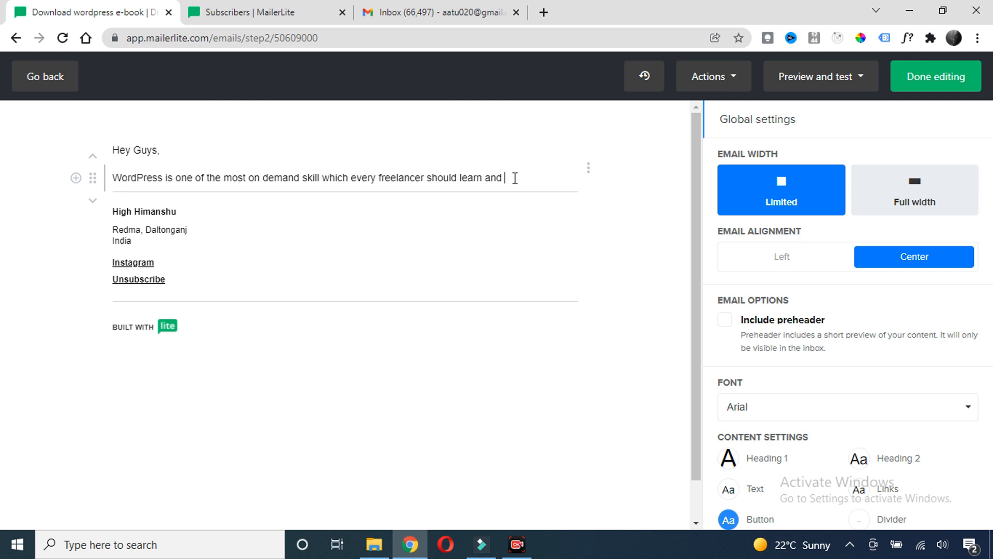
key(BackSpace)
key(BackSpace)
key(BackSpace)
key(BackSpace)
key(BackSpace)
text(.)
key(Return)
text(I have created a 10 page ebook on wordpress where I have cumulated all the neccesaary and mustt have skil)
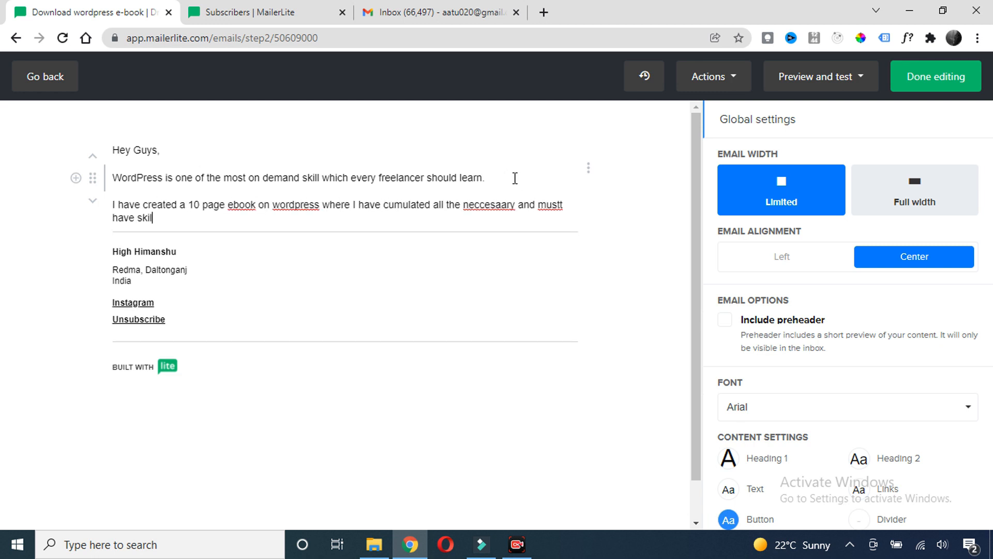
text(l requeire to master wordpress.)
key(Return)
click(300, 221)
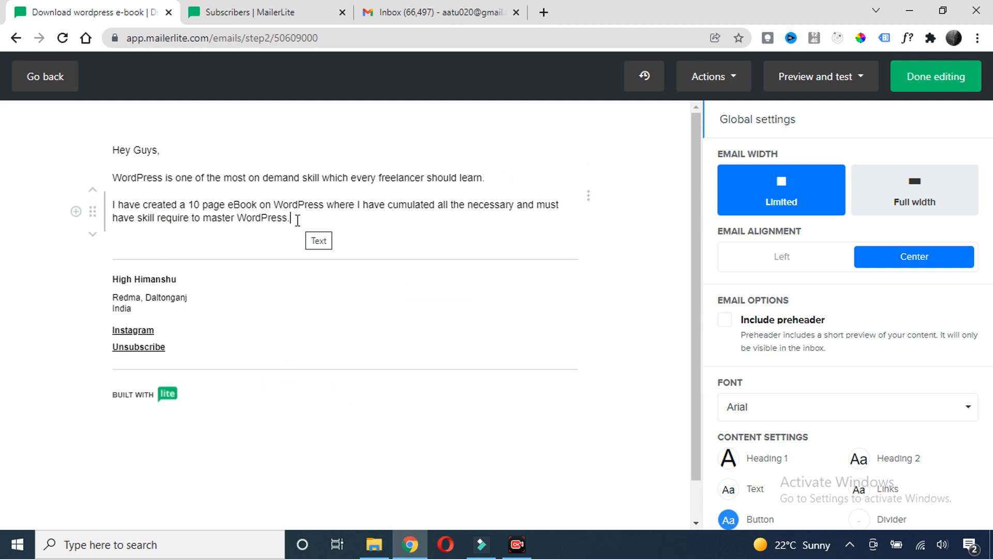
triple_click(298, 216)
click(300, 224)
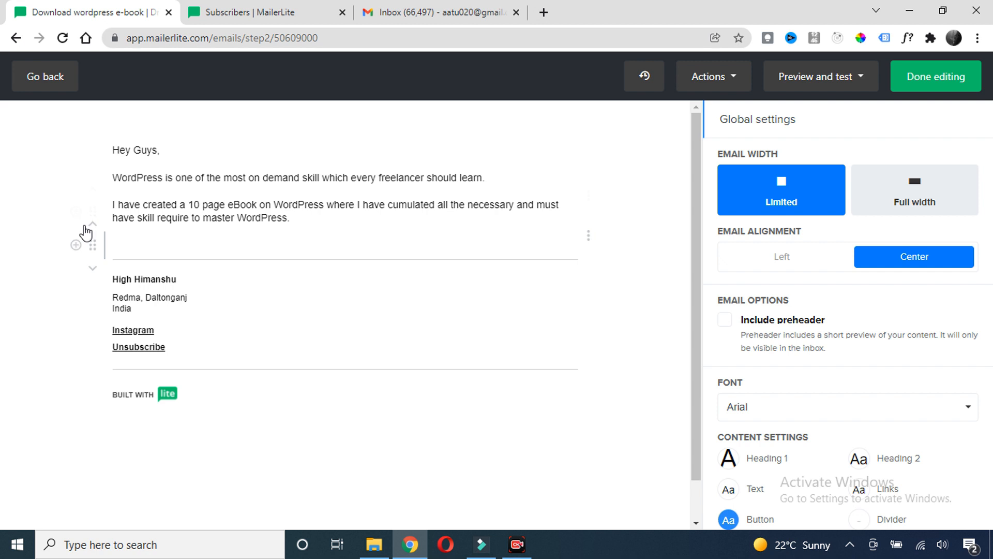
key(Return)
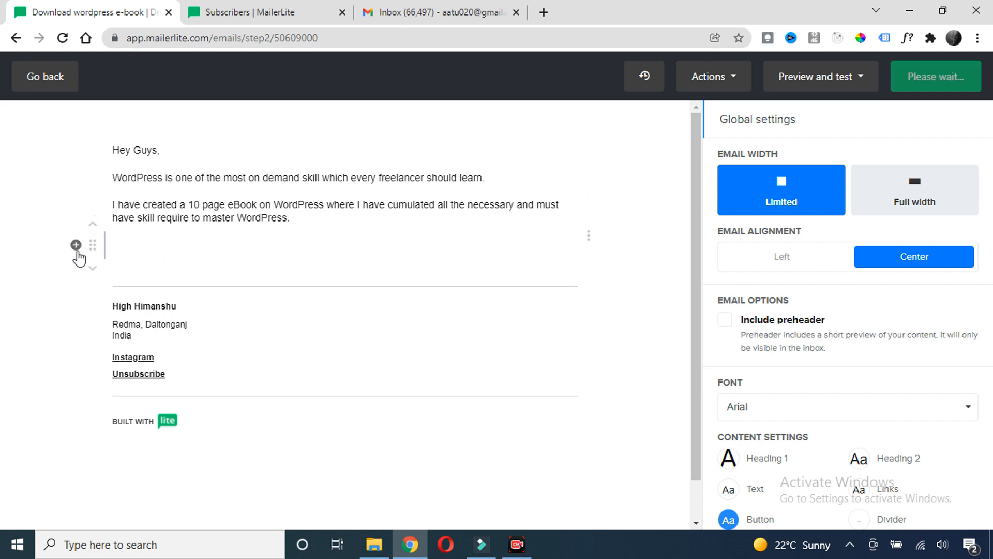
Insert a divider below the eBook paragraphs and add a 'Download Now' line beneath it
click(76, 246)
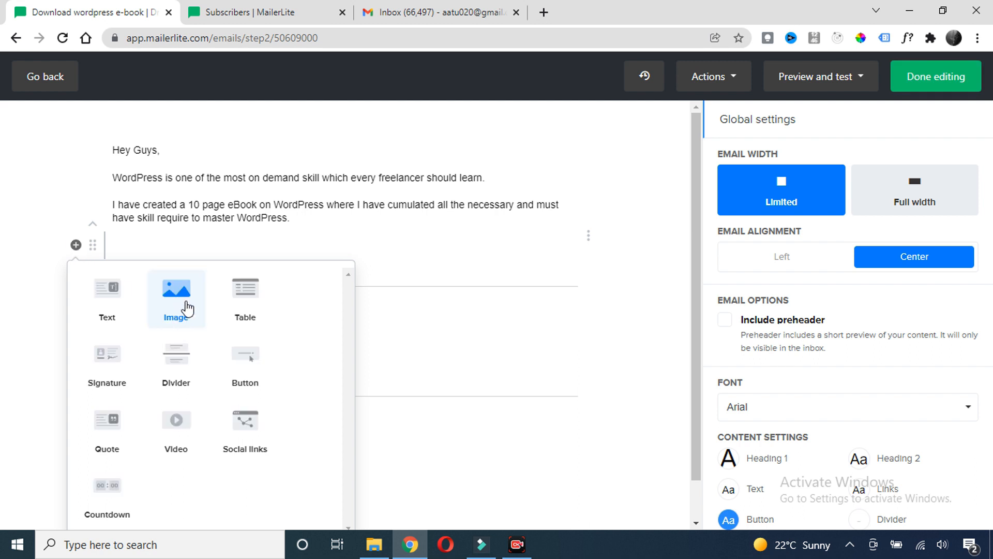
click(176, 367)
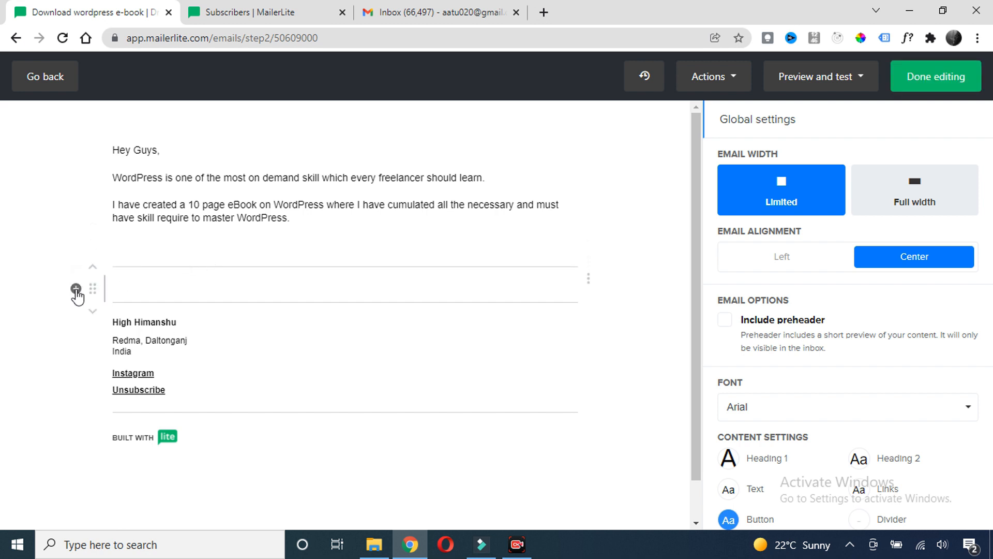
click(76, 288)
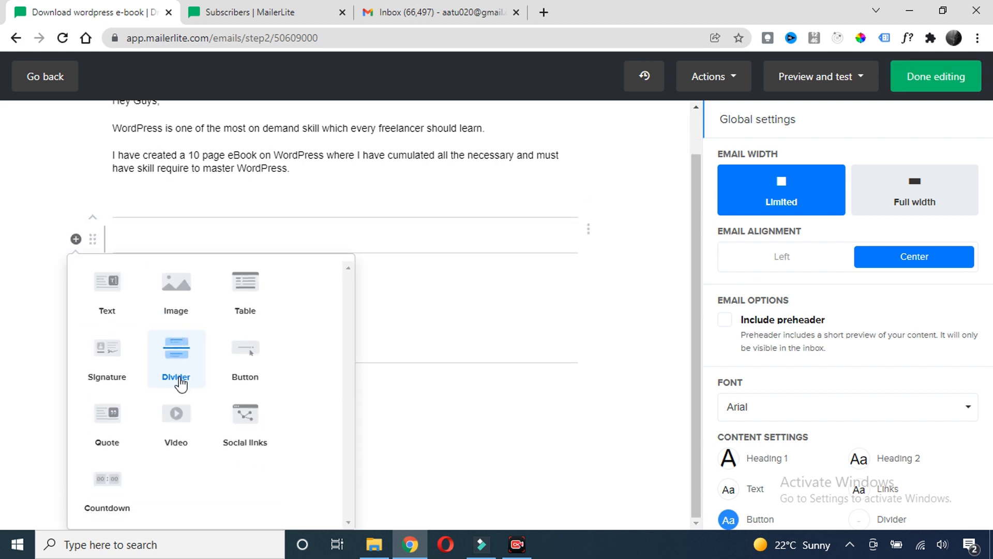
scroll(160, 366, up, 1)
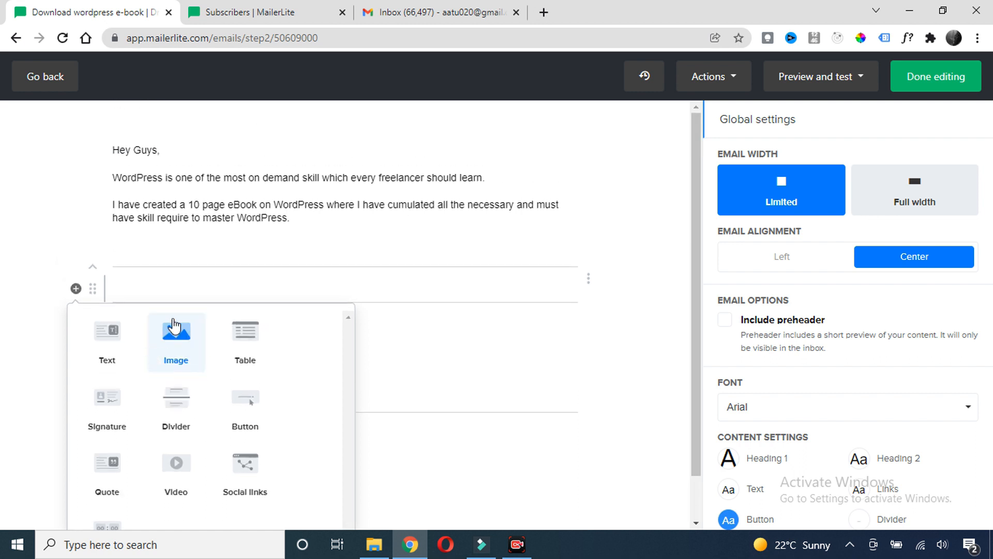
click(128, 291)
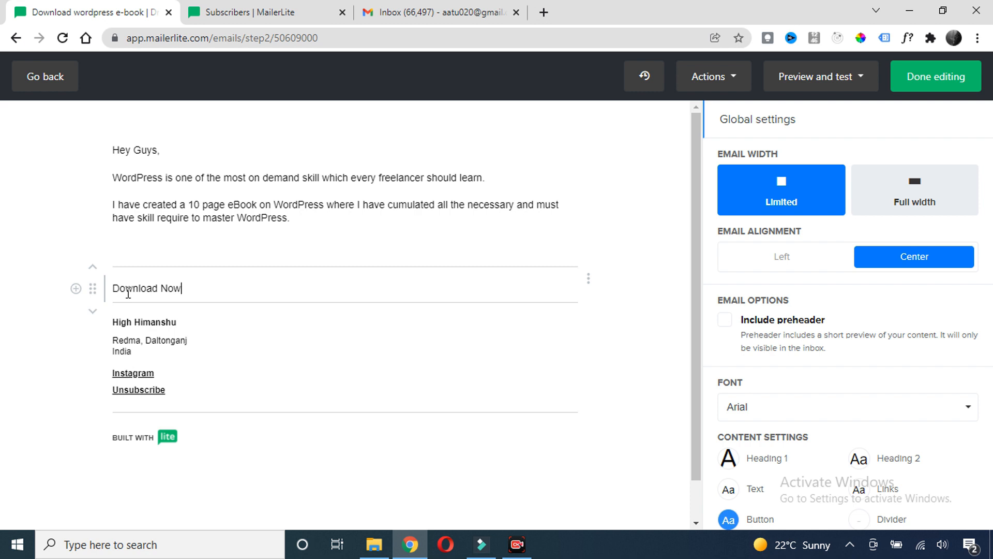
drag(183, 288, 116, 300)
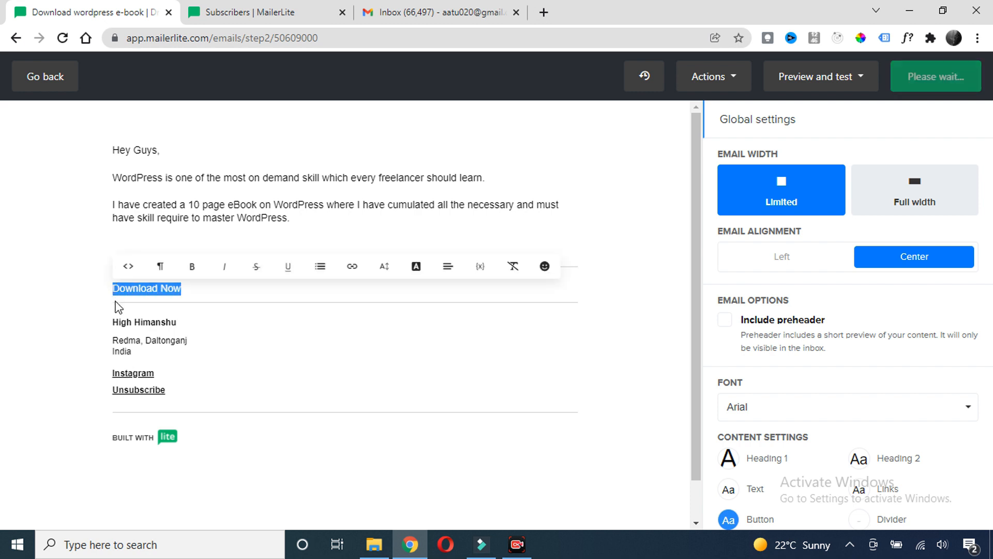
click(352, 266)
click(373, 300)
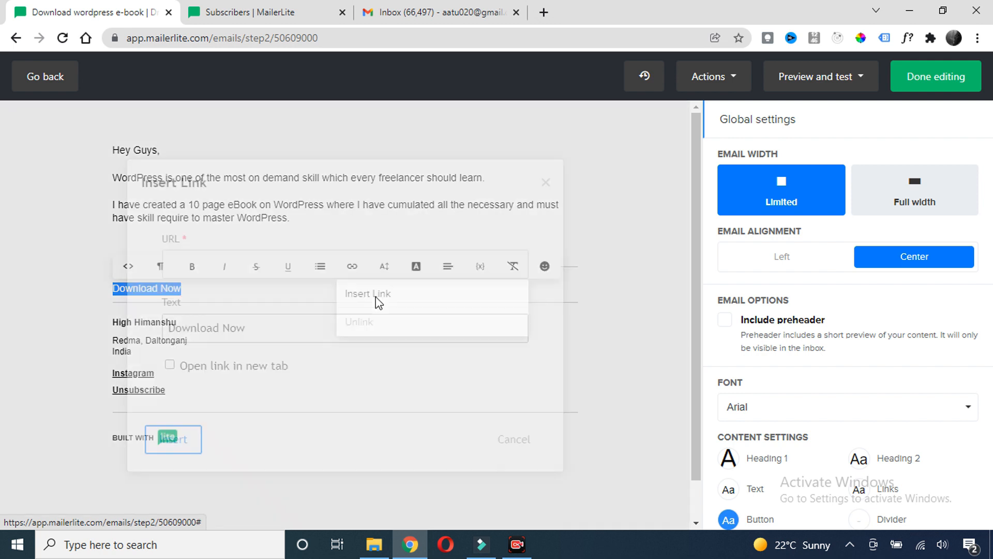
text(https://highhimanshu.com)
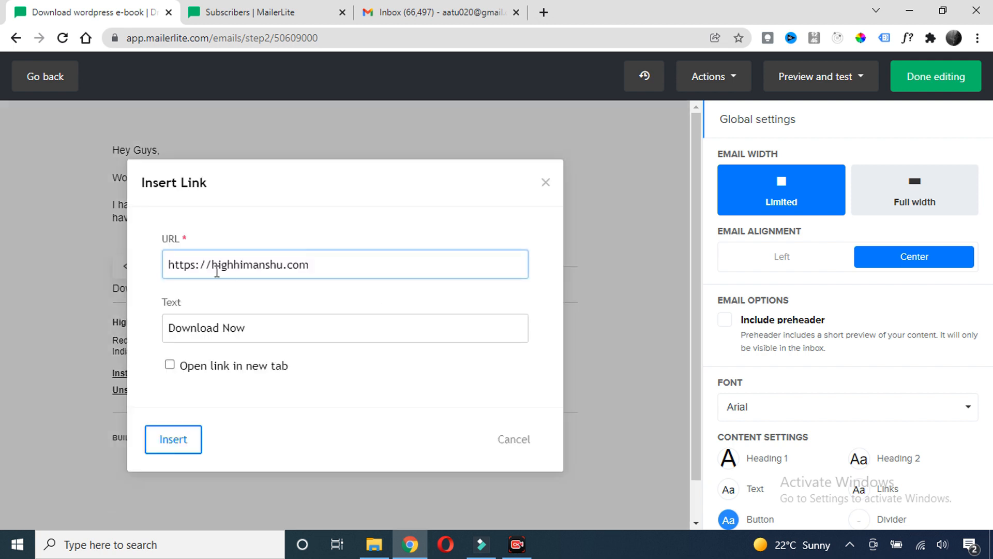
click(170, 365)
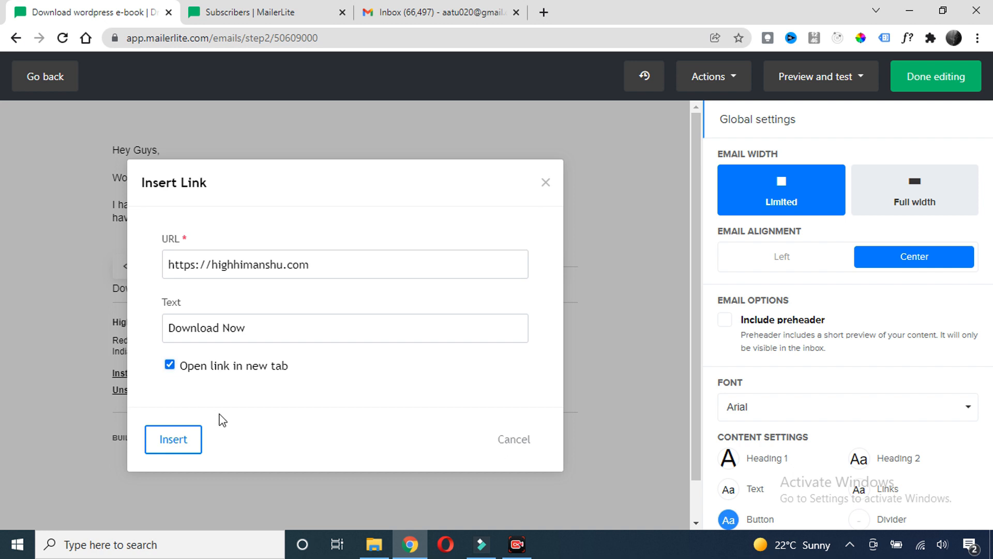
click(173, 442)
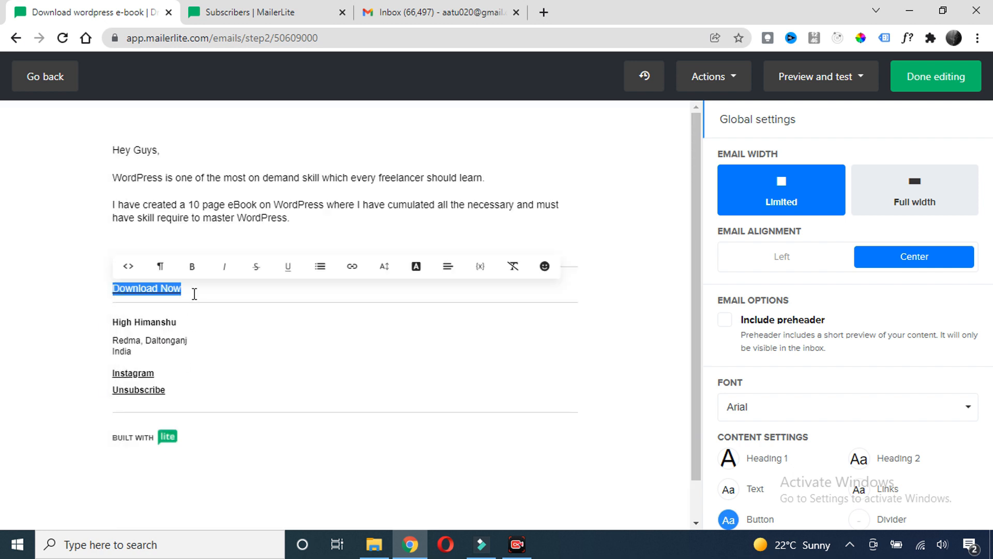
click(194, 294)
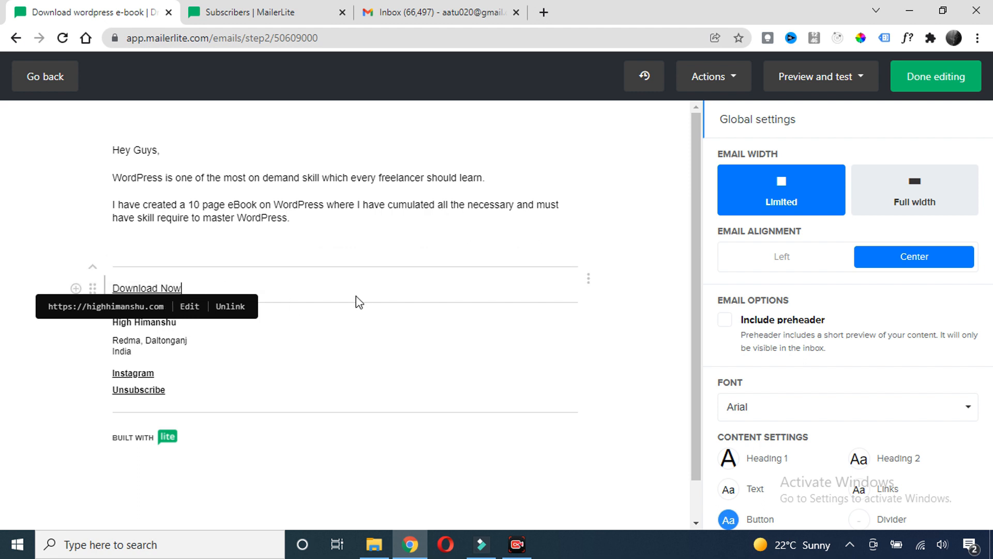
Inspect the empty paragraph and the footer address block below the link
scroll(290, 324, down, 1)
scroll(283, 322, up, 1)
click(223, 251)
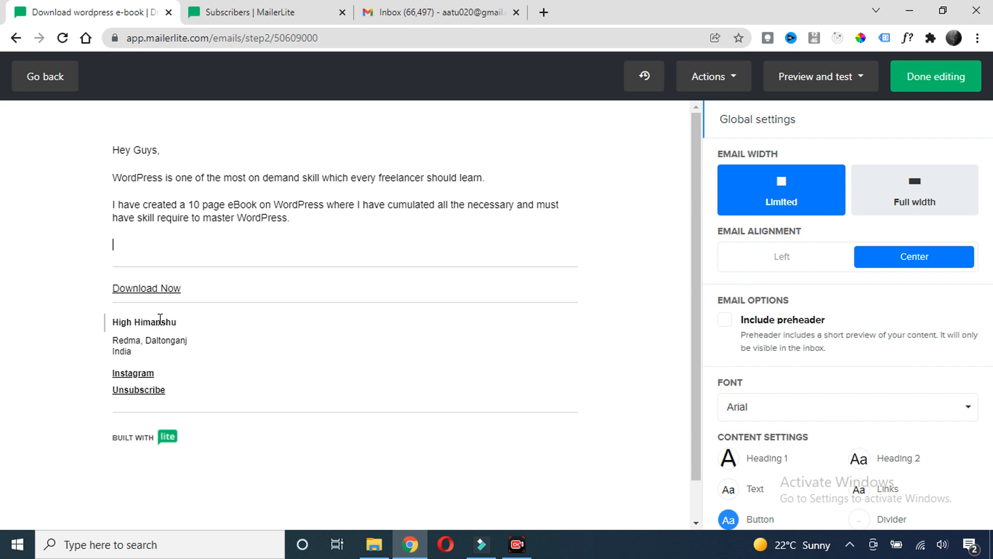
click(131, 350)
click(120, 339)
drag(144, 357, 109, 340)
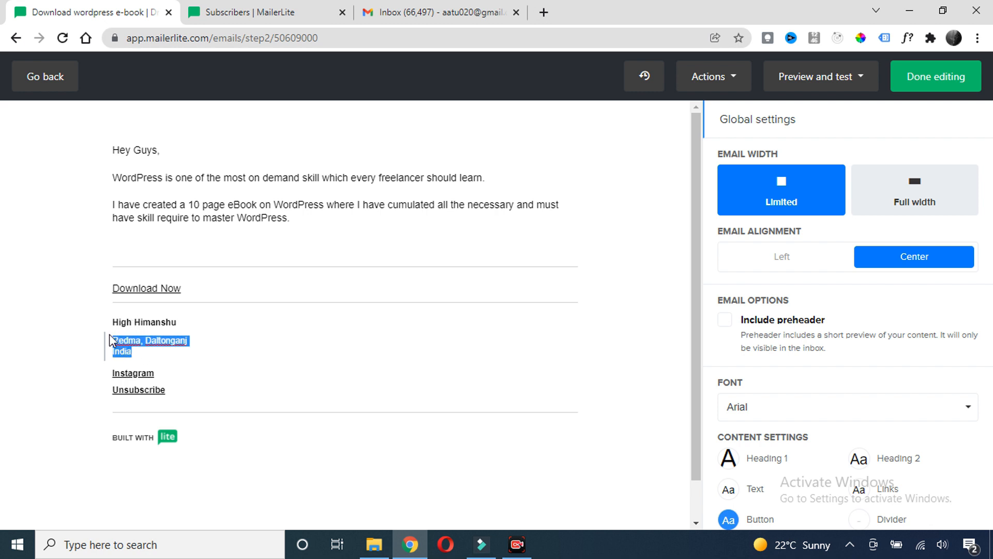
click(153, 353)
scroll(178, 371, down, 2)
scroll(177, 374, up, 2)
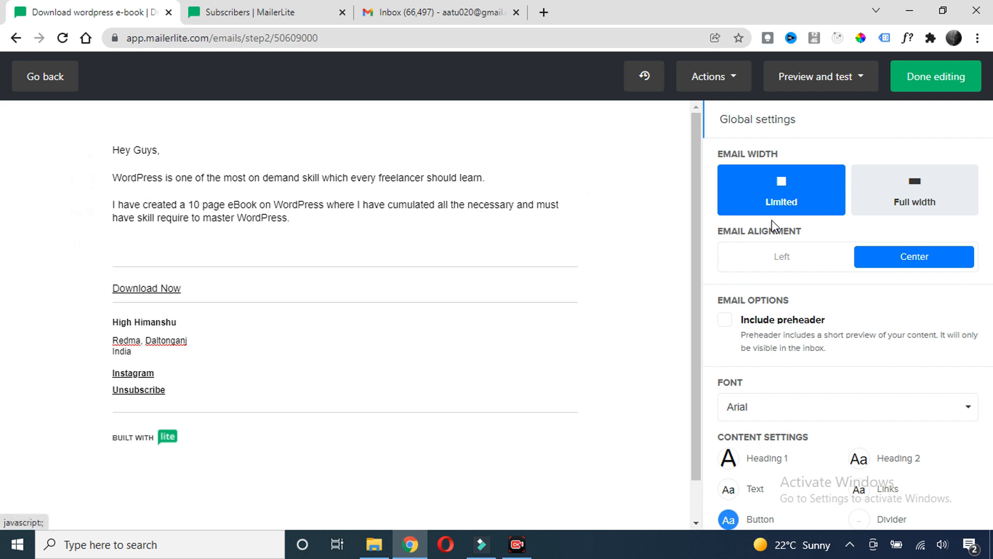
Set Email Width to Full width in Global settings and bring up the Button content settings
click(912, 203)
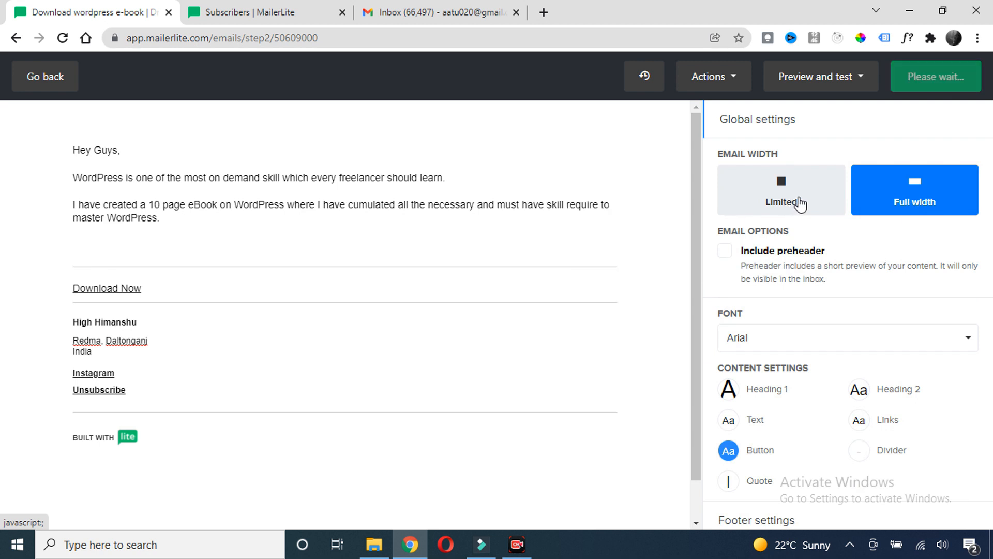
scroll(842, 234, down, 1)
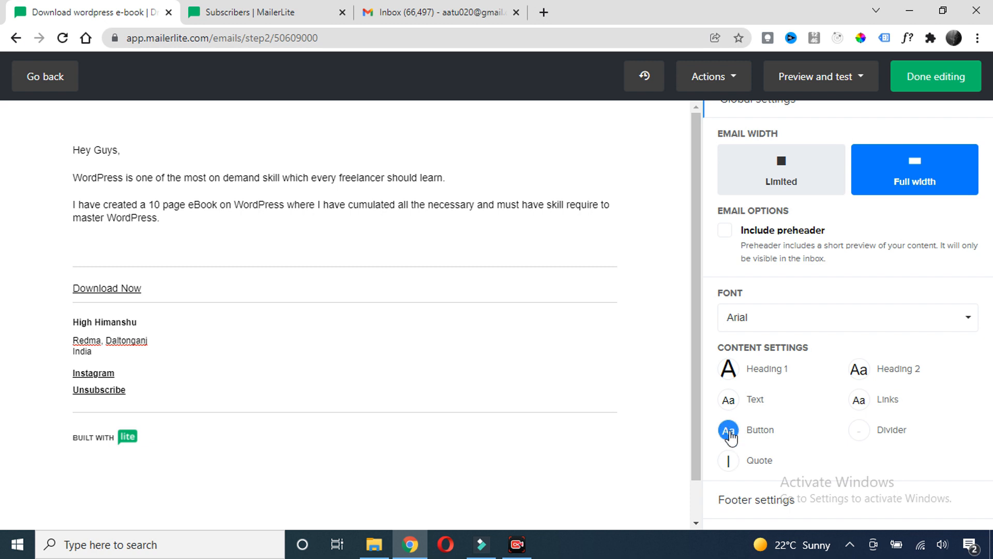
click(729, 430)
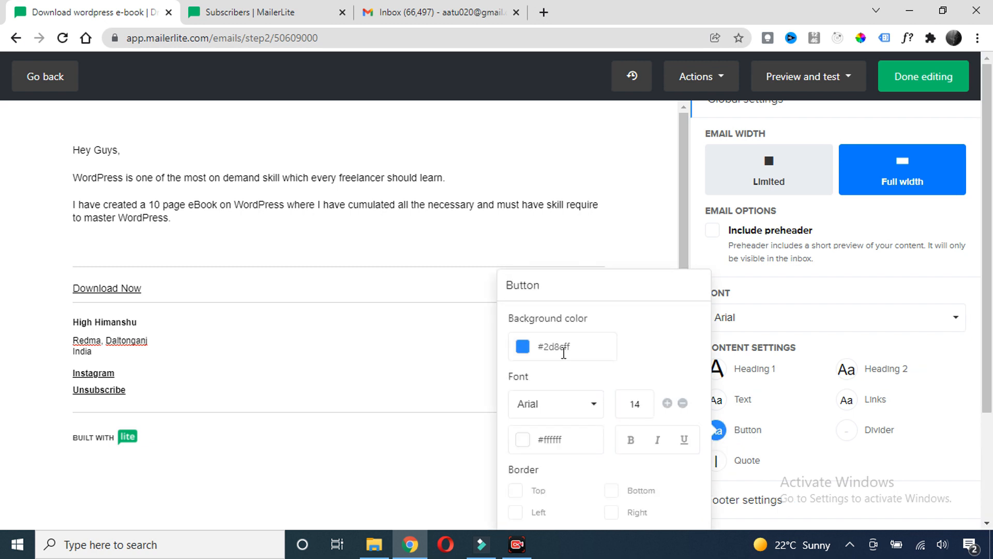
Insert a Button block on the empty line under the intro paragraphs
click(138, 249)
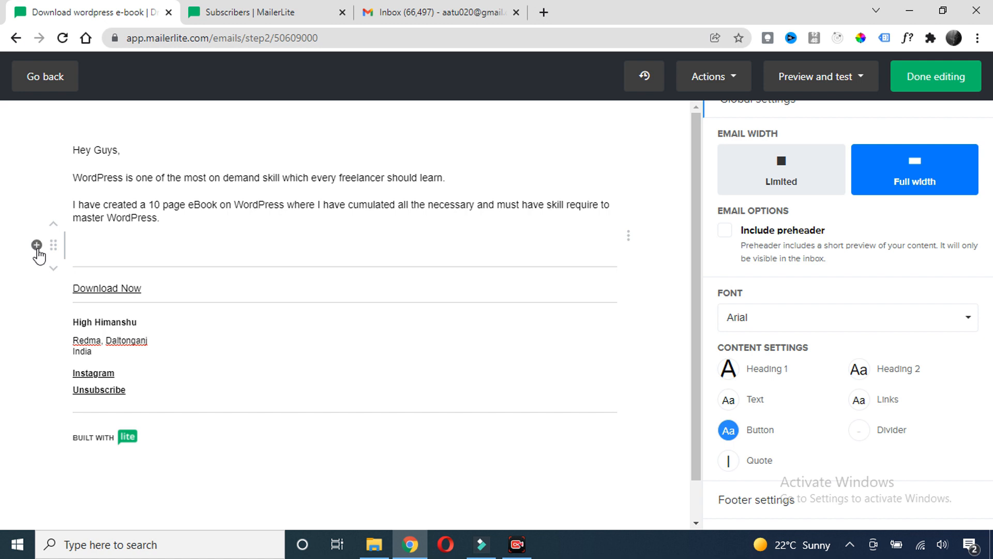
click(36, 245)
scroll(160, 370, down, 1)
scroll(142, 424, up, 1)
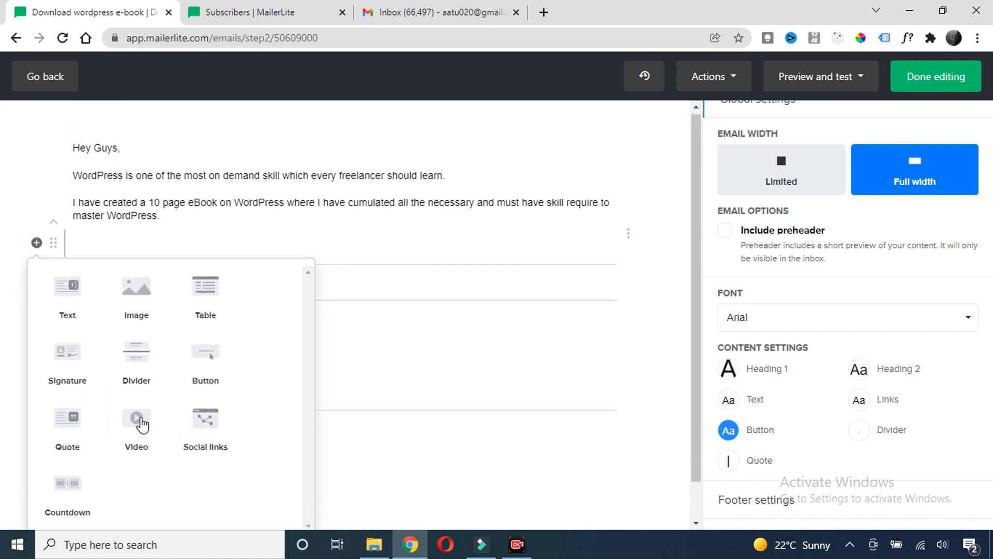
scroll(140, 404, down, 1)
click(205, 329)
click(206, 329)
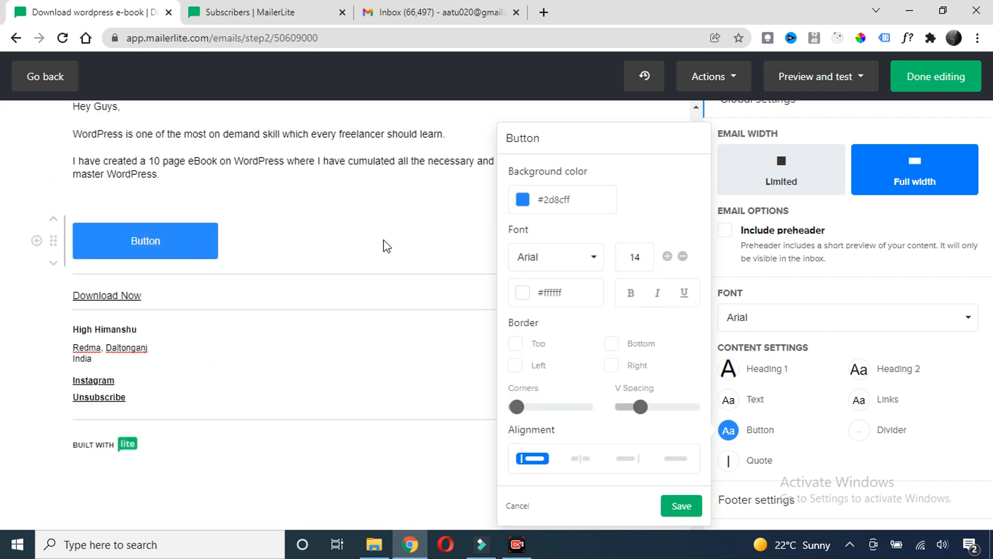
Style the button with corners at 27, taller vertical spacing and full-width alignment
click(179, 244)
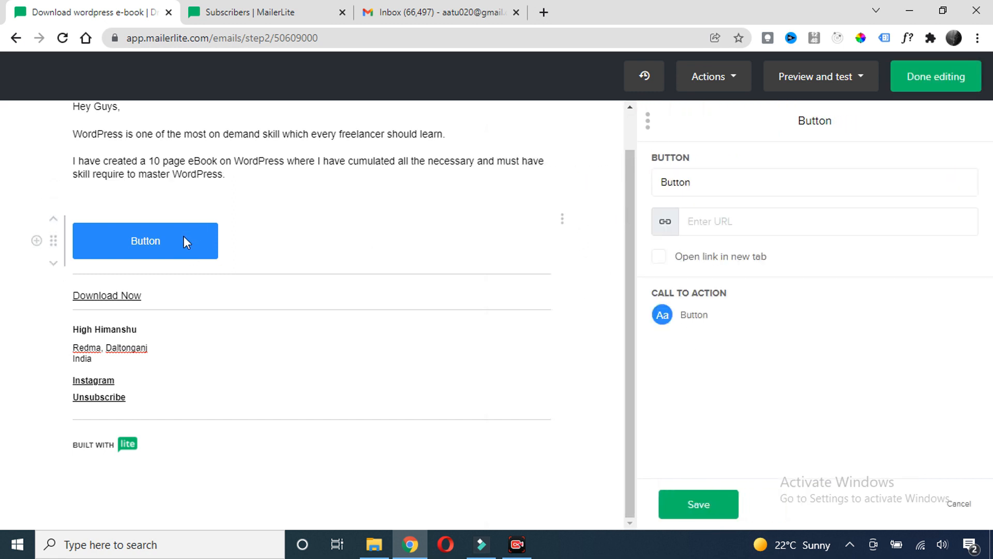
click(698, 317)
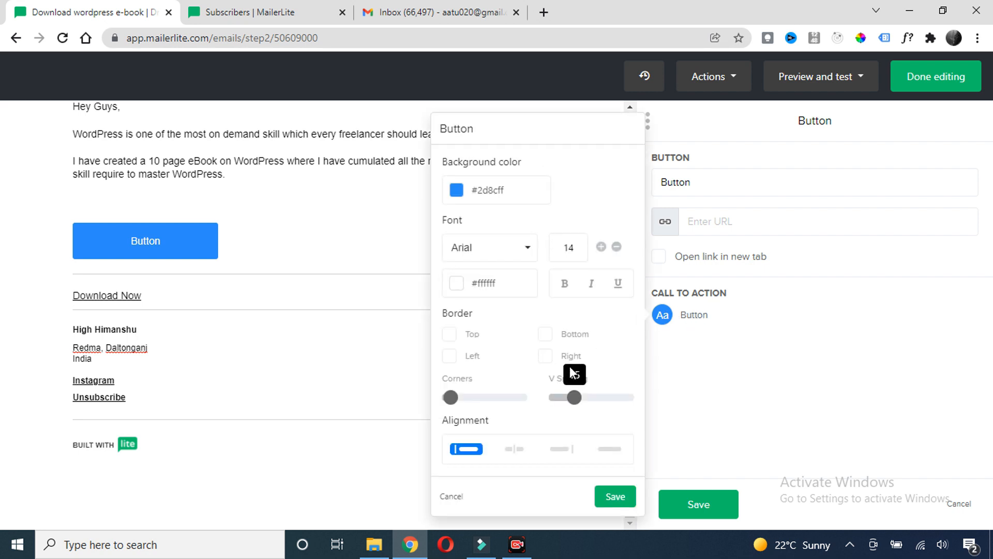
mouse_move(504, 396)
drag(451, 398, 519, 402)
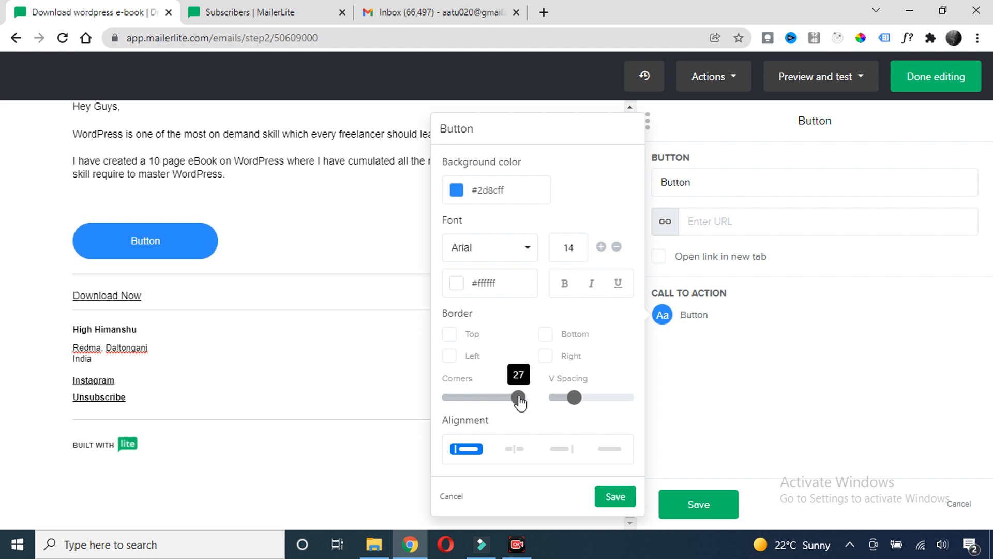
mouse_move(579, 406)
mouse_down()
mouse_move(615, 399)
mouse_move(582, 399)
mouse_up()
click(515, 449)
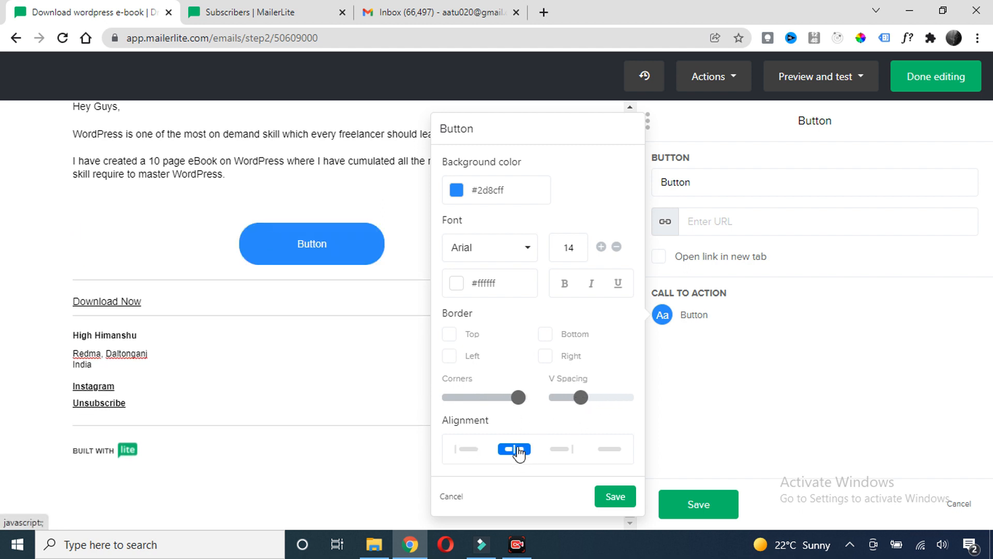
click(568, 449)
click(609, 450)
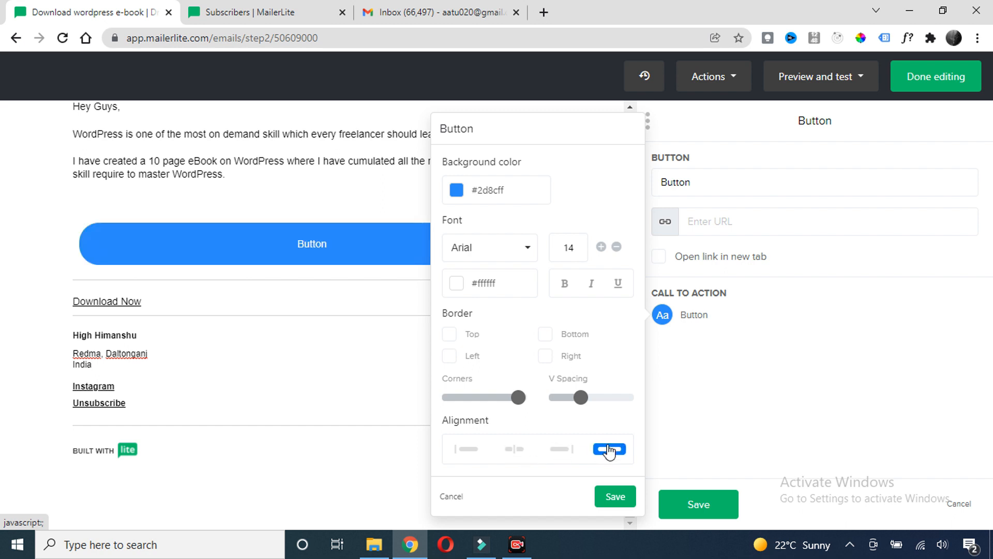
drag(485, 128, 419, 127)
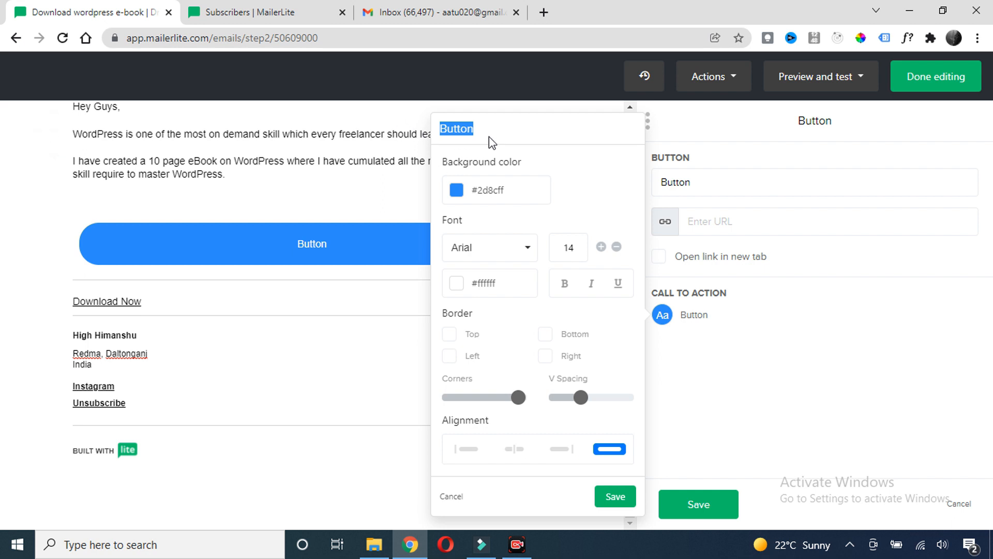
Replace the placeholder button label with 'Download Now'
click(690, 184)
drag(690, 182, 638, 182)
text(Download no)
key(BackSpace)
key(BackSpace)
text(Now)
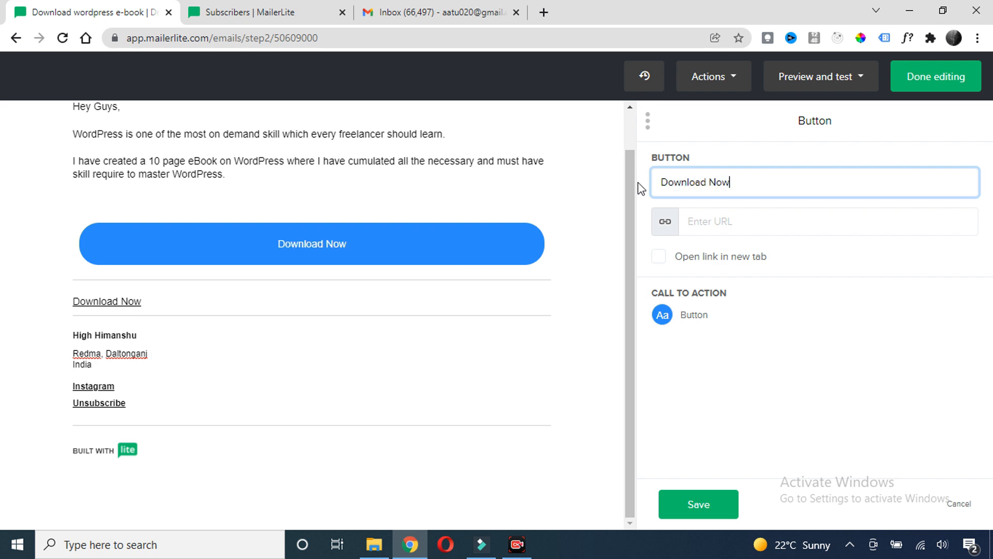
Set the button background to dark orange #d35400 and save the button settings
click(666, 315)
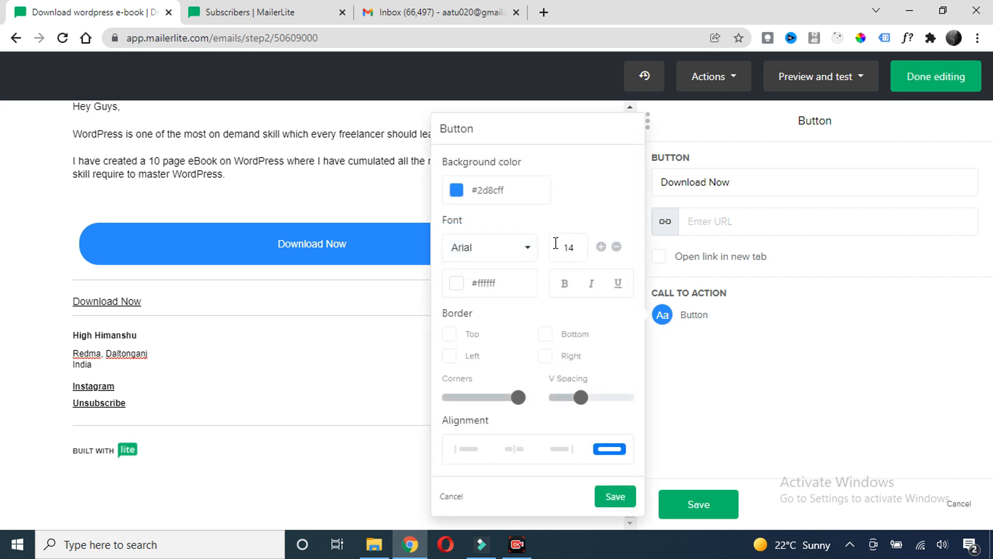
click(456, 190)
click(505, 293)
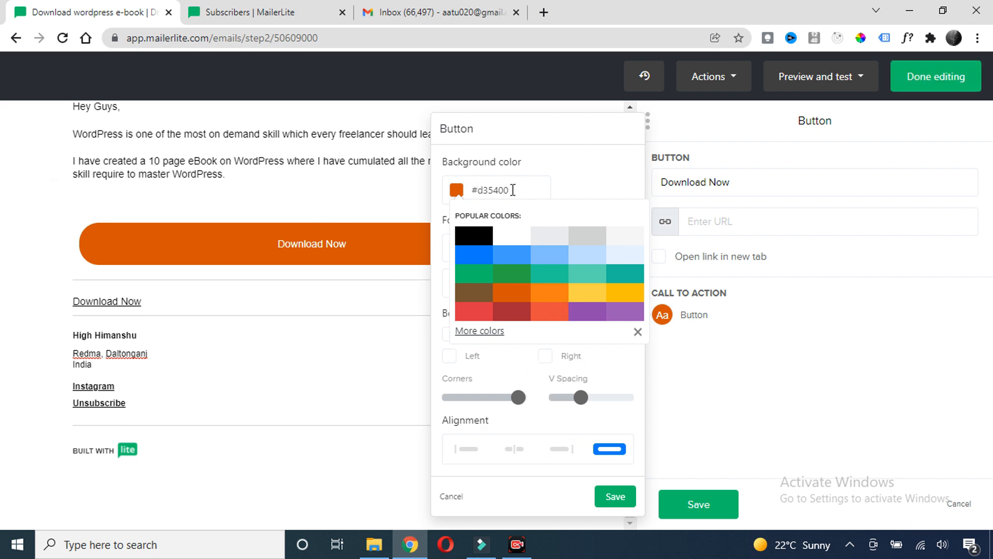
click(614, 495)
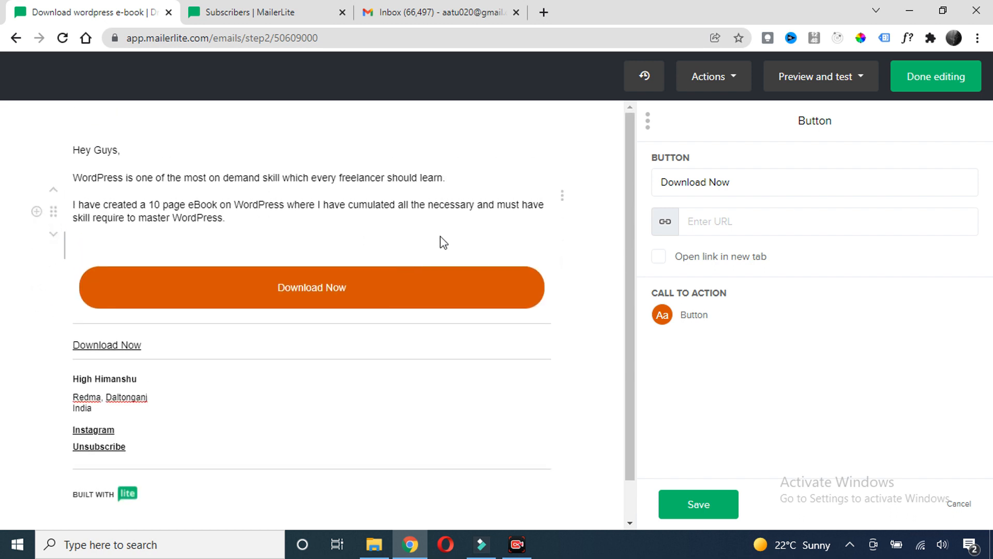
click(705, 505)
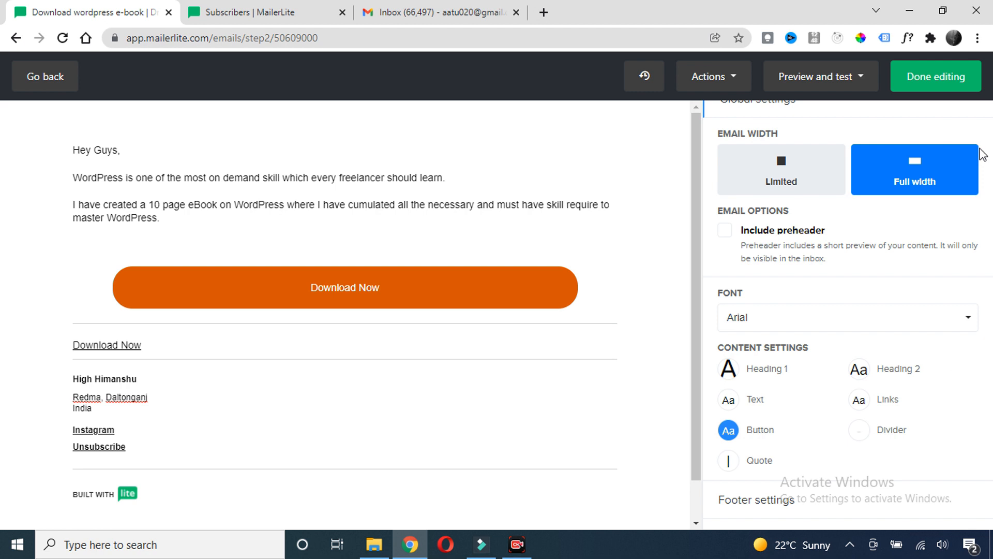
Finish editing, tick the Worpress course group as recipients, and continue to Review and confirm
click(936, 87)
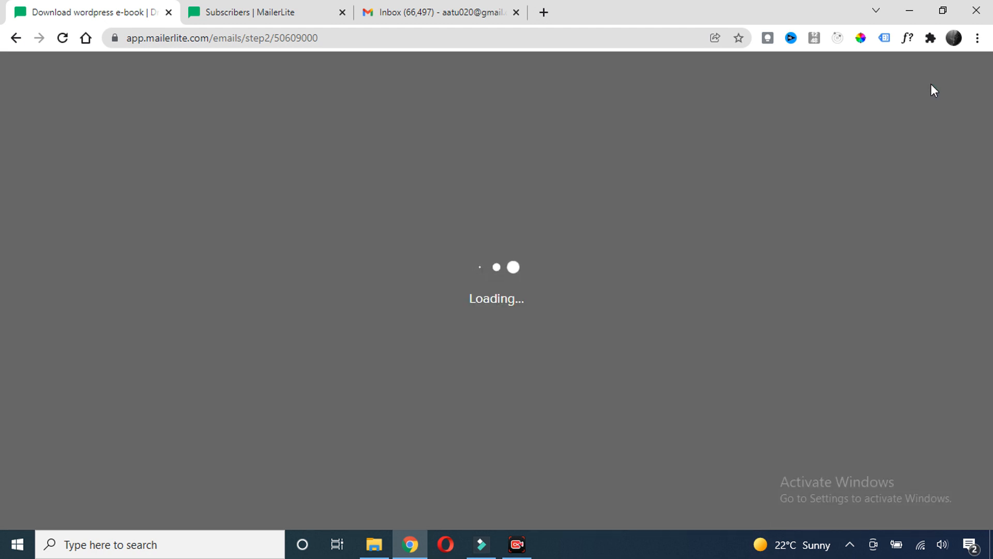
scroll(412, 230, down, 3)
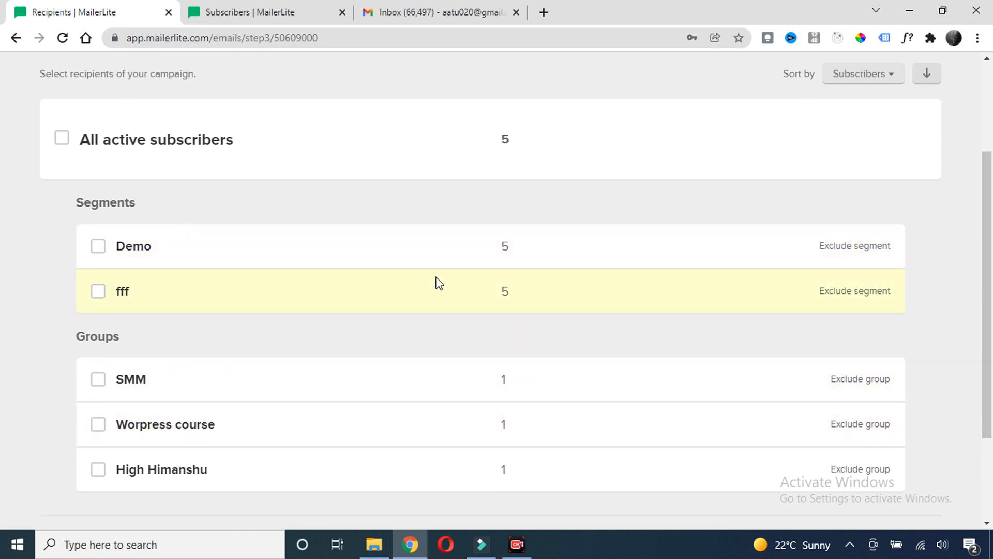
scroll(218, 260, down, 2)
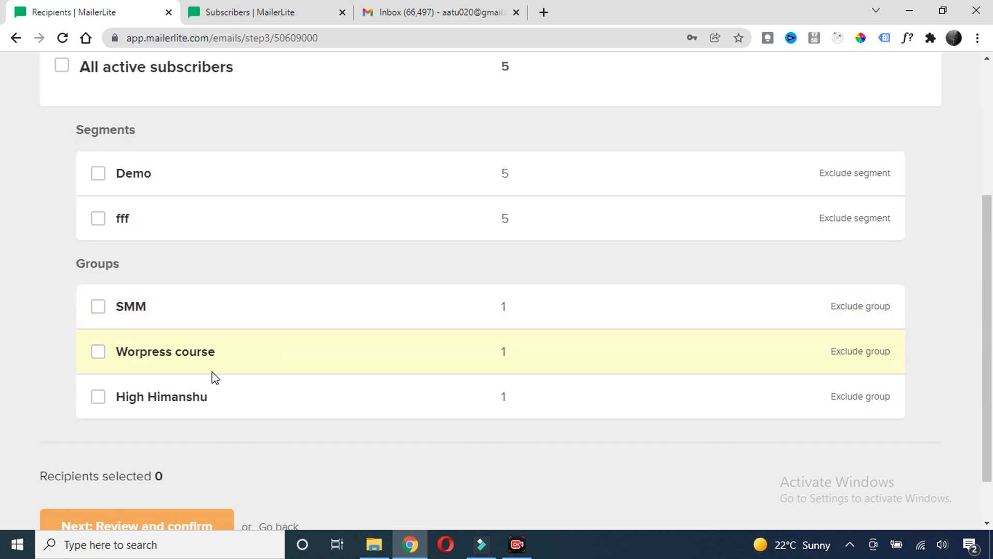
click(98, 353)
scroll(376, 361, down, 1)
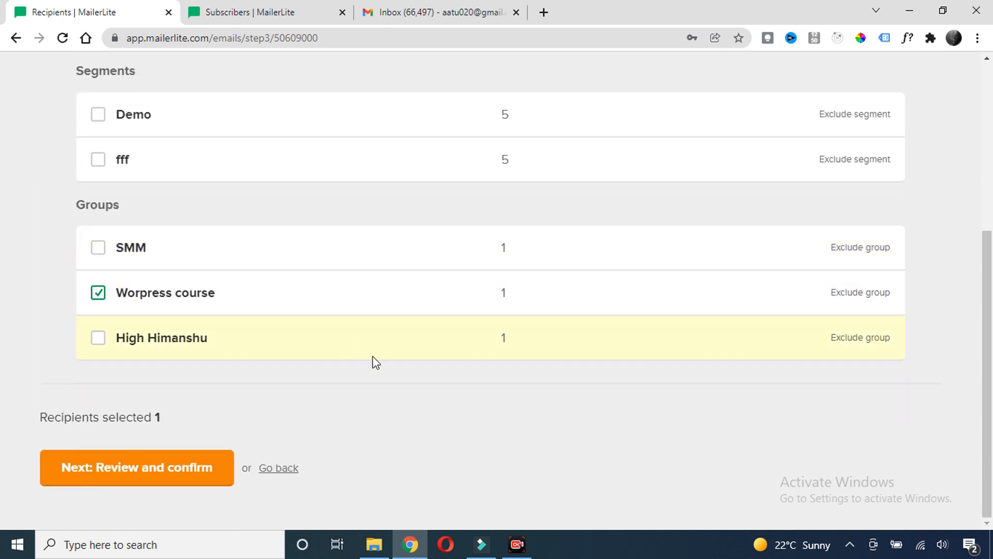
click(150, 476)
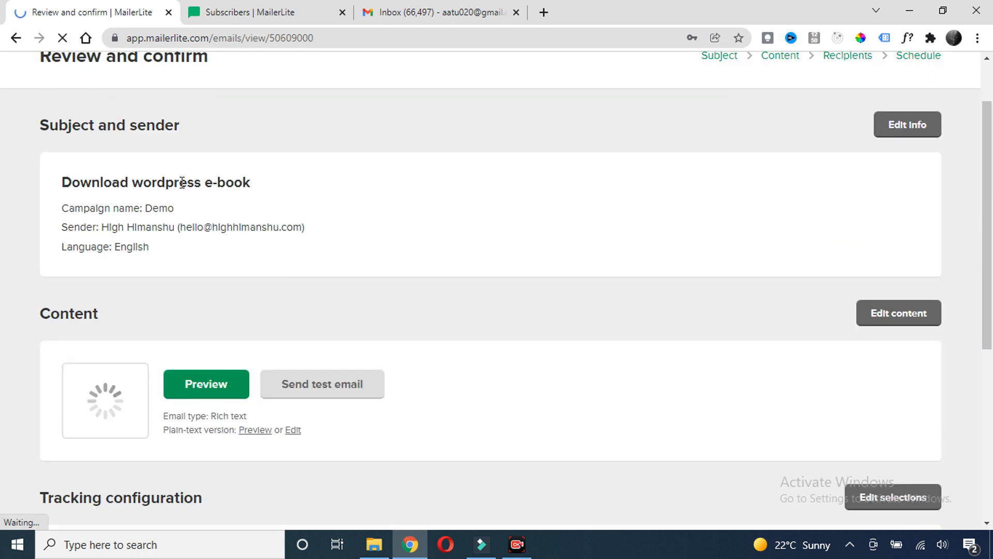
Send a test email of the campaign to your own pasted e-mail address
scroll(417, 307, down, 2)
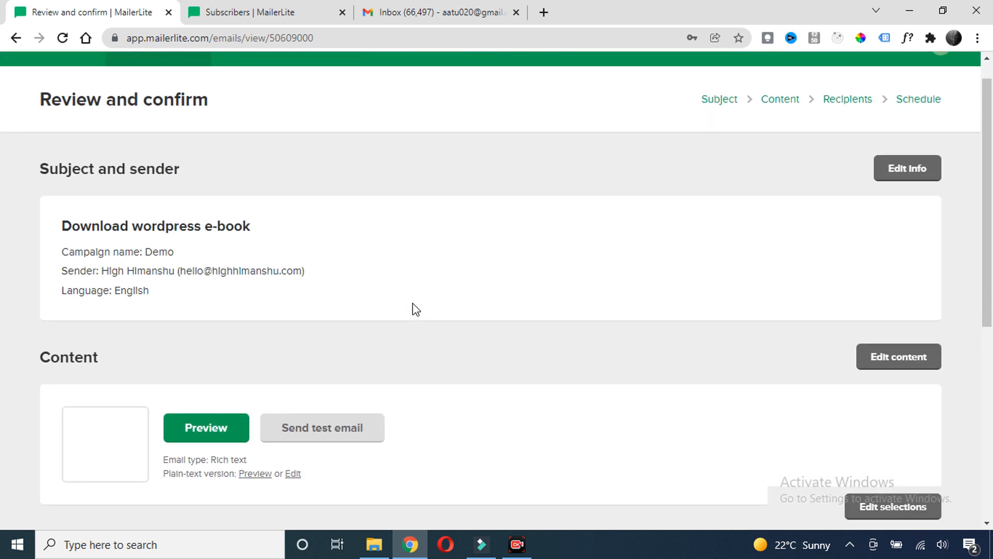
scroll(416, 308, down, 4)
scroll(423, 305, up, 2)
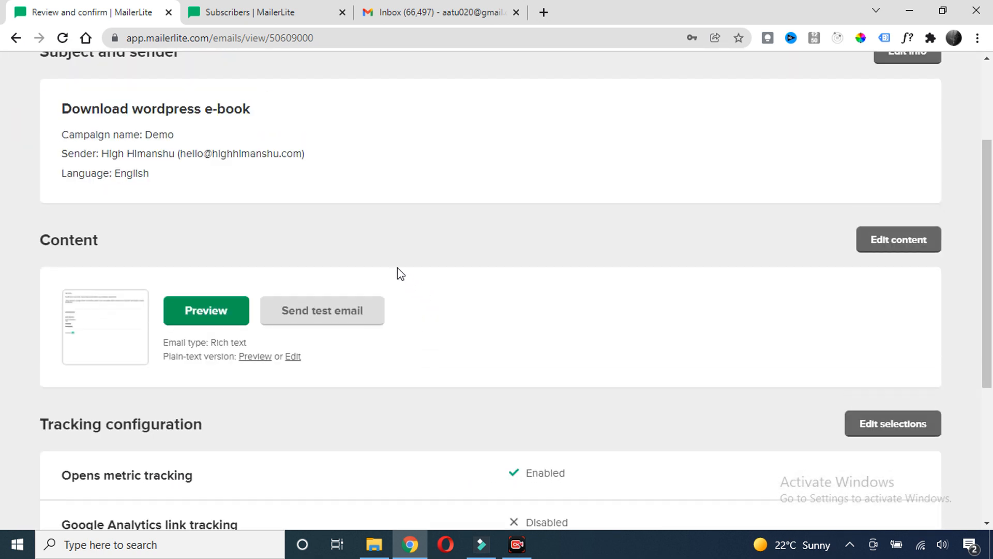
scroll(386, 243, up, 2)
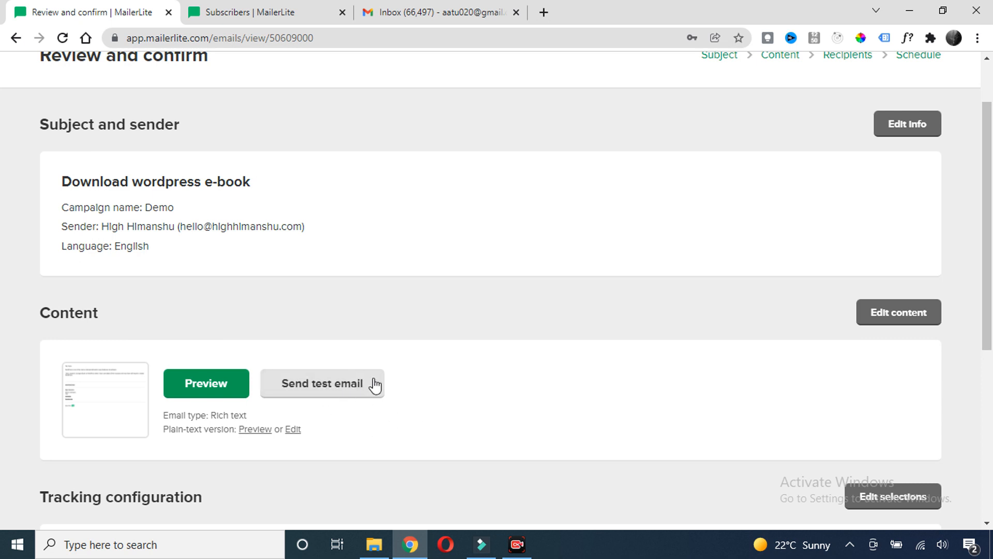
click(318, 387)
click(376, 185)
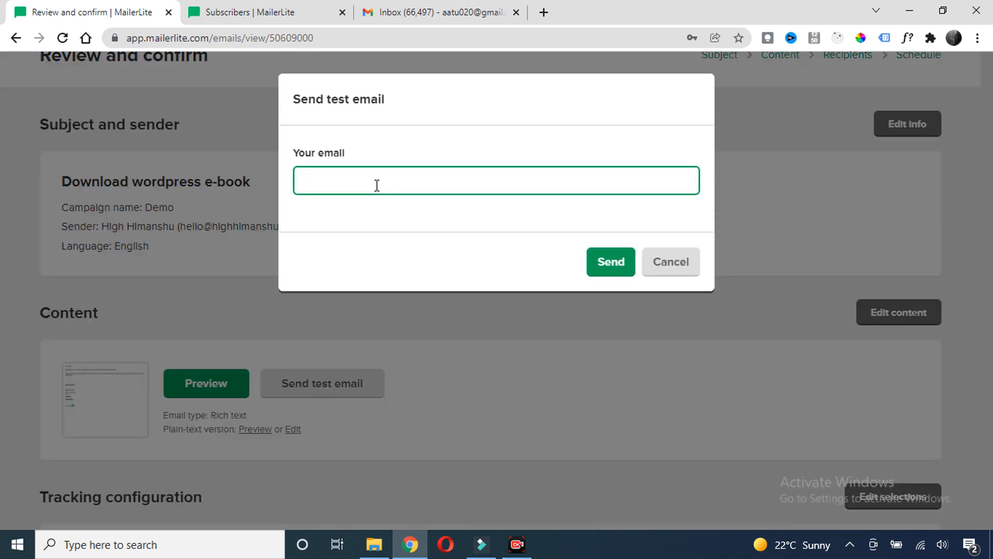
key(ctrl+v)
click(615, 260)
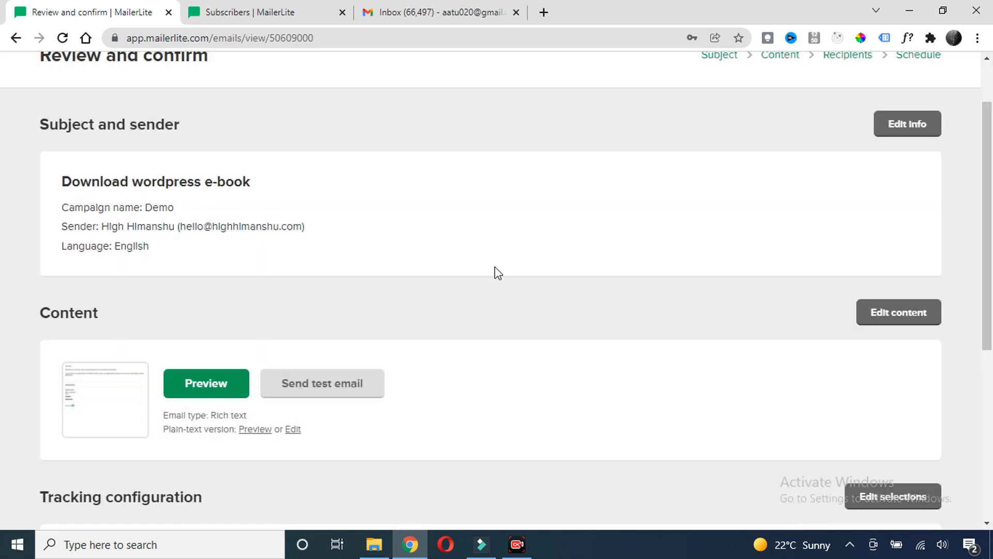
Switch to the Gmail inbox and refresh it to fetch the test email
scroll(419, 295, down, 1)
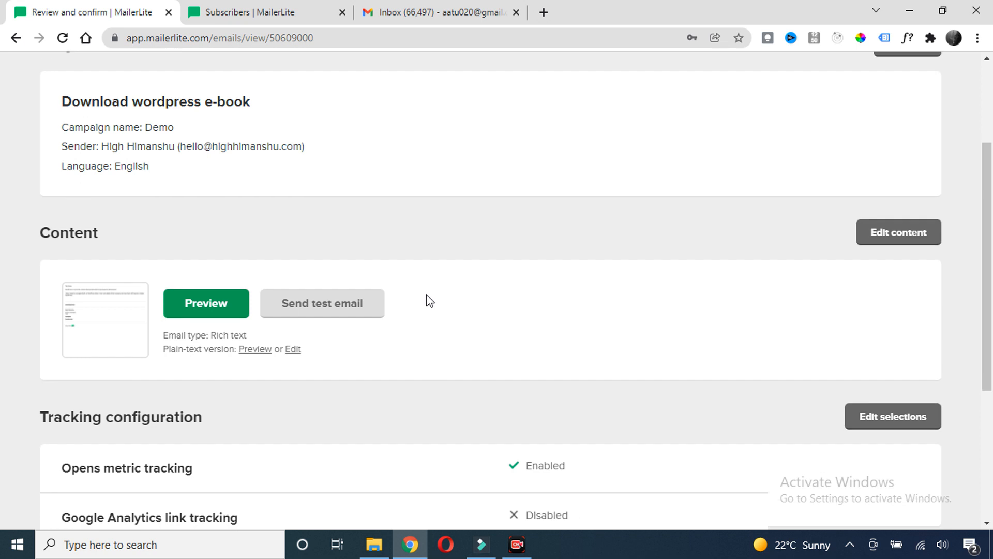
scroll(432, 301, down, 1)
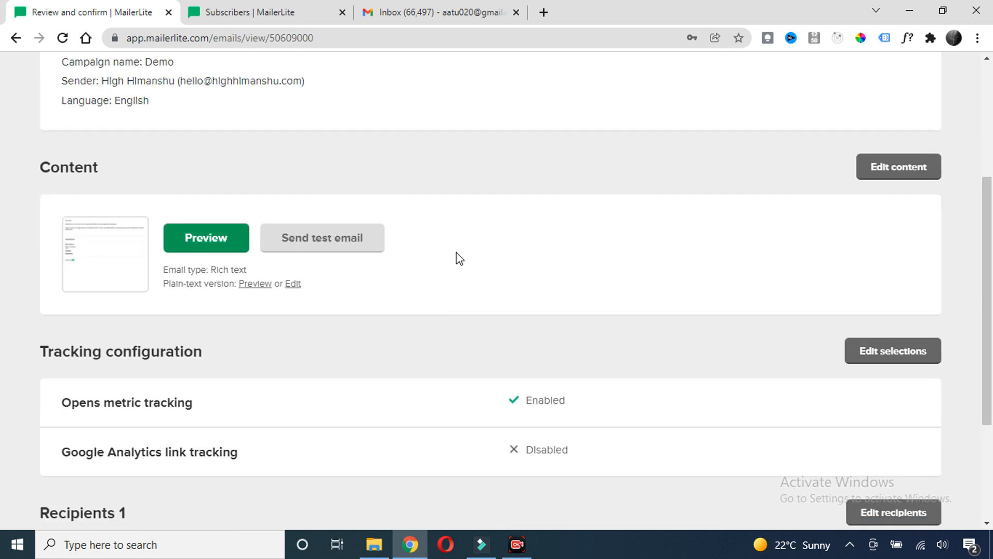
click(440, 12)
click(63, 38)
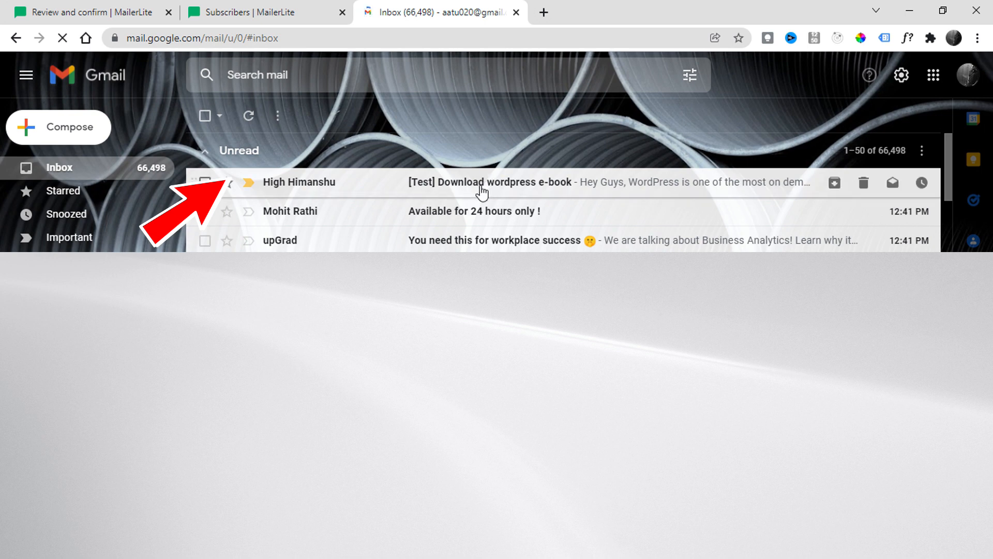
Open the '[Test] Download wordpress e-book' message, then return to the MailerLite review page
click(481, 193)
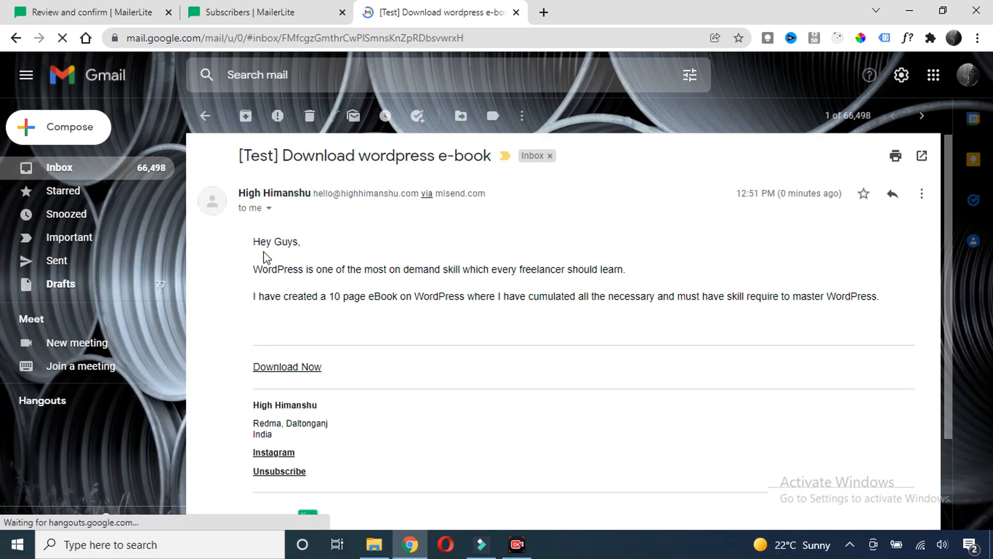
scroll(274, 257, down, 3)
scroll(274, 249, up, 3)
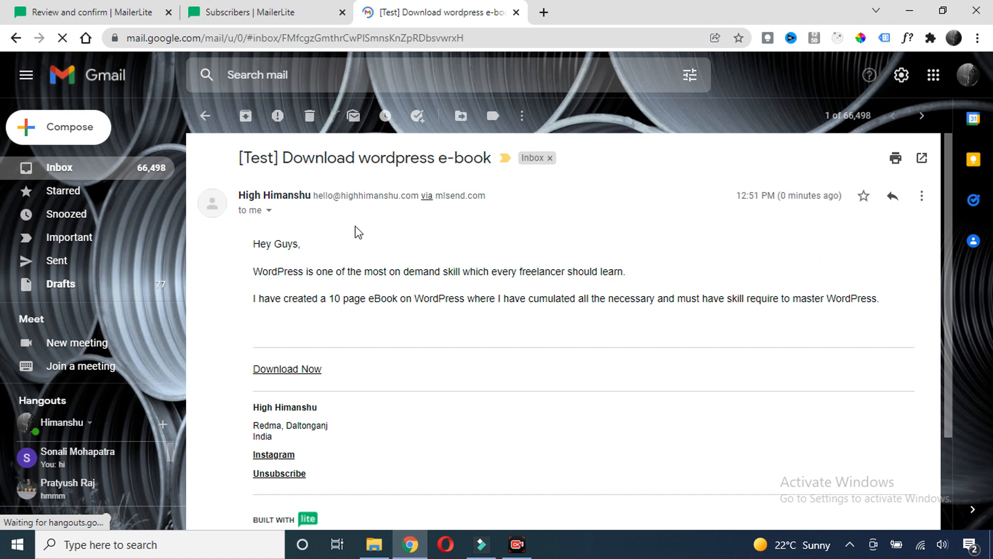
click(100, 16)
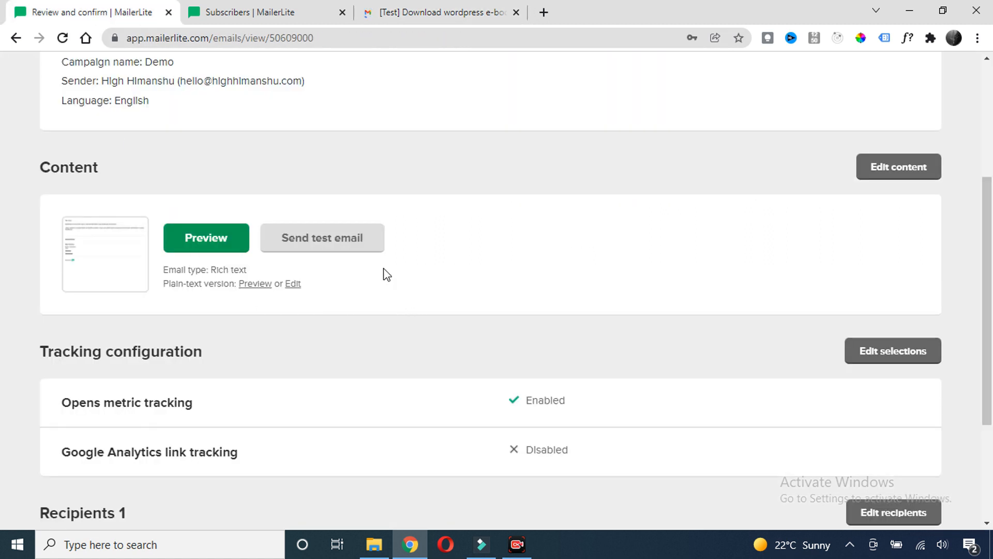
Advance the Demo campaign to the Schedule step, leaving Send now selected
scroll(435, 274, down, 3)
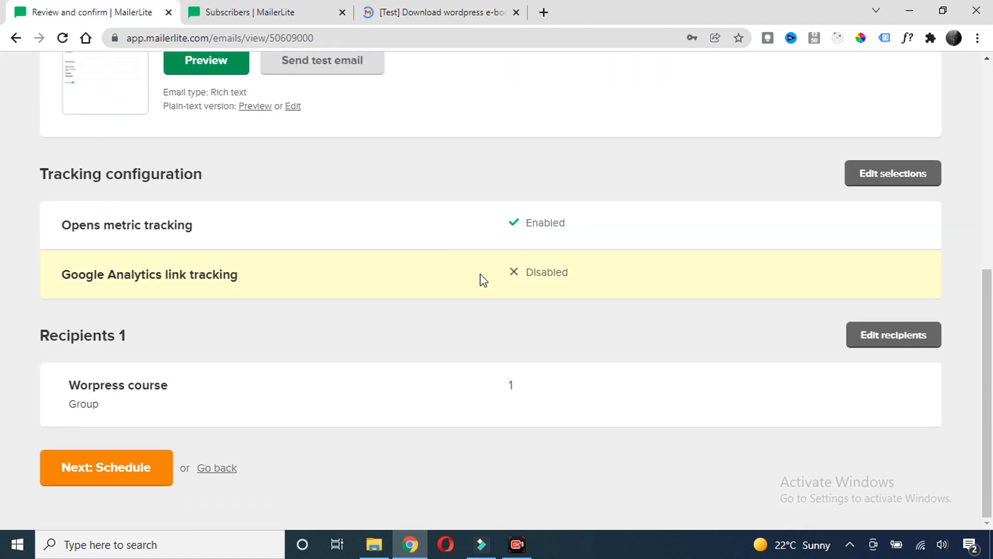
click(132, 472)
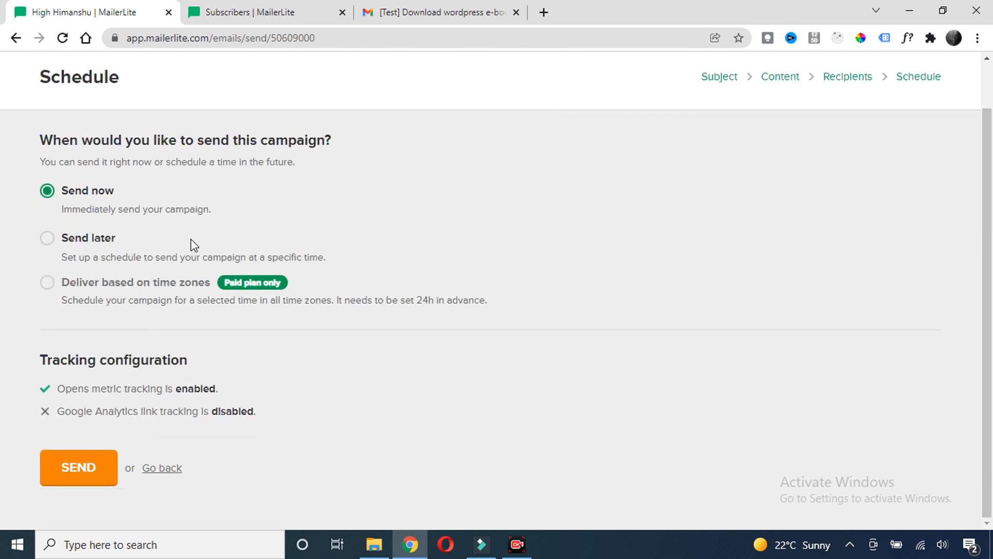
scroll(194, 244, up, 1)
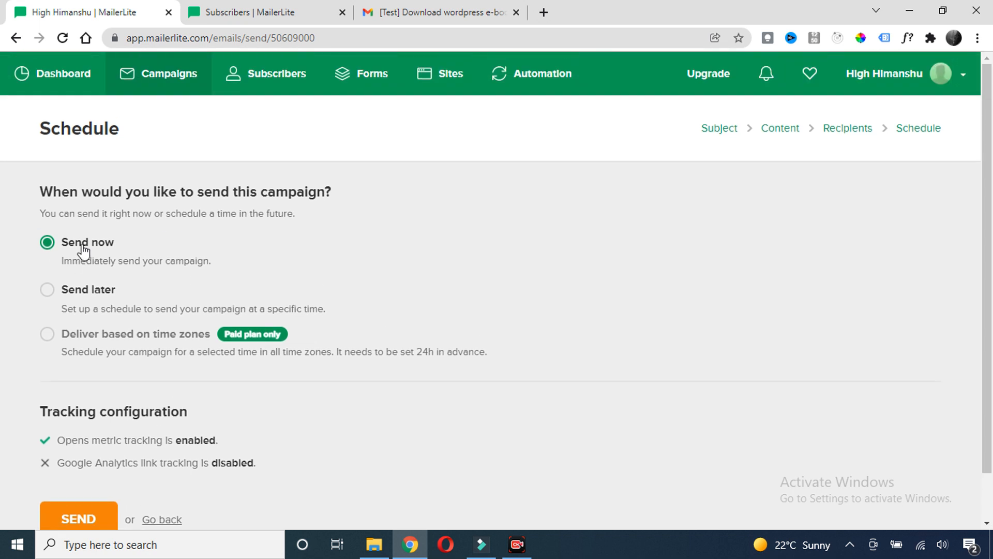
scroll(83, 252, down, 1)
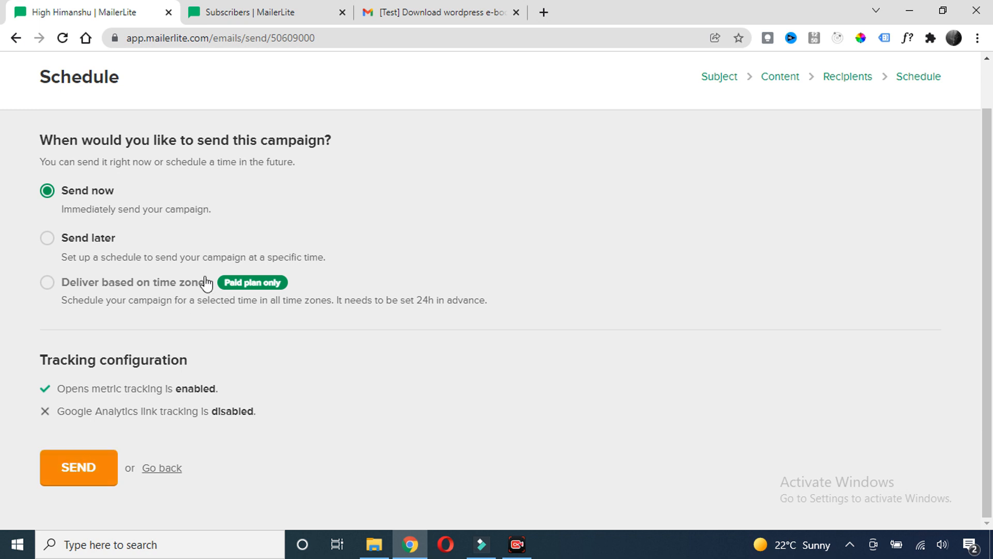
scroll(202, 262, up, 1)
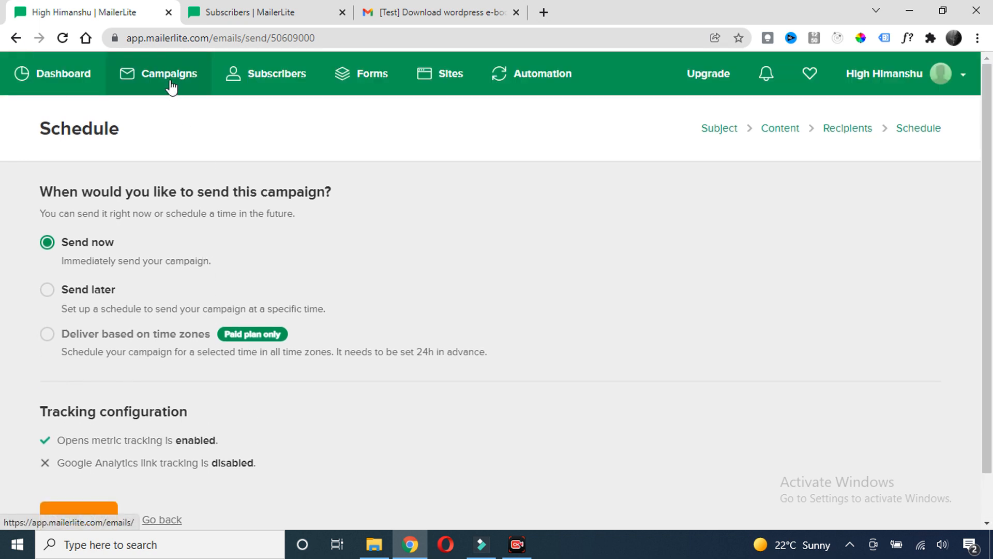
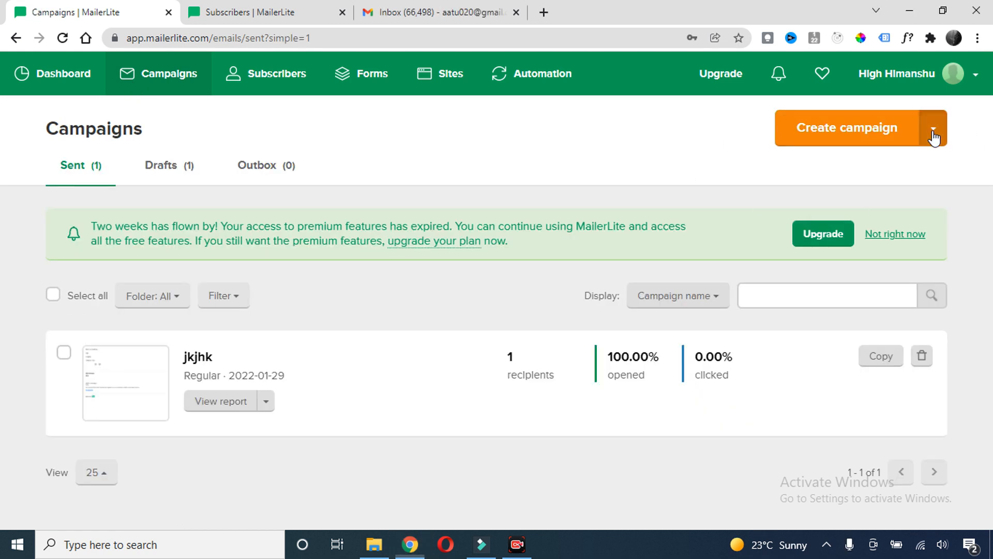
Open the campaign type menu beside Create campaign on the Campaigns page
click(934, 136)
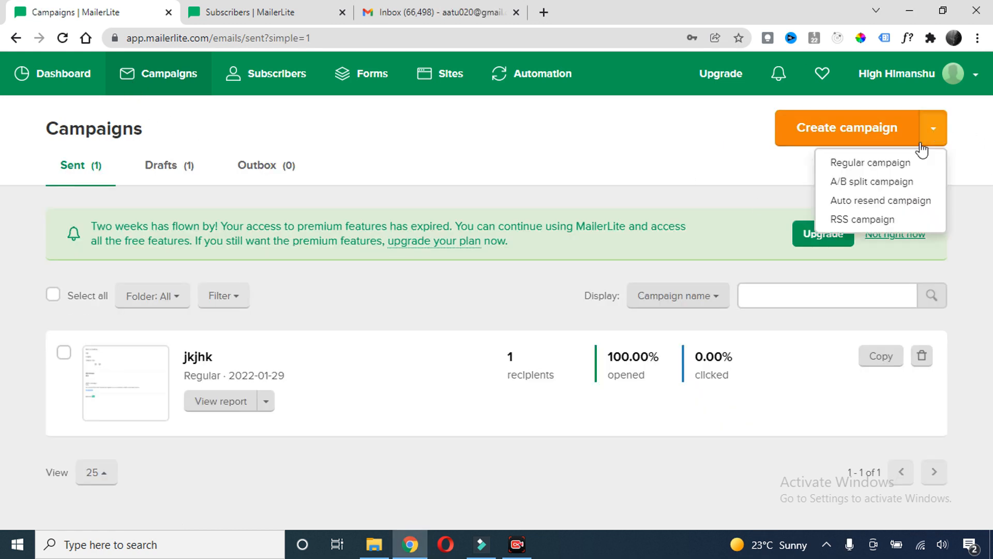
Start a new A/B split campaign, keeping Email subject as the tested element
click(875, 182)
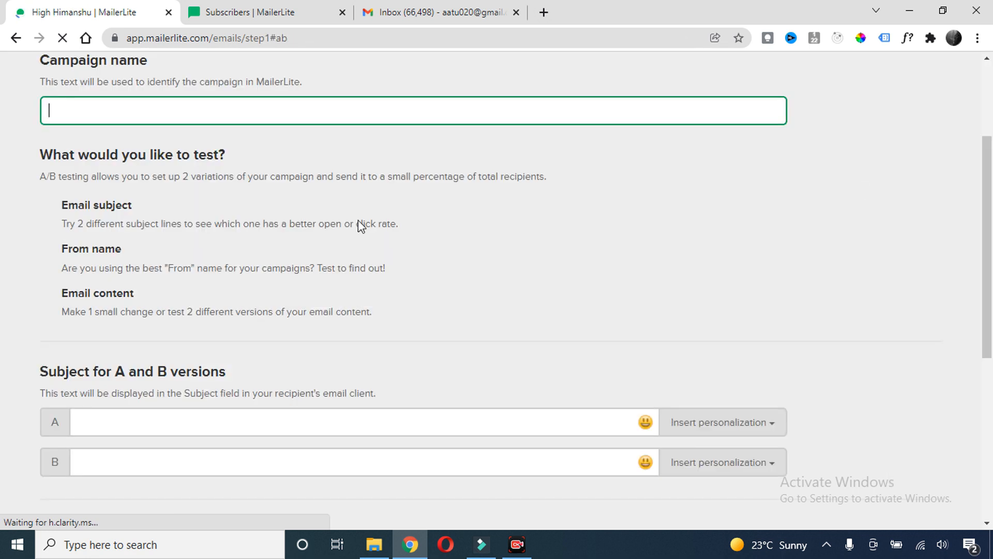
scroll(205, 186, down, 5)
click(118, 314)
click(124, 280)
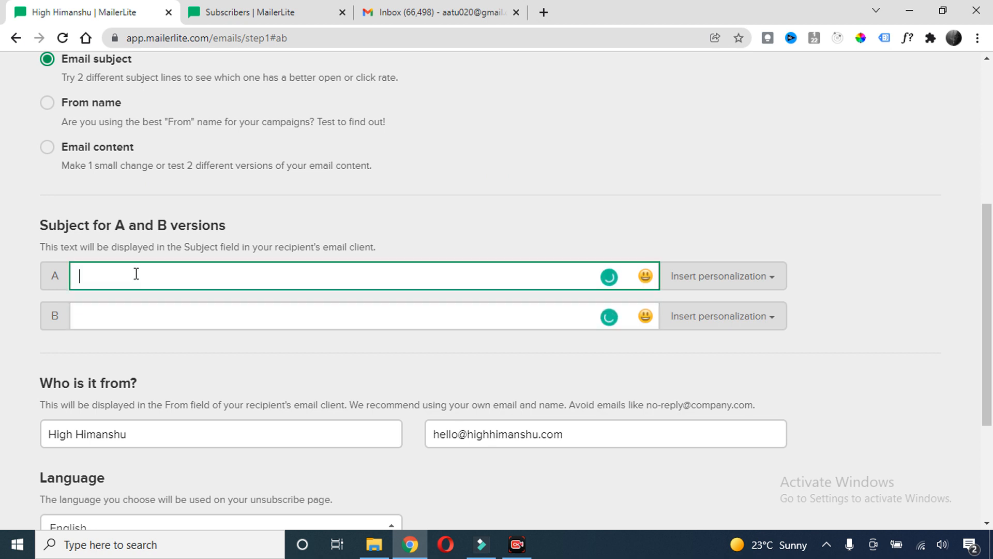
scroll(150, 266, up, 4)
scroll(228, 219, down, 1)
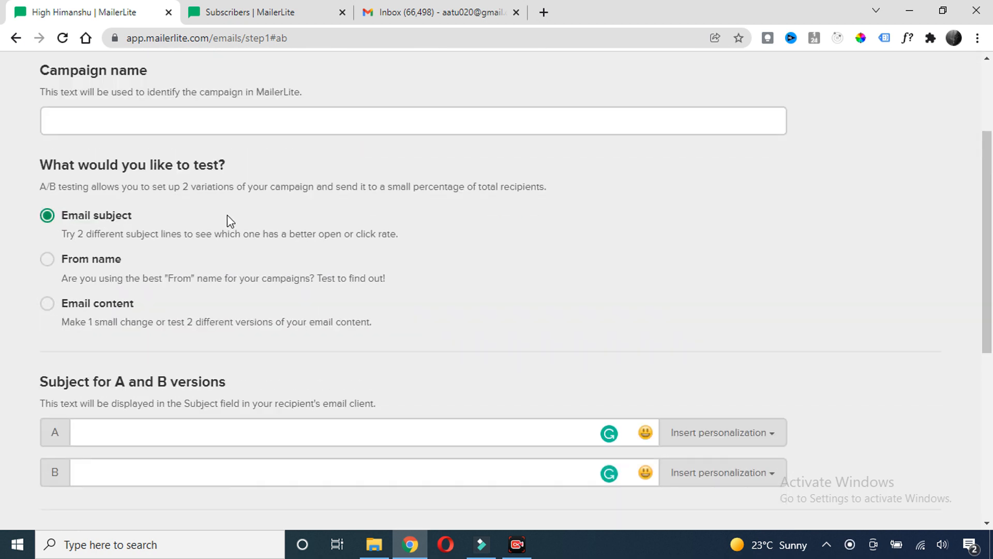
scroll(222, 227, up, 1)
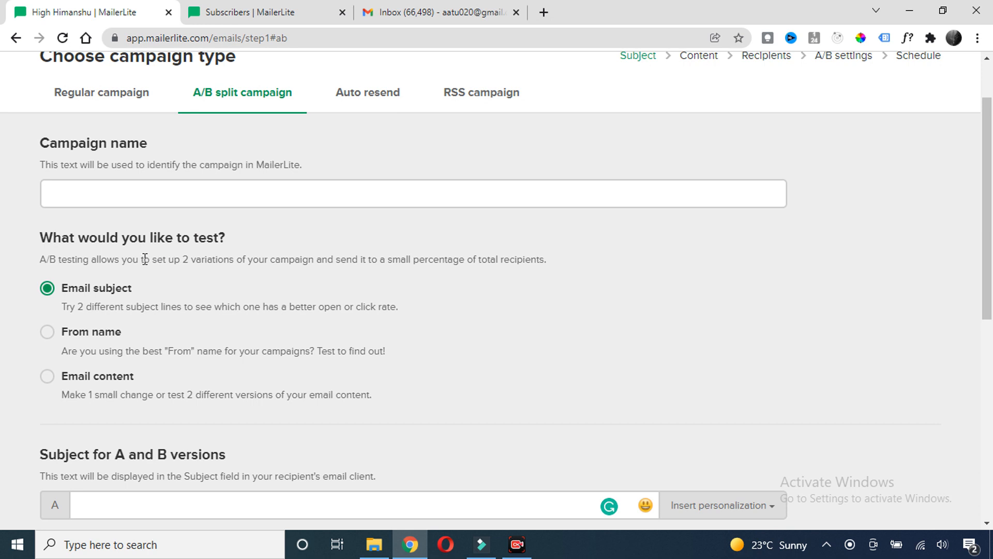
drag(154, 261, 543, 259)
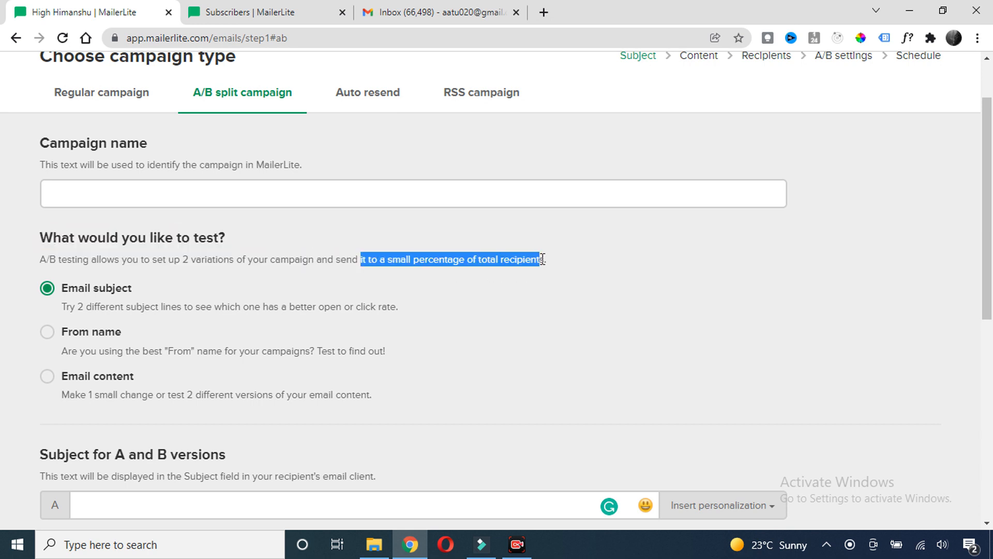
click(241, 279)
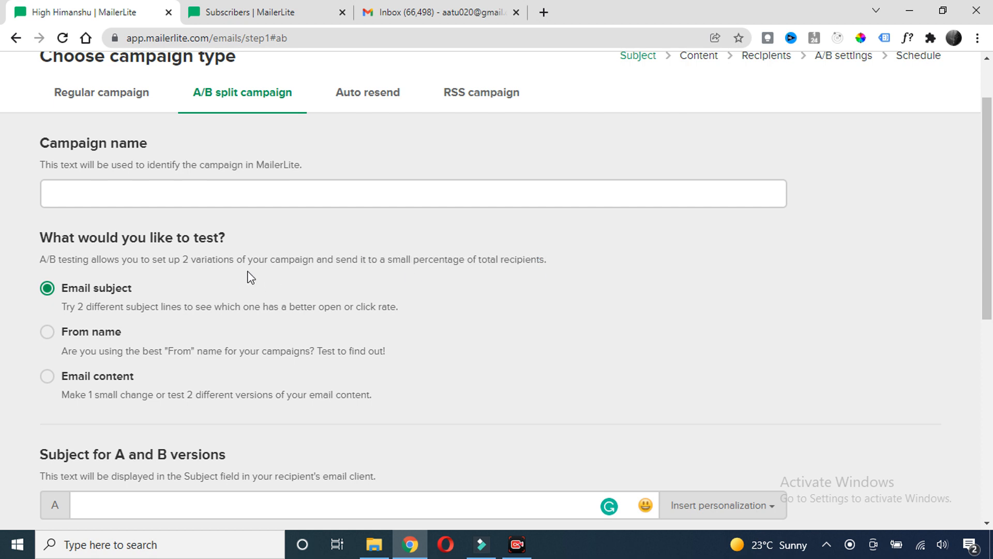
Review the A/B testing description and the subject A and B fields
scroll(245, 270, down, 1)
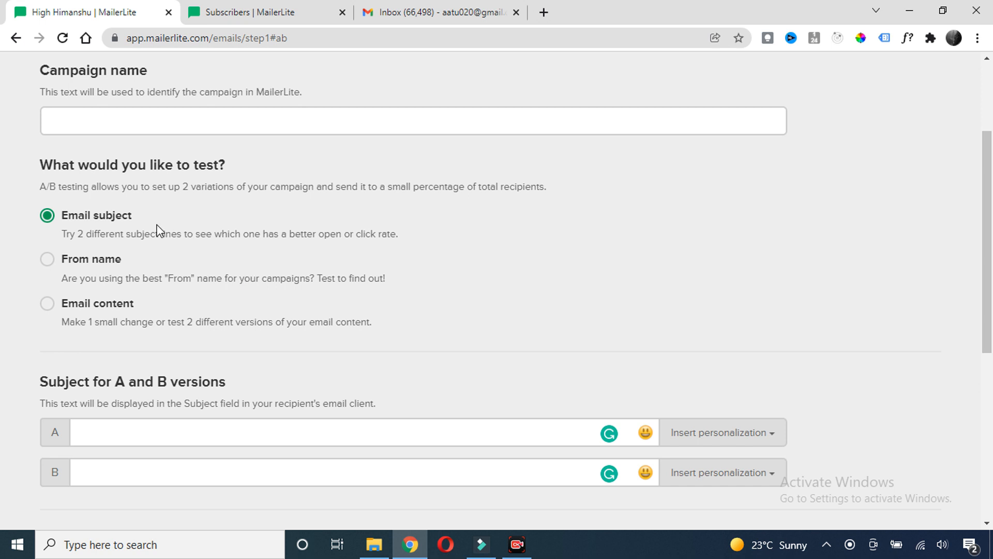
scroll(144, 219, down, 1)
click(124, 359)
click(108, 398)
scroll(263, 217, up, 3)
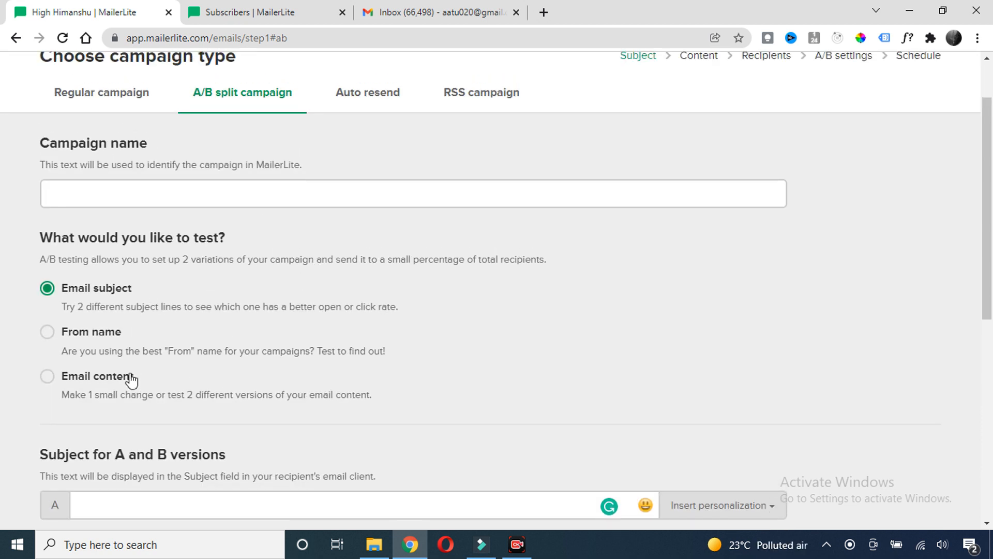
drag(386, 259, 539, 257)
scroll(333, 240, down, 4)
click(107, 327)
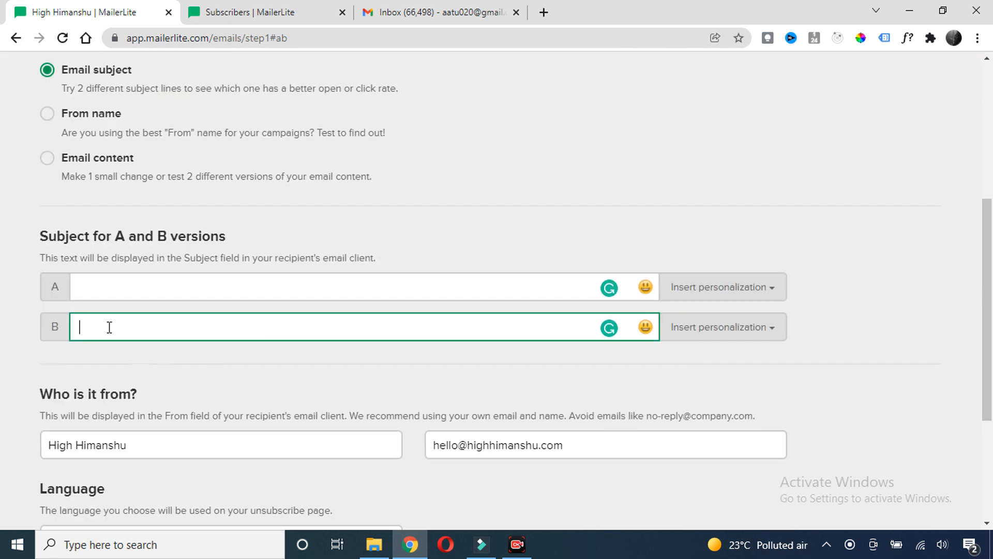
scroll(263, 257, up, 3)
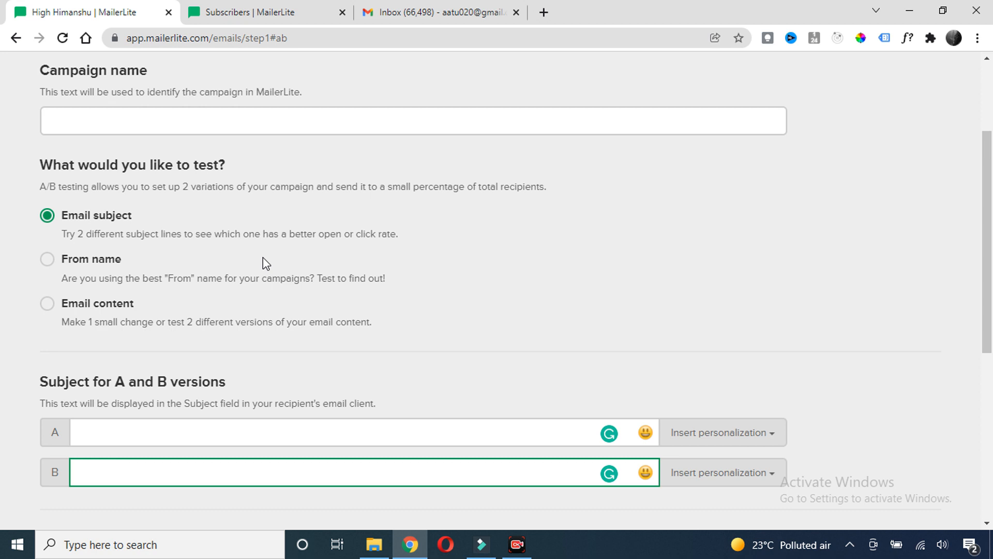
scroll(261, 232, down, 1)
scroll(244, 226, up, 1)
scroll(244, 227, down, 1)
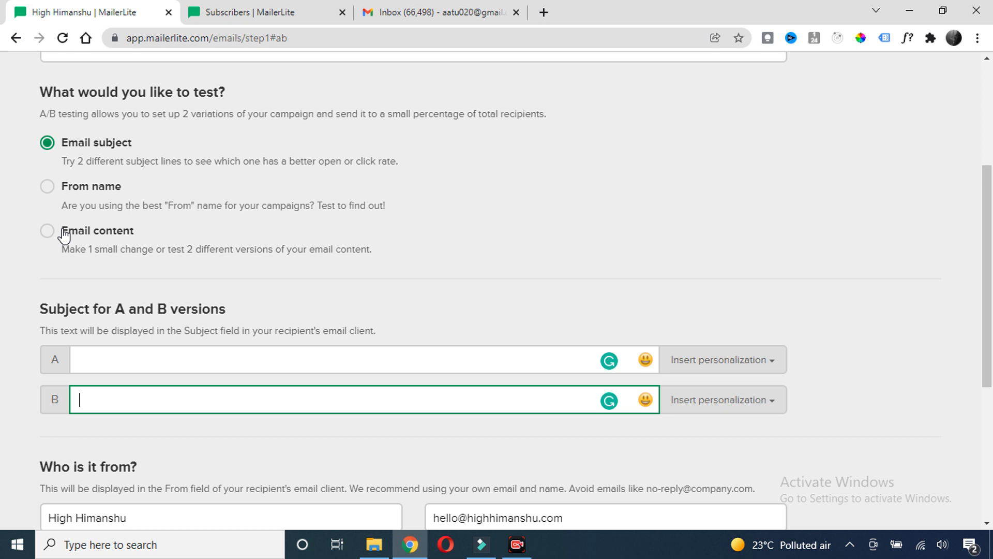
scroll(80, 181, up, 1)
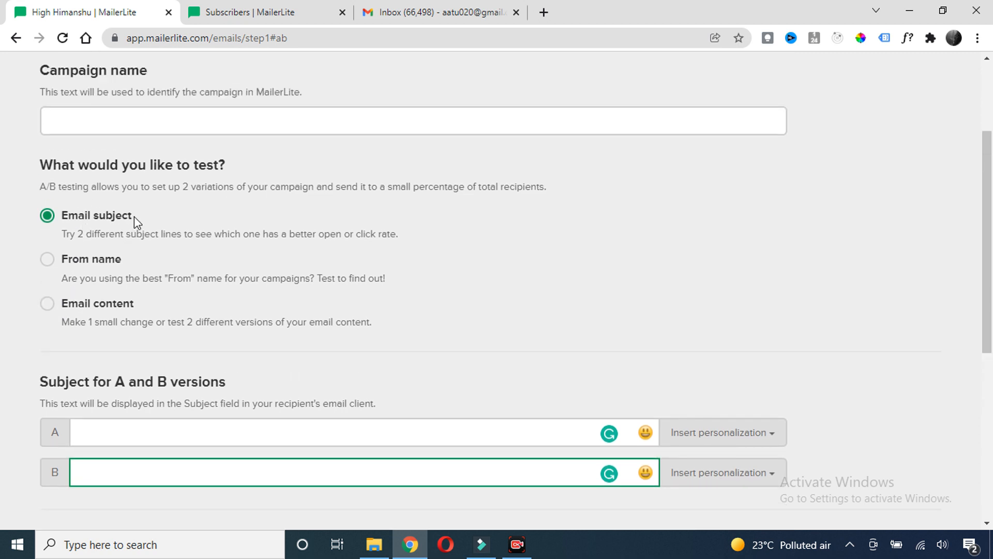
scroll(248, 166, up, 3)
Name the campaign 'Demo 2'
click(102, 266)
text(Dem)
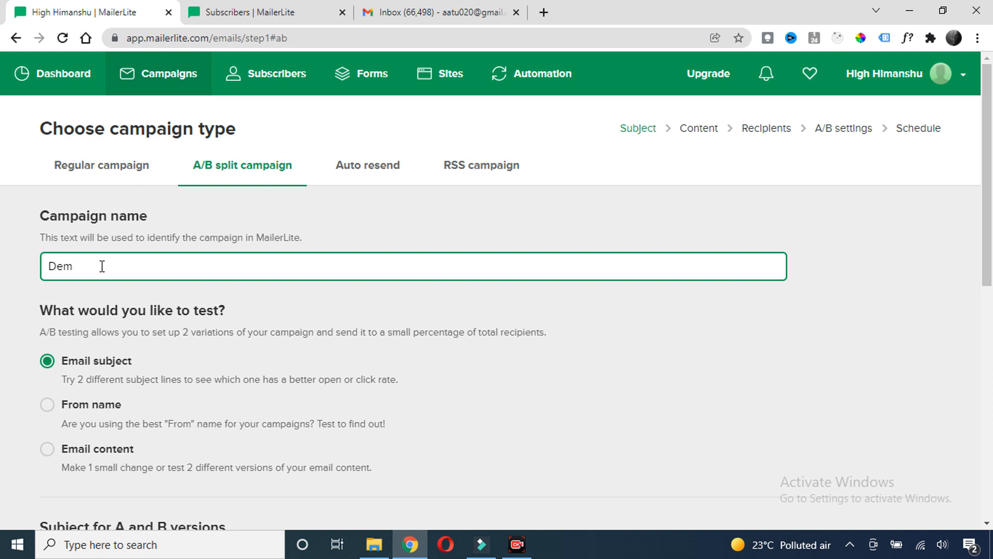
text(0 2)
drag(108, 265, 5, 269)
click(112, 272)
click(110, 289)
Set subjects 'Download free WordPress e-book' and 'Join my free webinar on WordPress', accepting Grammarly's WordPress fix
scroll(155, 291, down, 3)
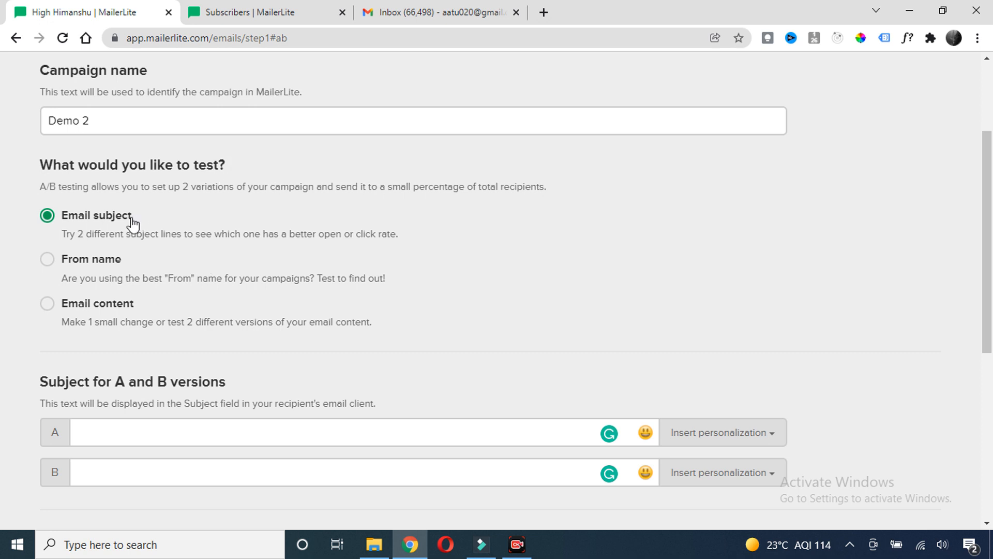
scroll(191, 352, down, 3)
click(107, 281)
click(108, 321)
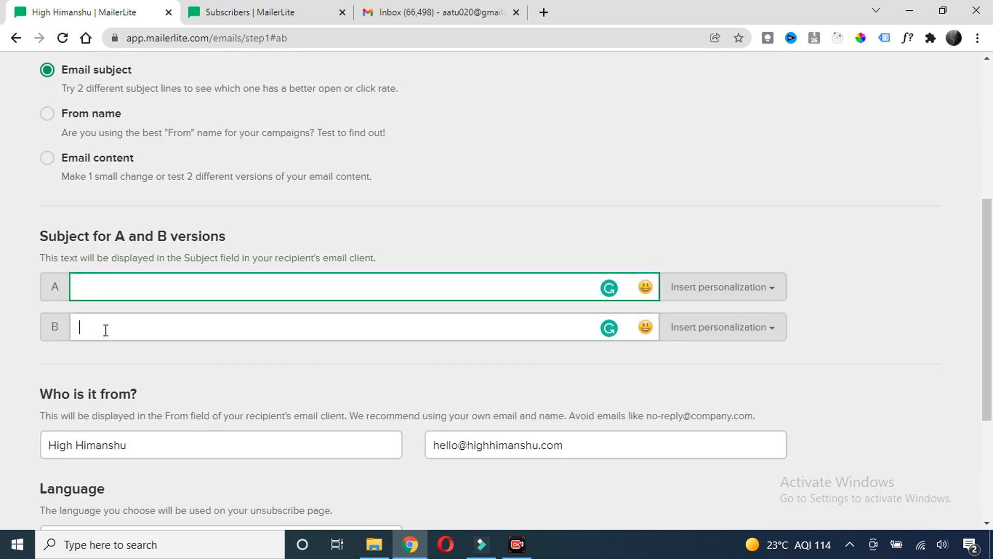
click(106, 296)
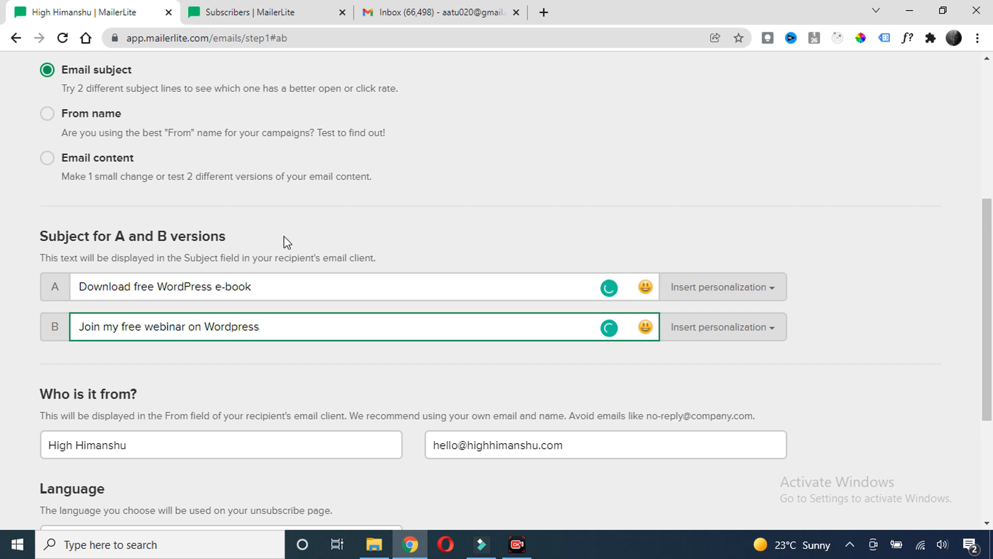
drag(255, 286, 67, 298)
click(249, 292)
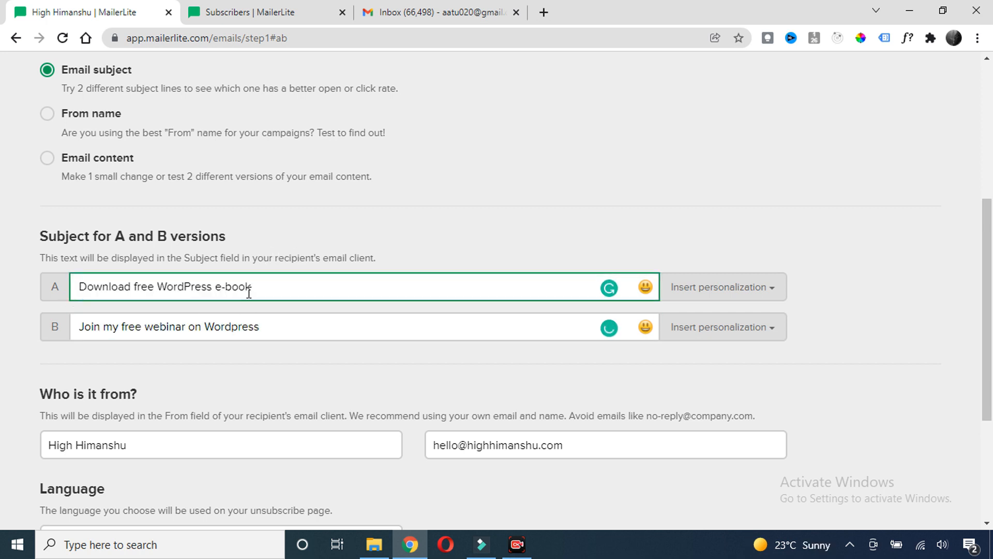
triple_click(237, 289)
click(160, 330)
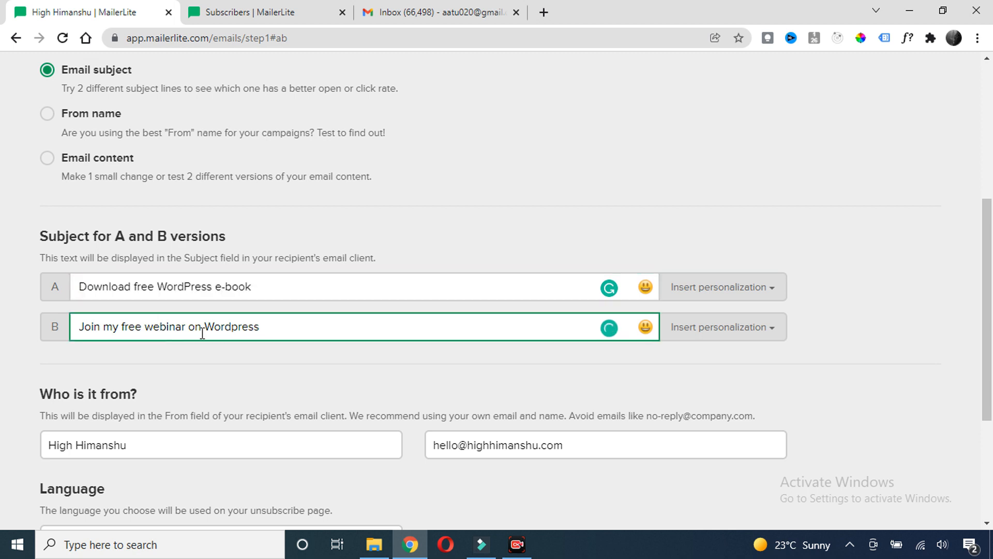
drag(262, 326, 45, 327)
click(196, 348)
mouse_move(229, 326)
click(240, 351)
Recheck both subject lines, glance at the Gmail inbox, and return to MailerLite
drag(257, 289, 102, 287)
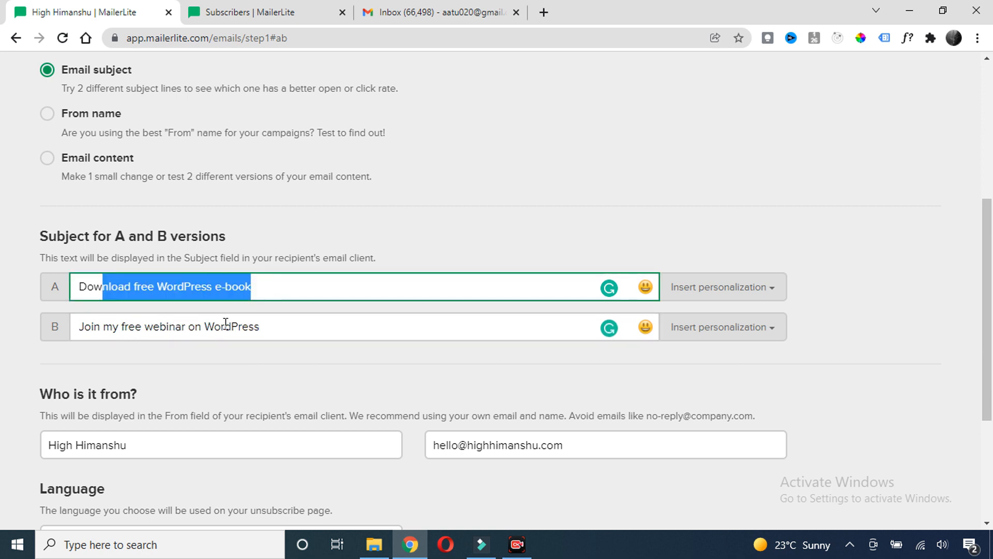
click(238, 327)
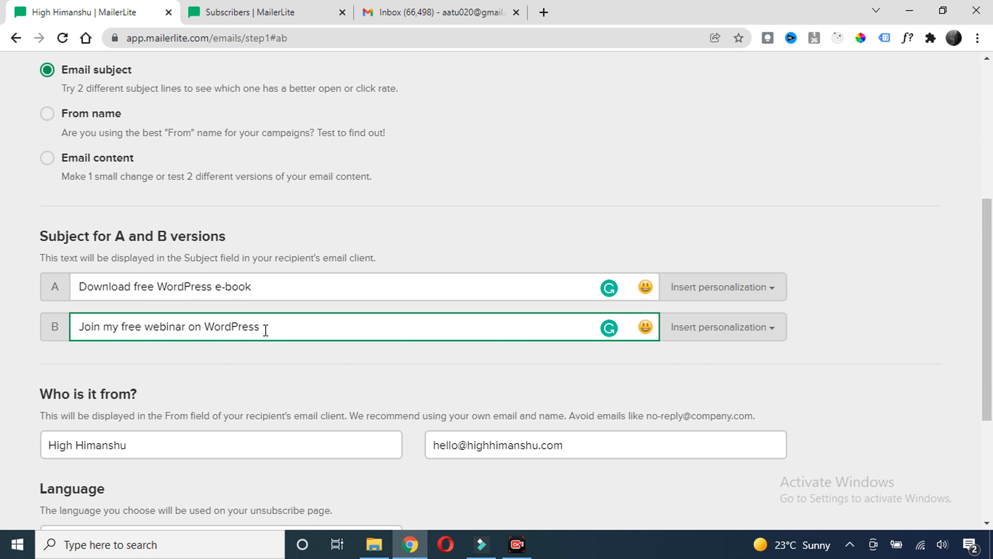
drag(265, 329, 78, 327)
click(190, 354)
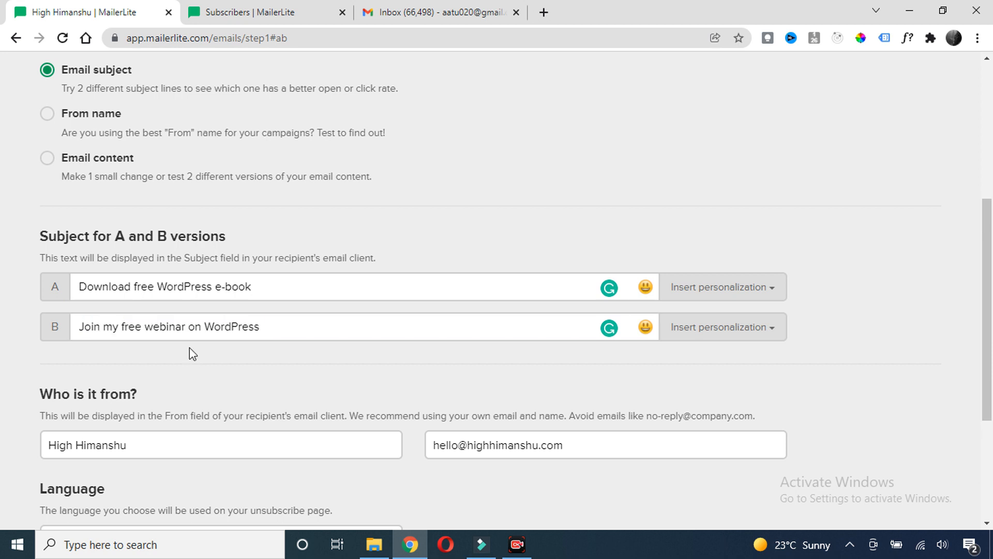
scroll(228, 323, down, 1)
scroll(224, 326, up, 2)
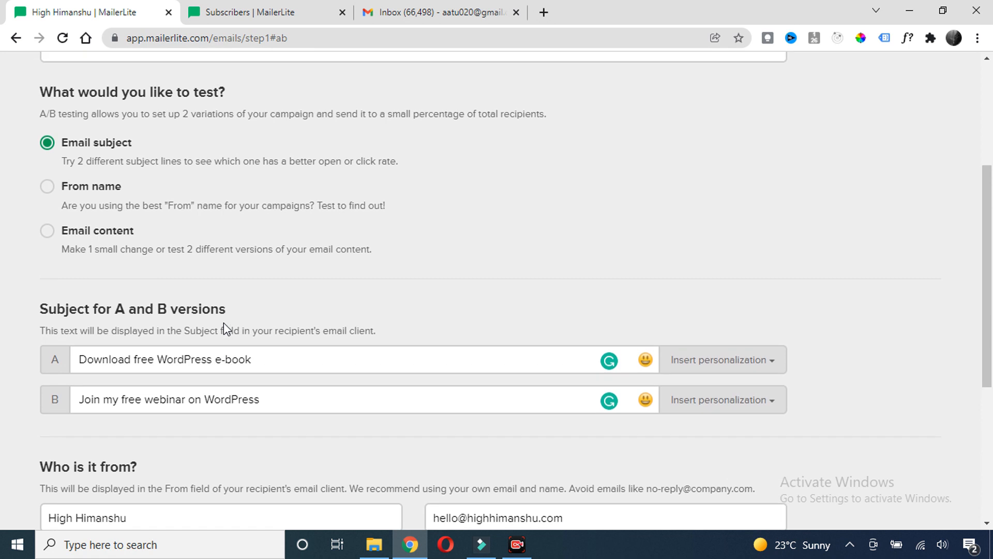
scroll(220, 280, down, 3)
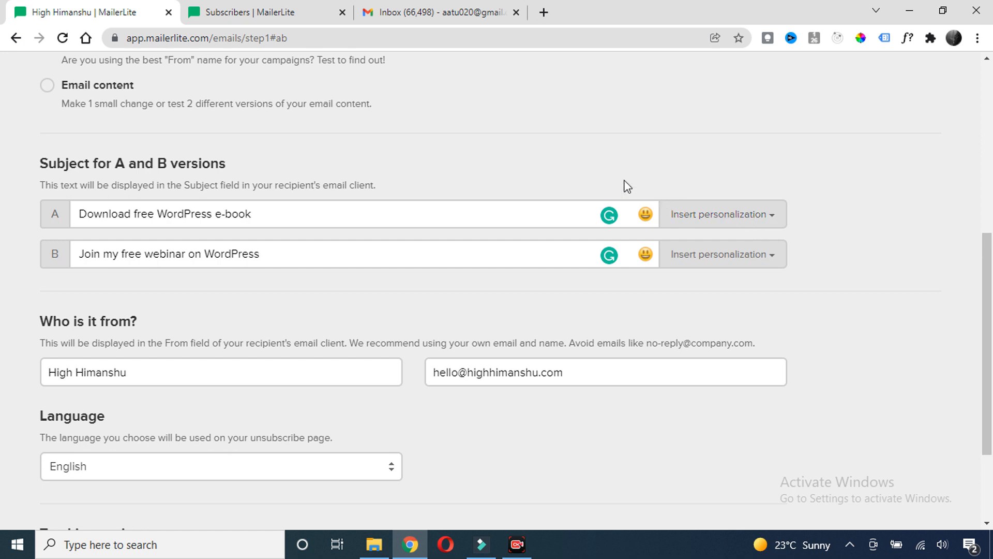
click(437, 13)
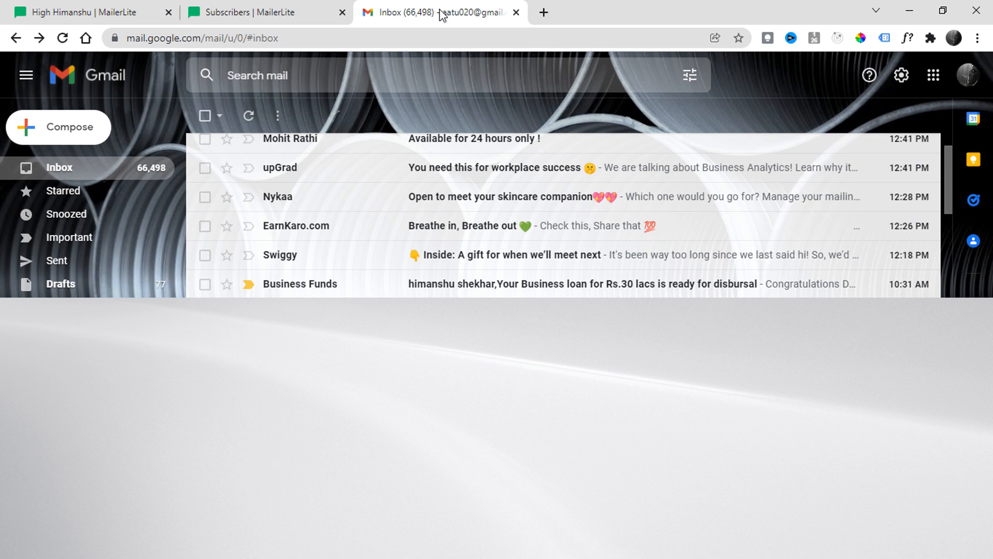
scroll(453, 243, down, 2)
scroll(463, 287, up, 2)
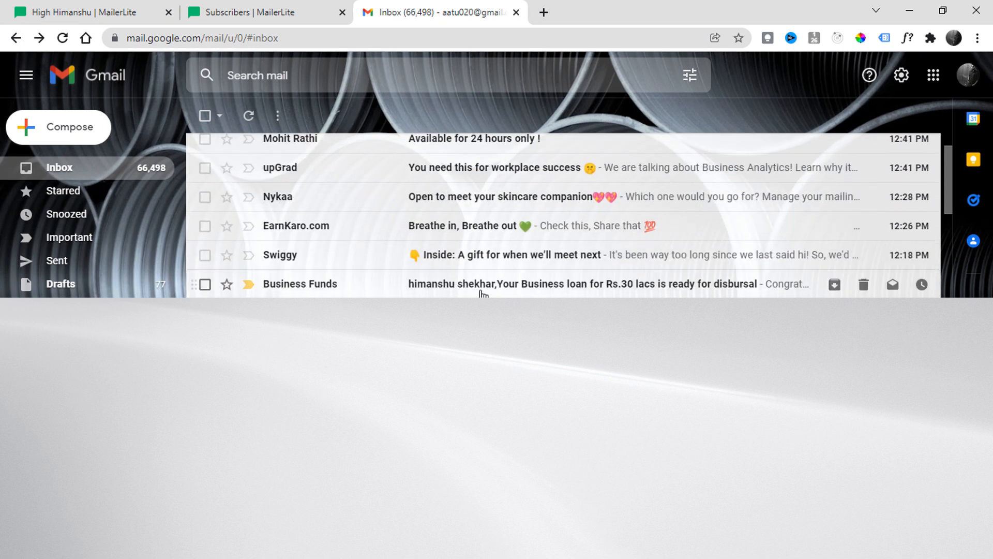
click(65, 12)
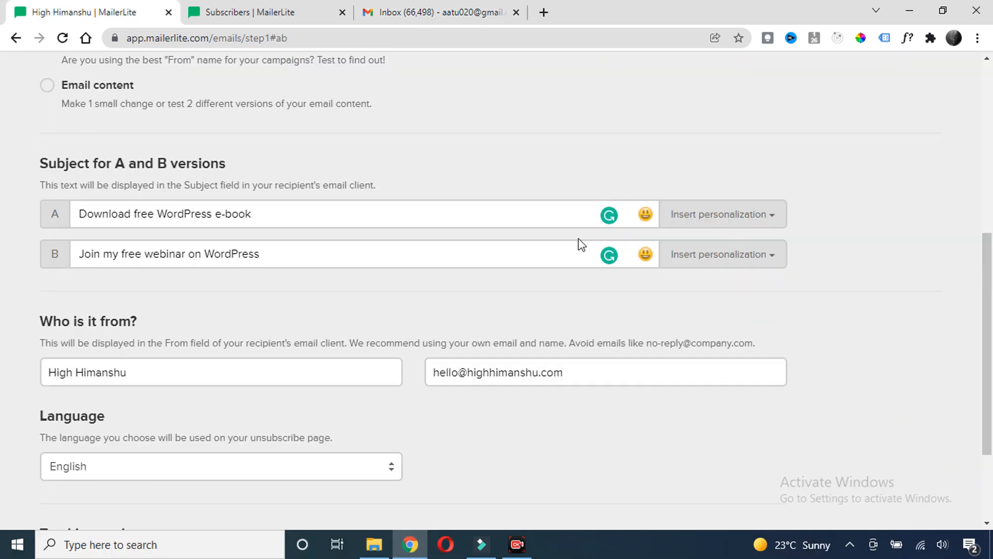
Insert the {$name} personalization tag followed by a comma into subject A
click(709, 214)
click(725, 214)
click(724, 213)
click(708, 263)
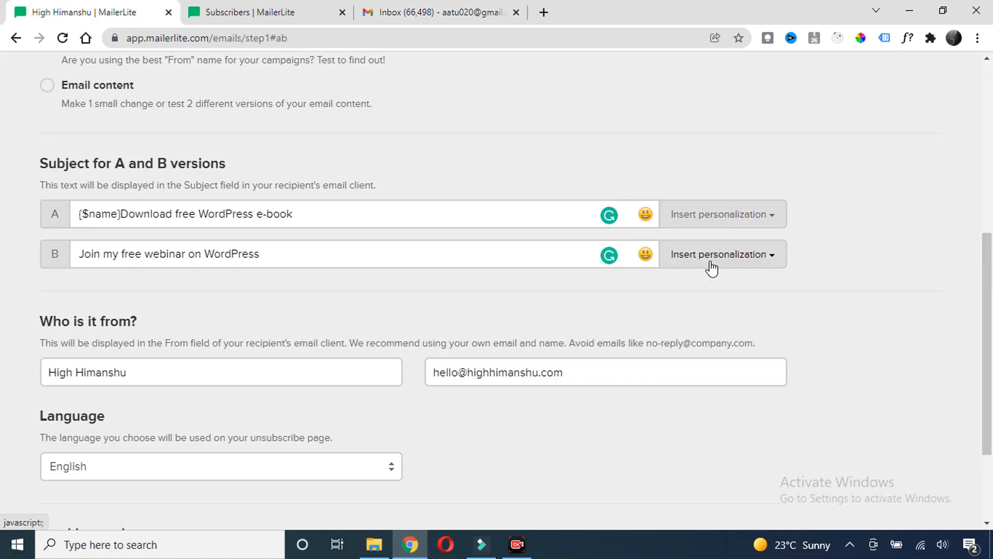
click(120, 213)
text(,)
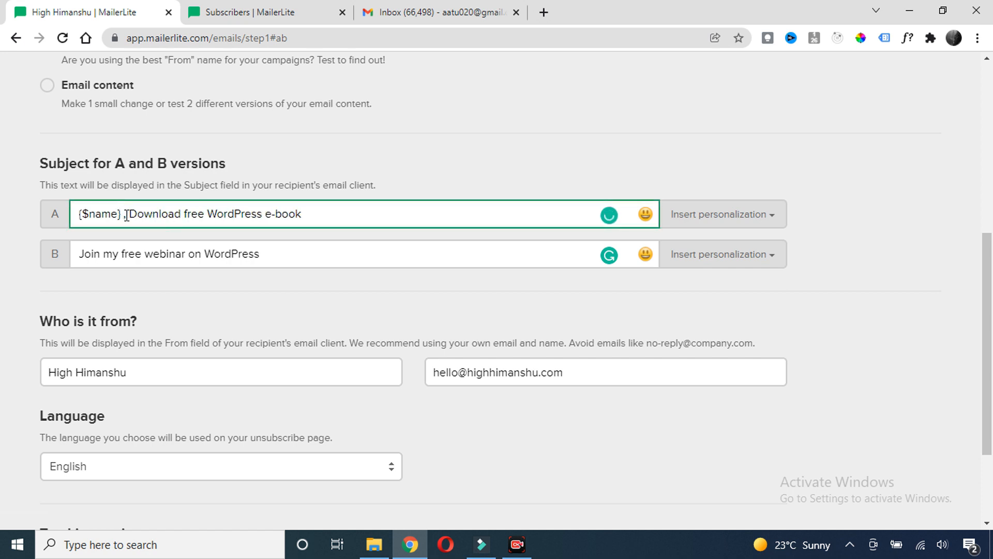
double_click(111, 213)
drag(129, 213, 299, 214)
click(324, 209)
drag(119, 213, 76, 227)
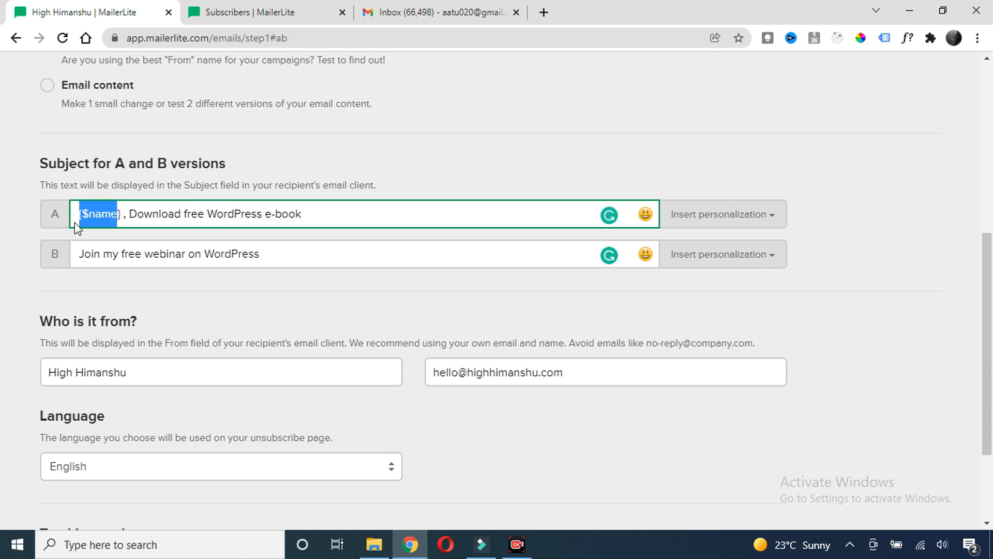
drag(130, 213, 286, 213)
Add the {$name} tag to subject B and proceed to the email content step
click(284, 249)
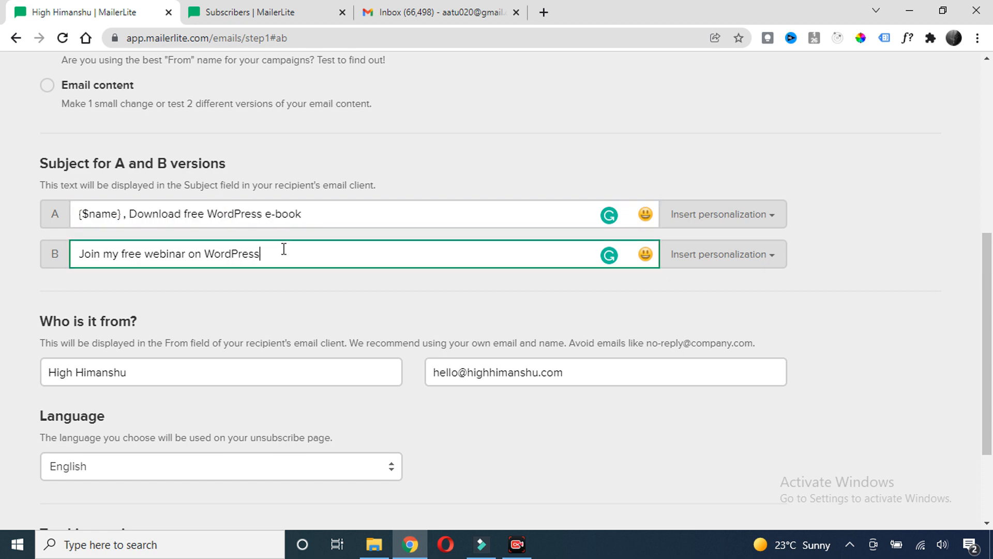
drag(124, 213, 57, 215)
click(194, 243)
click(722, 254)
click(709, 304)
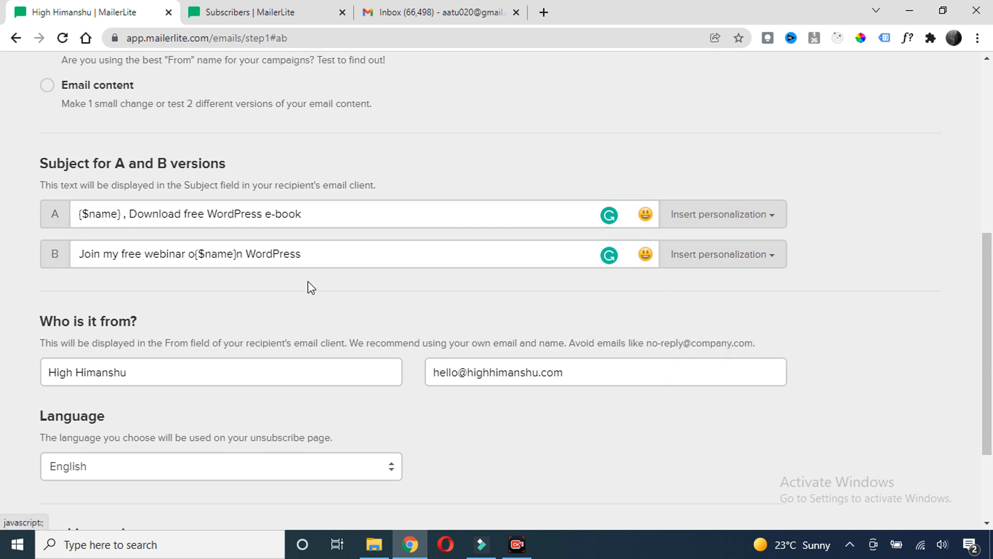
drag(239, 256, 196, 257)
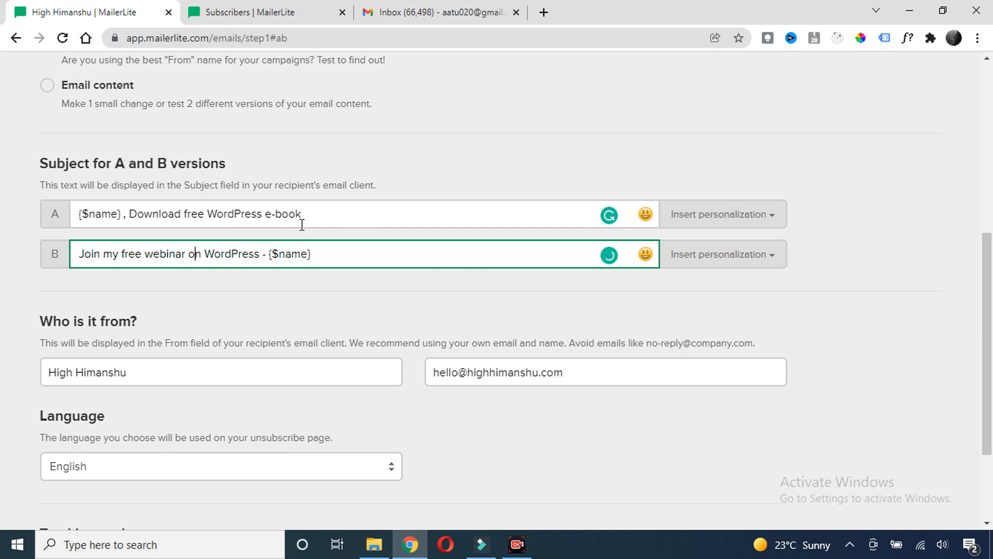
drag(326, 264, 52, 215)
click(315, 215)
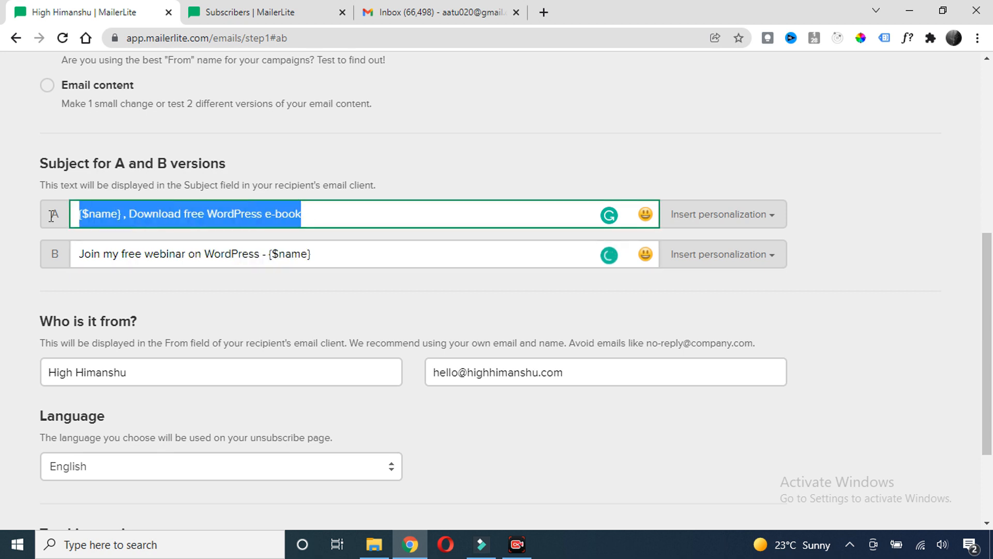
click(191, 214)
scroll(191, 214, down, 3)
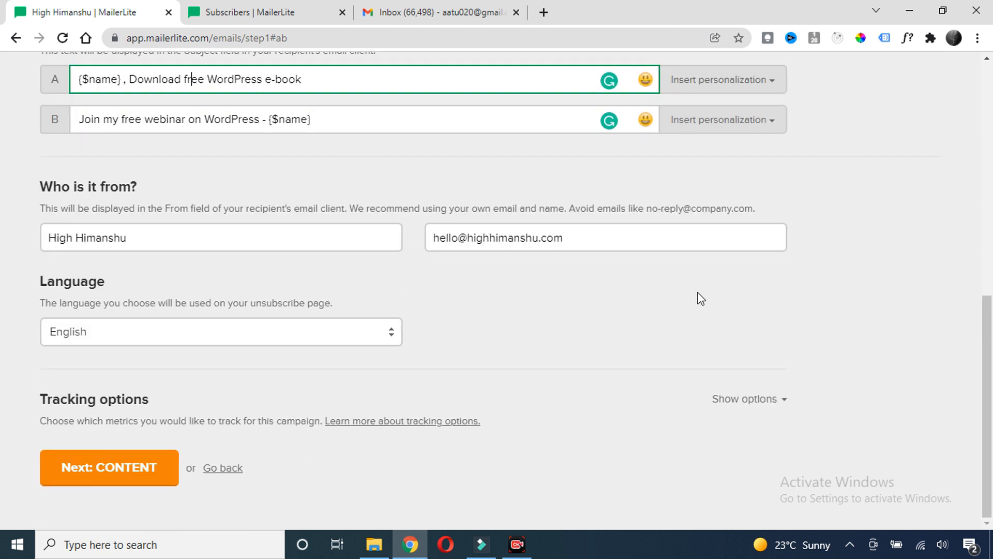
click(121, 471)
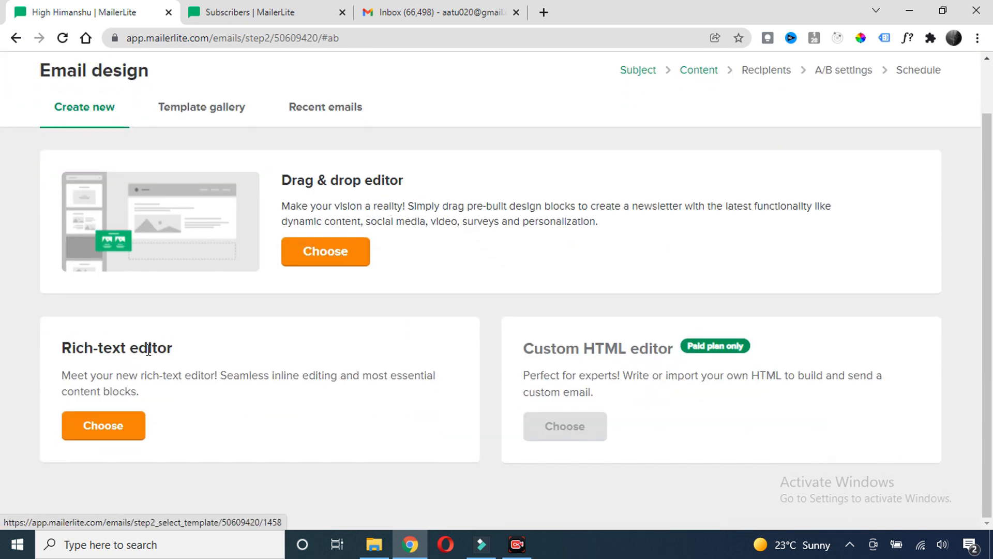
Pick the Drag & drop editor for the email design
drag(179, 349, 44, 357)
click(222, 351)
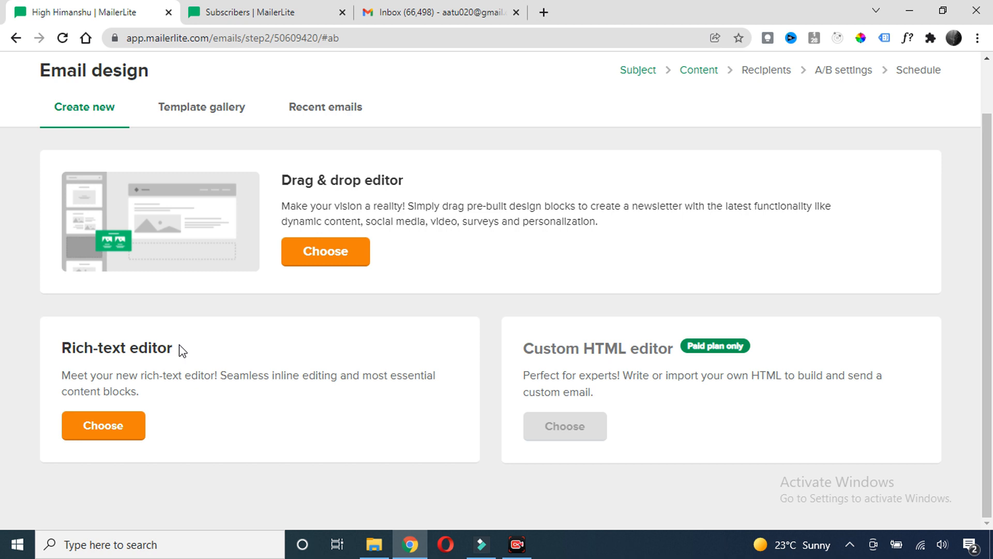
drag(174, 348, 76, 347)
click(194, 352)
click(331, 251)
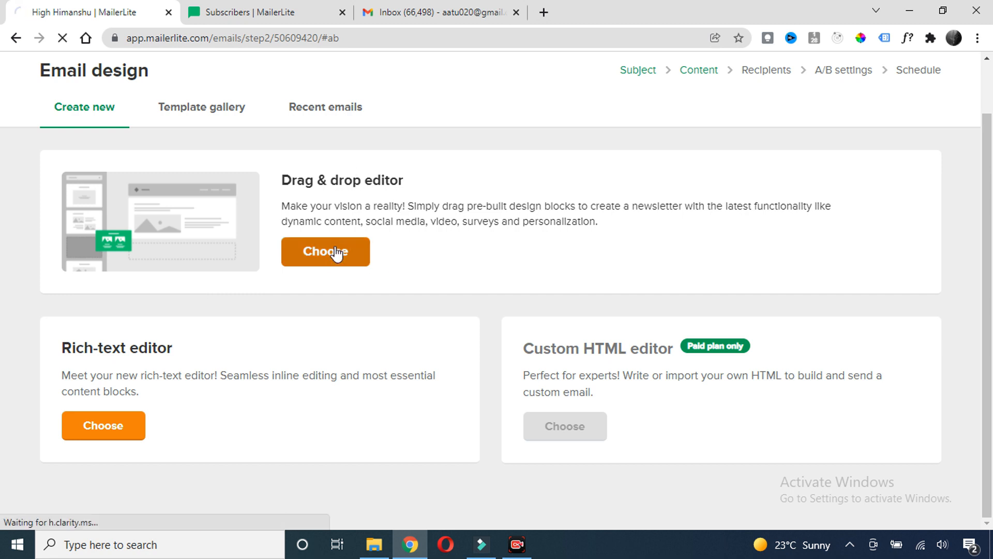
Delete the Helpful links block from the email template
scroll(437, 207, down, 10)
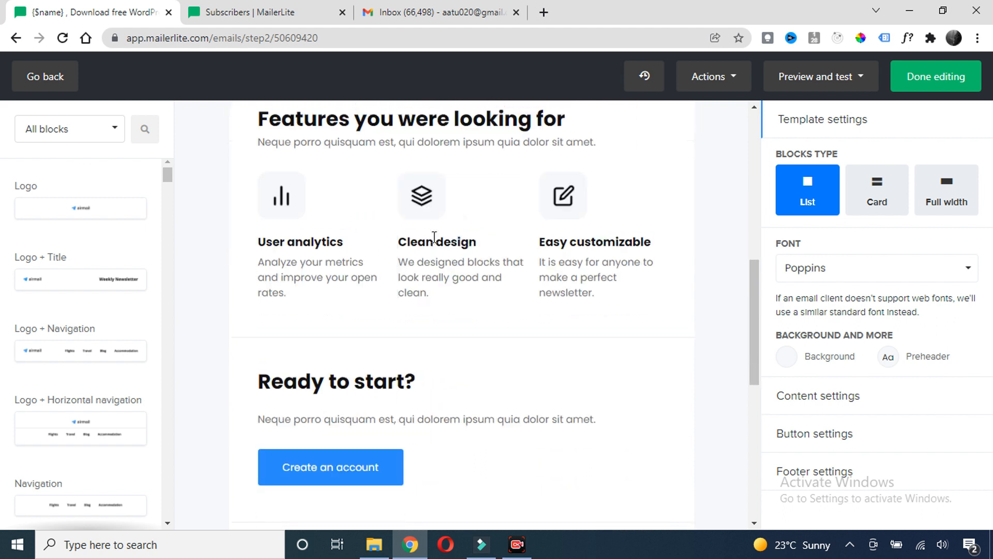
scroll(436, 320, down, 6)
scroll(435, 320, up, 15)
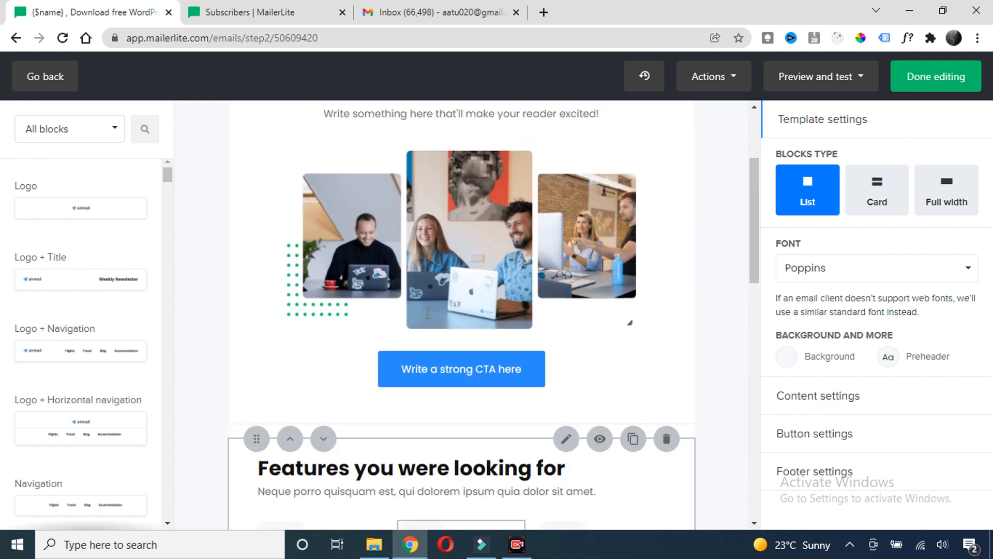
scroll(459, 184, down, 3)
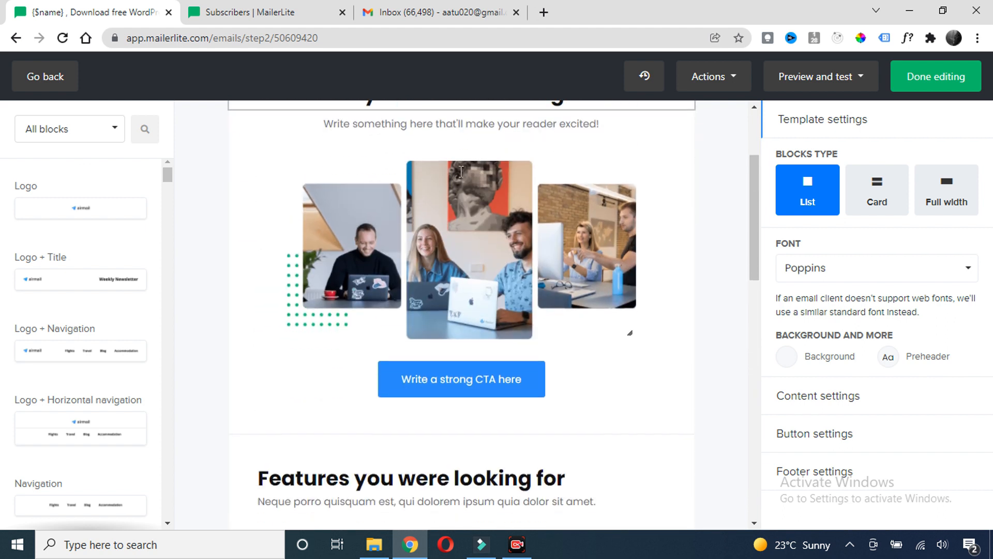
scroll(459, 184, up, 5)
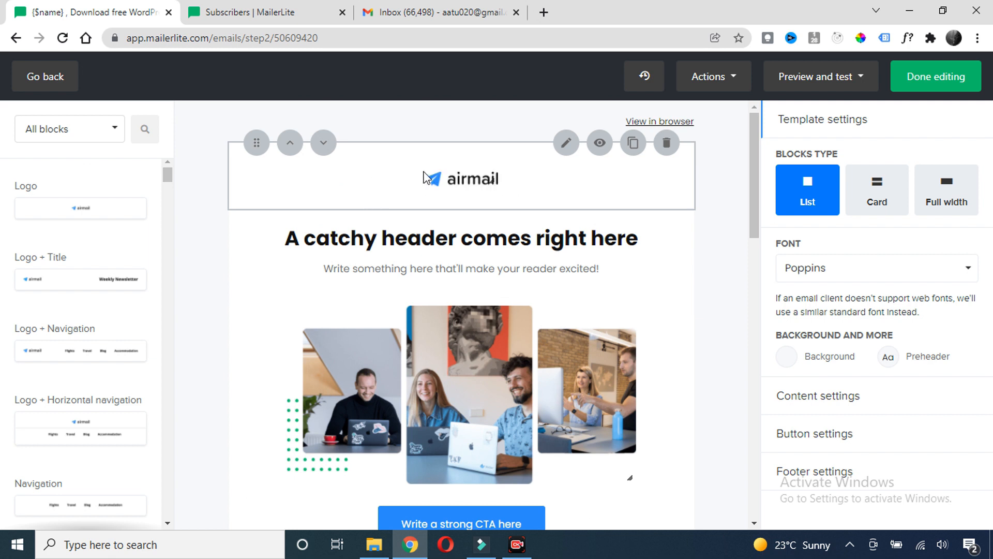
click(424, 177)
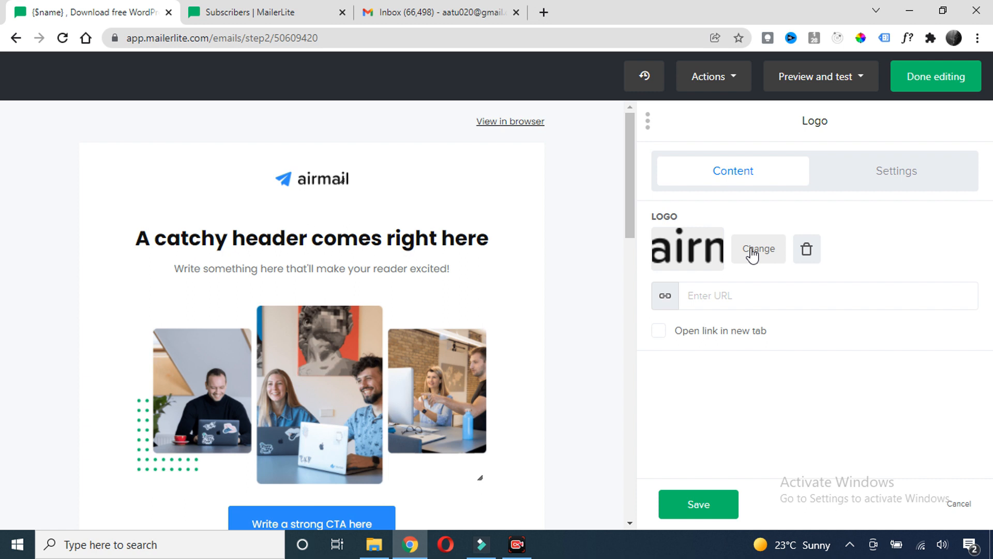
scroll(365, 197, down, 8)
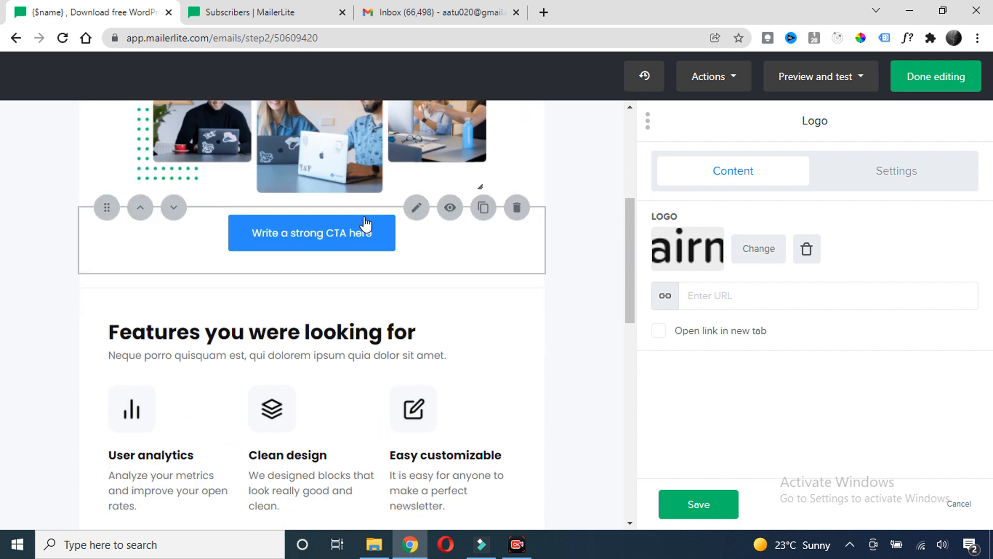
scroll(329, 246, down, 7)
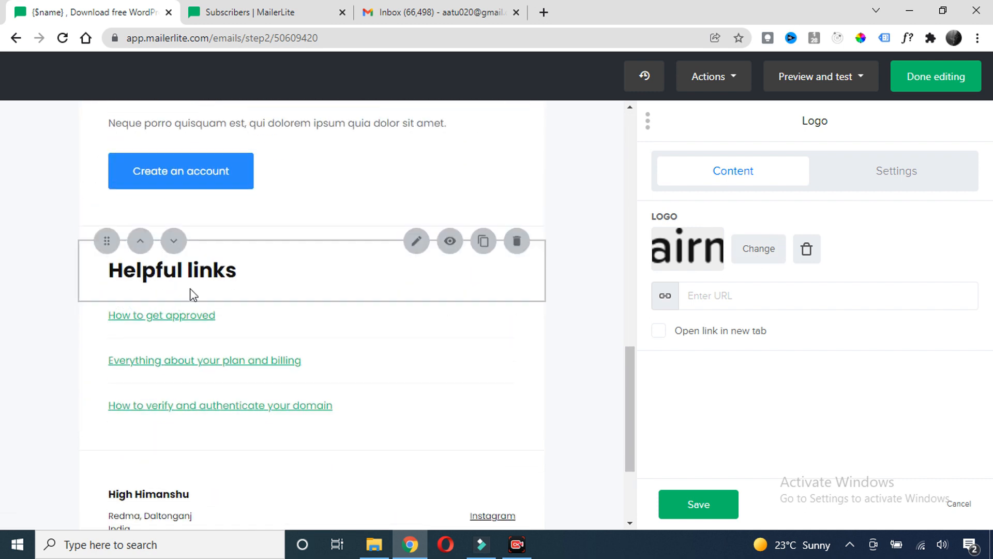
click(516, 241)
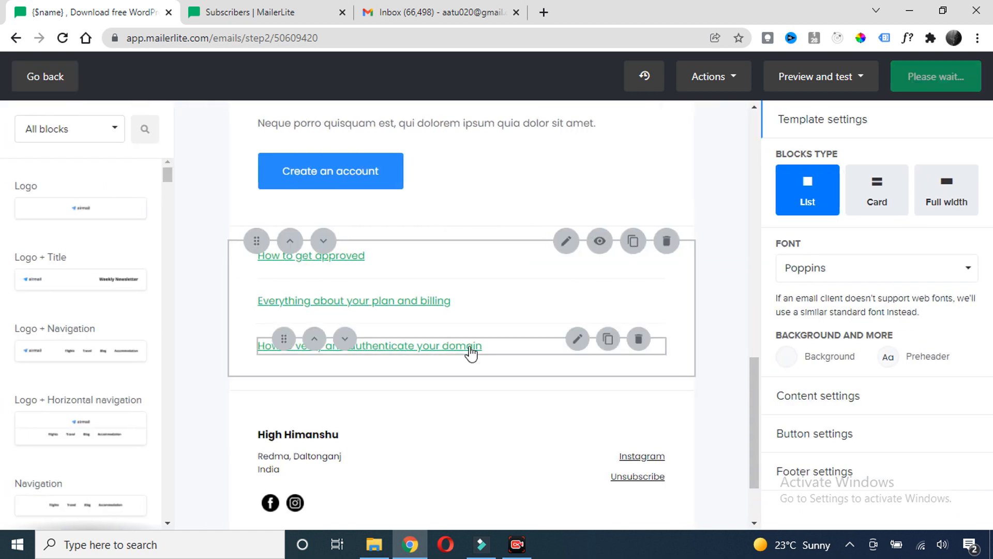
scroll(448, 344, up, 5)
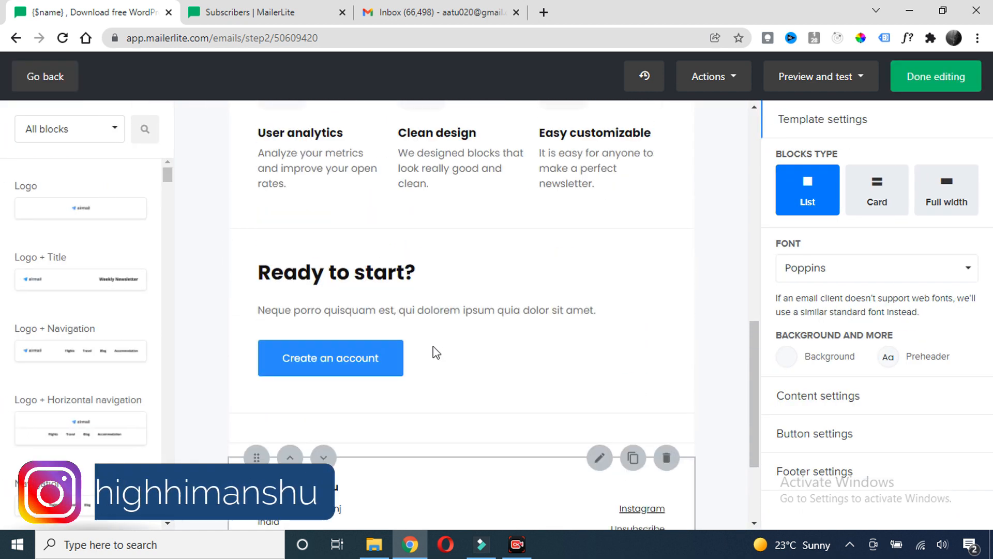
scroll(362, 302, up, 6)
scroll(515, 196, down, 1)
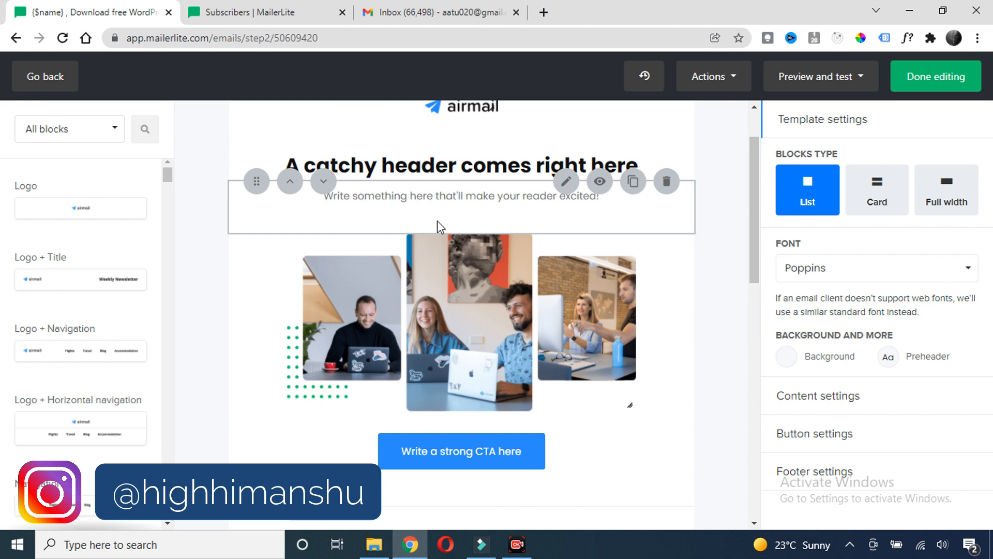
Set the email background colour to teal #20c997
click(785, 356)
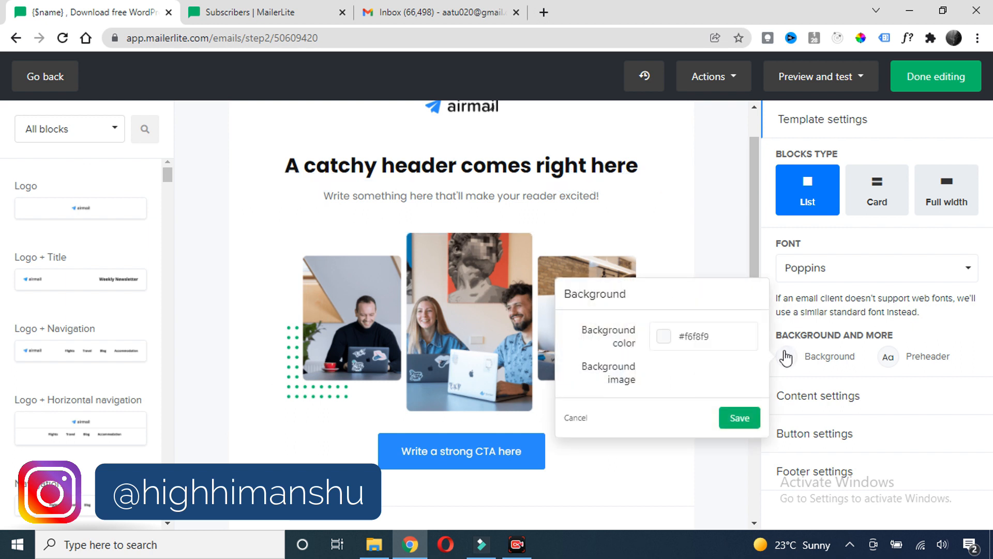
click(662, 337)
click(680, 383)
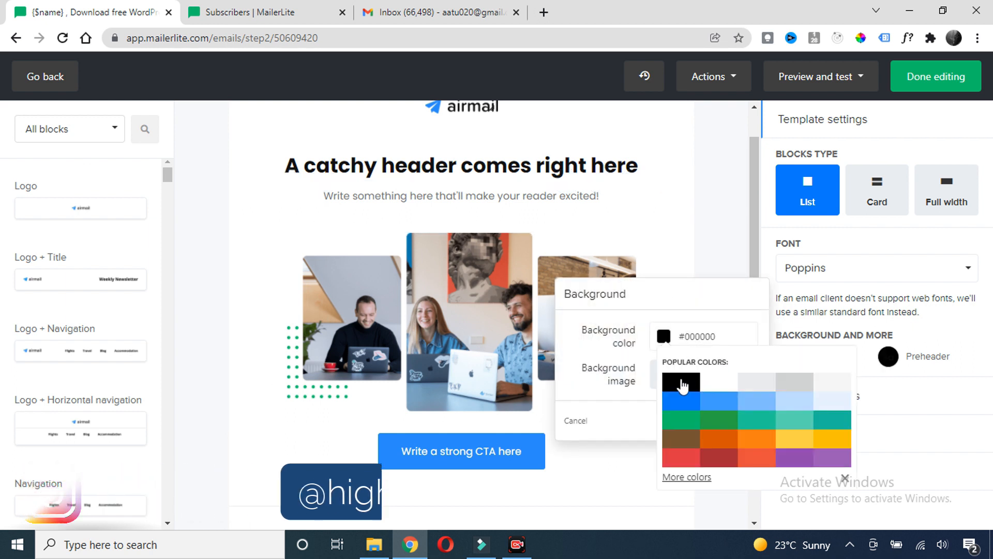
click(748, 418)
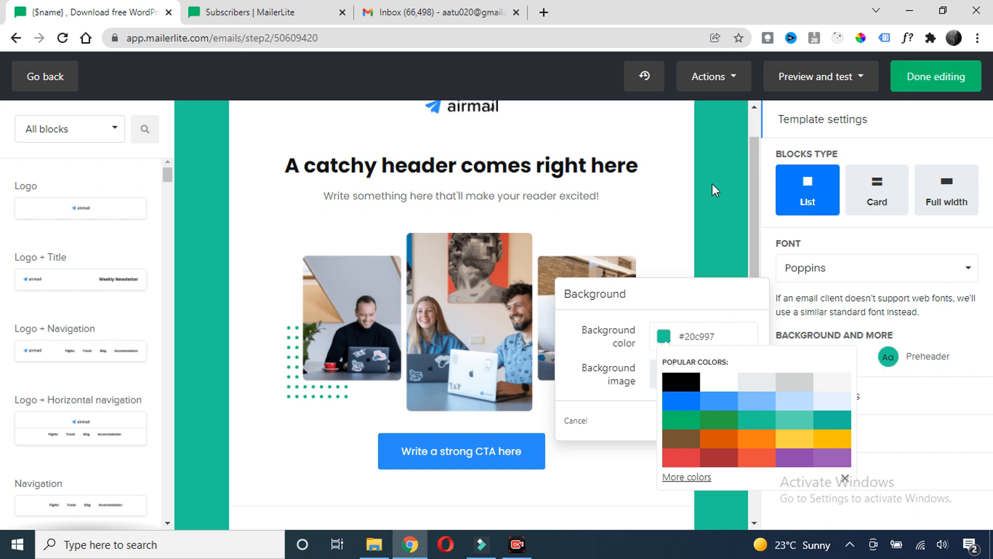
click(712, 183)
scroll(559, 198, down, 1)
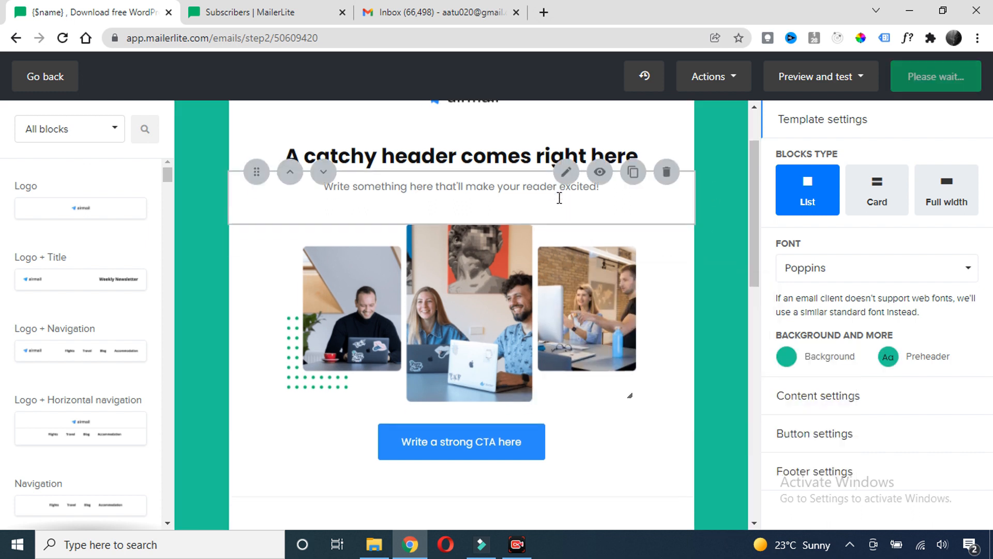
scroll(559, 198, up, 2)
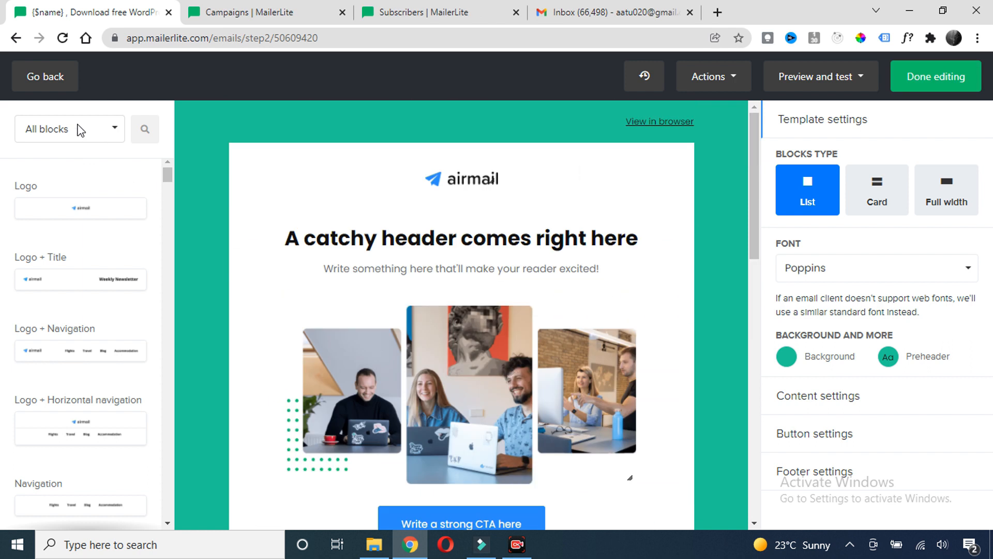
Add a Logo + Title header block above the airmail logo
click(107, 132)
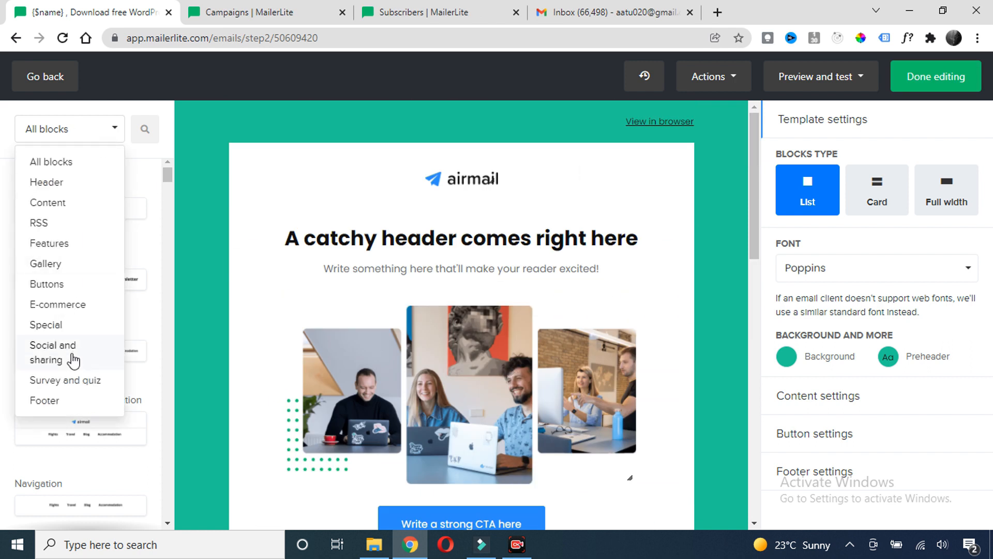
scroll(61, 290, down, 1)
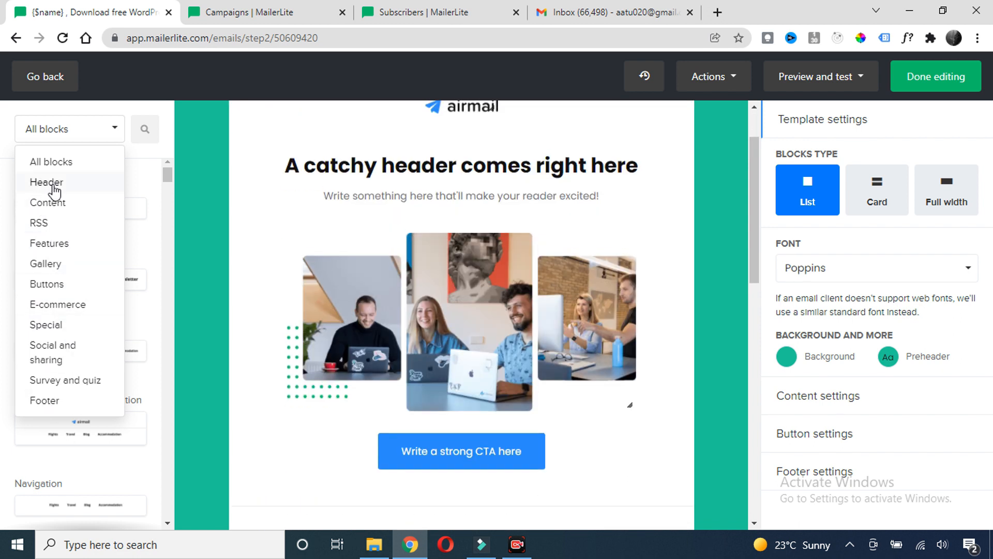
click(49, 184)
scroll(347, 227, up, 2)
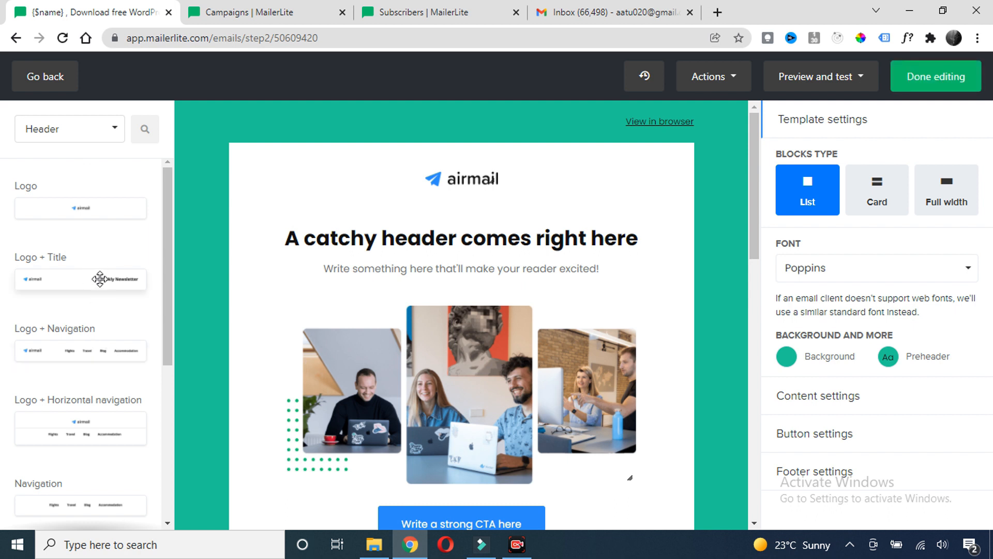
drag(75, 279, 402, 157)
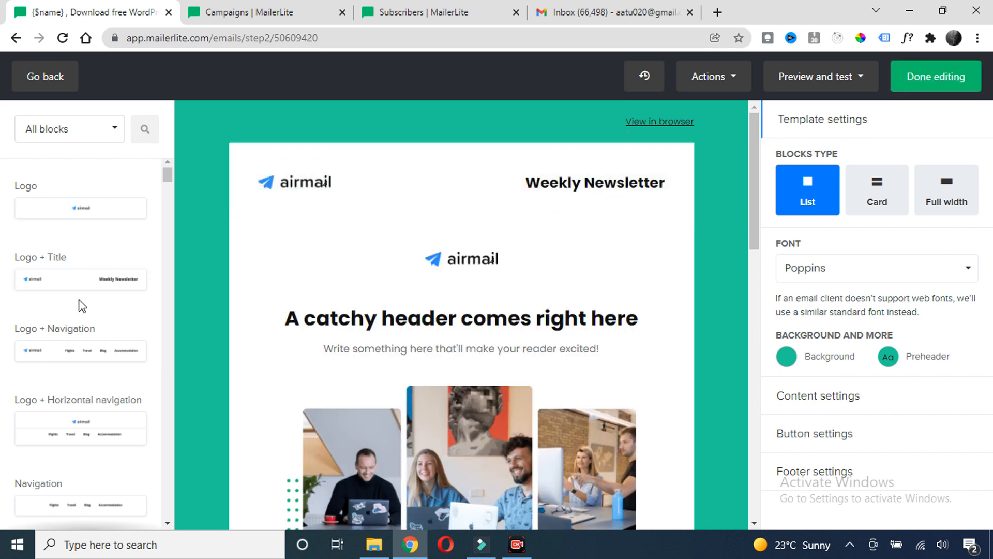
scroll(408, 434, down, 15)
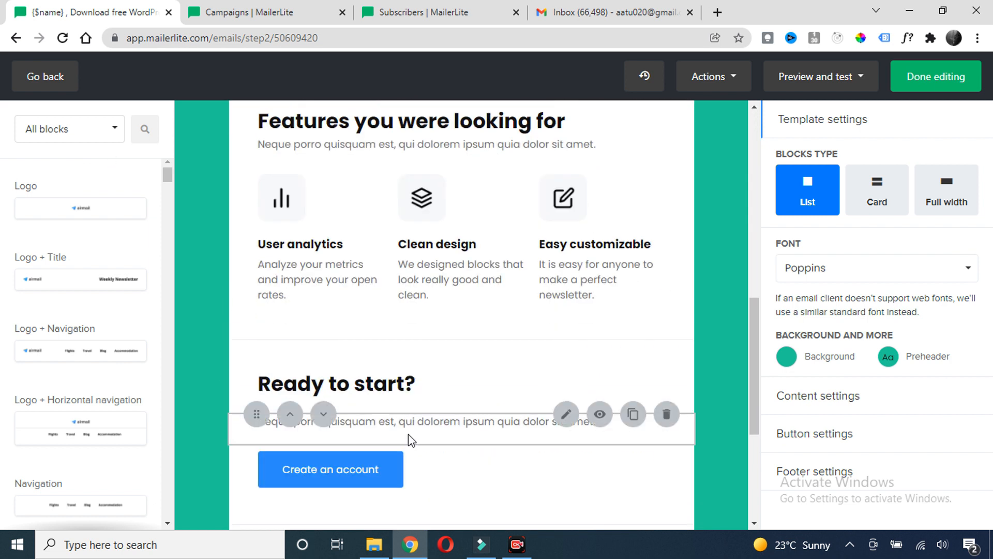
scroll(405, 419, up, 7)
Place a three-question Accordion block above the Features section and save its settings
click(99, 137)
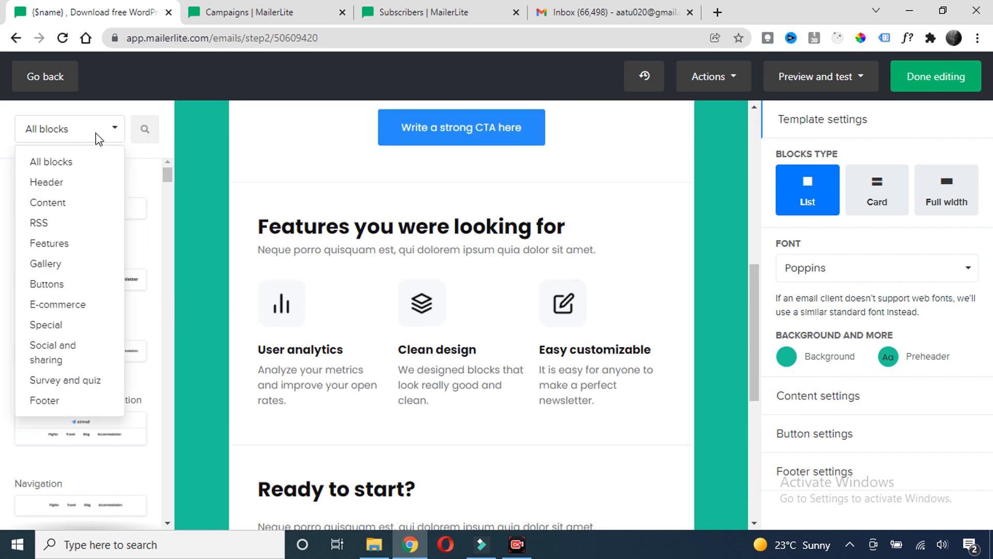
click(75, 330)
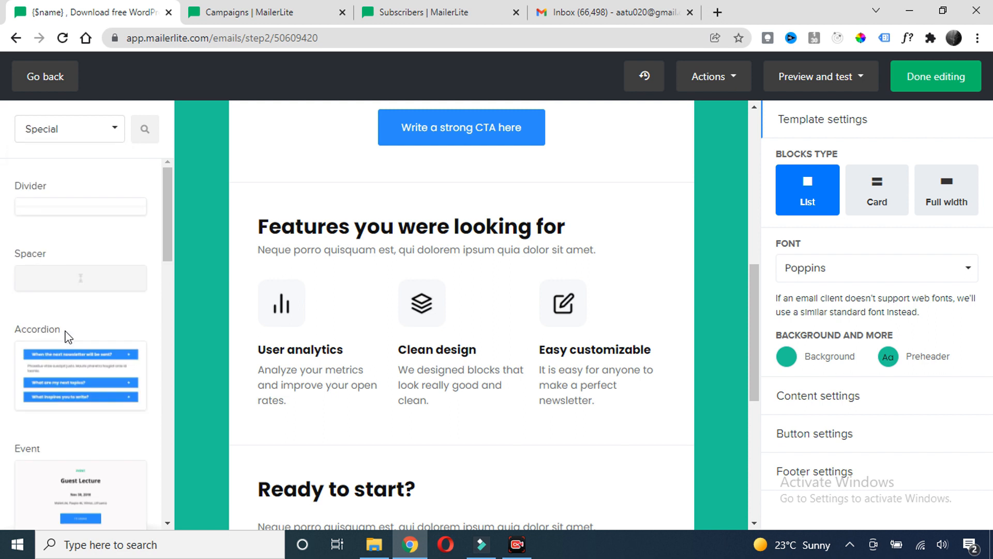
scroll(158, 275, down, 1)
scroll(158, 275, down, 1)
drag(60, 226, 427, 205)
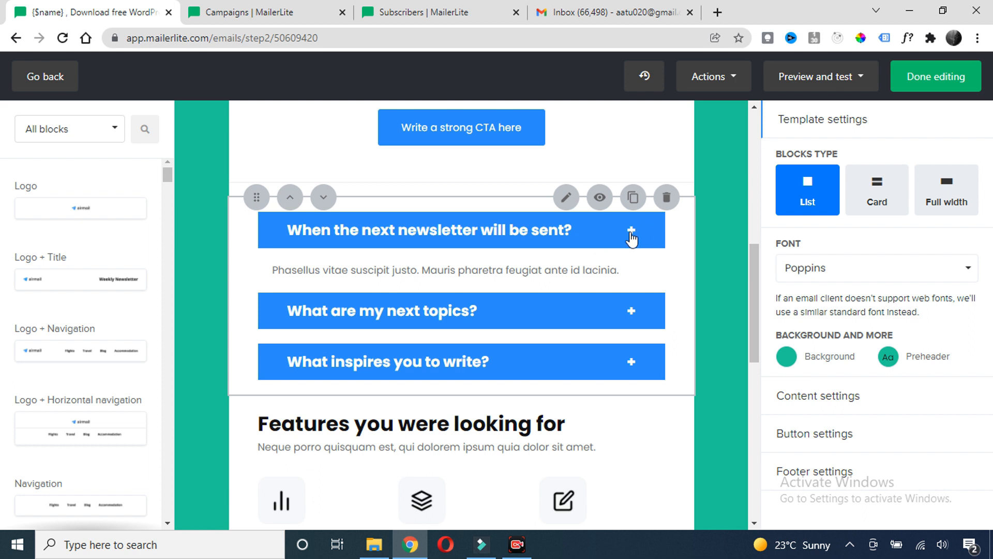
click(631, 232)
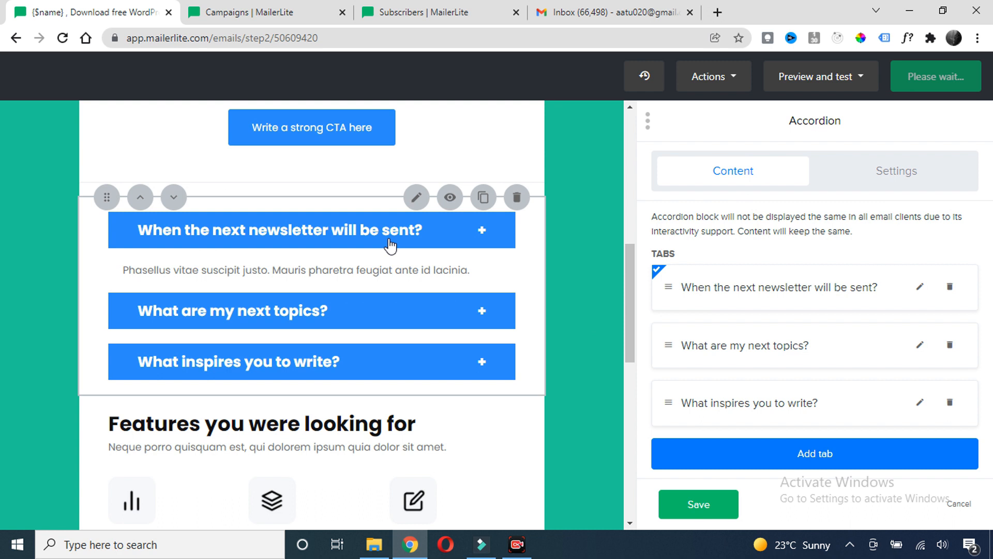
scroll(381, 244, up, 3)
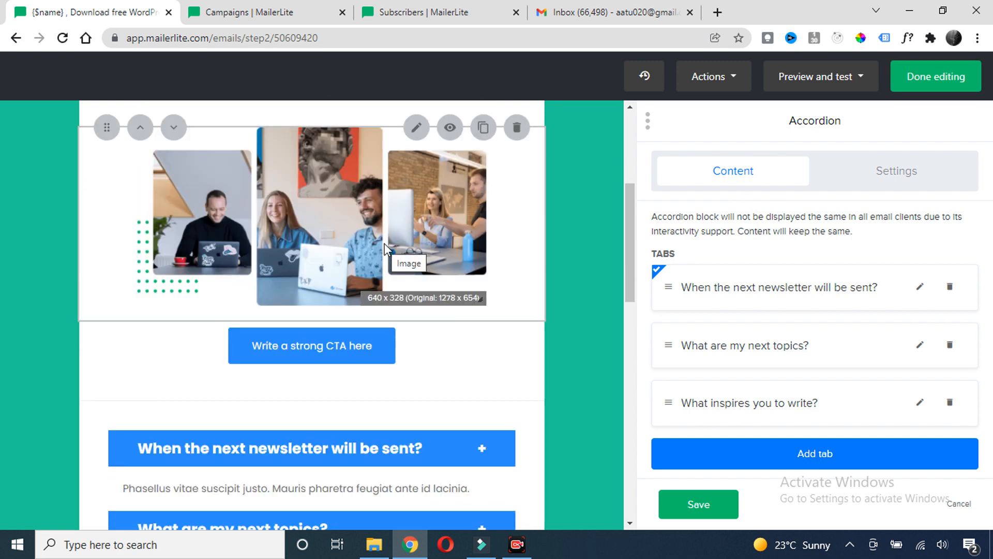
scroll(384, 243, up, 5)
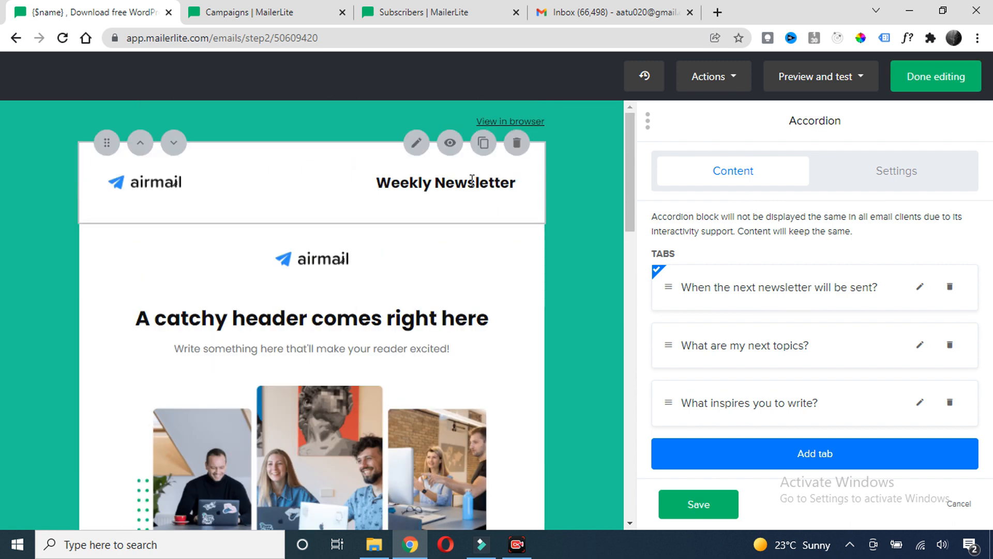
scroll(476, 178, down, 3)
scroll(475, 192, up, 3)
click(696, 504)
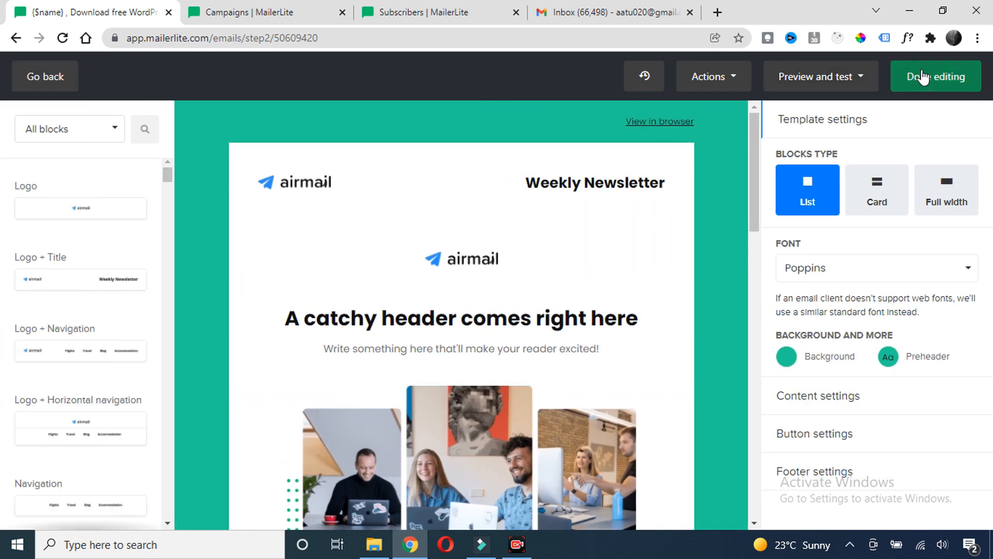
Finish editing the email content and review the recipients page
click(937, 85)
scroll(334, 246, down, 3)
scroll(333, 243, down, 1)
scroll(326, 237, up, 3)
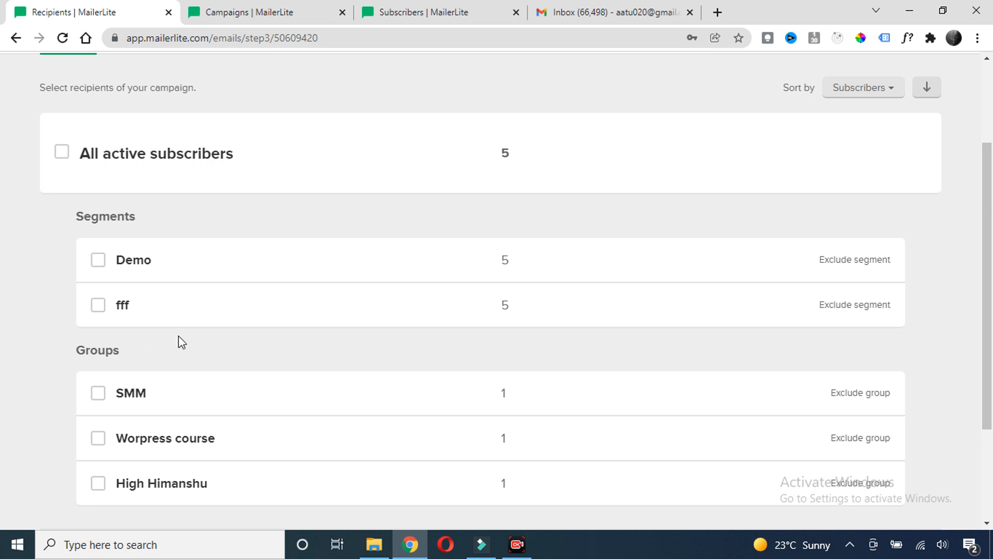
scroll(197, 315, up, 3)
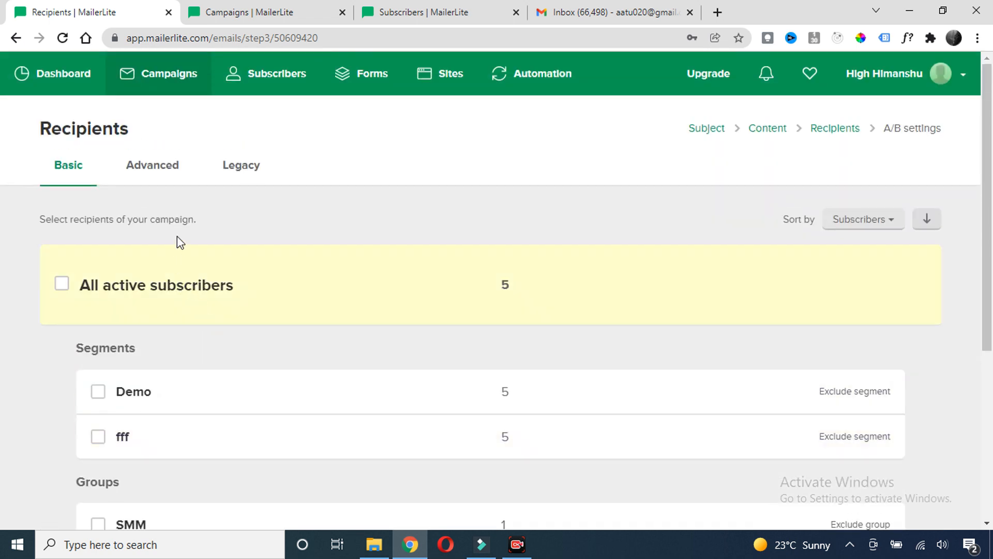
scroll(258, 202, down, 3)
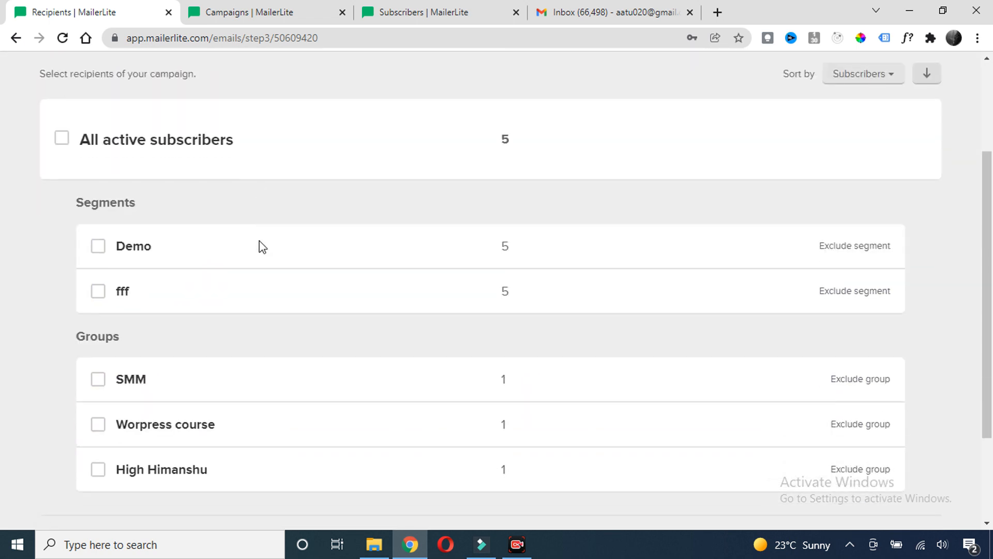
scroll(212, 310, up, 3)
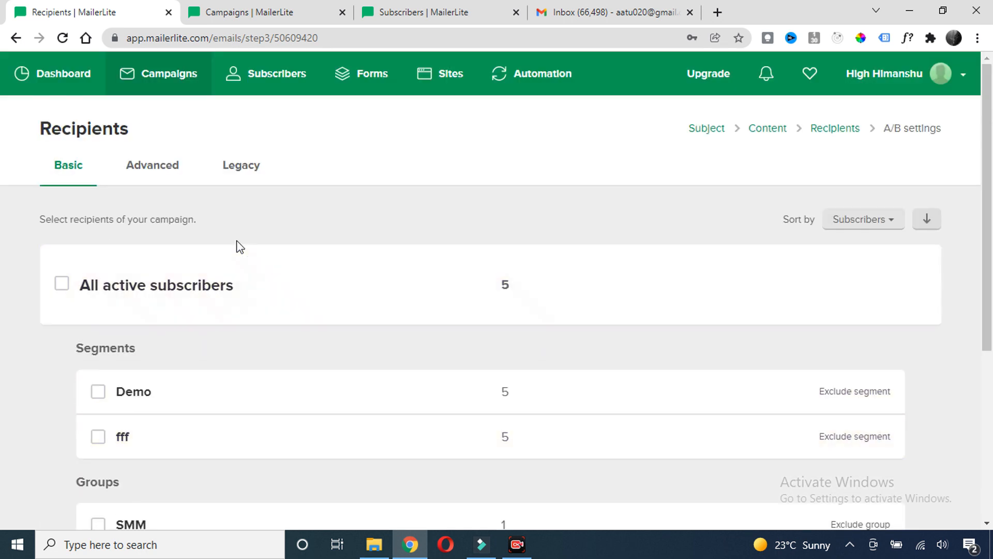
Address the campaign to All active subscribers (5 recipients) and continue to A/B settings
click(152, 166)
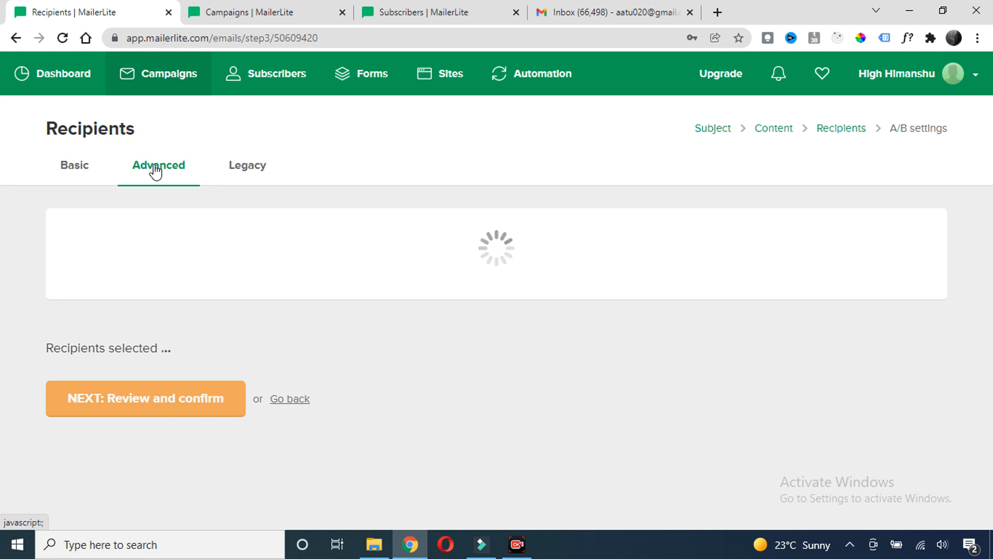
click(225, 247)
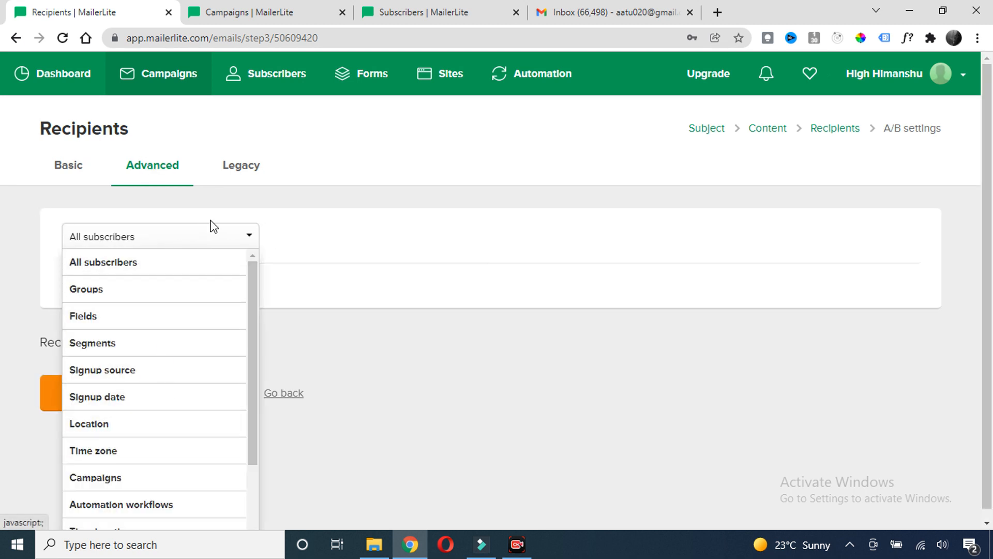
click(233, 240)
click(237, 240)
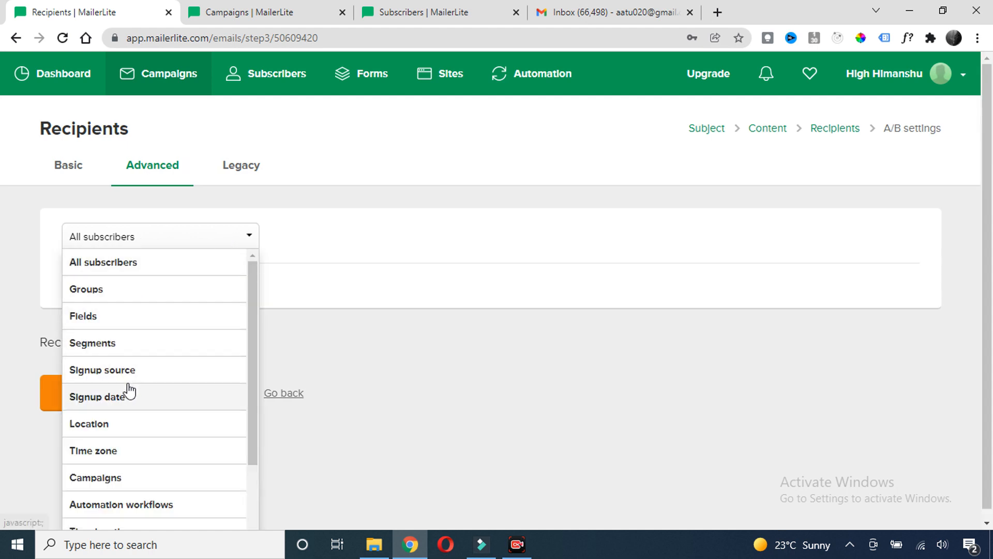
click(303, 290)
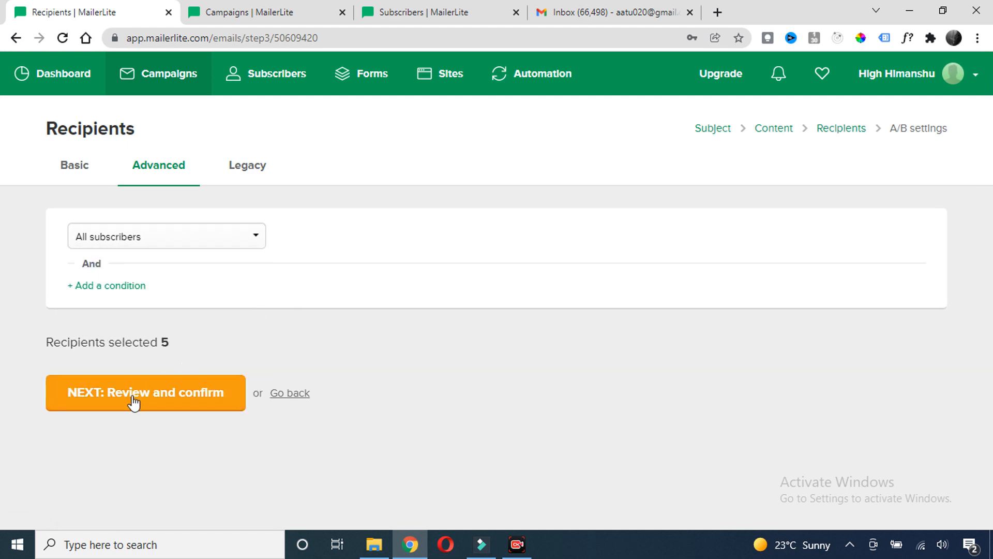
click(72, 167)
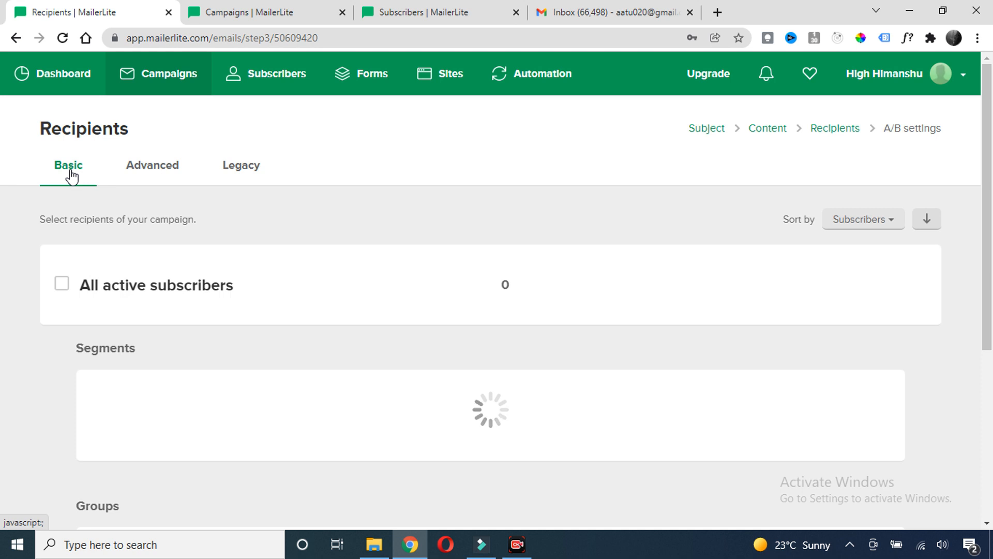
scroll(206, 256, down, 2)
click(63, 215)
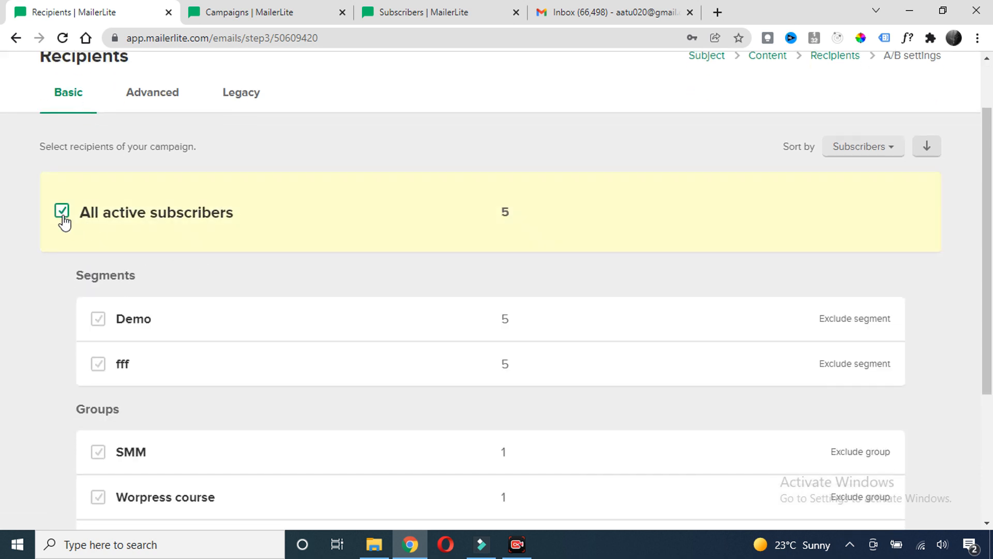
scroll(808, 275, up, 2)
scroll(737, 449, down, 5)
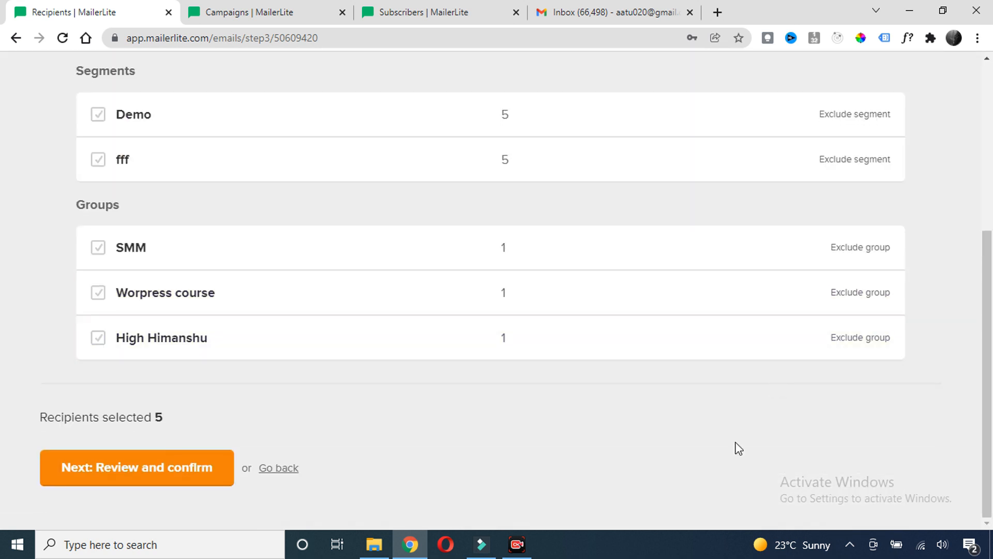
click(155, 474)
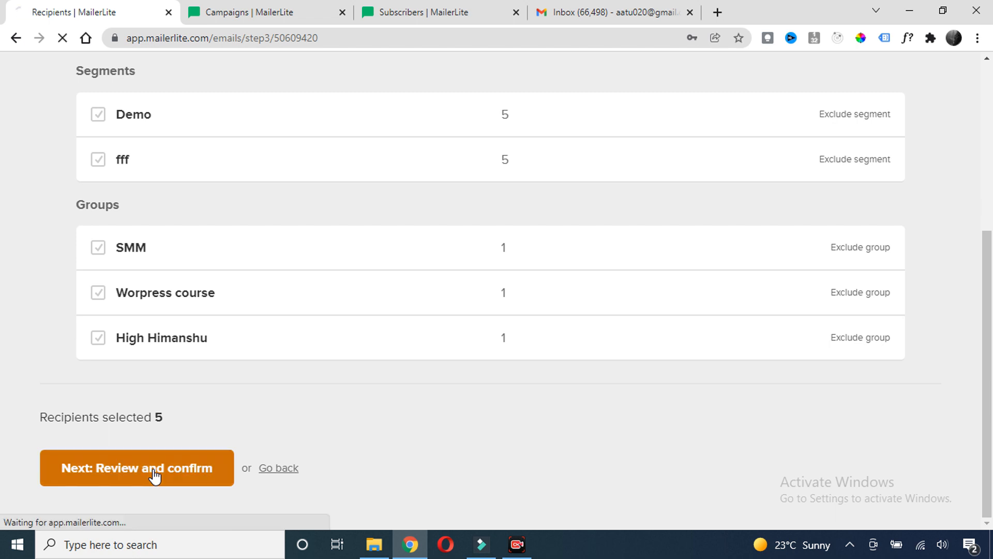
Adjust the A/B split to 25/25/50 and pick the winner by opens after 1 day
drag(93, 129, 48, 130)
click(35, 128)
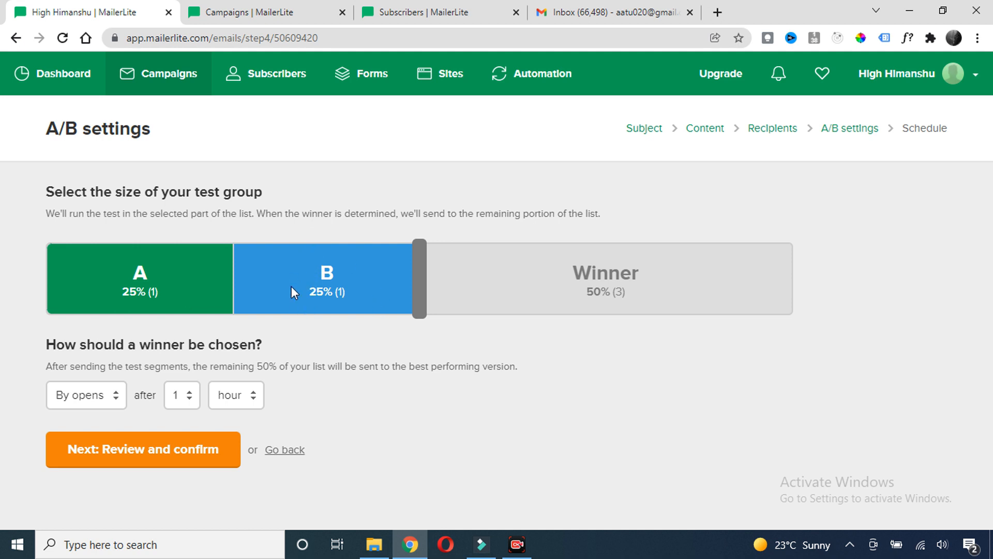
drag(185, 344, 243, 346)
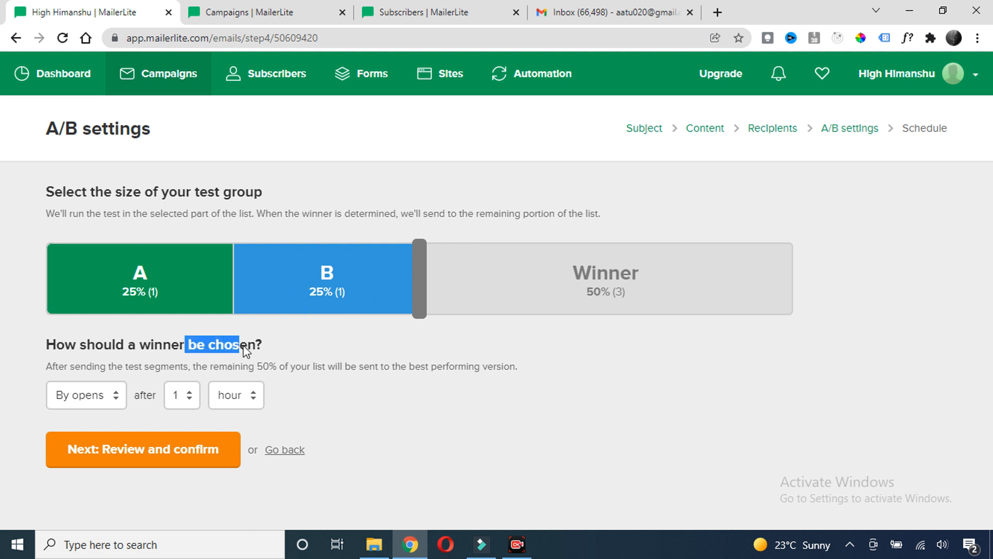
click(279, 340)
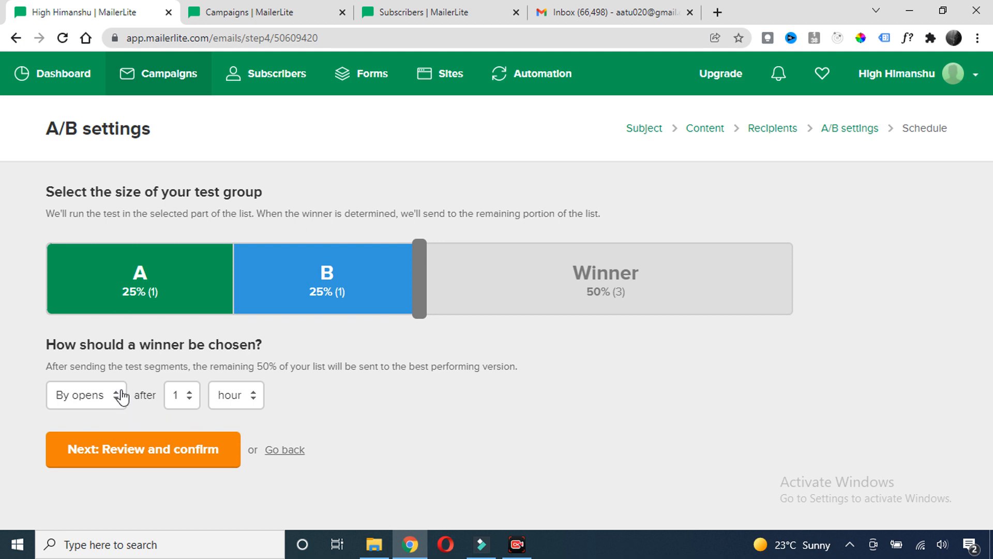
click(107, 398)
click(86, 417)
click(236, 397)
click(223, 428)
Go to Review and confirm and send a test email from the Content section
click(175, 458)
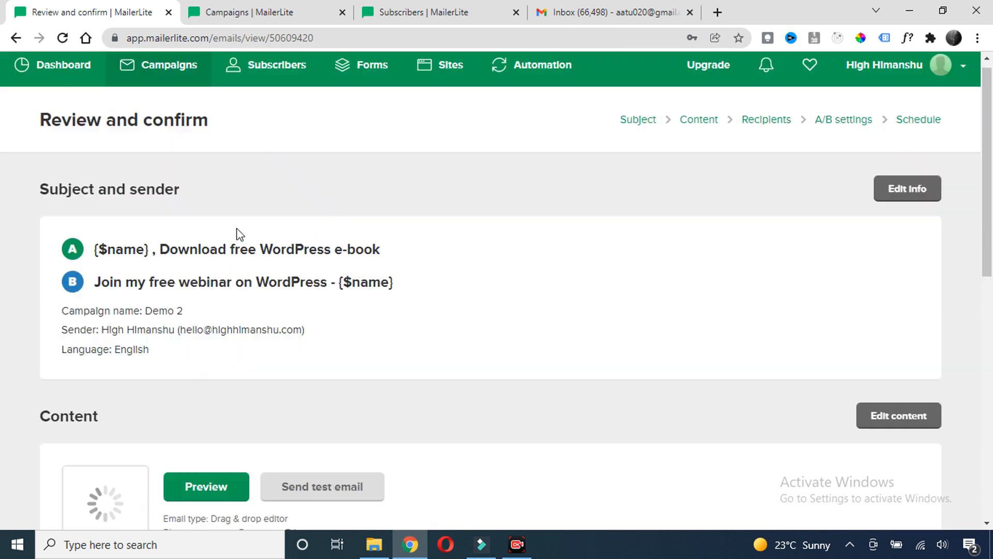
scroll(234, 229, down, 2)
scroll(274, 216, down, 1)
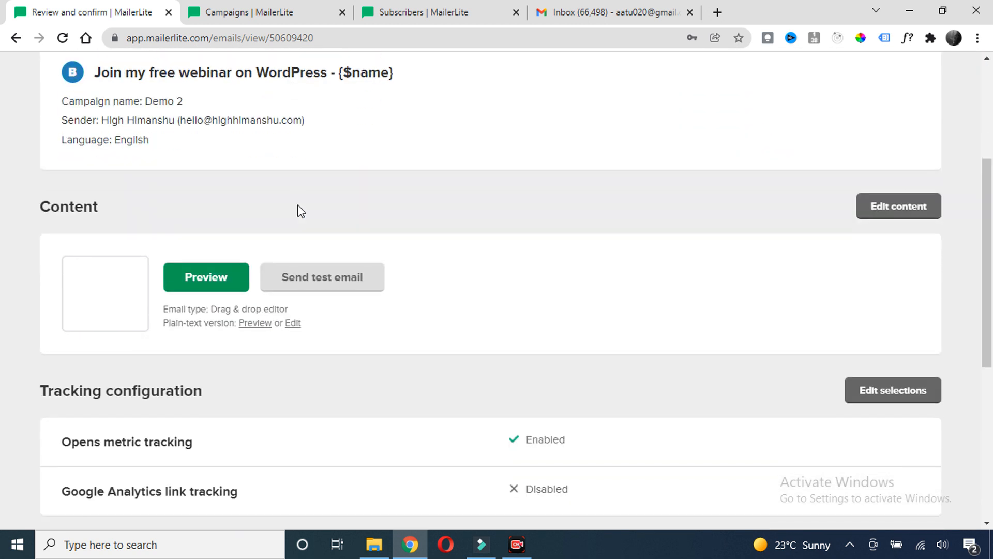
scroll(303, 210, down, 1)
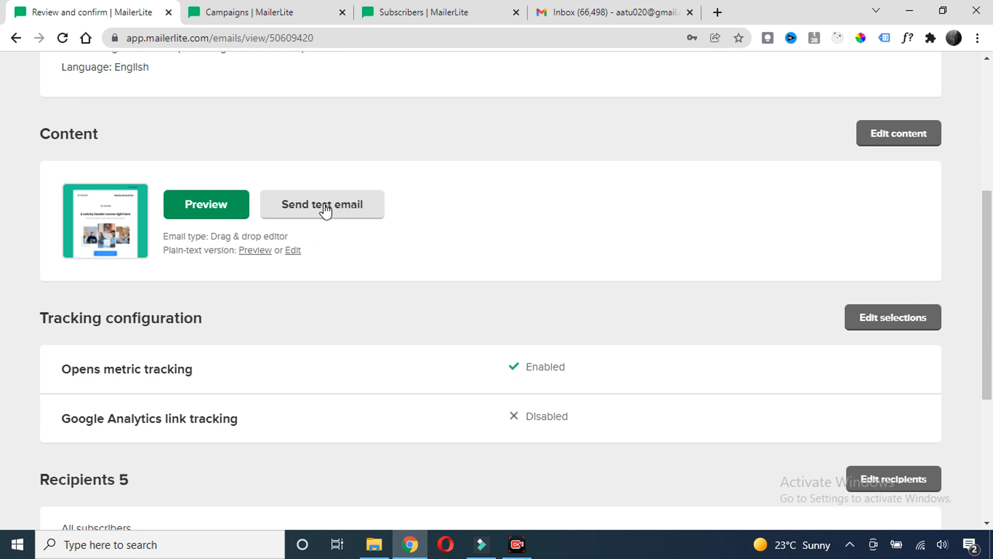
click(325, 217)
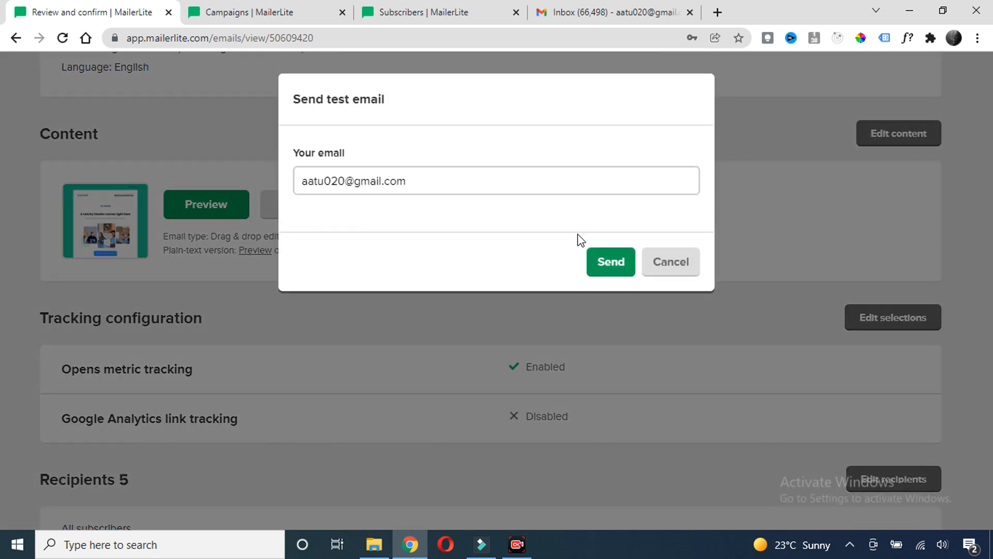
click(605, 264)
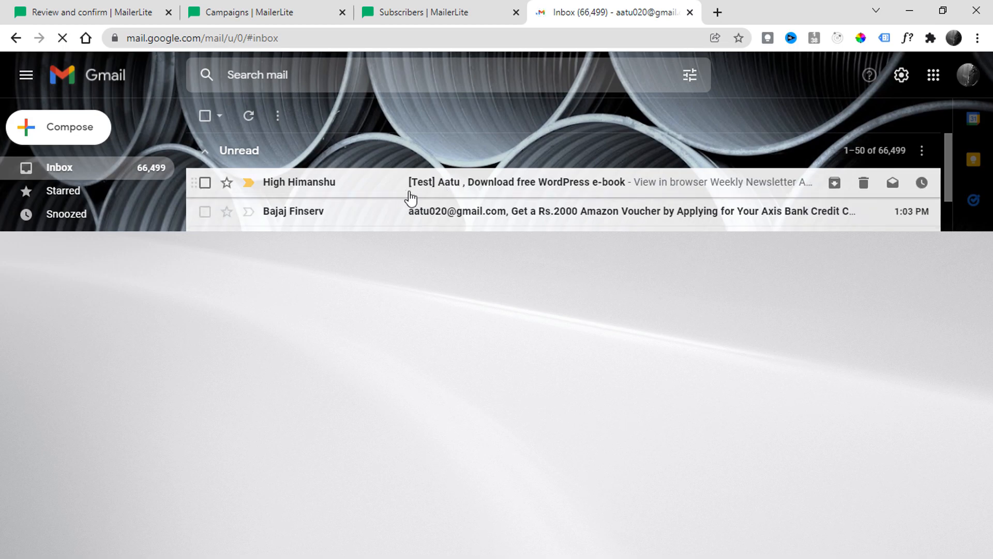
Open the received [Test] email in Gmail and look through it
click(465, 183)
scroll(512, 292, down, 15)
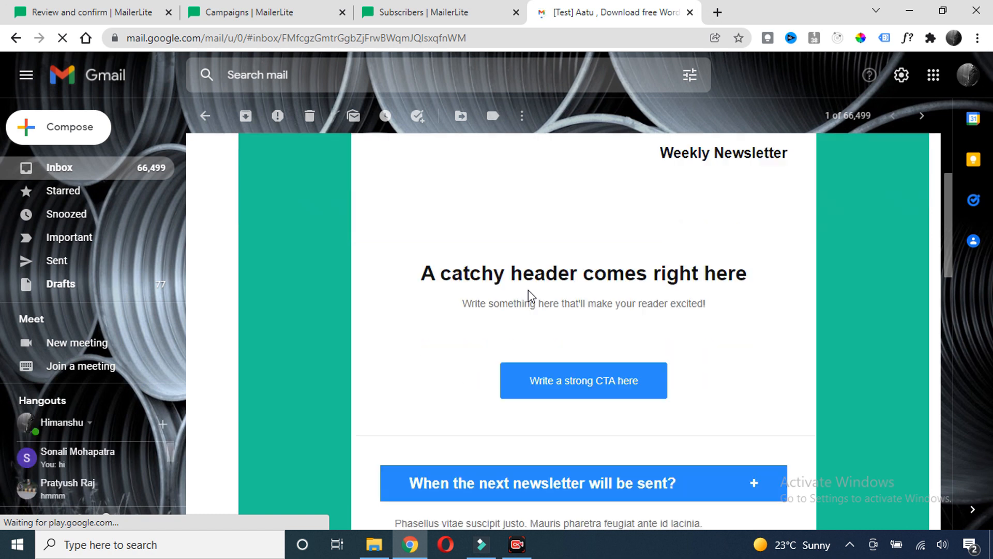
scroll(545, 263, up, 15)
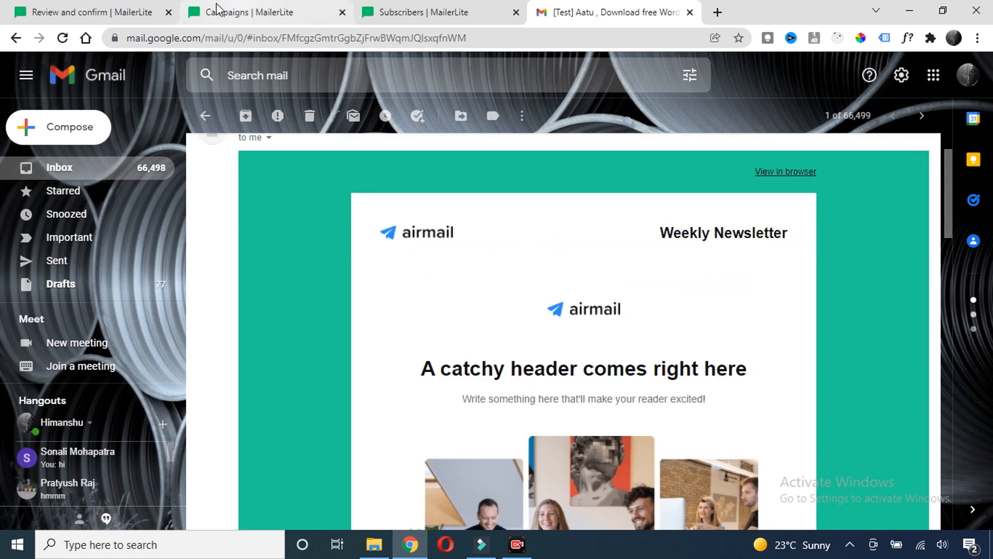
Return to the MailerLite campaign review page and scroll through it
click(92, 13)
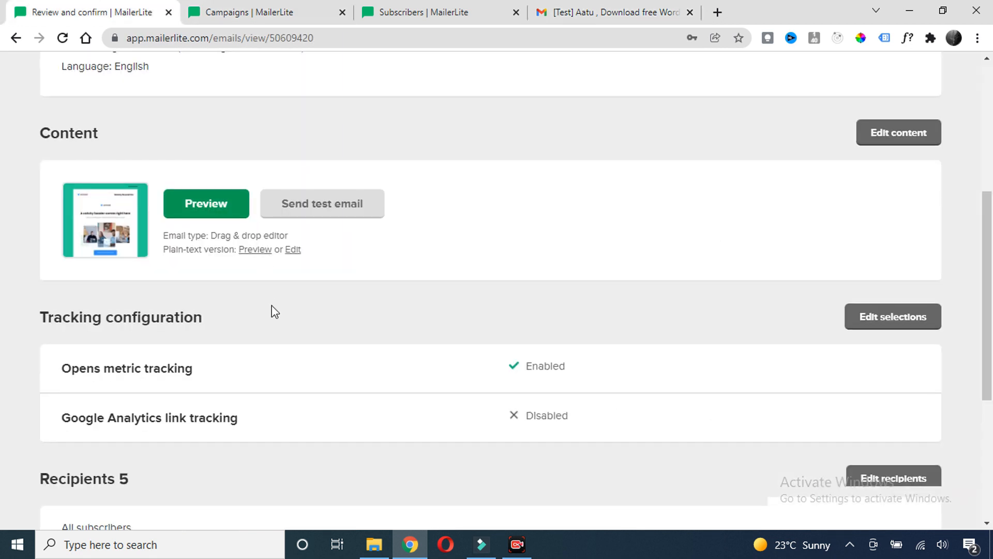
scroll(319, 288, down, 5)
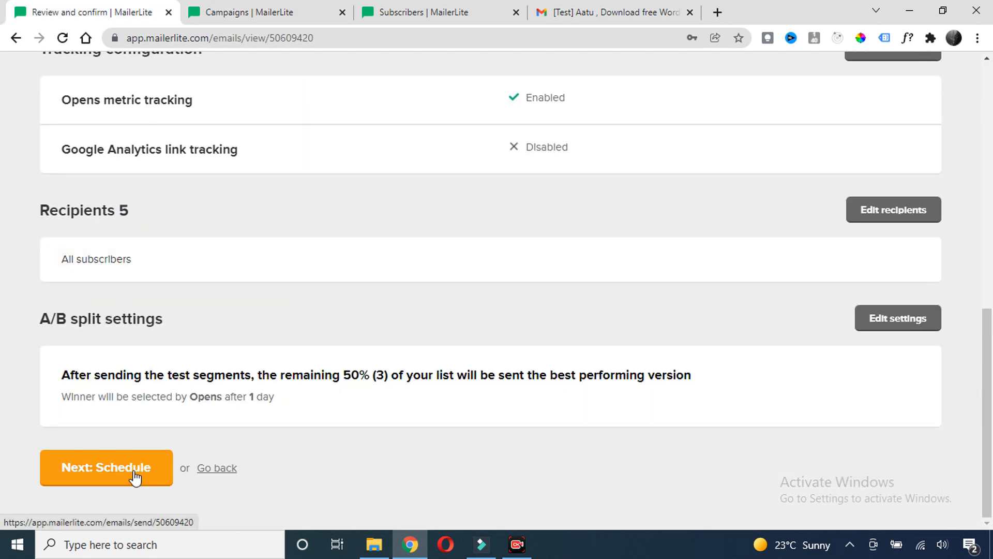
scroll(300, 268, up, 8)
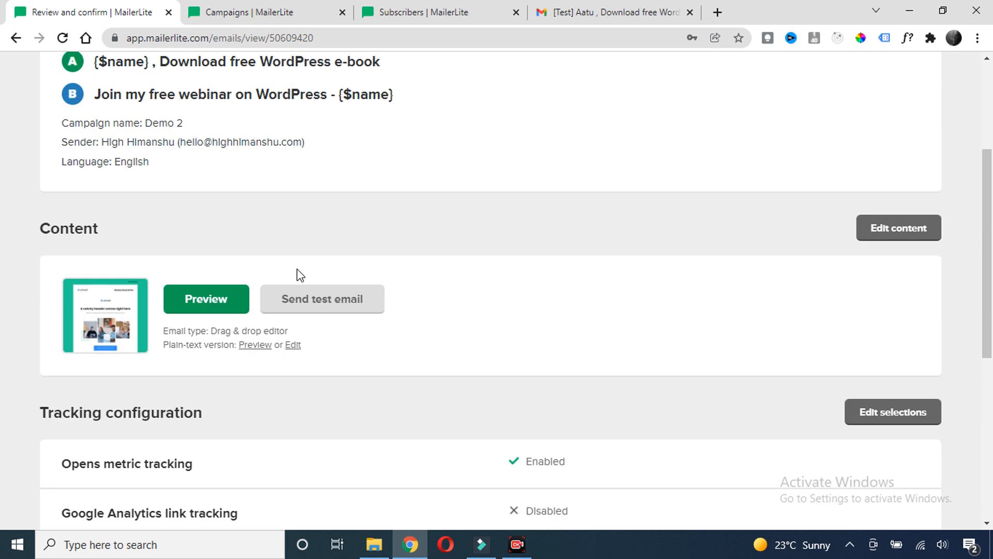
scroll(453, 254, down, 2)
scroll(453, 253, down, 5)
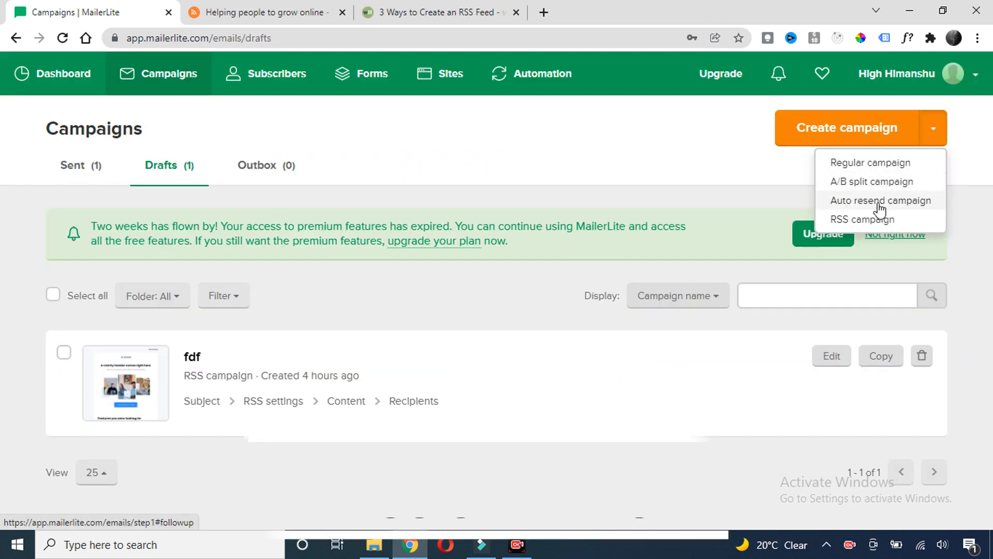
Create an RSS campaign named 'Demo 3', then switch to the RSS.app feed page
click(851, 221)
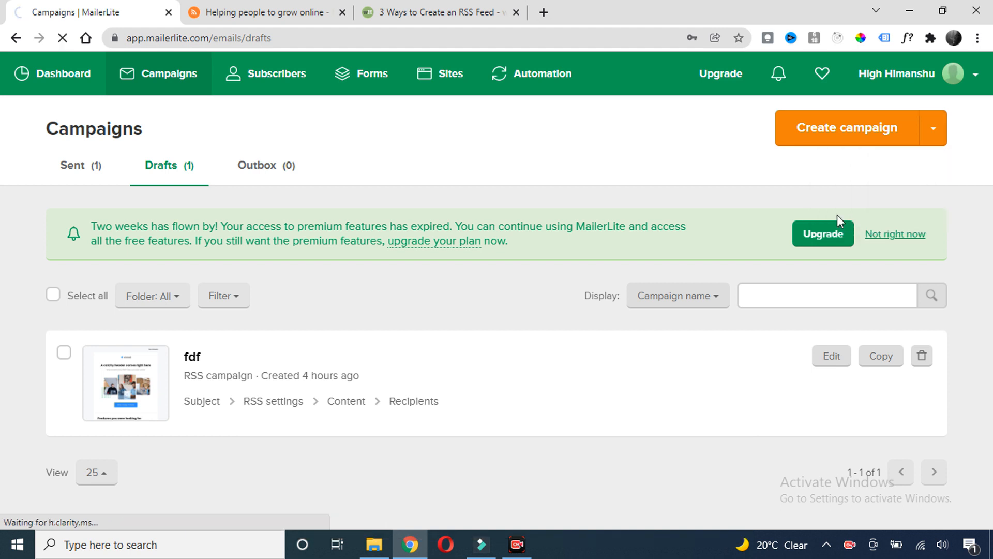
click(121, 252)
text(Demo 3)
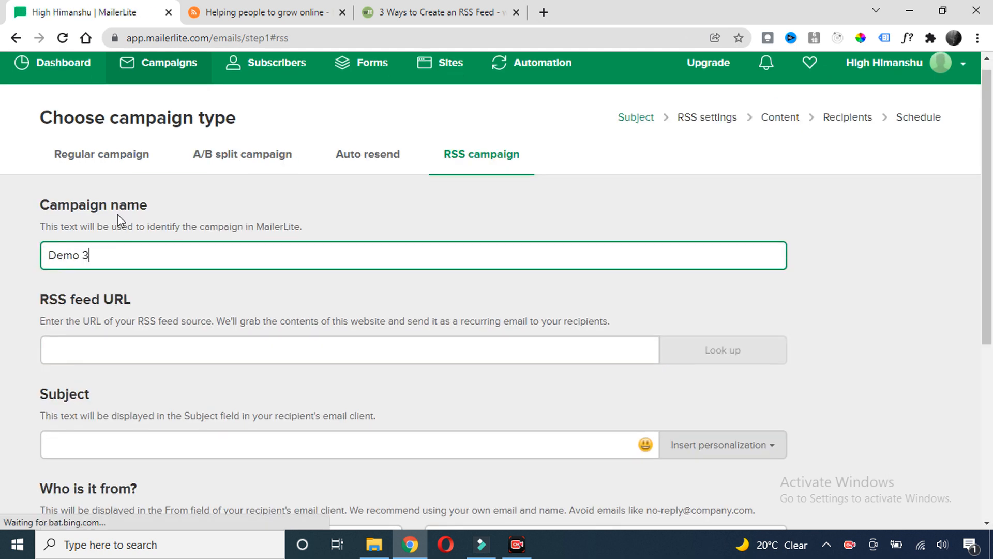
scroll(144, 217, down, 2)
triple_click(142, 228)
click(127, 278)
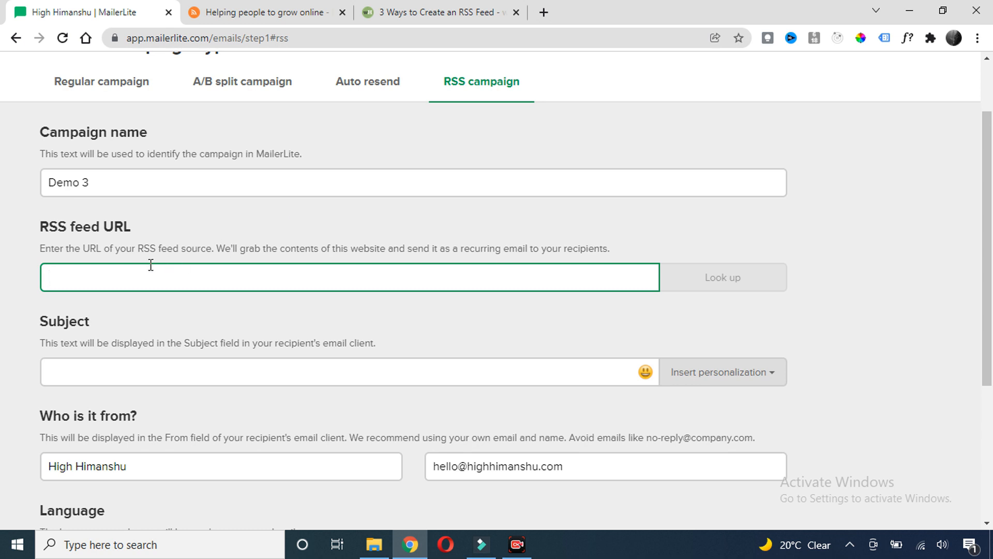
click(443, 7)
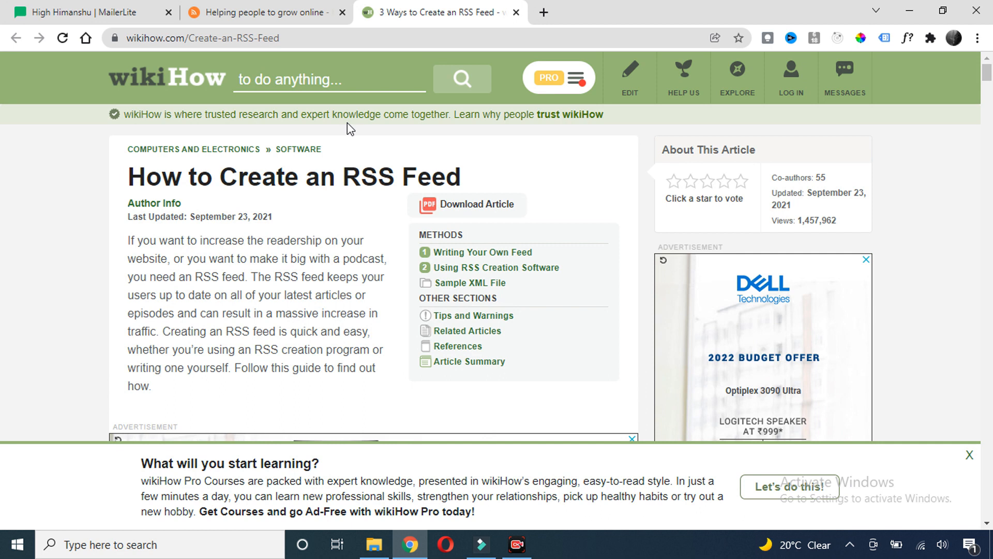
click(278, 10)
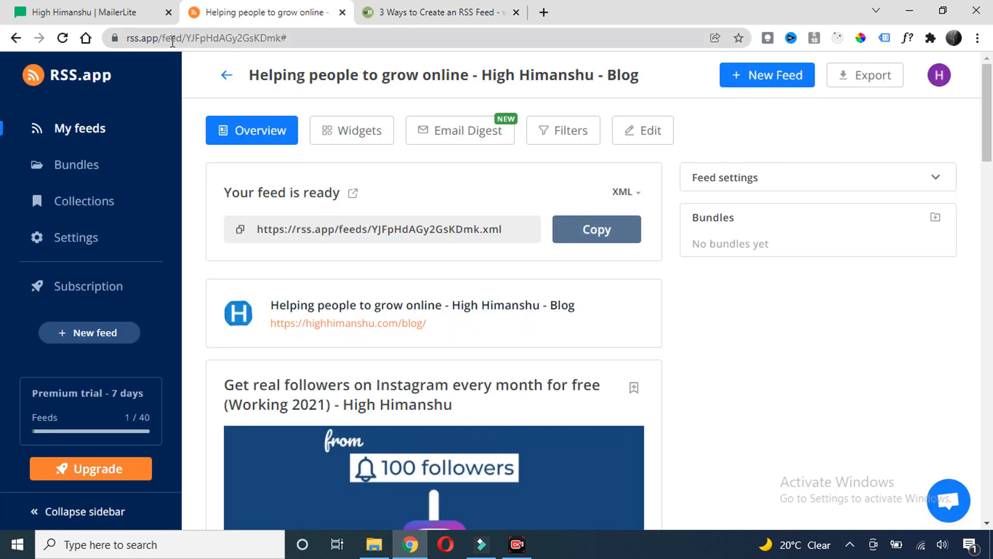
Copy the High Himanshu blog feed's XML URL from RSS.app
scroll(371, 260, down, 2)
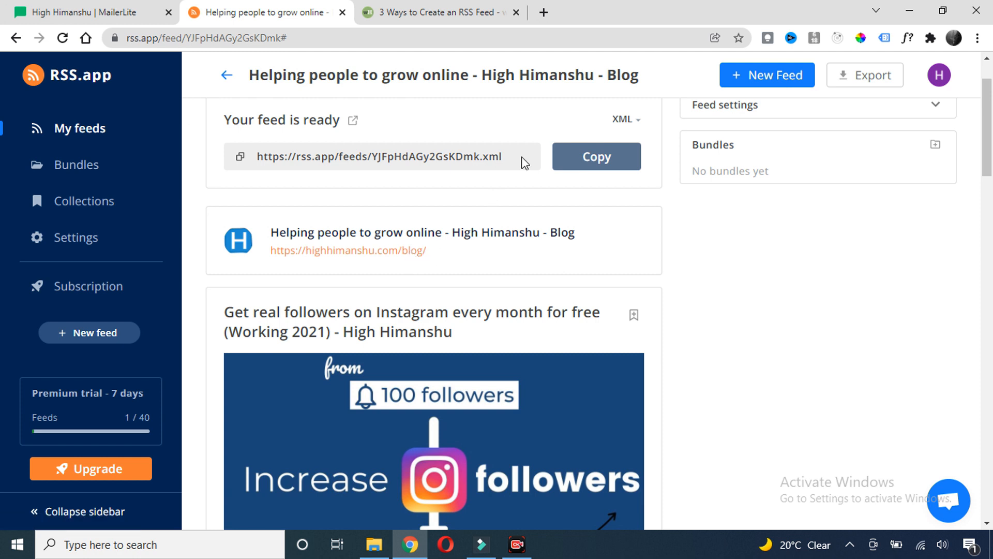
scroll(548, 182, up, 2)
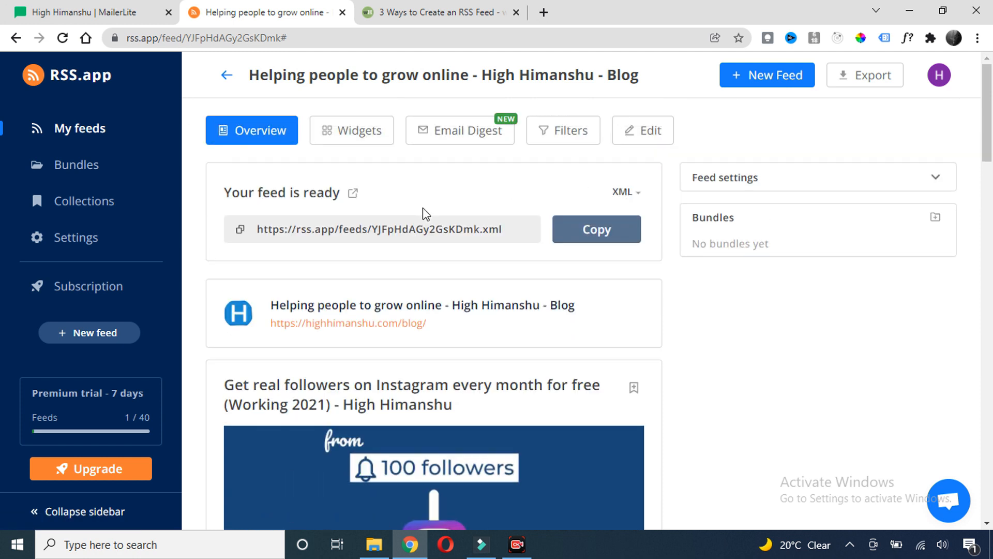
click(590, 232)
Paste the rss.app feed address into the Demo 3 form and look it up
click(83, 11)
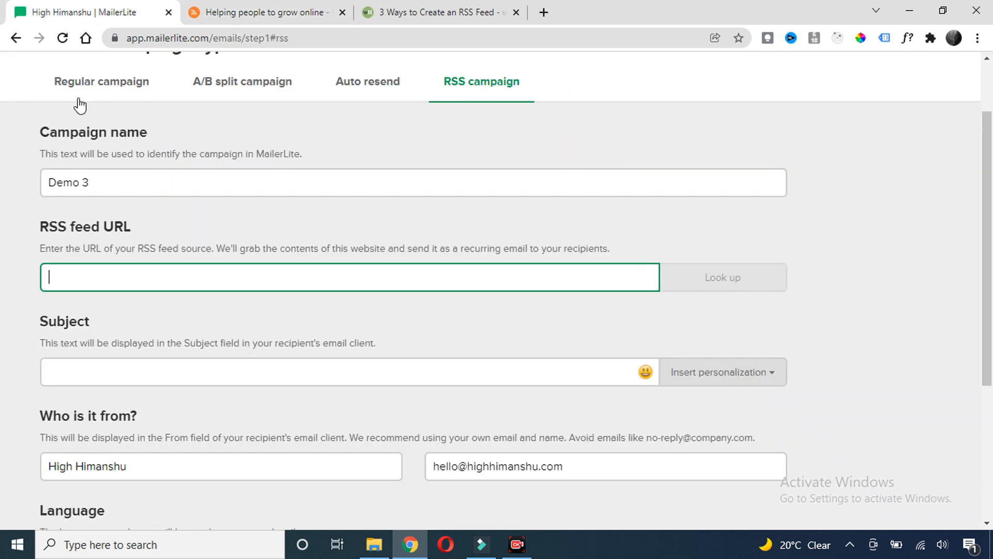
key(ctrl+v)
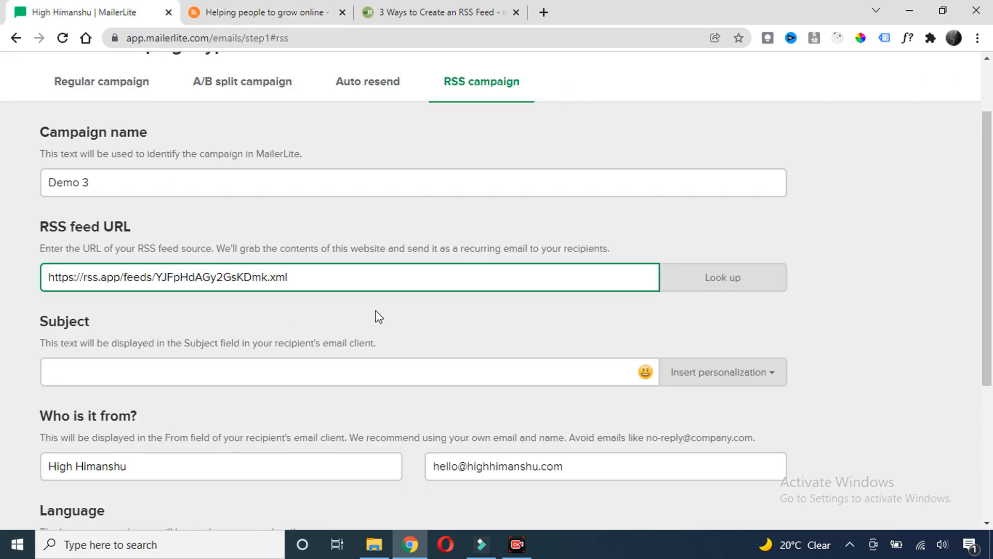
click(711, 282)
scroll(651, 213, down, 1)
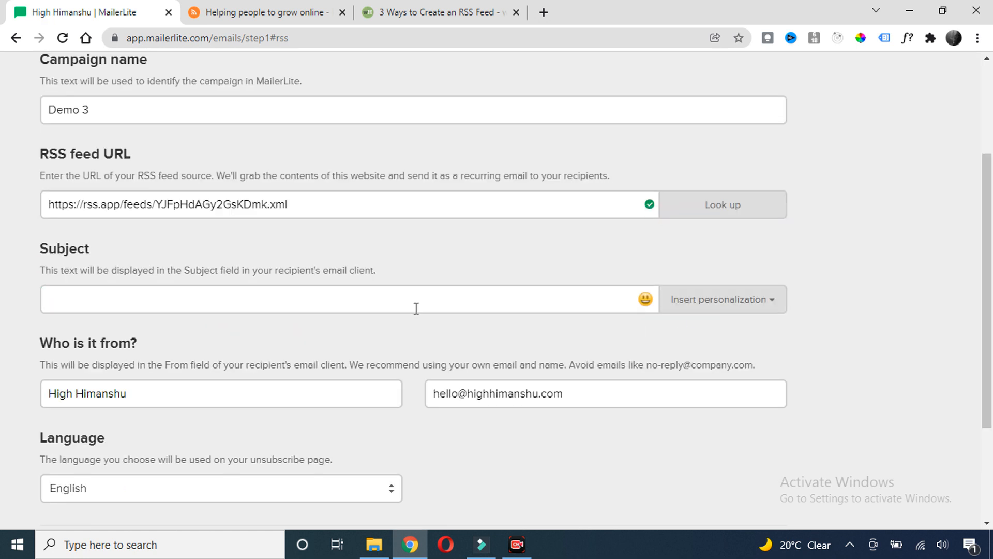
Enter the subject 'Weekly Newsletter' and continue to the RSS settings
click(129, 302)
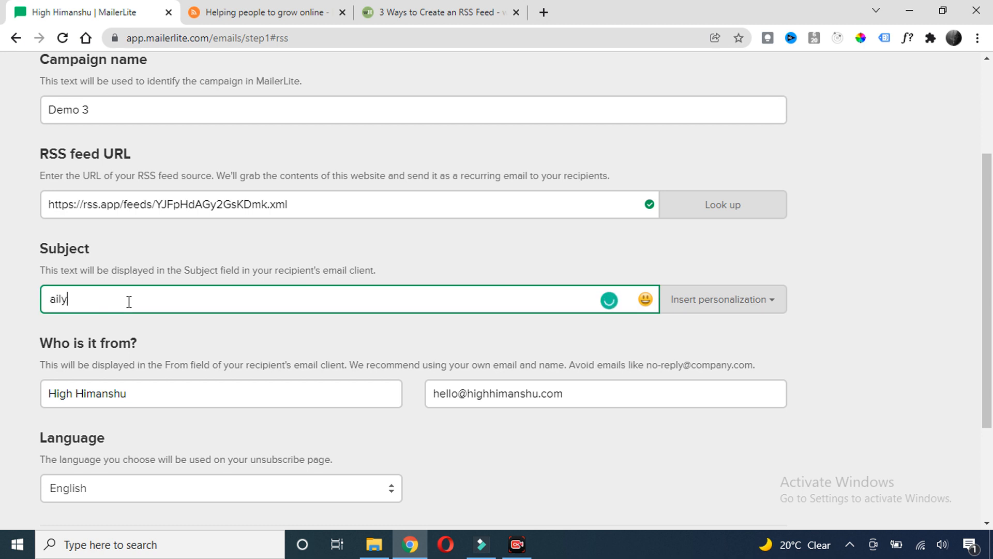
text(Daily)
text(Newsletter)
scroll(416, 260, down, 1)
scroll(415, 259, up, 2)
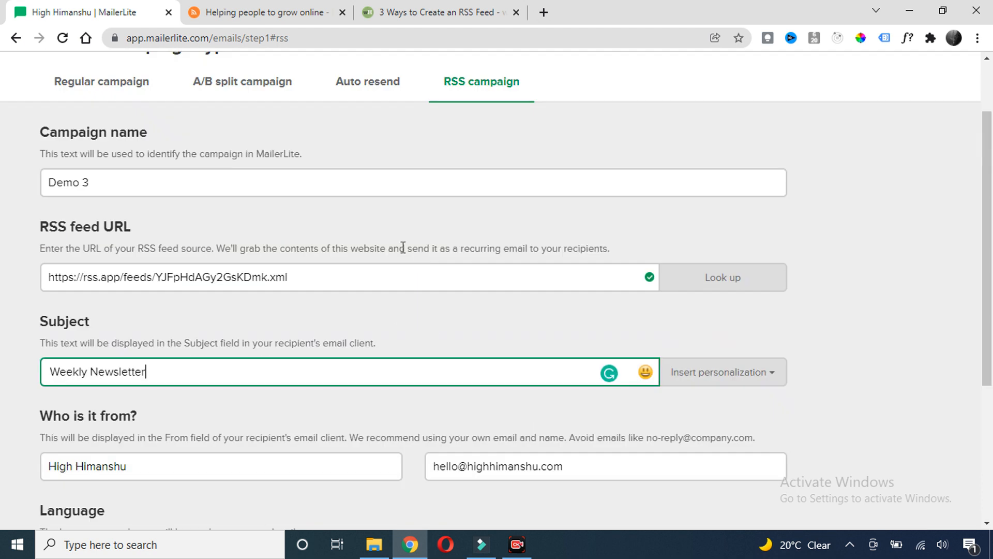
drag(305, 278, 175, 307)
click(230, 321)
scroll(188, 248, down, 3)
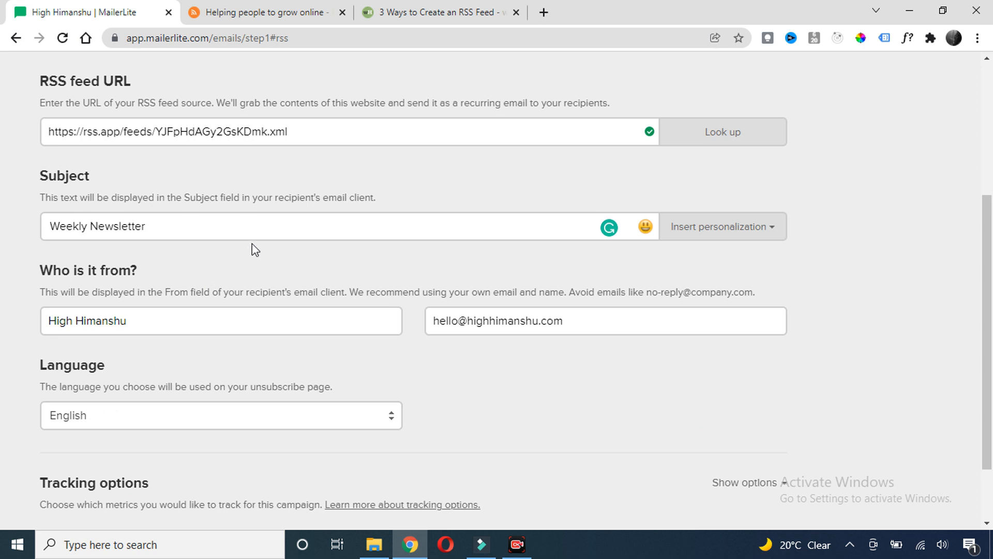
scroll(255, 250, down, 2)
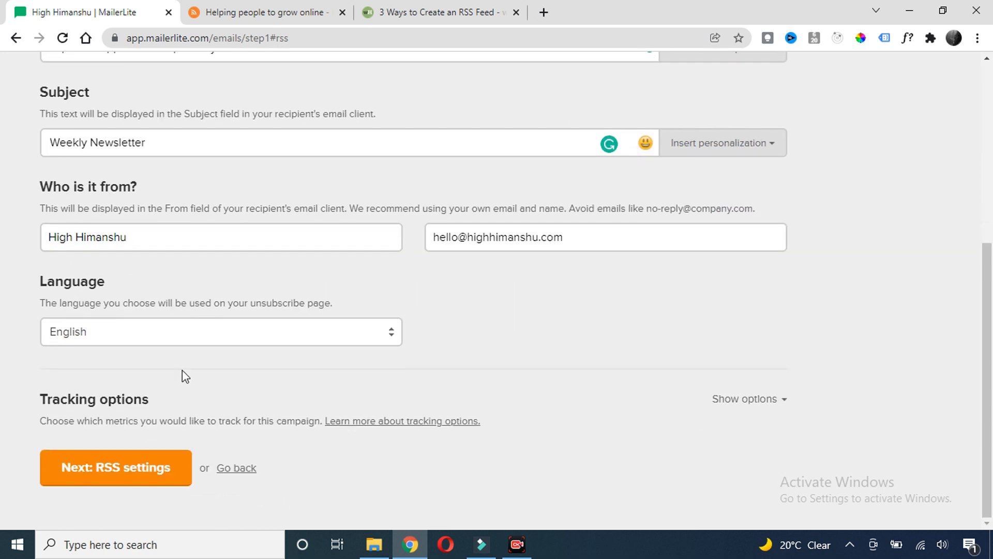
click(118, 473)
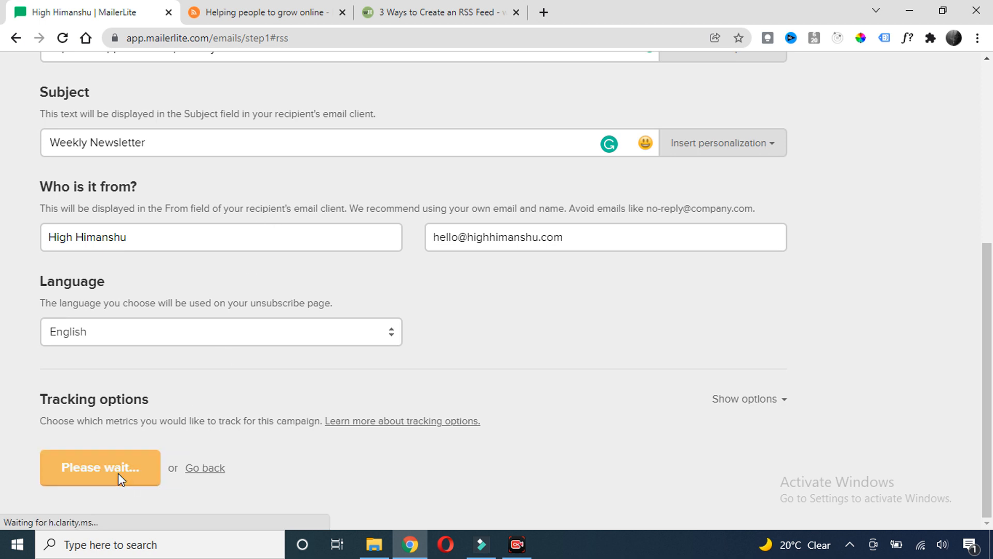
Untick every send day except Monday
scroll(297, 213, up, 3)
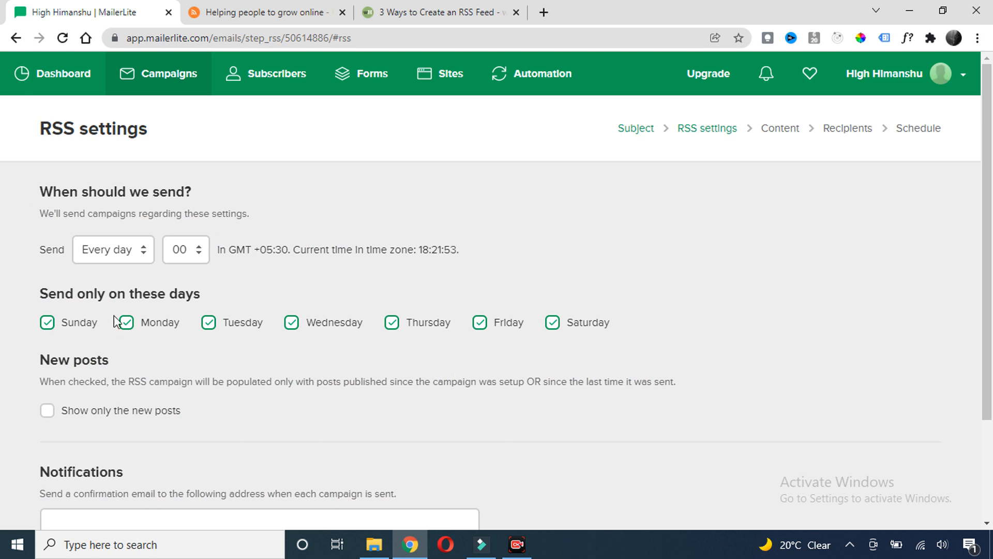
click(46, 325)
click(209, 325)
click(292, 326)
click(391, 325)
click(480, 325)
click(552, 325)
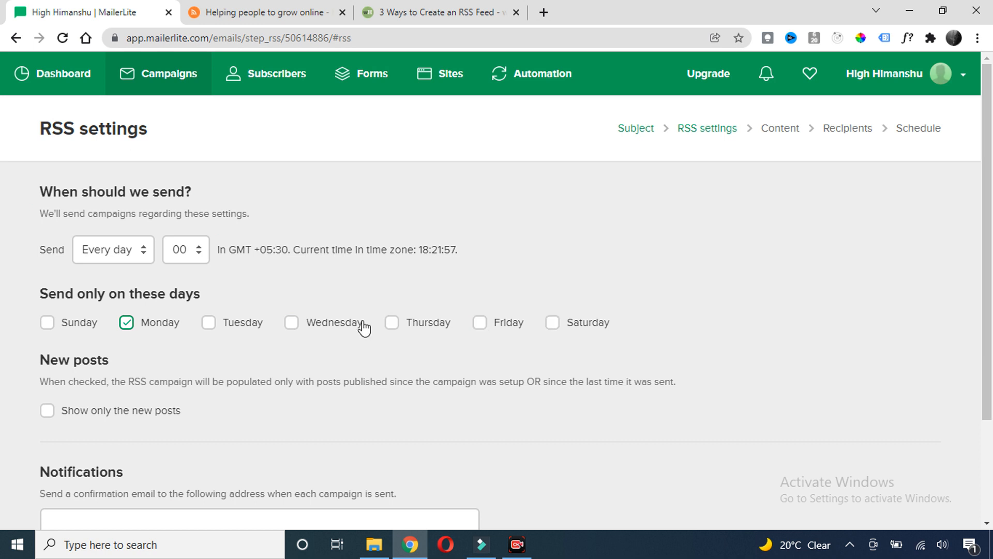
Set sending to every week, showing only new posts, and continue to content
click(145, 252)
click(114, 283)
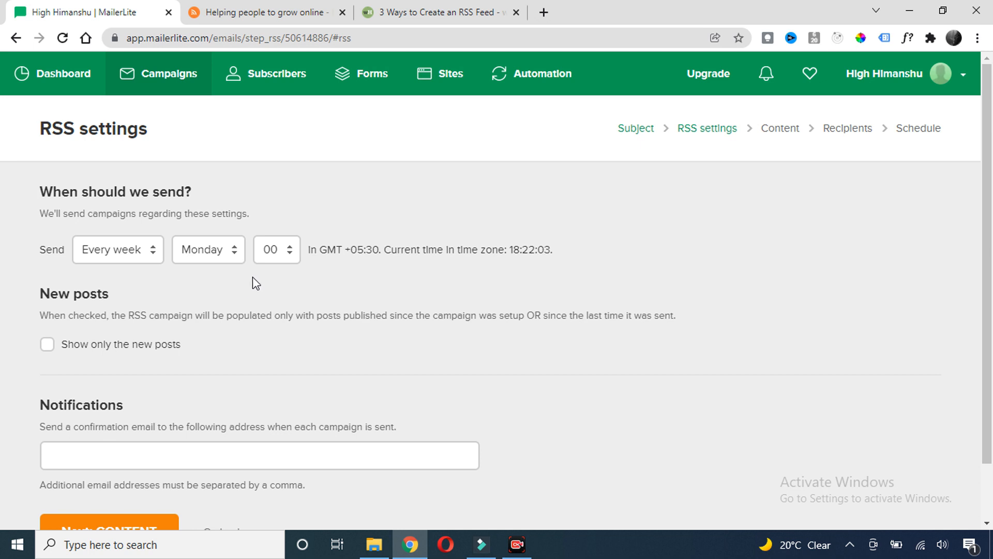
scroll(253, 281, down, 1)
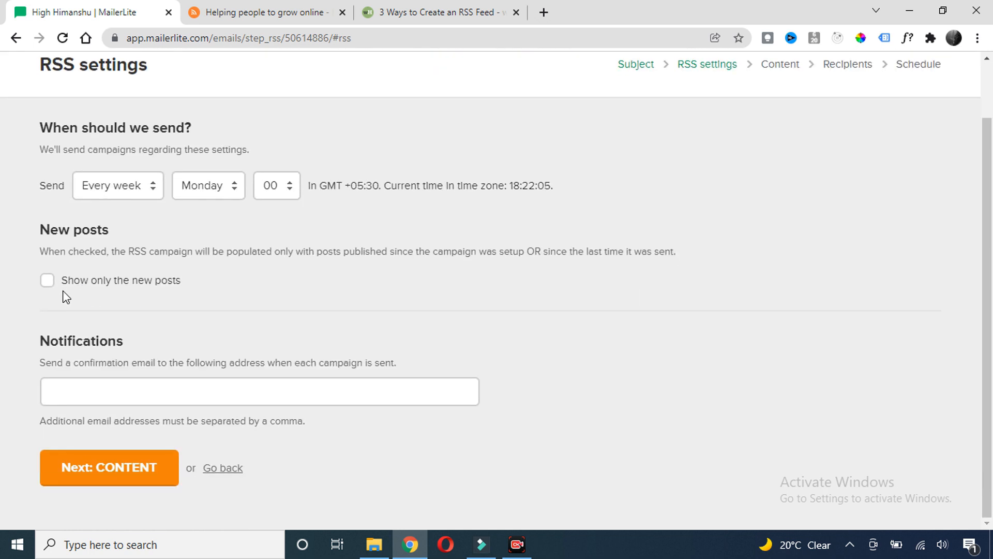
click(47, 281)
drag(140, 339, 9, 340)
click(118, 399)
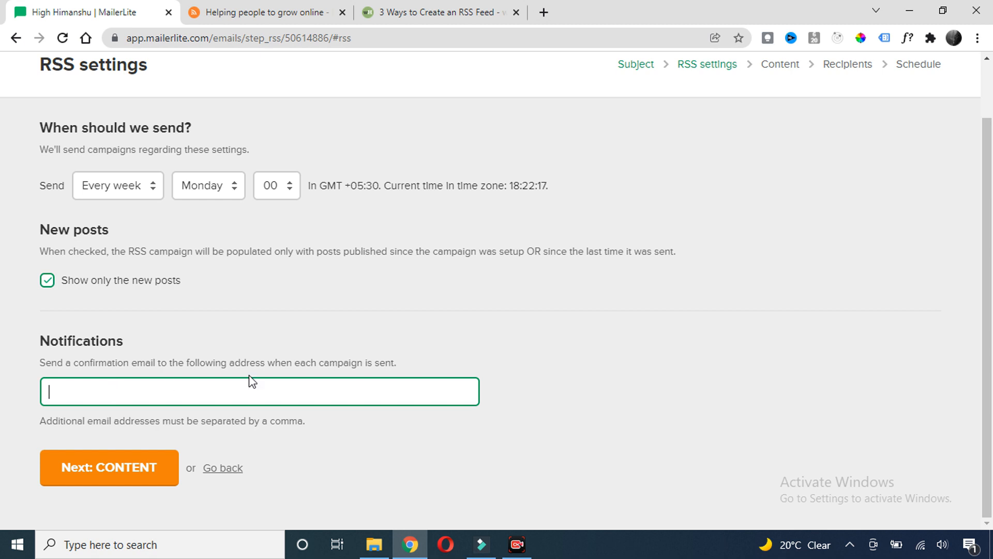
click(106, 472)
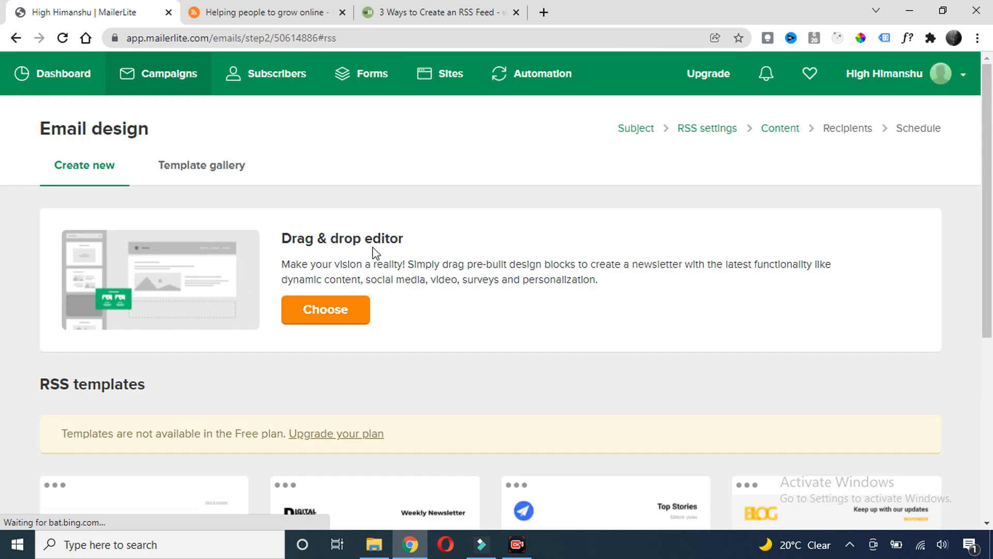
Start designing the email and delete the Features block
scroll(333, 340, down, 4)
scroll(228, 355, down, 2)
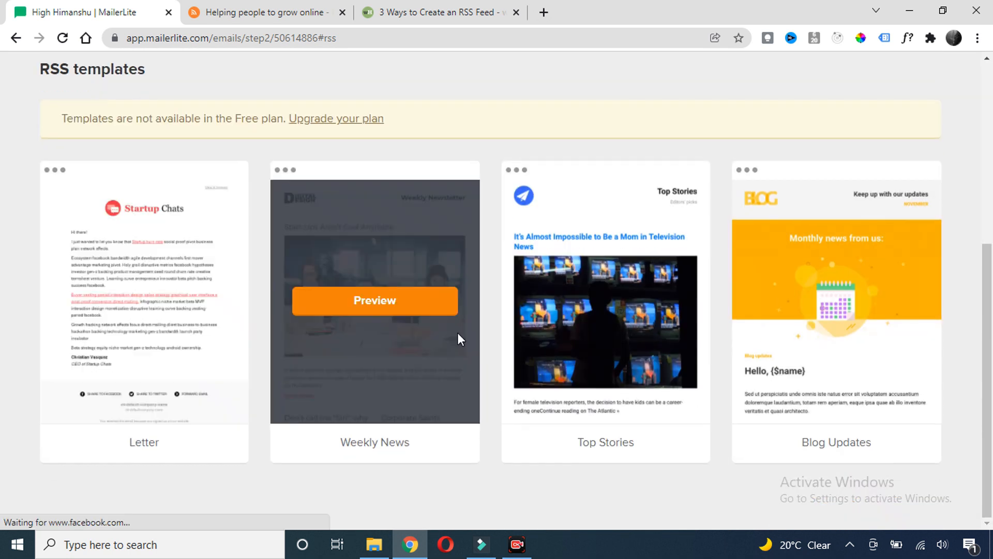
scroll(659, 306, up, 4)
scroll(303, 331, up, 1)
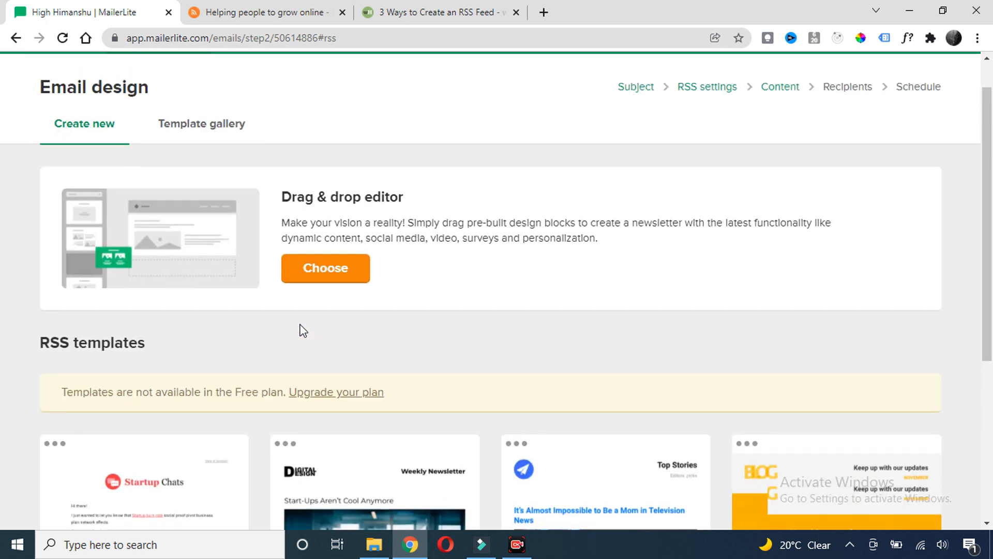
scroll(302, 331, up, 1)
click(331, 309)
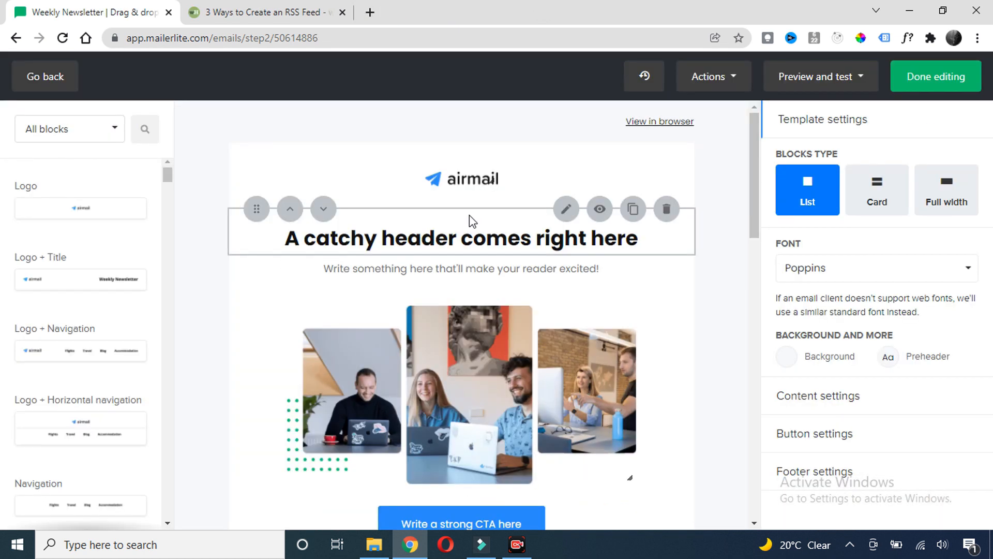
scroll(488, 207, down, 3)
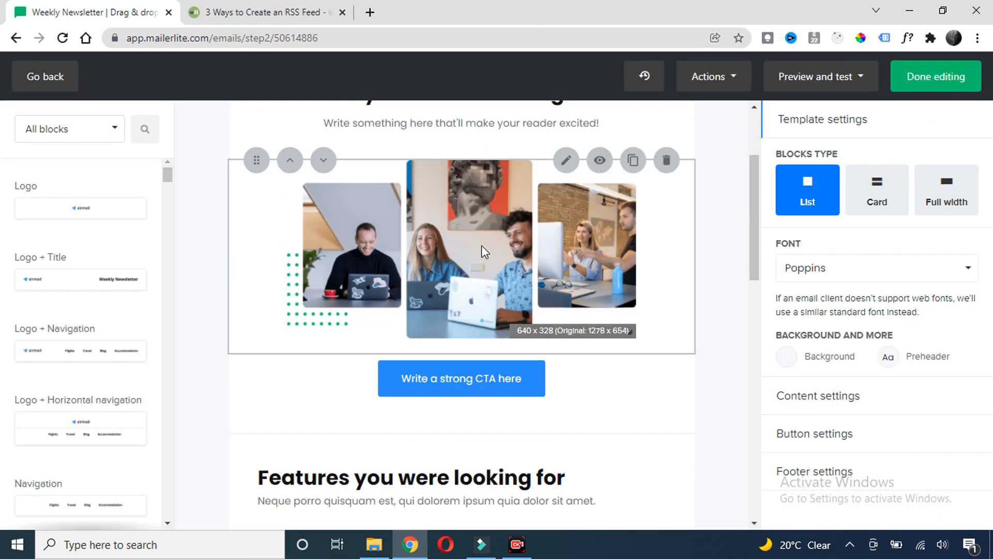
scroll(485, 240, down, 4)
scroll(489, 242, up, 3)
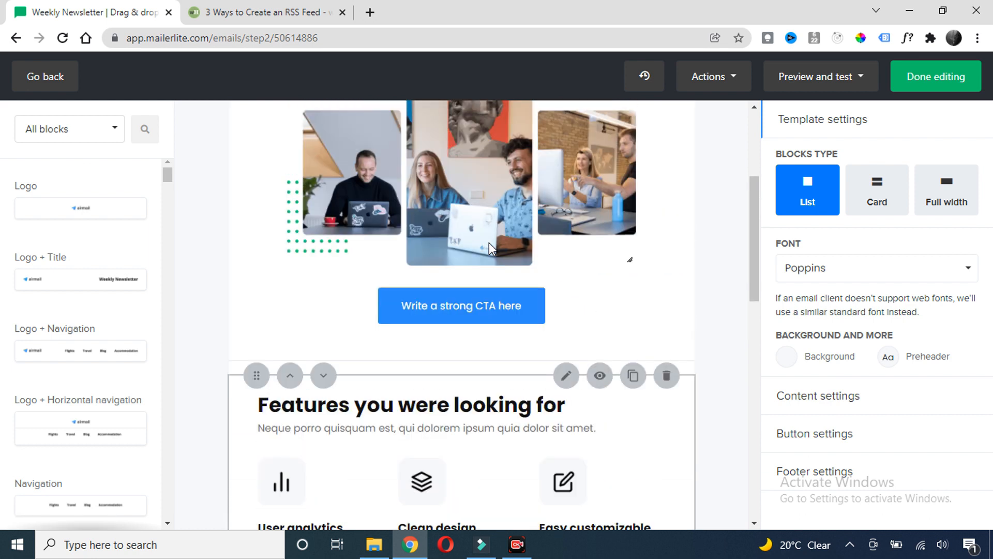
scroll(489, 242, down, 3)
click(666, 155)
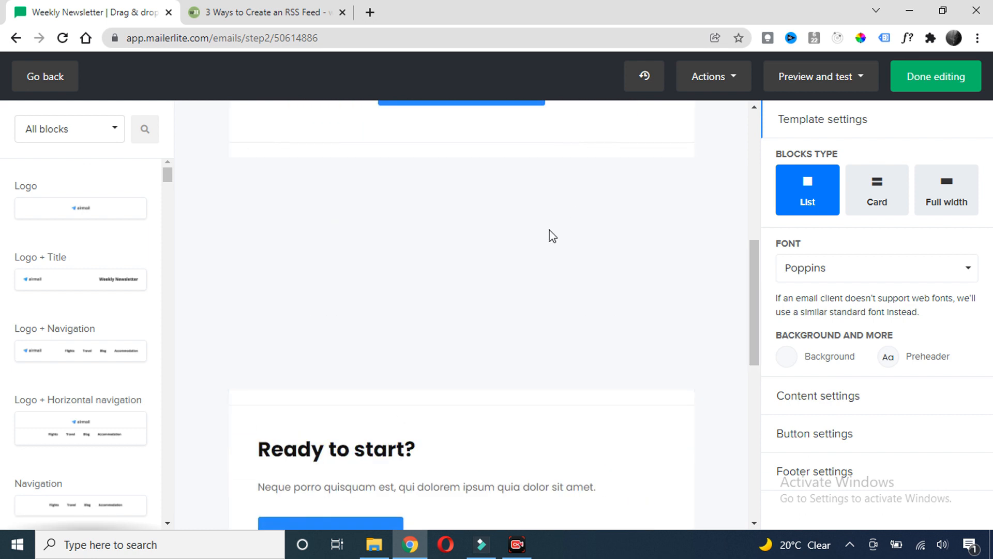
Delete the Helpful links list and heading blocks, then show block categories
scroll(511, 238, down, 1)
scroll(509, 238, up, 4)
scroll(504, 248, down, 4)
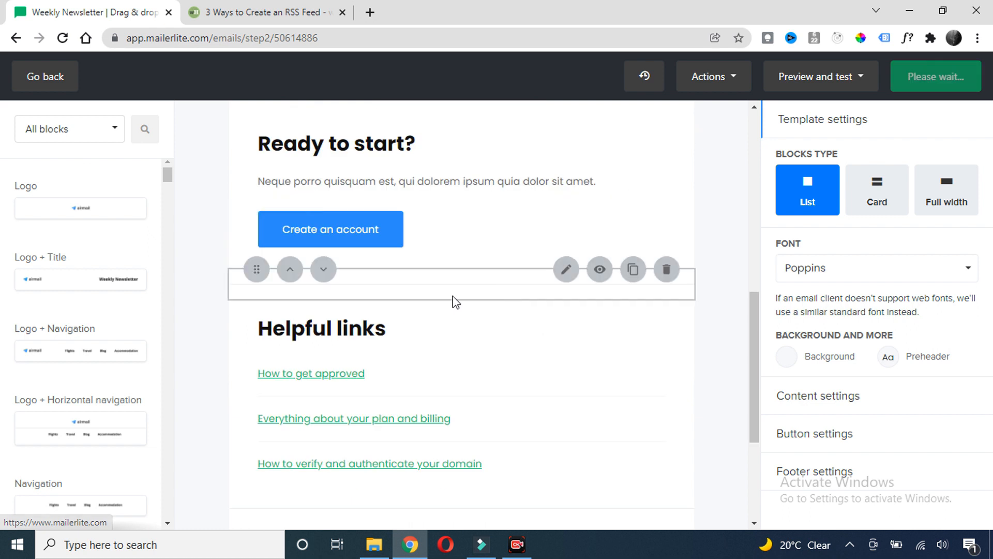
scroll(456, 302, down, 3)
click(667, 222)
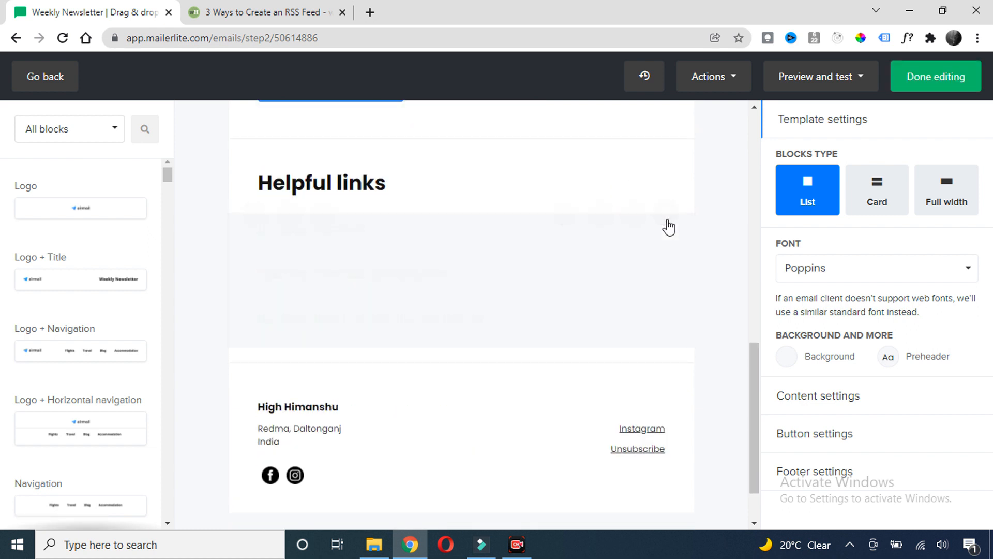
click(667, 222)
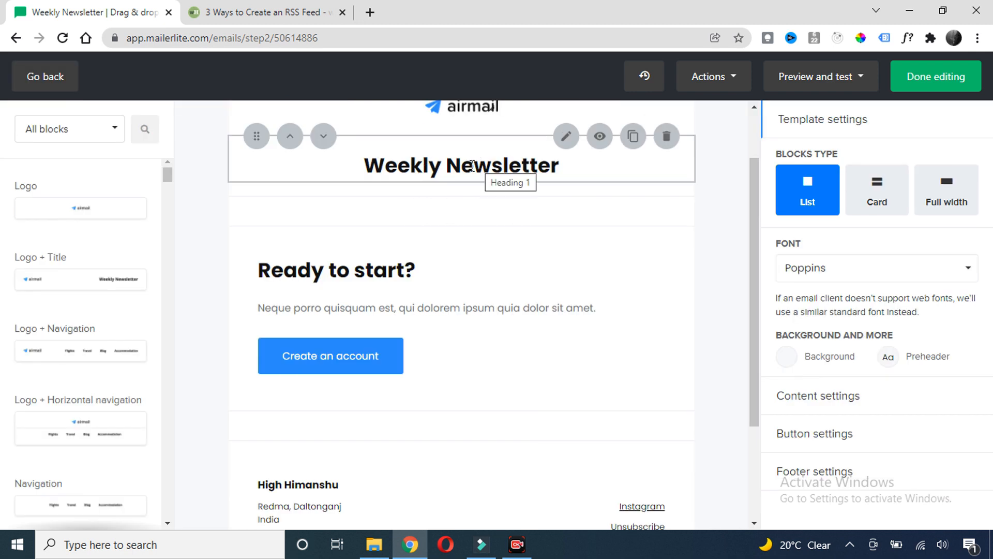
click(104, 130)
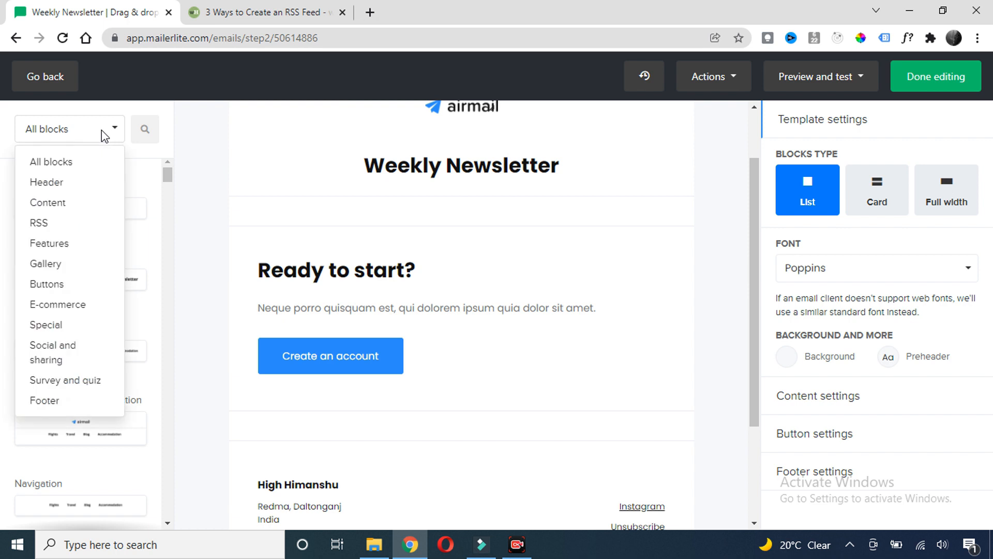
Place an RSS list block below the Weekly Newsletter title
click(44, 223)
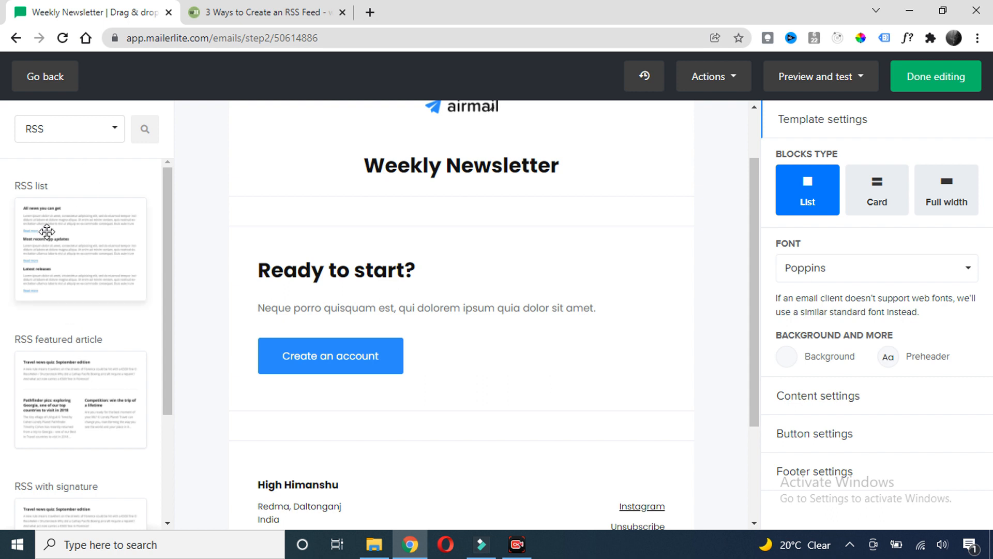
drag(55, 244, 460, 235)
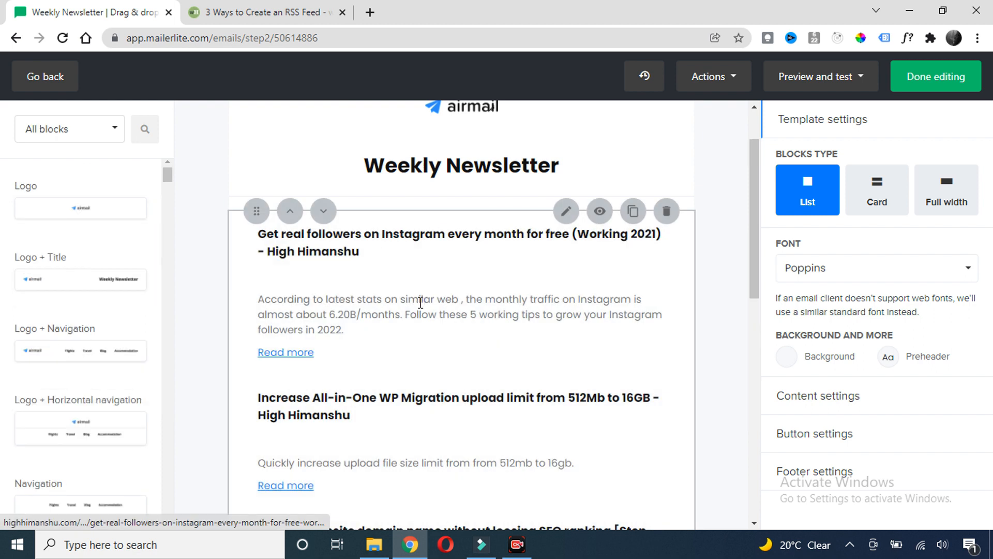
scroll(432, 277, down, 15)
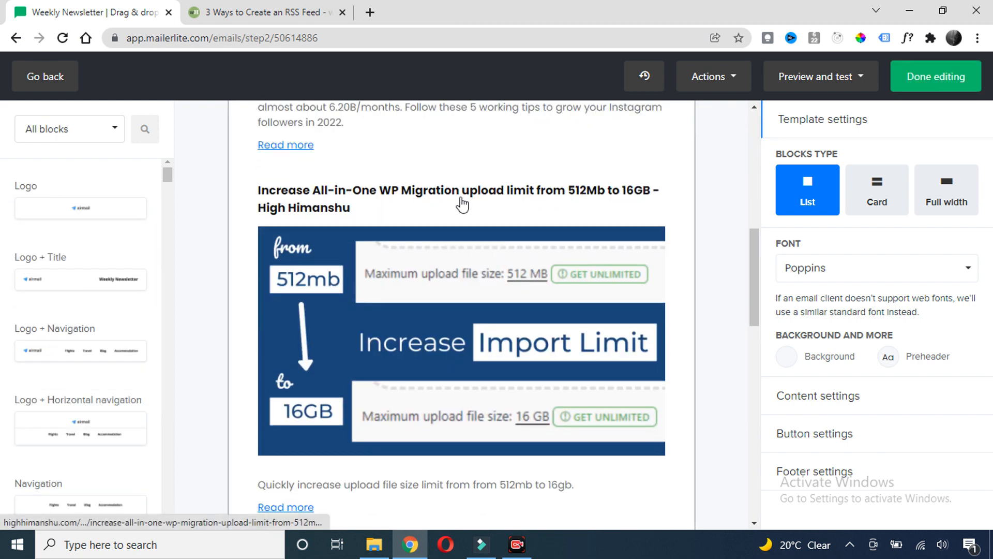
scroll(448, 235, down, 7)
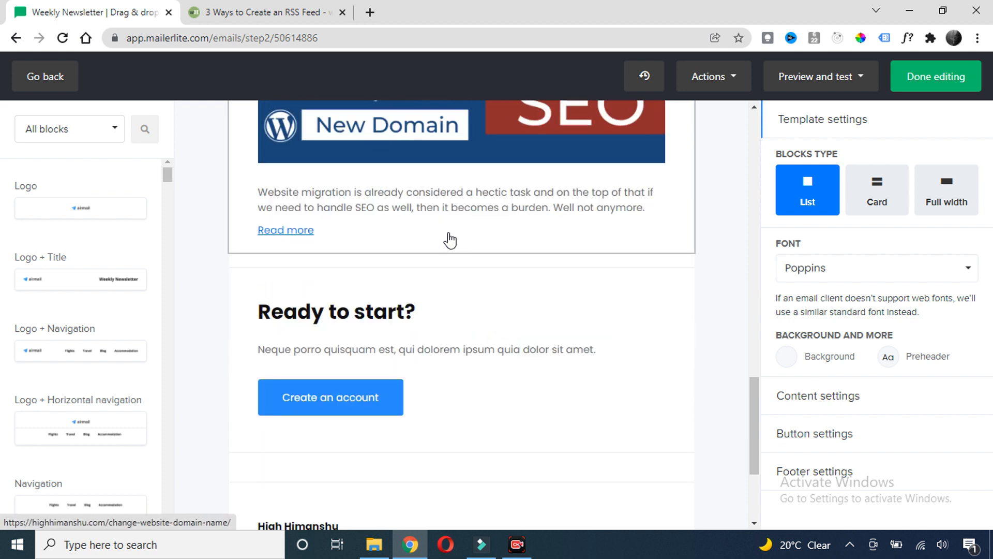
scroll(451, 239, up, 20)
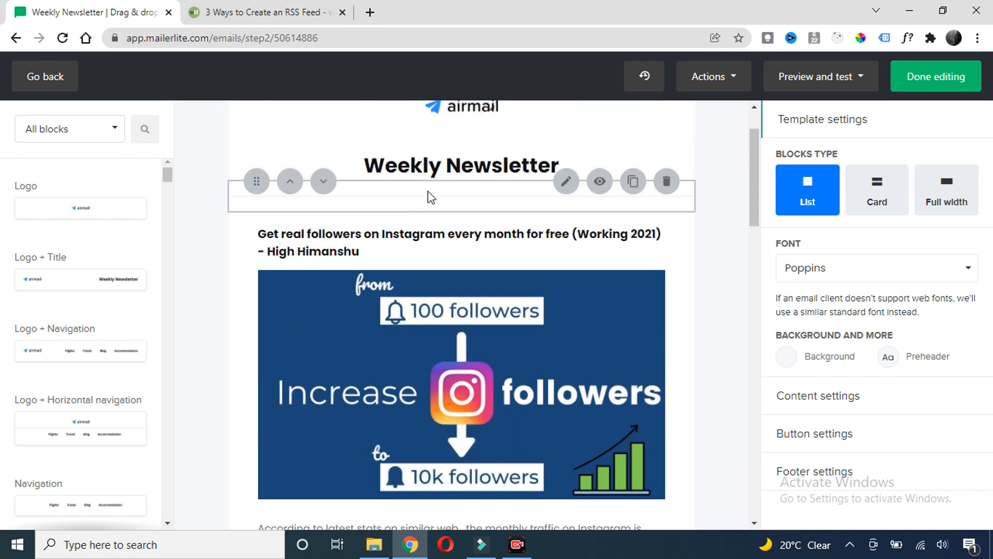
scroll(478, 182, down, 20)
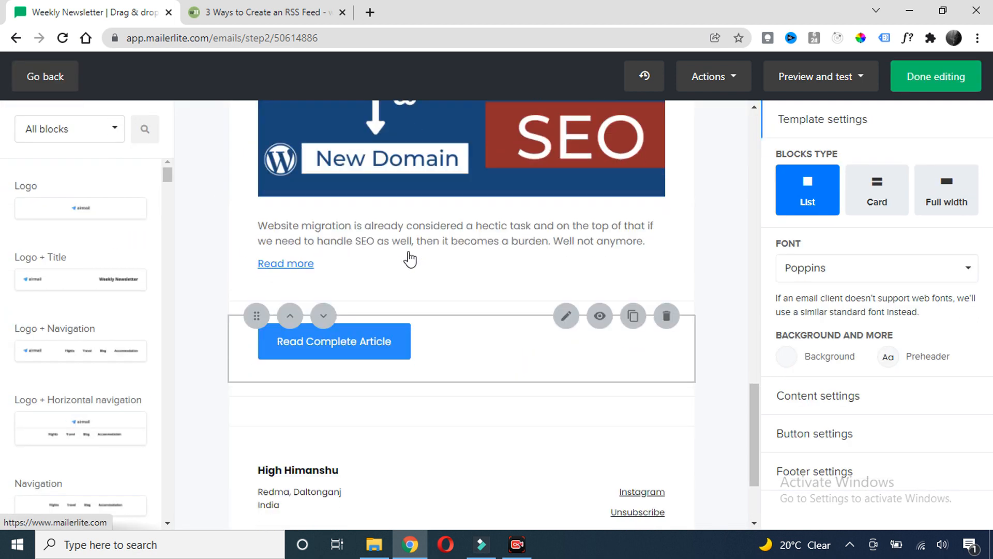
scroll(408, 257, down, 2)
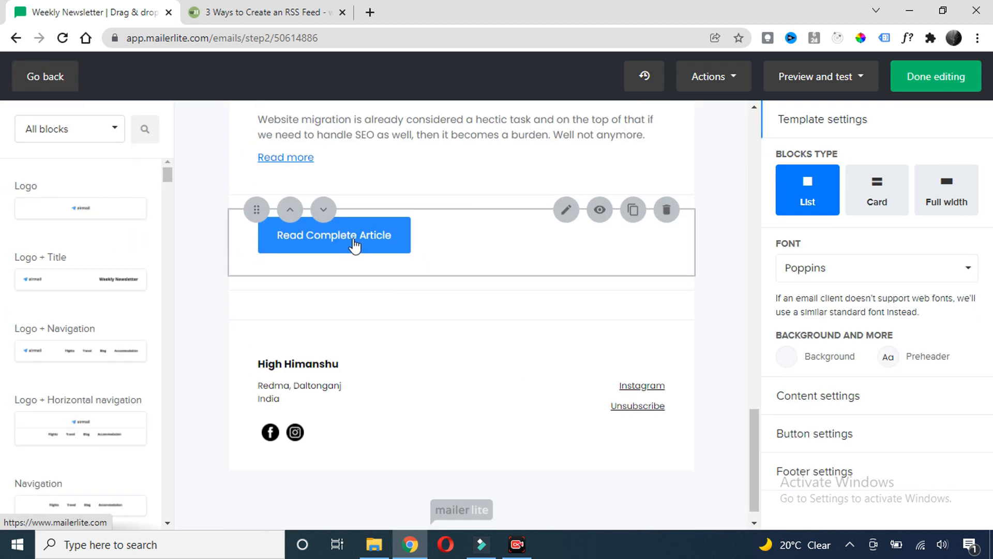
Relabel the call-to-action button 'Read Complete Article' and save it
click(386, 254)
click(800, 282)
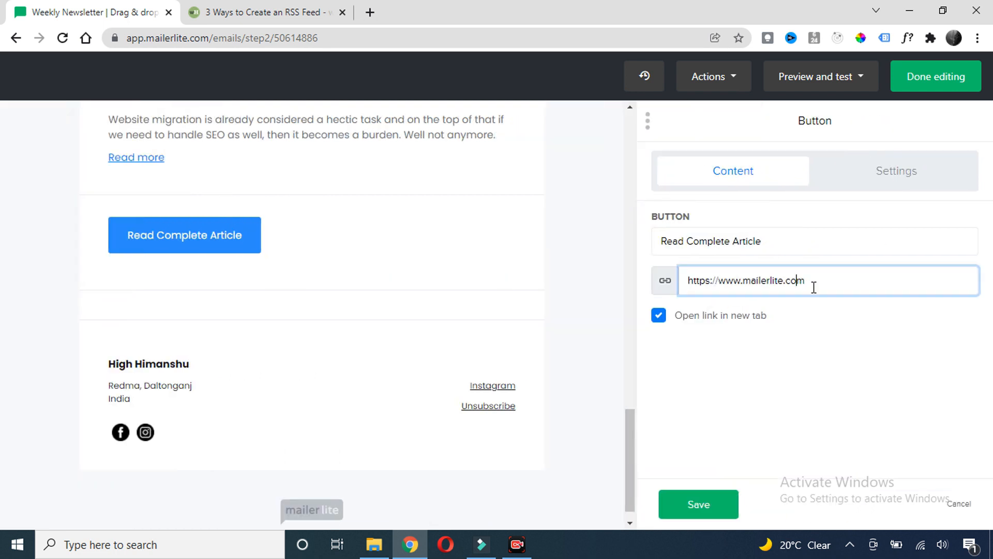
drag(814, 286, 632, 290)
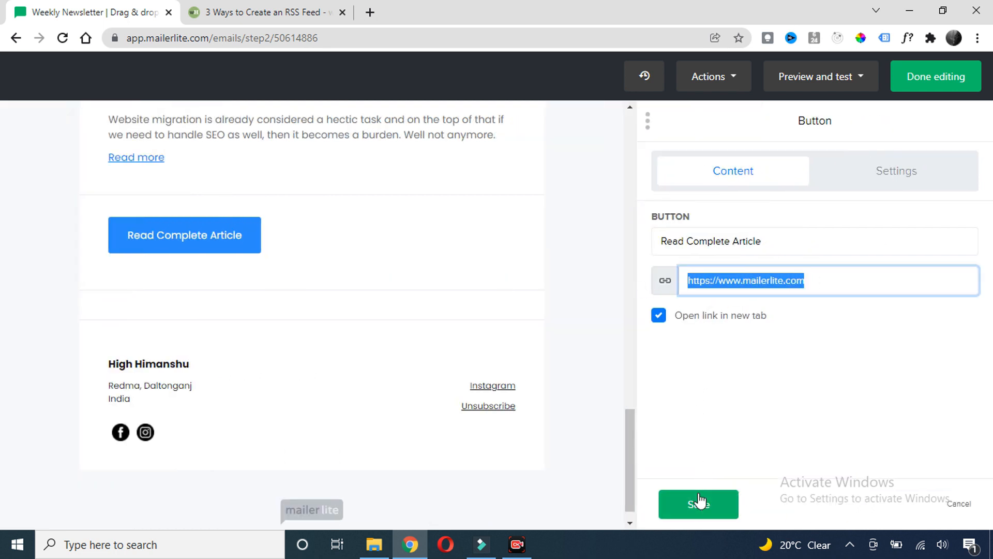
click(693, 514)
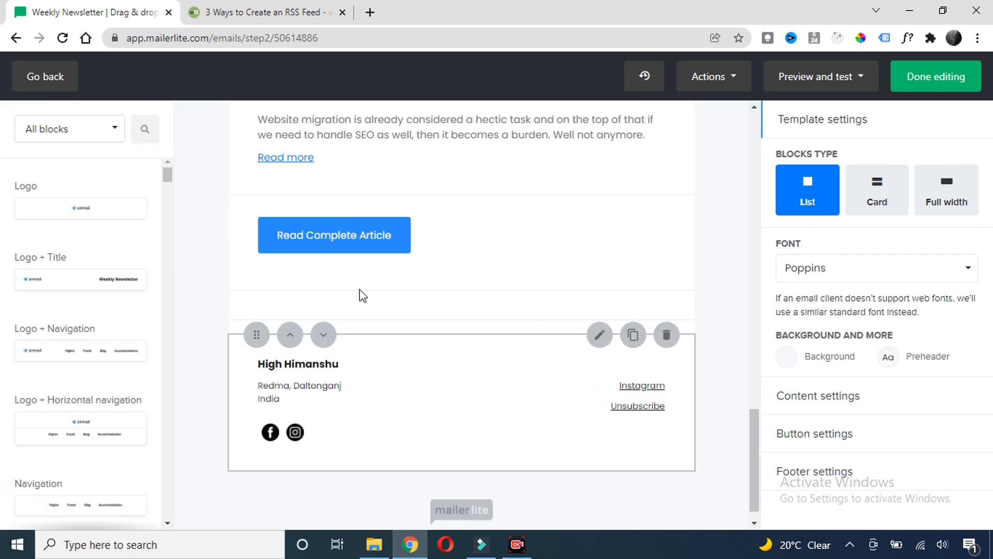
scroll(359, 290, up, 10)
scroll(453, 282, up, 9)
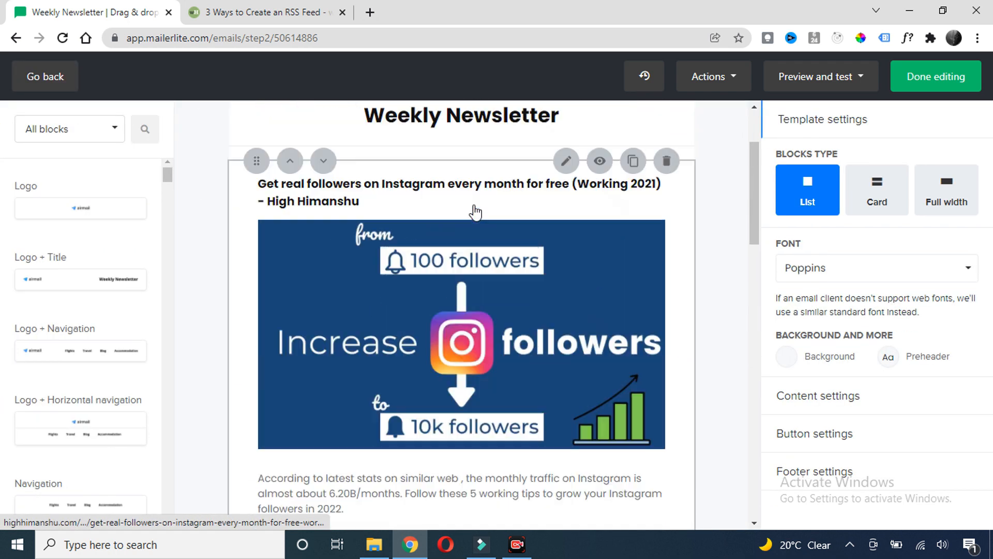
scroll(474, 211, down, 2)
scroll(473, 211, up, 4)
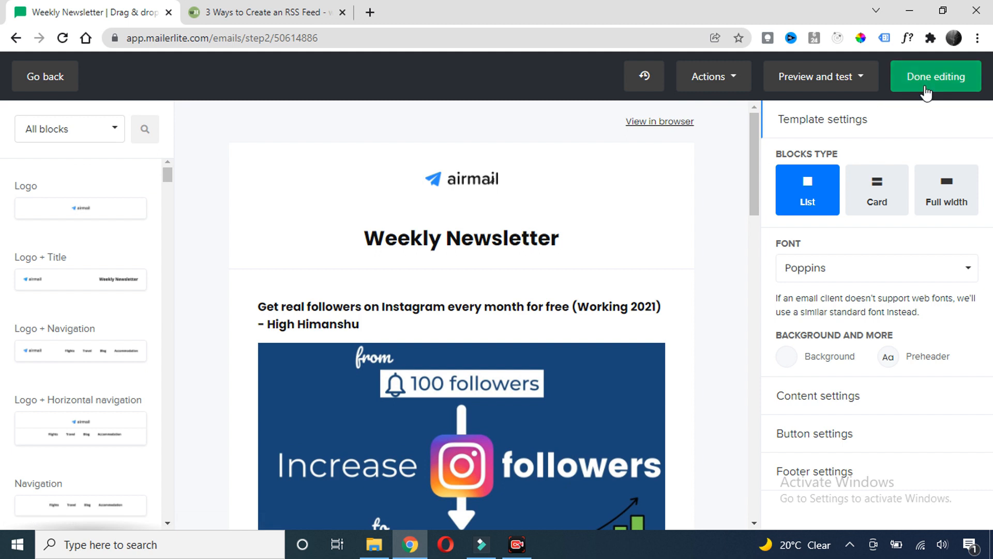
Finish editing, send to all active subscribers, and continue to the review
click(926, 88)
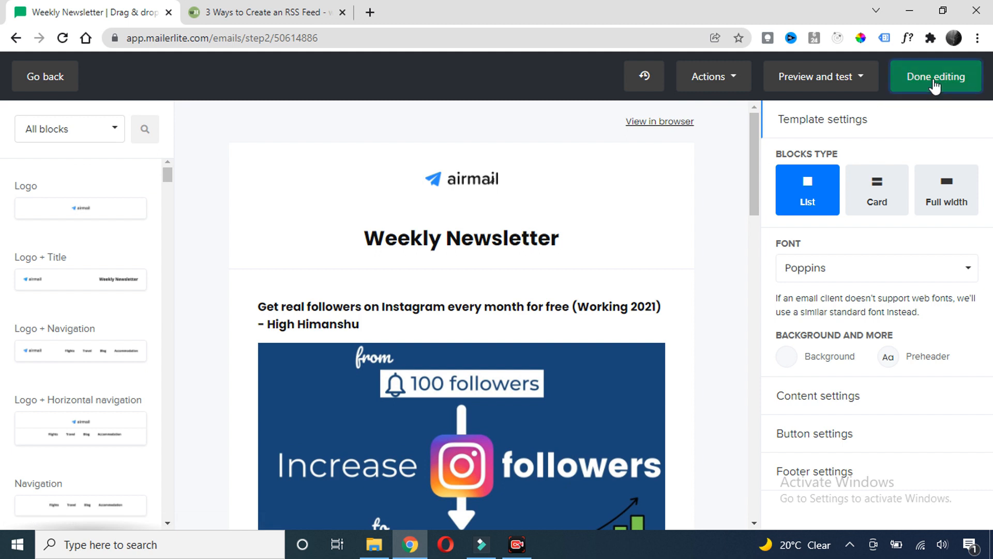
scroll(440, 228, down, 3)
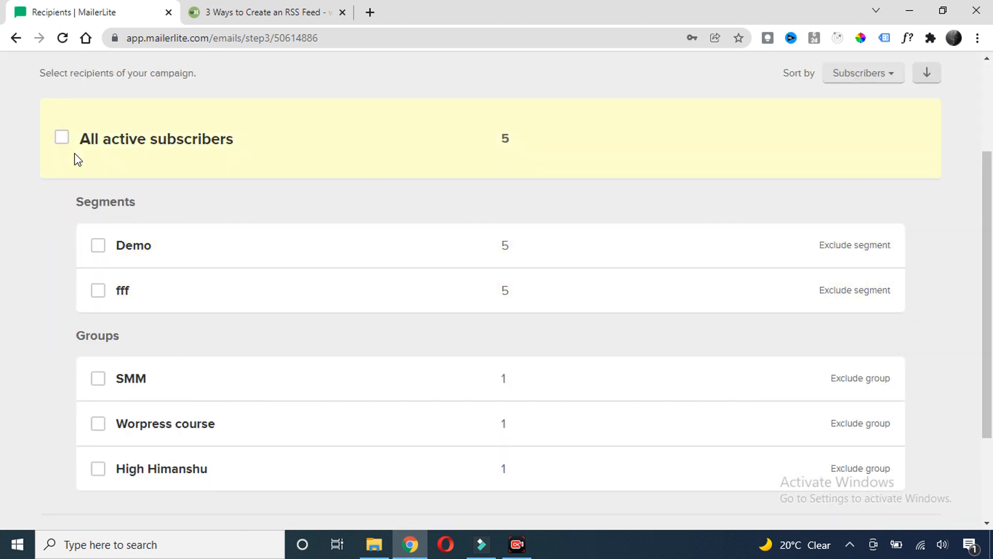
click(62, 137)
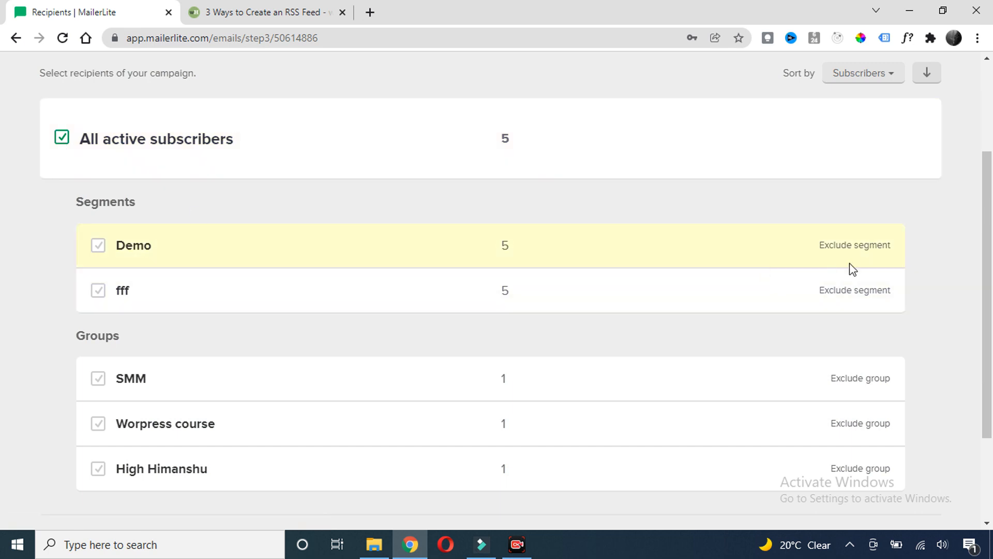
scroll(852, 273, up, 3)
scroll(857, 269, down, 5)
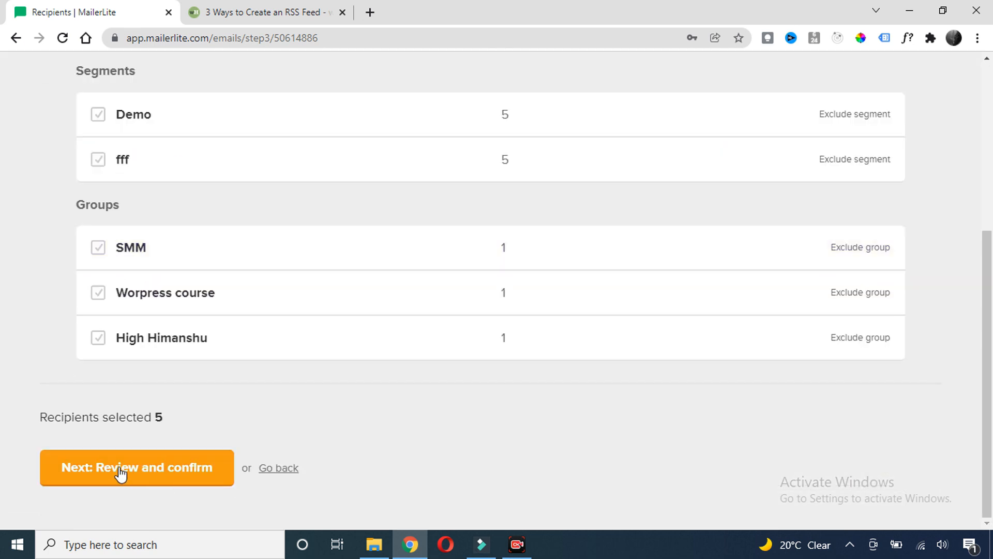
click(148, 477)
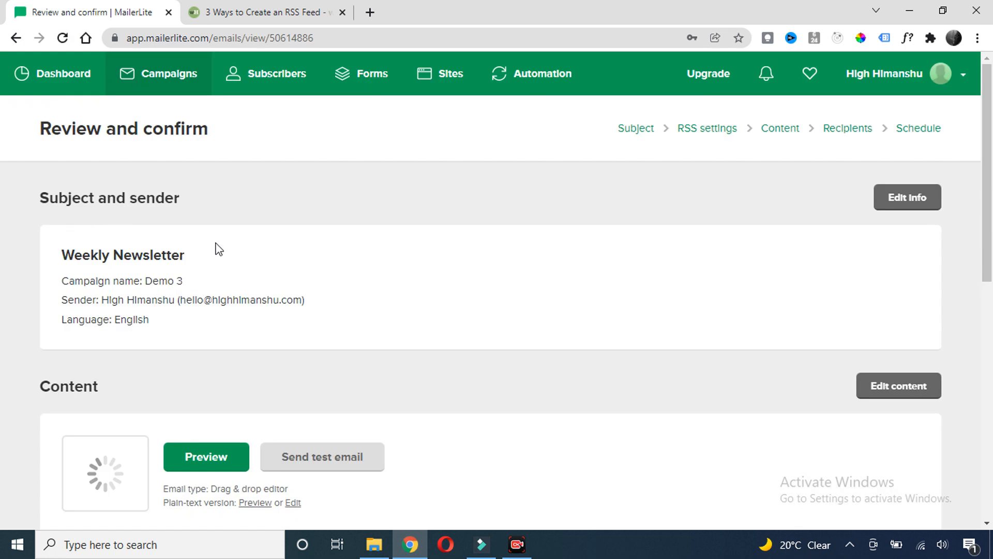
Highlight the weekly Monday 00:00 sending schedule line on the review page
scroll(391, 281, down, 10)
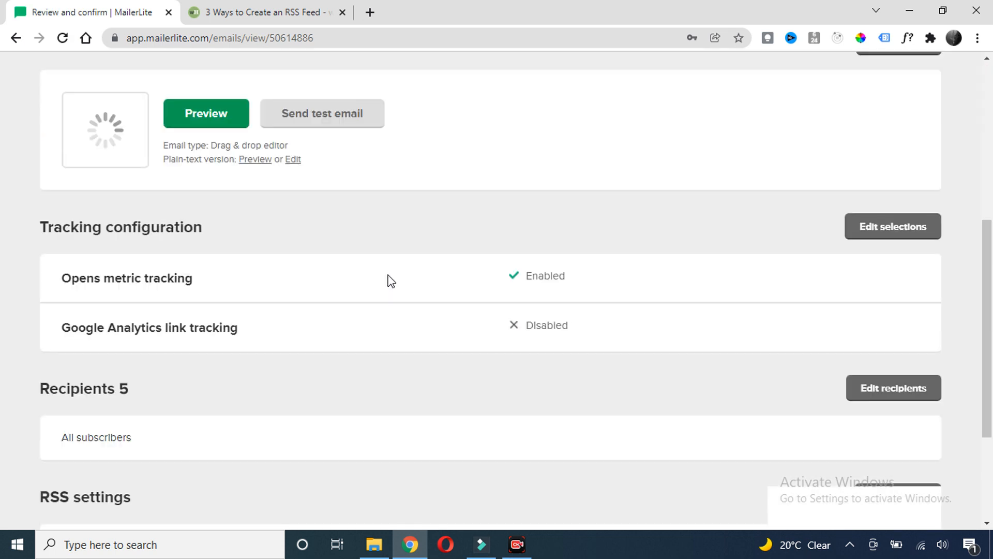
drag(61, 377, 401, 383)
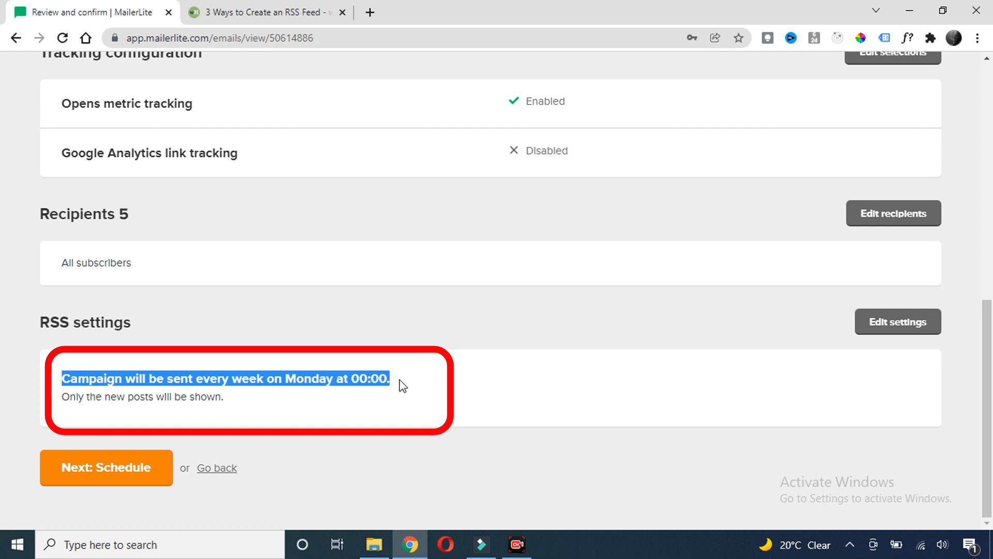
click(406, 382)
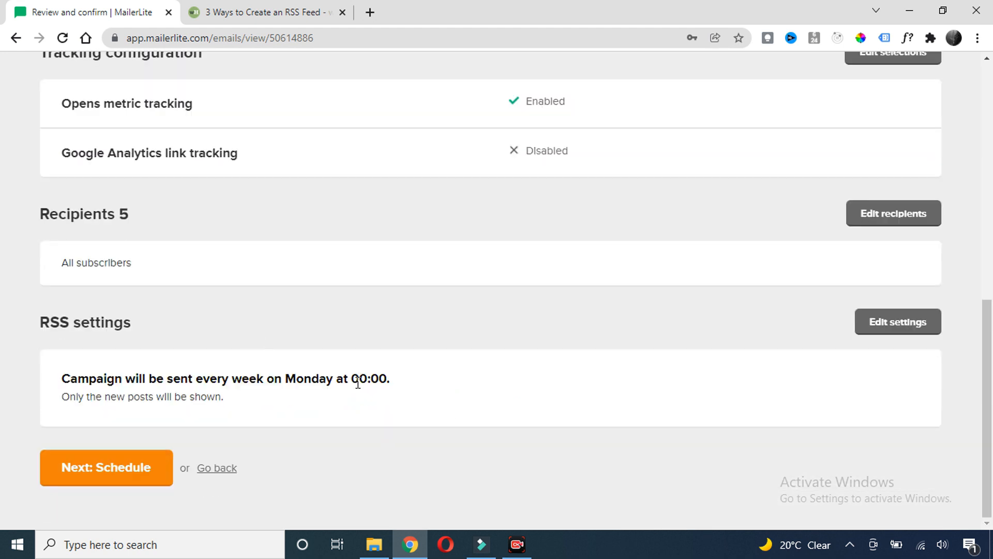
drag(406, 384, 70, 378)
click(252, 339)
Advance the campaign to its scheduling step
click(108, 478)
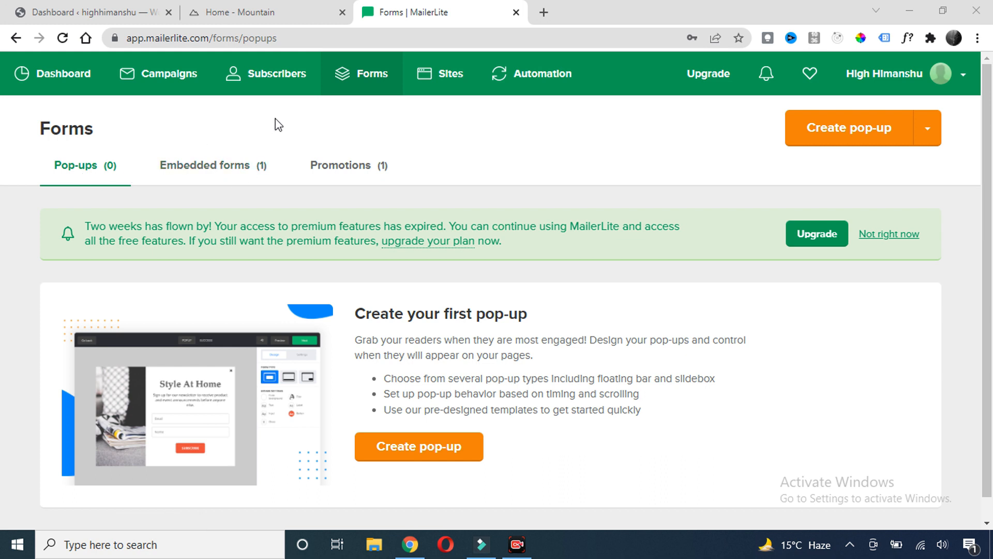
scroll(230, 129, down, 1)
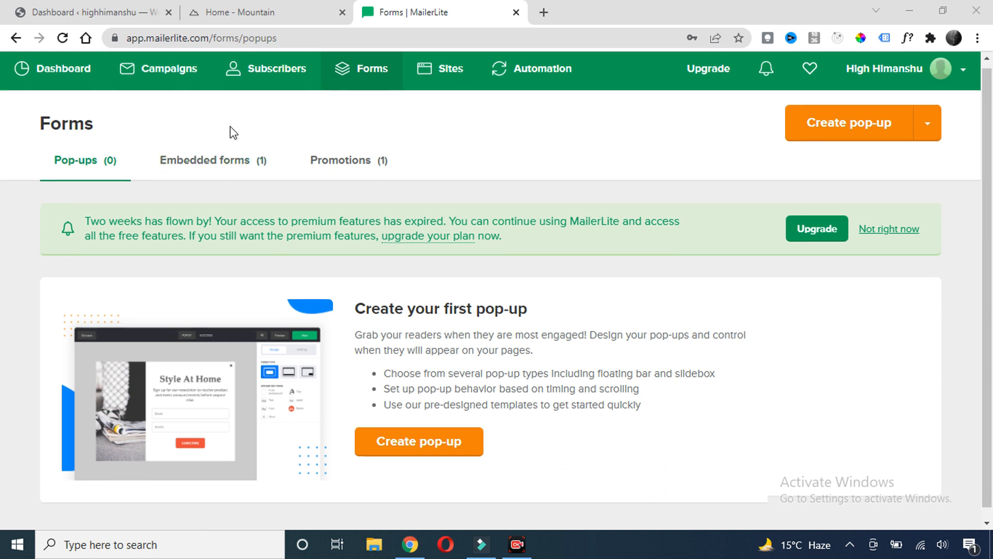
scroll(236, 143, up, 1)
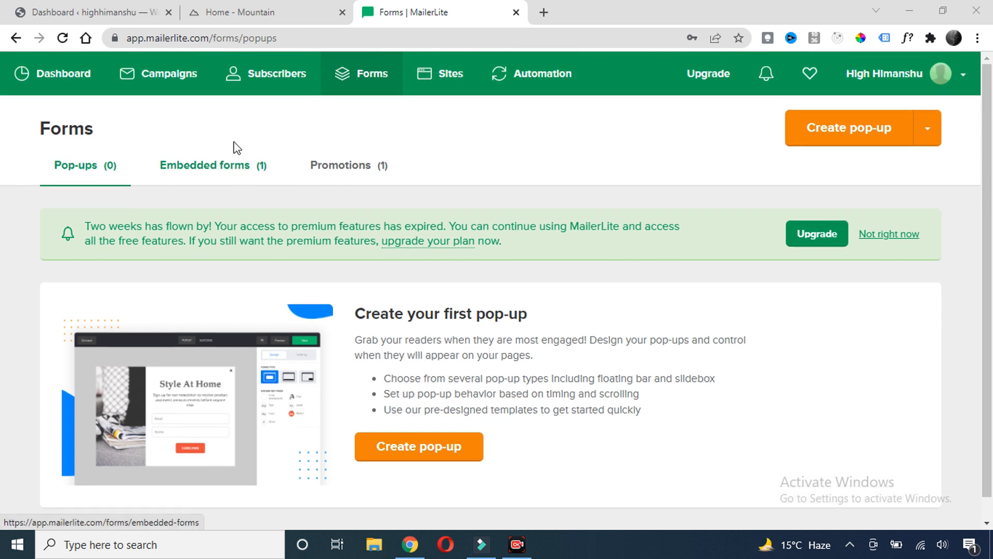
Create a new pop-up named Demo 1 and assign it to the first subscriber group
click(425, 456)
click(188, 249)
text(Demo 1)
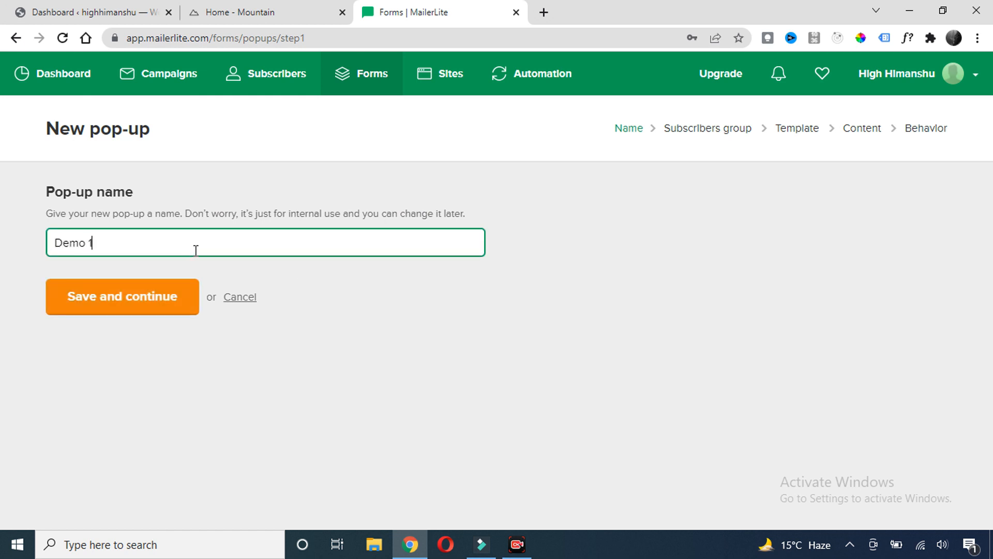
click(137, 304)
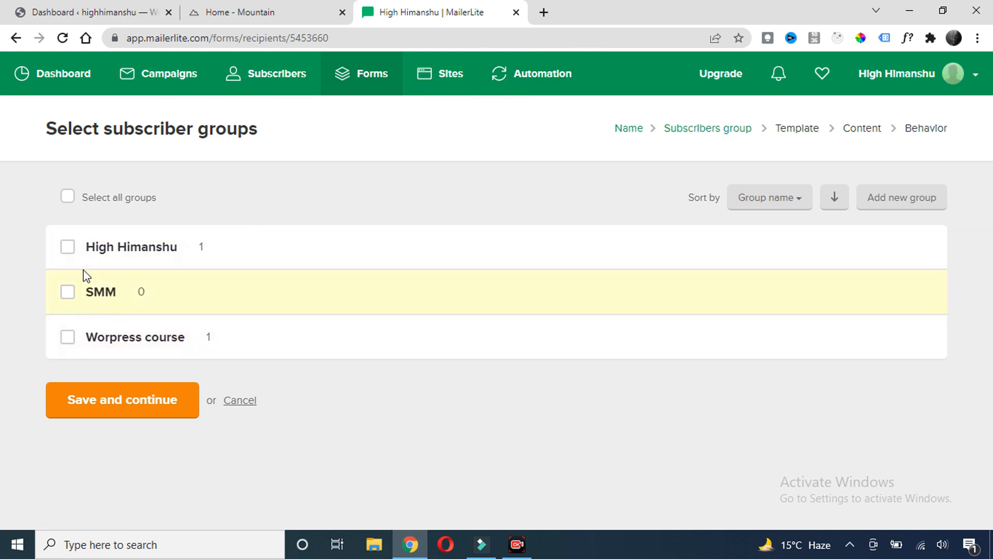
click(67, 247)
Save the group choice, browse the template gallery and pick the Positive vibe template
click(120, 410)
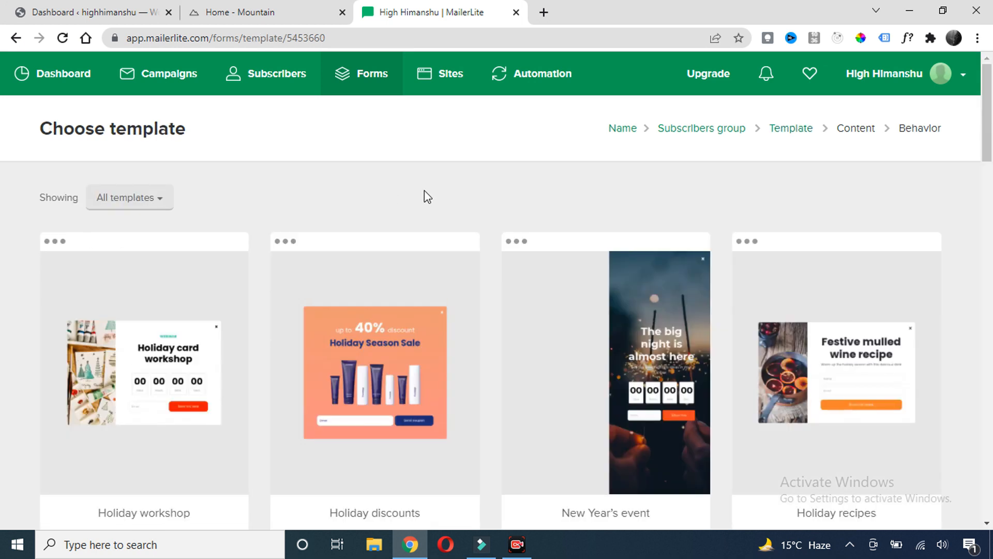
scroll(427, 196, down, 14)
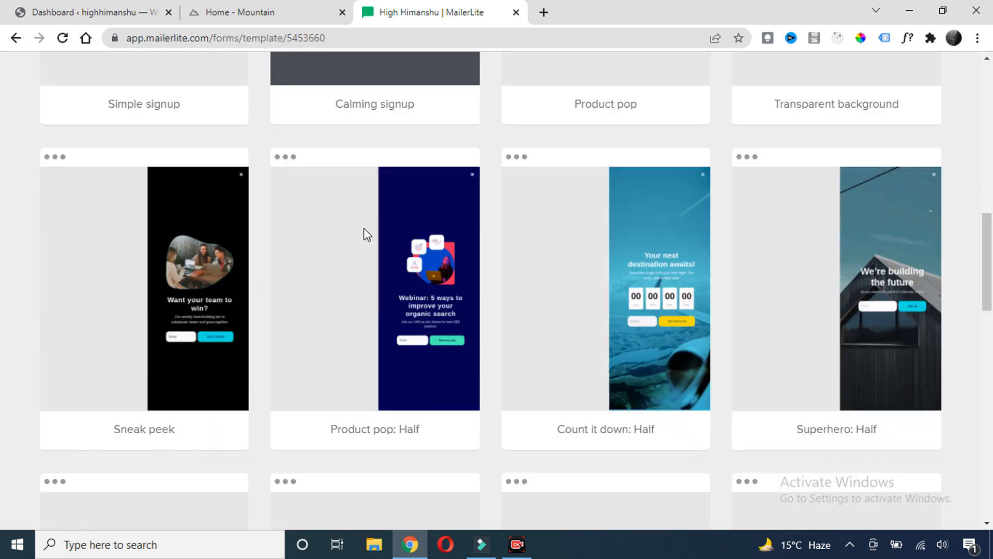
scroll(521, 239, down, 3)
scroll(587, 240, up, 12)
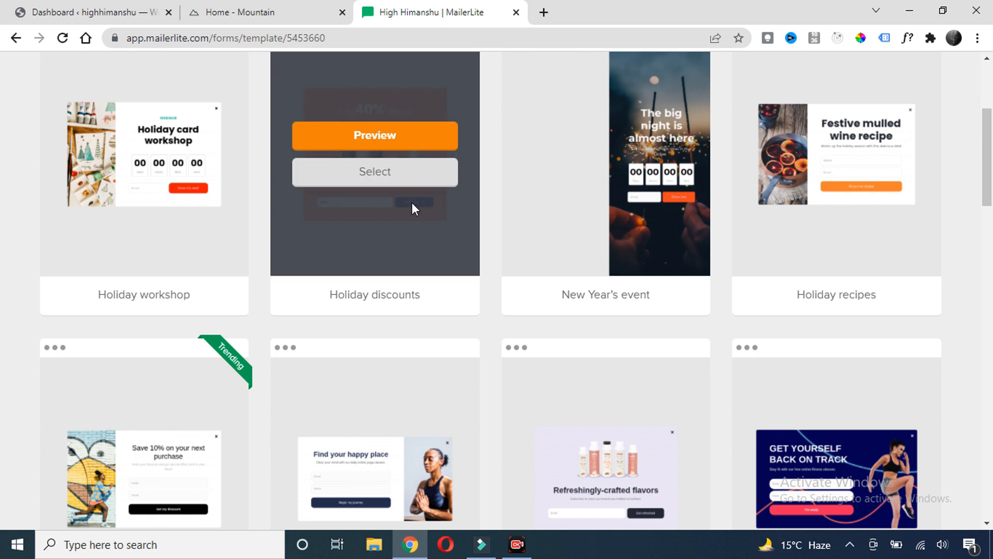
scroll(362, 204, up, 4)
scroll(393, 189, down, 6)
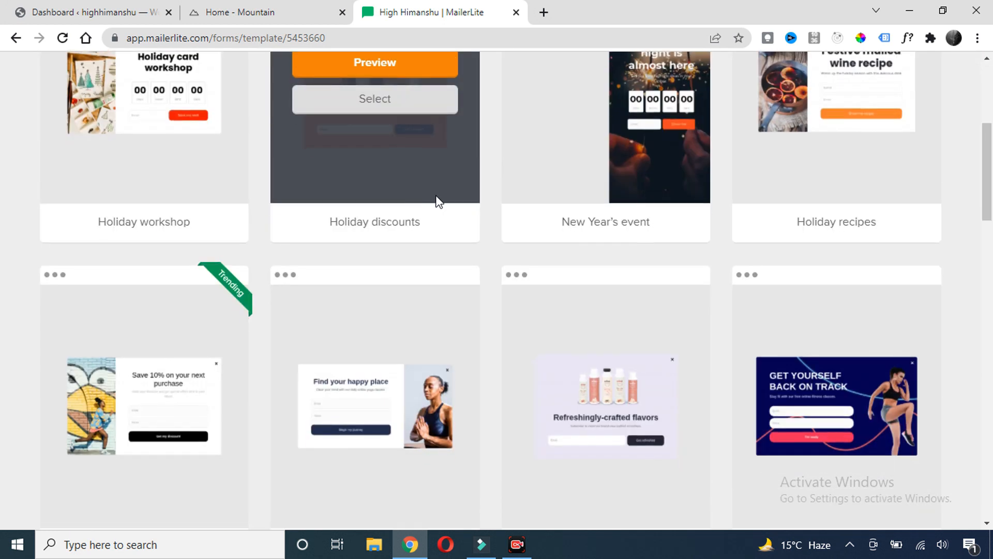
scroll(455, 207, down, 1)
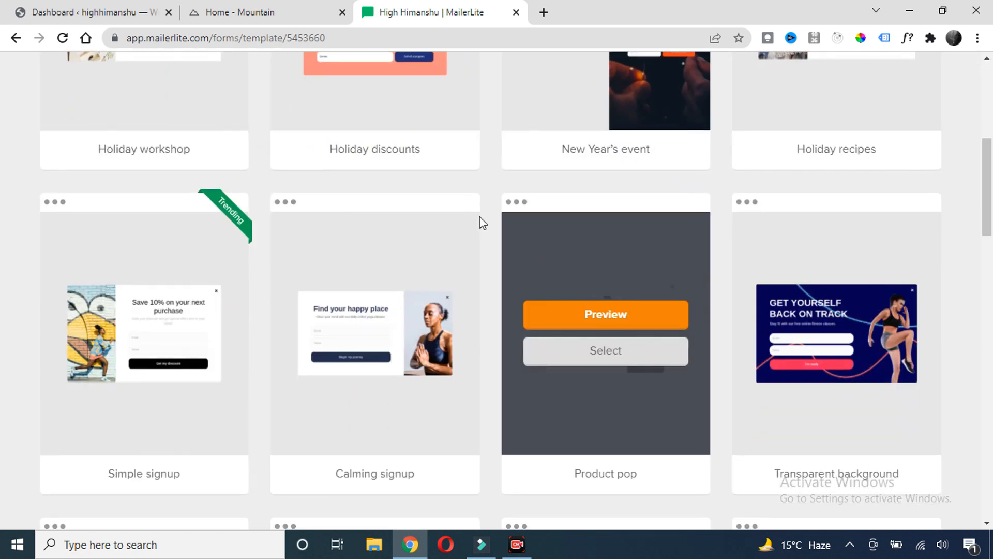
scroll(455, 212, down, 2)
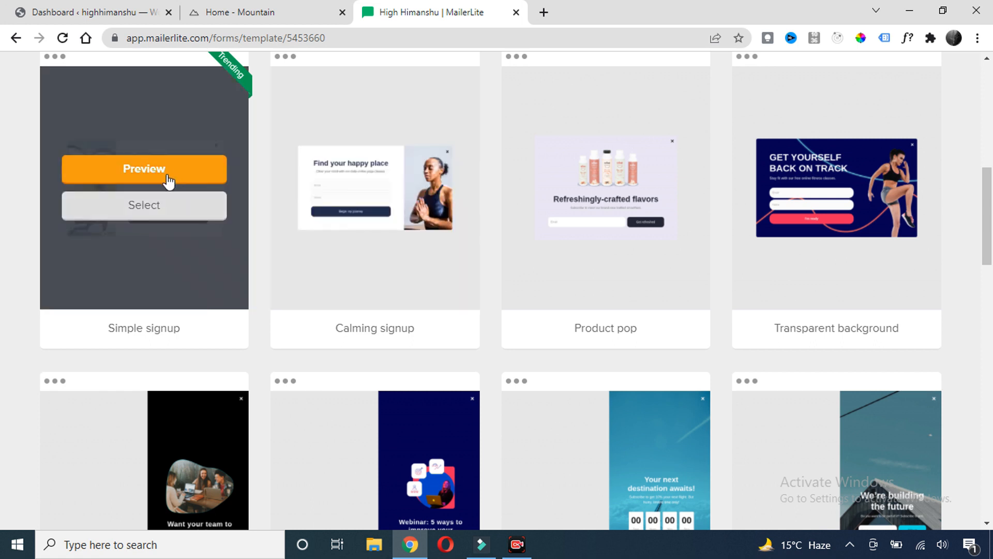
scroll(295, 200, down, 2)
scroll(538, 231, down, 8)
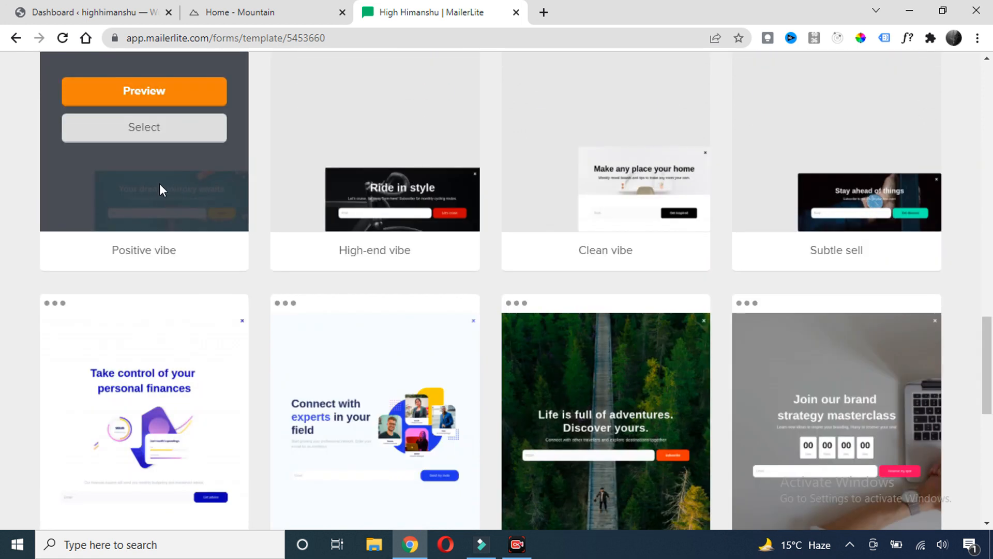
scroll(155, 218, up, 2)
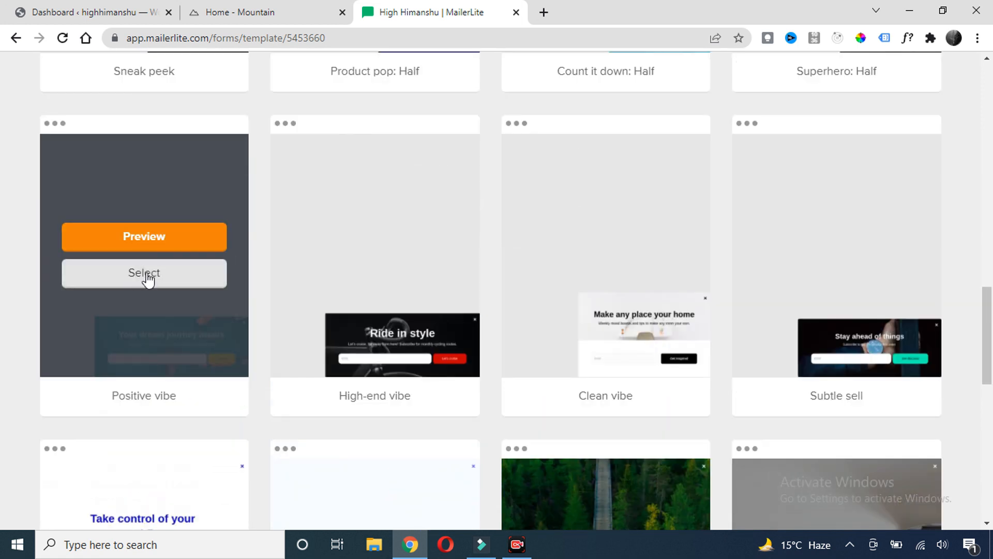
click(147, 276)
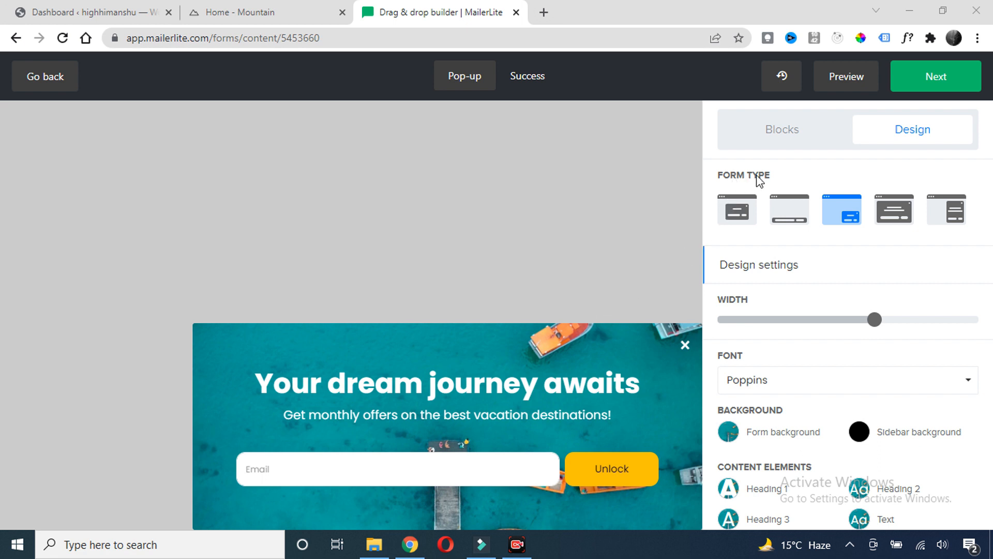
Try the top-positioned bar and slide-in layouts, then settle on the centred pop-up form type
click(737, 211)
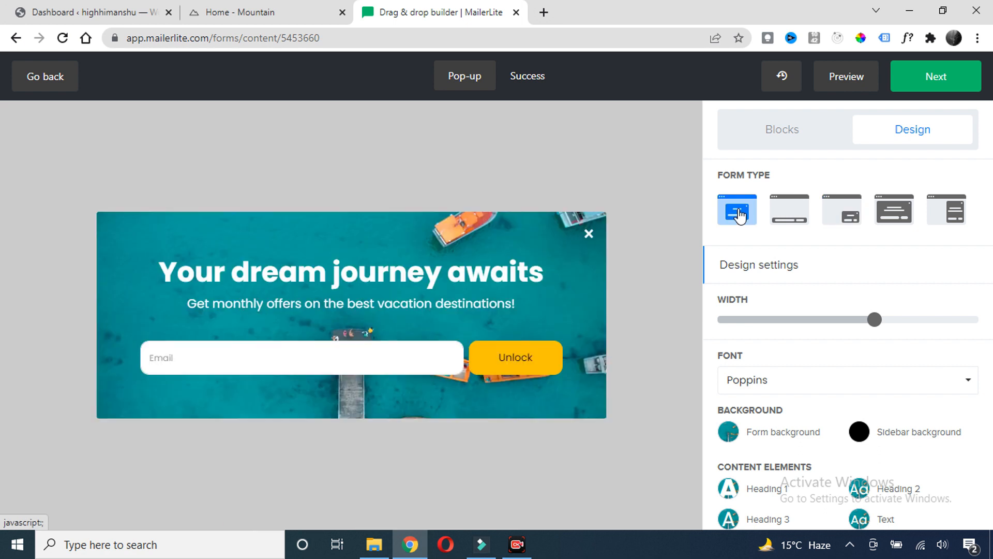
click(789, 213)
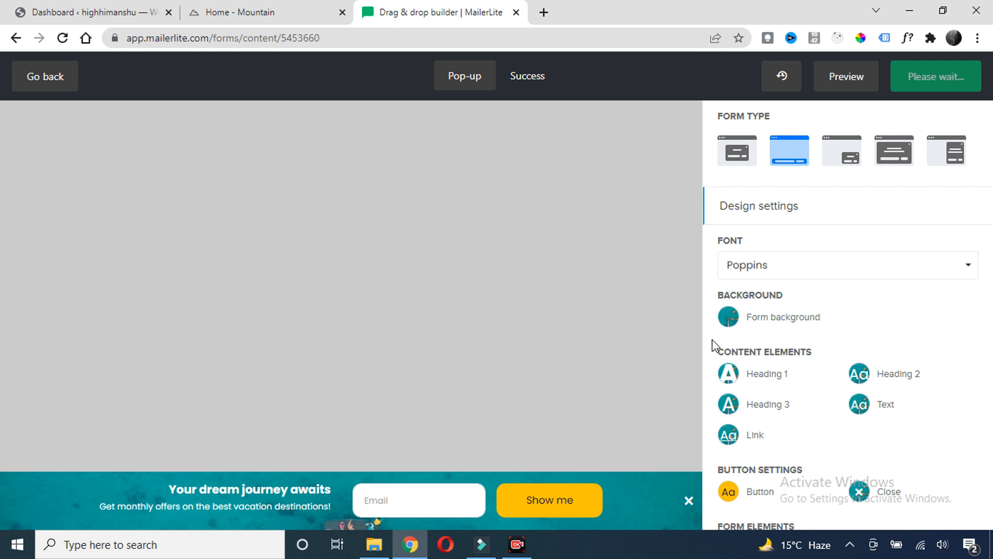
scroll(757, 260, down, 4)
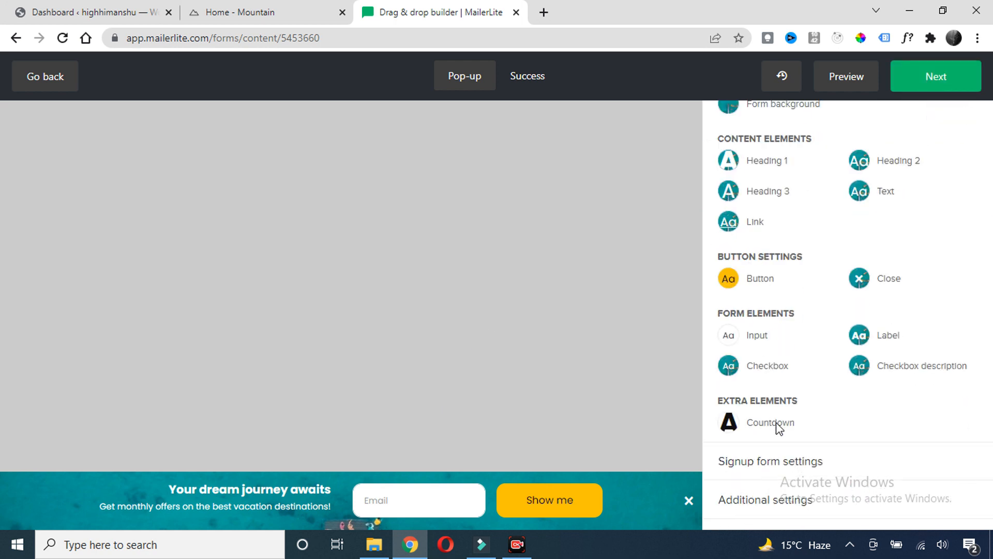
click(744, 500)
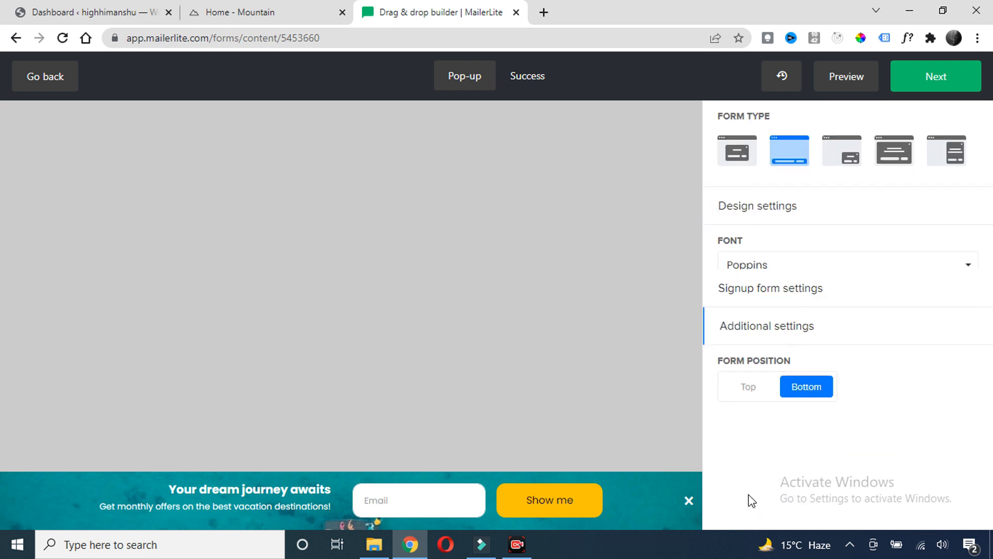
click(746, 345)
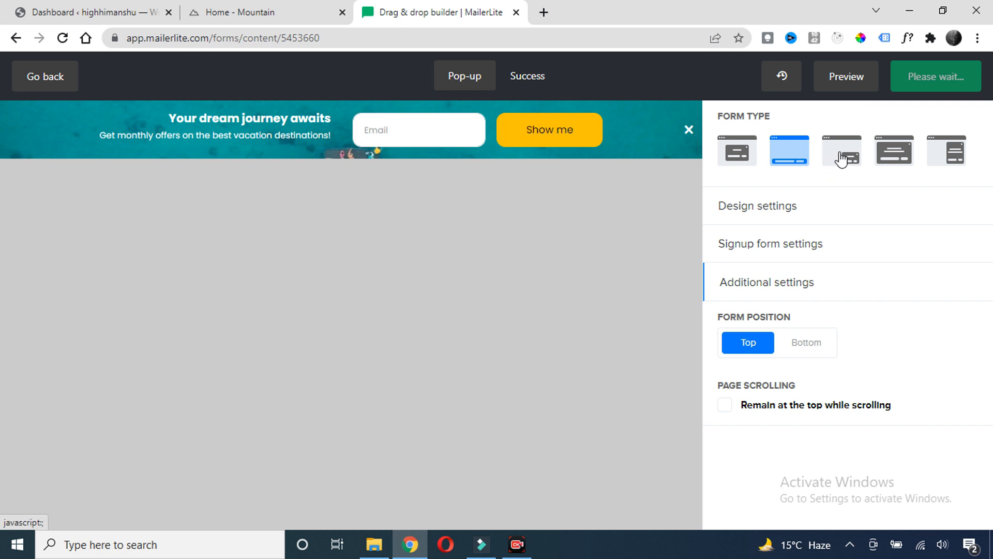
click(947, 146)
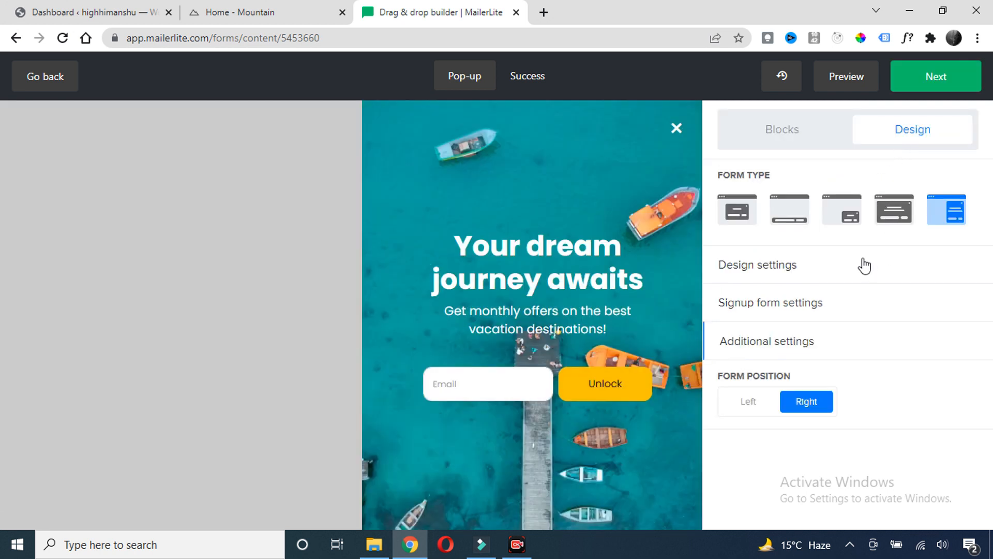
click(737, 210)
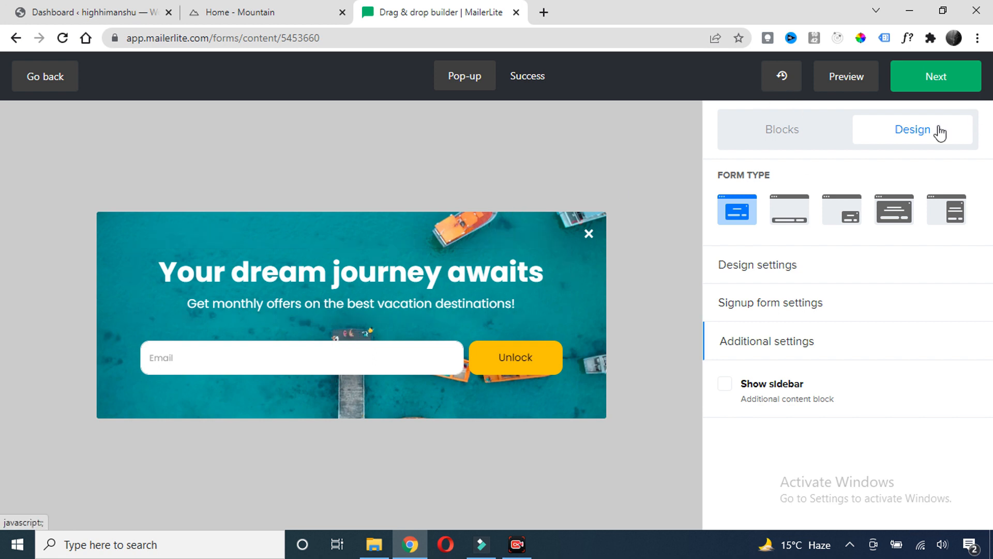
Remove the form's background image so it keeps a plain black background
click(757, 269)
scroll(766, 279, down, 3)
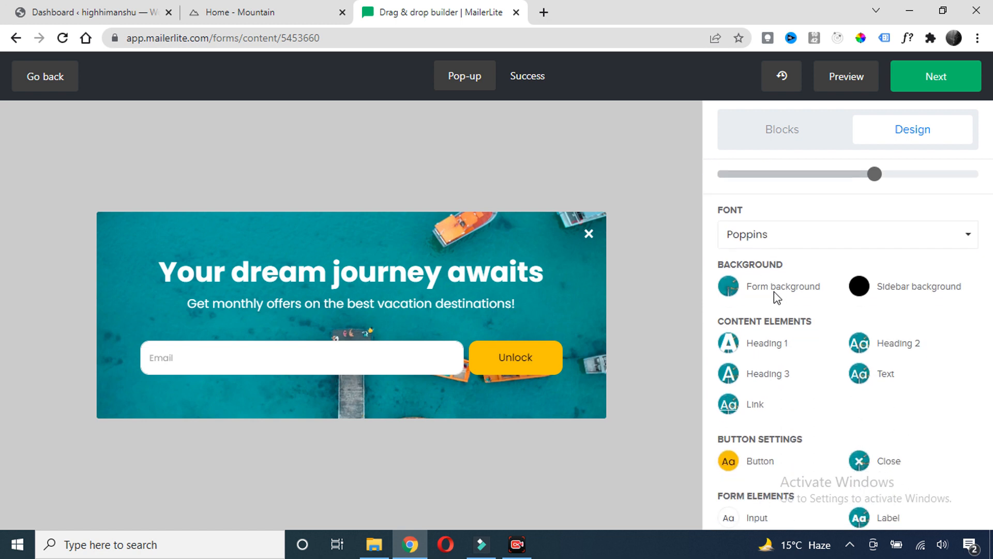
click(735, 289)
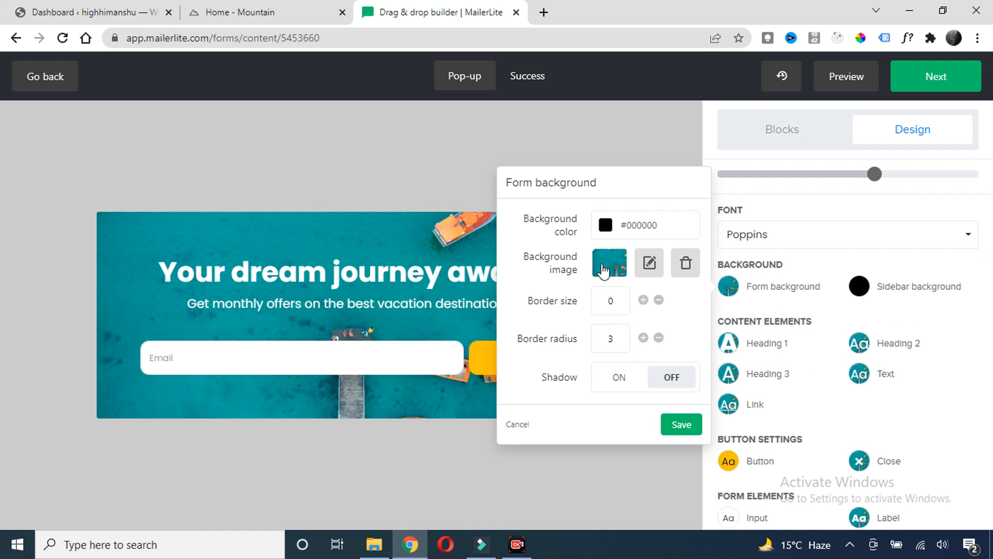
click(687, 266)
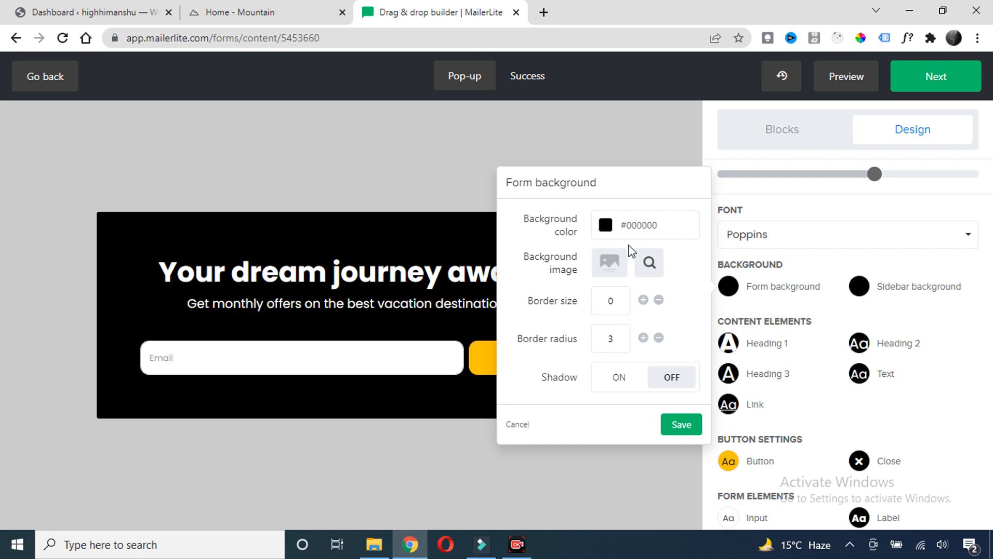
click(446, 111)
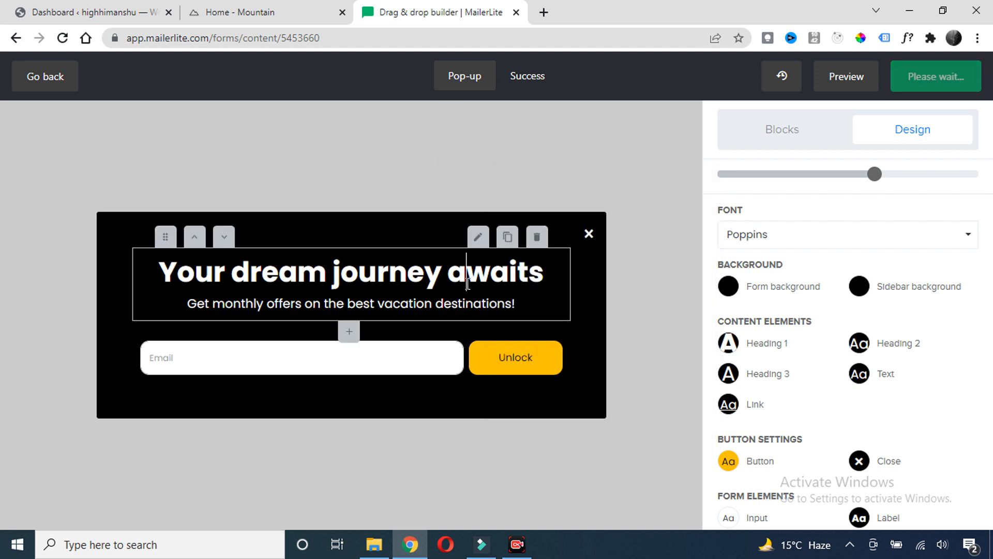
Change the heading to 'Free Ebook on Wordpress' and the subtitle to 'Learn Wordpress by DIY'
scroll(770, 305, down, 2)
mouse_move(409, 290)
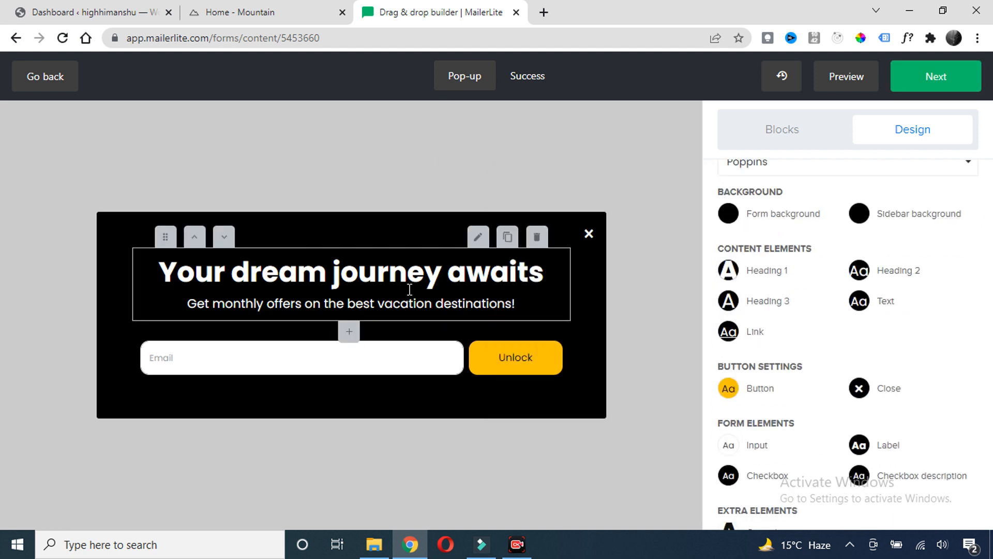
drag(557, 267, 166, 271)
text(Free Ebook on Wordpress)
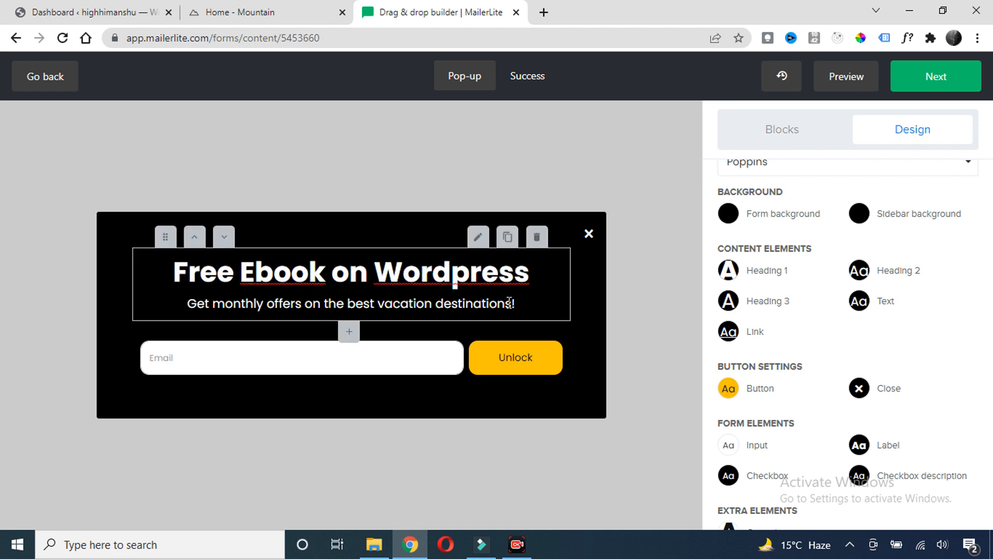
drag(516, 304, 185, 304)
text(Learn Worpdress by DIY)
click(357, 303)
key(BackSpace)
key(BackSpace)
text(dp)
click(471, 181)
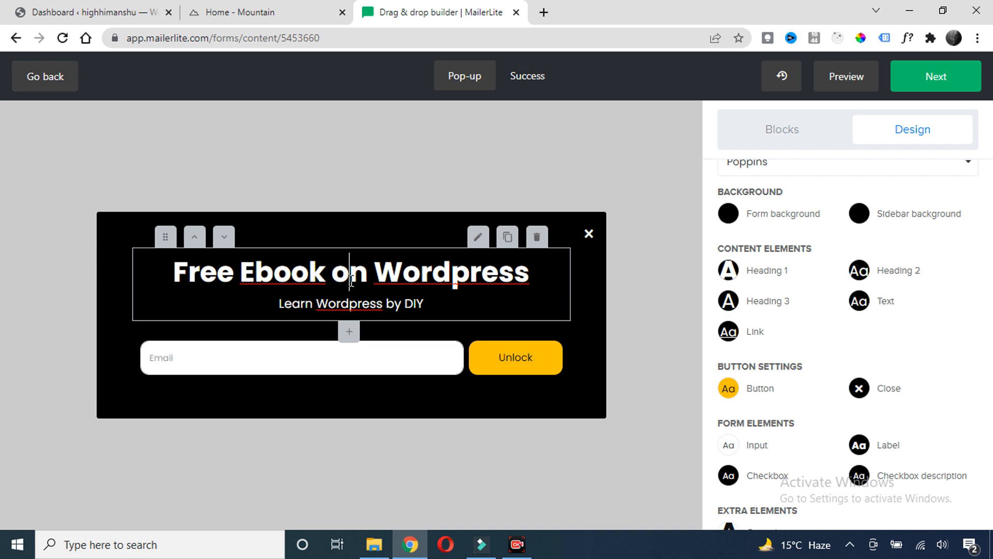
click(354, 360)
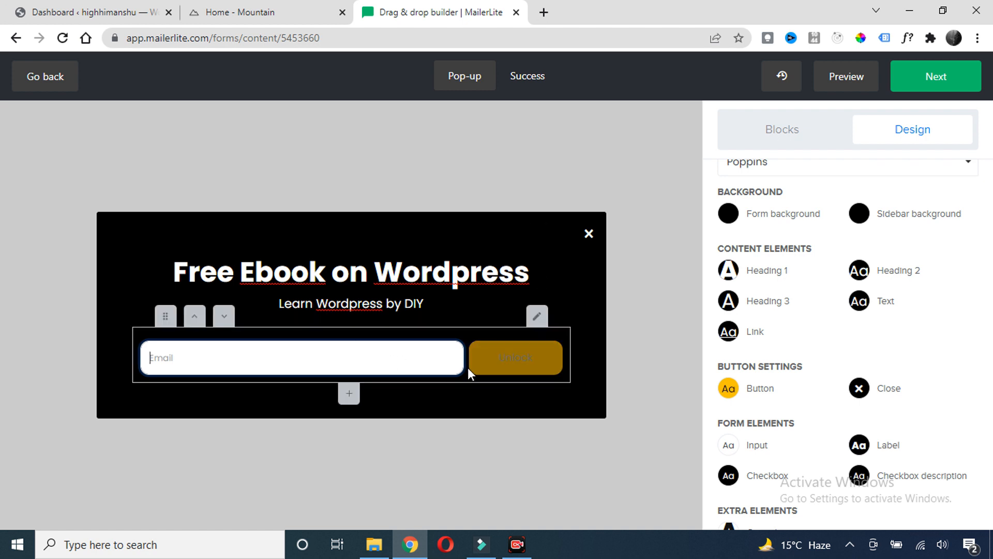
click(510, 363)
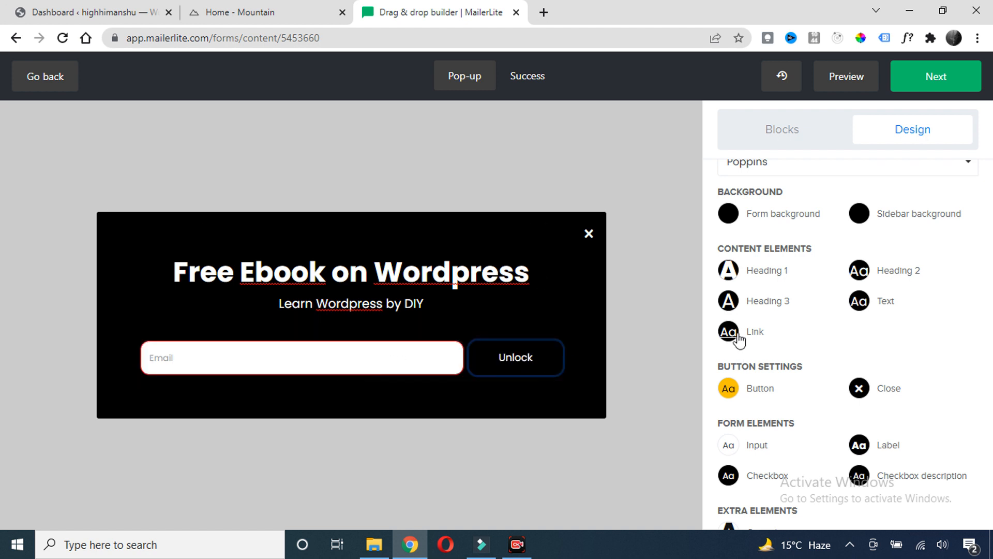
scroll(733, 339, down, 2)
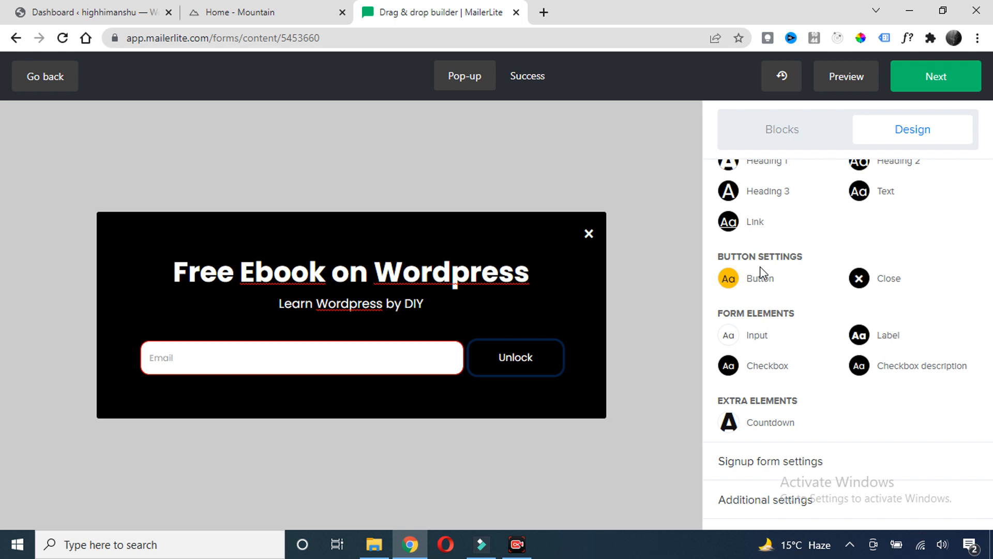
click(732, 280)
click(734, 282)
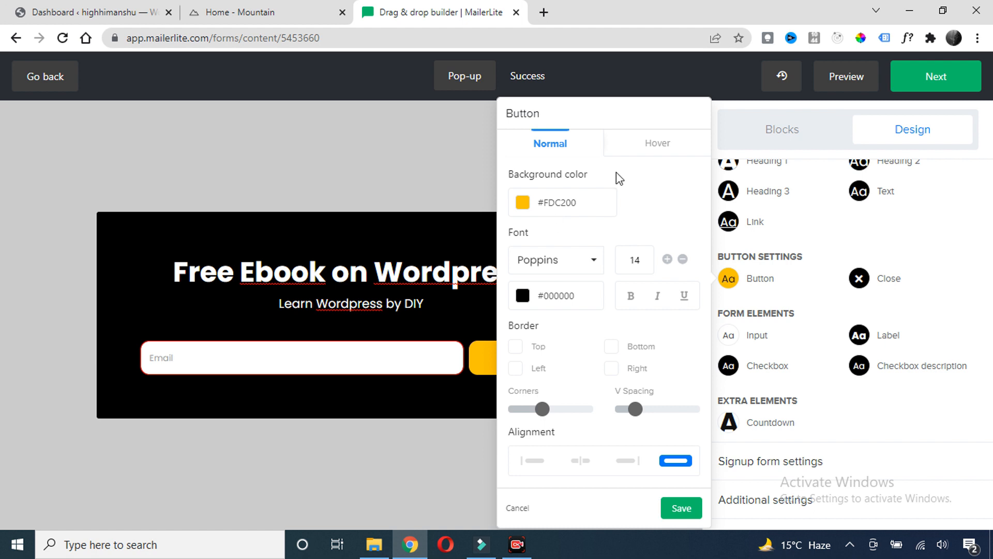
click(653, 154)
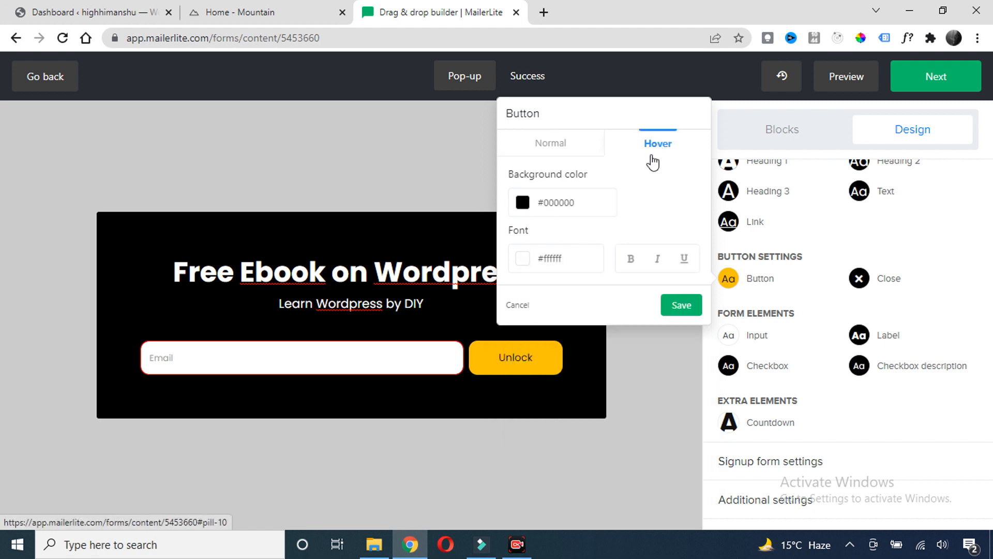
click(524, 206)
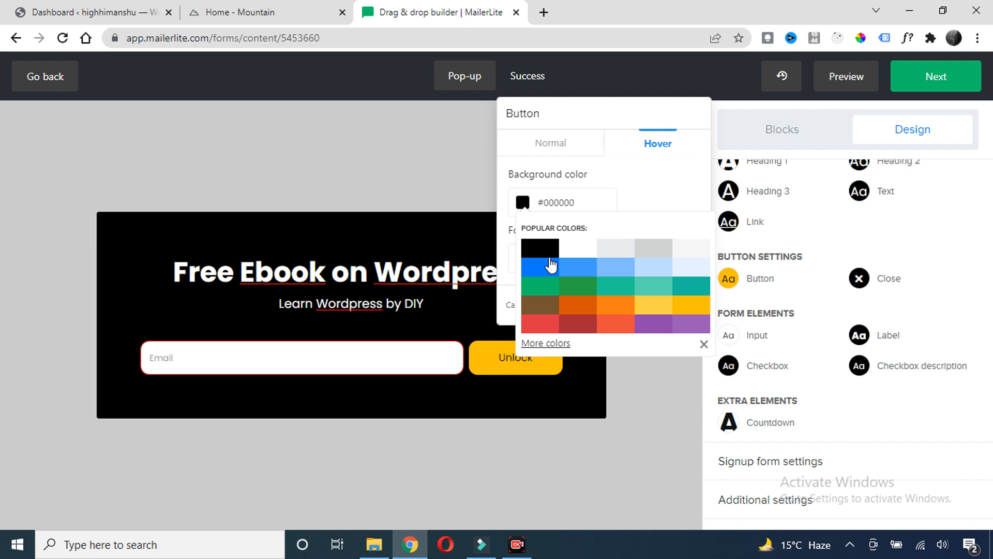
click(692, 249)
click(608, 177)
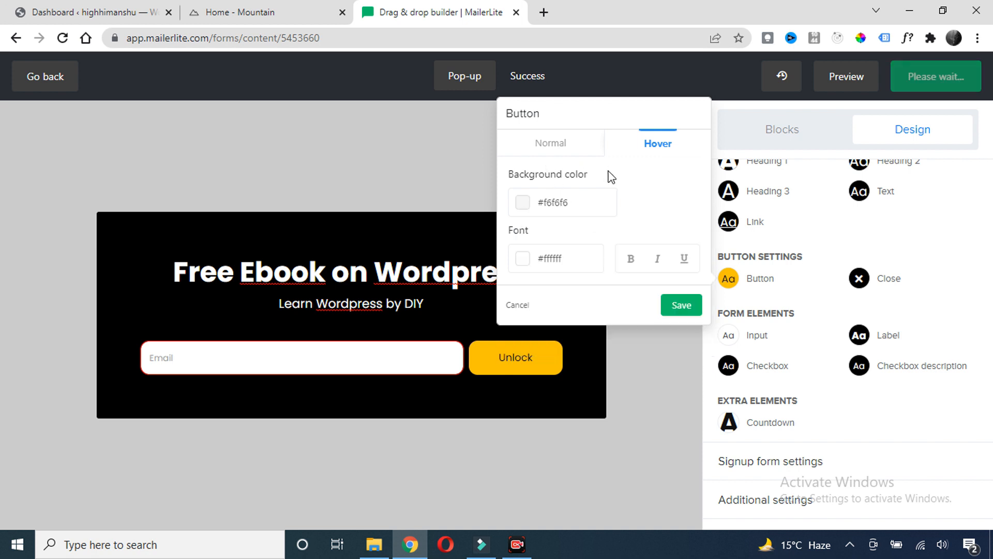
click(526, 263)
click(693, 367)
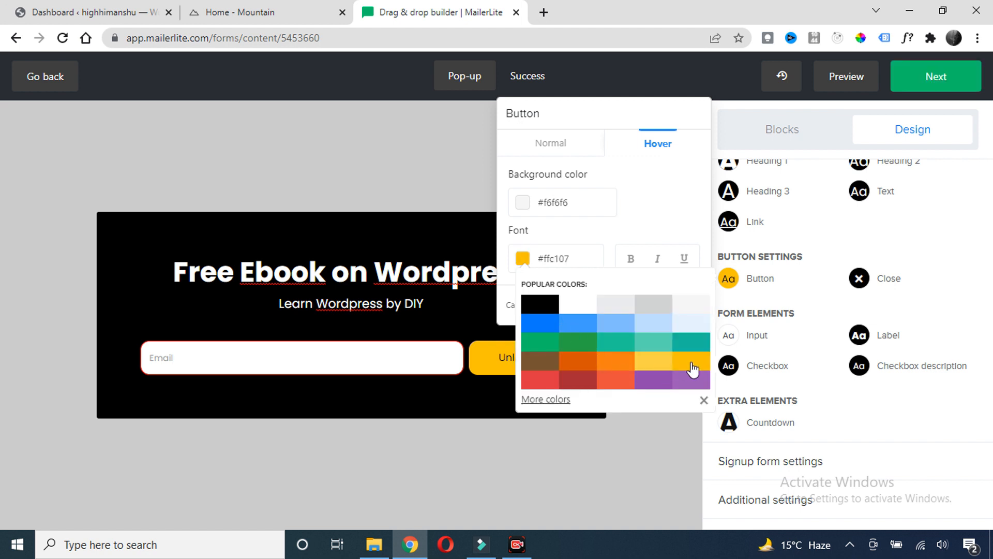
click(491, 164)
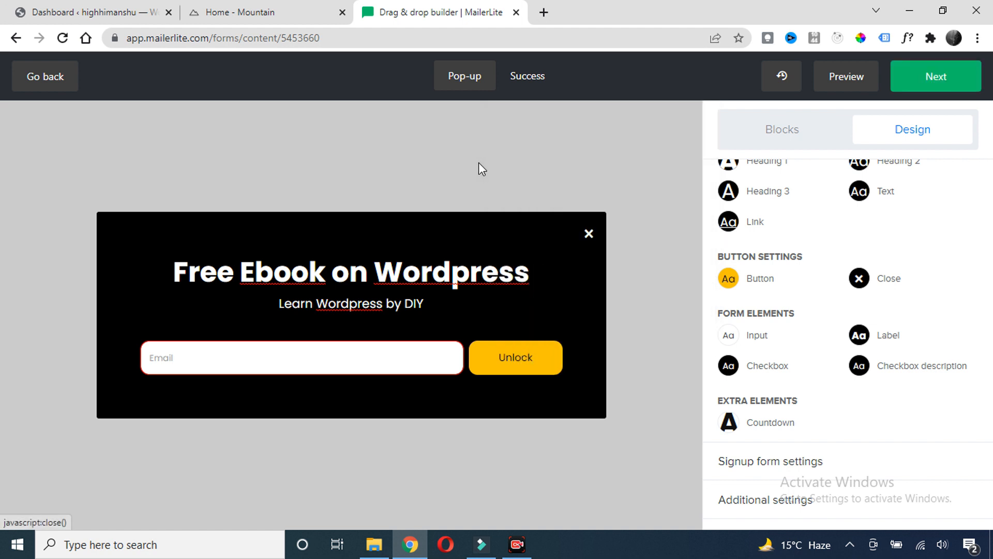
click(521, 364)
click(337, 359)
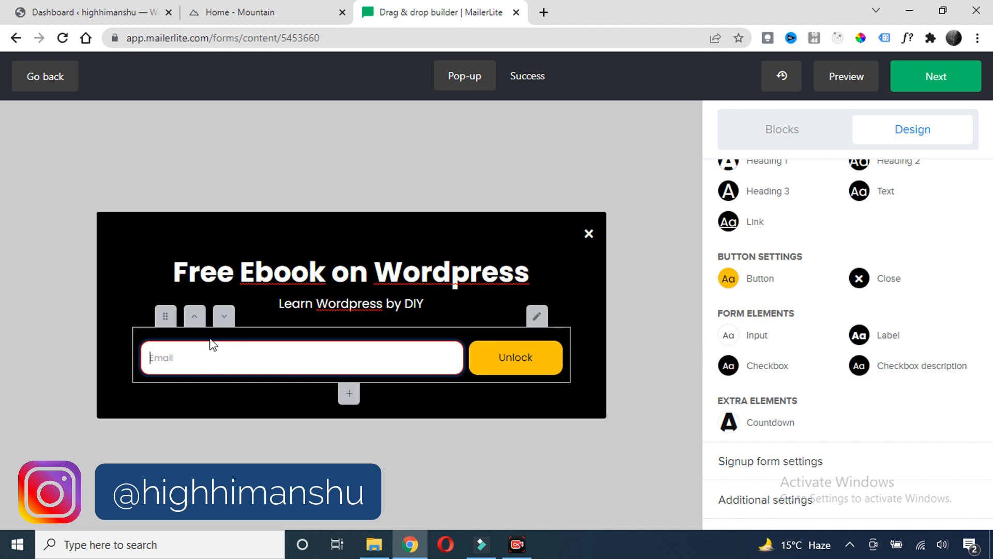
Add a Name field above Email and save, then delete it so only Email remains
click(537, 321)
scroll(765, 298, down, 1)
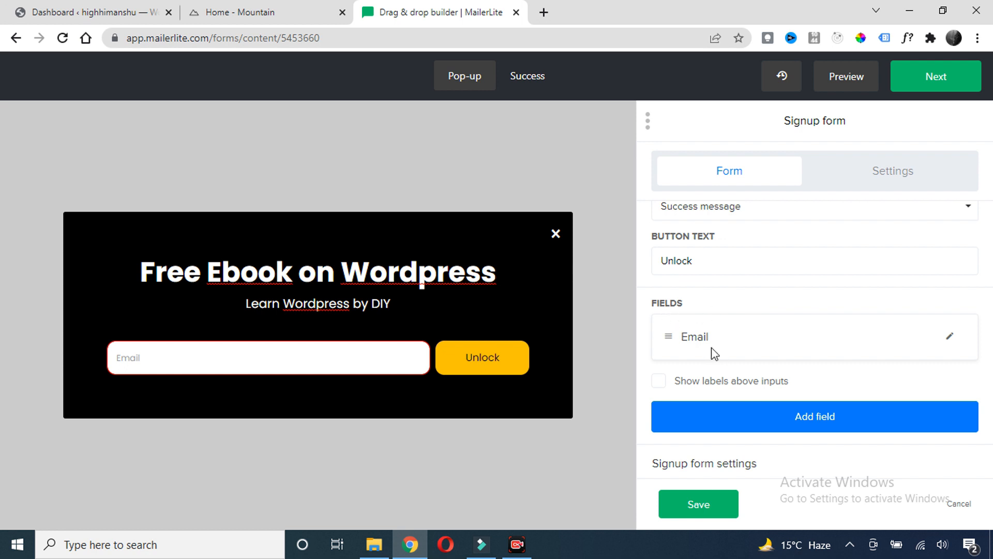
click(804, 421)
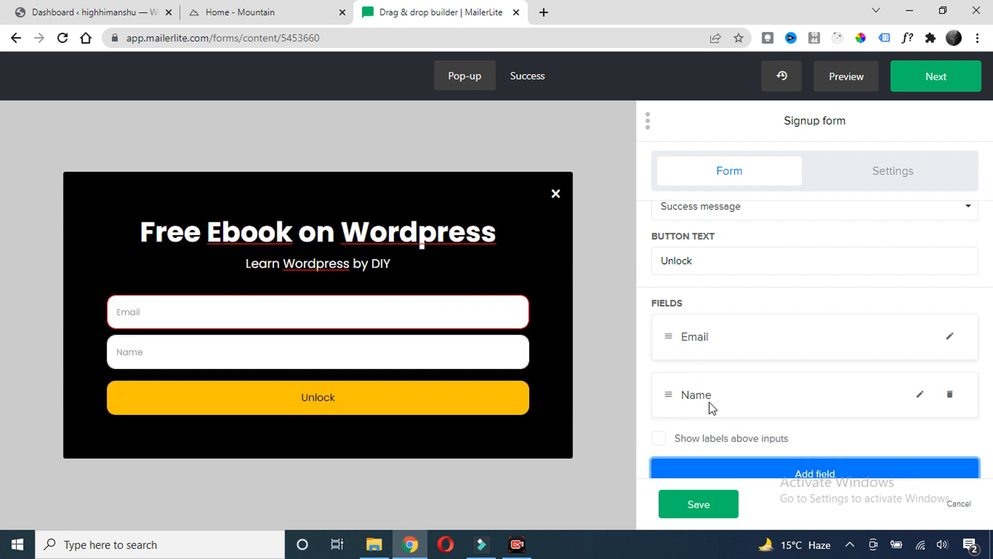
drag(666, 395, 667, 343)
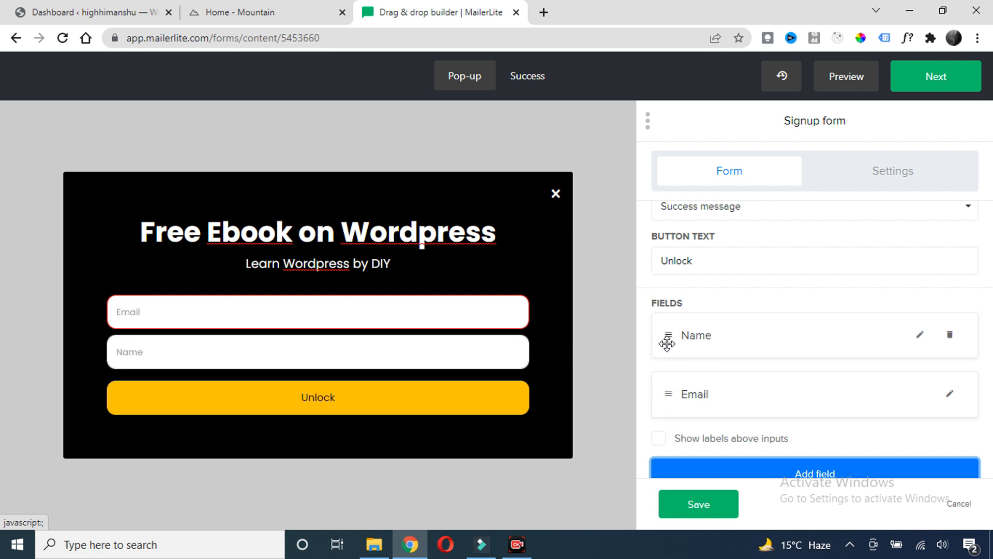
scroll(771, 344, down, 2)
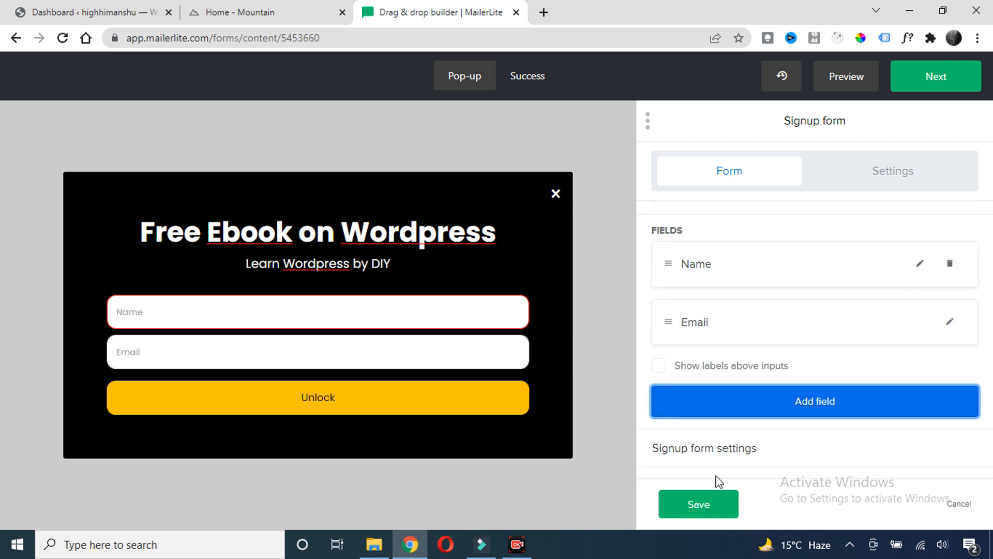
click(701, 502)
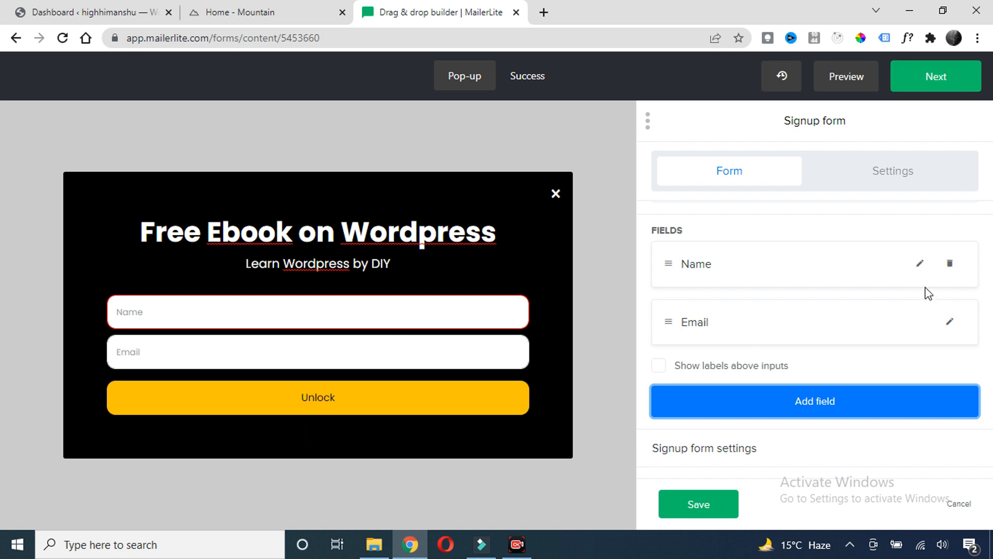
click(951, 266)
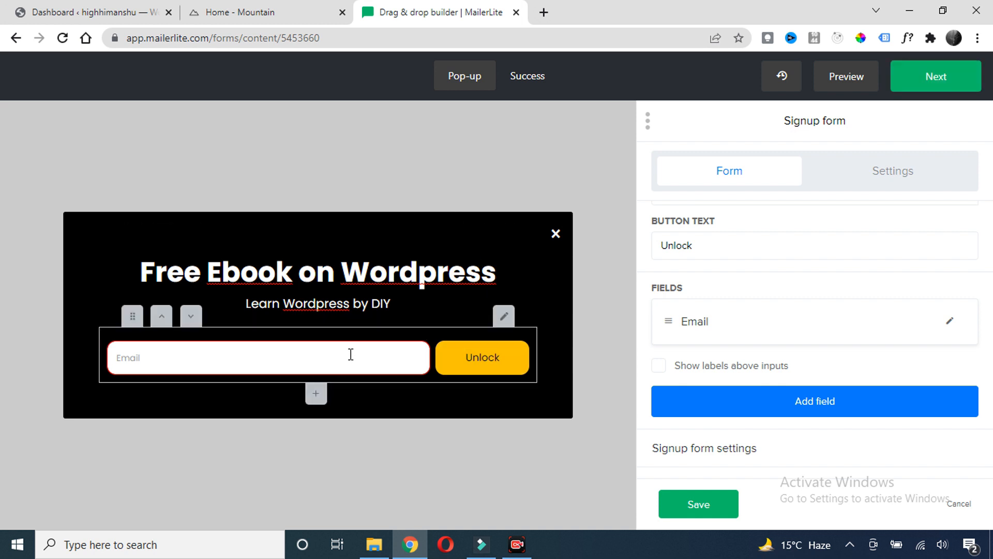
click(303, 364)
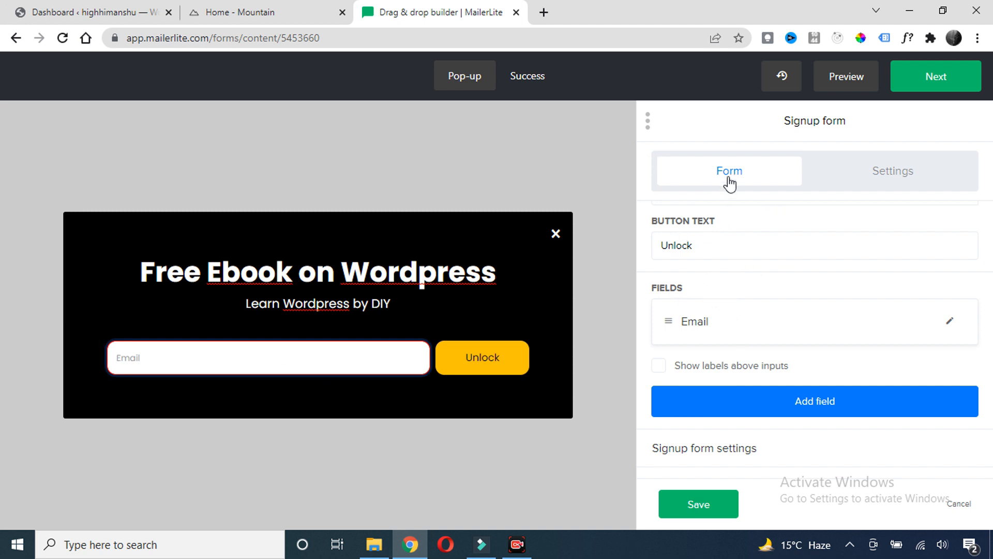
Style the Email input with Arial font, size 16 and a black placeholder, and save
click(892, 174)
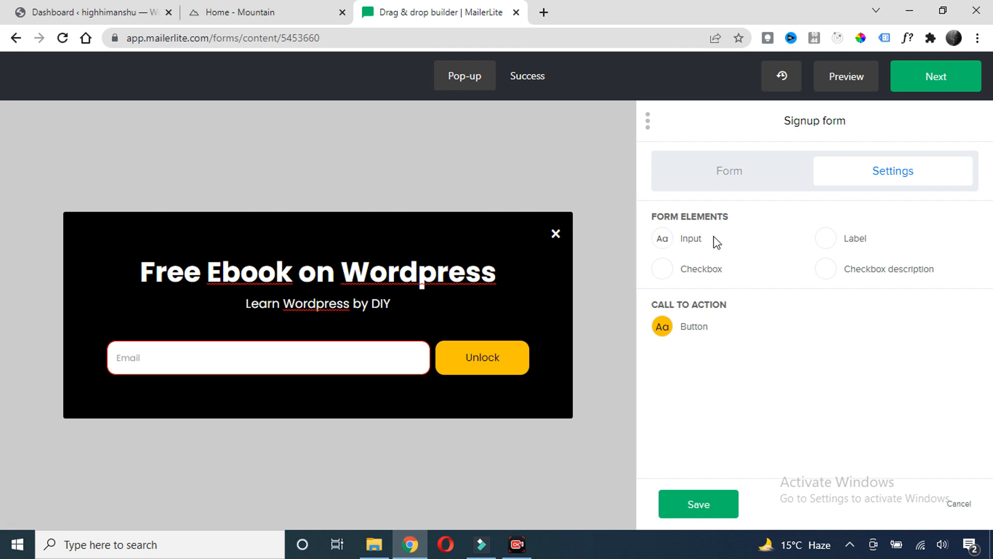
click(667, 246)
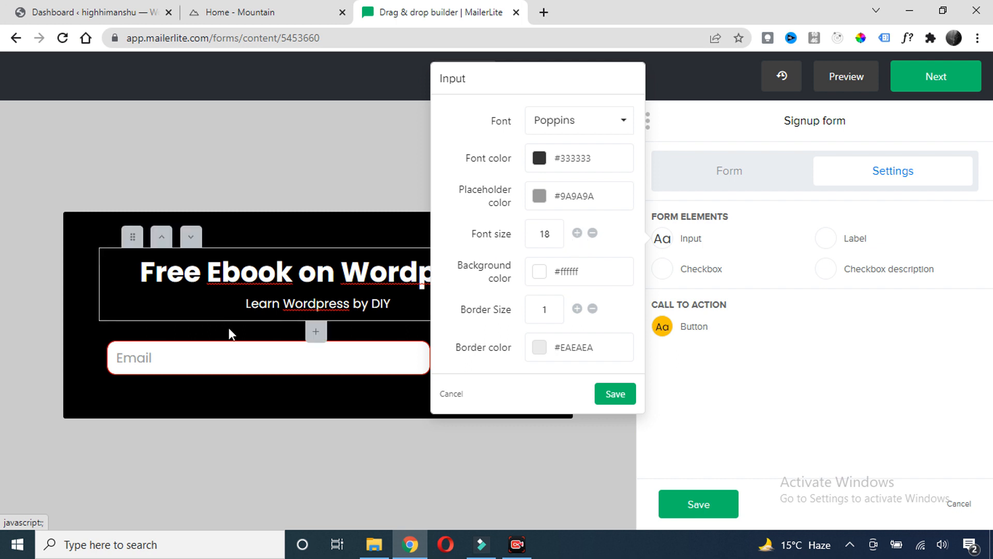
click(593, 234)
click(593, 234)
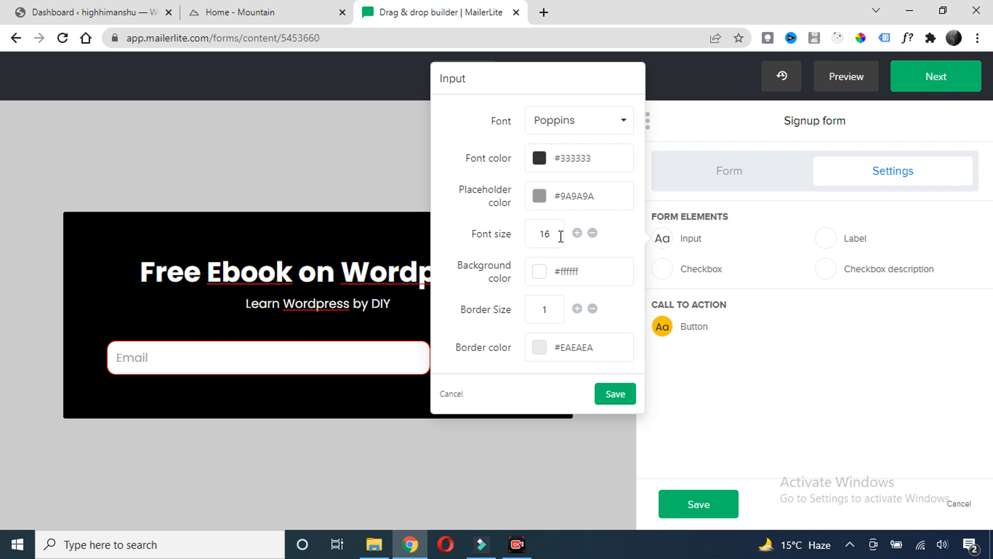
click(540, 196)
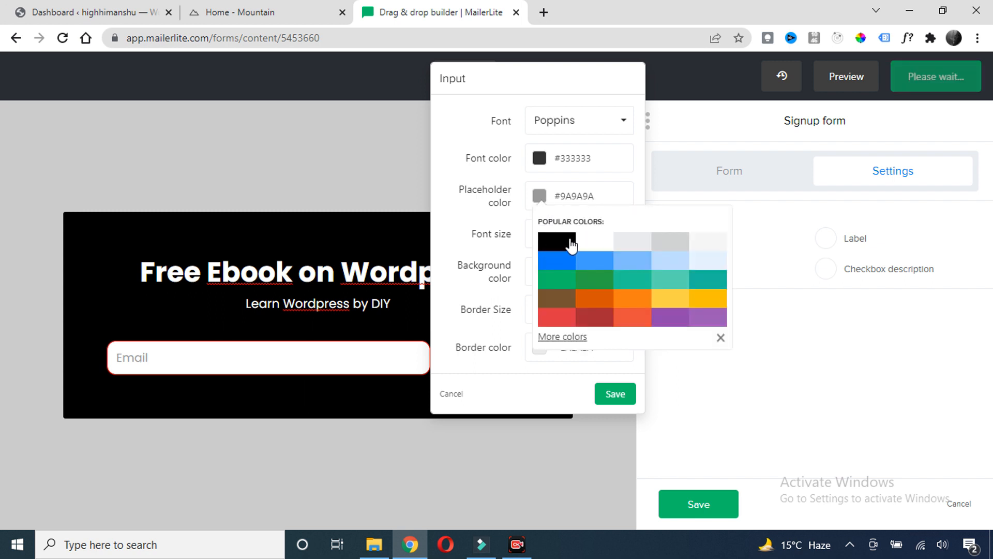
click(556, 250)
click(602, 127)
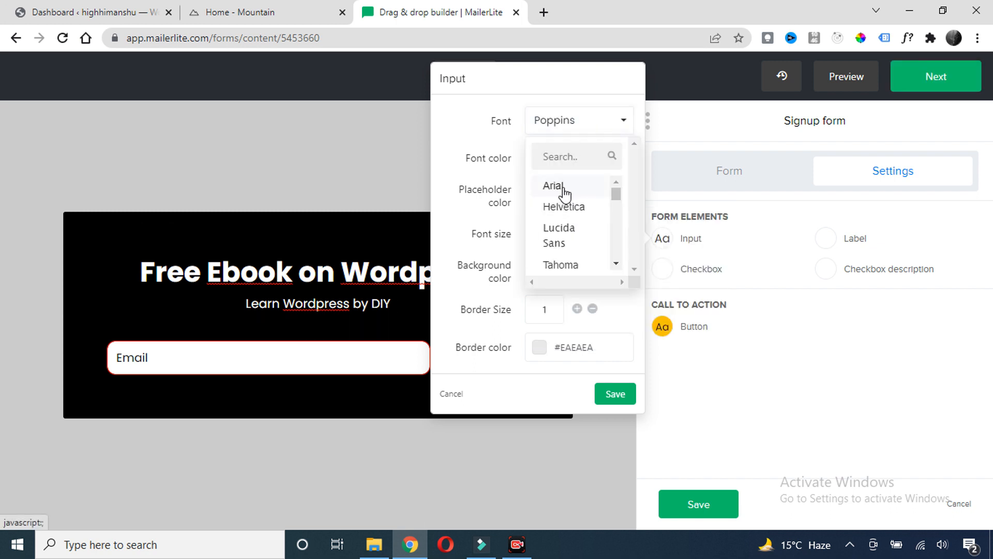
click(564, 186)
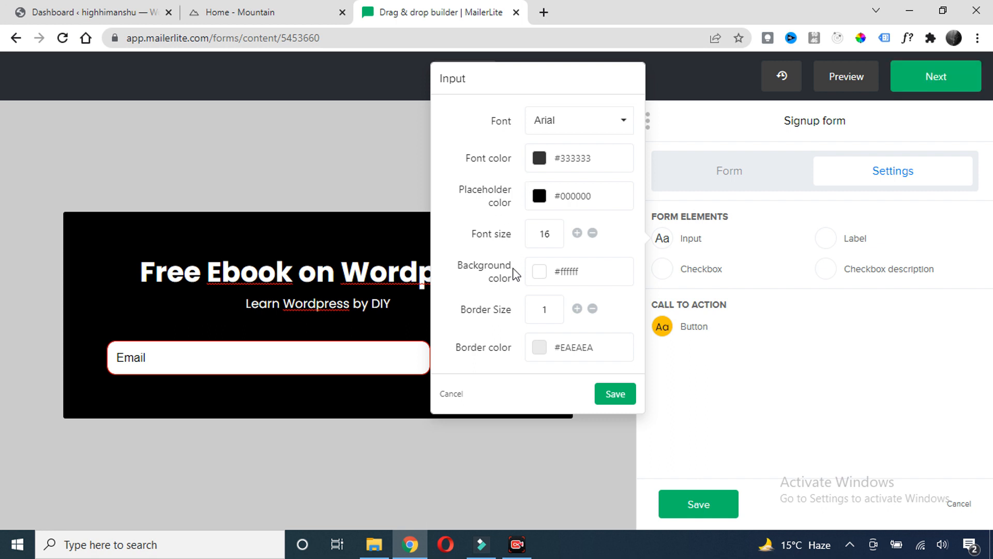
click(617, 393)
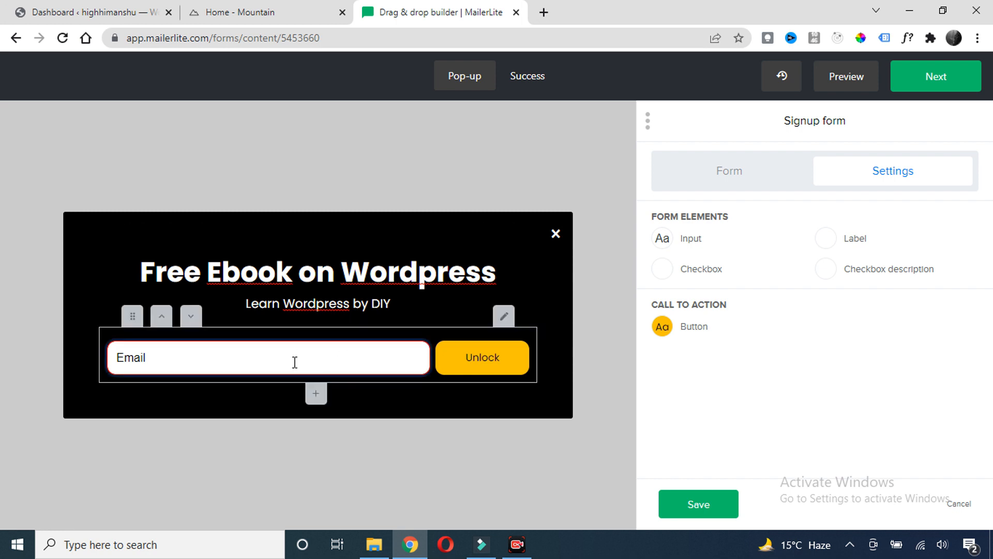
click(783, 80)
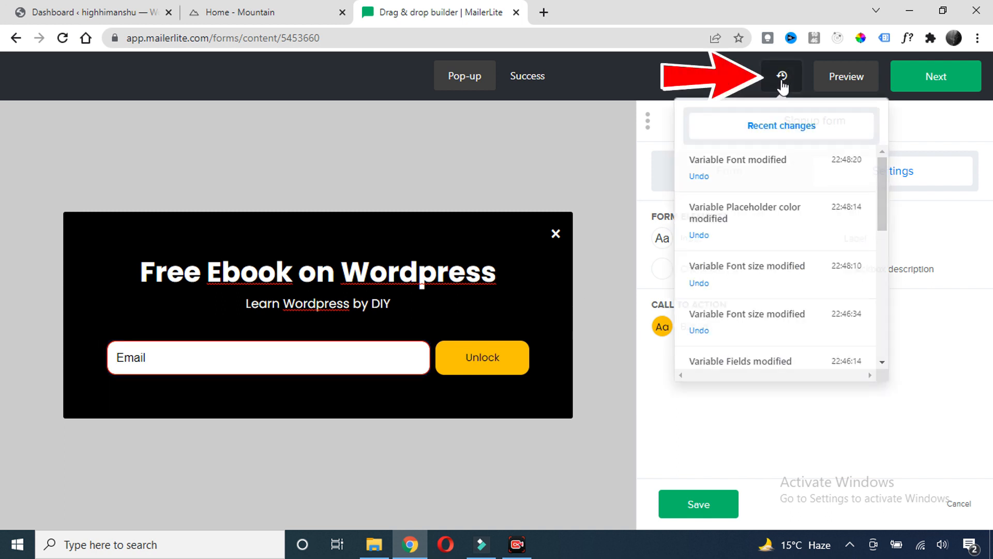
click(698, 177)
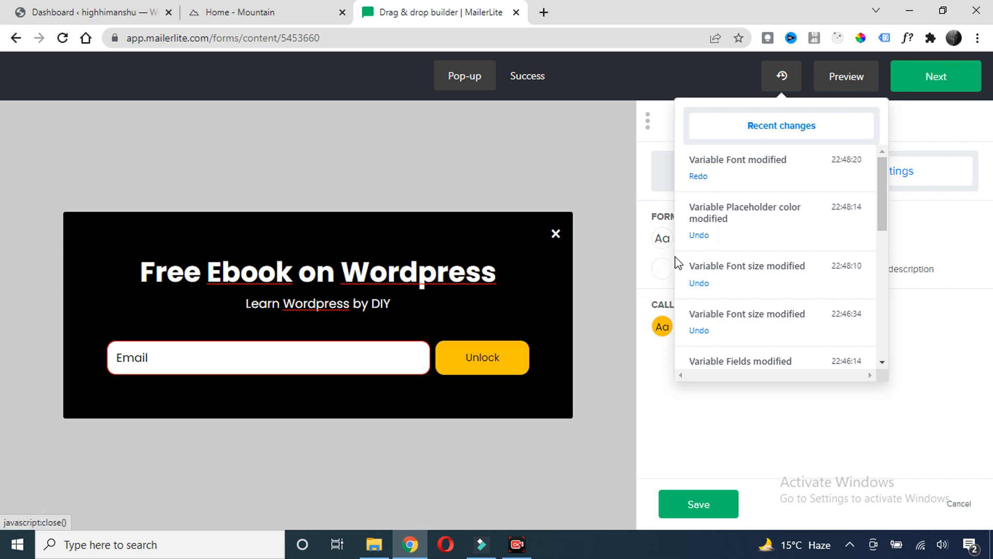
click(699, 176)
click(418, 184)
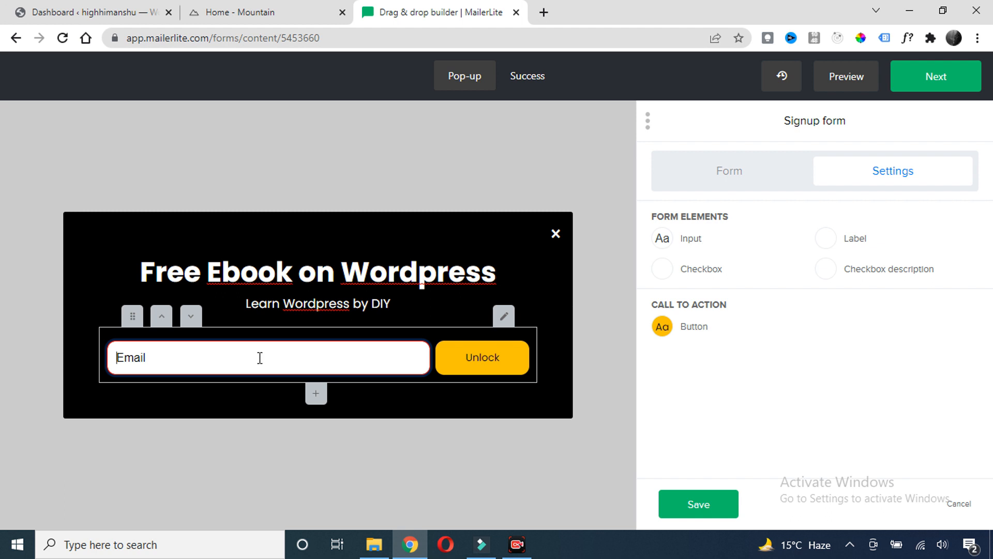
On the Success page, add an Image and content block under the Almost there message
click(528, 82)
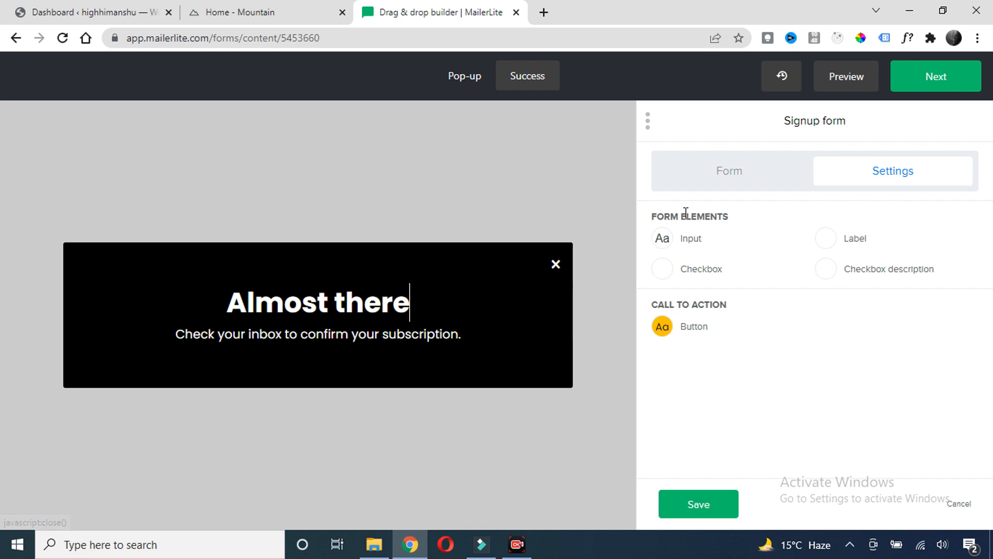
click(737, 187)
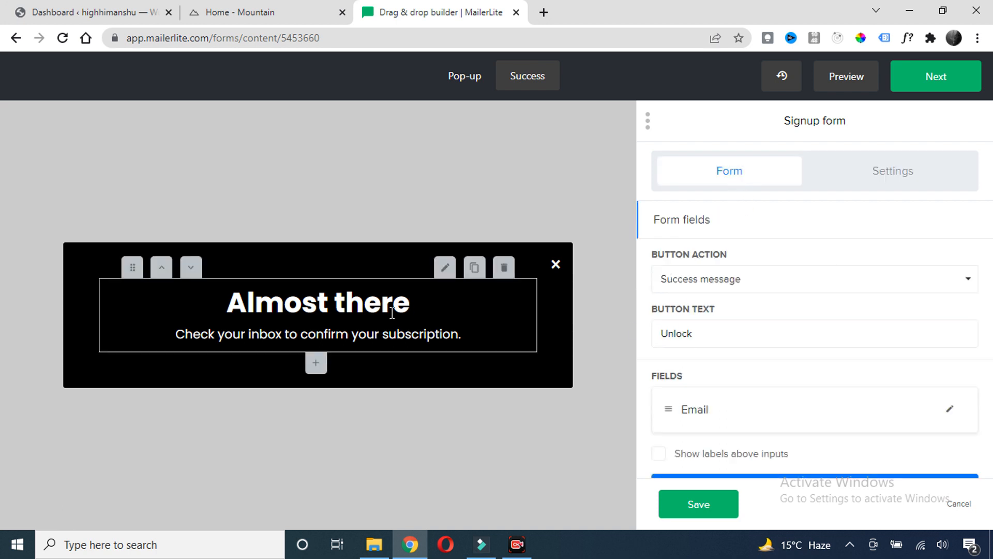
click(452, 147)
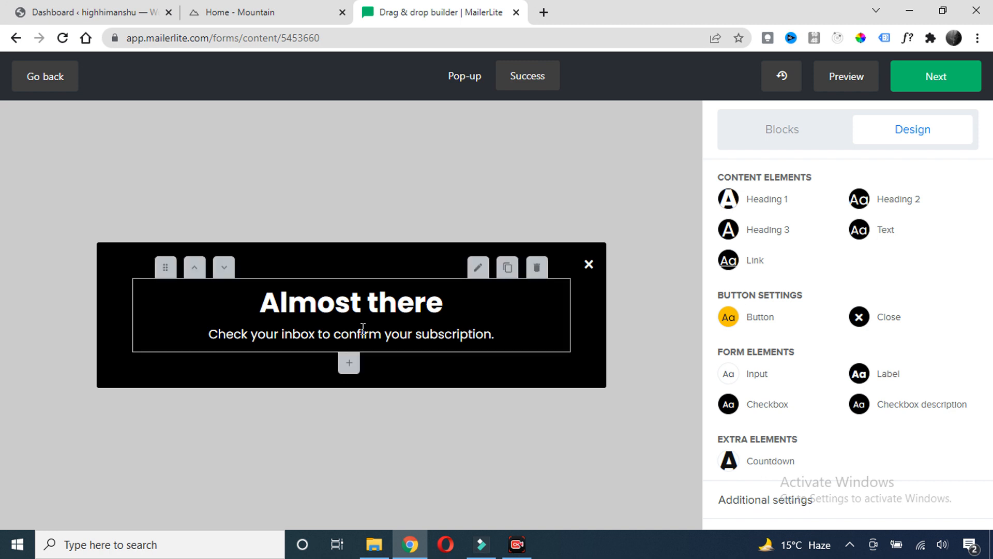
click(349, 366)
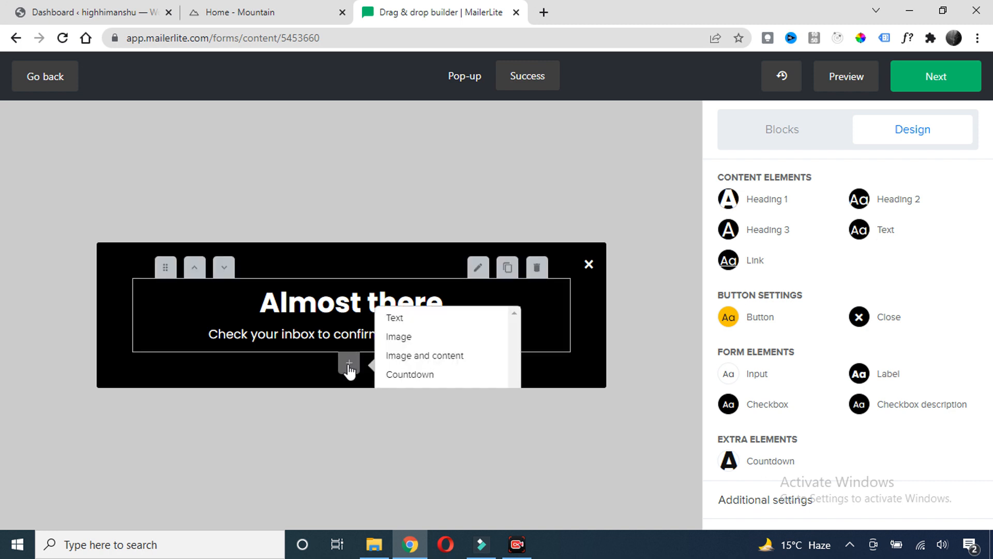
click(414, 357)
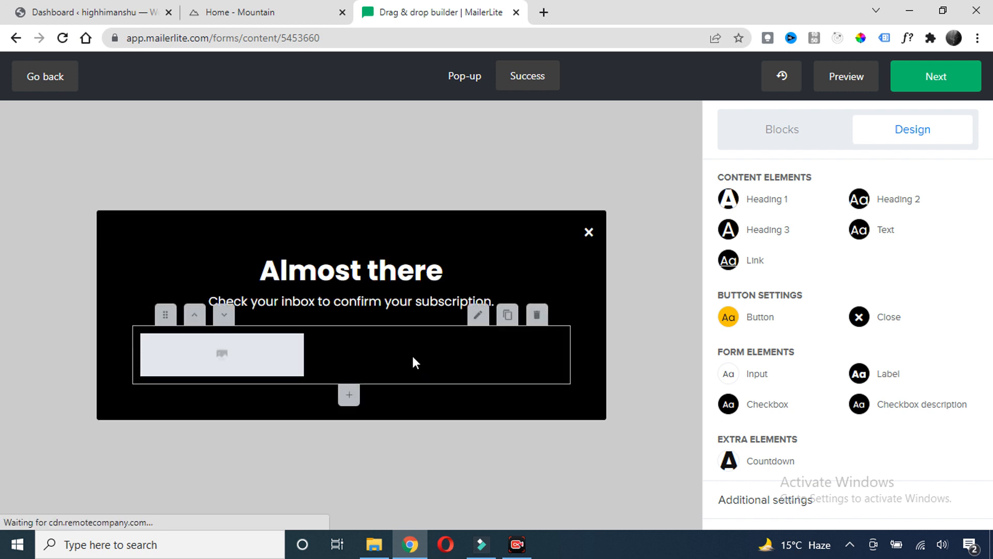
mouse_move(273, 368)
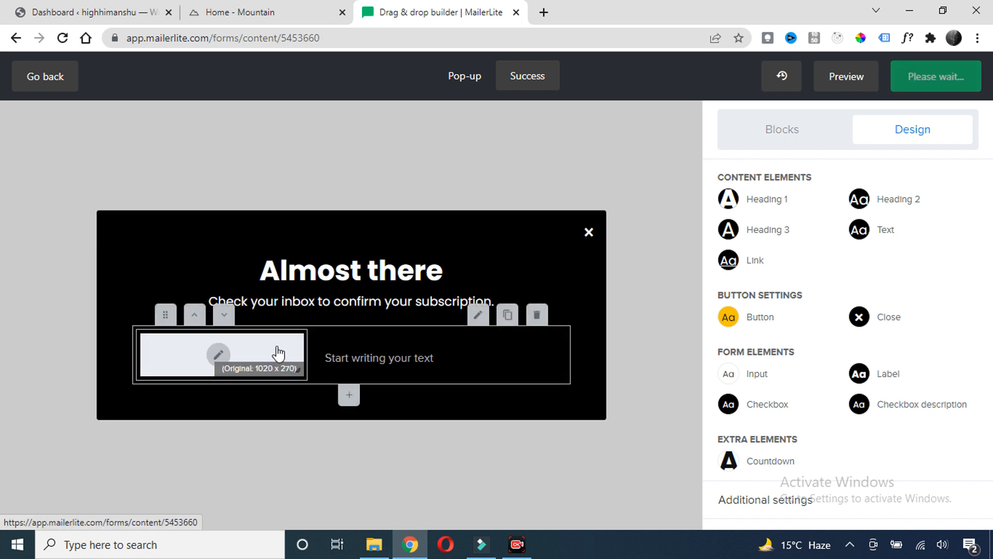
click(261, 353)
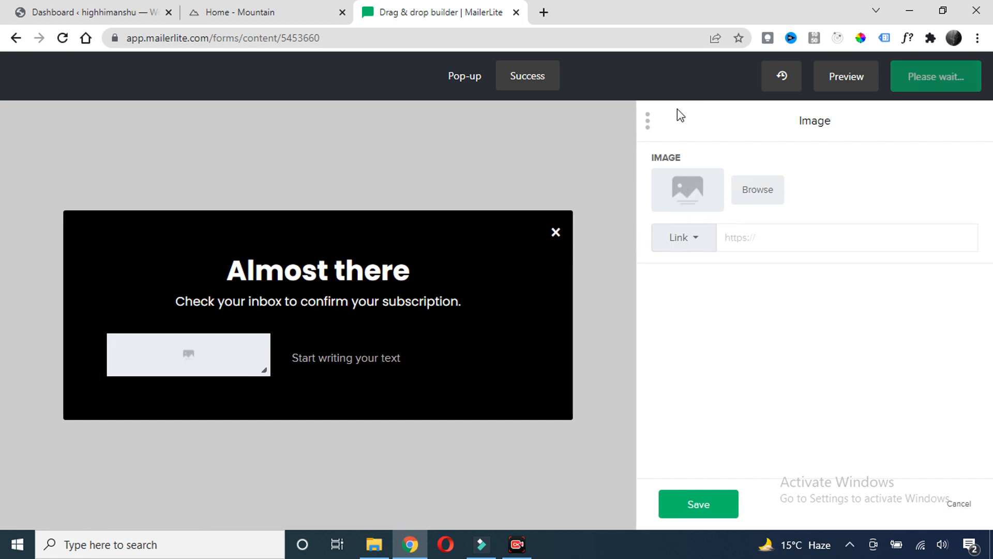
Upload wordpress (1).png and use it as the block's image
click(758, 192)
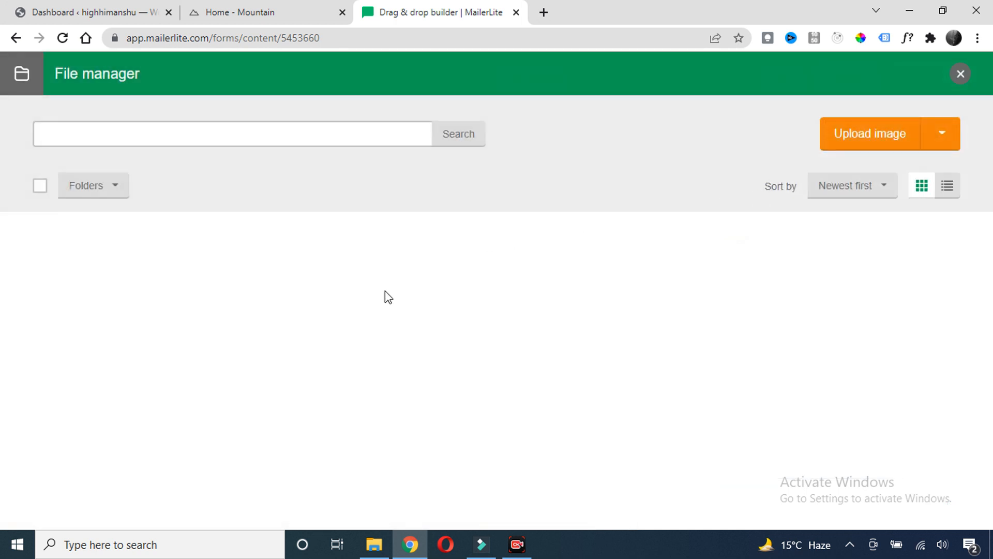
click(485, 331)
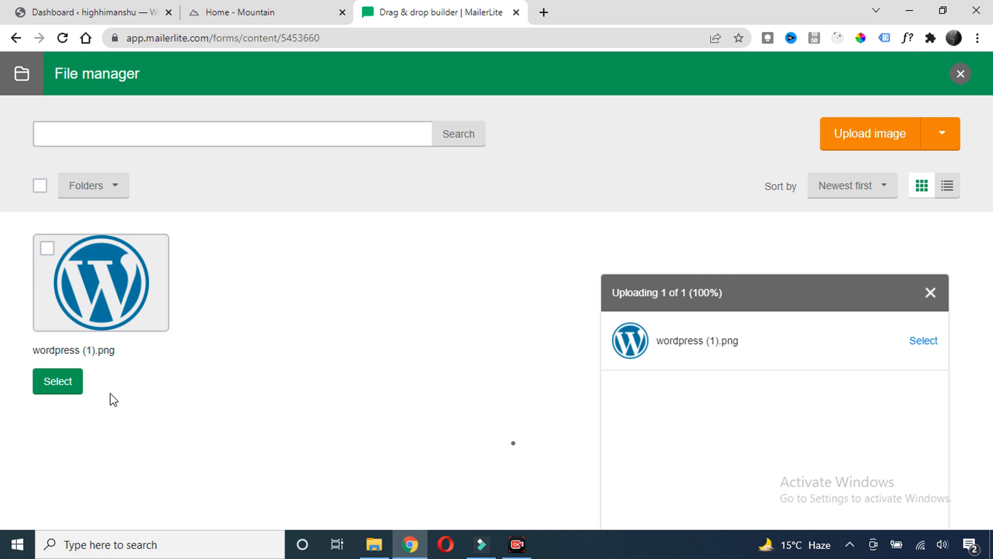
click(51, 385)
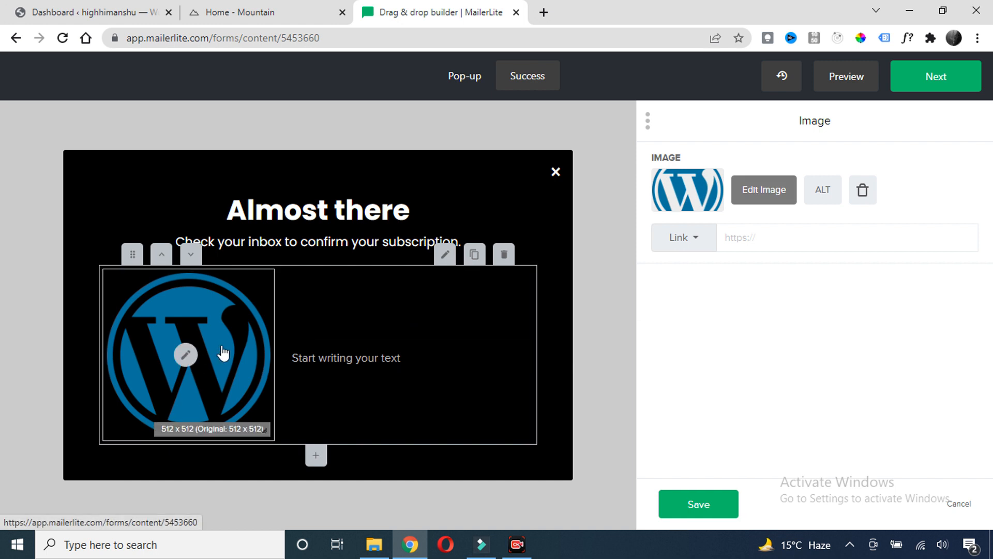
click(763, 242)
click(350, 357)
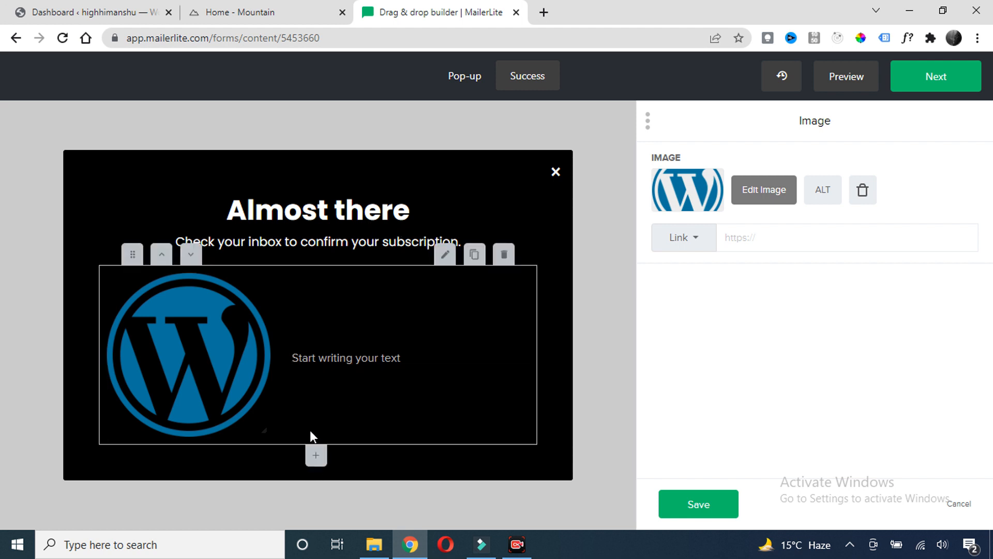
Add and save a countdown block below the WordPress logo, then return to the pop-up form
click(316, 456)
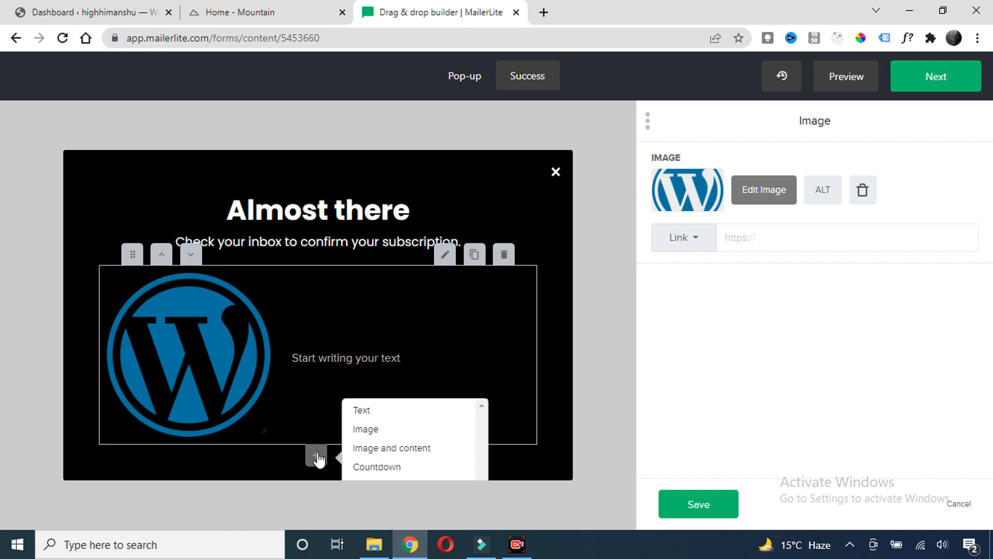
click(380, 467)
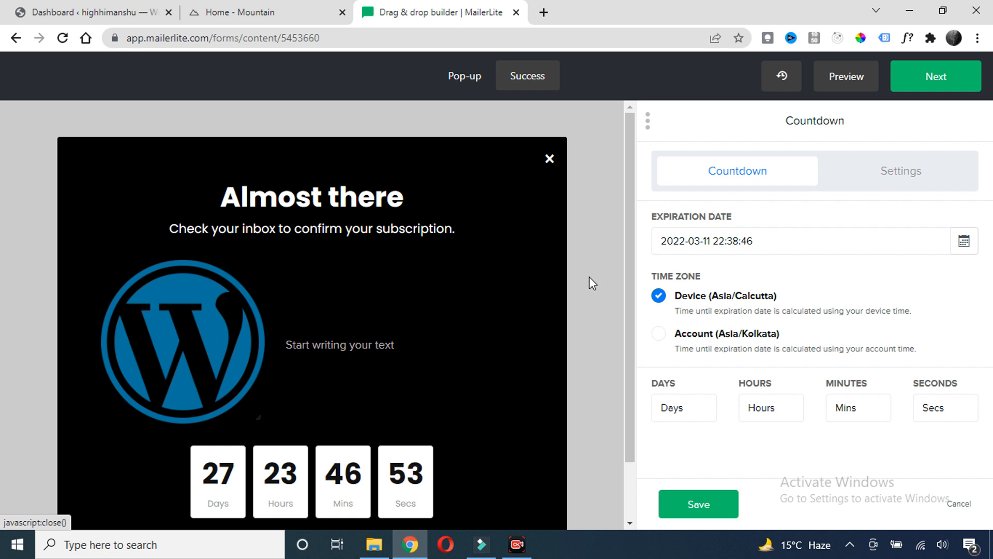
click(696, 505)
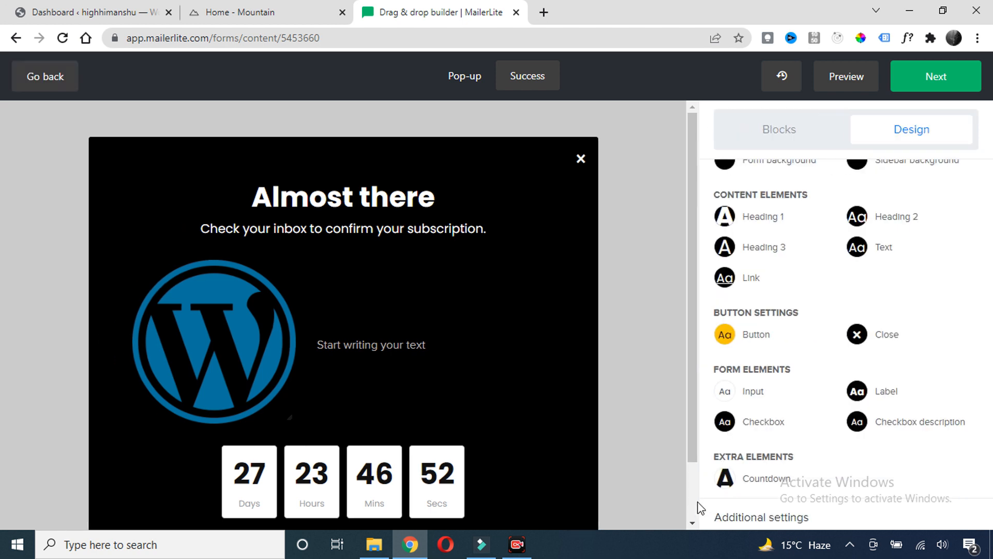
click(467, 80)
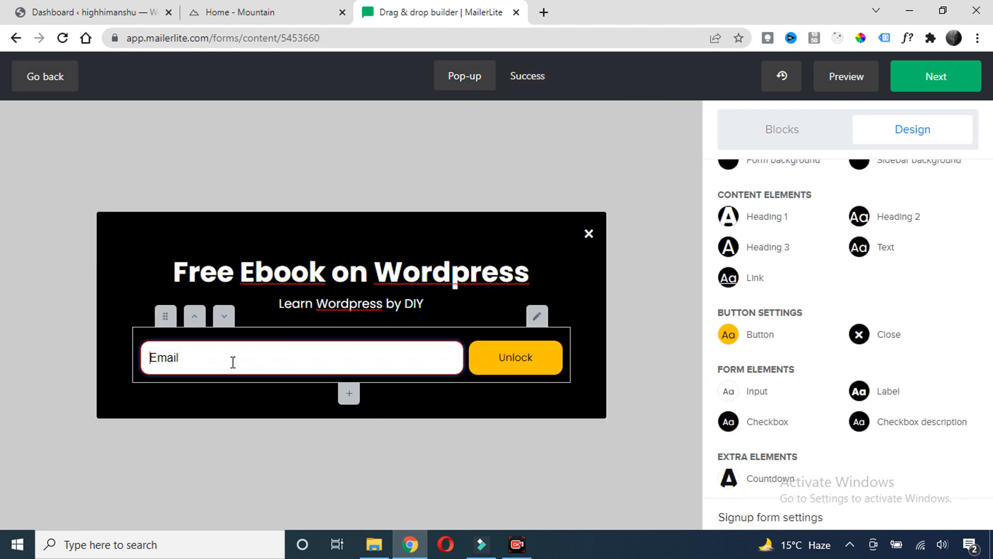
scroll(838, 295, down, 1)
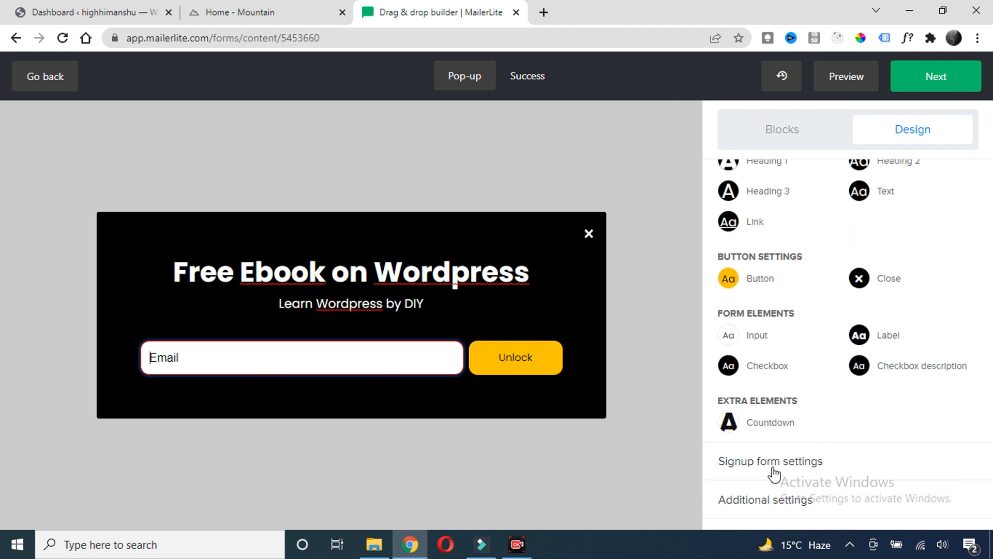
click(772, 467)
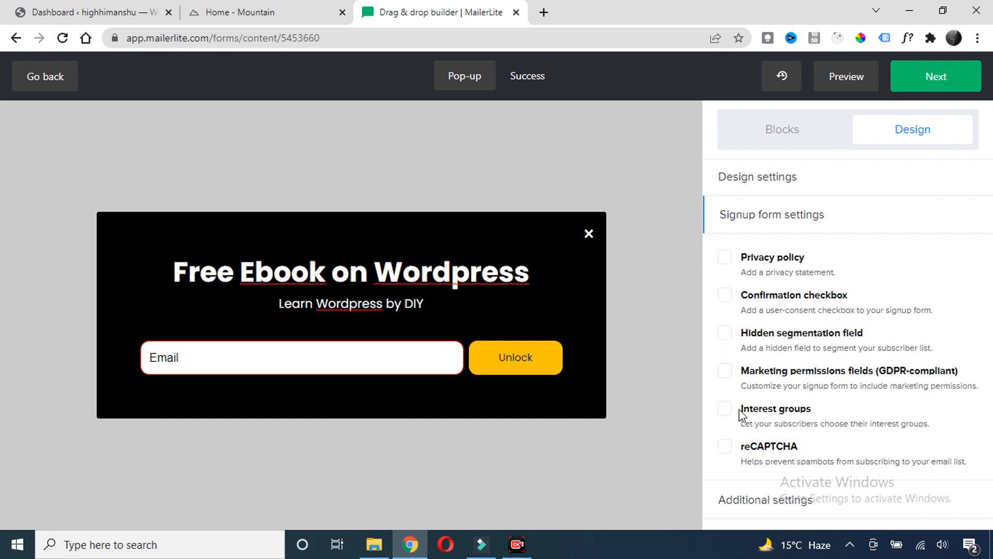
click(725, 258)
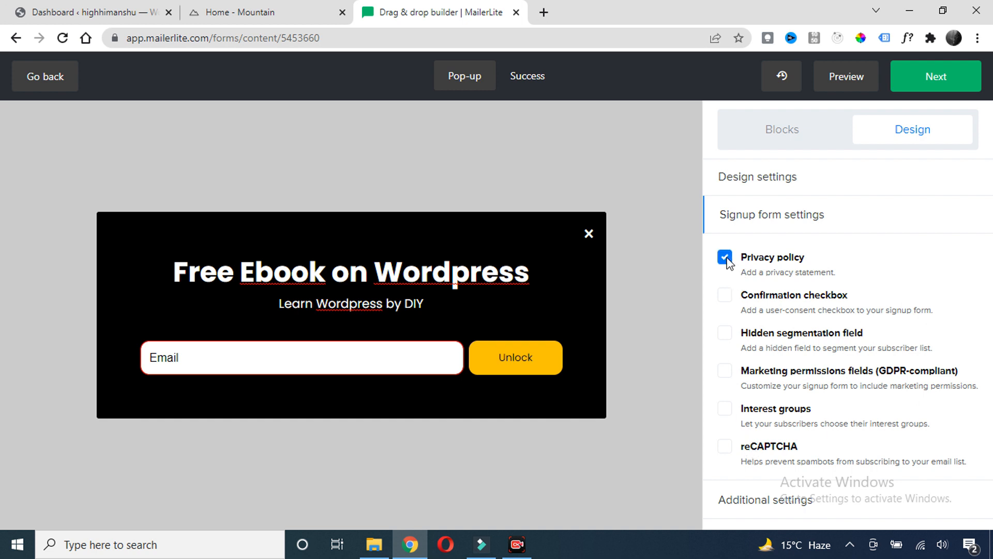
click(725, 296)
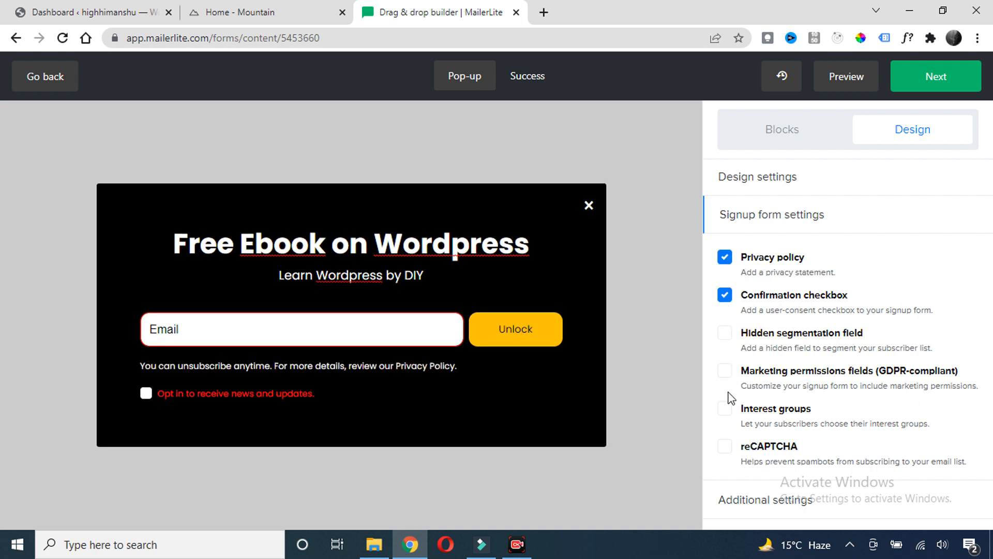
click(725, 296)
click(725, 259)
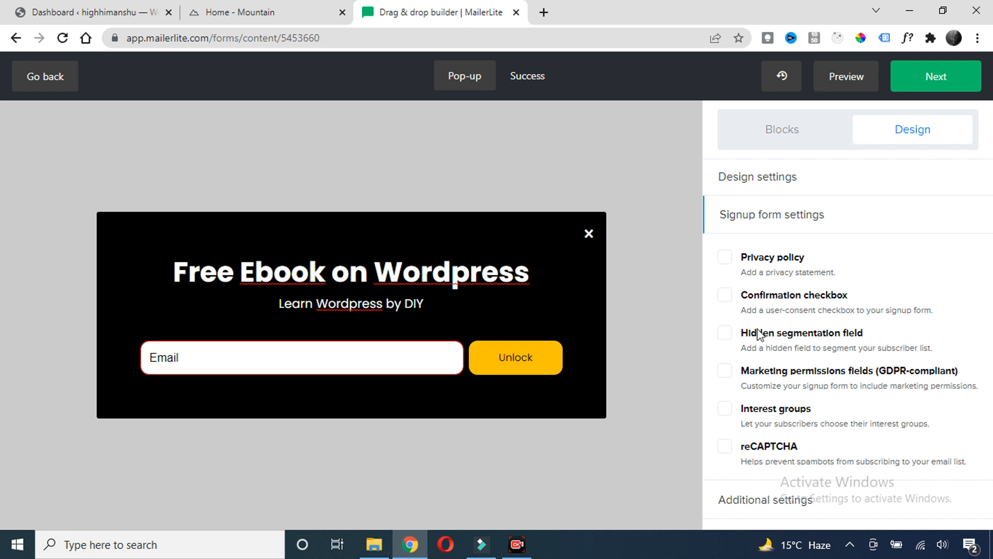
click(763, 501)
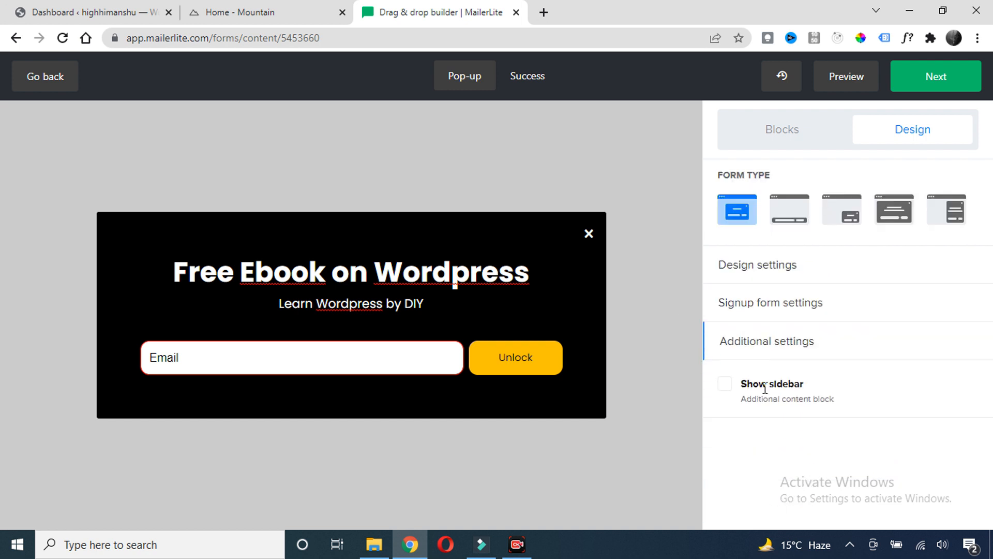
click(725, 385)
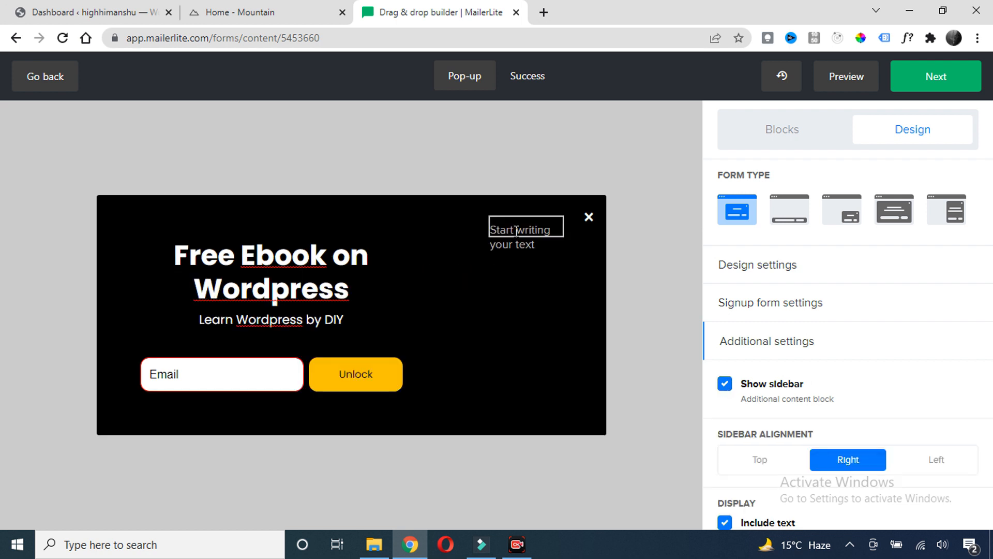
scroll(723, 411, down, 2)
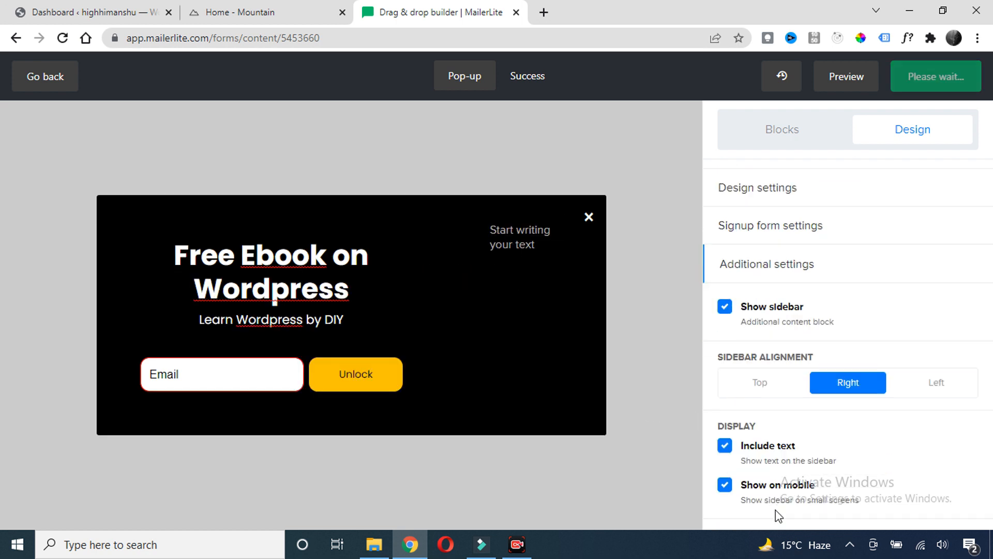
click(725, 307)
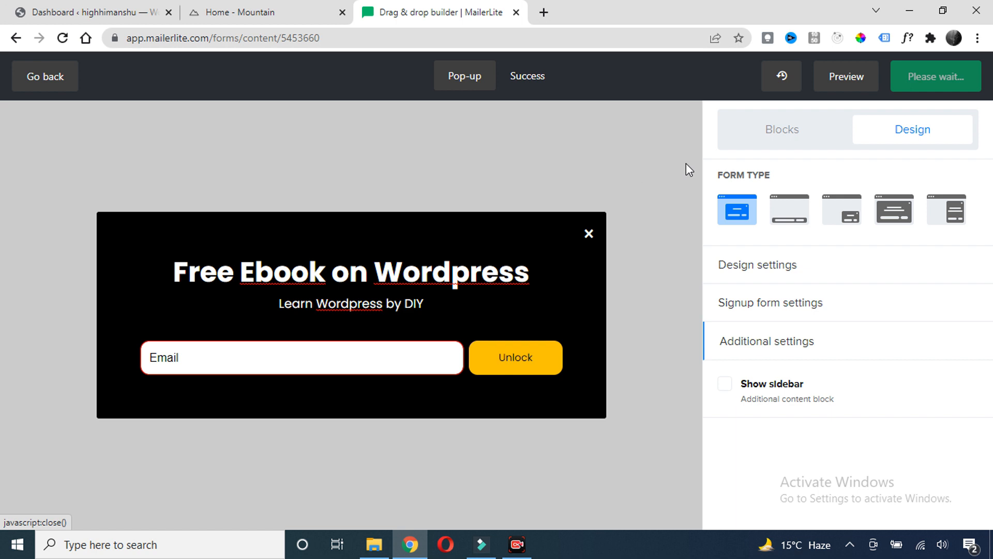
Preview the pop-up in Mobile and Desktop views, then close the preview
click(840, 81)
click(595, 166)
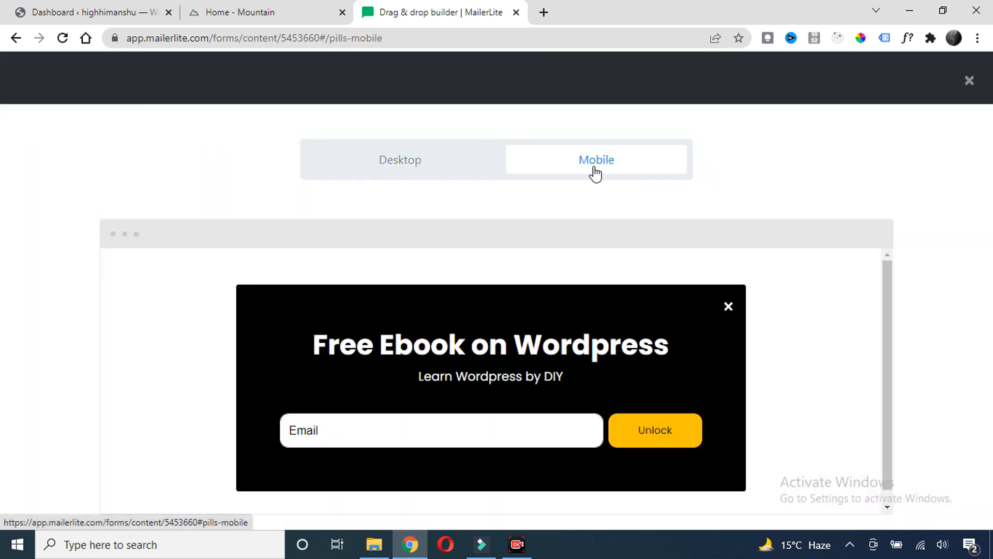
scroll(572, 293, down, 2)
scroll(575, 294, down, 1)
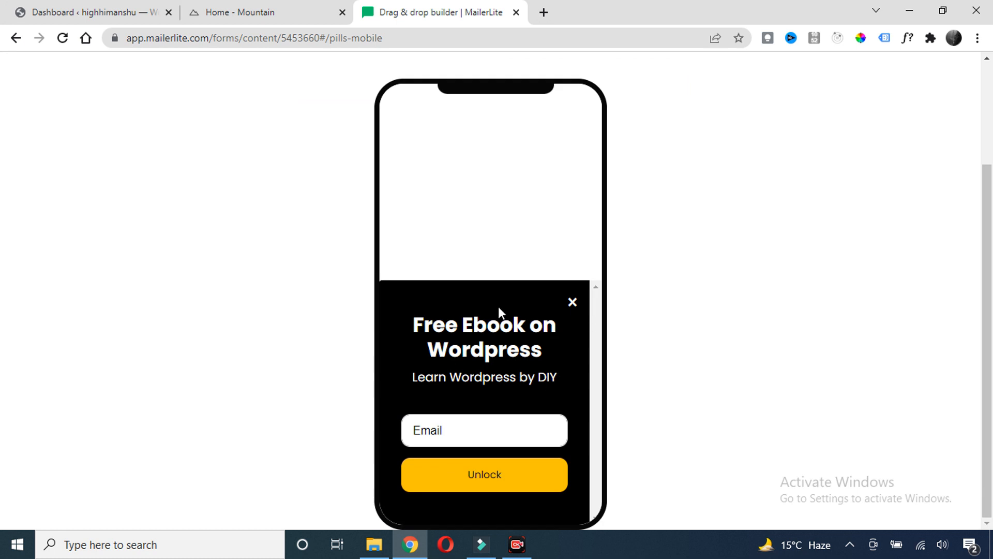
scroll(527, 379, up, 3)
scroll(520, 362, down, 3)
scroll(618, 386, up, 3)
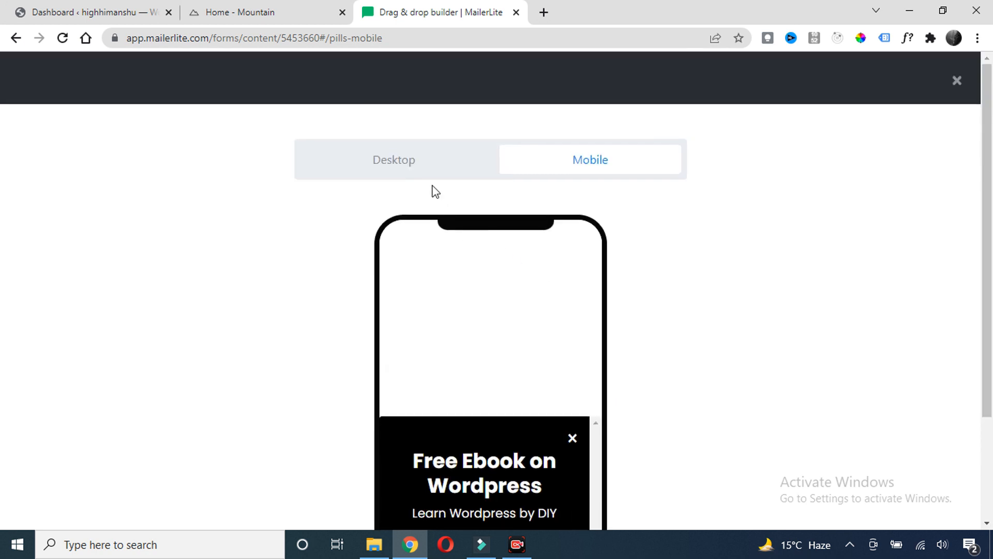
click(421, 167)
click(663, 184)
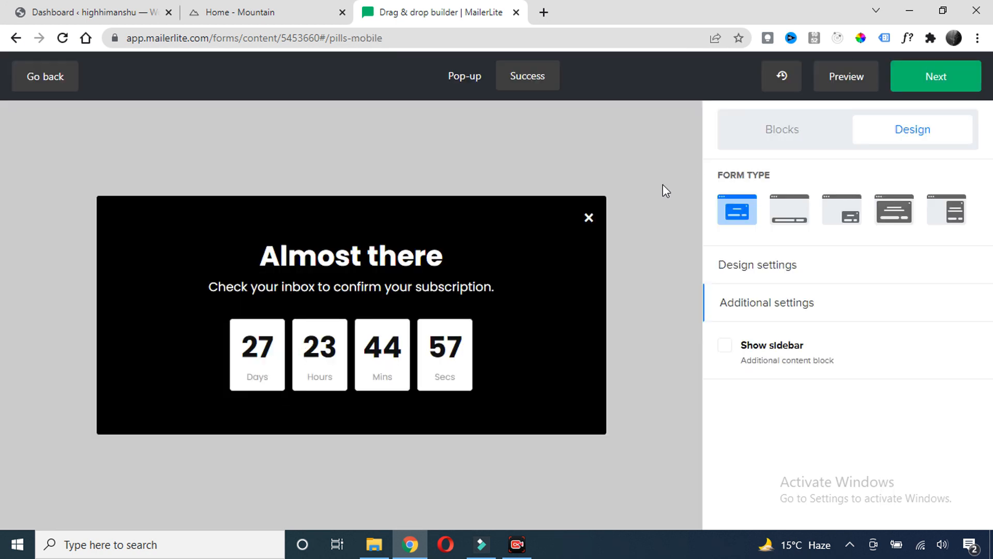
Advance the pop-up to the Behavior step and review its settings
click(940, 79)
scroll(423, 269, down, 2)
scroll(423, 269, up, 2)
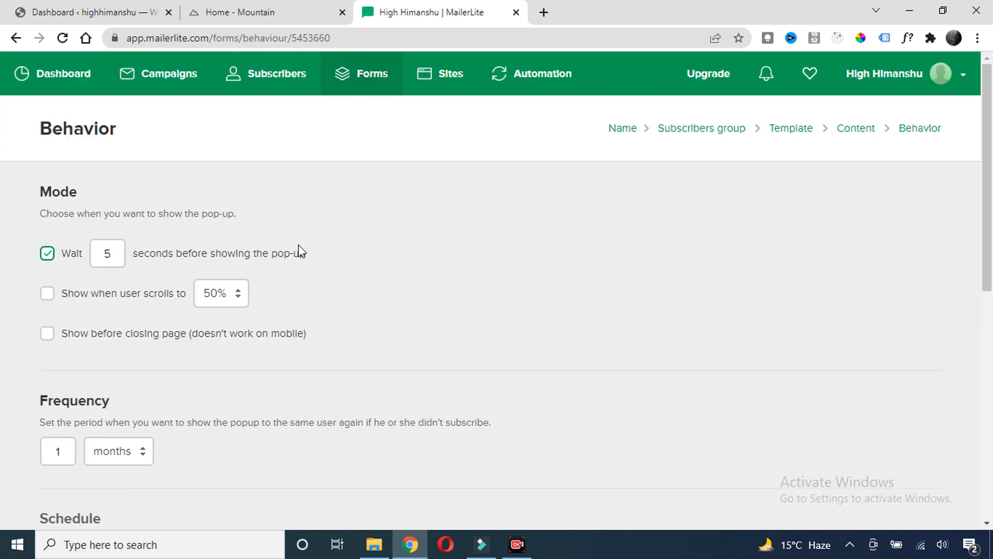
scroll(309, 247, down, 3)
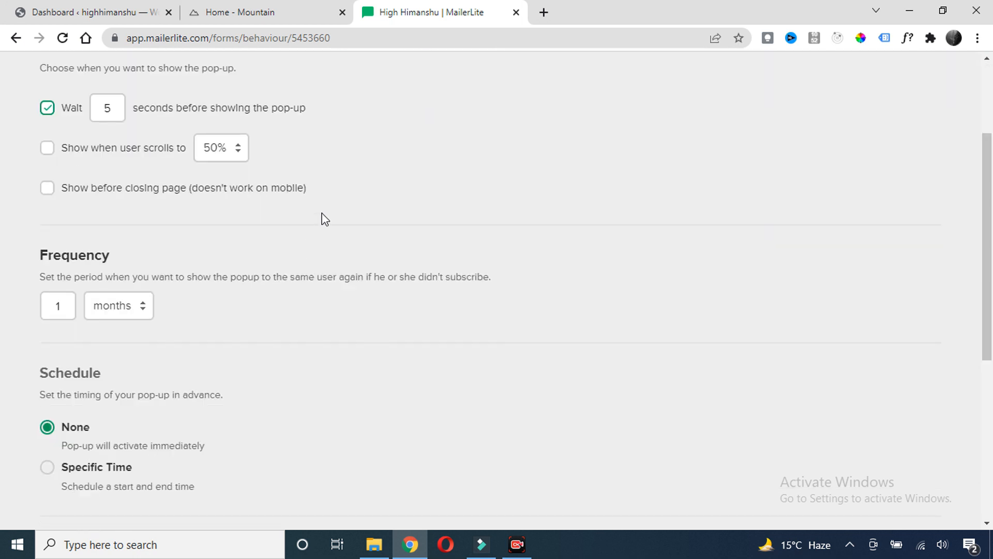
scroll(215, 226, up, 2)
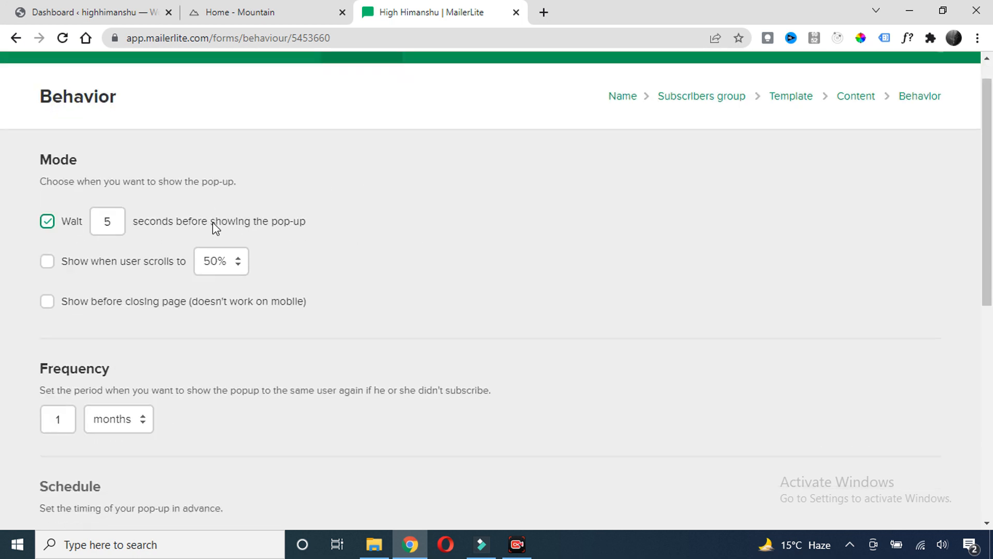
scroll(215, 226, down, 1)
Toggle the delay off and back on, keeping the 5-second wait before showing
click(107, 182)
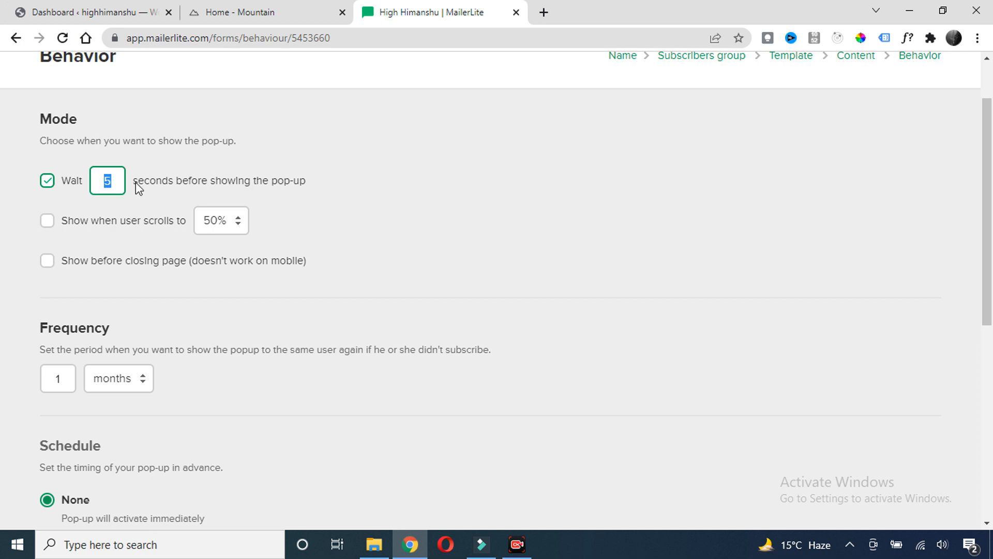
click(193, 166)
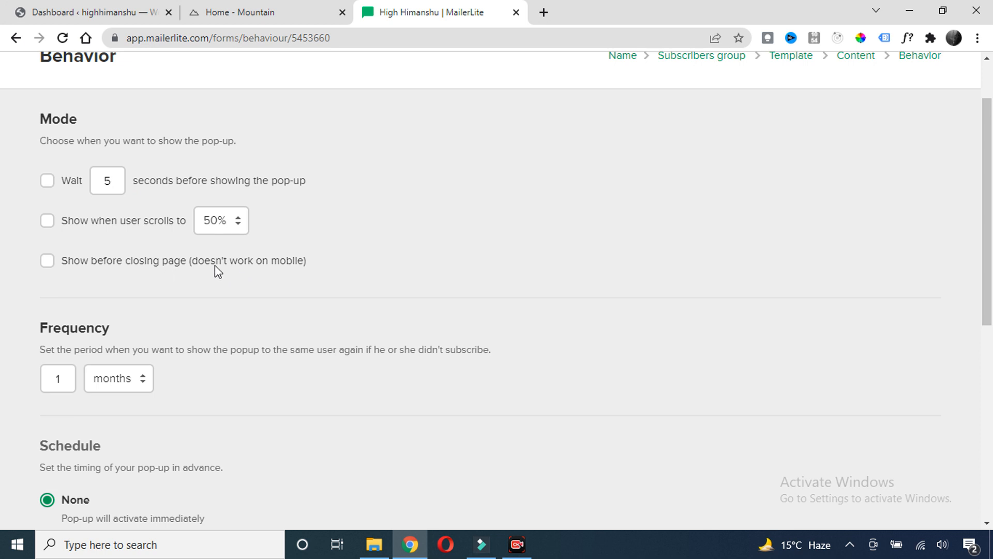
scroll(104, 258, up, 2)
click(47, 181)
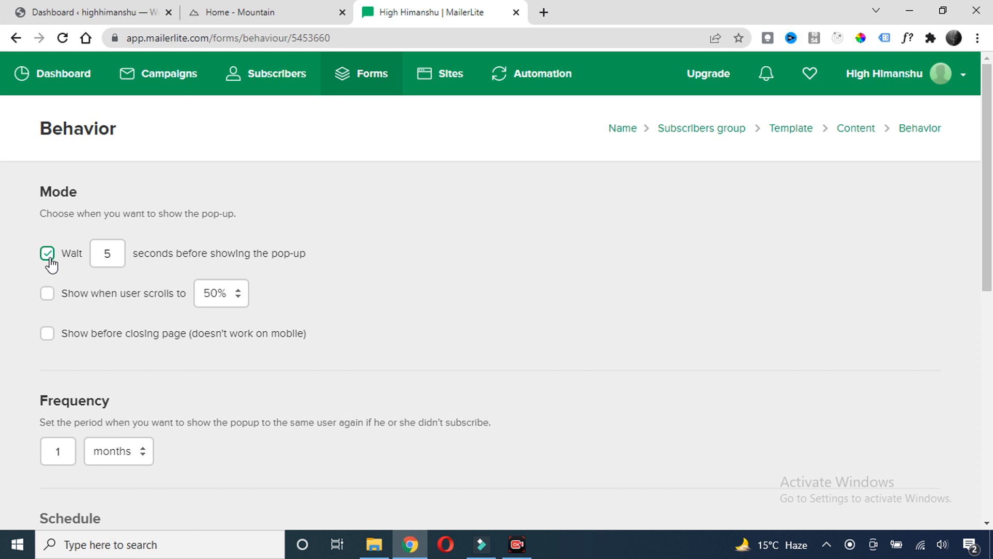
scroll(280, 262, down, 4)
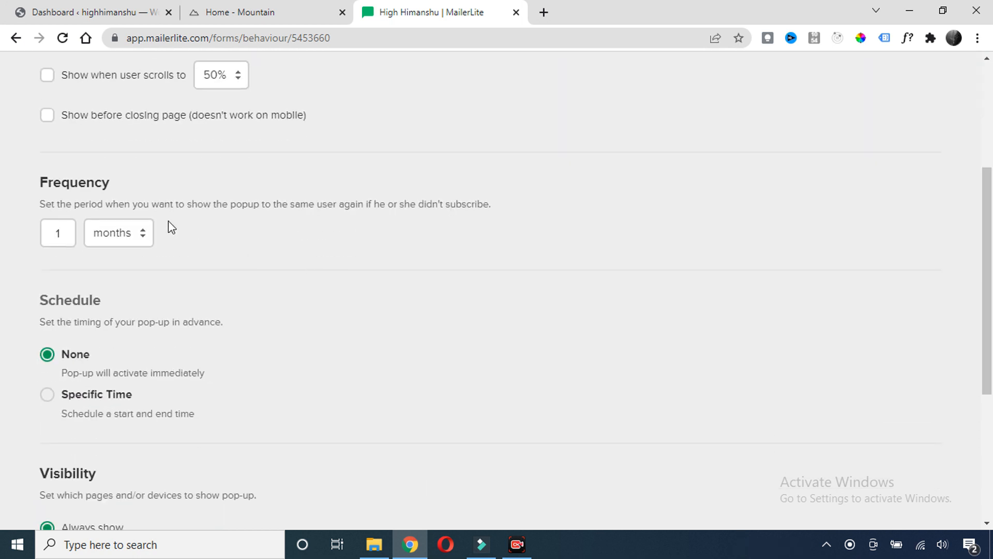
scroll(177, 269, down, 3)
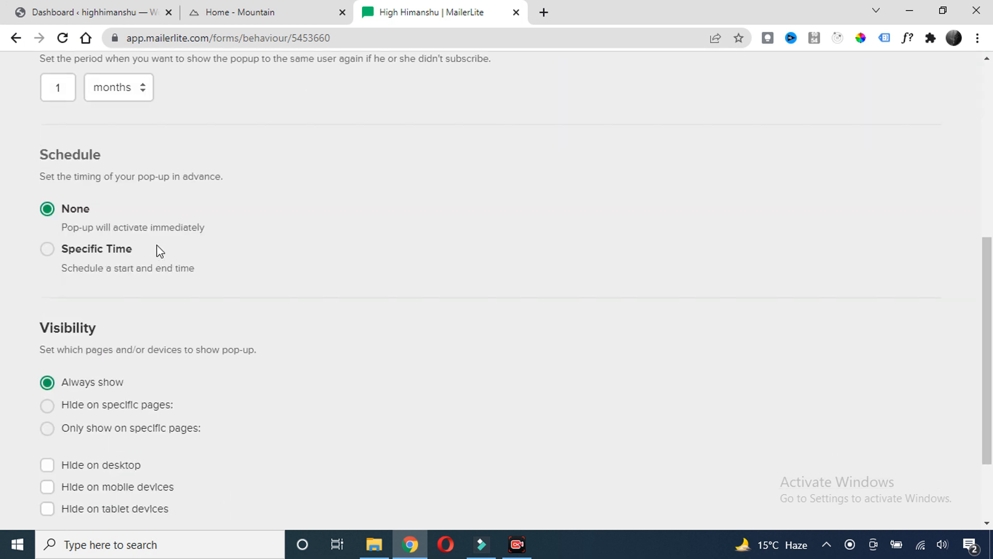
scroll(64, 224, down, 2)
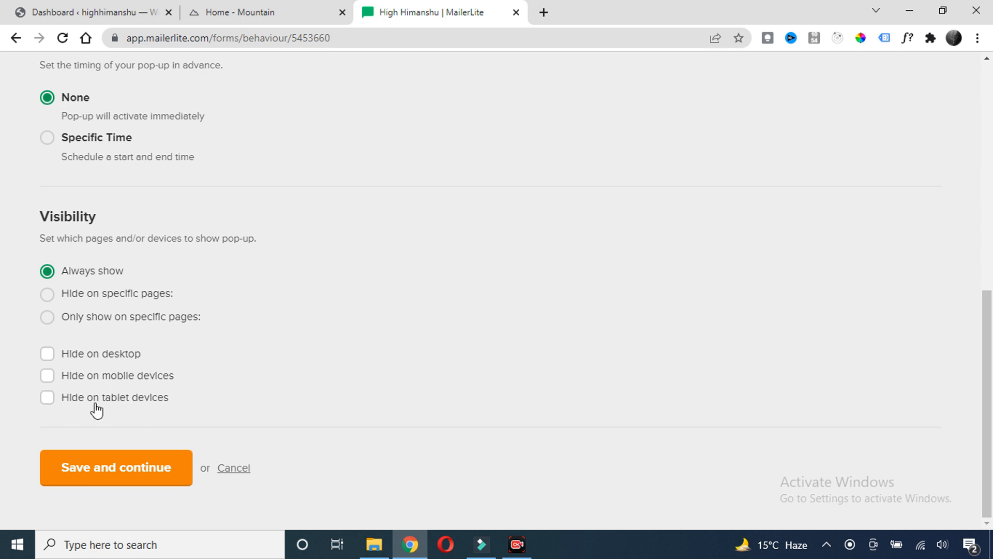
Save the pop-up's behaviour settings and review the Install tracker JavaScript snippet and WordPress plugin hint
click(127, 481)
scroll(311, 217, down, 2)
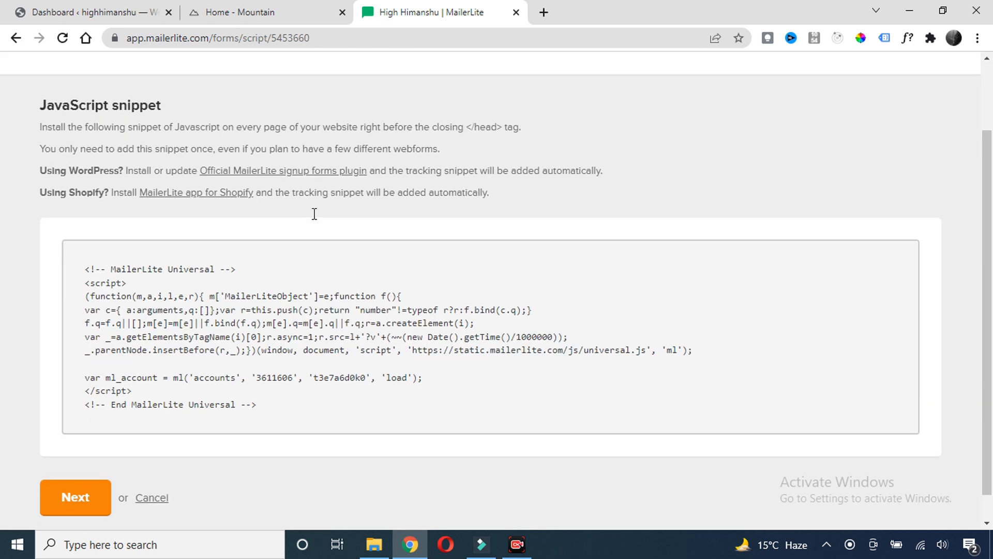
scroll(332, 271, up, 3)
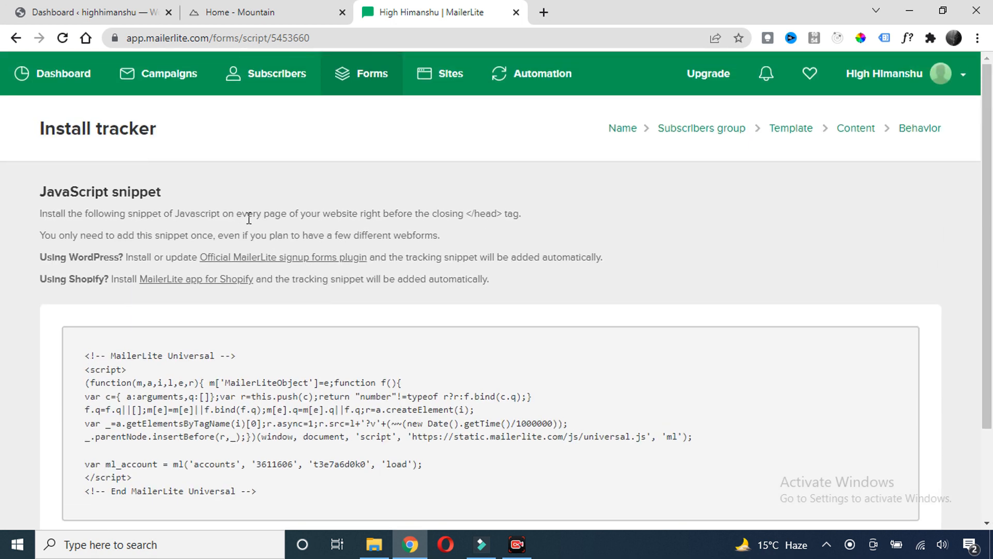
scroll(279, 199, down, 3)
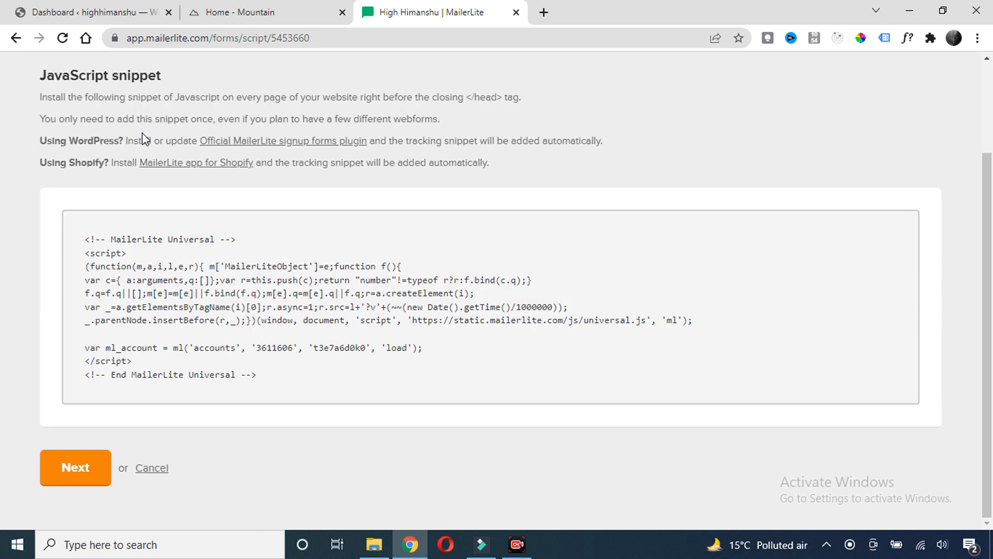
drag(70, 140, 101, 141)
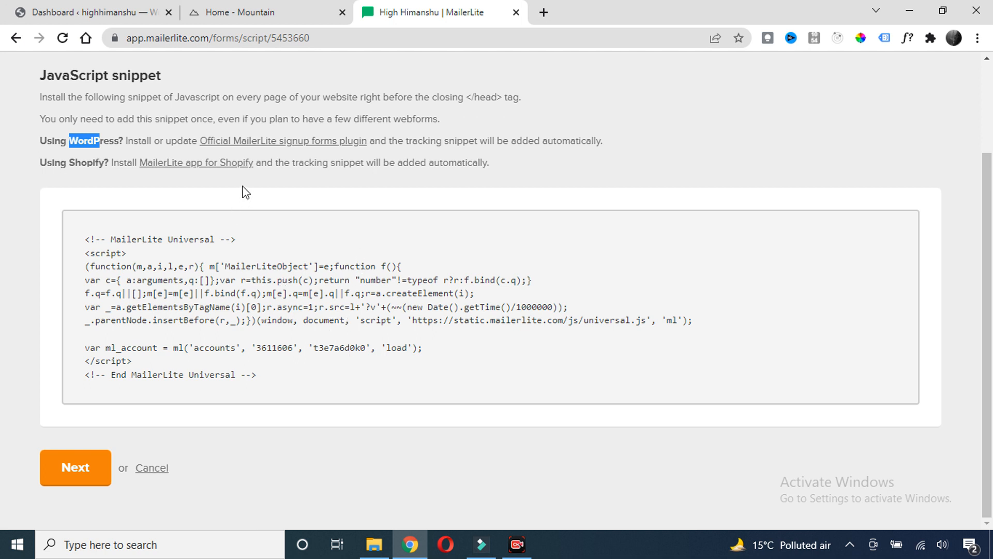
In WordPress, search Plugins > Add New for 'mailerlite'
click(85, 20)
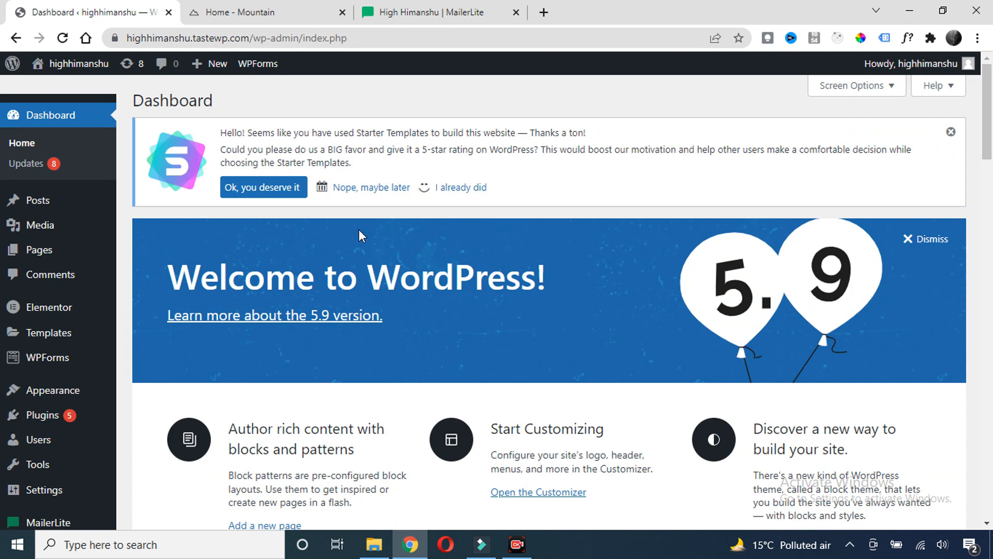
scroll(457, 160, down, 1)
scroll(458, 160, up, 1)
scroll(493, 202, down, 1)
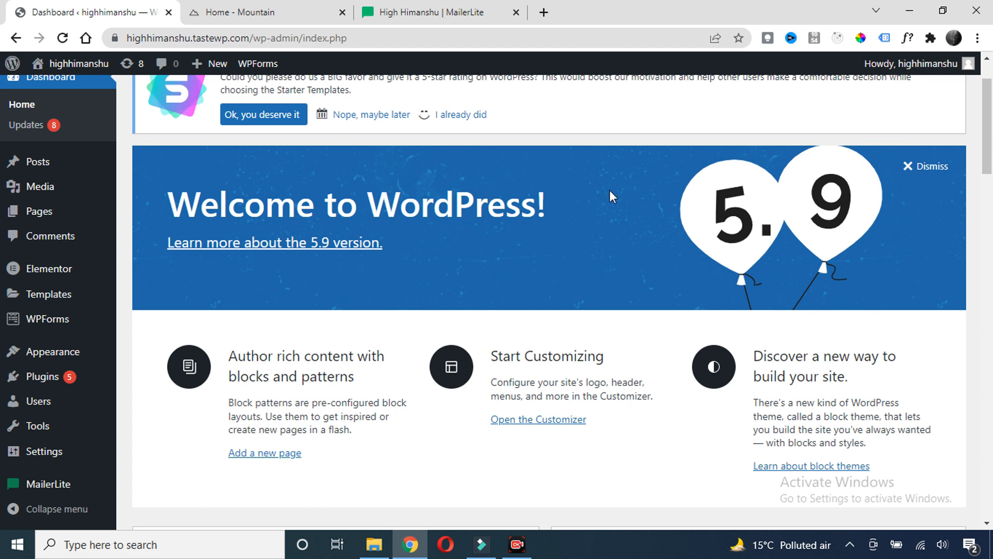
scroll(304, 251, down, 2)
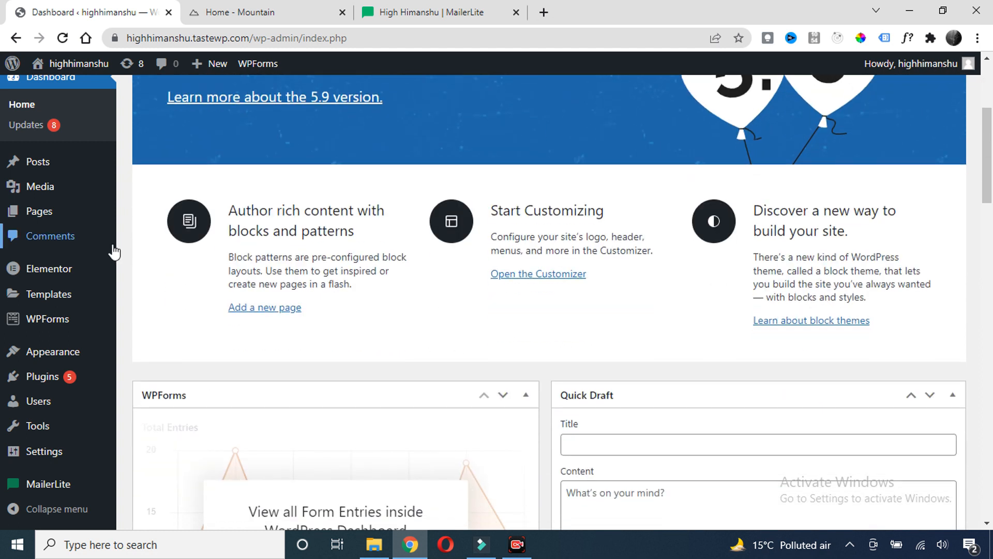
mouse_move(93, 220)
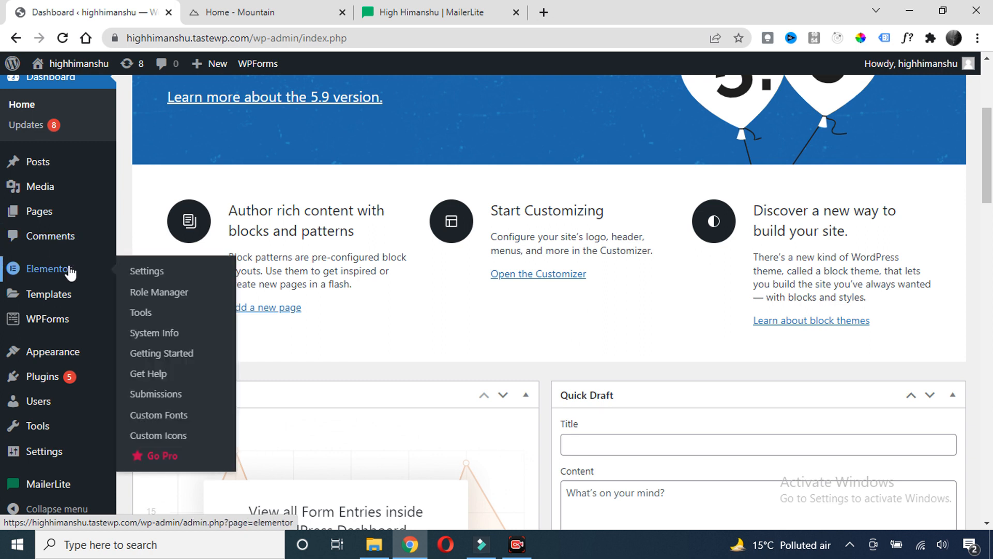
mouse_move(66, 380)
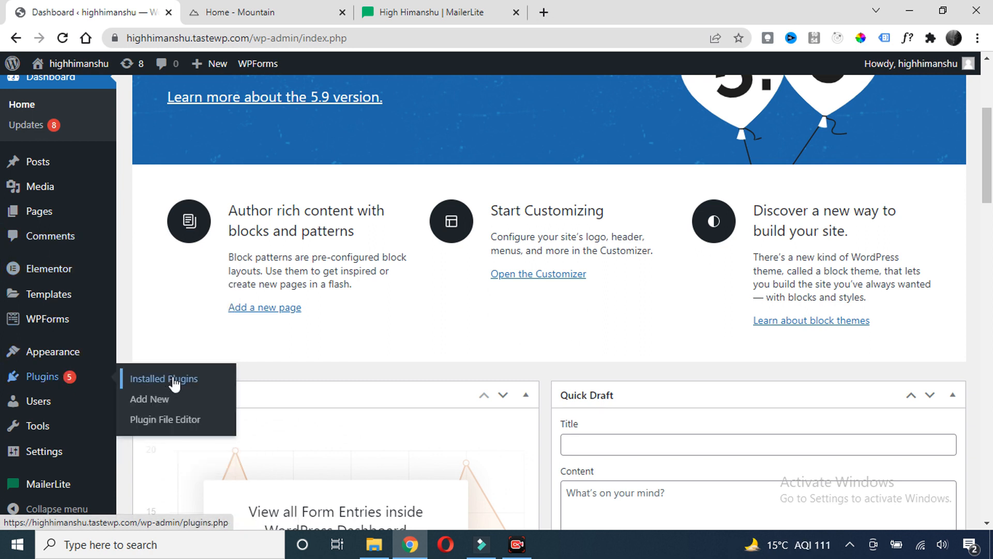
click(149, 400)
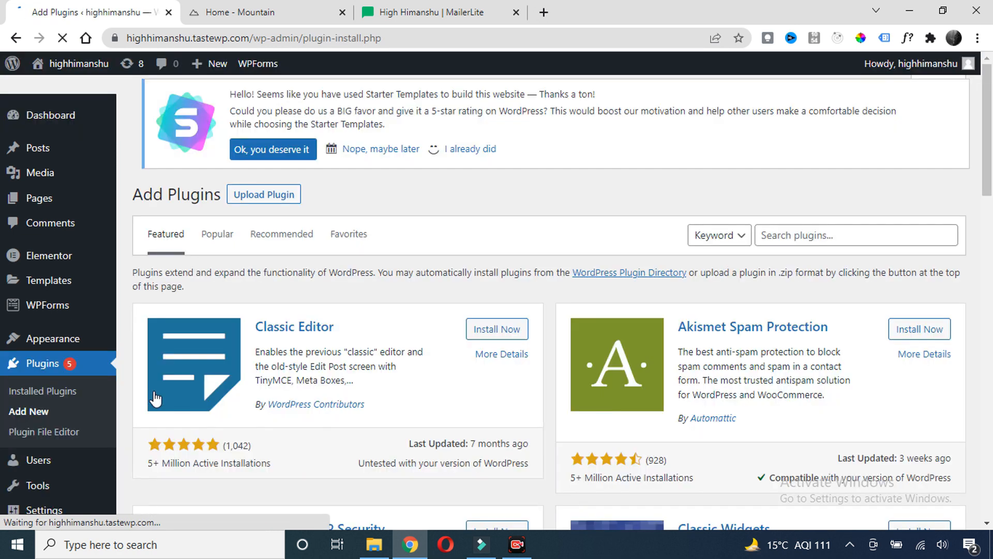
click(818, 242)
text(m)
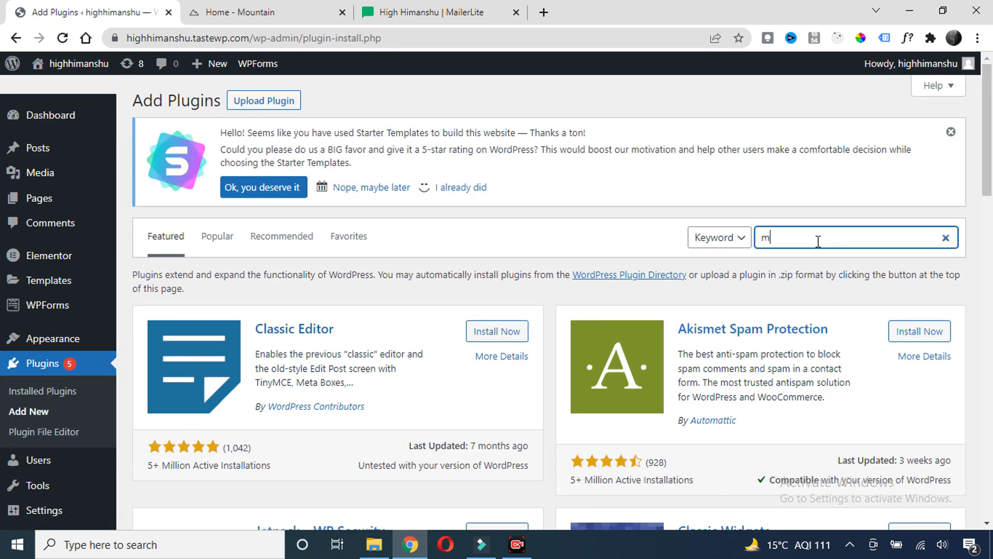
text(ailerlite)
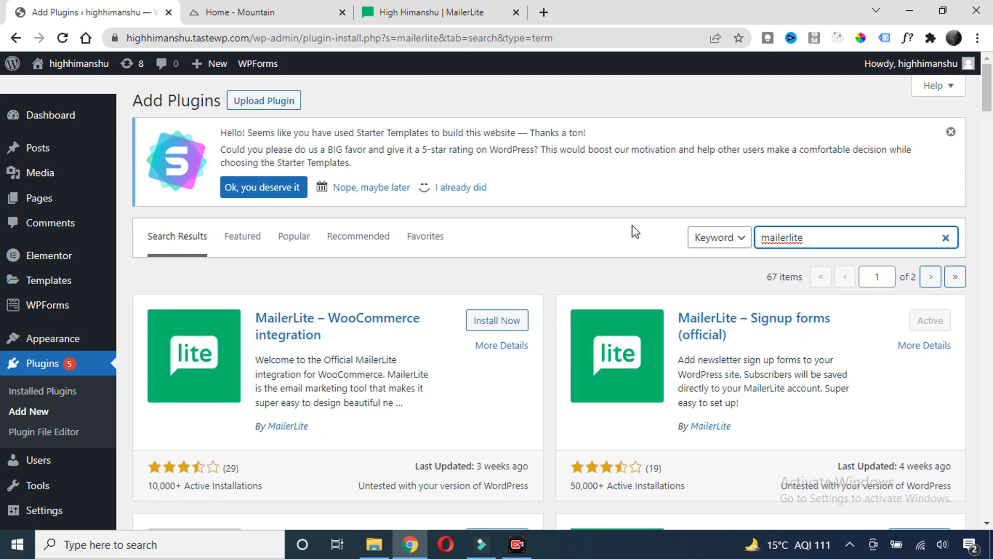
Open the MailerLite plugin's Settings page at its API-key field, then return to MailerLite
scroll(632, 225, down, 1)
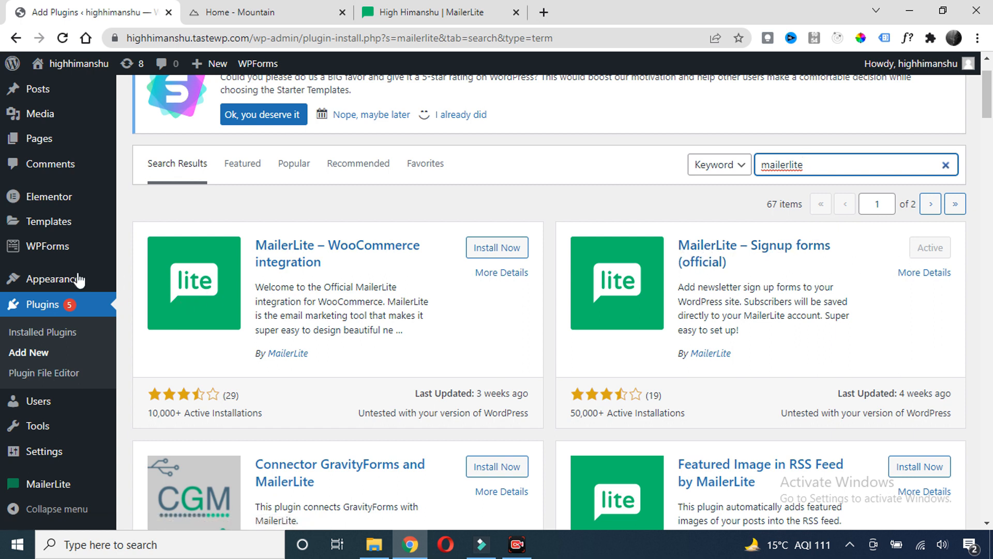
scroll(52, 414, down, 2)
mouse_move(45, 489)
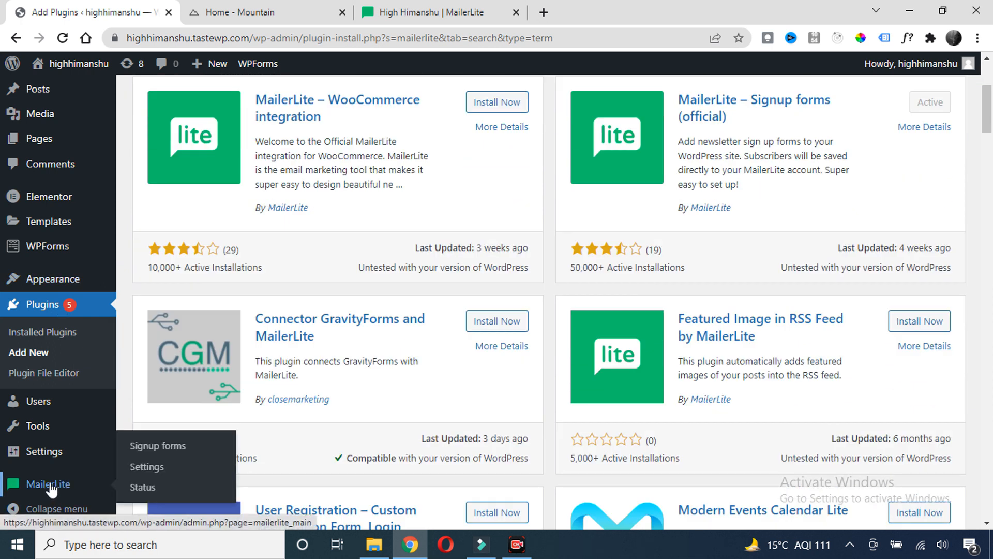
click(147, 468)
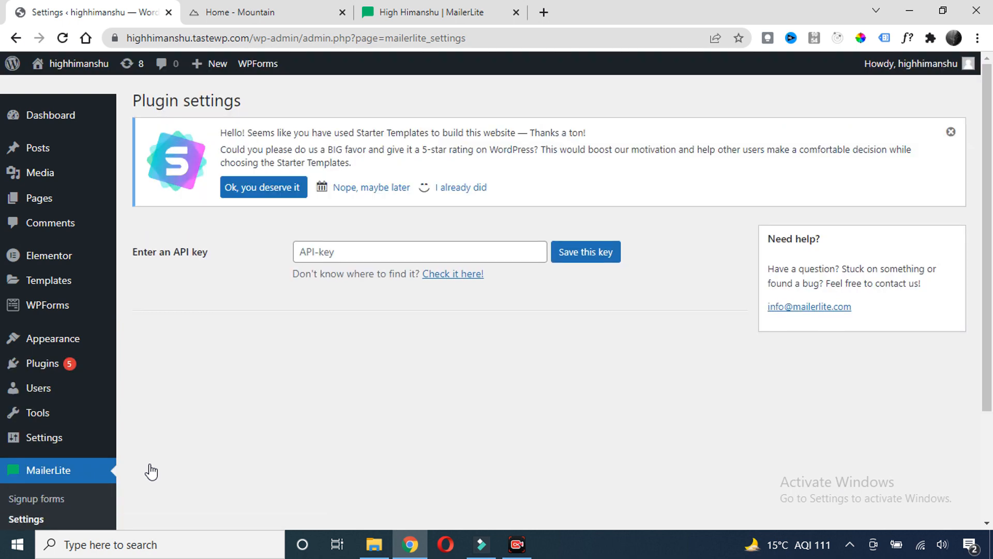
click(332, 255)
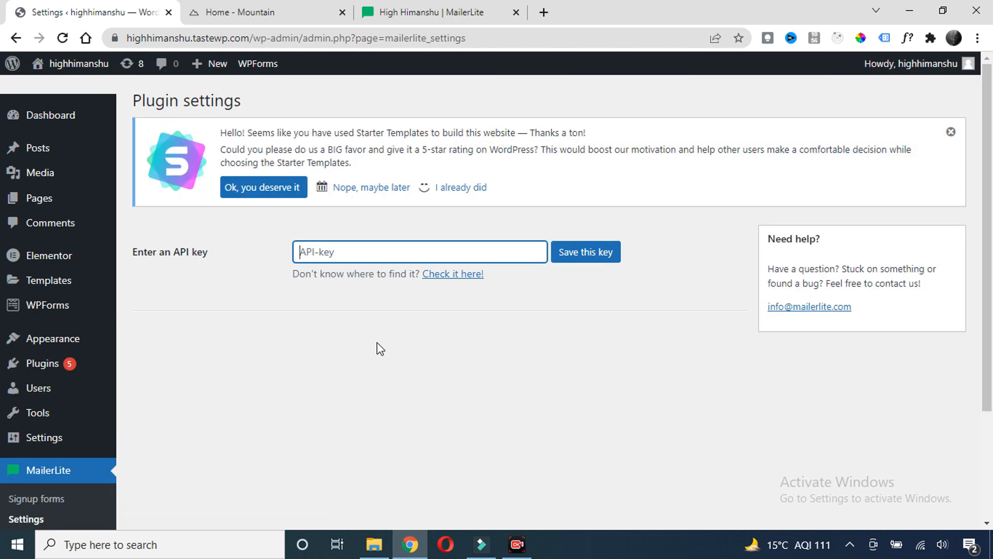
click(419, 12)
scroll(351, 186, up, 3)
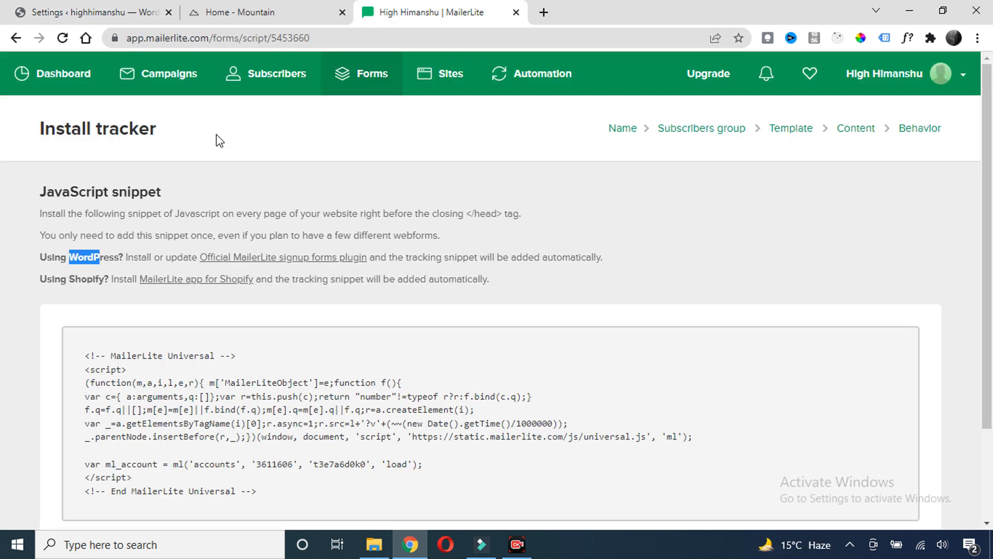
Open the dashboard in a new tab and copy the API key from Integrations > WordPress
right_click(81, 72)
click(115, 83)
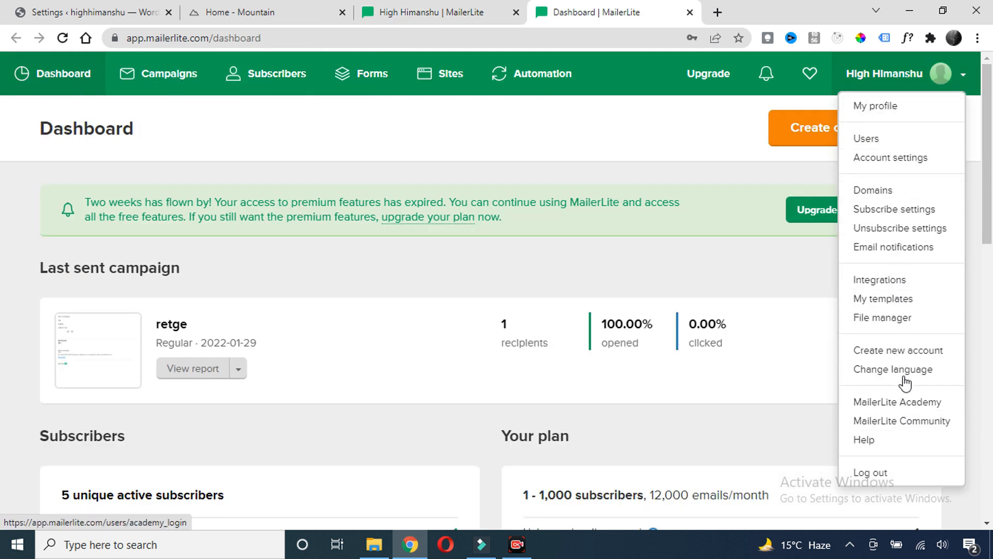
click(895, 285)
scroll(279, 206, down, 2)
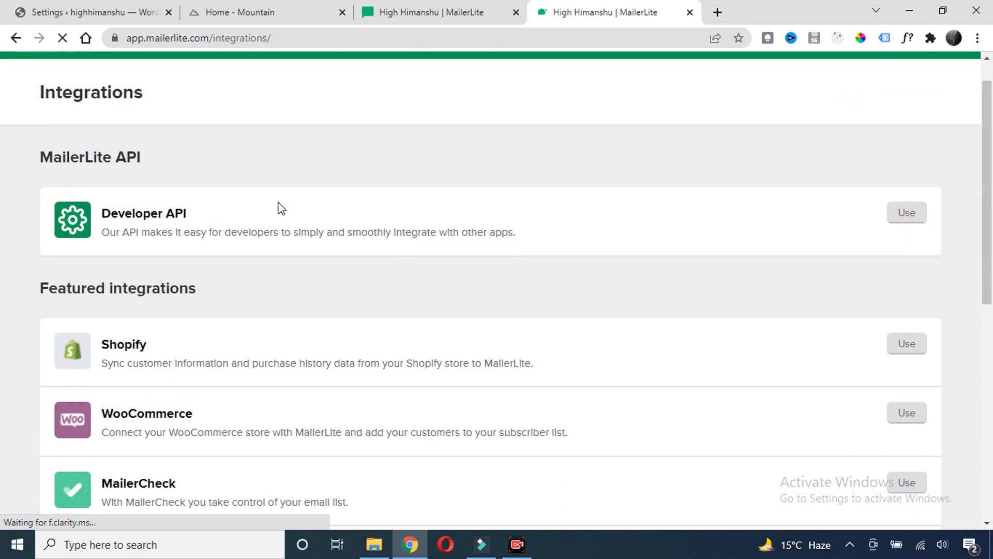
scroll(321, 343, down, 5)
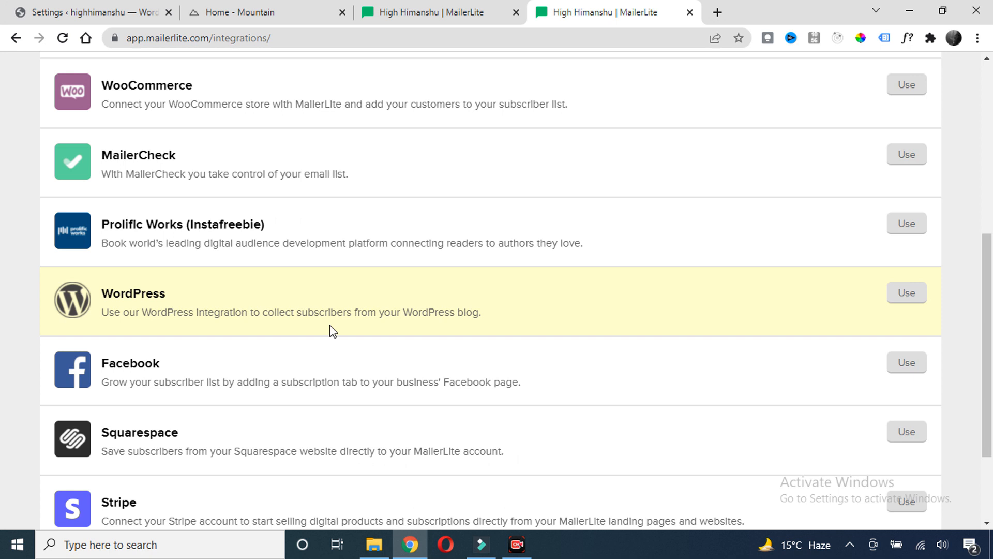
click(909, 294)
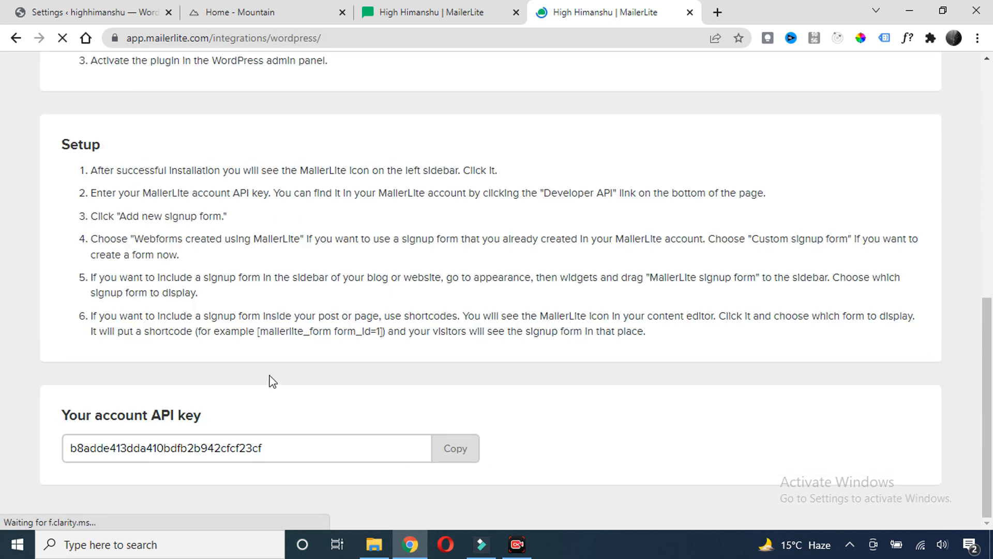
drag(201, 417, 133, 417)
click(460, 452)
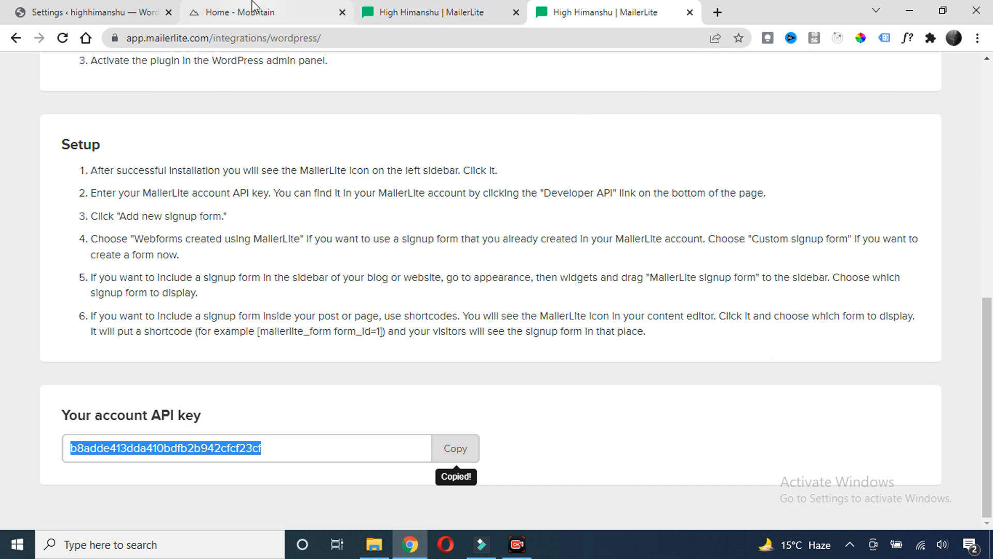
click(106, 8)
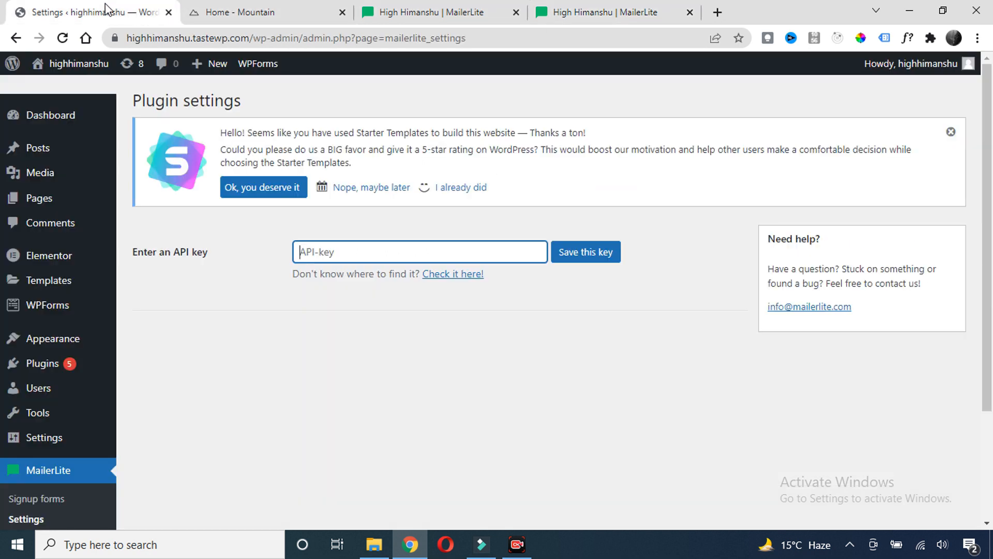
Paste the account API key into the plugin settings and save it to connect
right_click(339, 253)
click(380, 363)
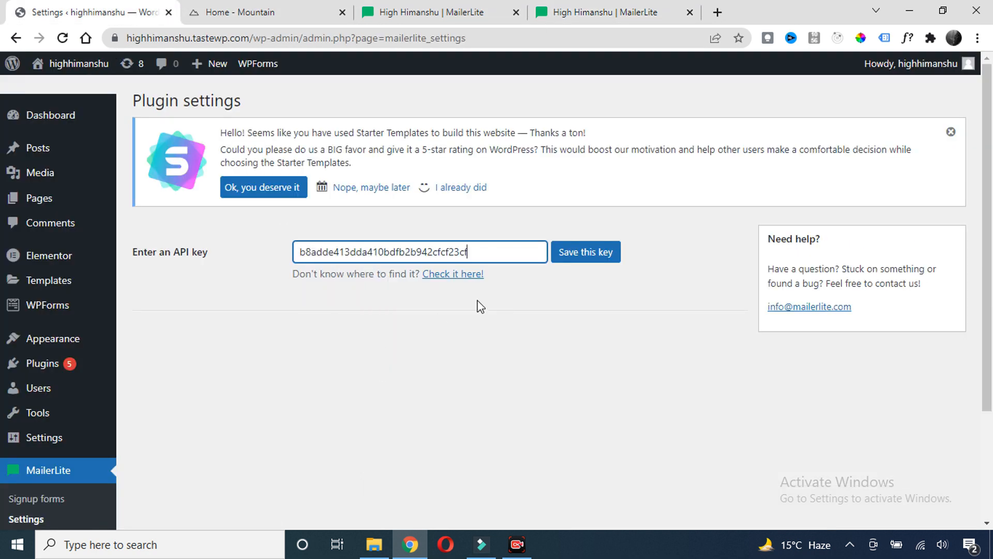
click(587, 251)
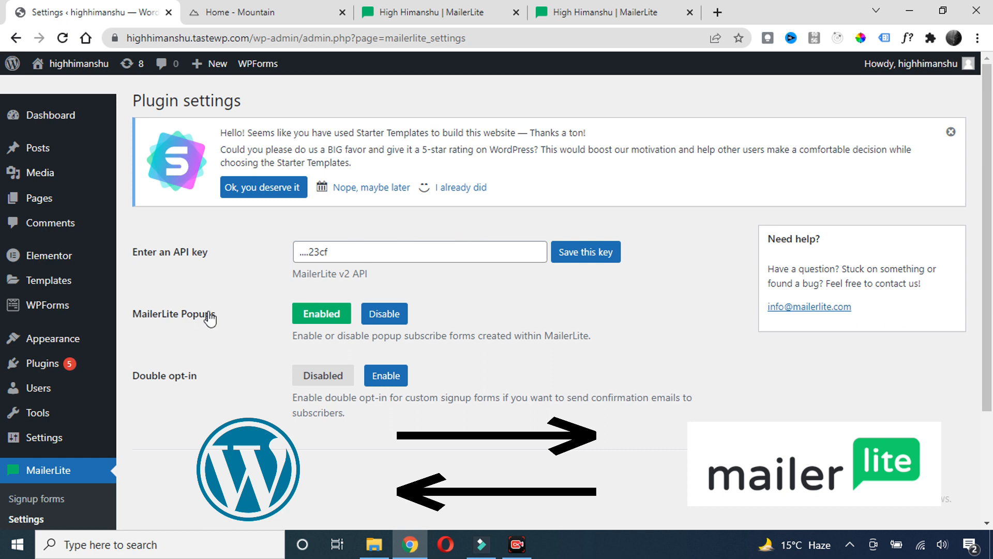
Open the plugin's Signup forms page, which shows no forms yet
scroll(231, 292, down, 3)
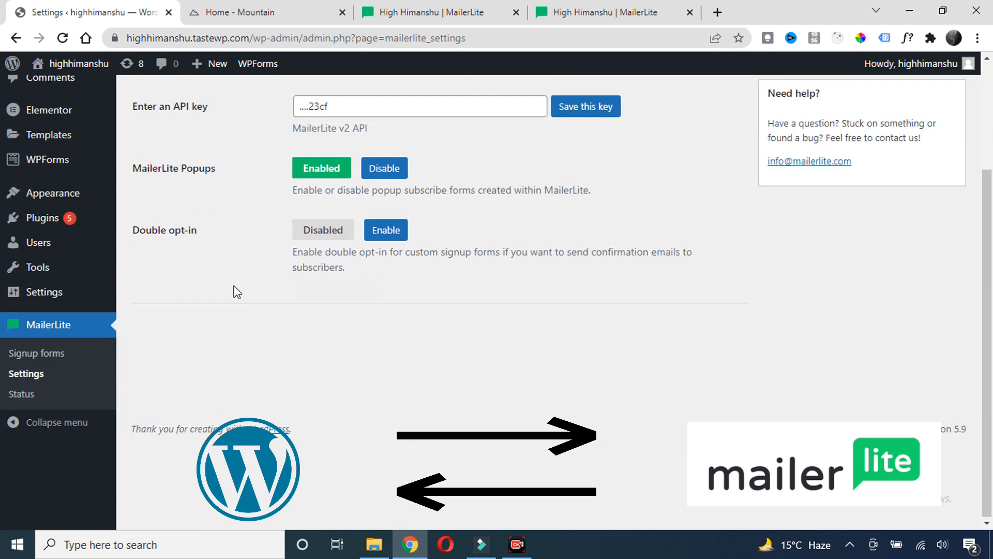
click(49, 359)
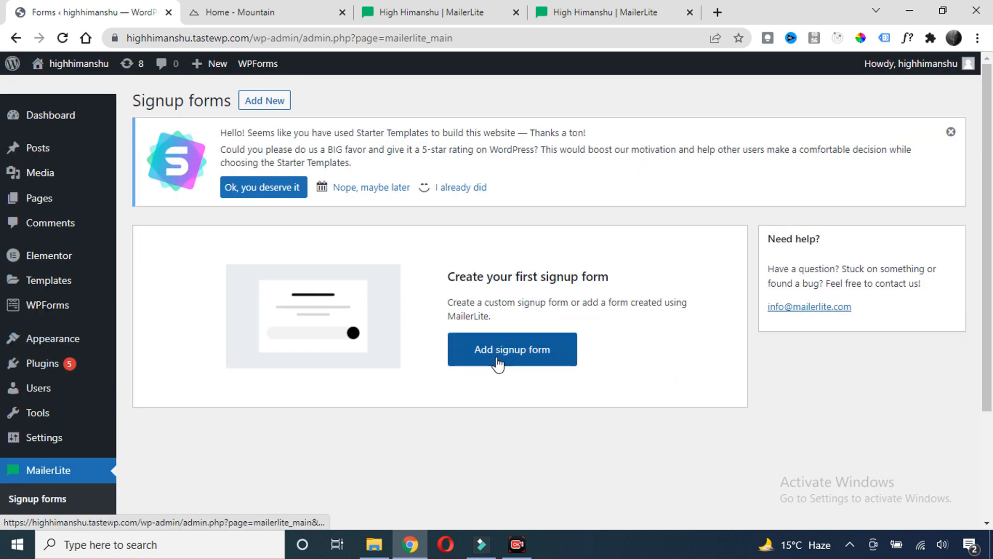
scroll(432, 371, down, 2)
scroll(376, 260, up, 2)
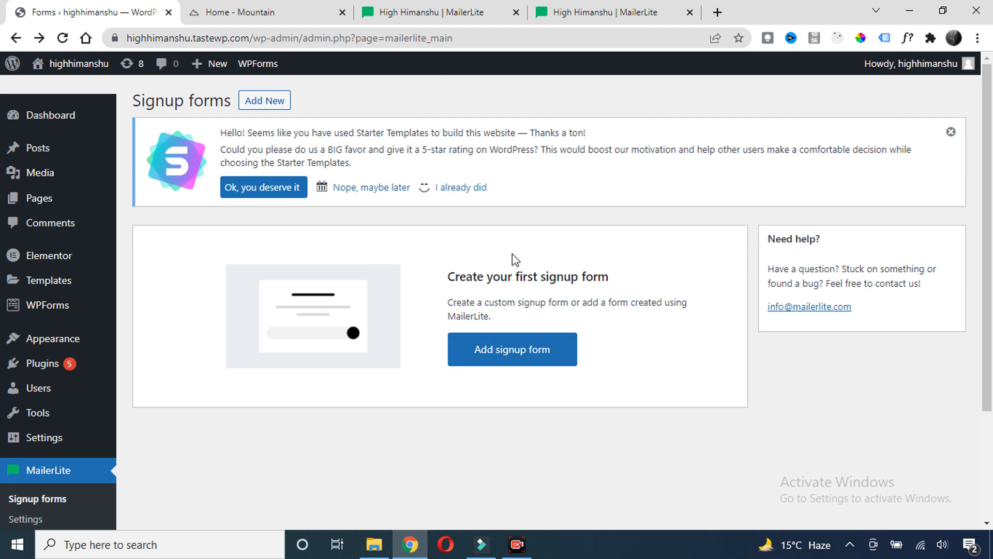
click(464, 18)
click(54, 12)
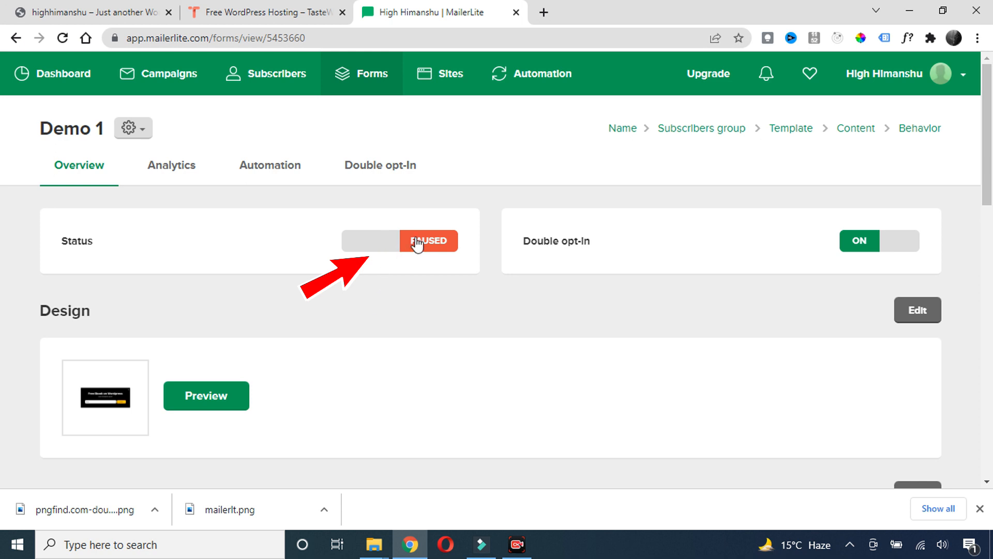
Switch the Demo 1 form to Active, then select the live WordPress site's URL
click(390, 246)
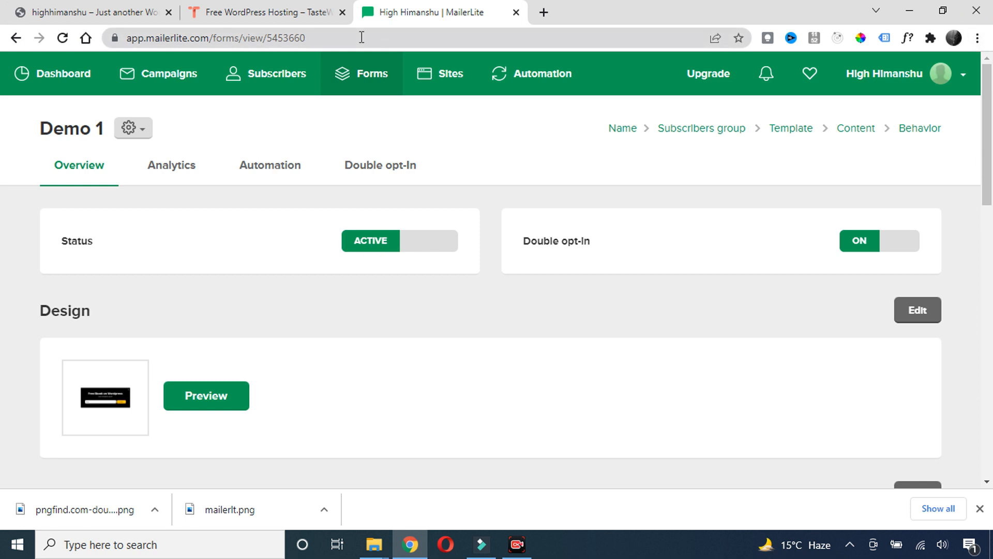
click(82, 12)
click(211, 38)
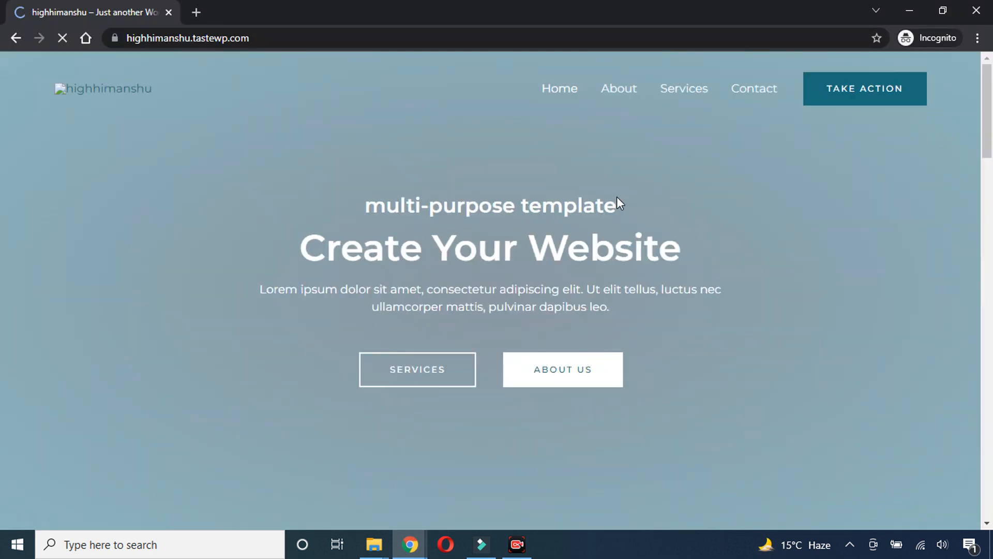
Submit a test email through the site's Free Ebook on Wordpress pop-up, then close the confirmation
scroll(617, 197, down, 8)
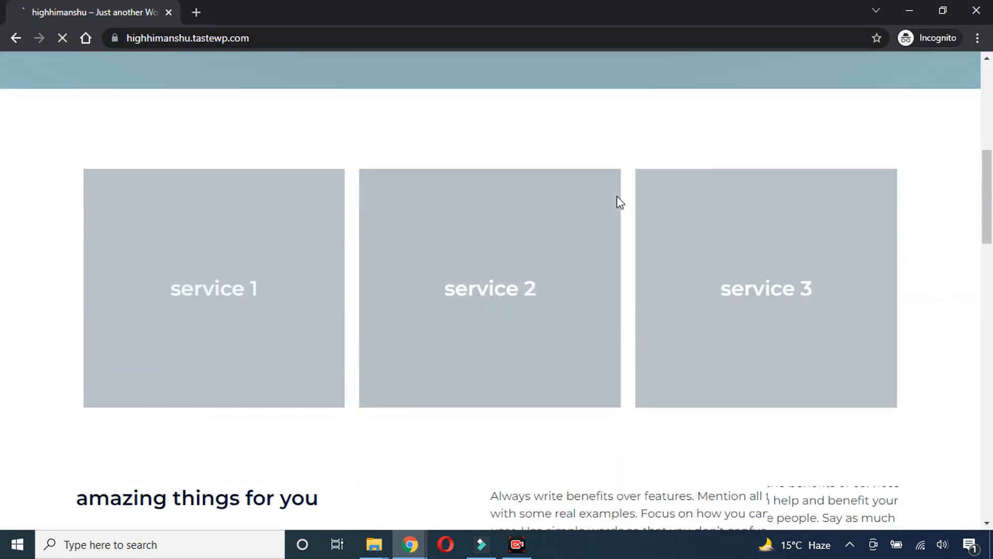
scroll(617, 198, down, 9)
scroll(617, 197, up, 6)
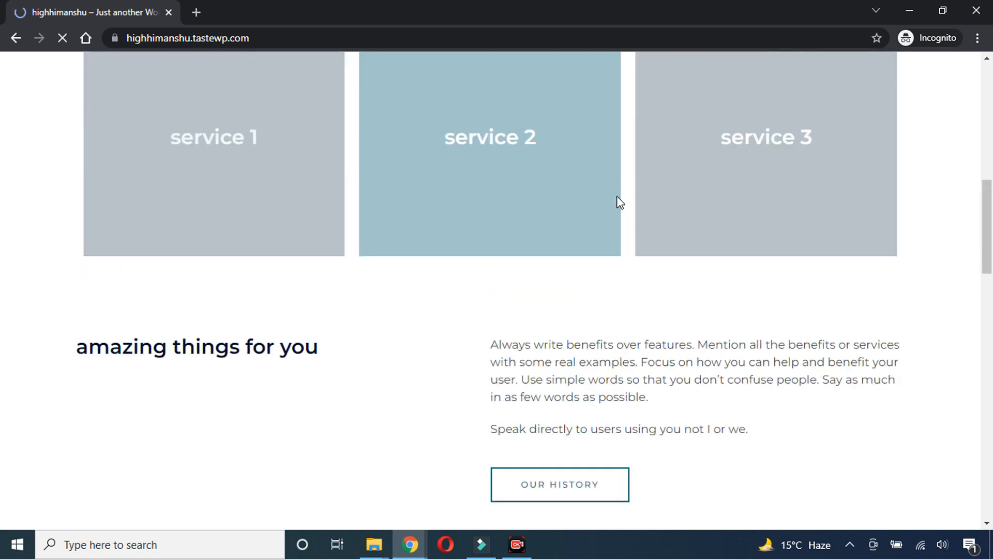
scroll(618, 198, up, 6)
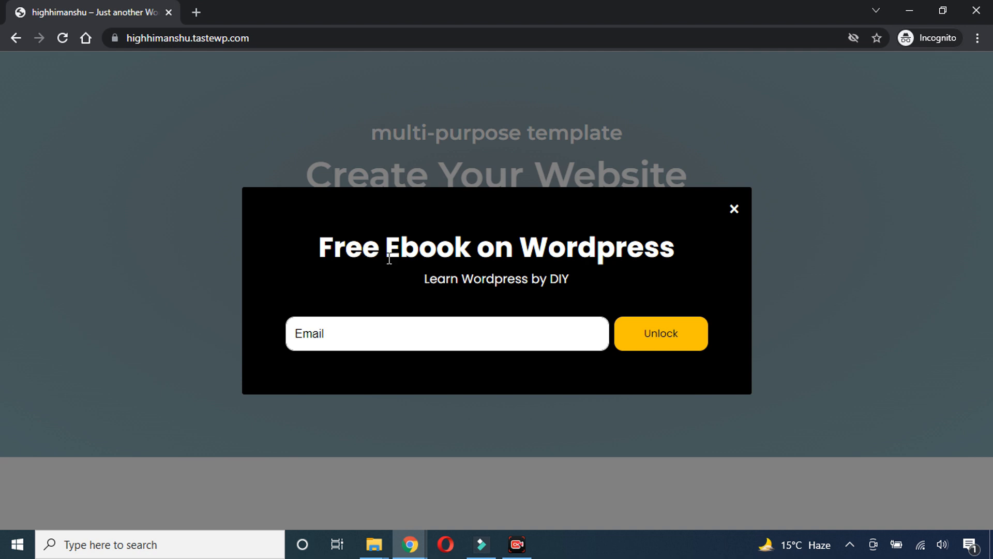
click(351, 337)
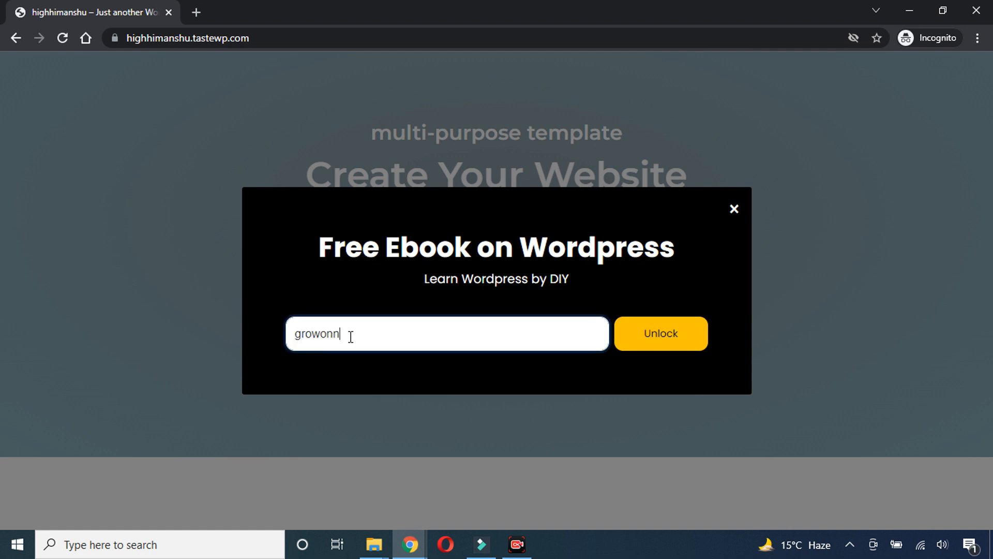
click(671, 335)
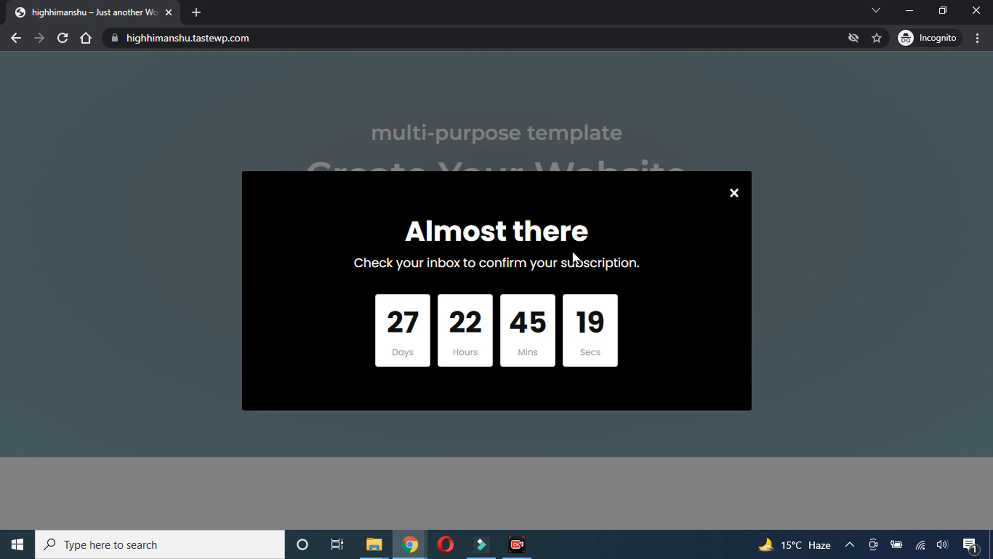
click(734, 194)
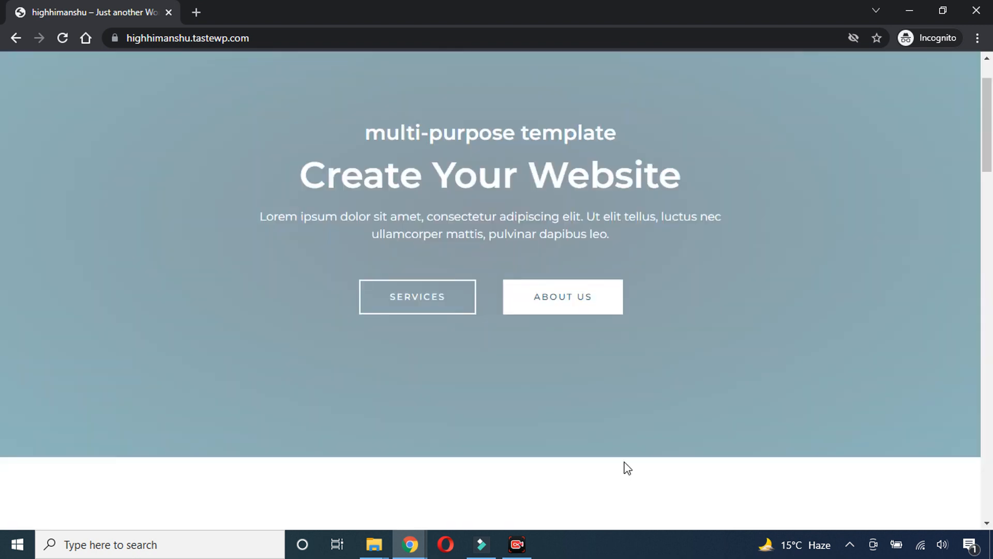
click(410, 544)
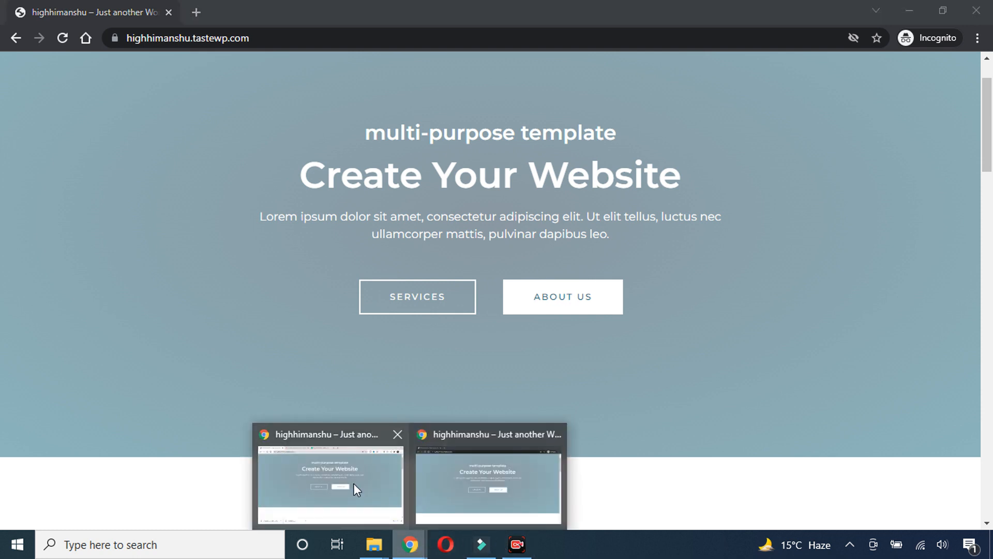
Open the Demo 1 pop-up's Analytics and confirm 1 subscriber at 100% conversion
click(353, 483)
click(436, 12)
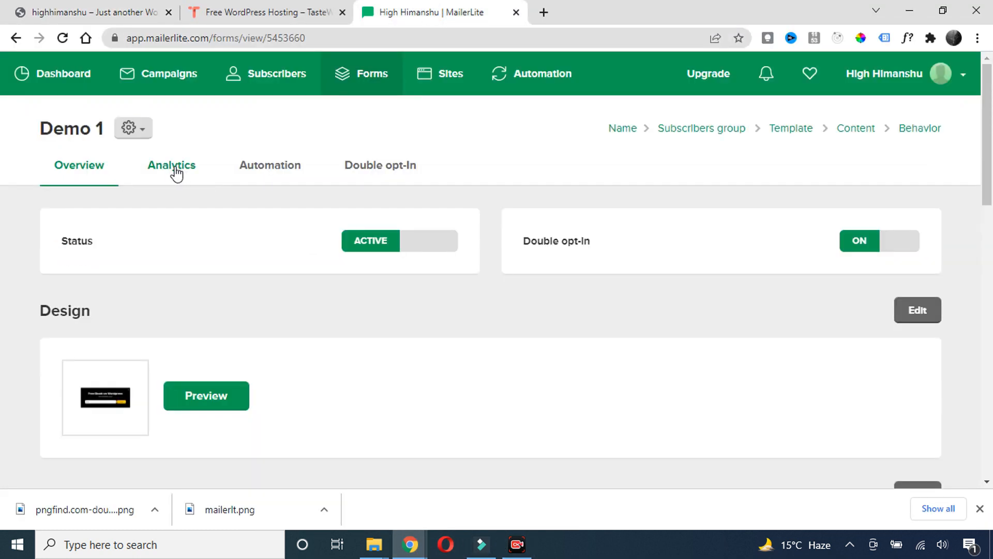
click(176, 173)
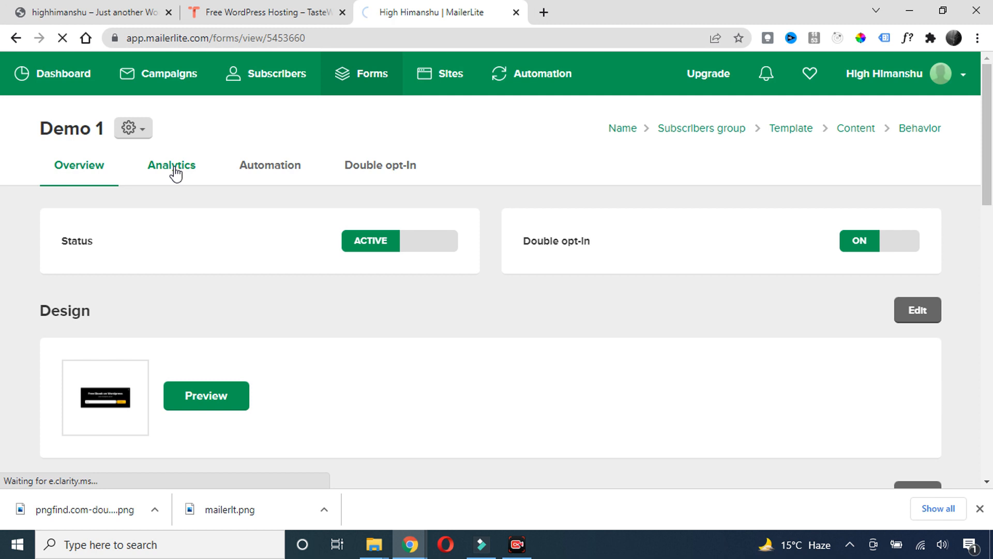
scroll(266, 222, down, 4)
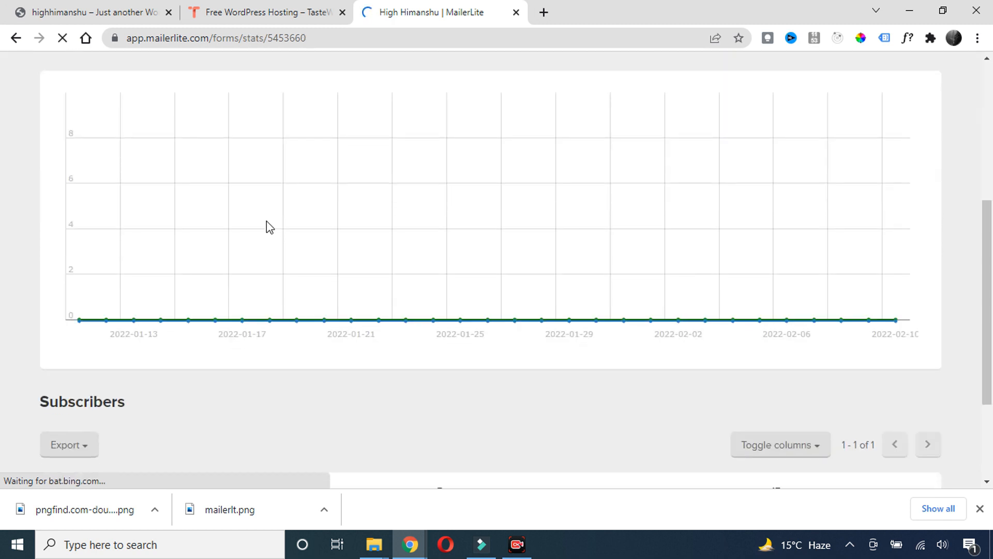
scroll(266, 221, up, 4)
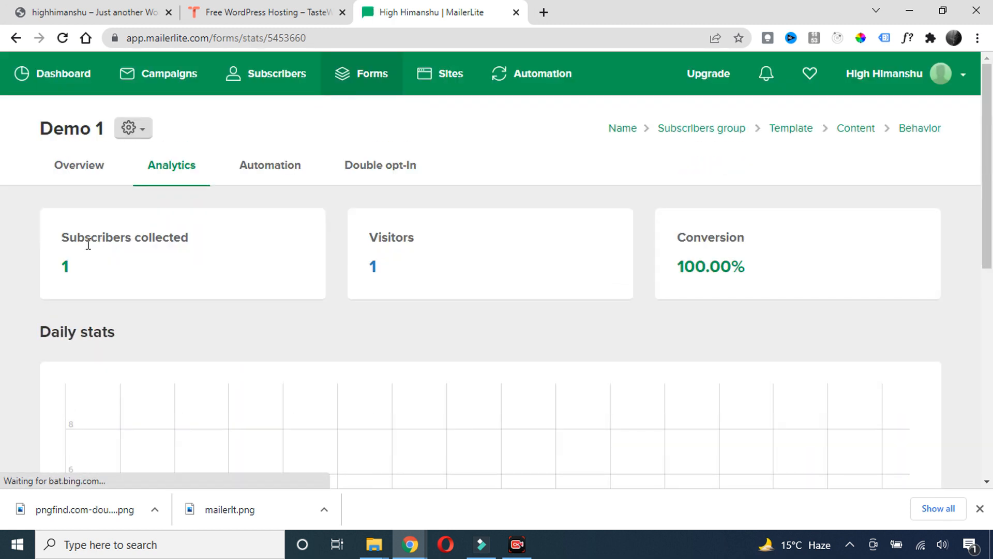
scroll(216, 315, down, 9)
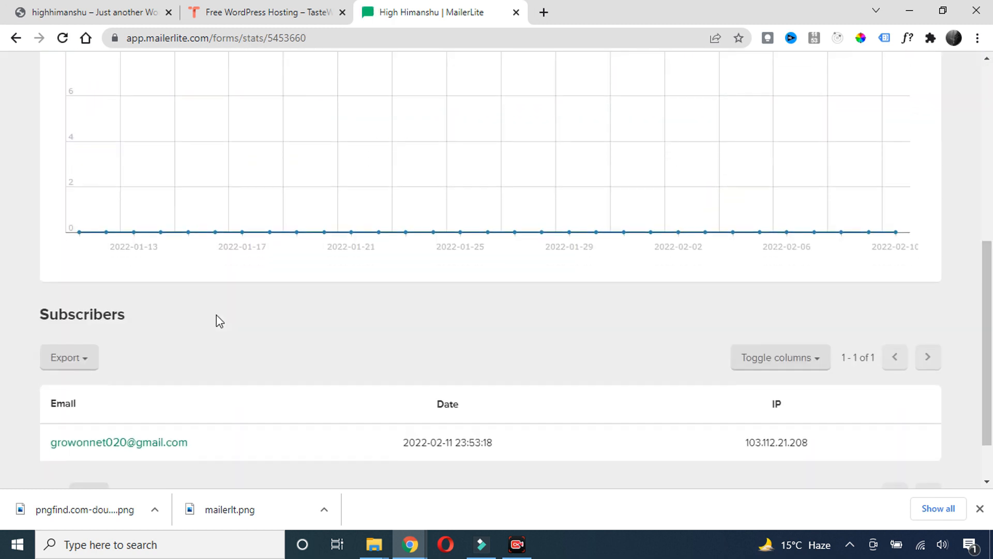
drag(211, 385, 54, 384)
click(210, 300)
scroll(213, 310, up, 2)
scroll(211, 313, up, 6)
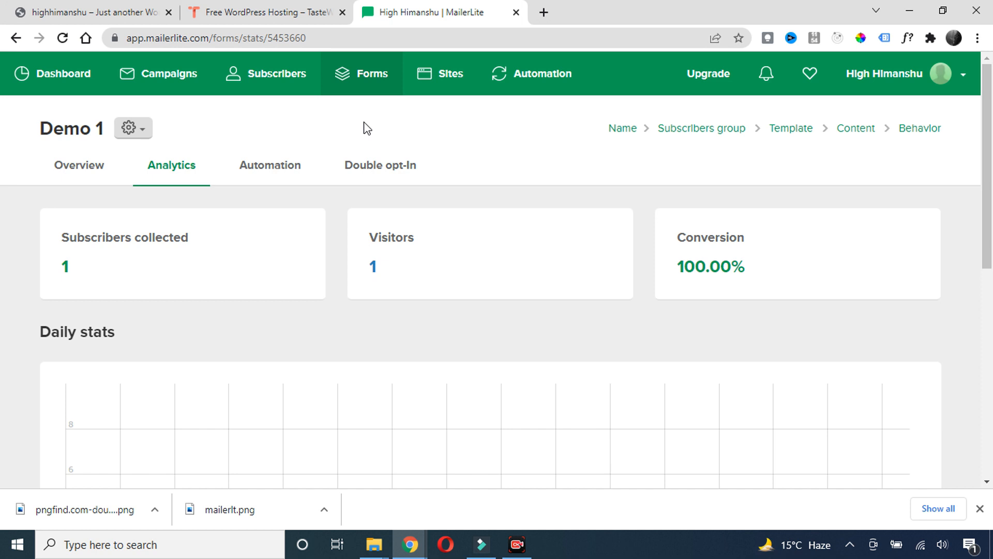
Go back to the forms list, then scroll the live WordPress site tab
click(371, 75)
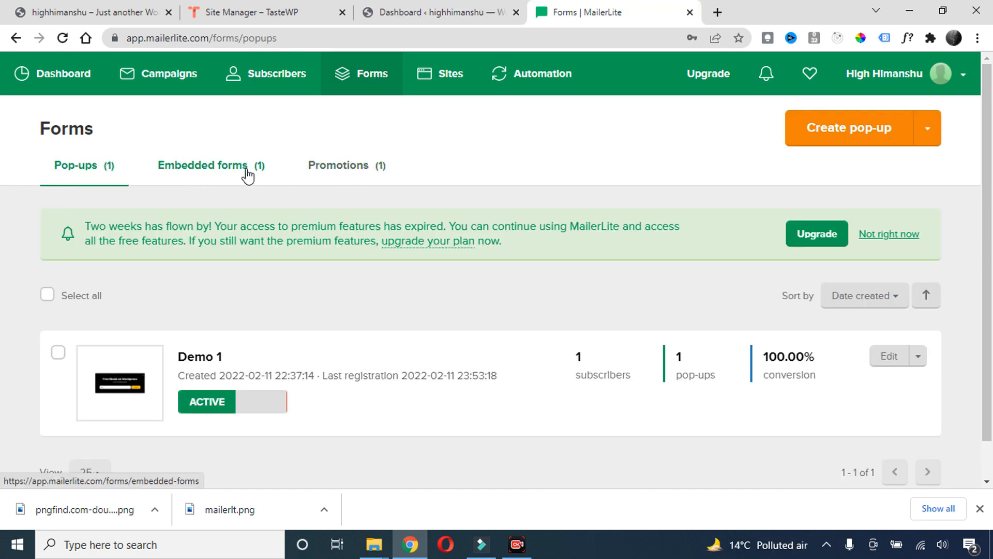
click(98, 12)
scroll(429, 244, up, 2)
scroll(427, 238, up, 3)
scroll(427, 238, down, 7)
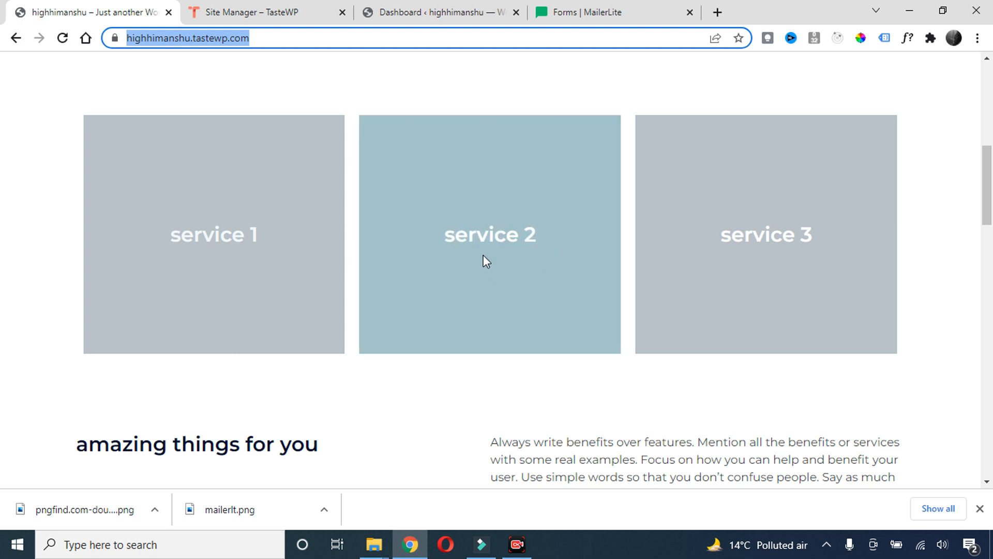
scroll(442, 238, up, 4)
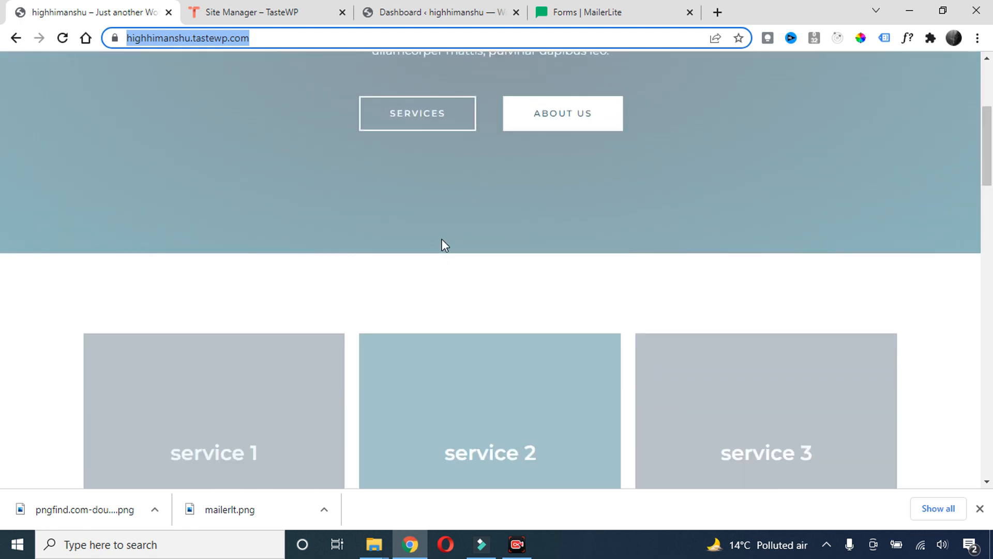
scroll(442, 239, up, 4)
scroll(443, 239, down, 14)
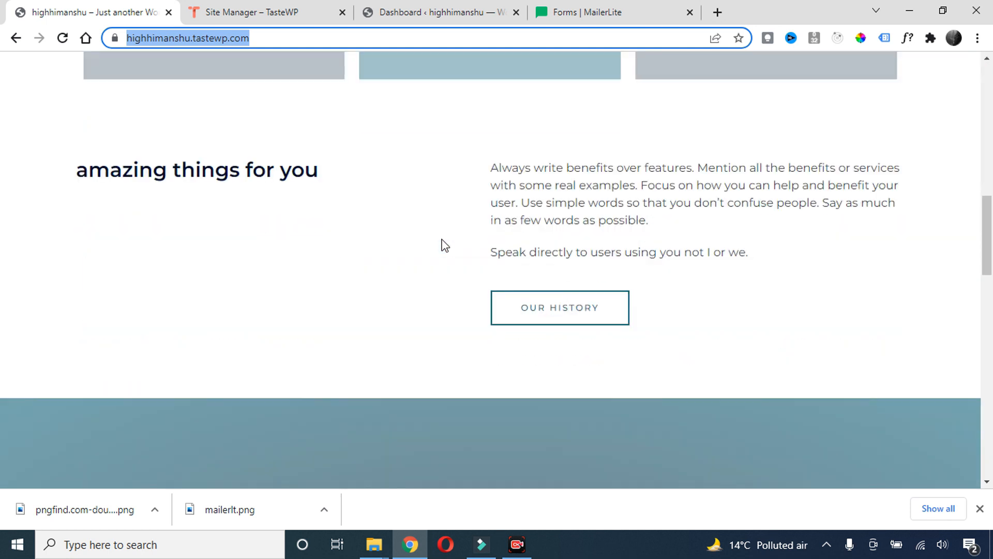
scroll(445, 245, down, 15)
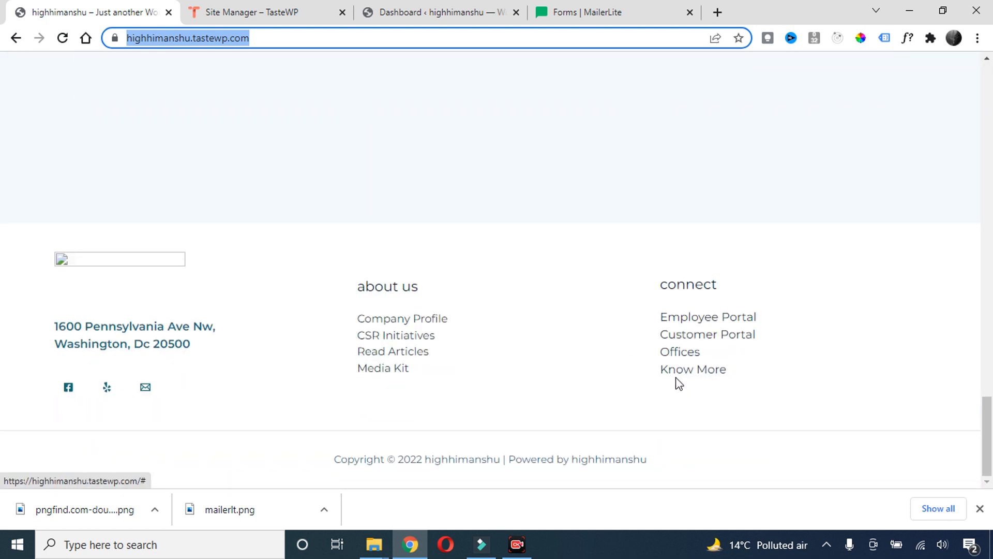
scroll(632, 309, up, 8)
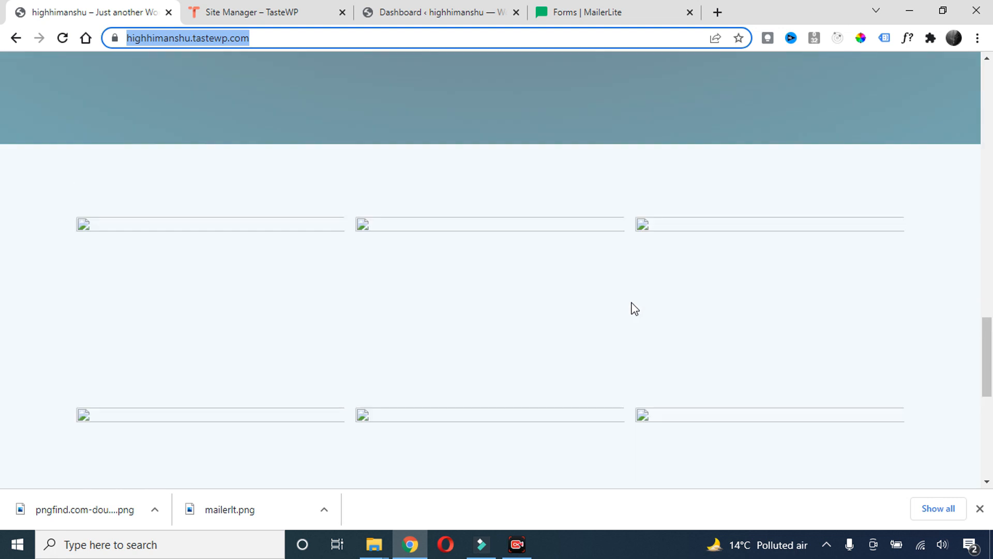
scroll(635, 309, up, 6)
scroll(507, 238, up, 5)
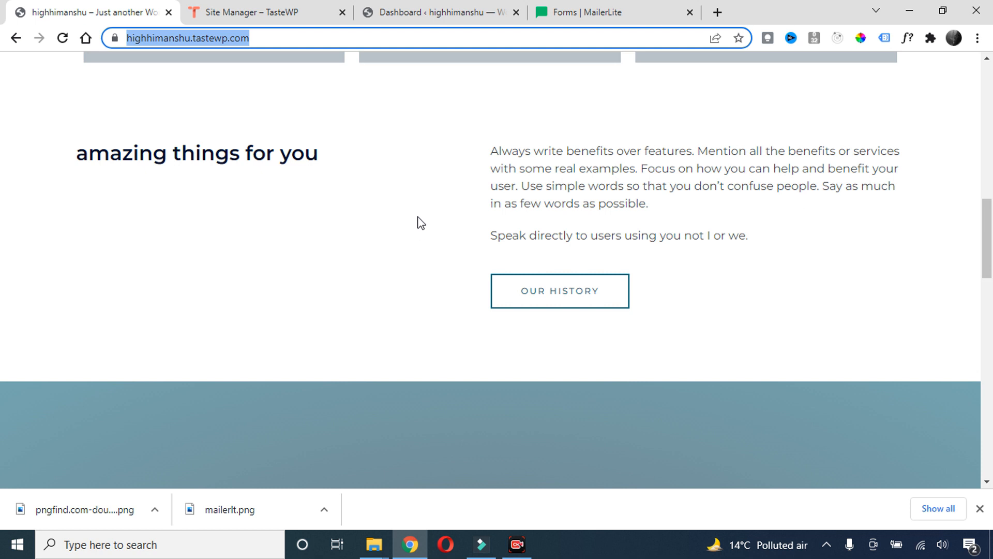
Start a new embedded form under Forms > Embedded forms, name it, and tick the first subscriber group
click(591, 23)
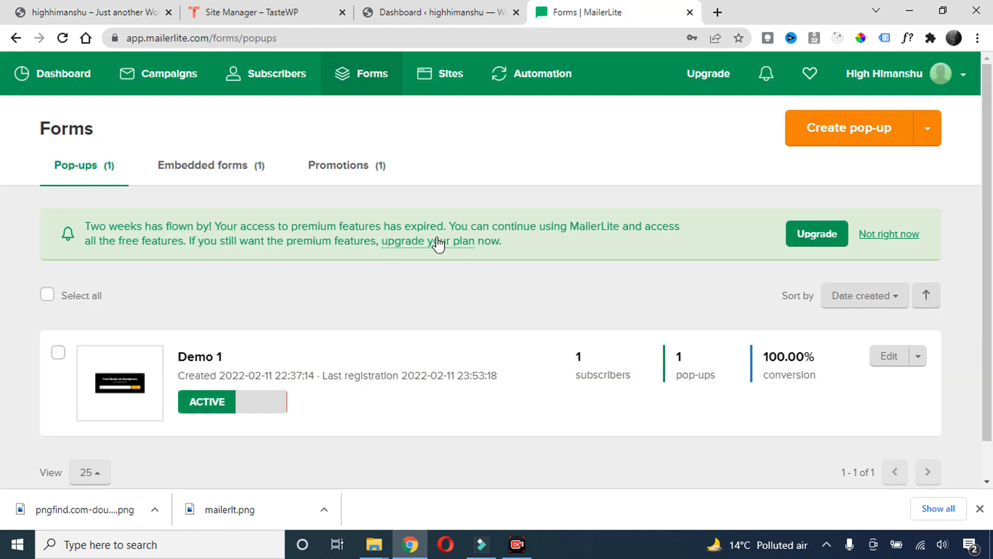
click(227, 167)
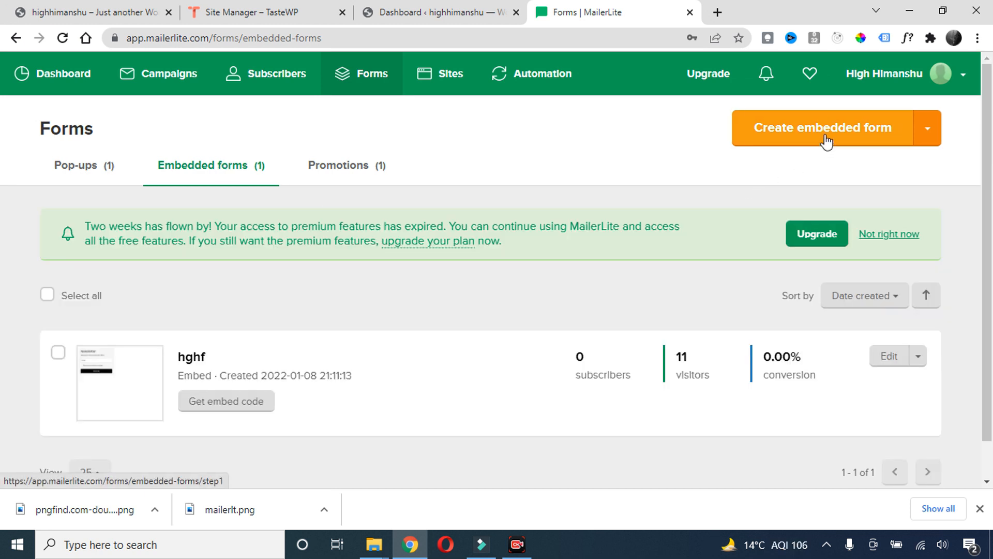
click(826, 139)
click(195, 243)
click(137, 295)
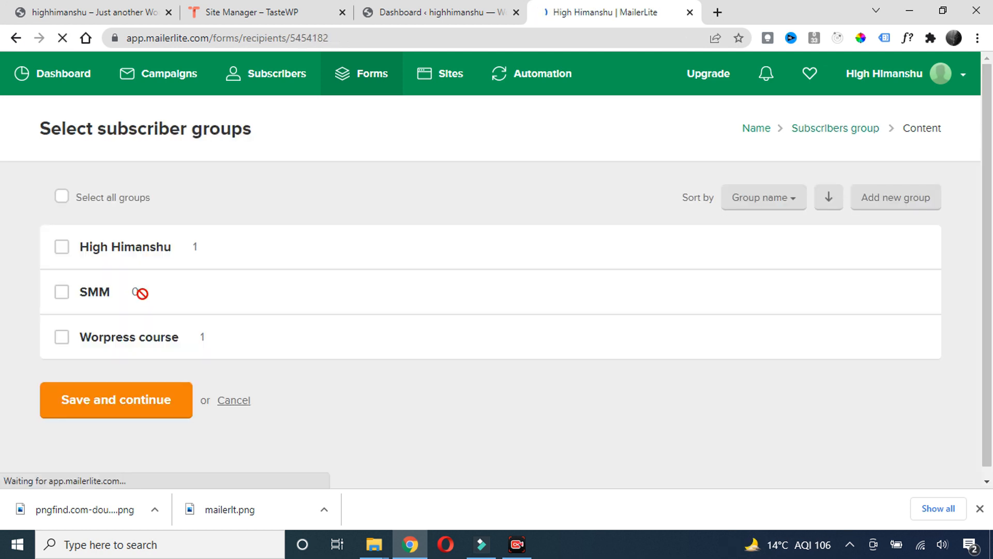
click(62, 248)
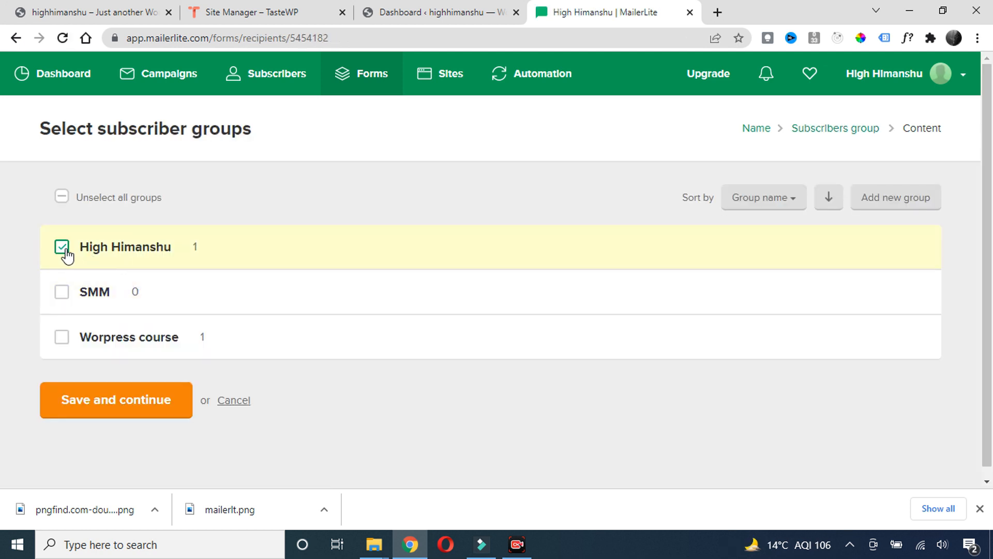
click(119, 413)
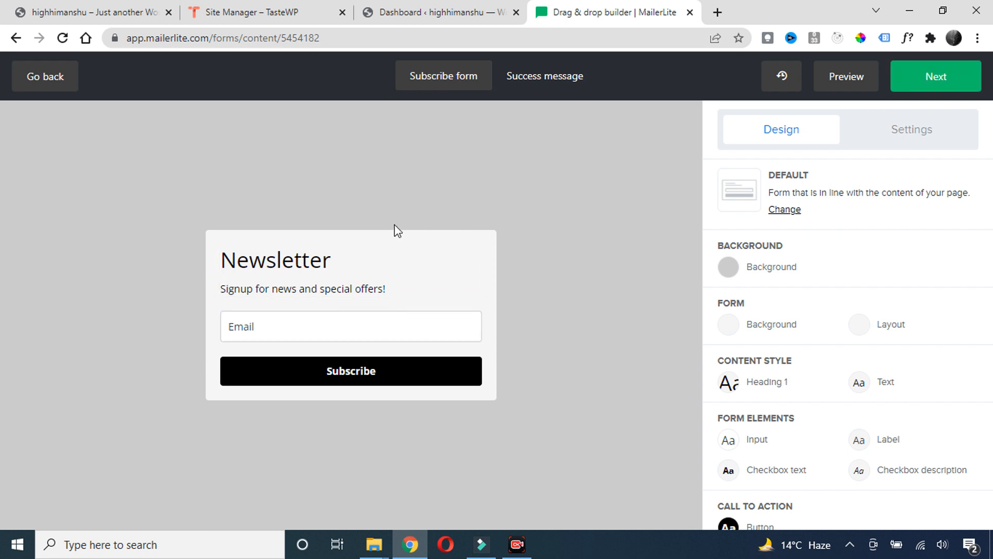
Hide the Newsletter heading block, preview the form, check its Thank you! success message, and finish
mouse_move(417, 260)
click(454, 246)
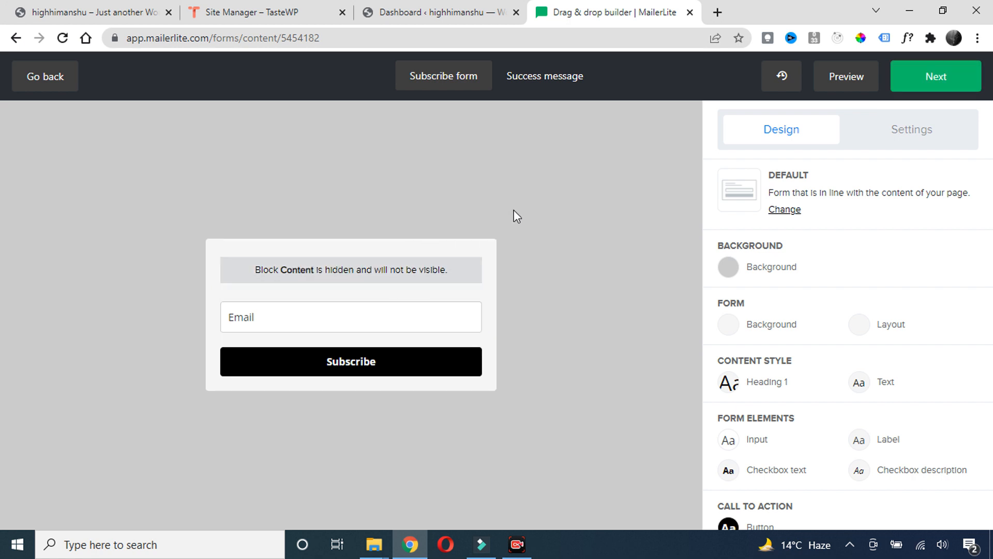
click(854, 82)
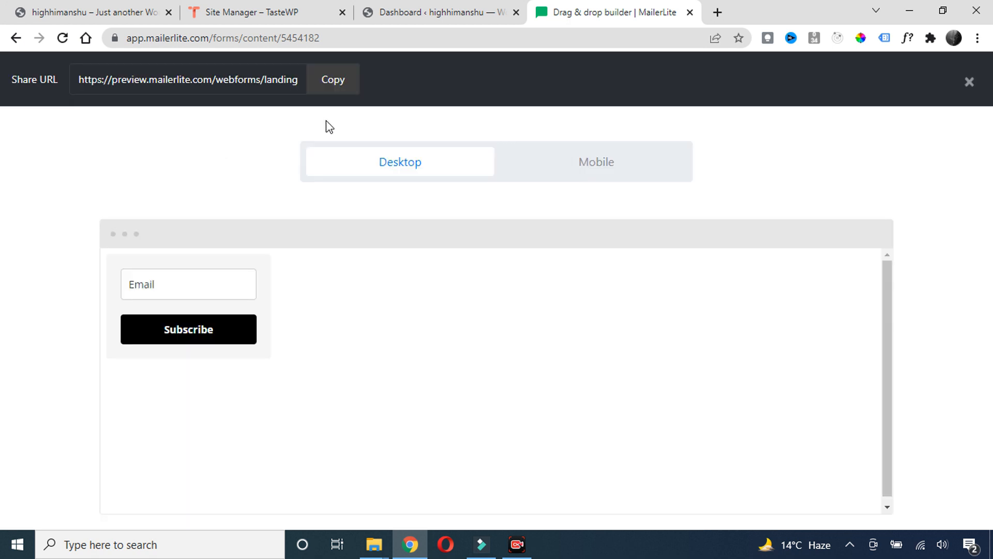
click(968, 83)
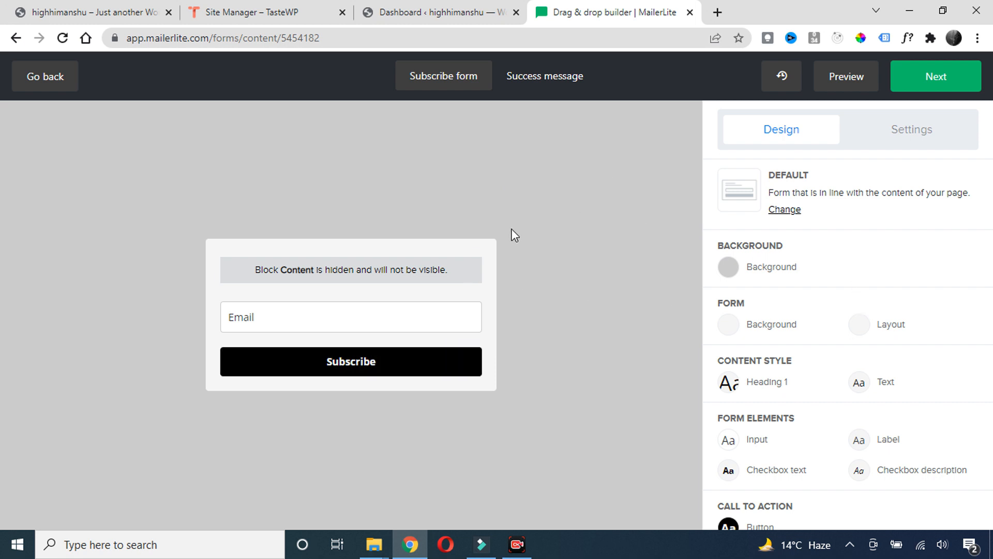
click(553, 86)
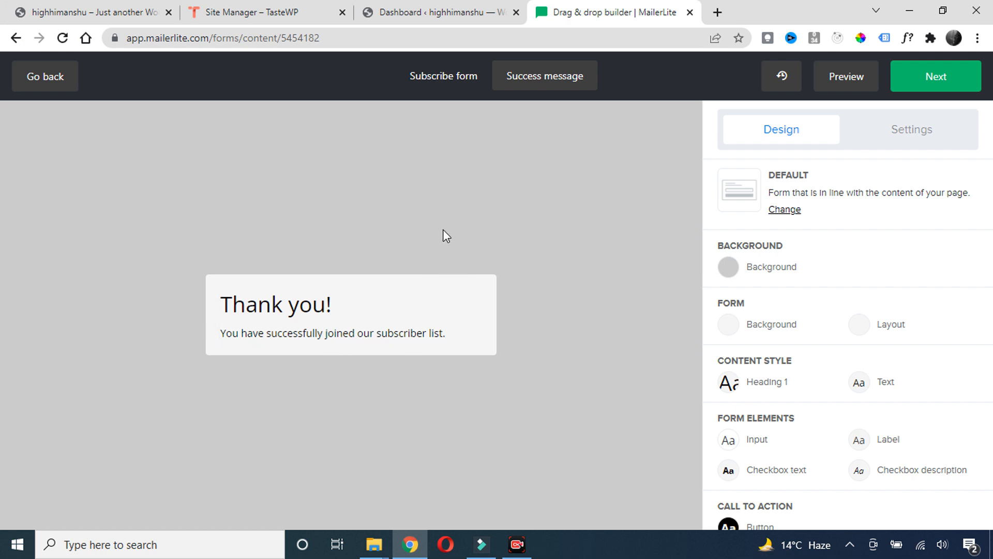
click(917, 81)
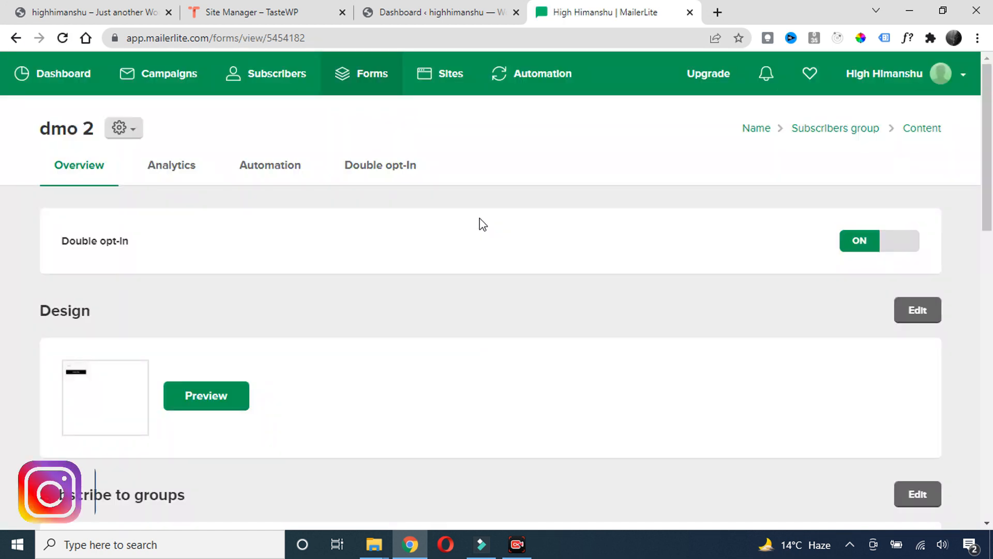
Copy the dmo 2 form's share URL and open a new incognito window
scroll(465, 232, down, 5)
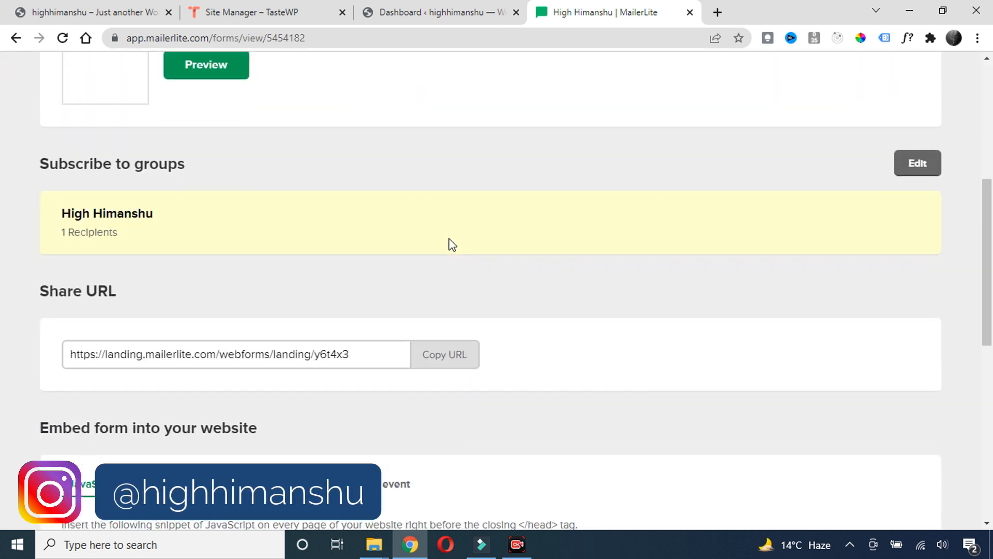
scroll(452, 244, down, 1)
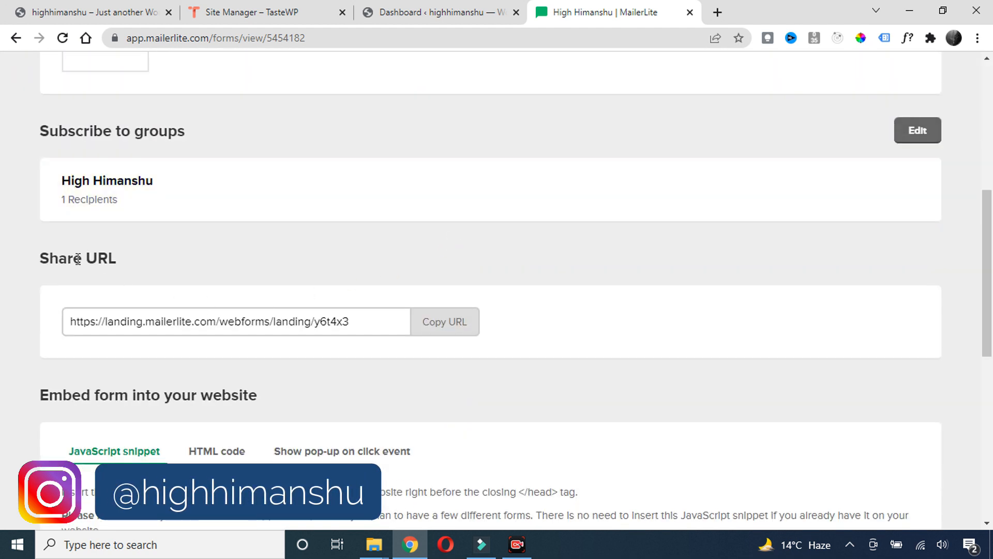
scroll(237, 309, down, 3)
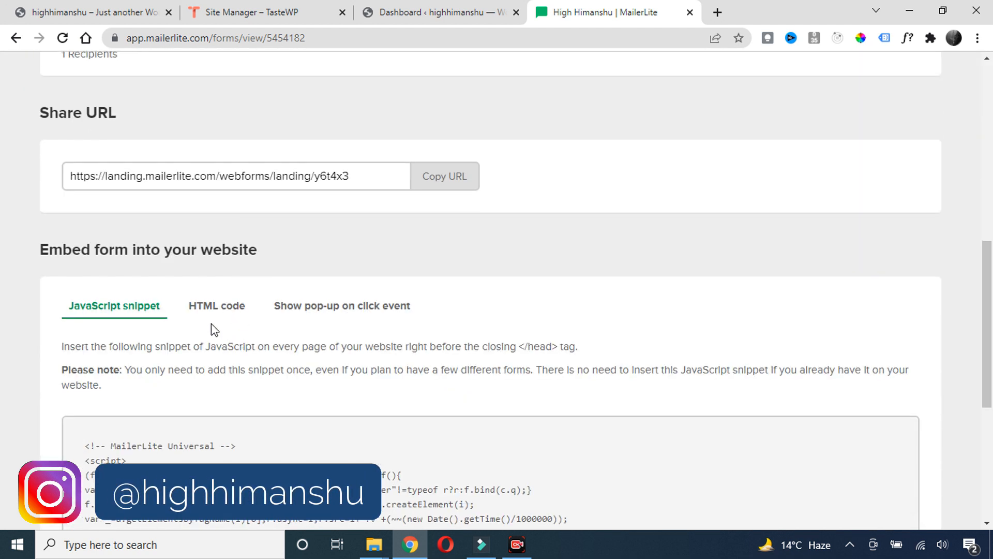
scroll(137, 315, down, 1)
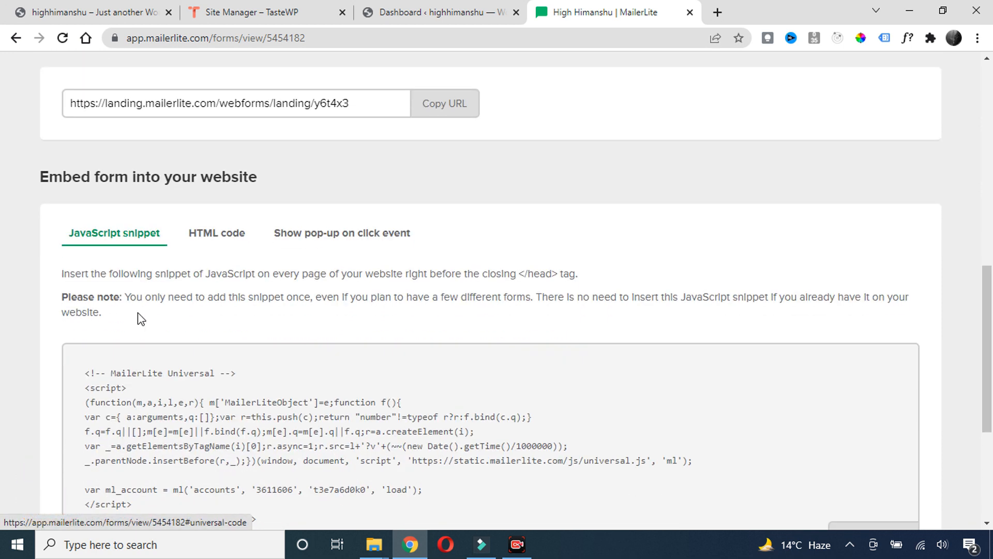
scroll(138, 312, up, 3)
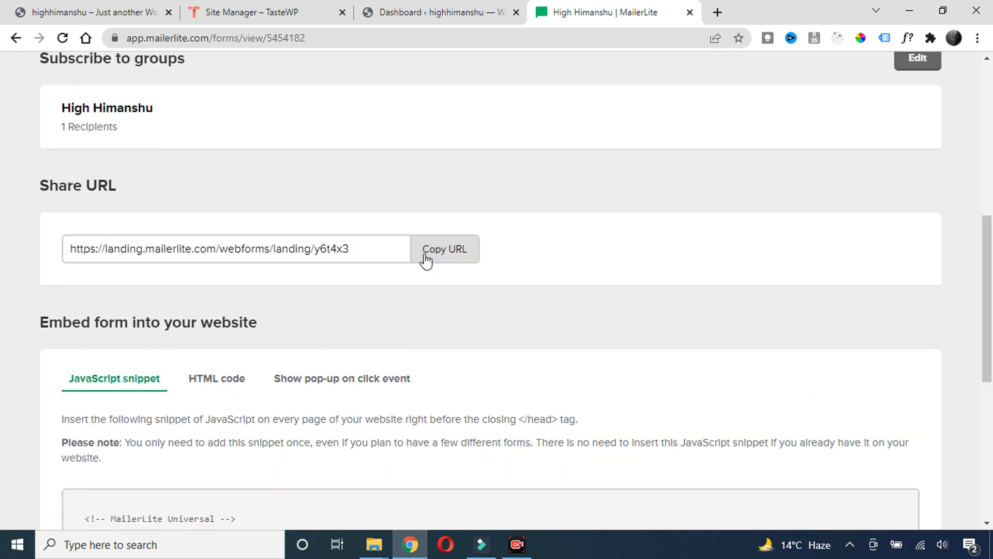
click(440, 262)
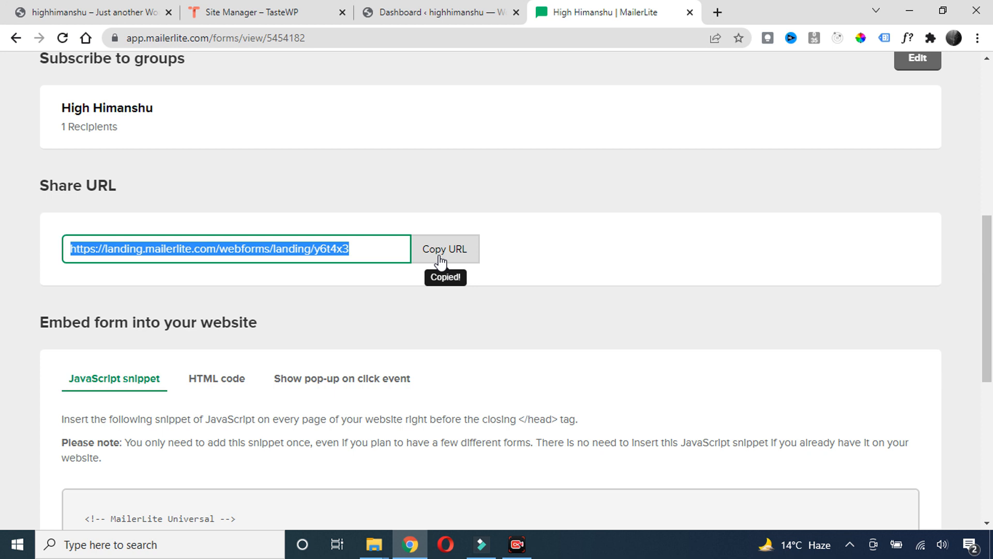
click(977, 37)
click(881, 93)
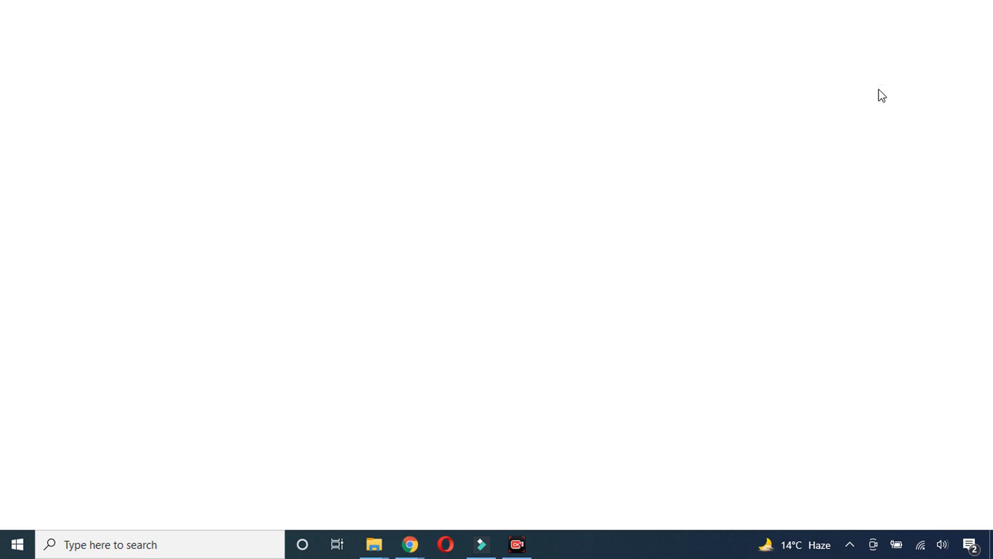
Load the copied share URL in incognito, try the Email field, then close the window
key(ctrl+v)
key(Return)
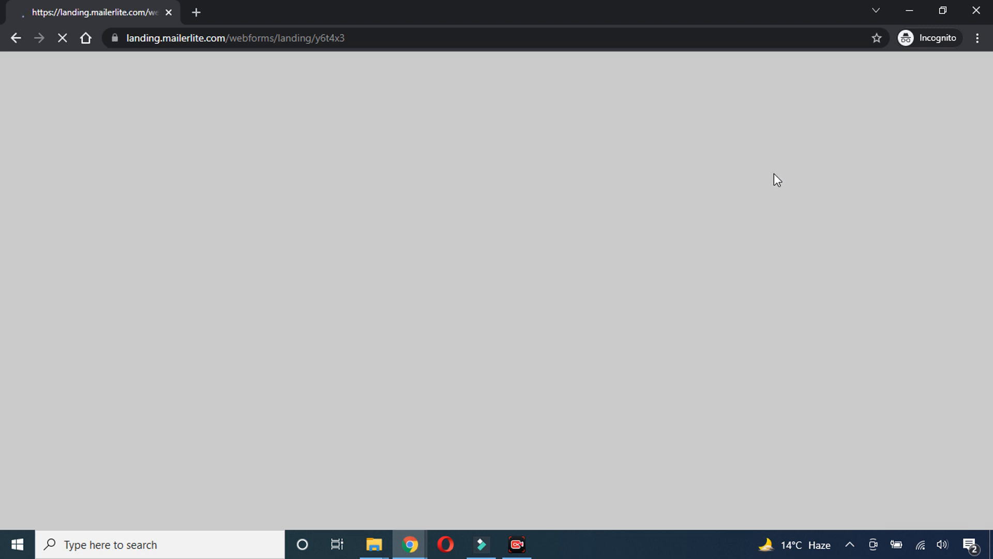
click(434, 266)
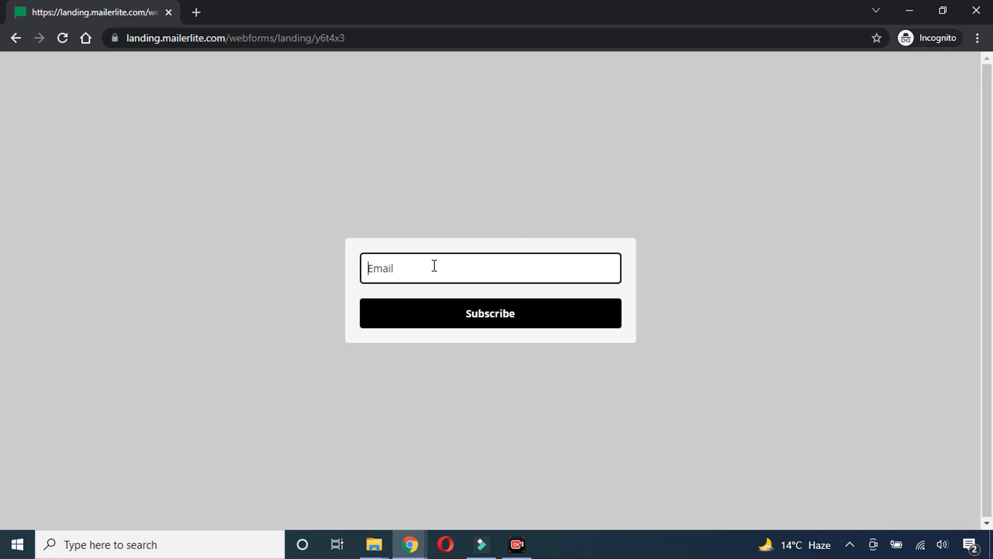
click(384, 149)
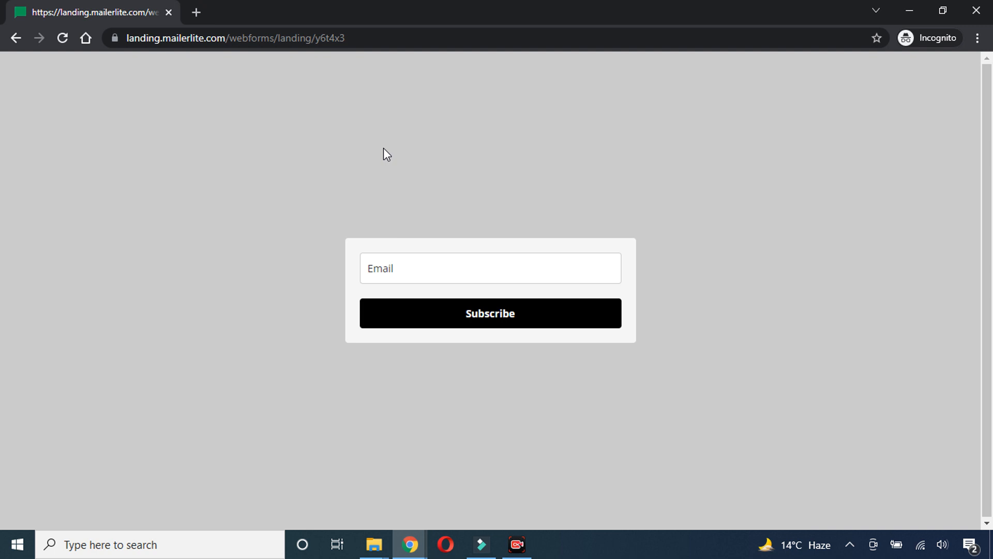
click(976, 10)
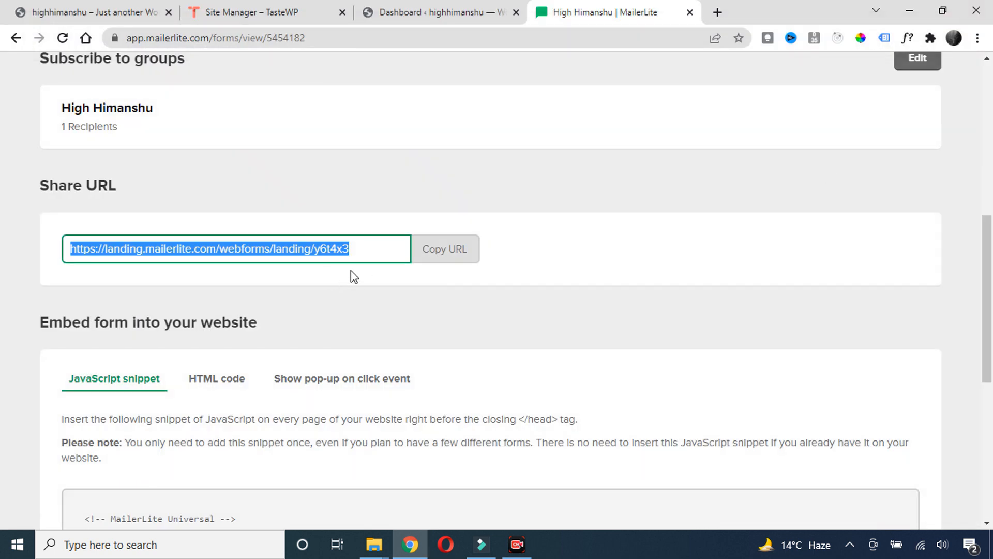
Copy the dmo 2 form's HTML embed code to the clipboard and switch to the WordPress tab
scroll(355, 264, down, 3)
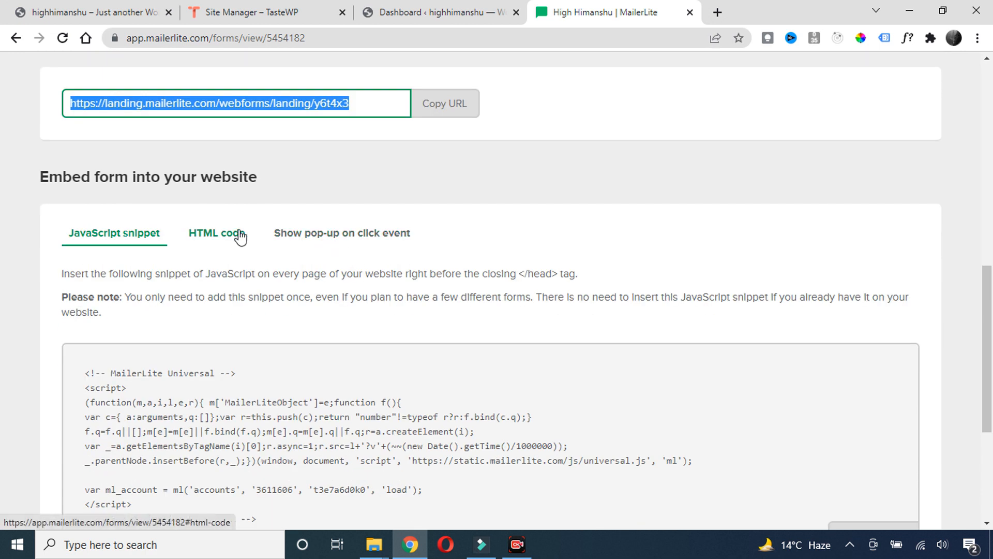
click(220, 235)
scroll(243, 259, down, 1)
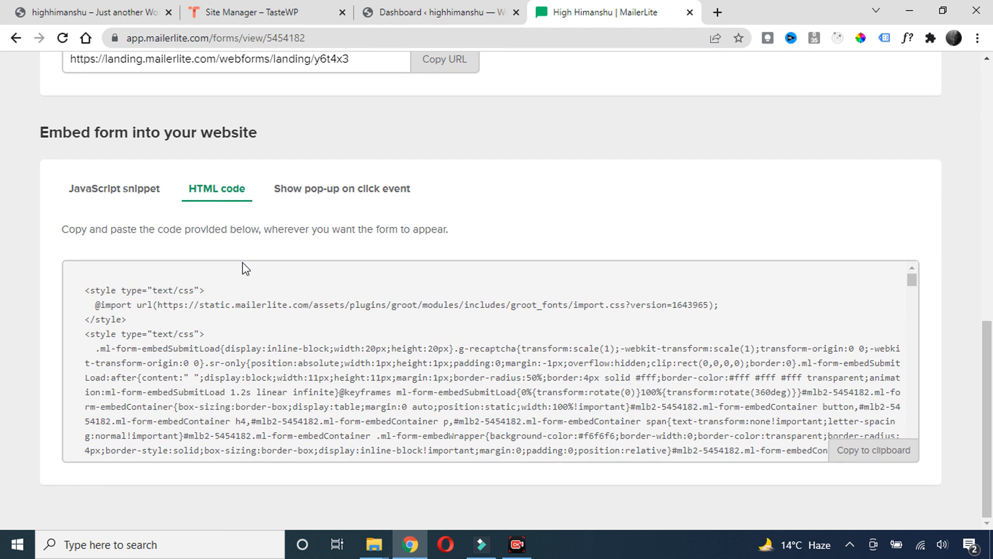
scroll(707, 388, down, 3)
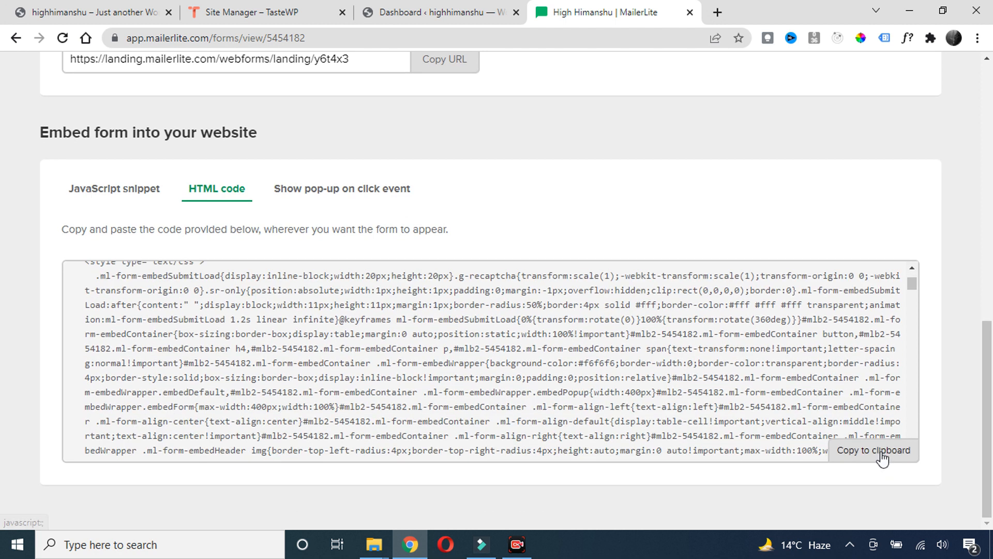
click(879, 450)
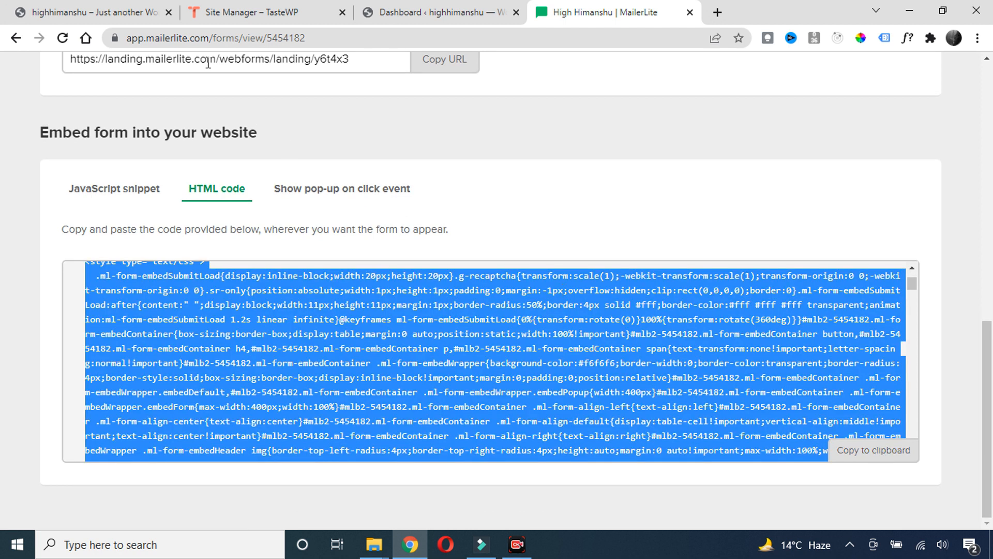
click(110, 7)
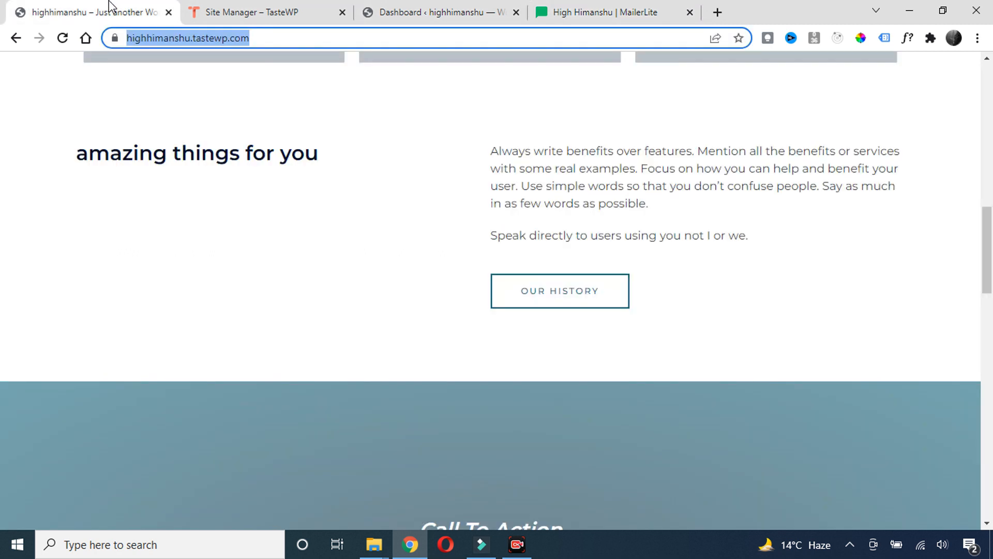
Open Appearance > Widgets from the WordPress dashboard to see the Main Sidebar's Latest Posts block
click(434, 12)
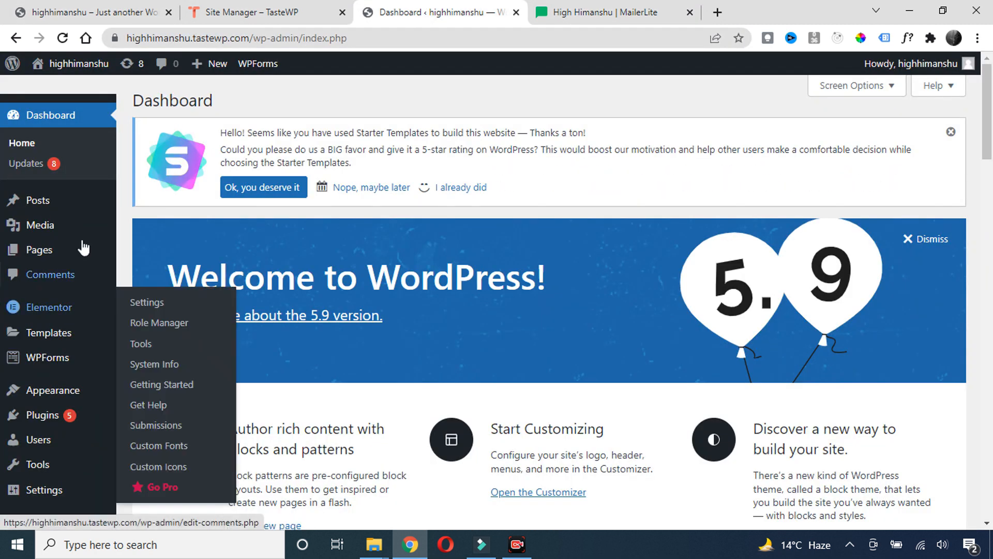
scroll(67, 266, down, 2)
scroll(69, 290, down, 1)
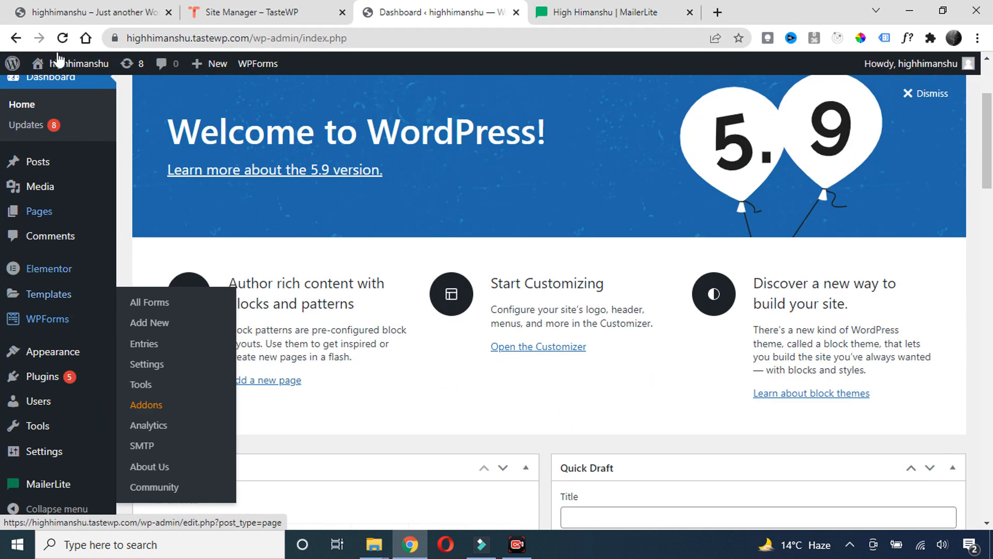
click(30, 6)
scroll(486, 281, down, 5)
scroll(487, 282, up, 7)
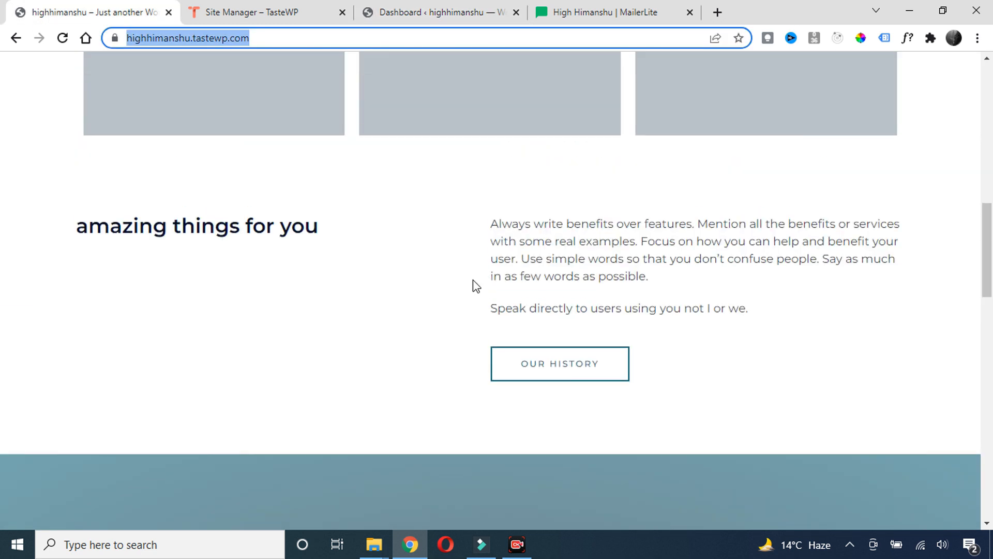
scroll(472, 279, down, 18)
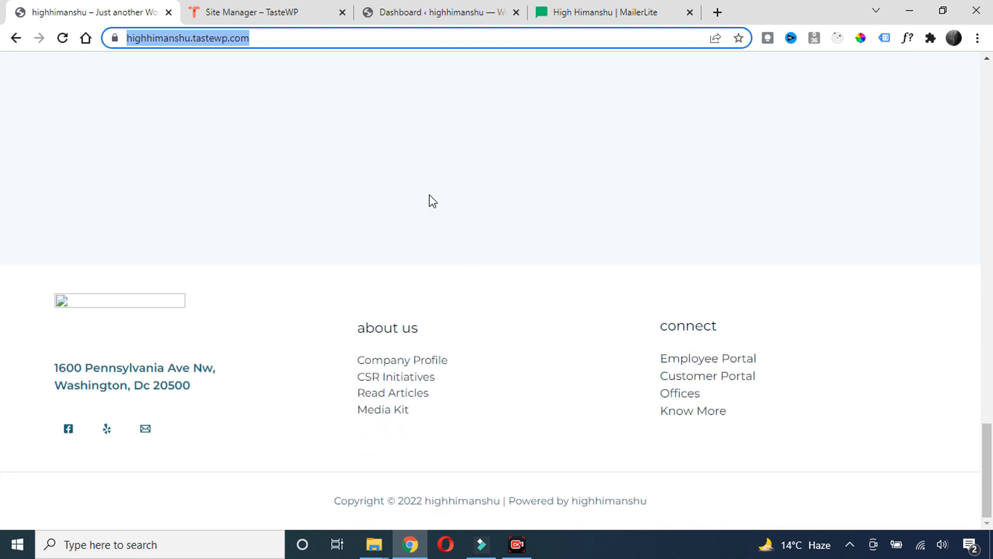
click(473, 10)
mouse_move(54, 384)
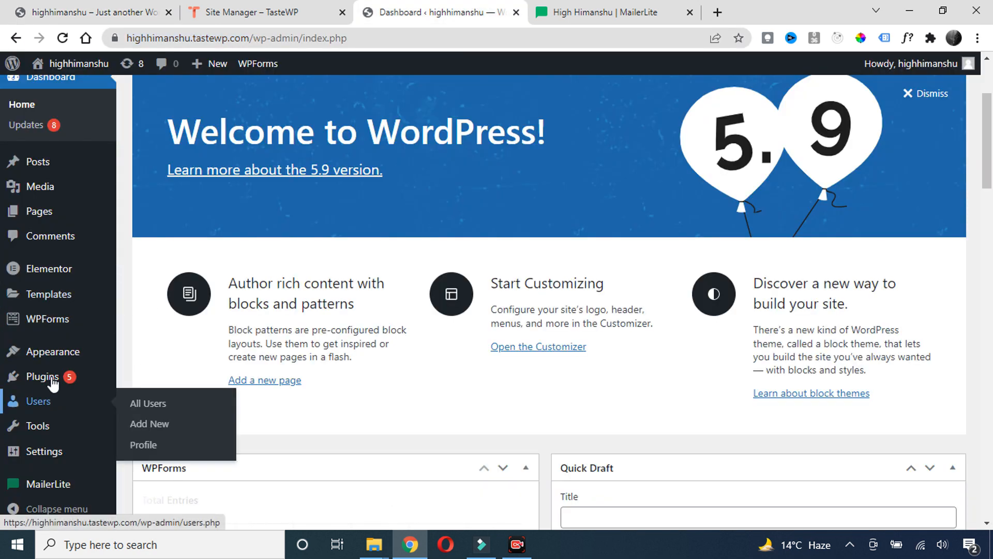
mouse_move(53, 357)
click(144, 398)
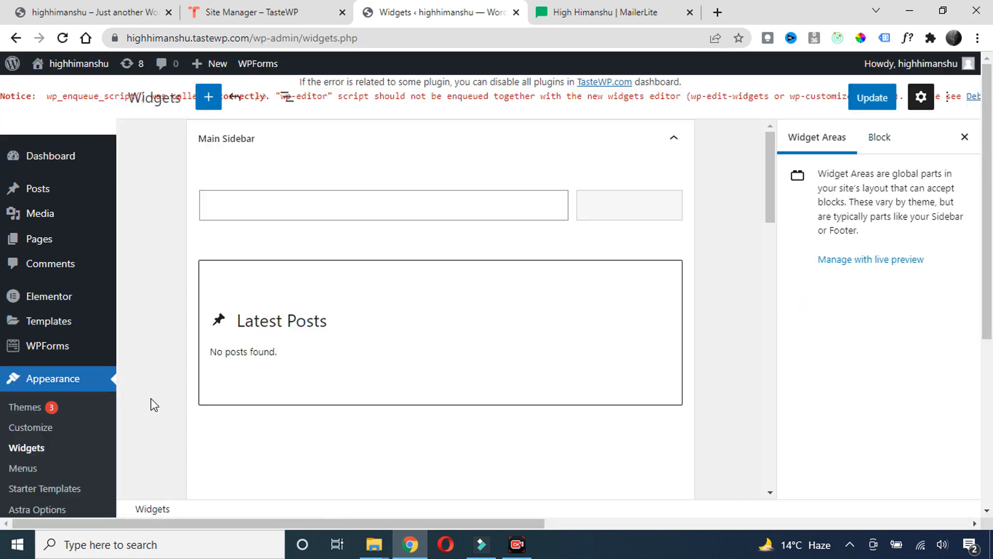
Expand Footer Builder Widget 3 and delete its image block
scroll(409, 294, down, 3)
scroll(408, 293, up, 3)
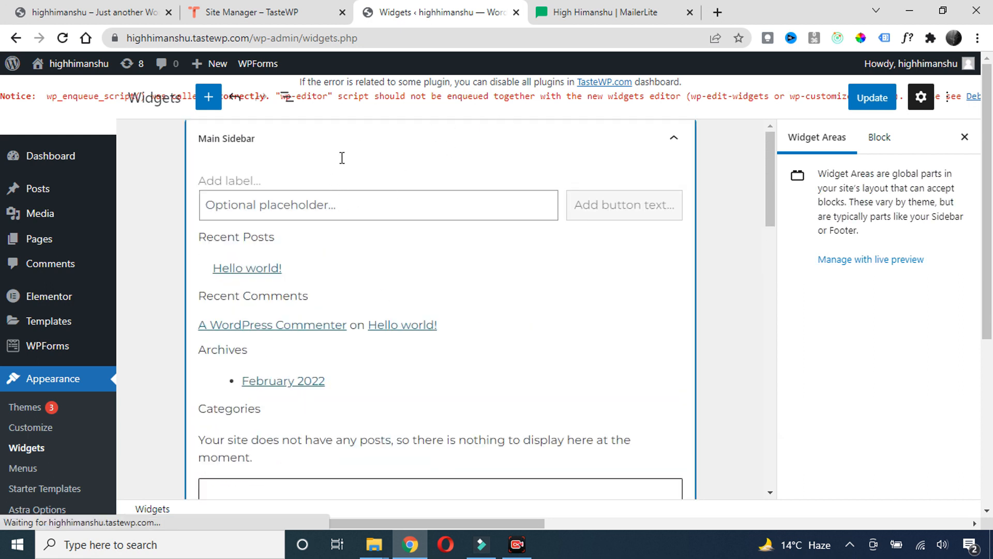
scroll(448, 282, down, 6)
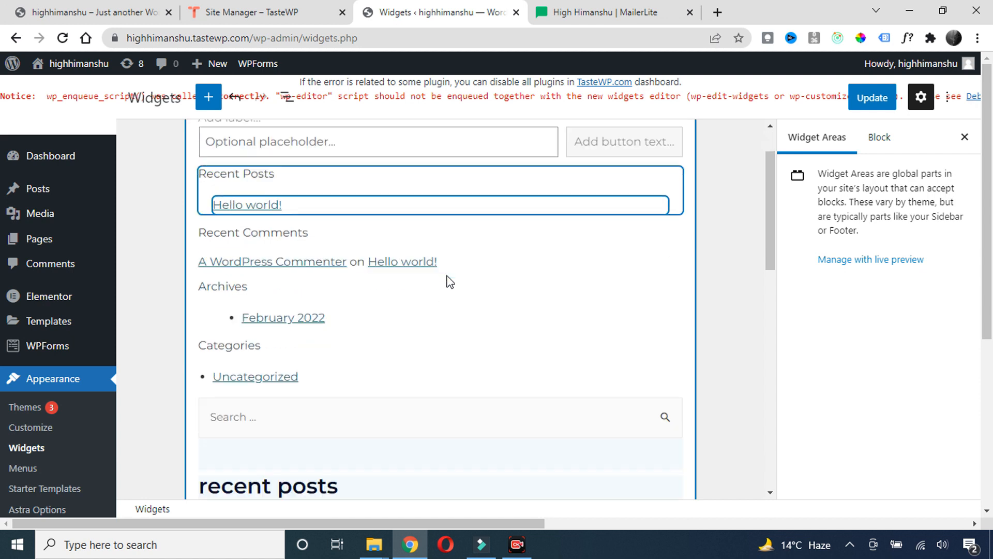
scroll(401, 291, down, 5)
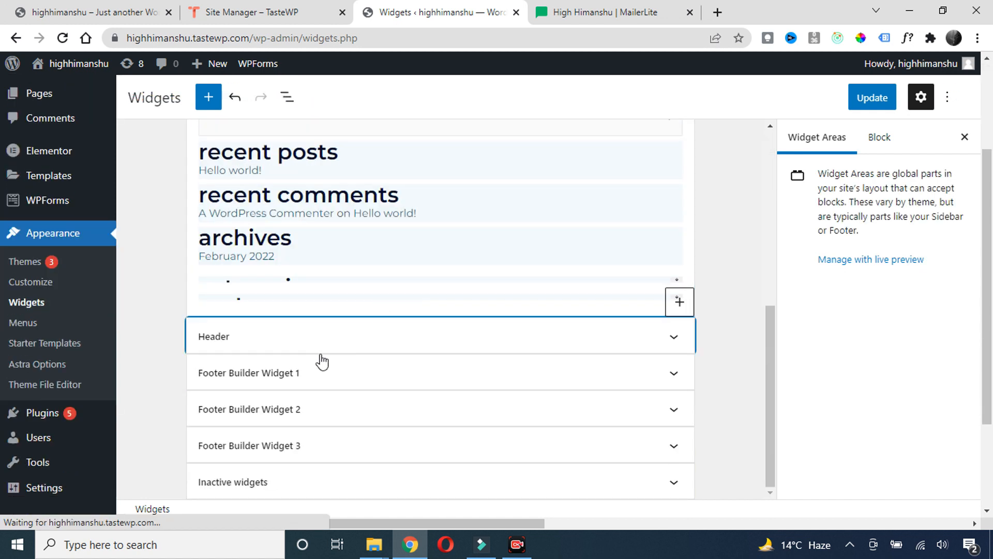
scroll(312, 498, down, 1)
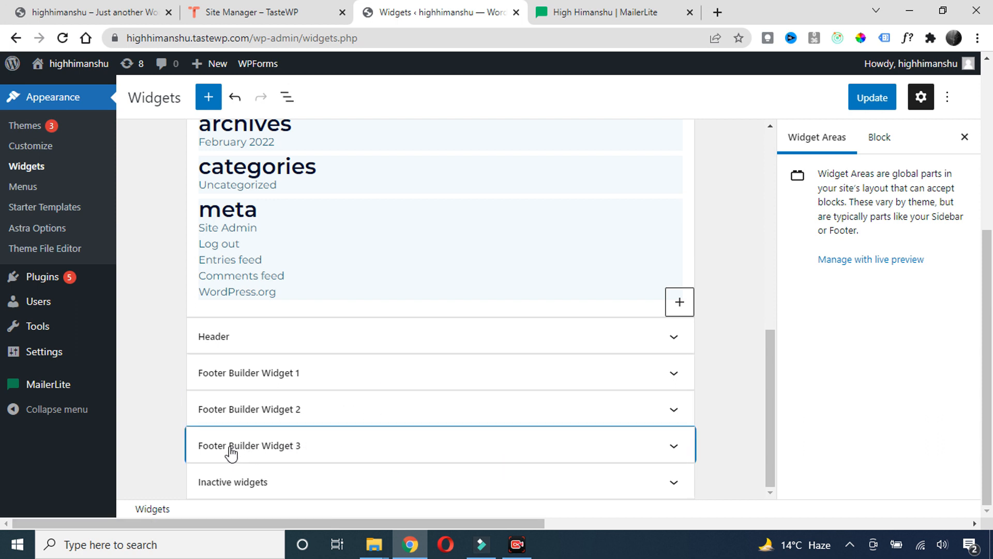
click(587, 451)
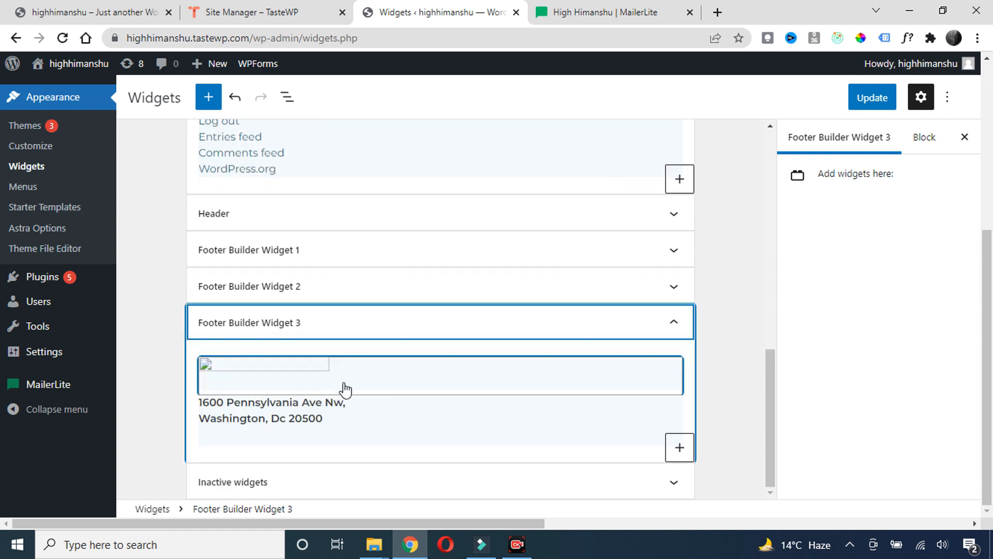
click(664, 381)
key(Delete)
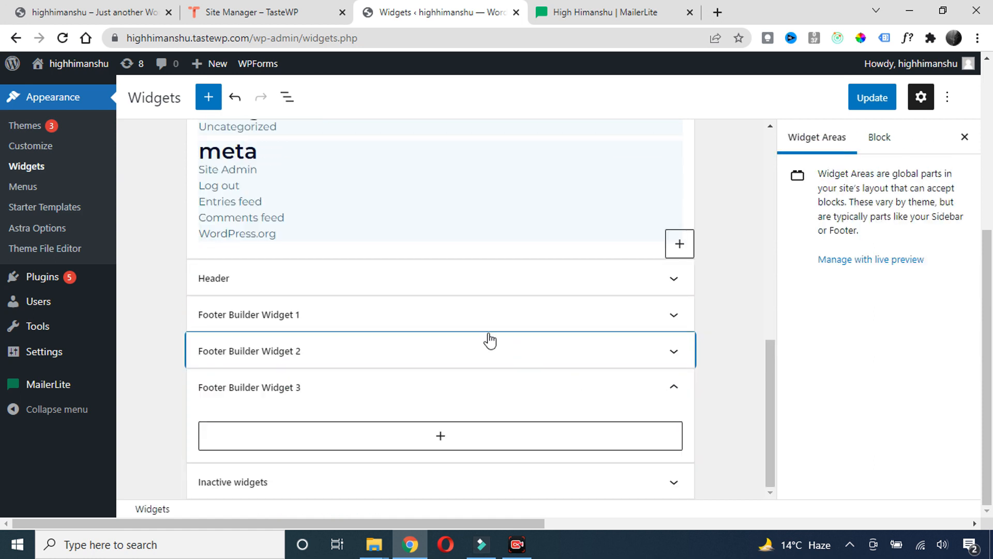
Add a Custom HTML block with the pasted MailerLite embed code, save, and reload the live site
click(439, 437)
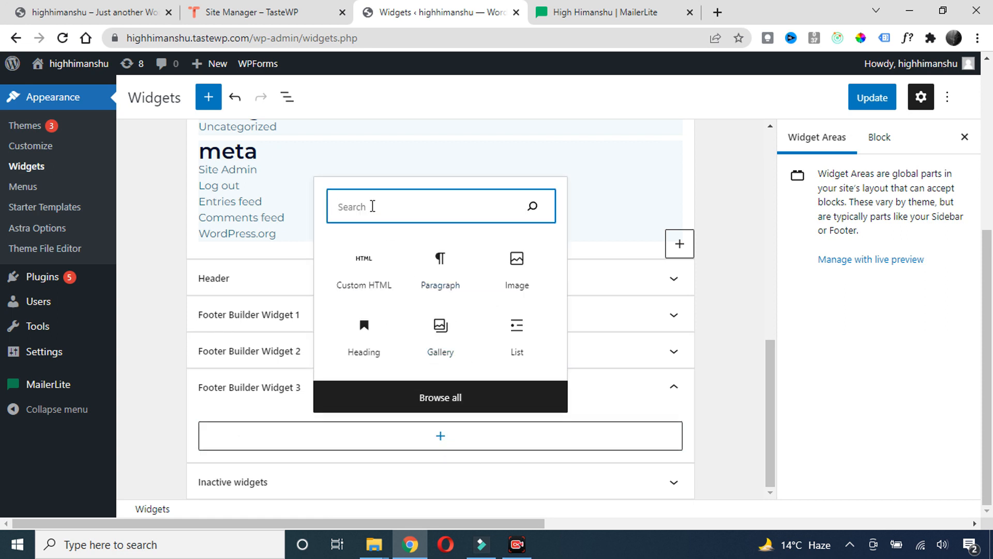
text(html)
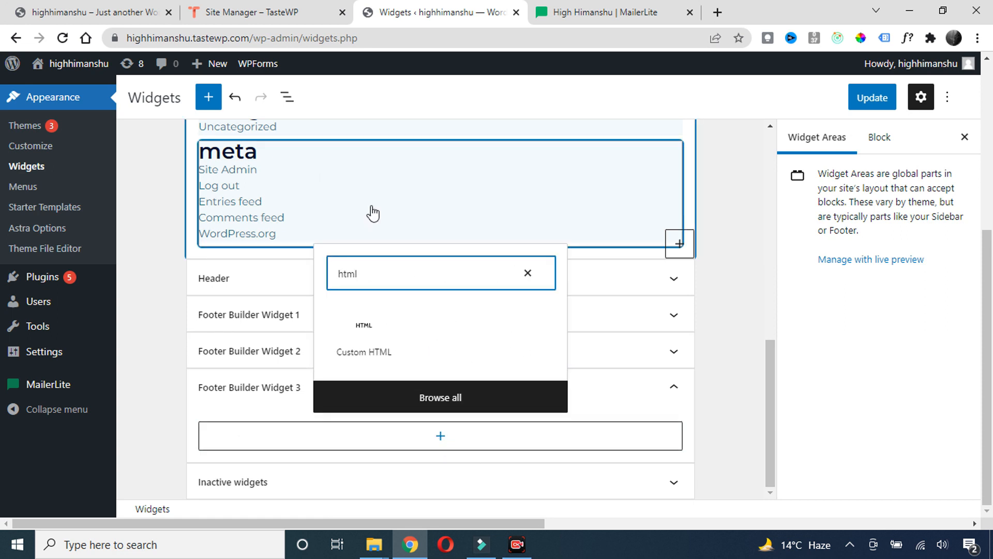
click(371, 346)
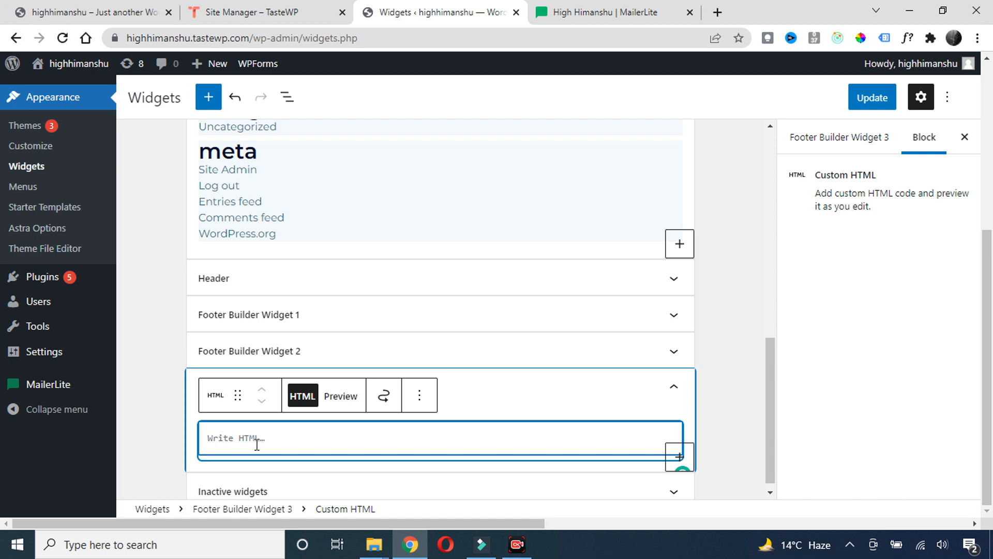
key(ctrl+v)
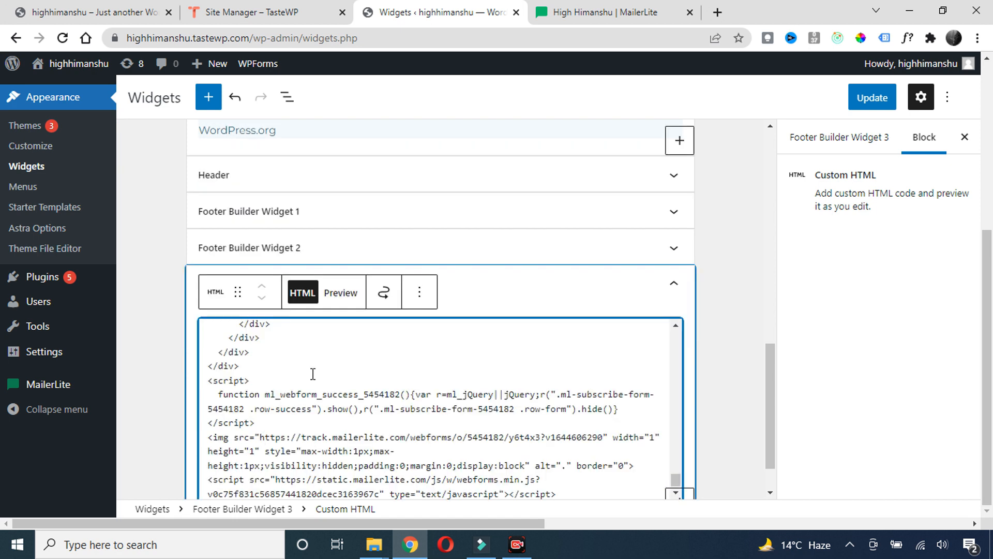
click(342, 294)
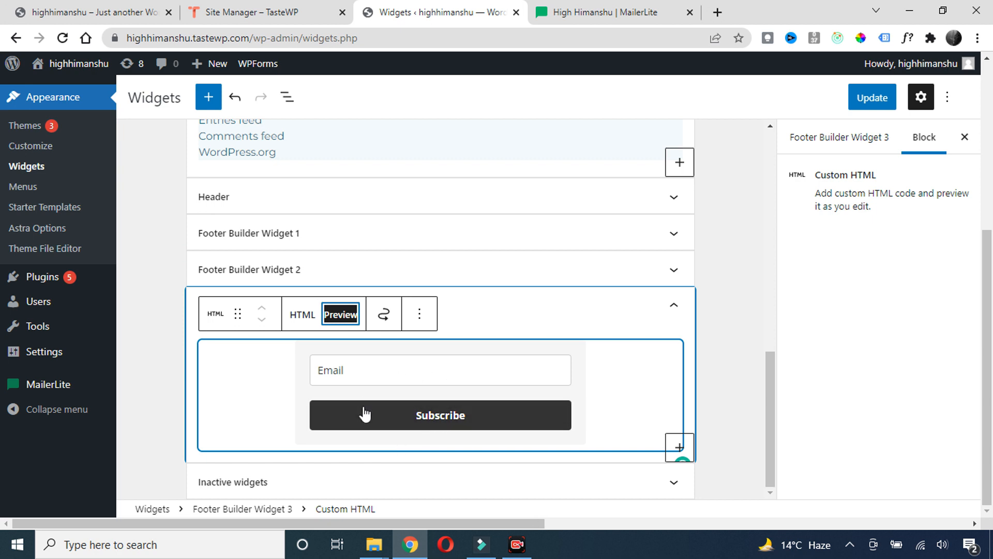
click(854, 109)
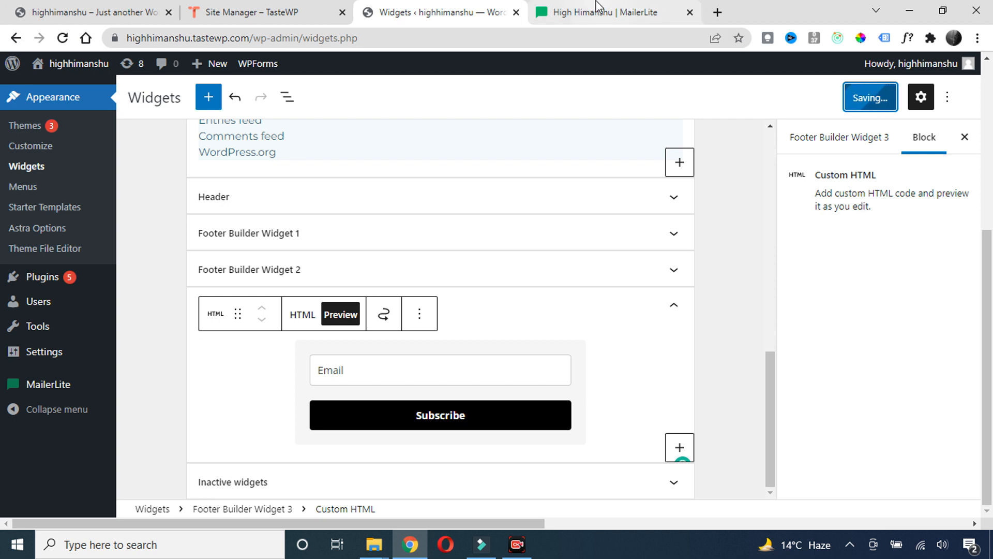
click(136, 9)
click(62, 39)
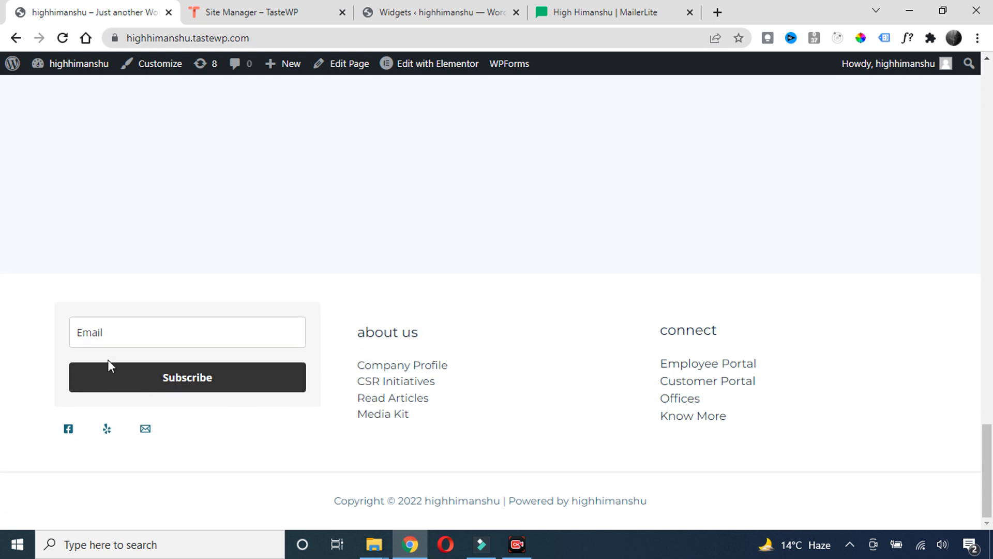
Enter a test email address in the footer form and subscribe
click(139, 333)
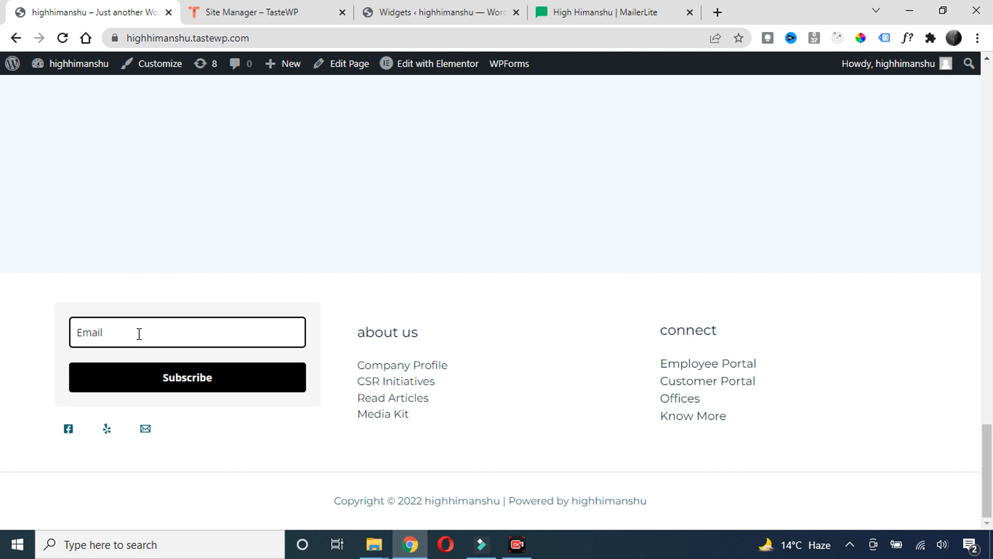
text(xyz@gmail.com)
click(221, 378)
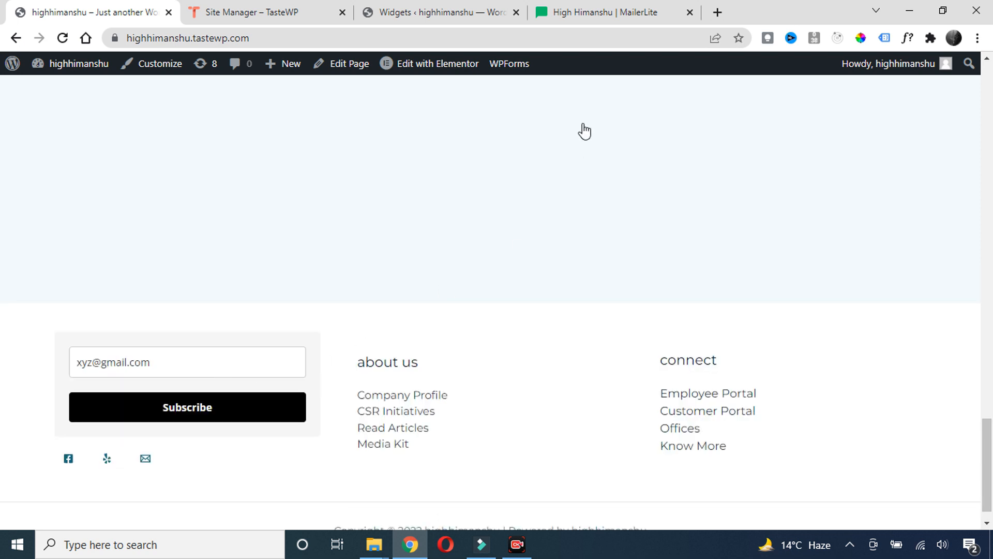
Check the dmo 2 form's analytics stats in MailerLite
click(586, 11)
scroll(388, 189, up, 12)
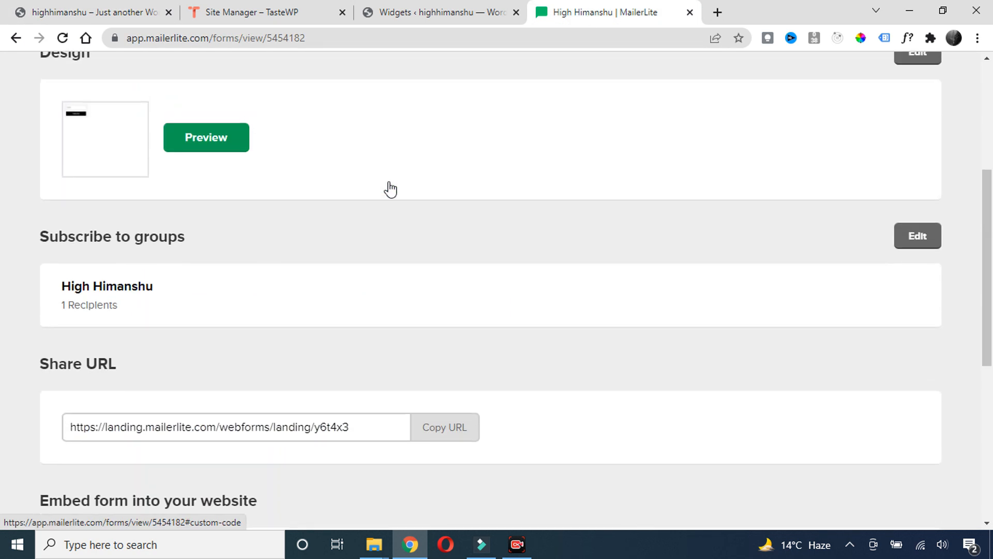
click(175, 171)
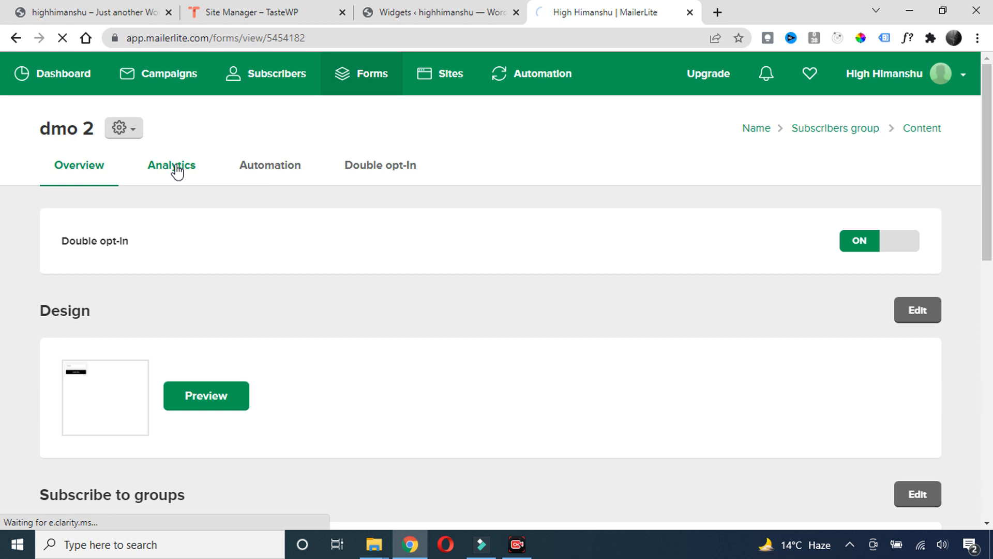
scroll(220, 253, down, 5)
scroll(377, 417, up, 5)
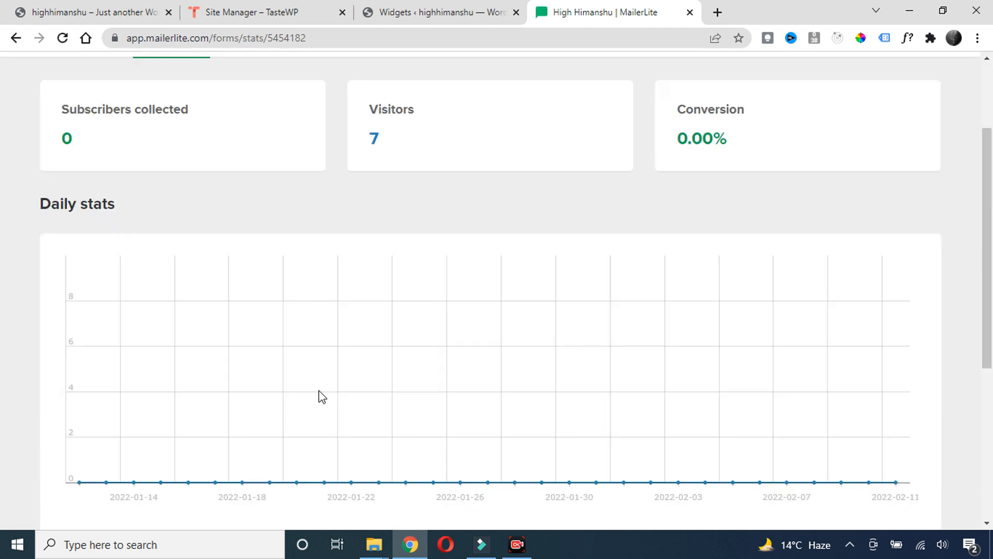
scroll(213, 455, down, 5)
scroll(119, 491, up, 8)
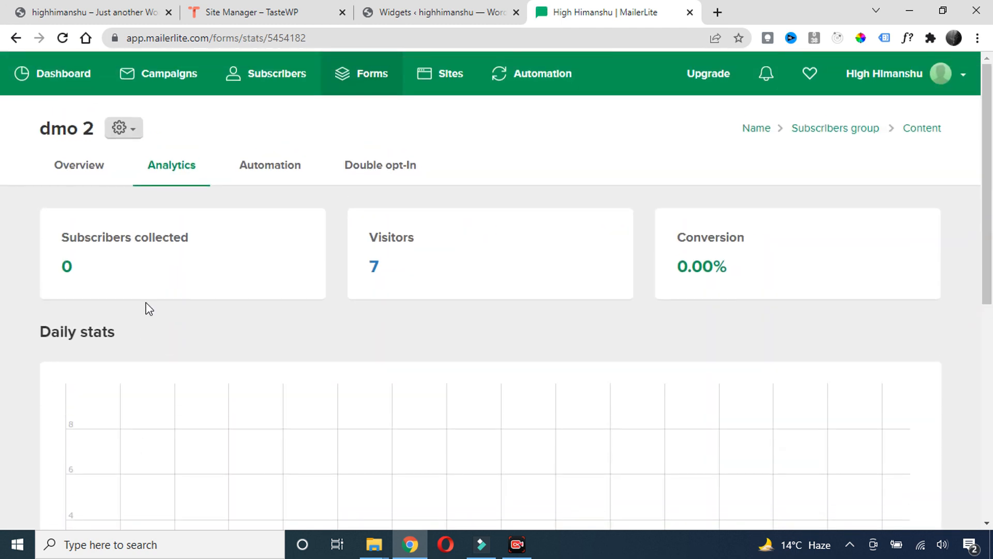
Append 123 to the test email, resubmit, and highlight the 'Thank you!' confirmation
click(80, 3)
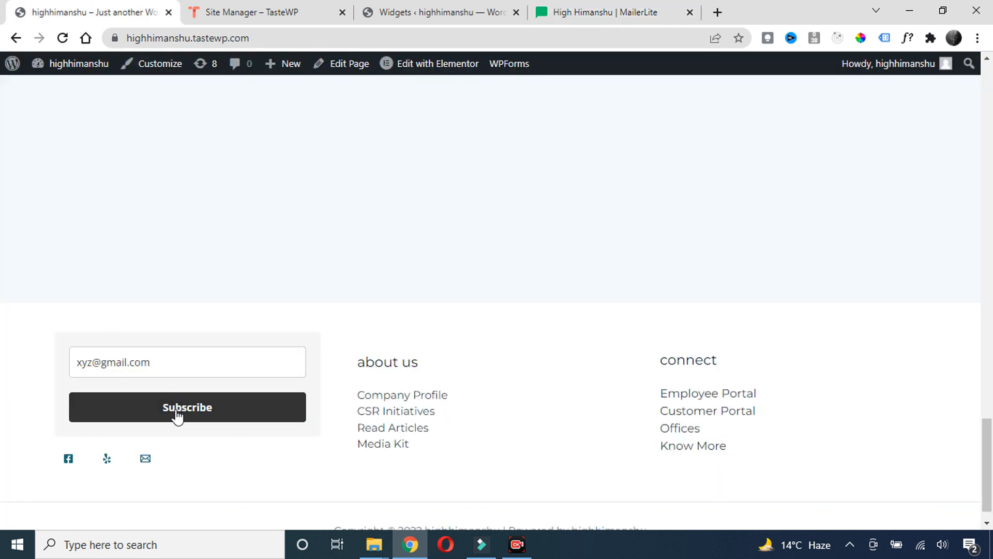
click(98, 362)
text(123)
key(Return)
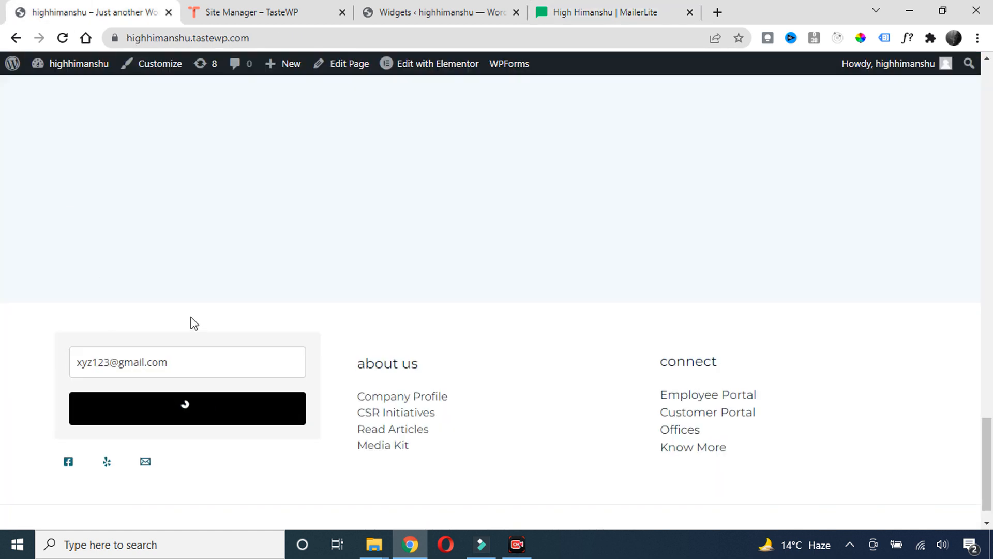
drag(180, 365, 107, 364)
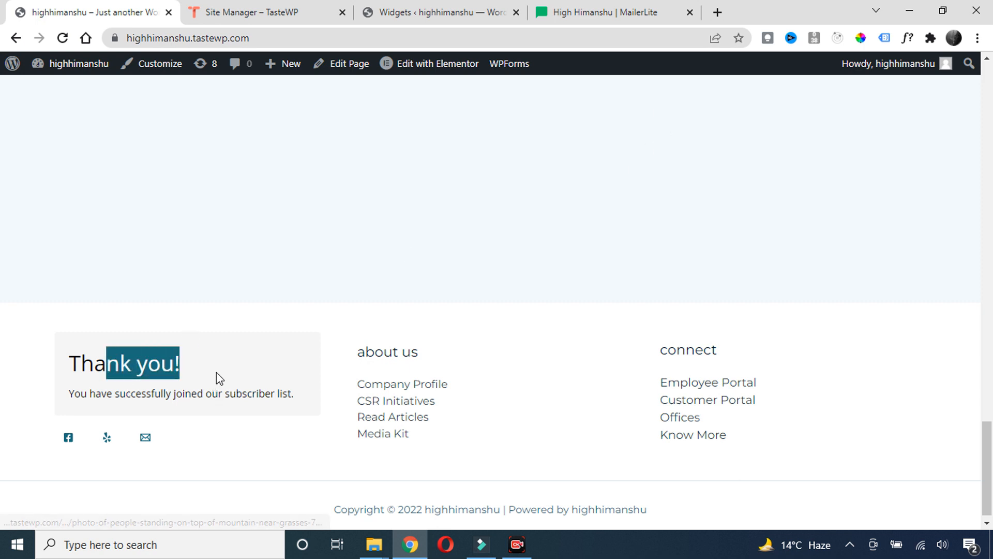
drag(194, 366, 82, 365)
drag(233, 363, 68, 362)
Refresh MailerLite's form stats to confirm 1 subscriber from 7 visitors (14.29%)
click(604, 11)
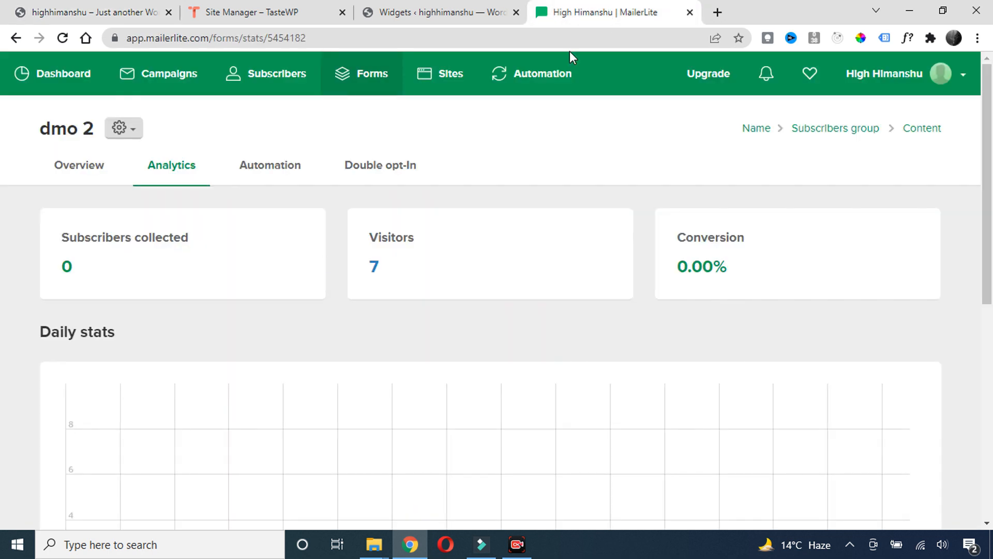
click(62, 39)
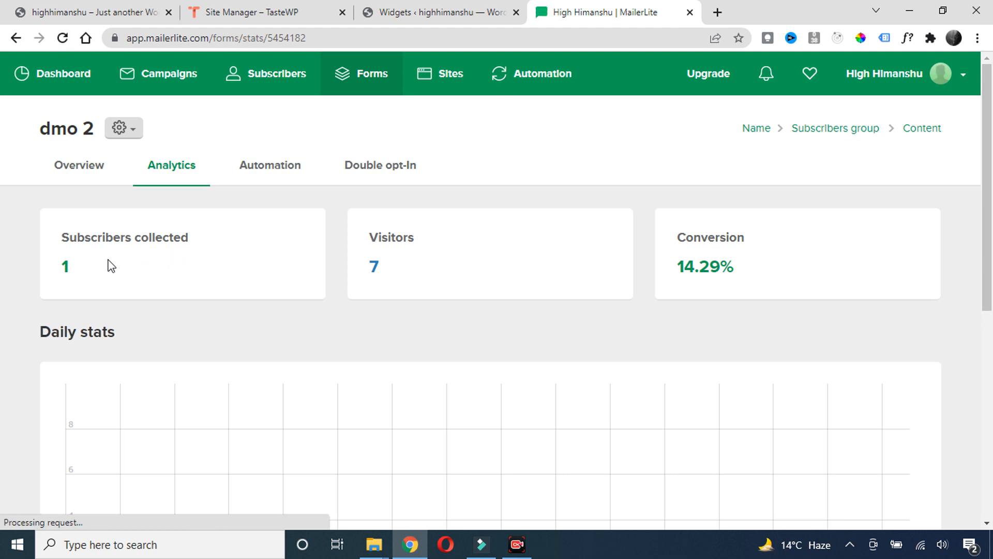
scroll(221, 297, down, 8)
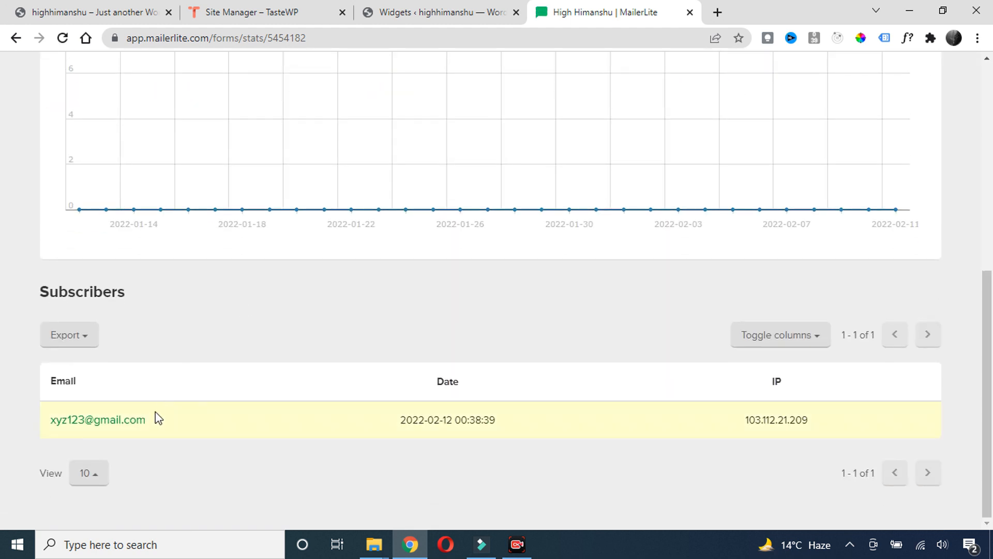
triple_click(129, 419)
click(315, 330)
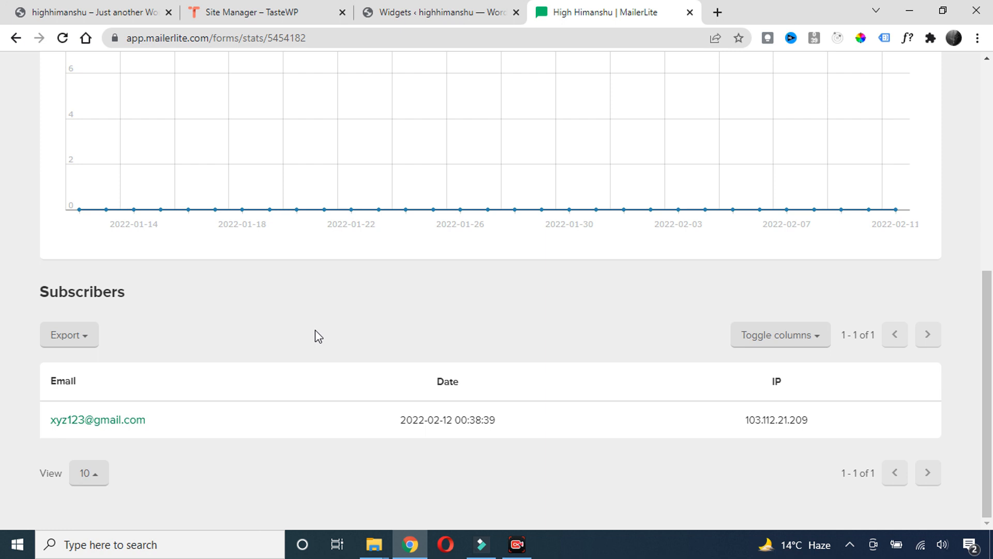
scroll(315, 330, up, 7)
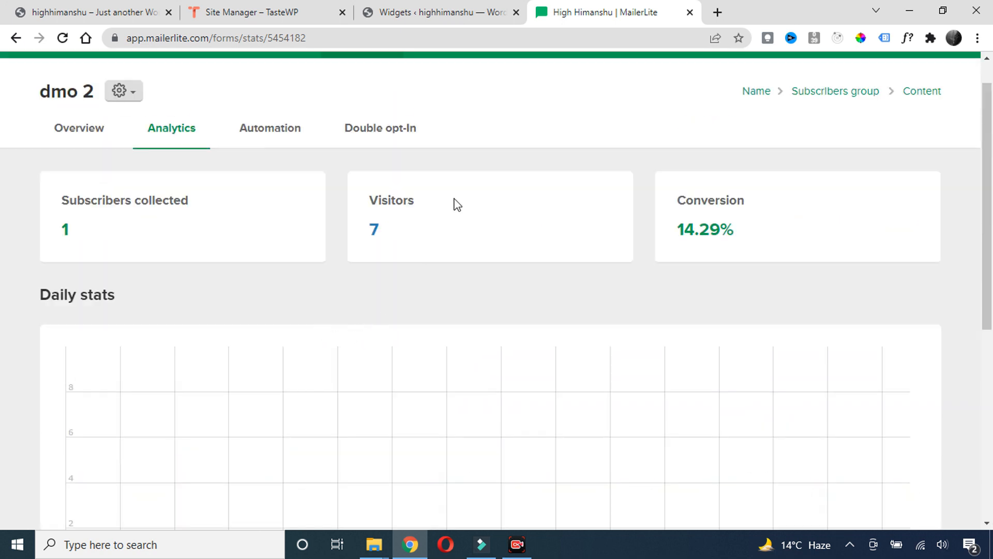
scroll(530, 151, up, 1)
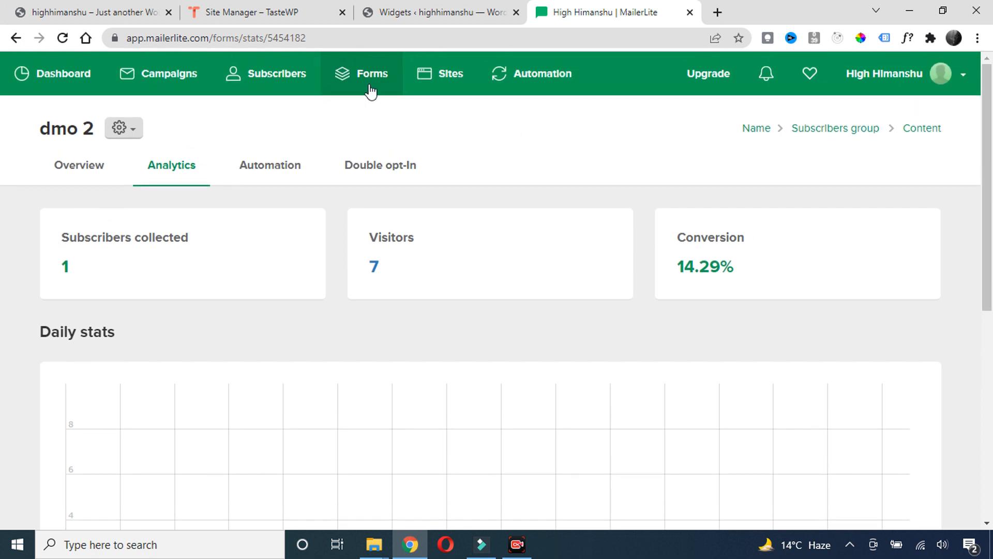
Open dmo 2's Double opt-in tab showing the 'Please confirm your subscription' email
click(366, 84)
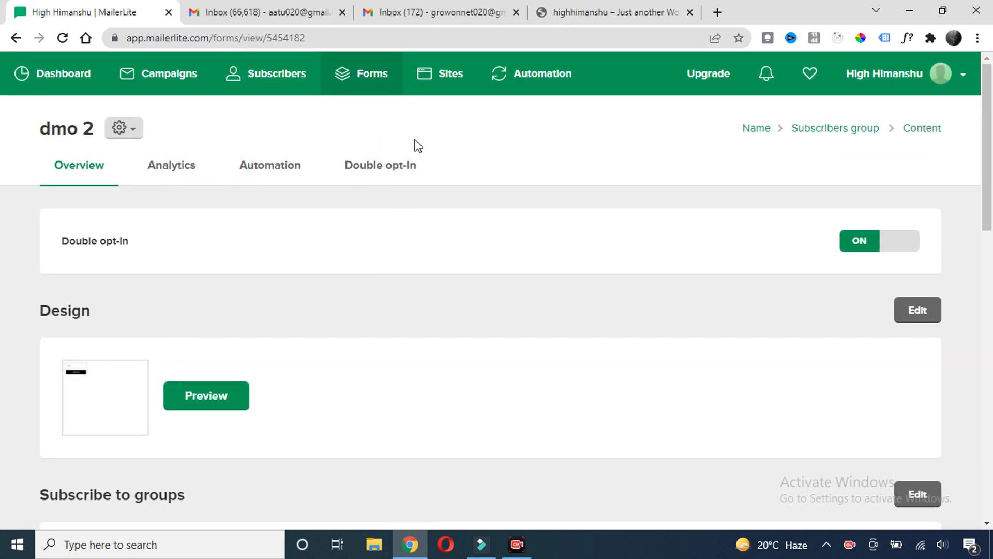
click(577, 12)
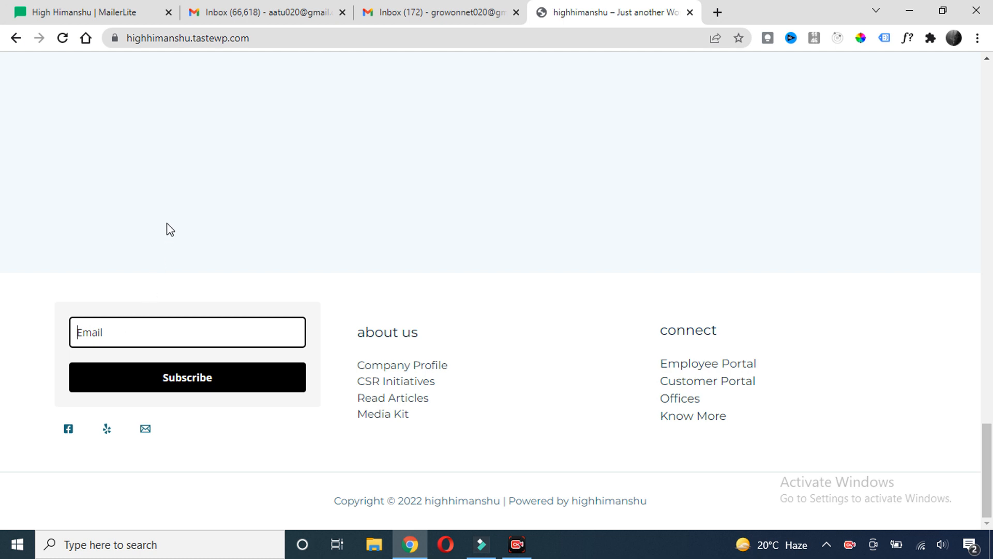
click(92, 7)
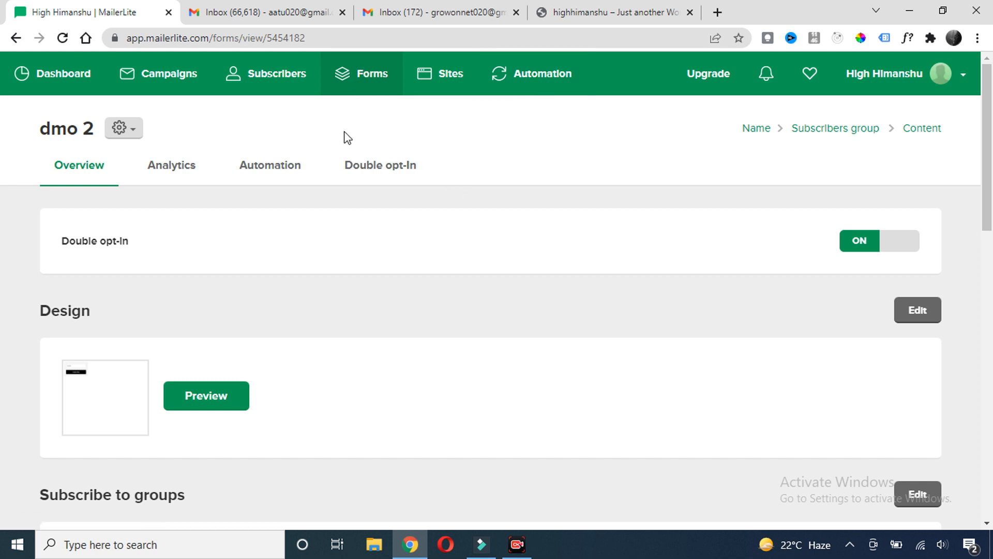
click(376, 173)
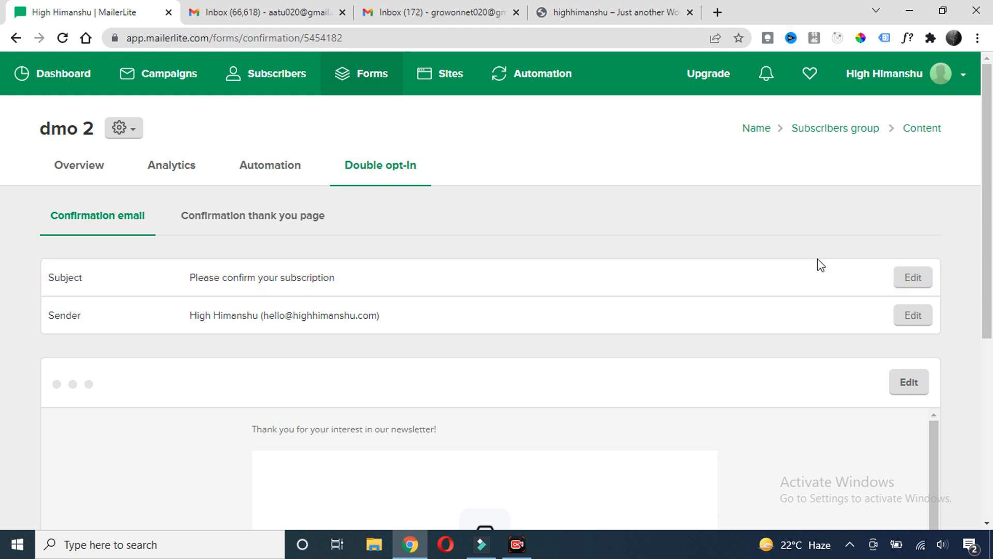
Change the confirmation subject to 'Free Wordpress ebook', save, and open the email editor
click(909, 280)
triple_click(470, 180)
text(Free Wordpress ebook)
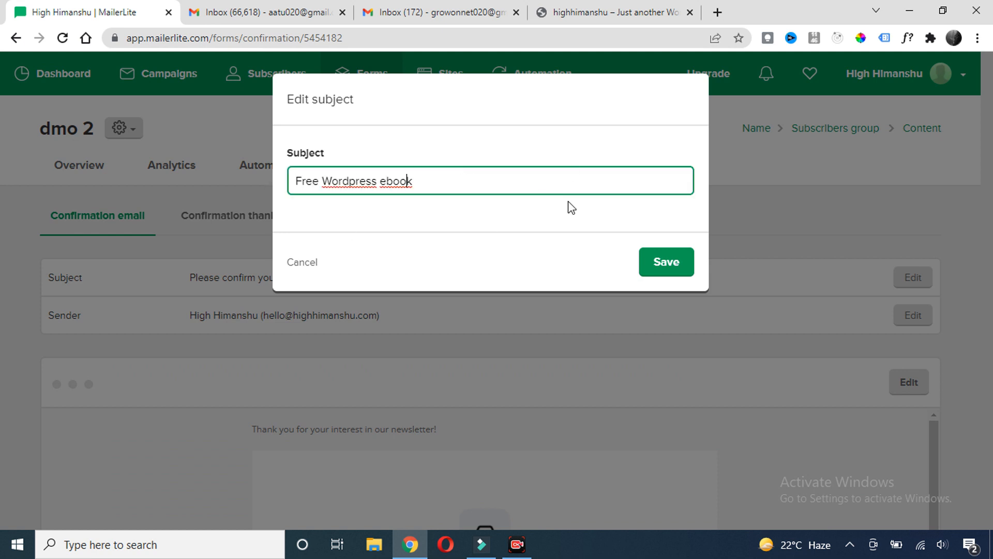
click(679, 264)
scroll(230, 279, down, 4)
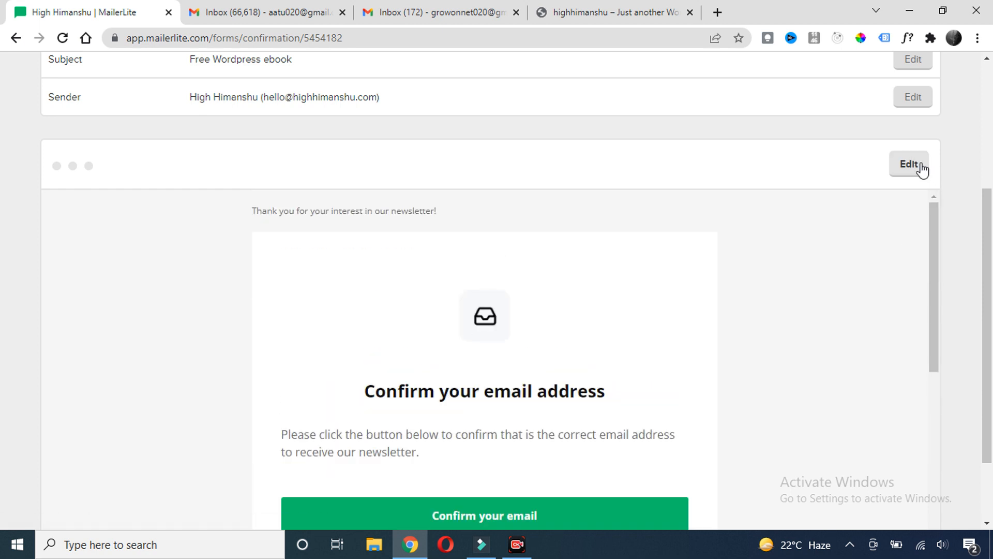
click(917, 173)
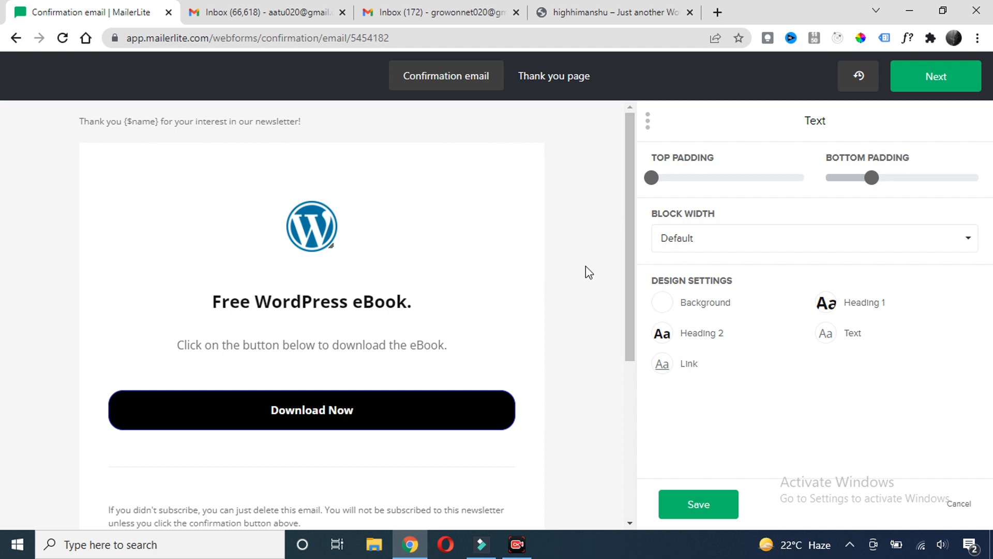
scroll(555, 265, down, 1)
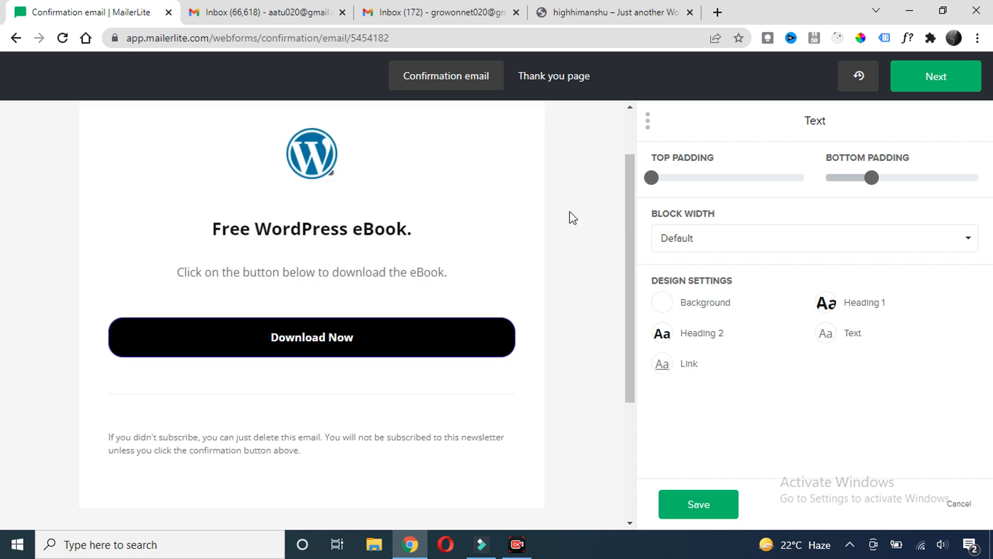
Insert a Button block below the text on the Thank you page
click(569, 78)
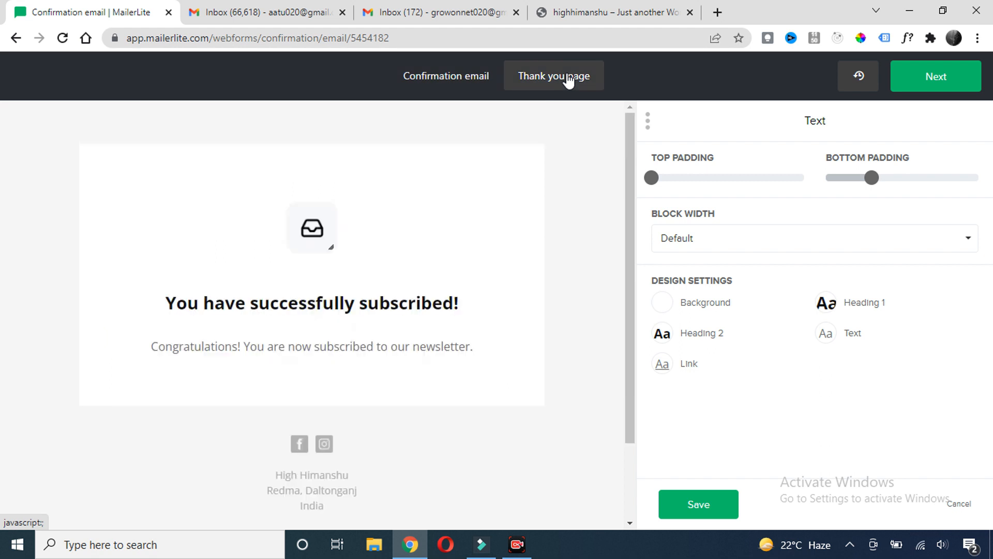
click(454, 78)
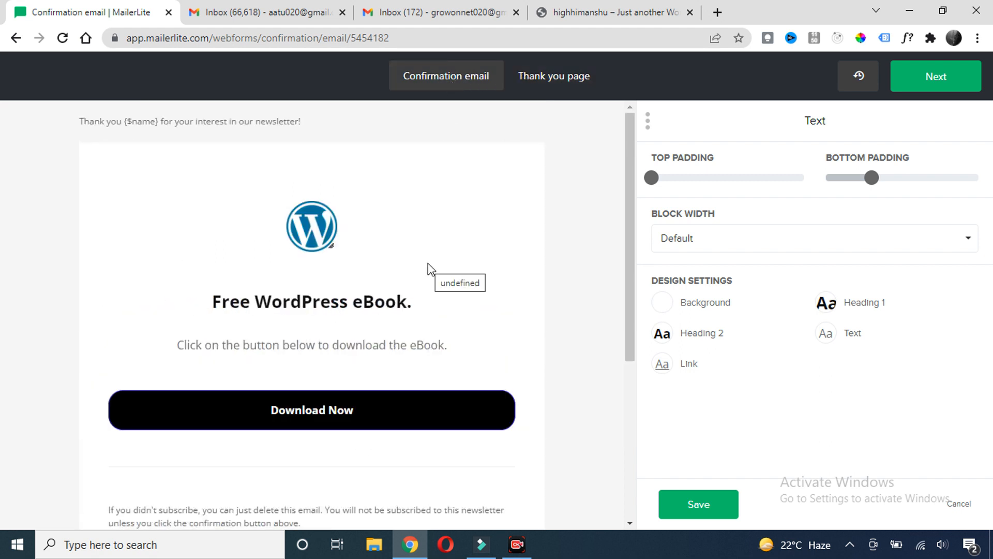
click(573, 77)
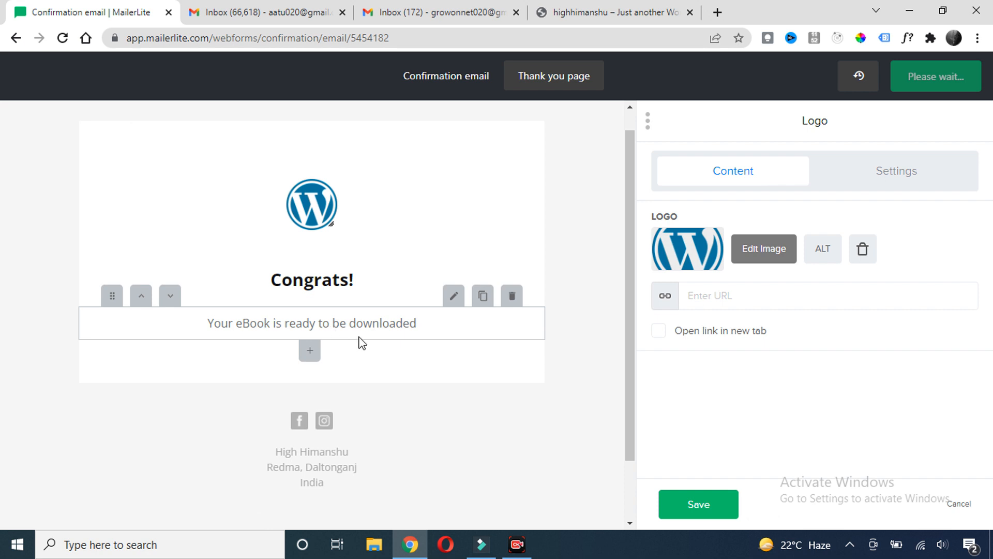
click(310, 350)
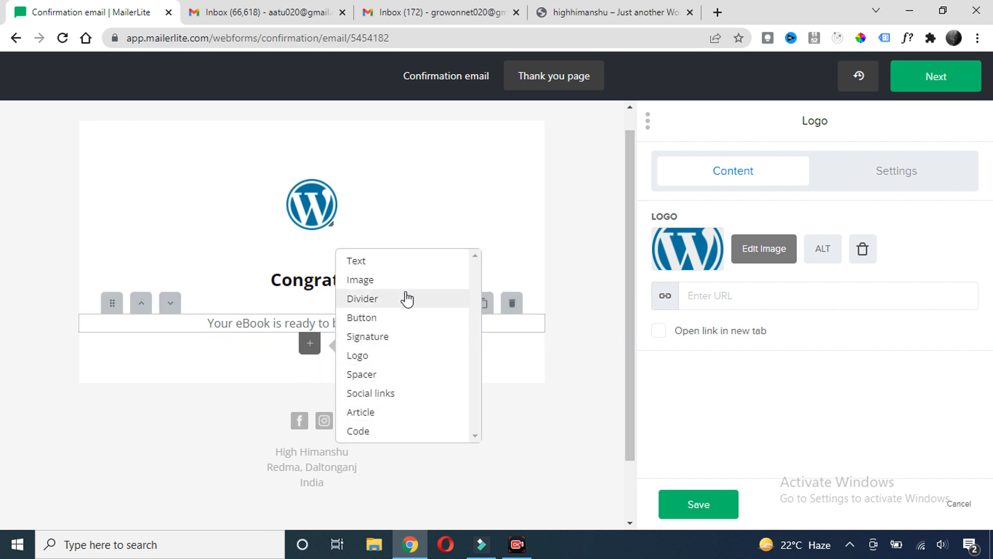
scroll(406, 298, down, 1)
scroll(404, 335, up, 1)
scroll(396, 336, down, 1)
scroll(393, 331, down, 1)
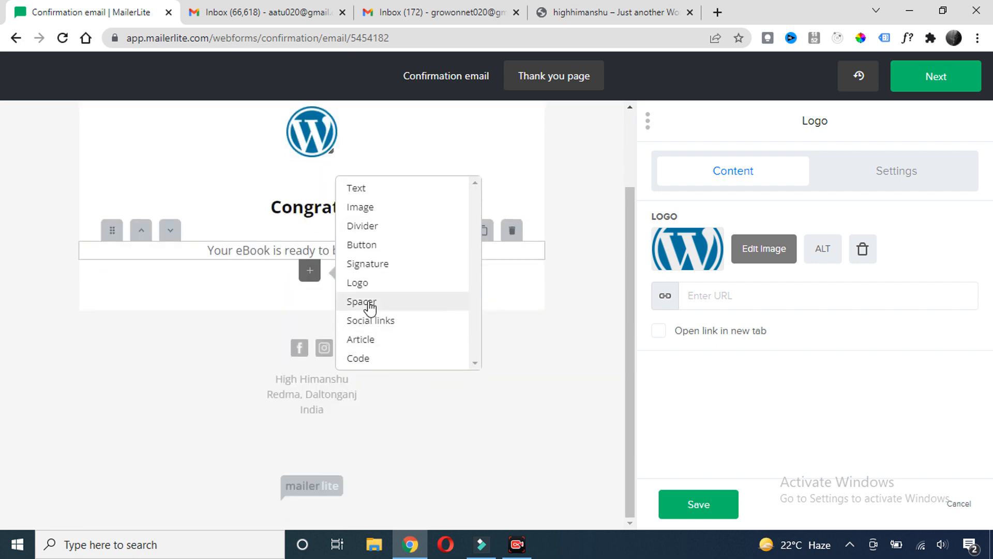
click(366, 245)
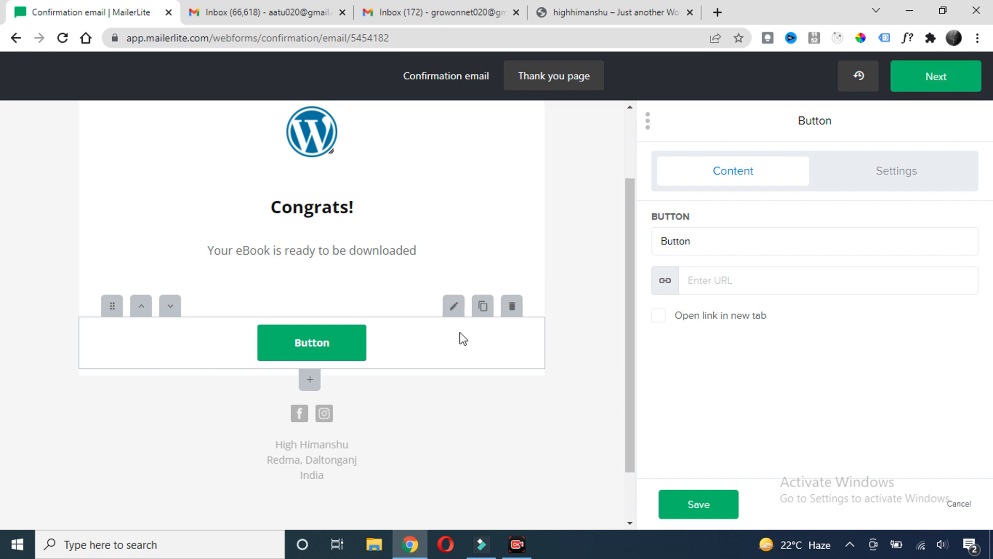
Relabel the new button 'Grab the eBook'
drag(691, 241, 636, 246)
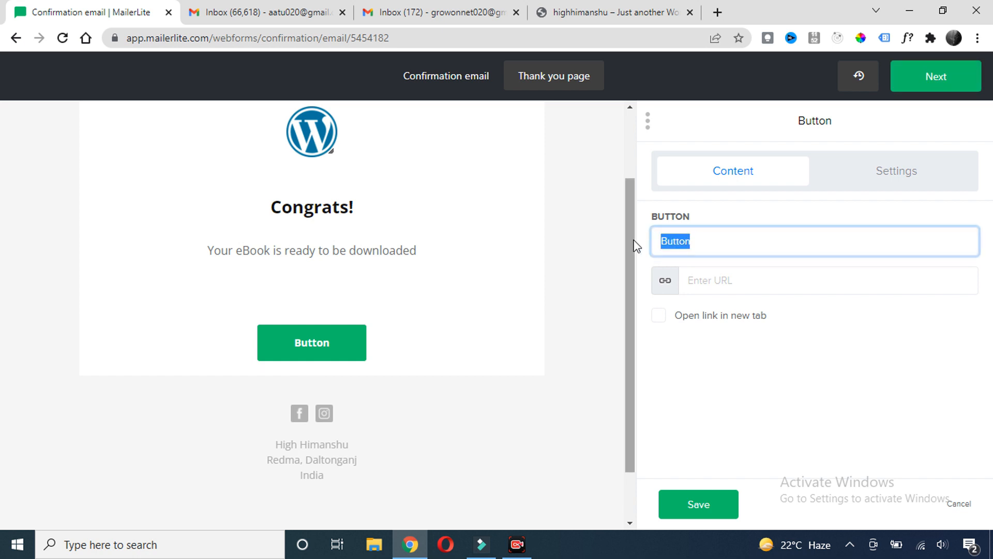
text(D)
key(BackSpace)
text(Gab)
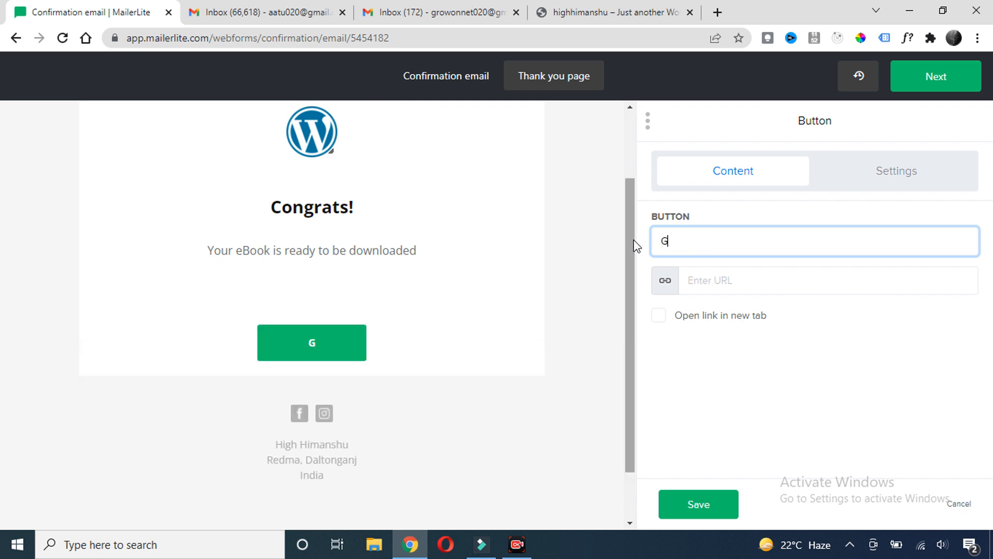
key(BackSpace)
text(rab the eBook)
click(720, 273)
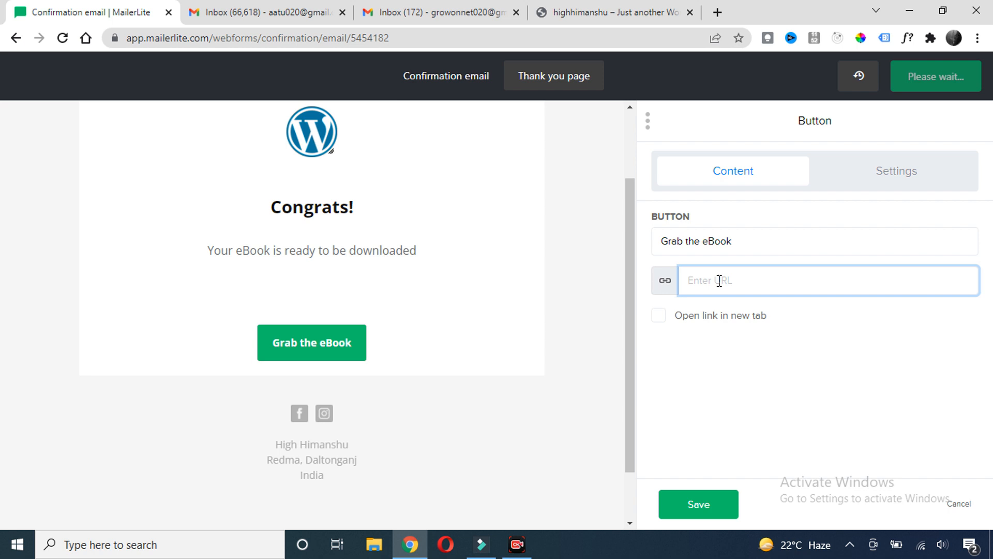
Make the button link open in a new tab, give it black style, and save
click(659, 317)
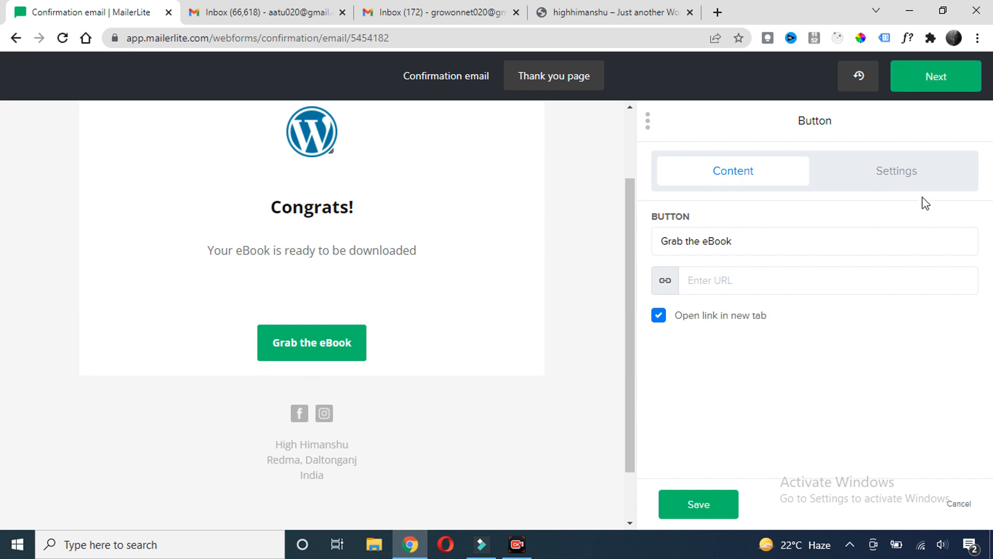
click(902, 180)
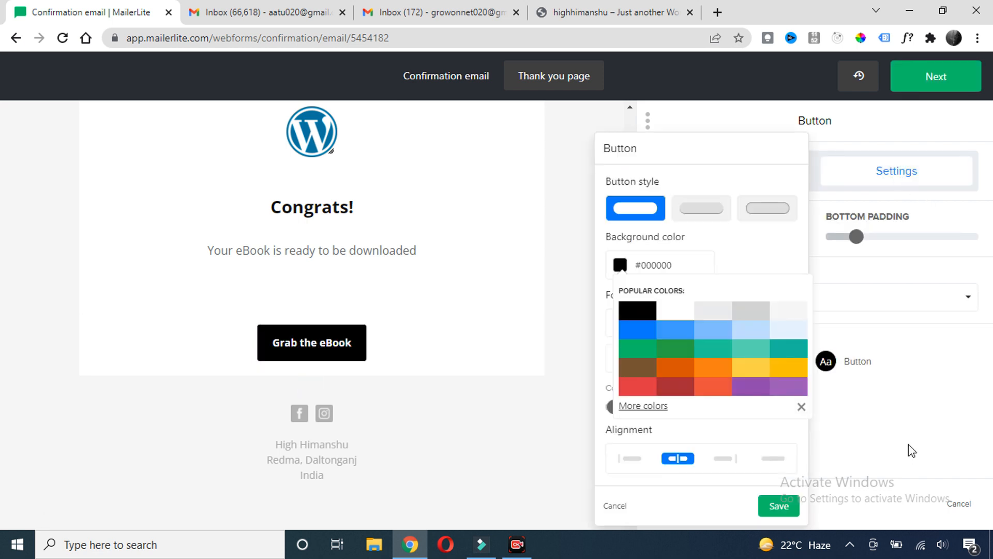
click(614, 506)
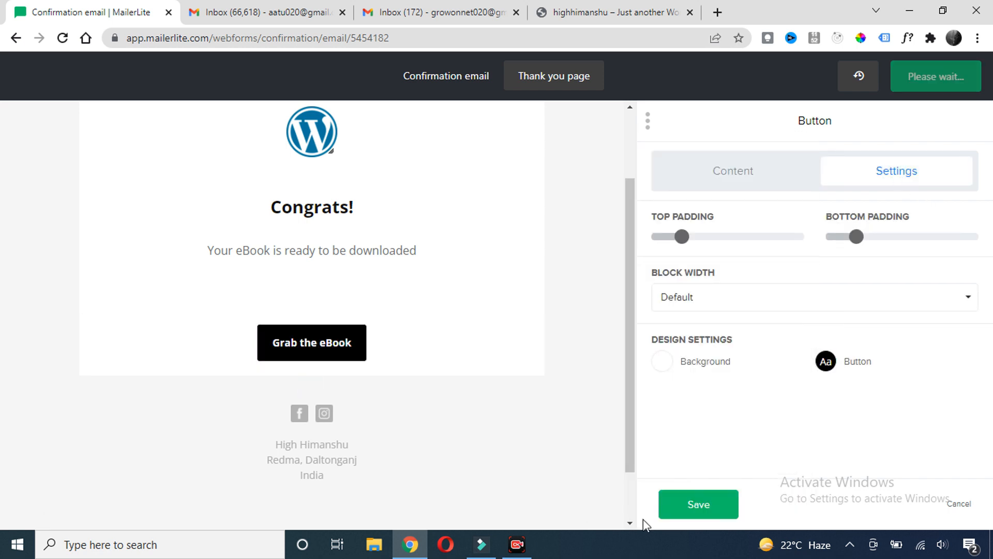
click(704, 509)
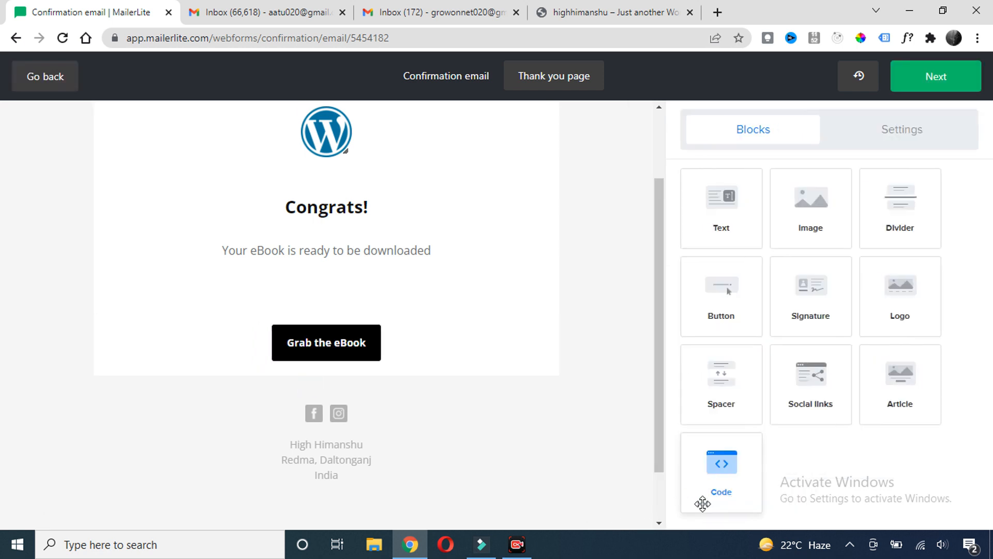
click(922, 77)
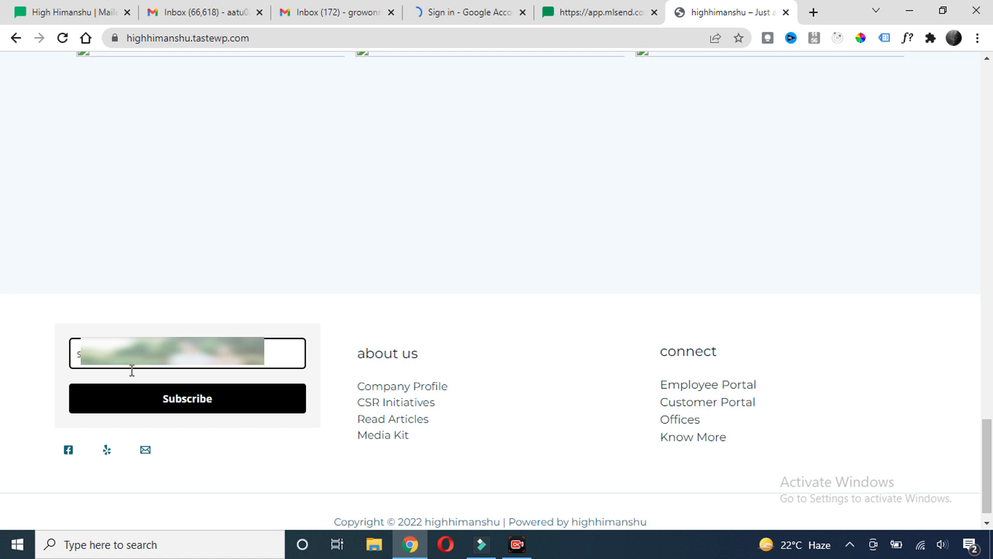
Submit a test signup, open the 'Free Wordpress ebook' email in Gmail Promotions, and follow Download Now
click(183, 404)
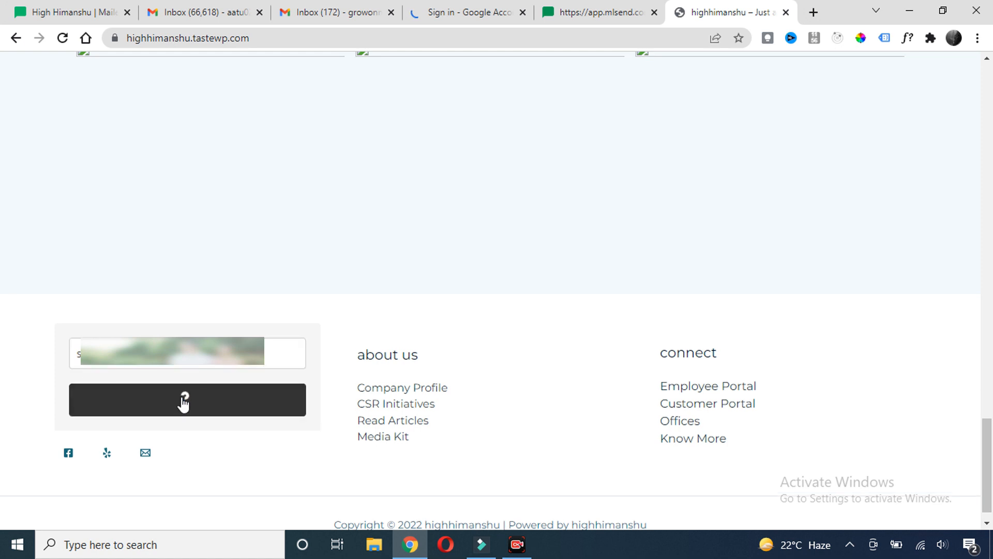
click(465, 13)
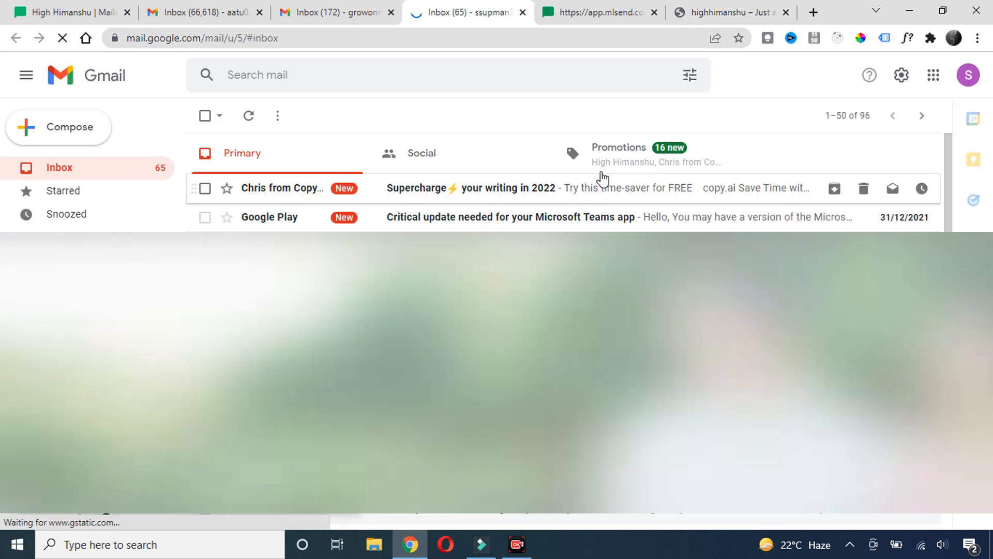
click(609, 165)
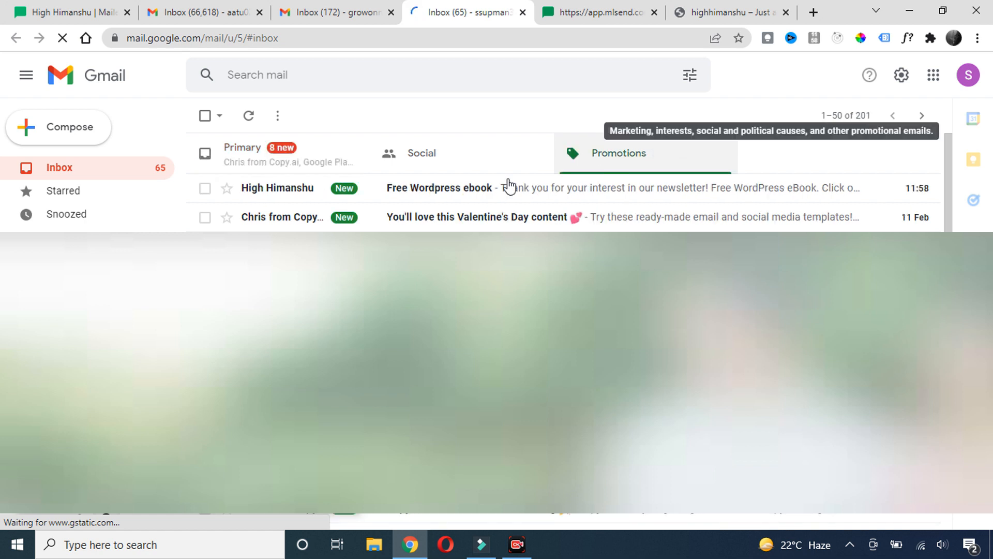
click(420, 192)
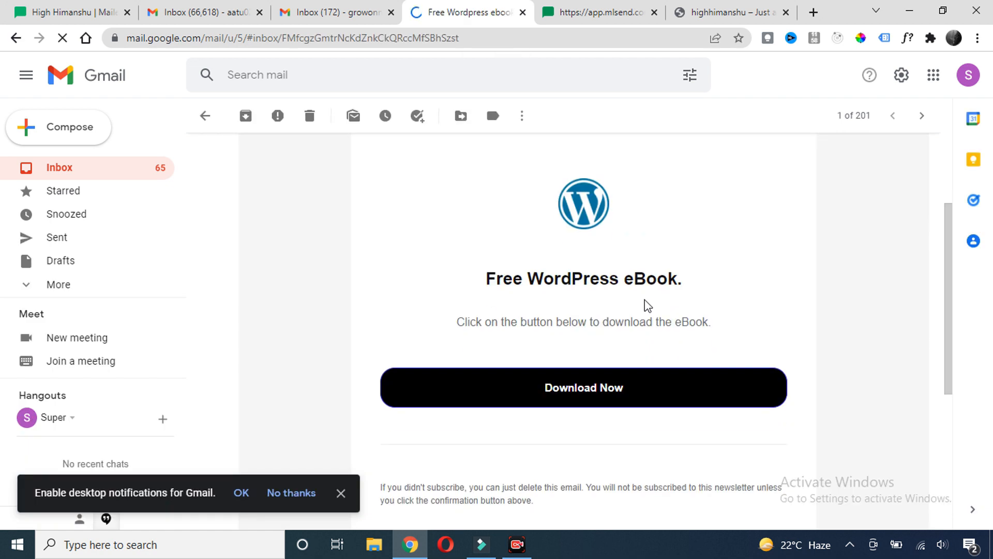
click(582, 394)
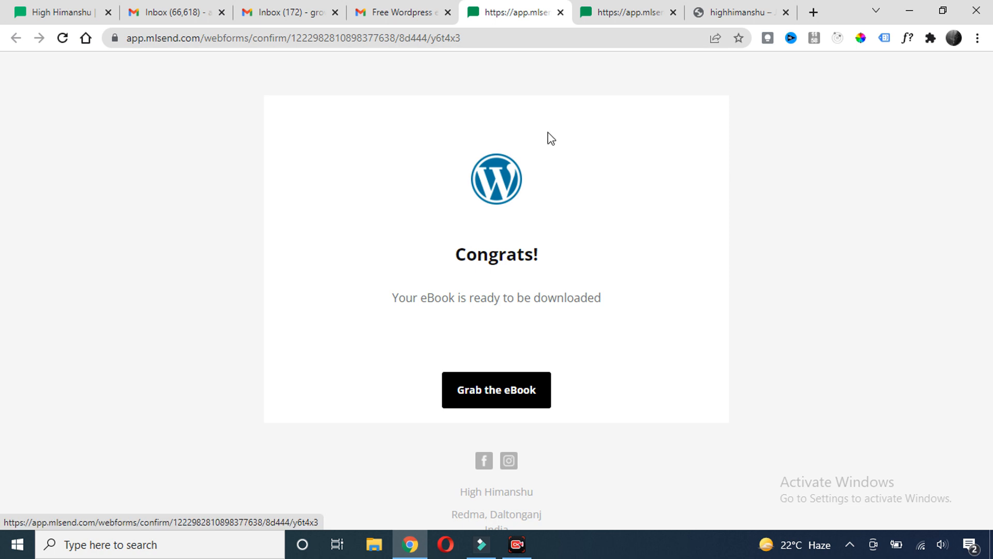
click(399, 14)
click(72, 14)
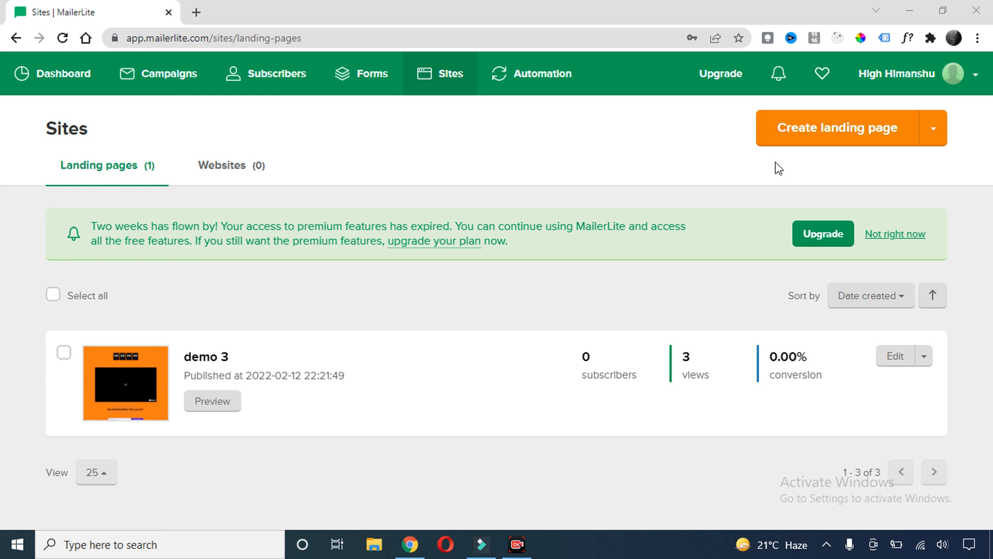
Create a new landing page named 'zemu' assigned to the Worpress course group
click(856, 139)
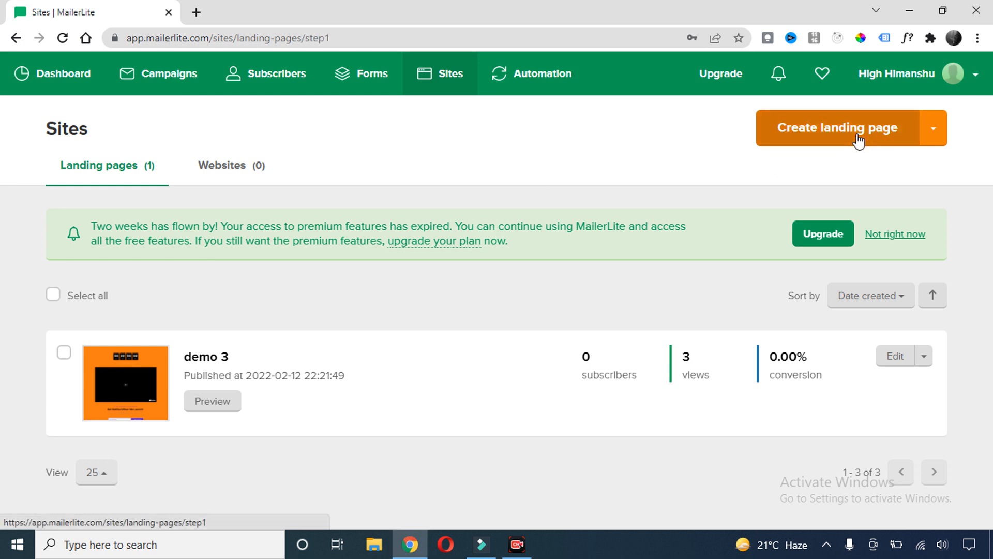
click(278, 246)
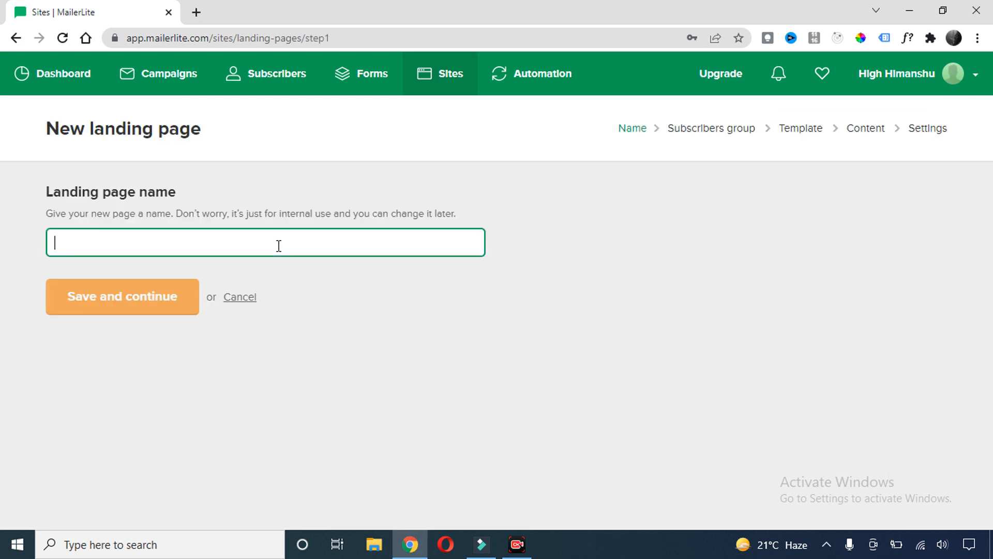
text(zemu)
click(182, 303)
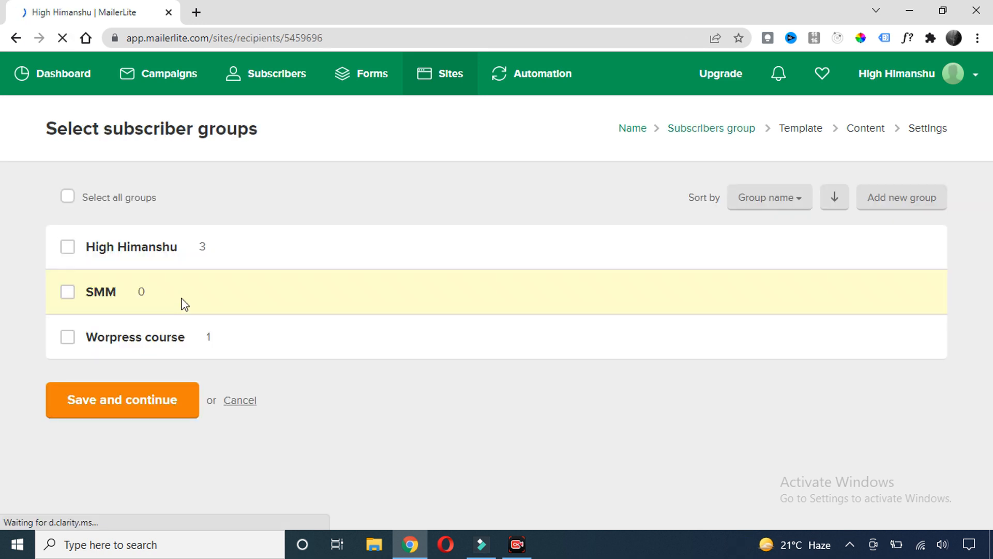
click(67, 337)
click(134, 411)
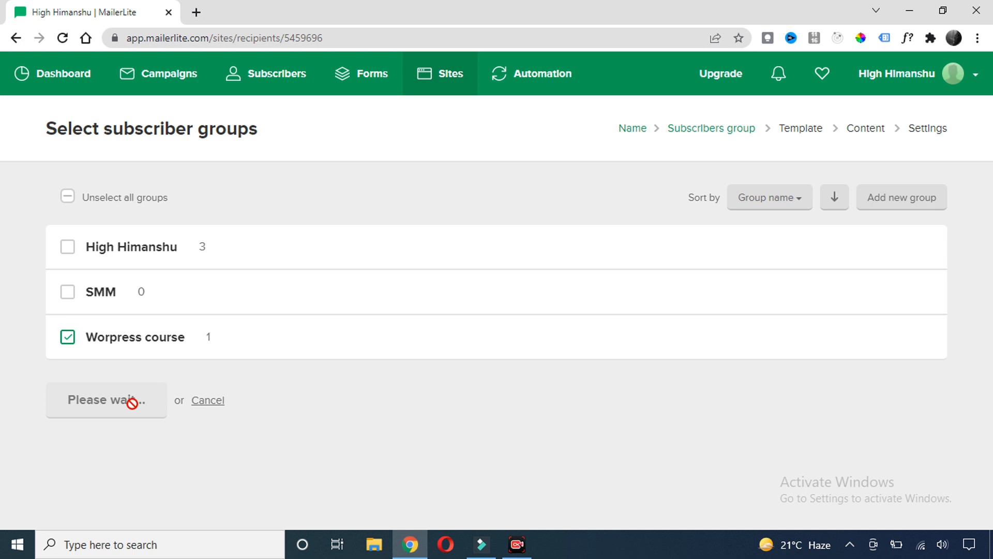
Browse the template gallery and pick the Coming soon template
scroll(397, 207, down, 8)
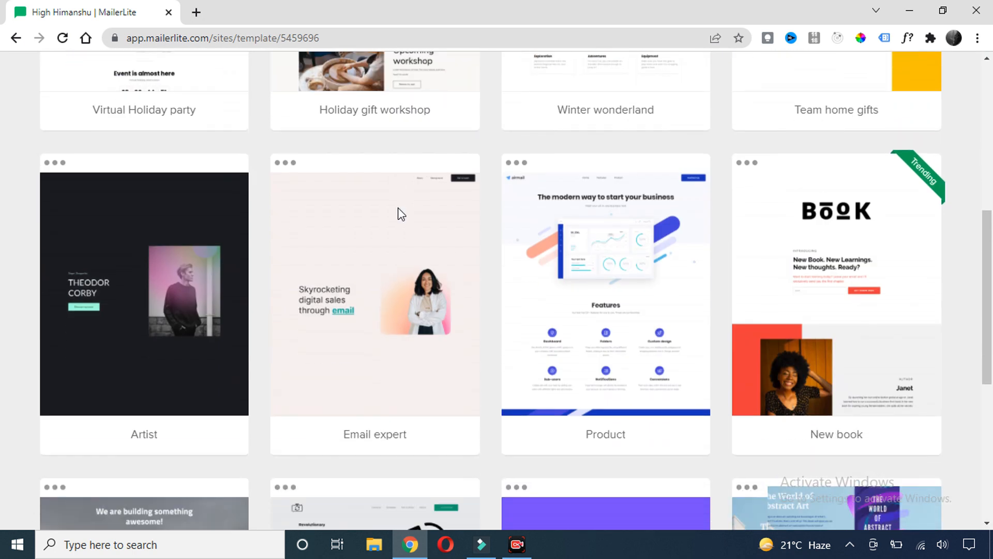
scroll(401, 214, down, 2)
mouse_move(399, 215)
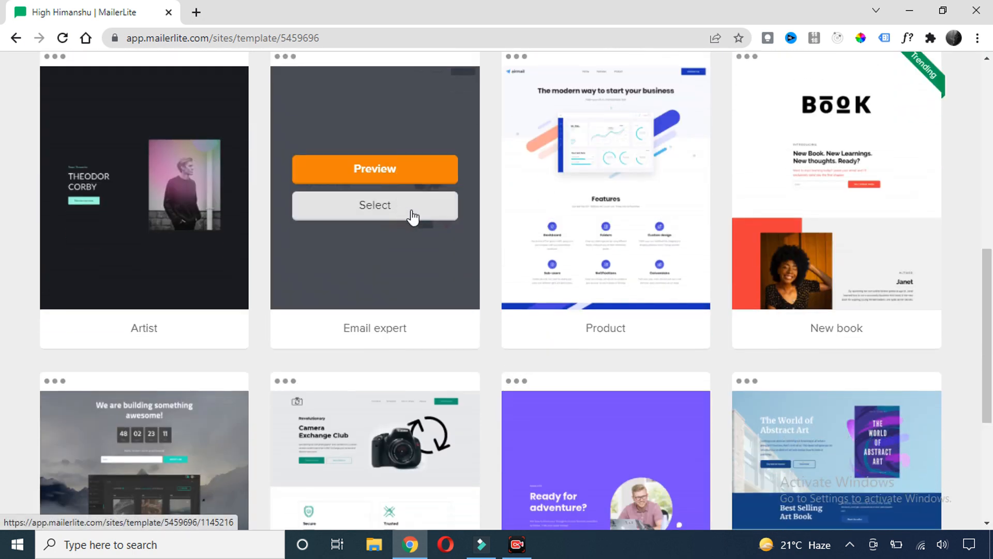
scroll(417, 217, down, 4)
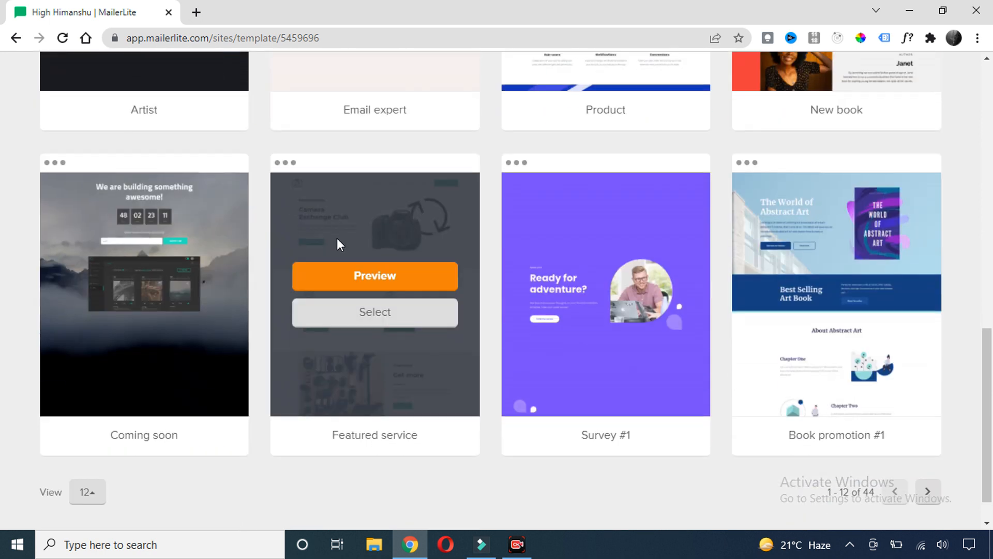
scroll(413, 246, up, 4)
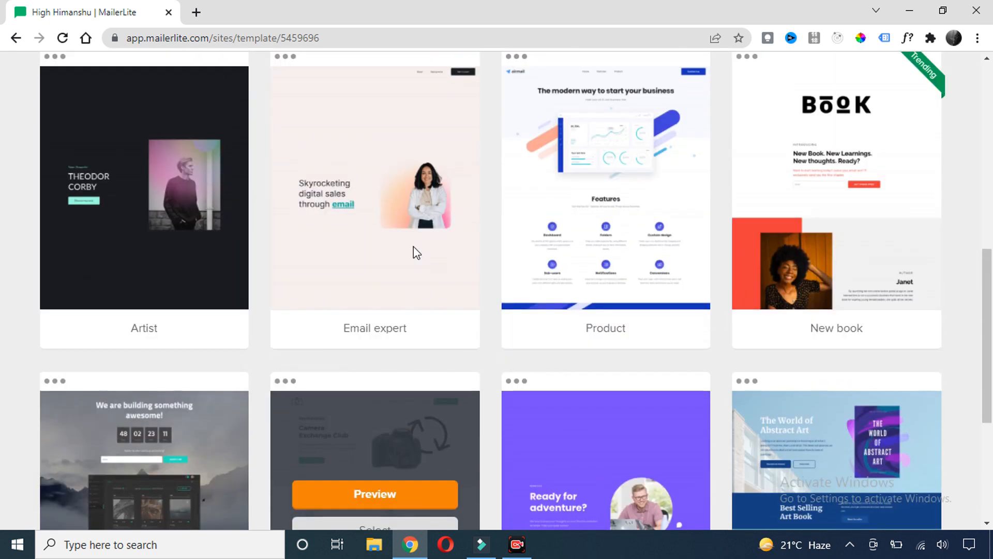
scroll(414, 247, up, 6)
scroll(416, 243, up, 4)
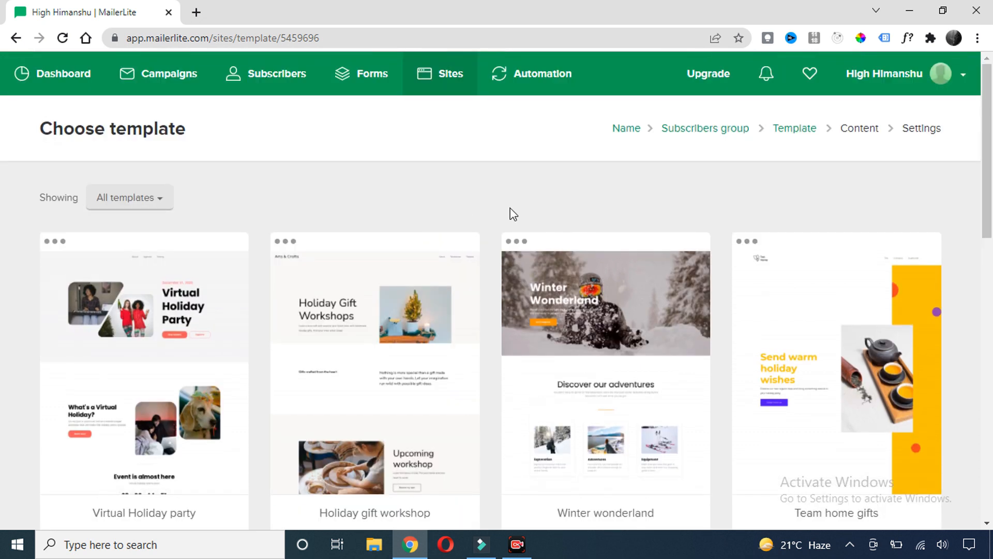
scroll(513, 214, down, 5)
scroll(512, 209, down, 8)
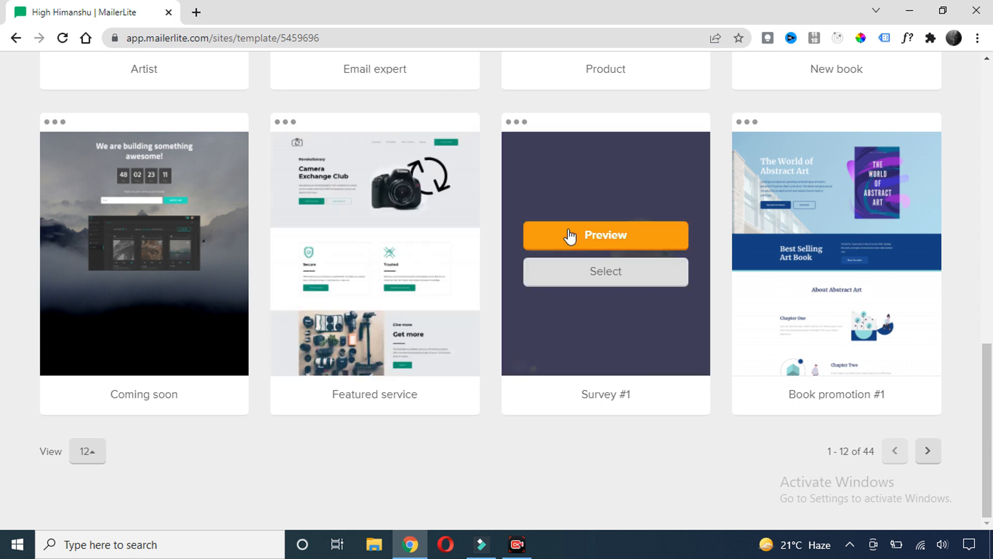
scroll(570, 218, up, 5)
scroll(570, 216, up, 7)
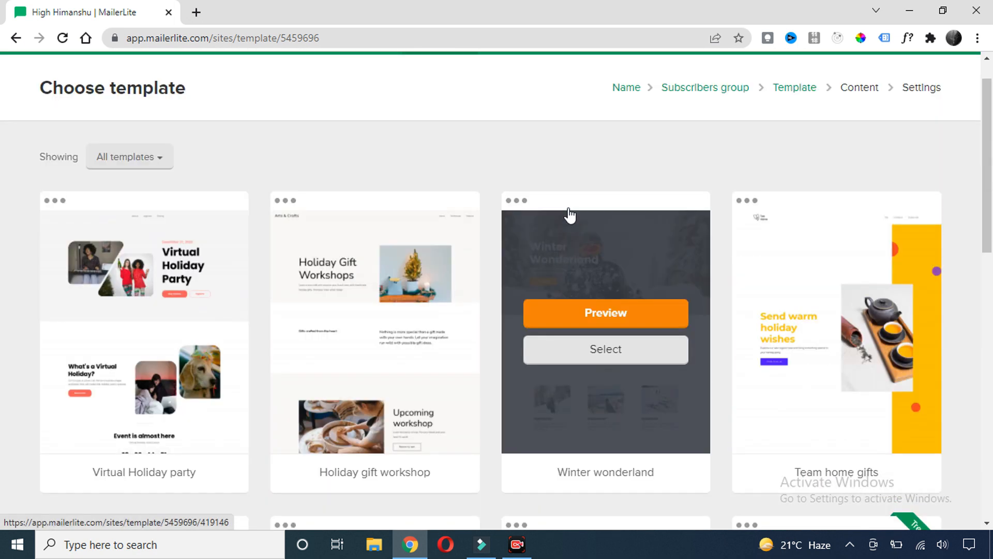
scroll(485, 214, down, 18)
scroll(481, 217, down, 13)
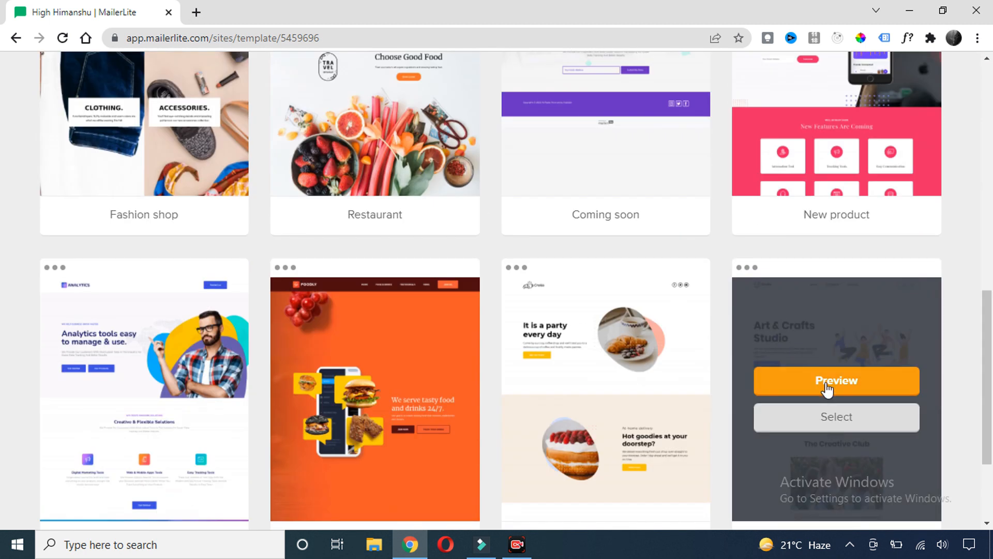
scroll(569, 280, up, 7)
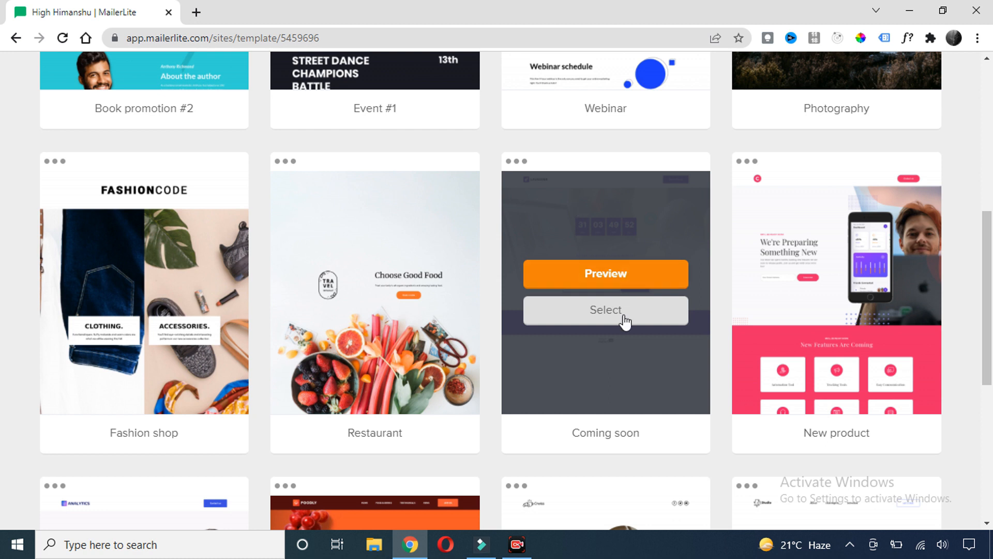
click(609, 313)
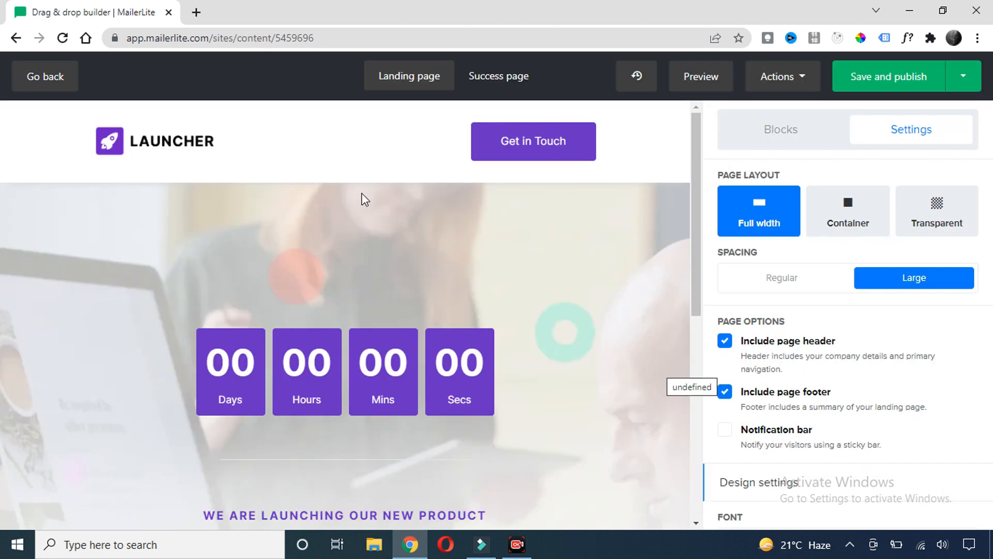
Uncheck Include page header and Include page footer in Page options, then show the Blocks list
scroll(403, 218, down, 6)
scroll(442, 244, up, 6)
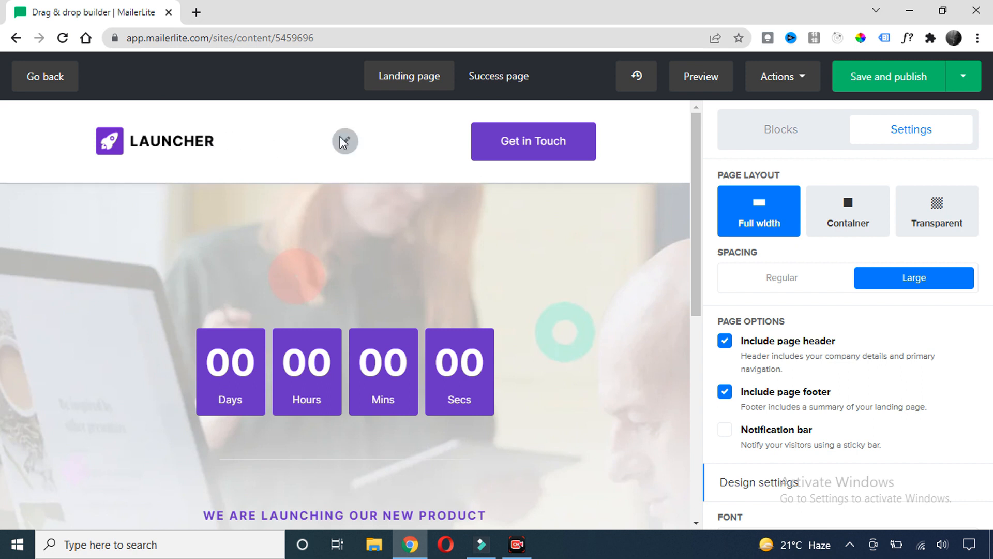
scroll(650, 250, down, 2)
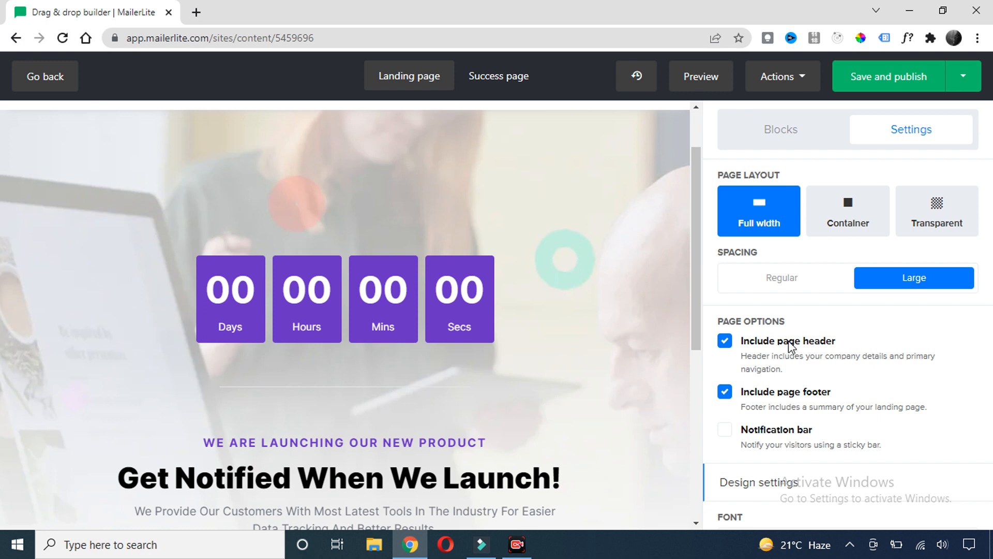
click(725, 341)
click(725, 392)
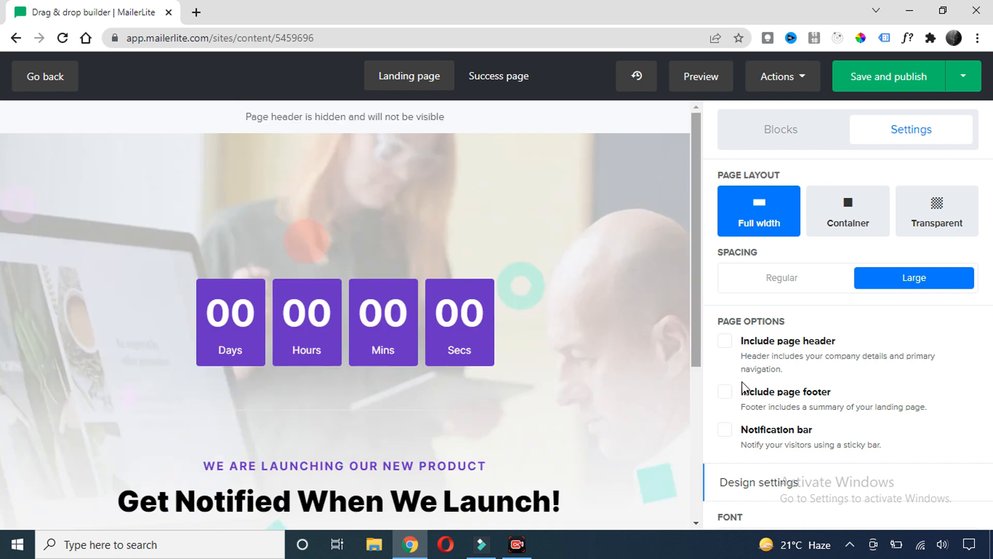
scroll(771, 339, down, 5)
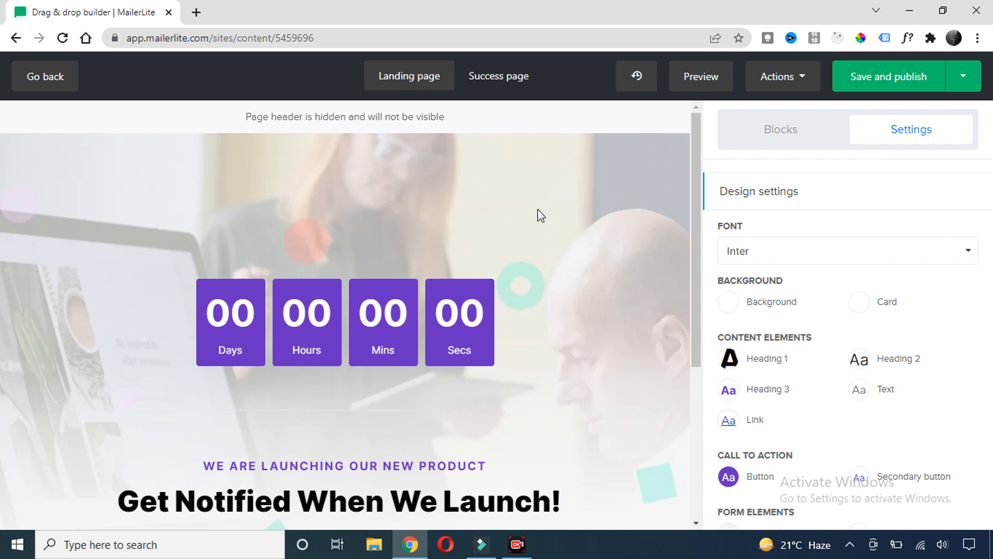
click(782, 141)
Drag the Testimonial with star ratings block beneath the email signup form
scroll(788, 267, up, 6)
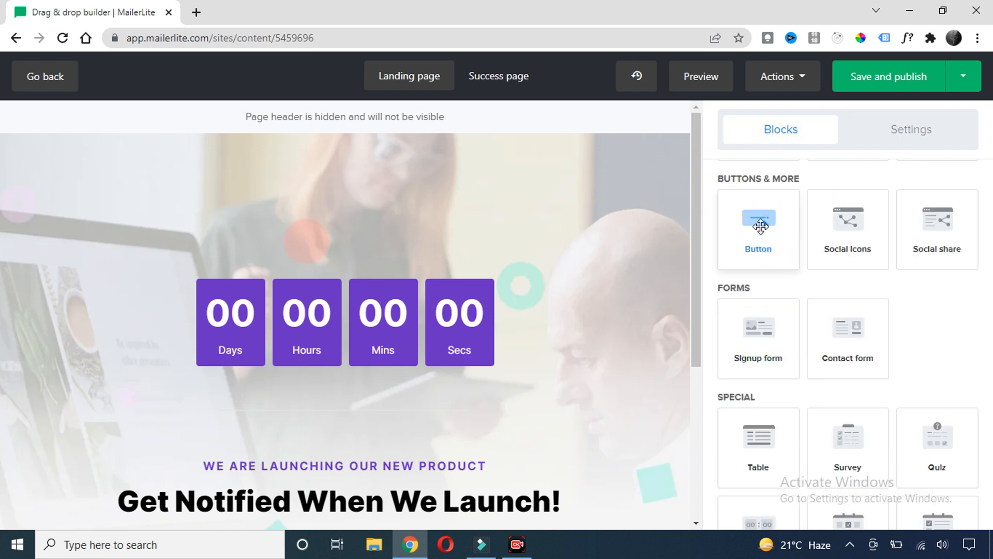
scroll(825, 249, up, 2)
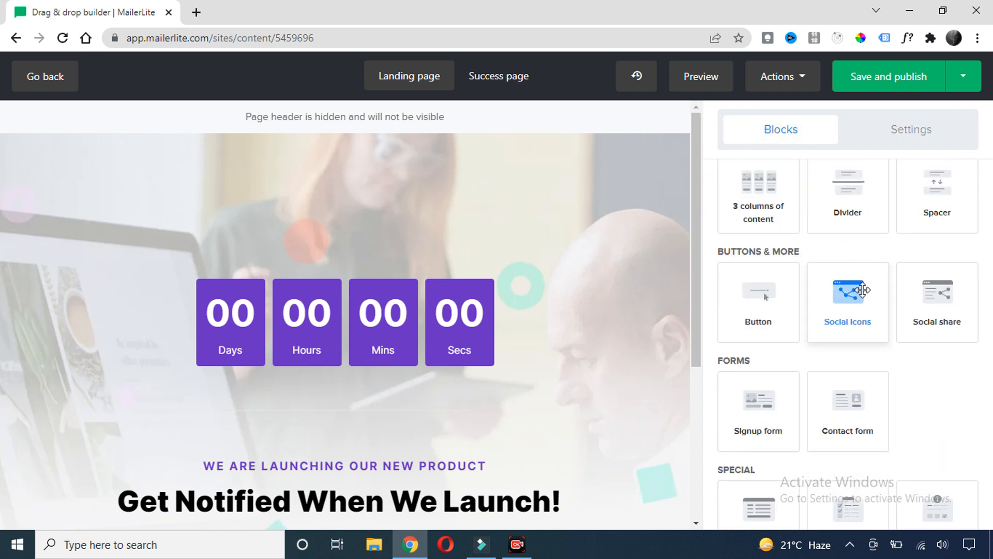
scroll(862, 292, up, 5)
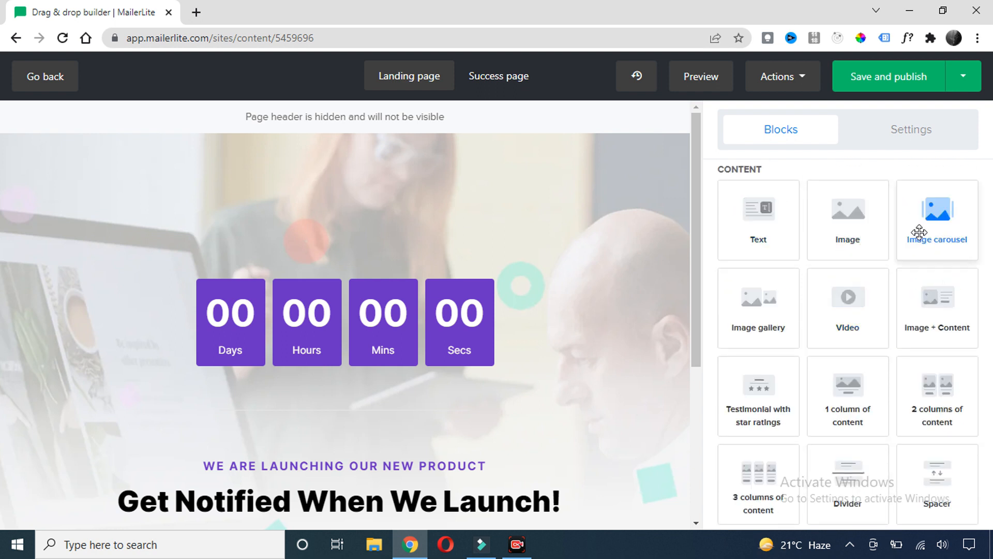
scroll(657, 241, down, 4)
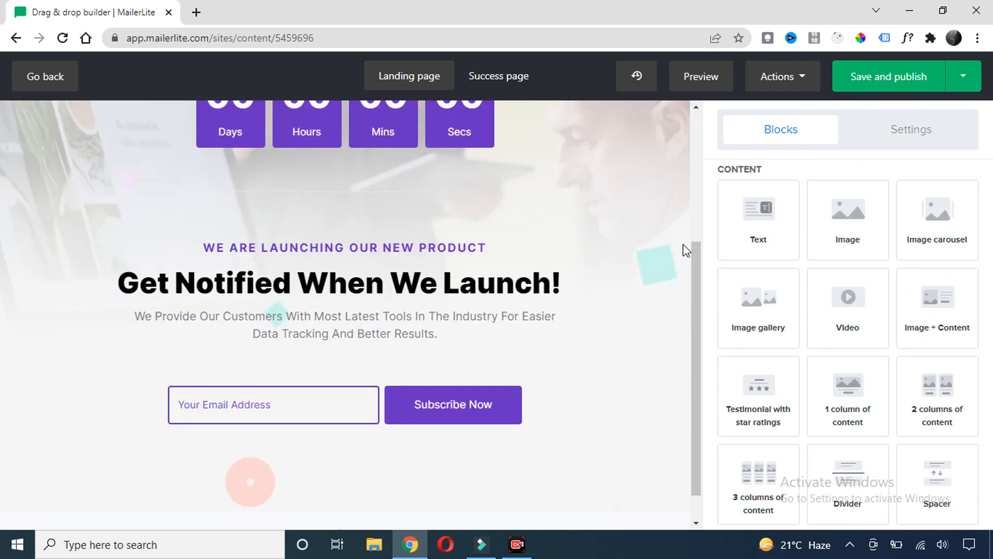
scroll(683, 244, down, 1)
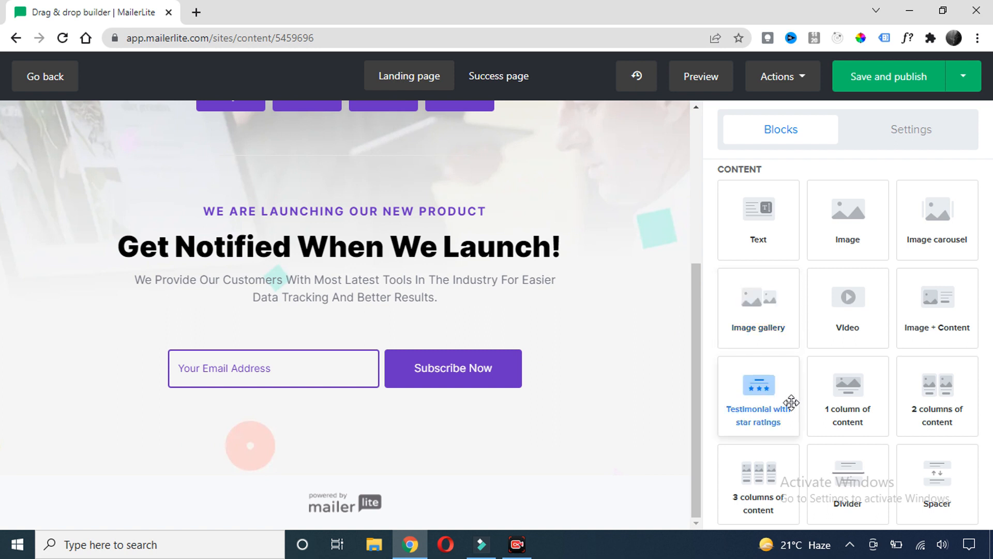
drag(747, 395, 345, 461)
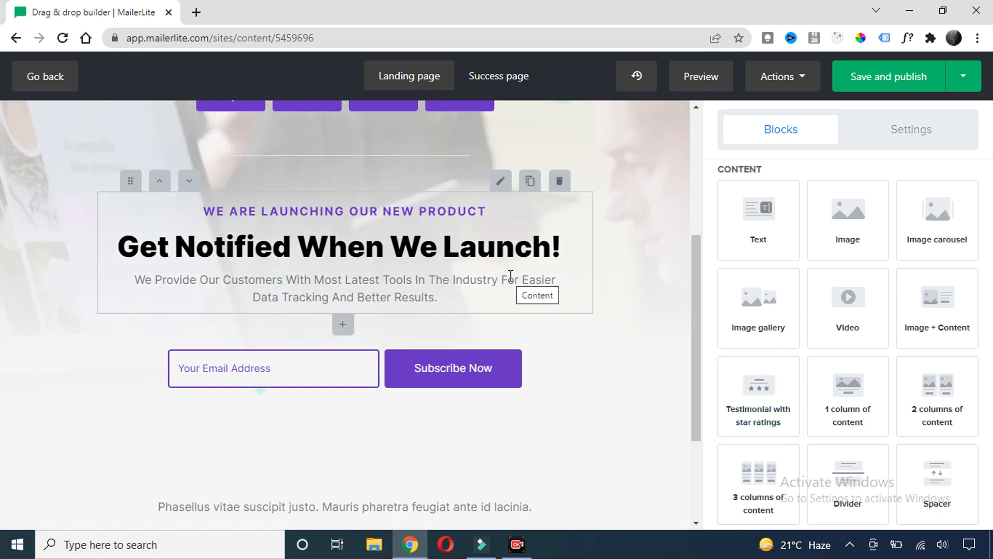
scroll(482, 359, down, 3)
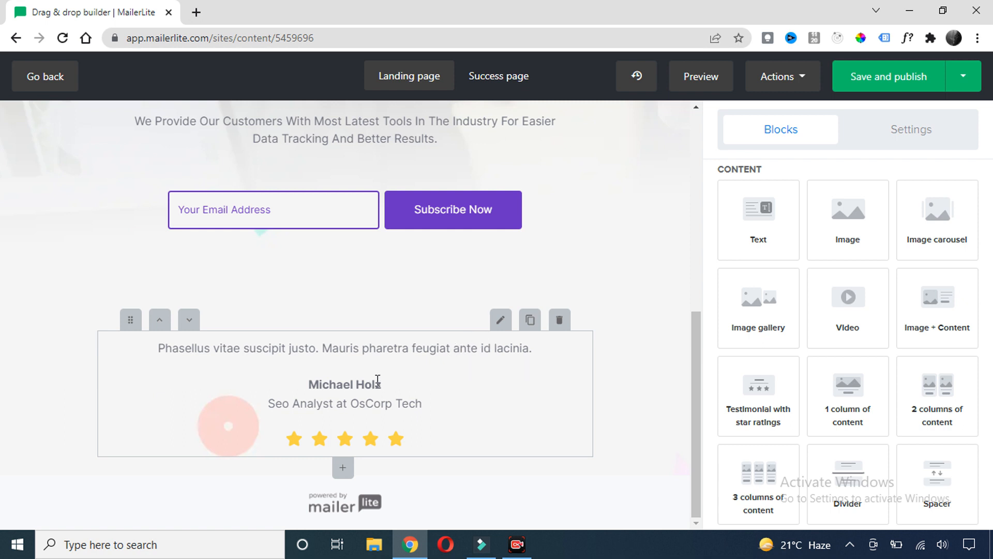
Open the new testimonial block's editor and cancel without changes
click(496, 321)
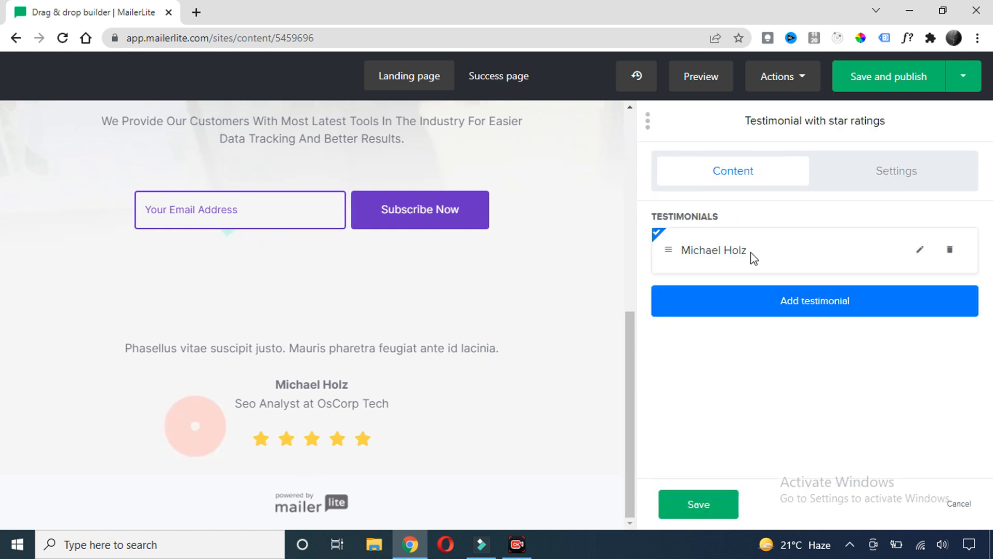
scroll(511, 295, up, 3)
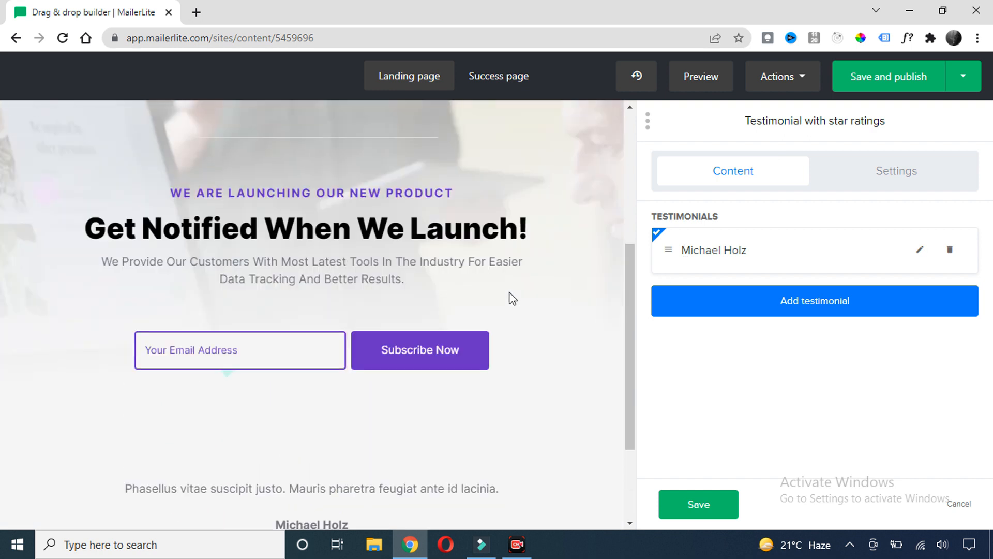
scroll(518, 290, down, 3)
scroll(439, 254, up, 5)
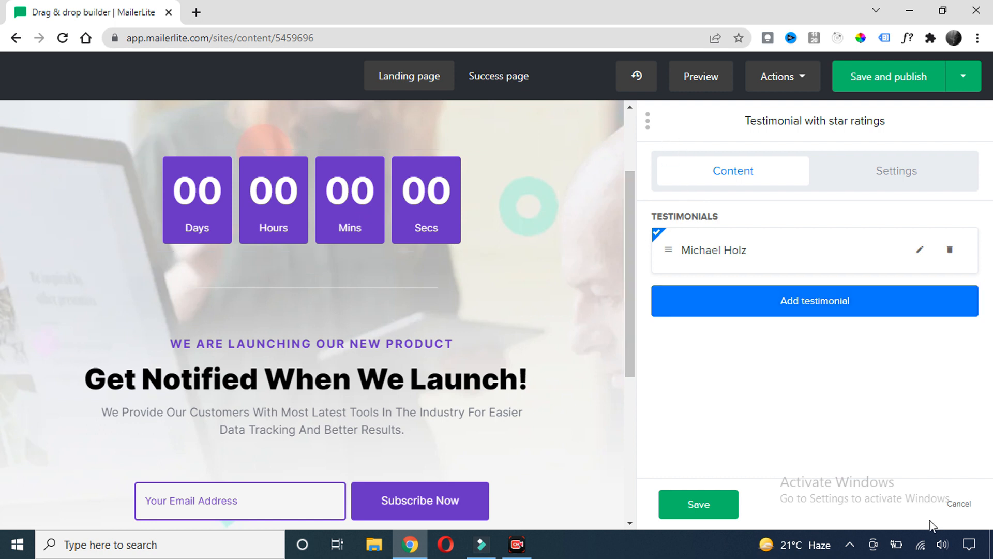
click(954, 507)
scroll(848, 311, down, 3)
scroll(847, 300, up, 8)
scroll(846, 270, up, 3)
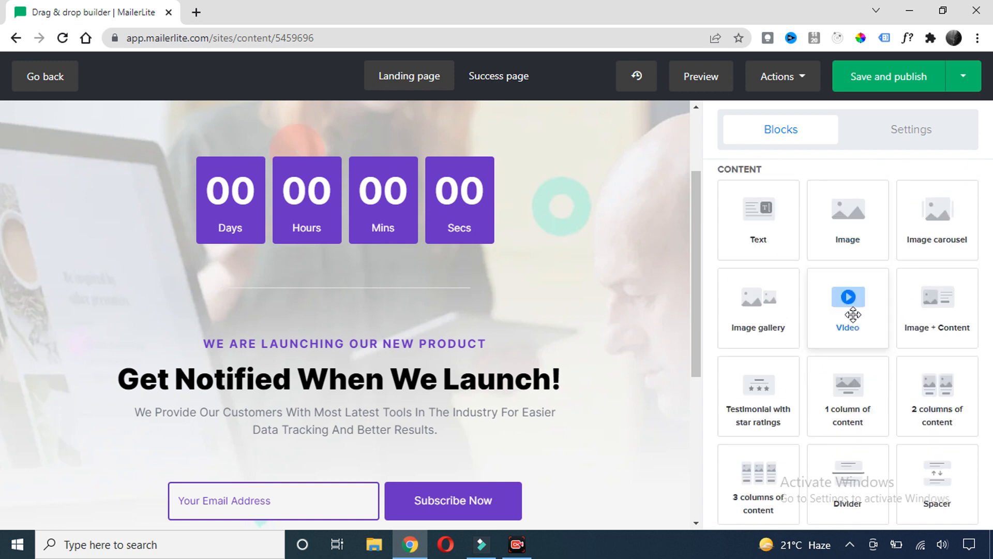
Place a Video block at the top of the page, above the countdown
drag(845, 305, 373, 208)
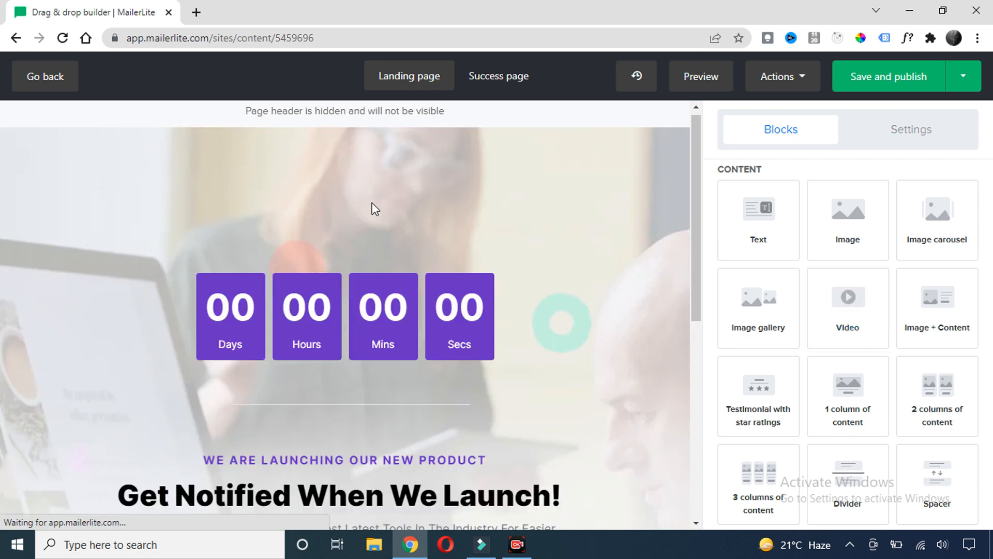
scroll(421, 266, down, 5)
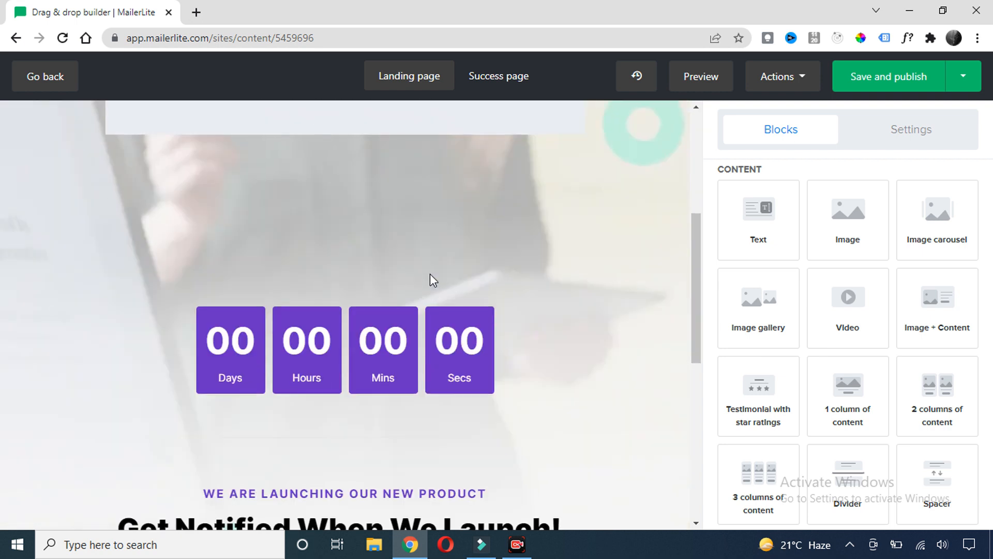
scroll(394, 270, up, 4)
scroll(396, 258, up, 2)
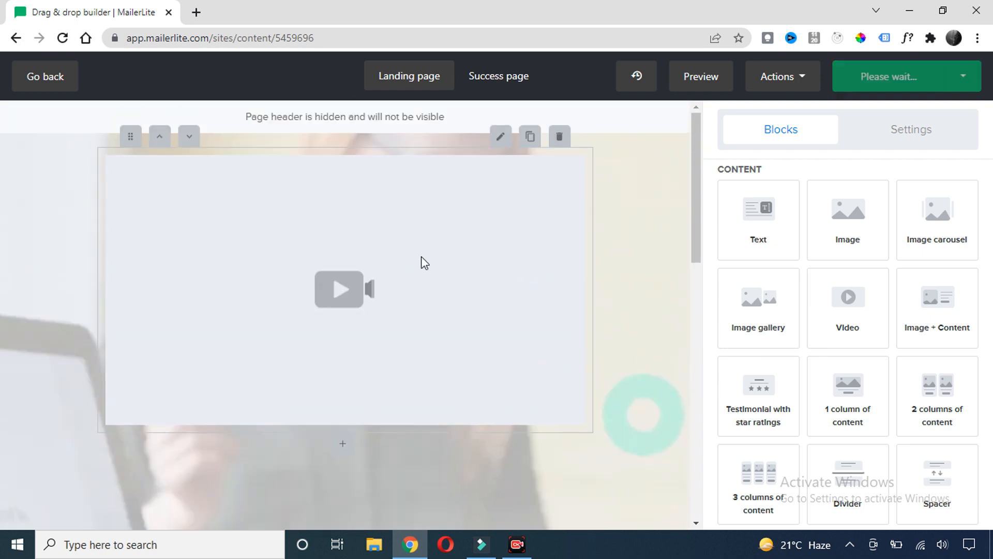
Paste the YouTube link into the video block's Link field, keeping YouTube as source
click(501, 138)
click(707, 302)
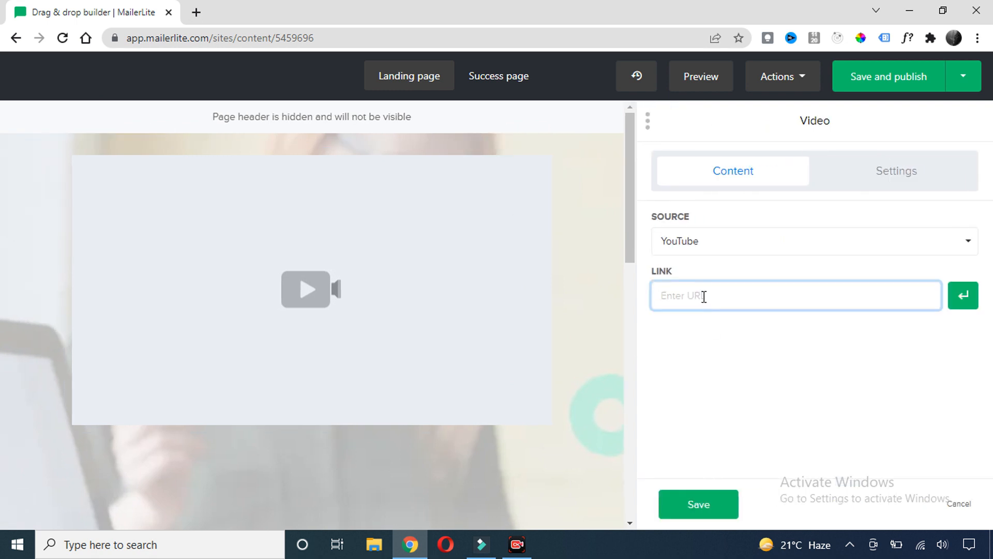
text(https://www.youtube.com/watch?v=LQ69YGXA0xE&t=620s)
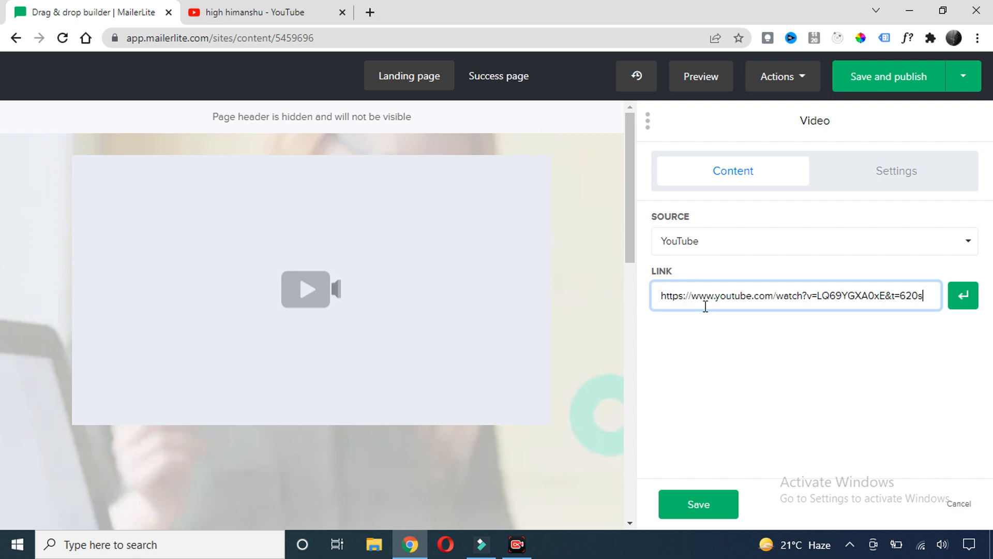
click(968, 300)
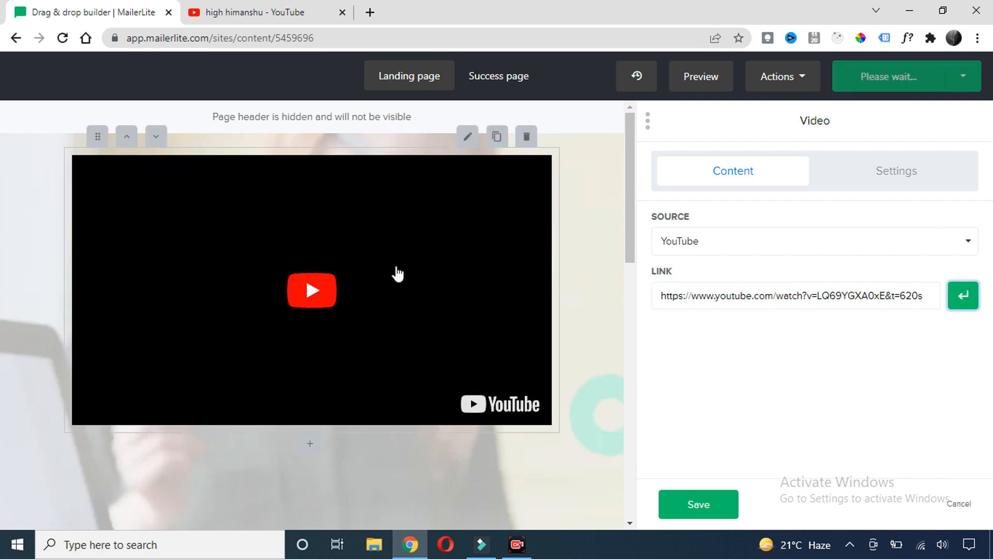
scroll(380, 249, down, 5)
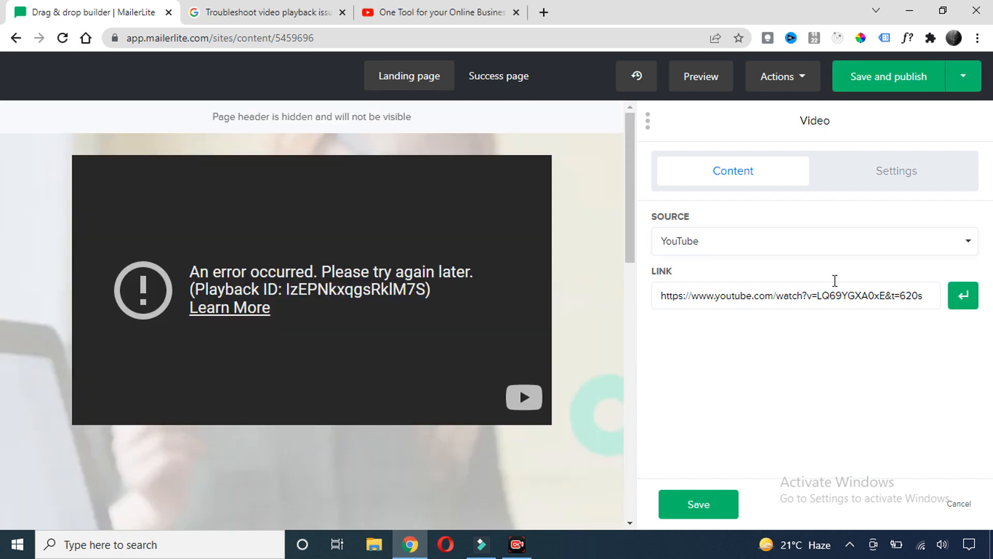
click(763, 257)
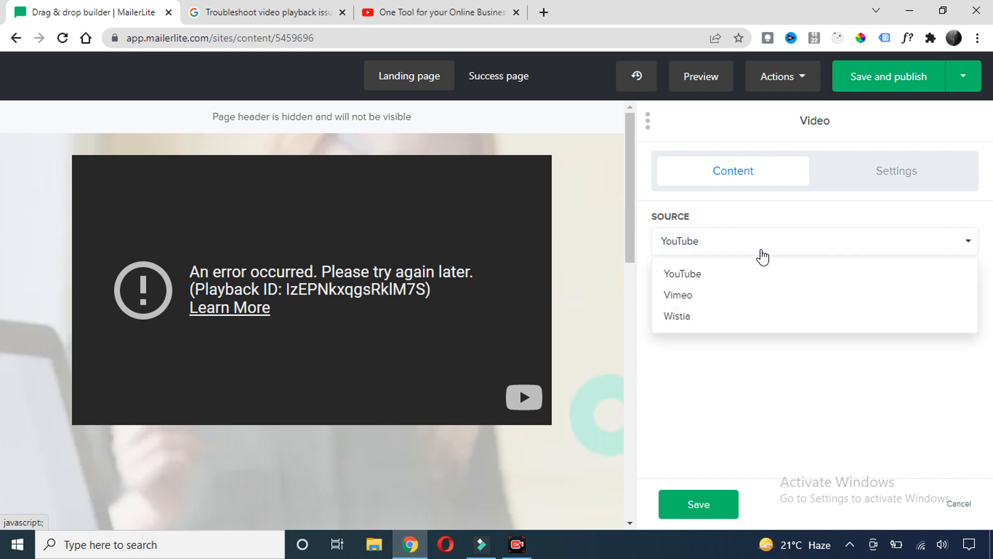
click(762, 256)
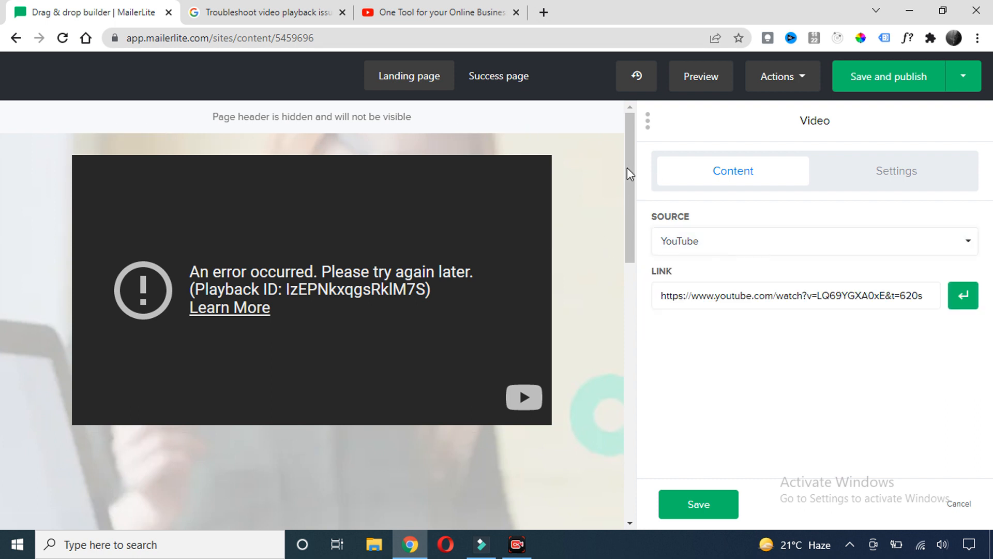
mouse_move(632, 162)
mouse_down()
mouse_move(632, 306)
mouse_move(625, 161)
mouse_up()
scroll(620, 259, down, 5)
scroll(611, 282, up, 5)
Finish the video block and return to the list of addable blocks
click(698, 504)
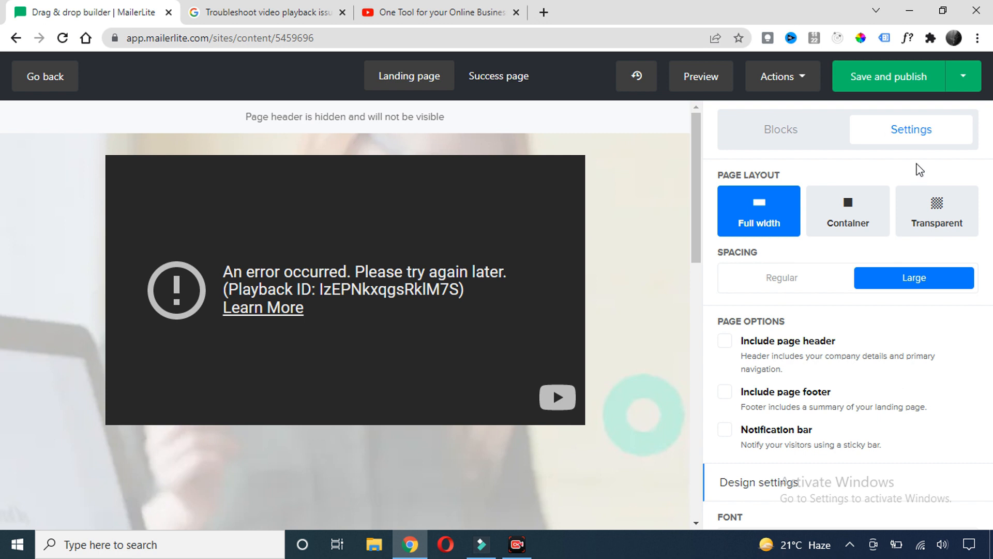
click(780, 130)
scroll(822, 282, down, 3)
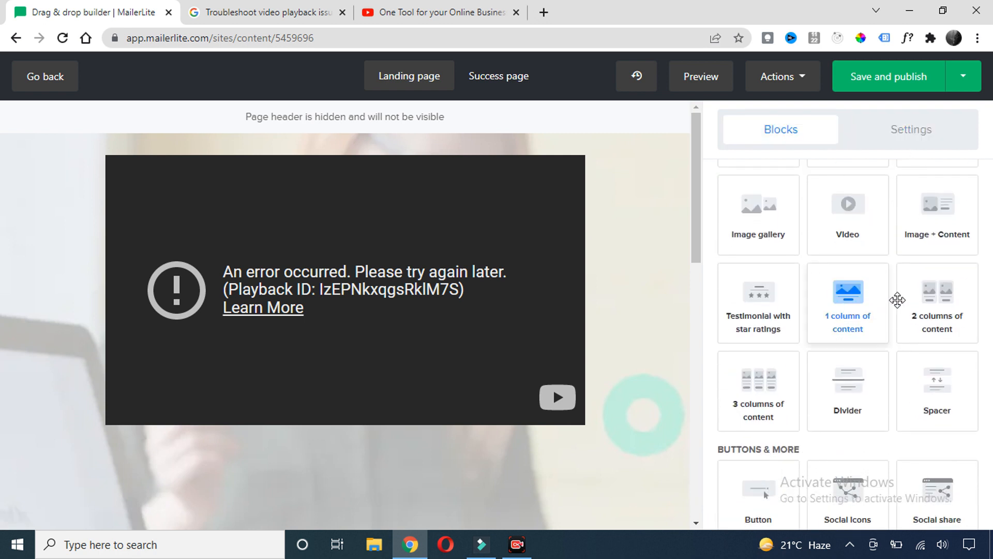
scroll(896, 292, down, 3)
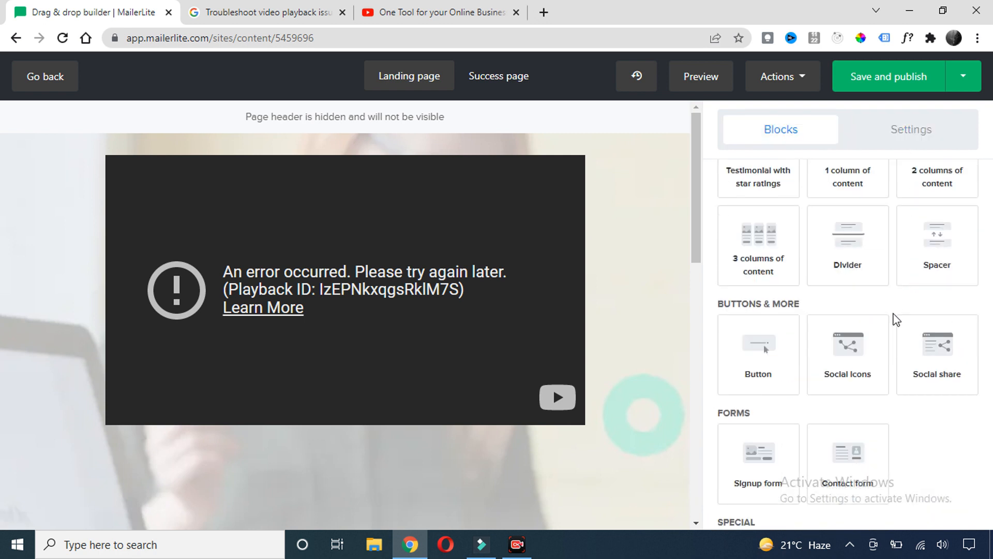
scroll(380, 331, down, 5)
scroll(376, 242, up, 6)
scroll(378, 238, down, 5)
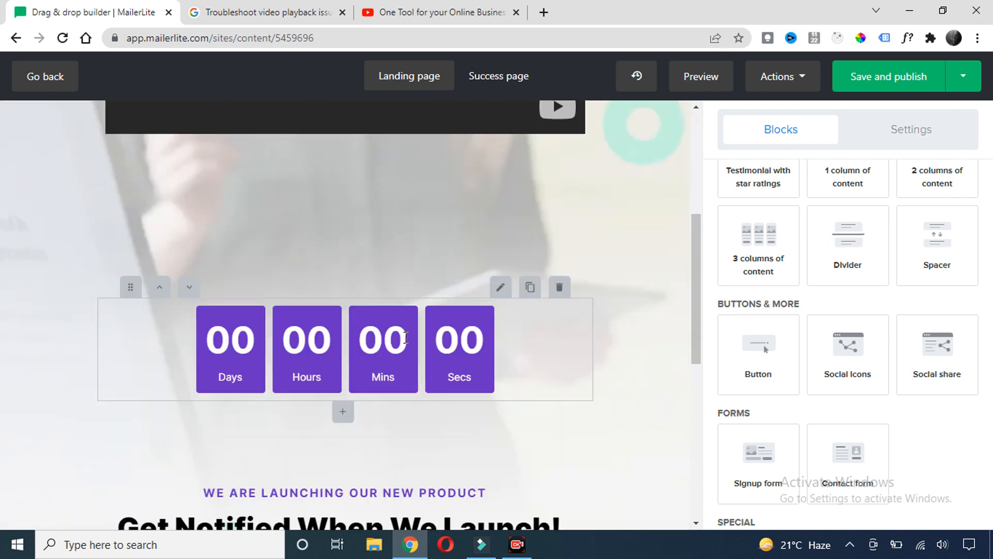
Reduce the countdown block's top spacing to 50 and save it
click(540, 345)
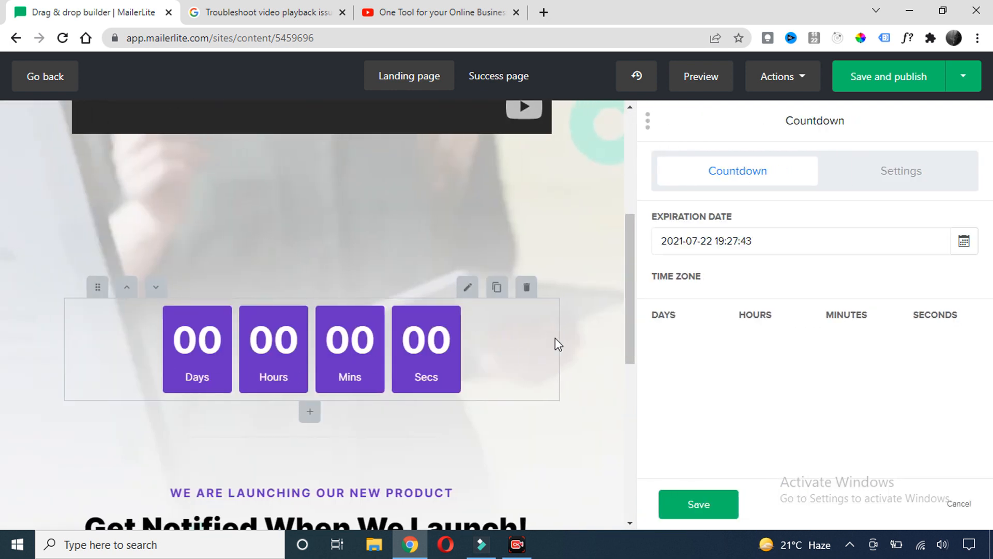
click(864, 174)
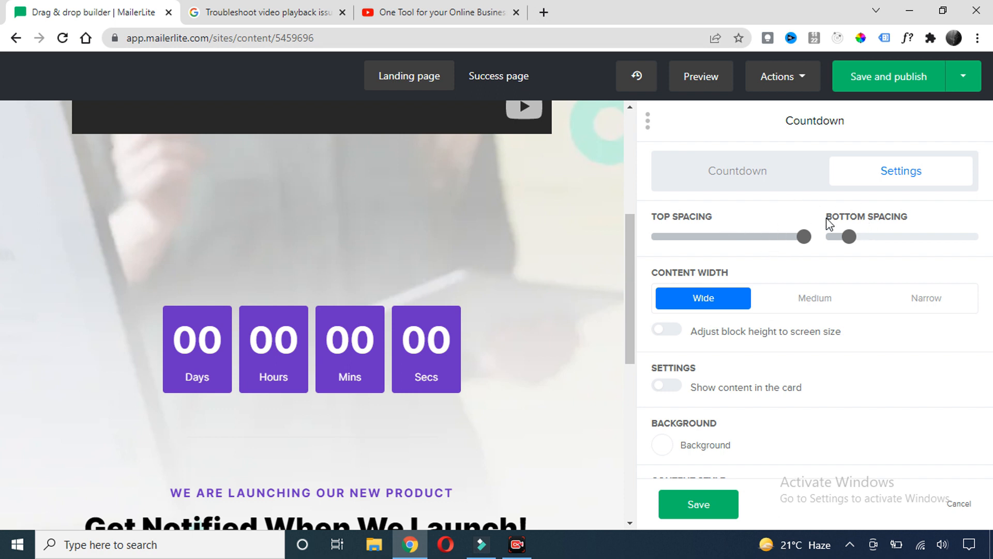
drag(802, 239, 691, 246)
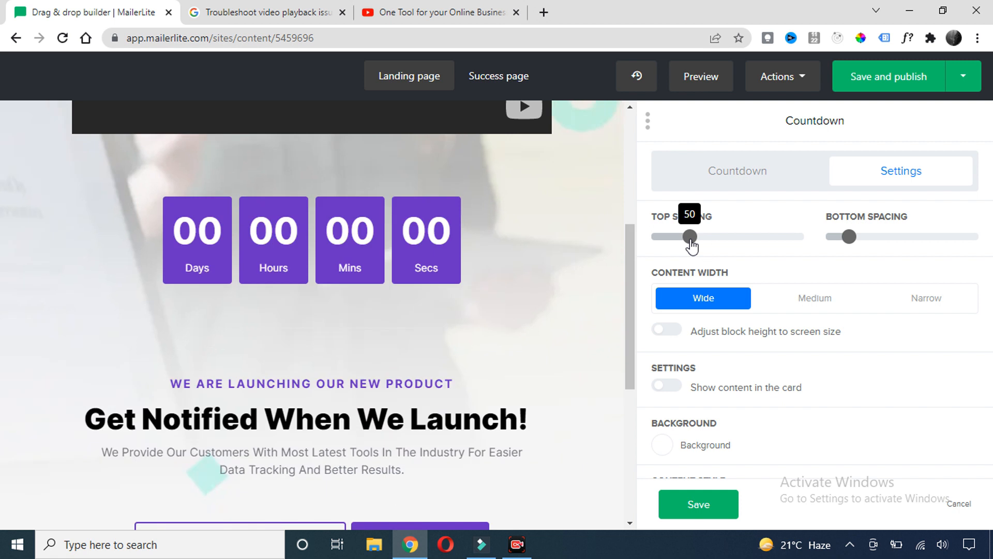
scroll(468, 277, up, 6)
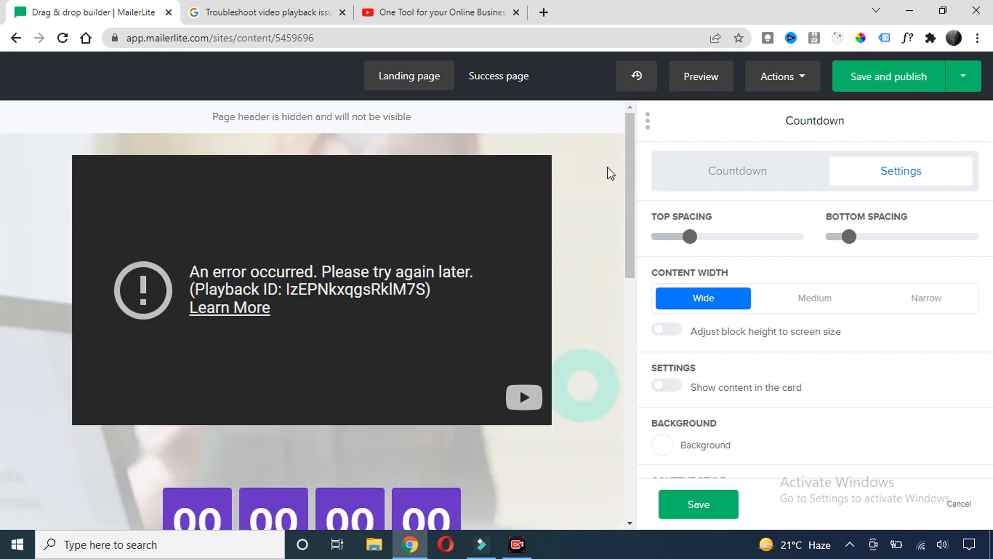
click(673, 504)
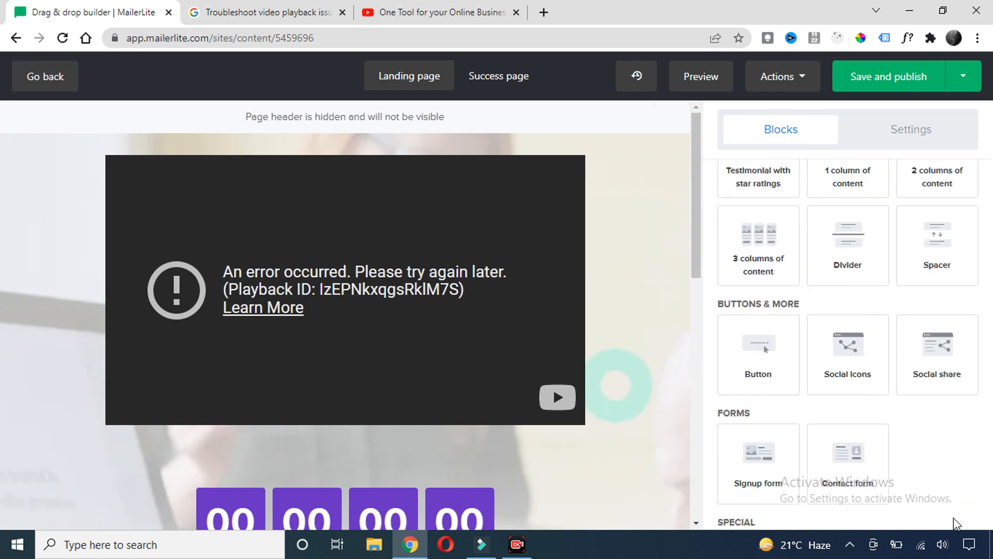
click(909, 132)
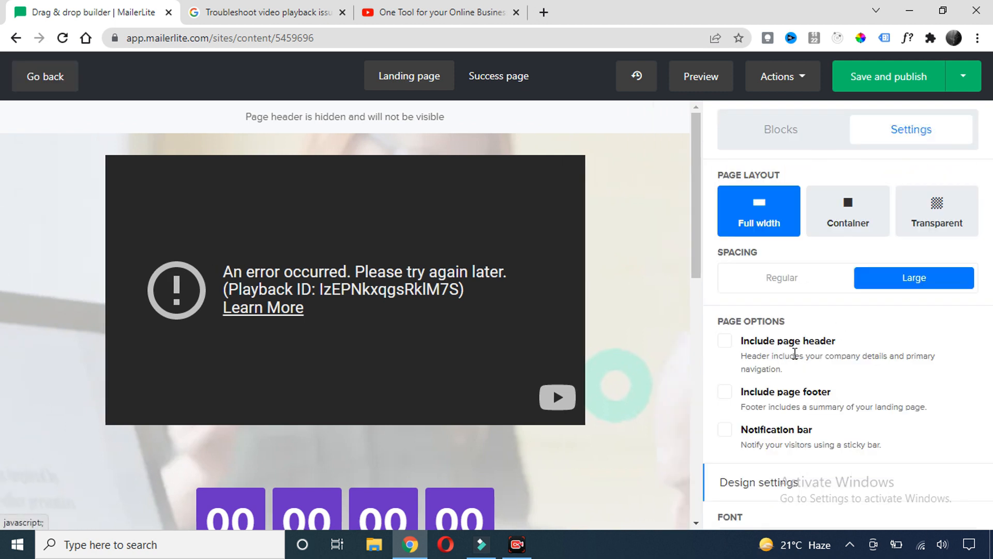
Delete the body background image and set the body background colour to orange #fd7e14
scroll(795, 354, down, 4)
scroll(797, 357, down, 3)
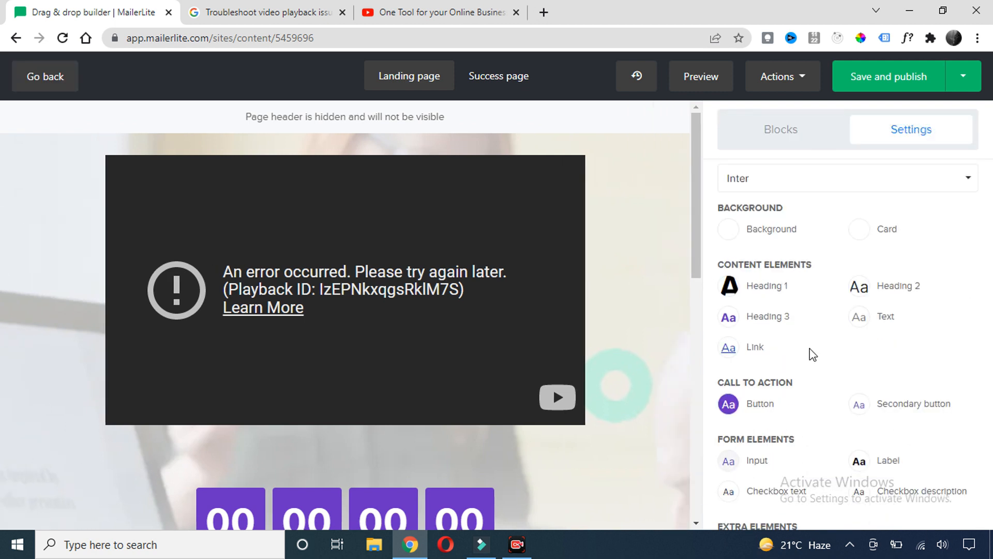
click(732, 233)
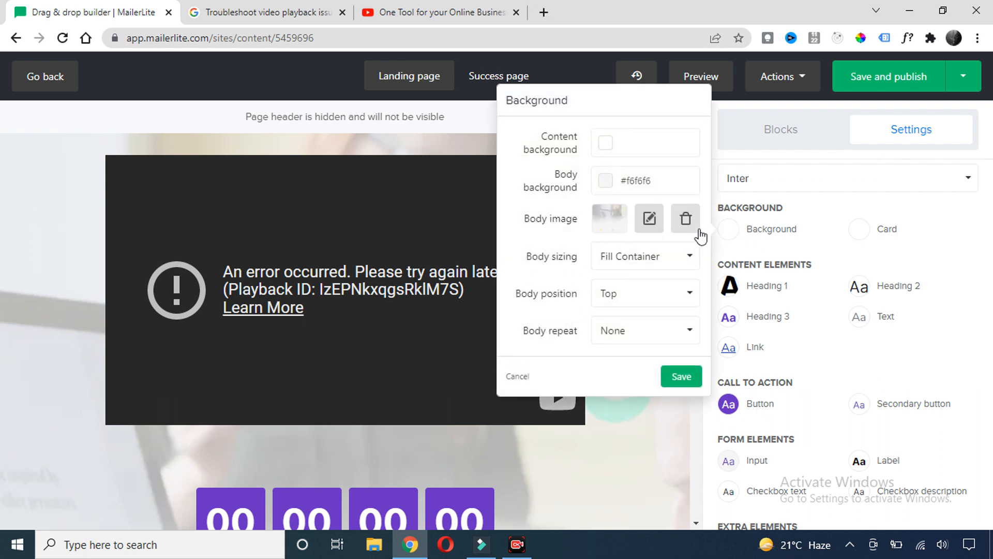
click(686, 222)
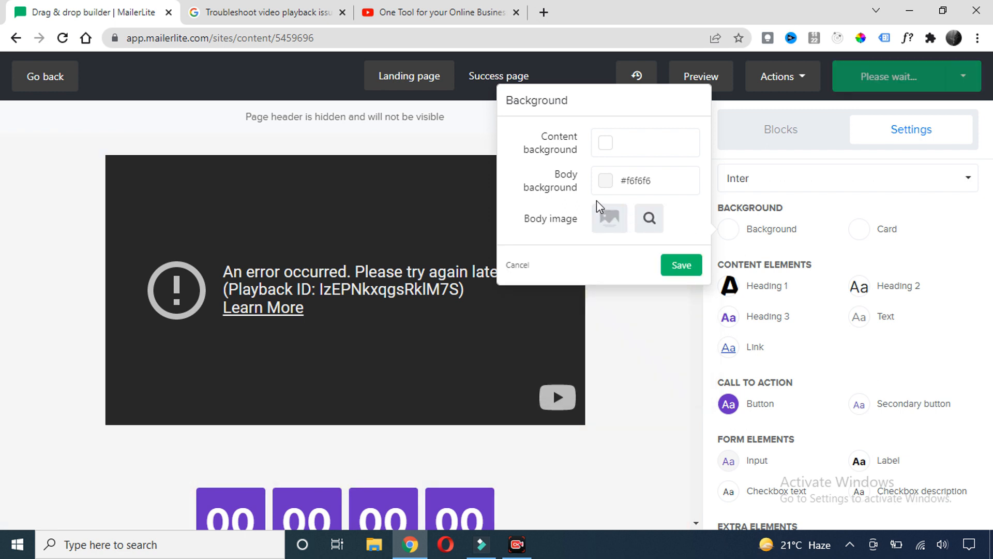
click(605, 181)
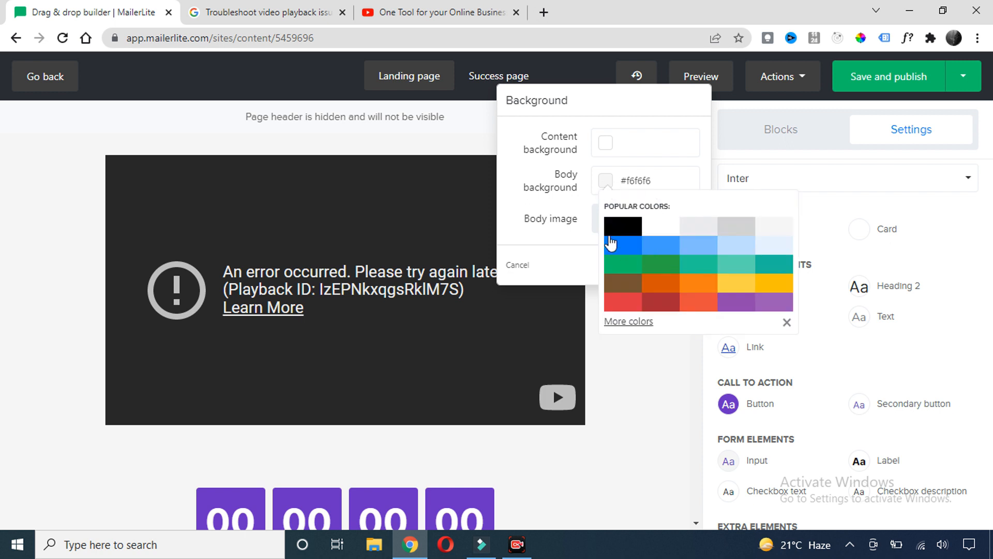
click(692, 279)
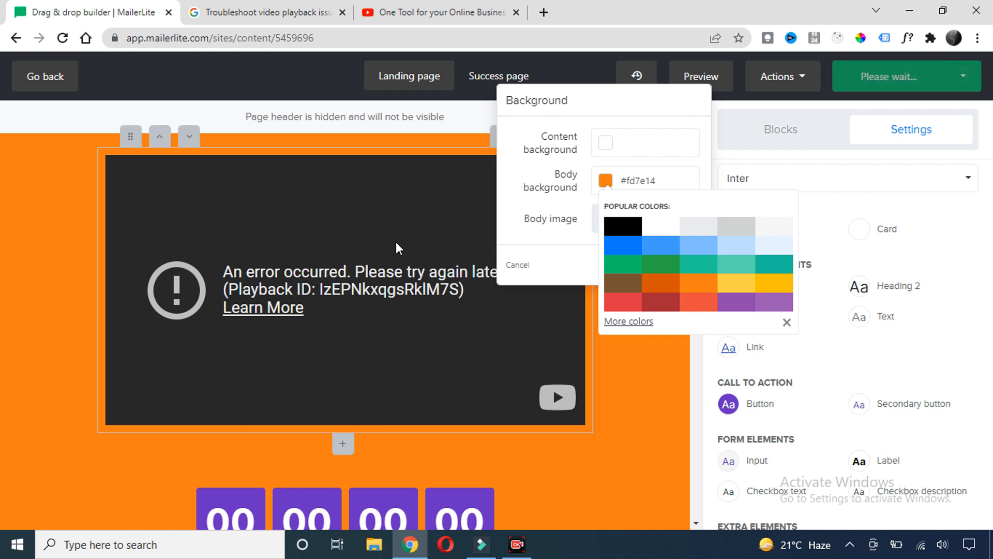
click(26, 313)
scroll(581, 332, down, 4)
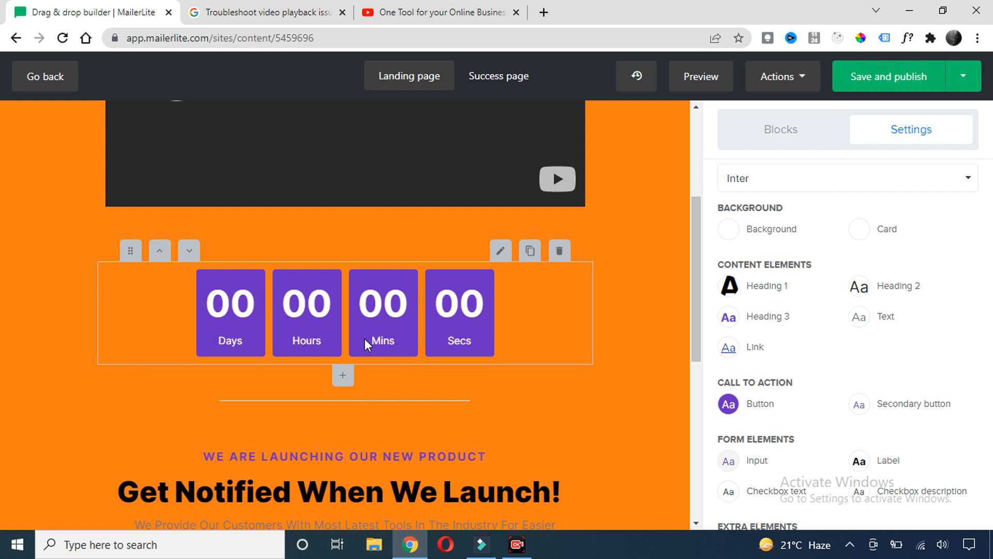
scroll(838, 355, down, 2)
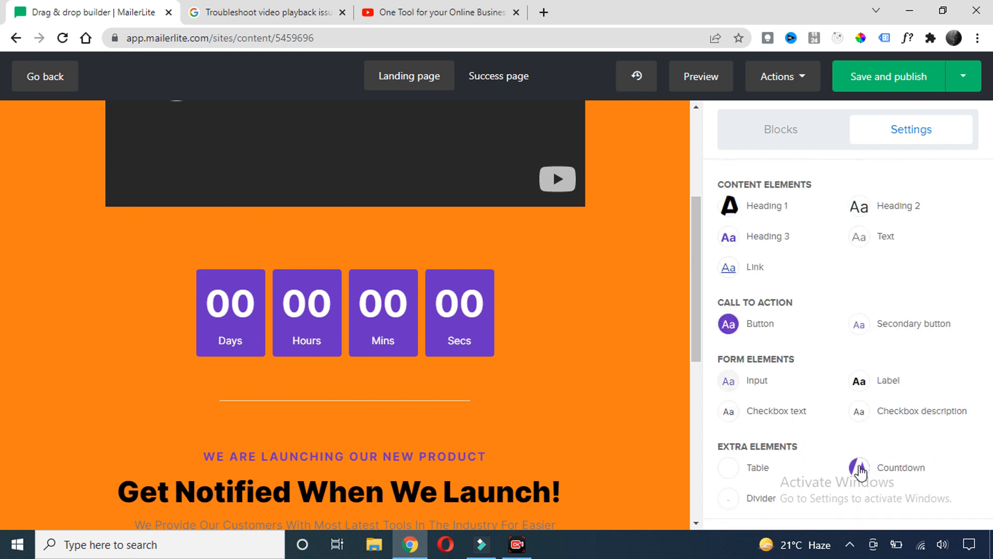
Set the countdown boxes' background to black and drop a social icons block below the form
click(860, 468)
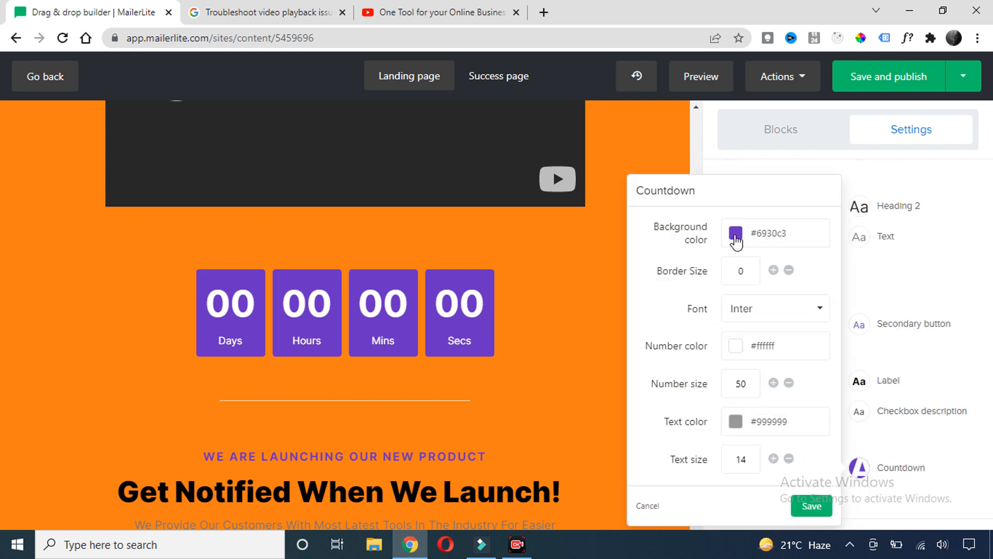
click(736, 237)
click(759, 281)
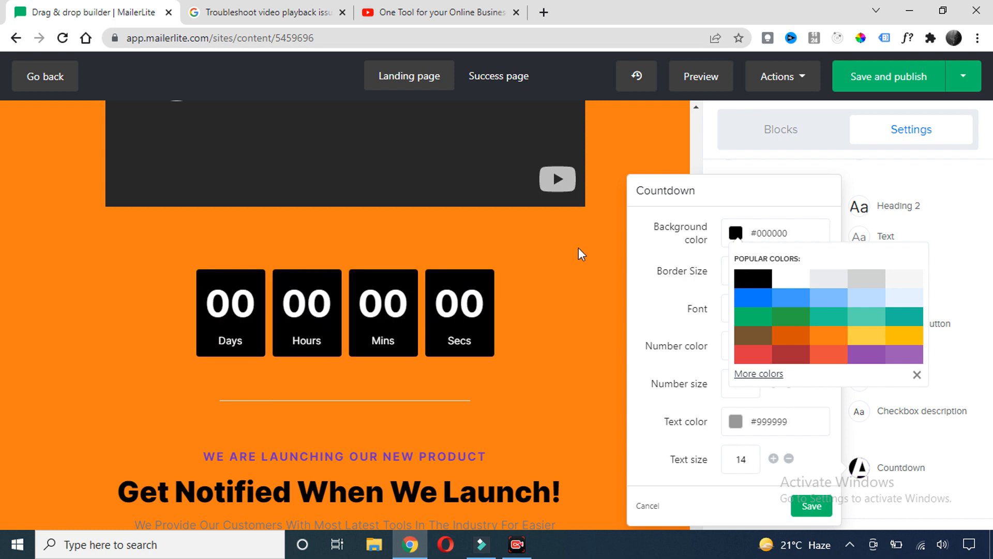
click(617, 331)
scroll(440, 322, down, 6)
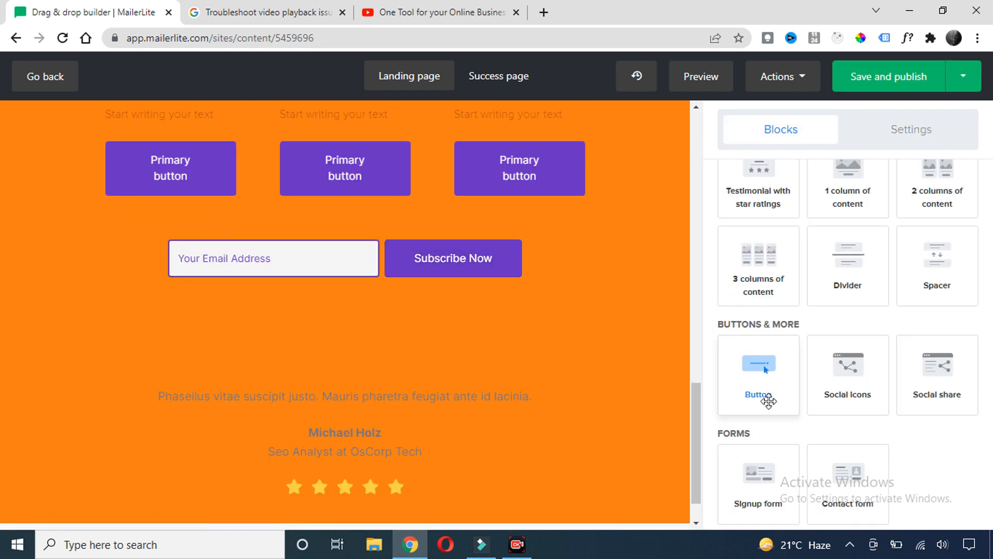
drag(849, 385, 346, 374)
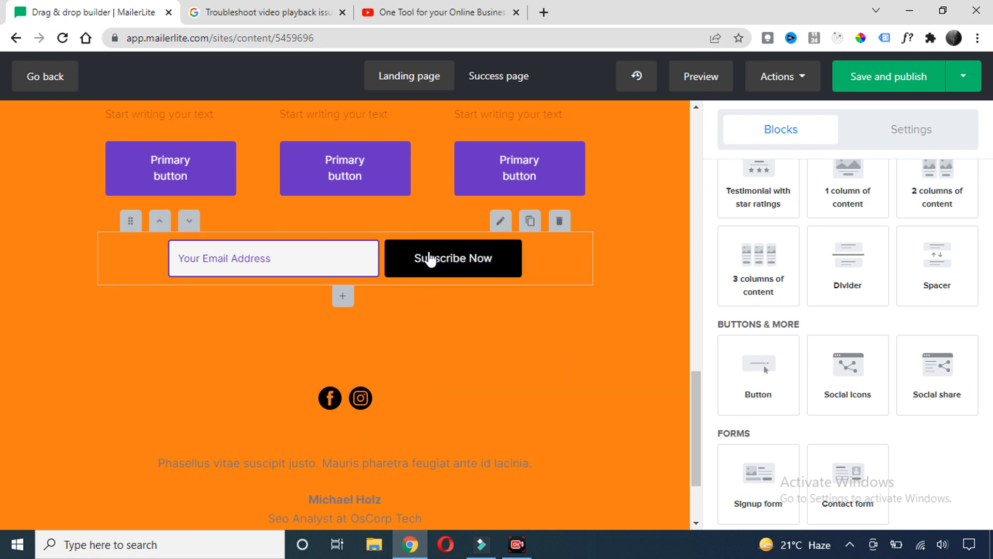
Change the signup button text from Subscribe Now to 'Grab the course'
click(314, 271)
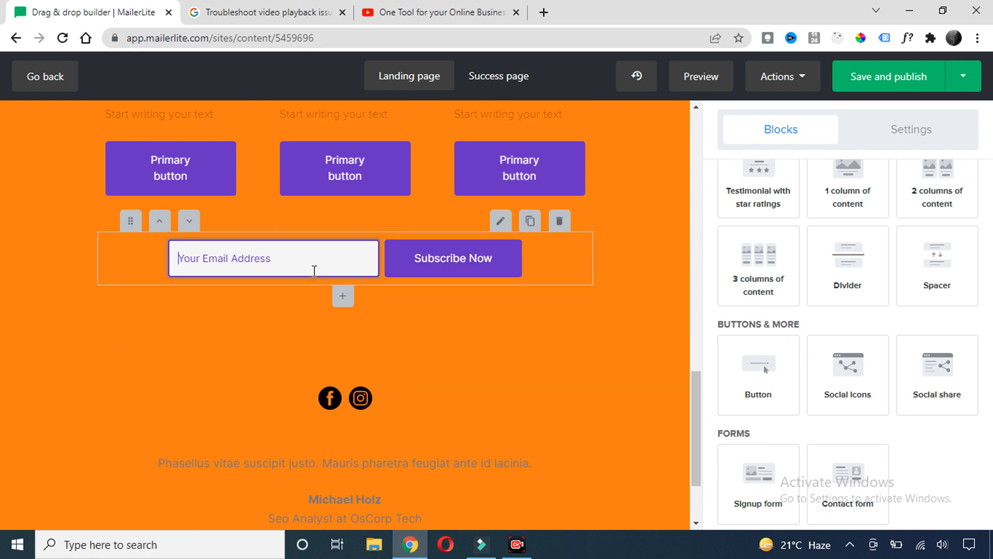
click(452, 257)
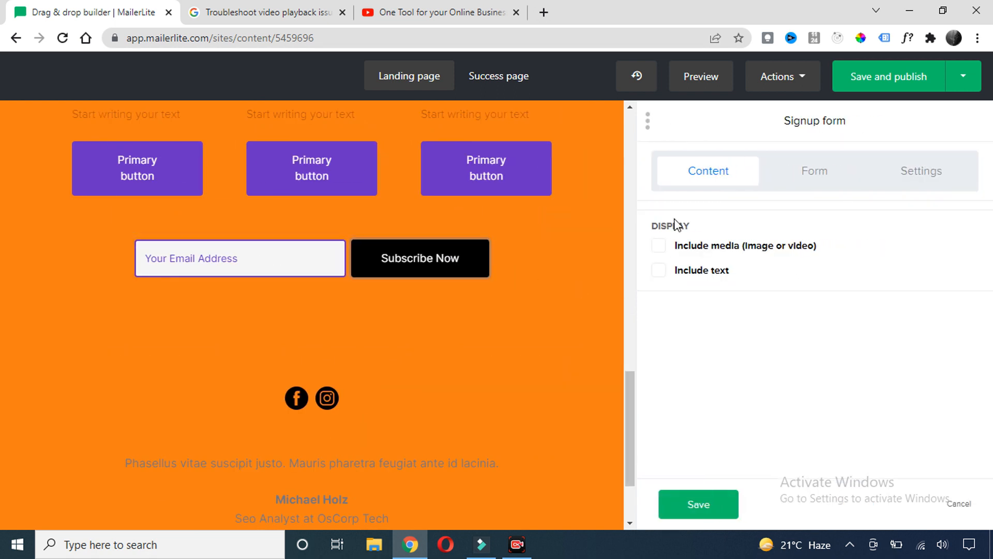
click(805, 179)
drag(745, 279, 606, 286)
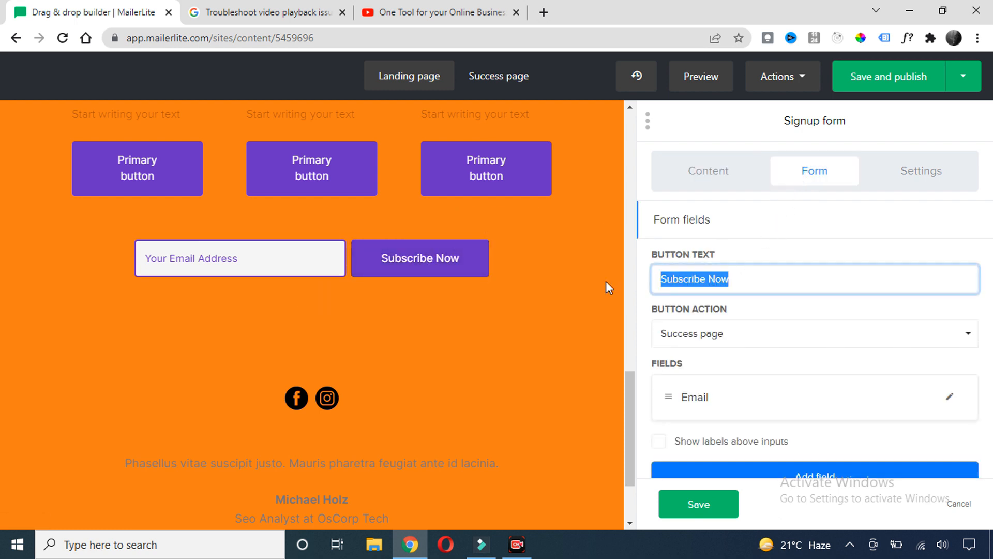
text(Grab the course)
scroll(677, 339, down, 2)
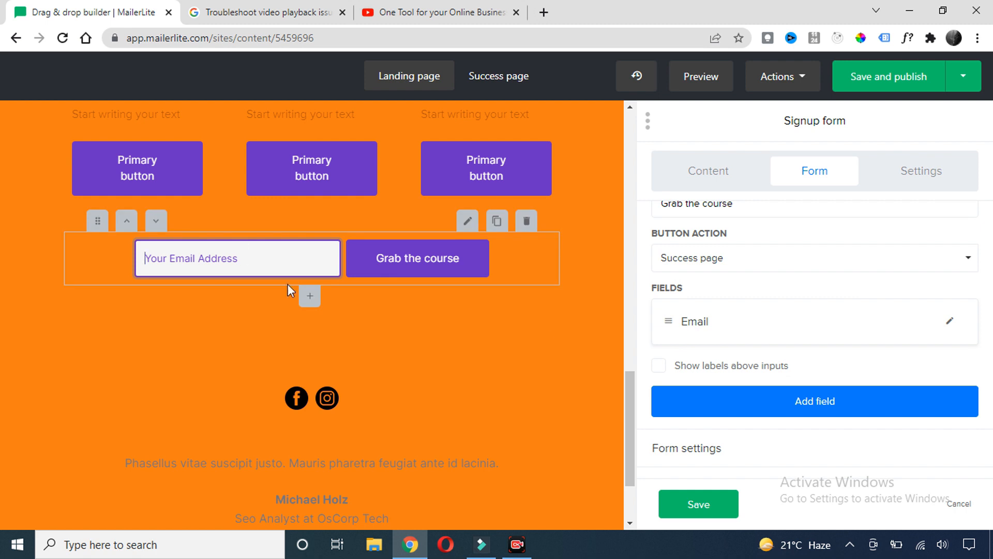
Add a Name field, remove it again, and glance at the post-signup page
click(815, 404)
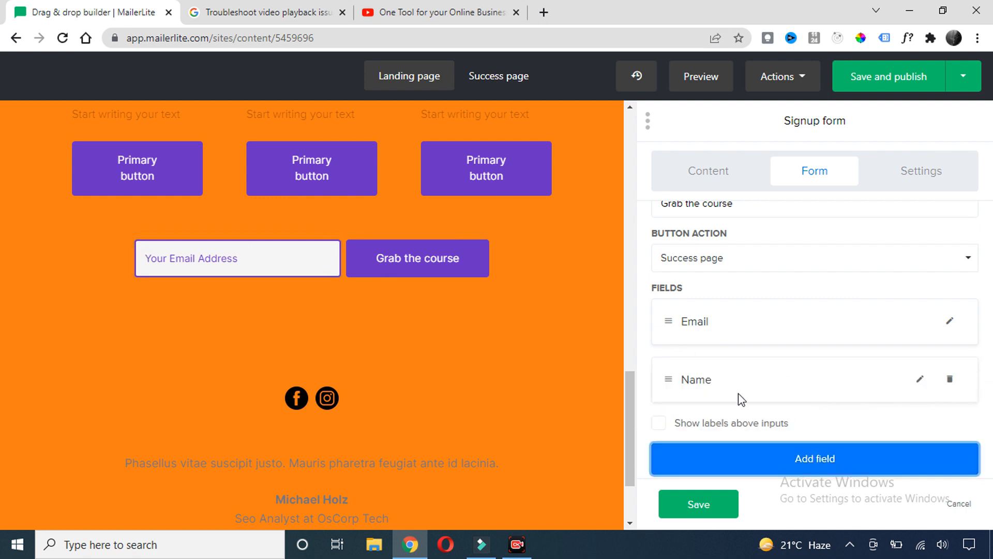
click(952, 380)
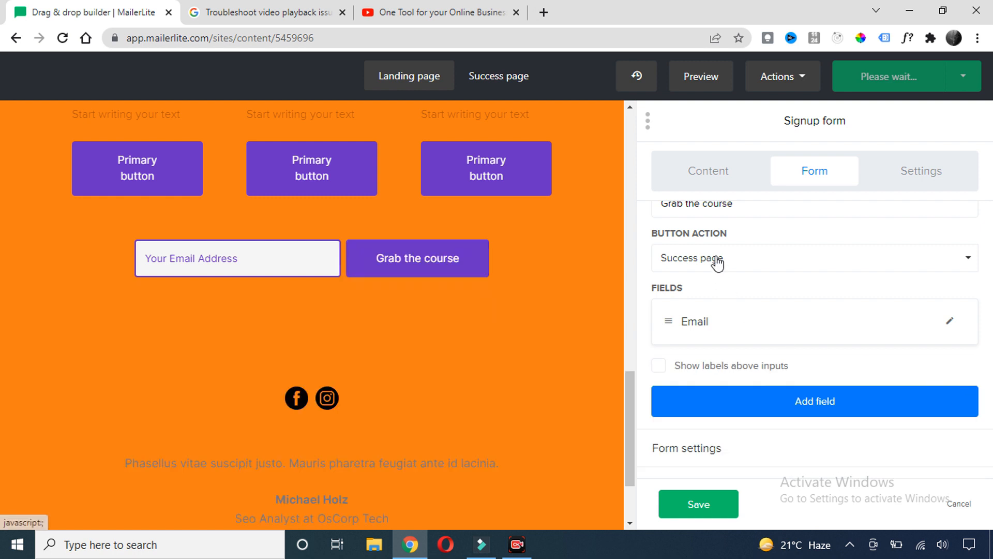
click(497, 78)
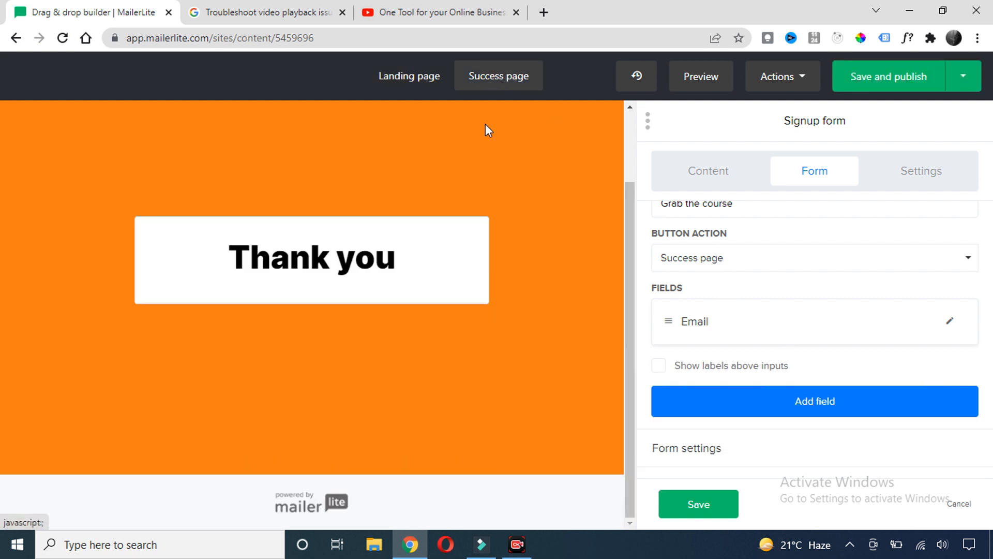
click(422, 77)
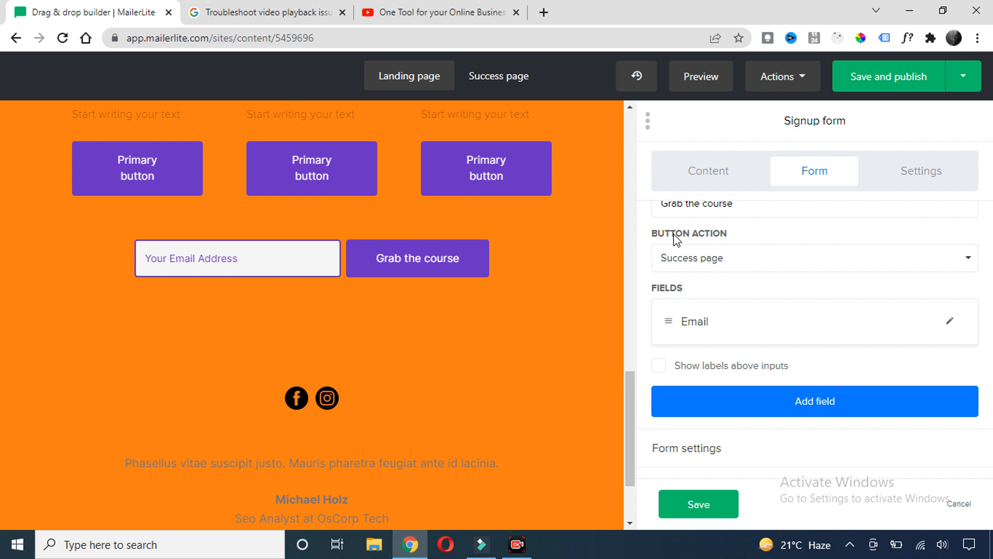
Set the form button action to Redirect to and apply the signup form
click(900, 268)
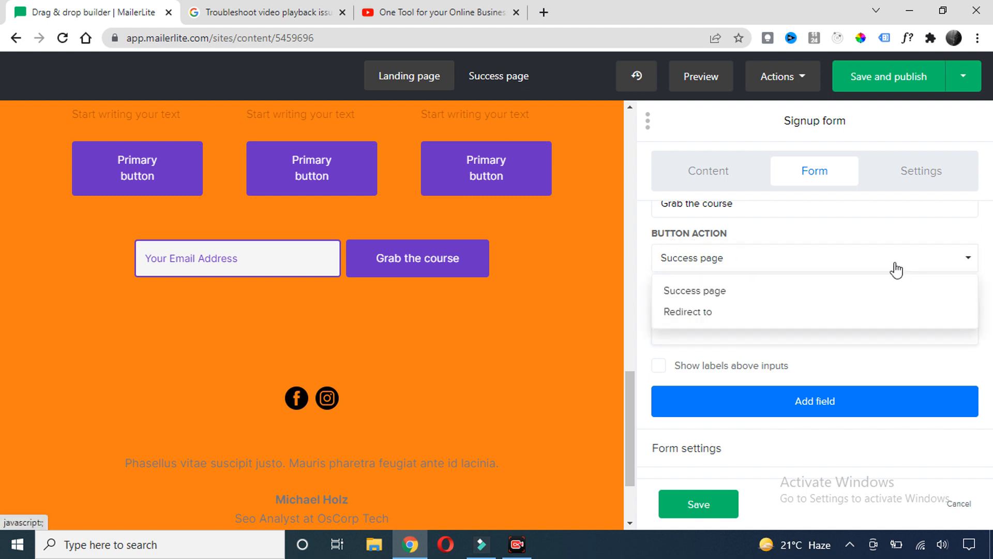
click(696, 313)
click(705, 314)
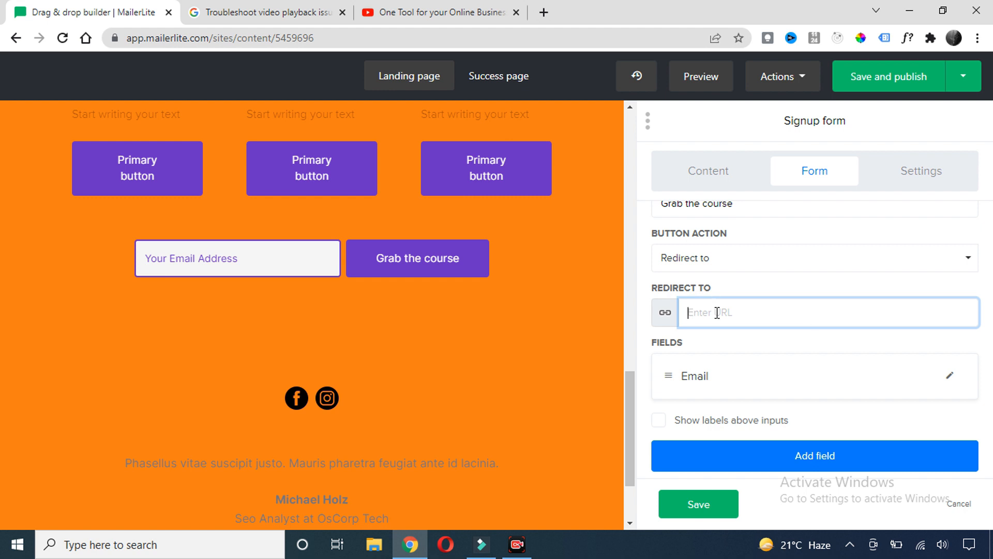
click(223, 255)
scroll(512, 323, down, 1)
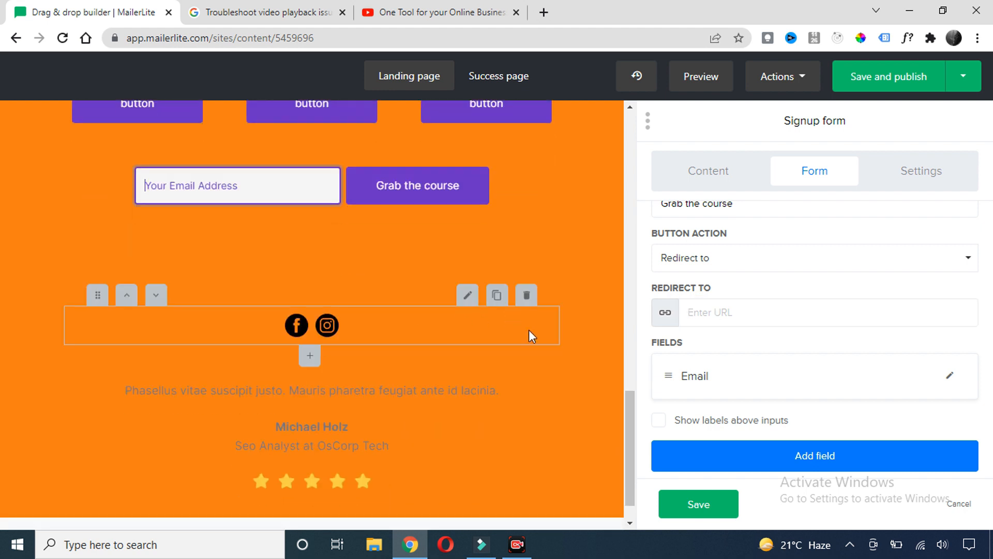
scroll(529, 331, up, 8)
scroll(402, 242, up, 6)
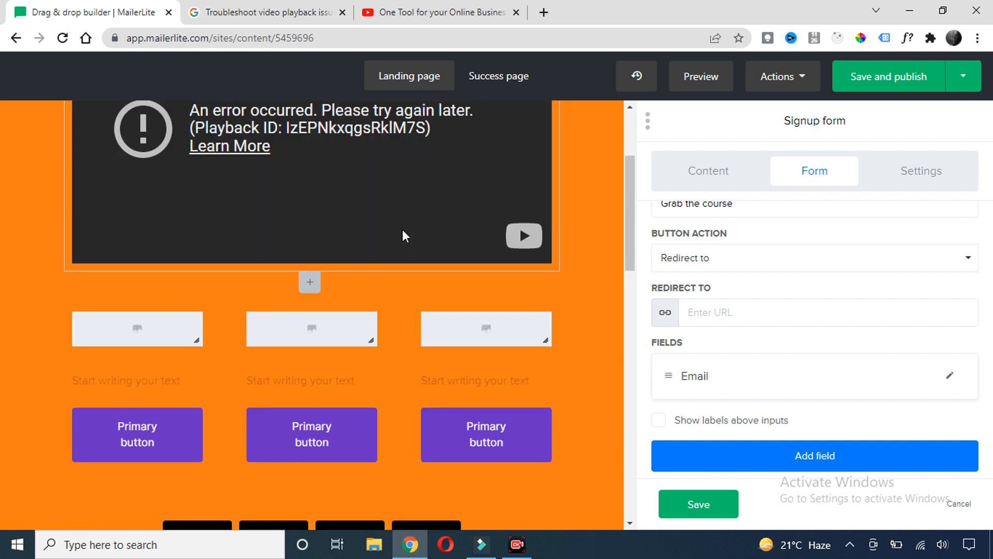
scroll(417, 227, down, 6)
scroll(673, 362, down, 1)
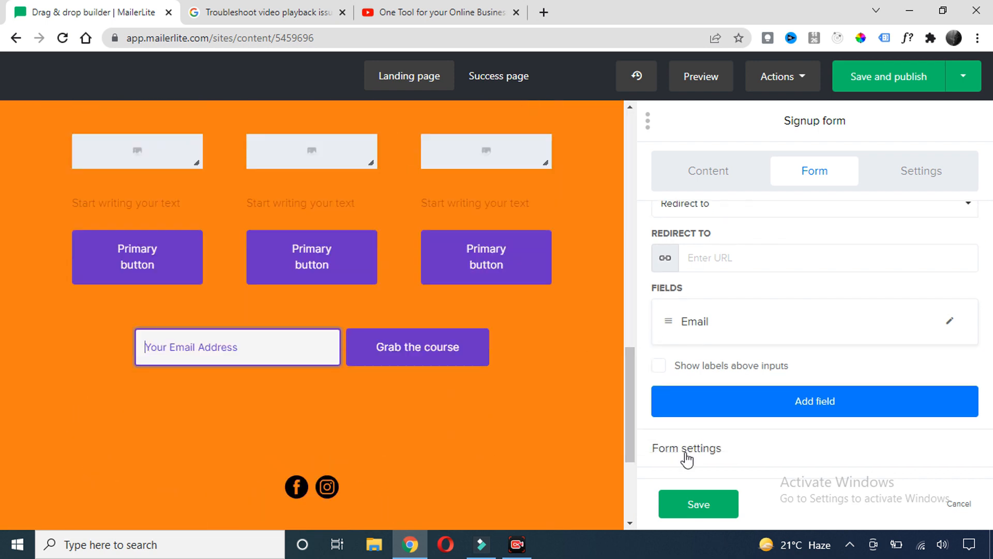
click(686, 501)
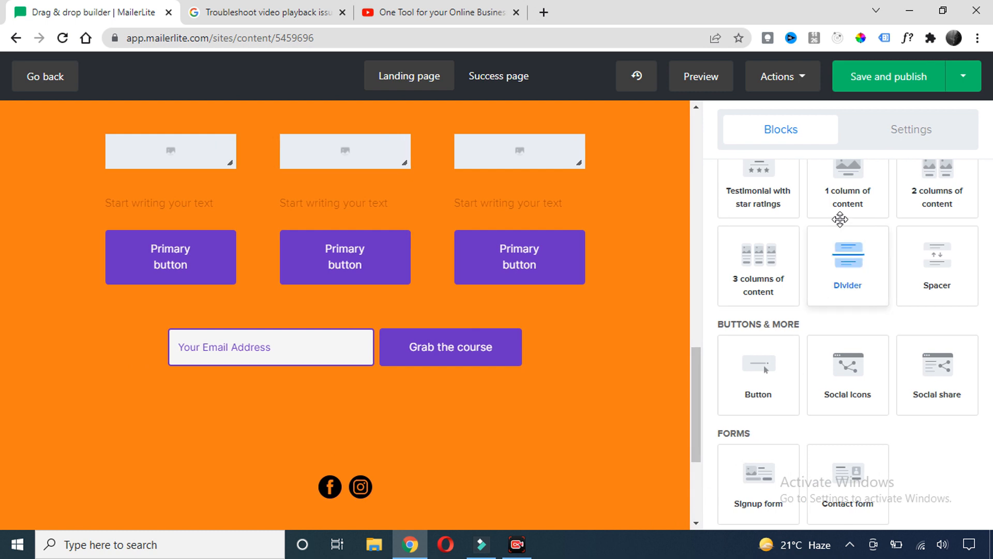
Save and publish the landing page, moving on to its Page settings
click(916, 83)
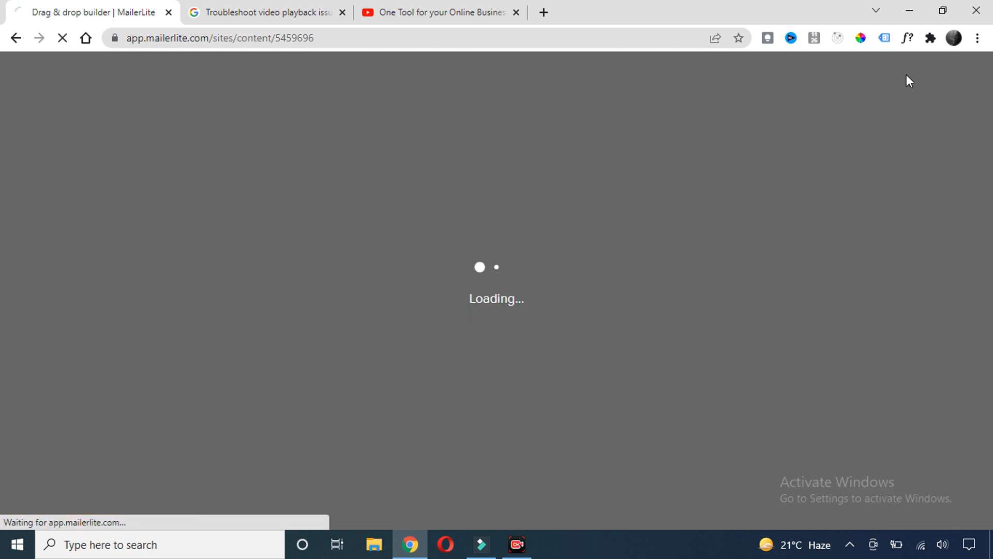
drag(166, 195, 13, 189)
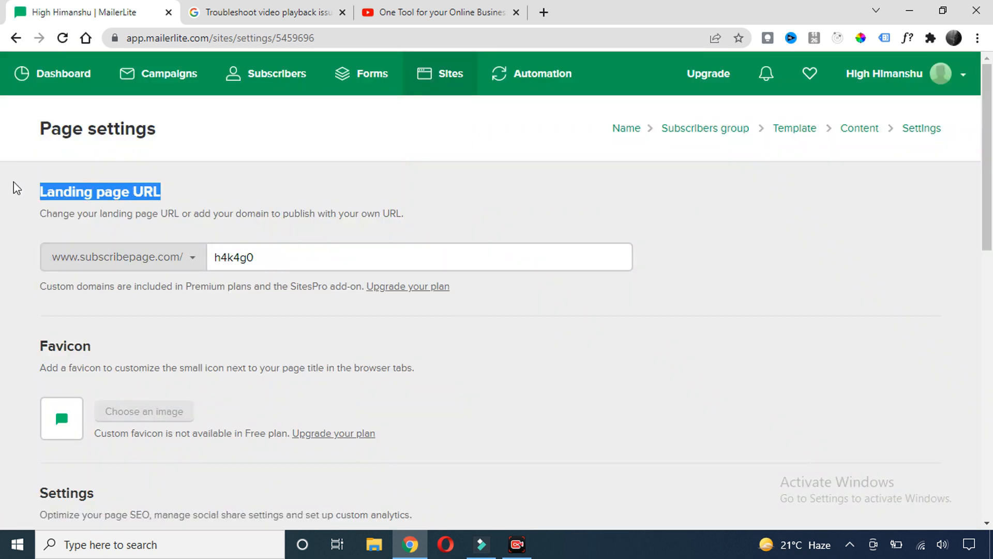
click(177, 197)
click(192, 267)
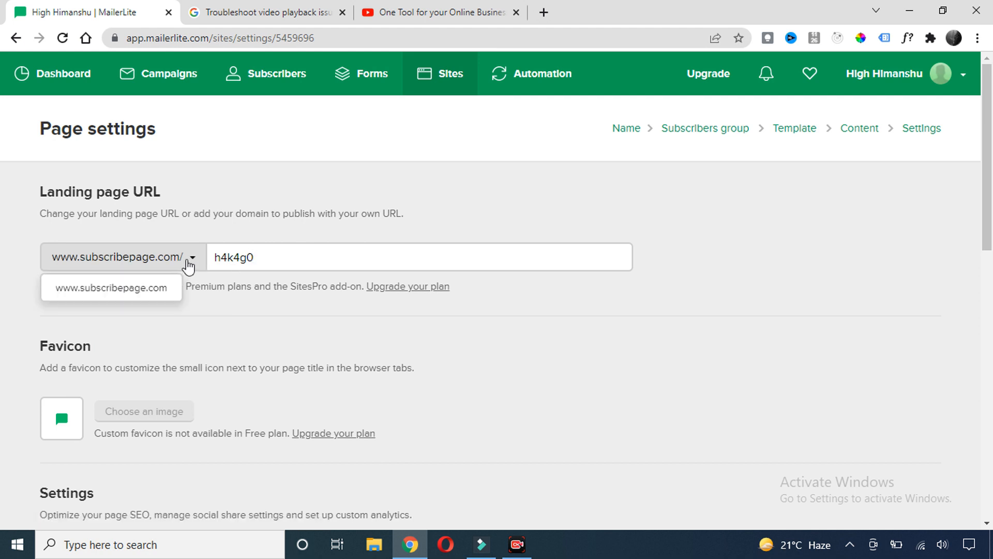
Replace the landing page URL slug h4k4g0 with wpcourse
click(250, 257)
drag(278, 257, 185, 257)
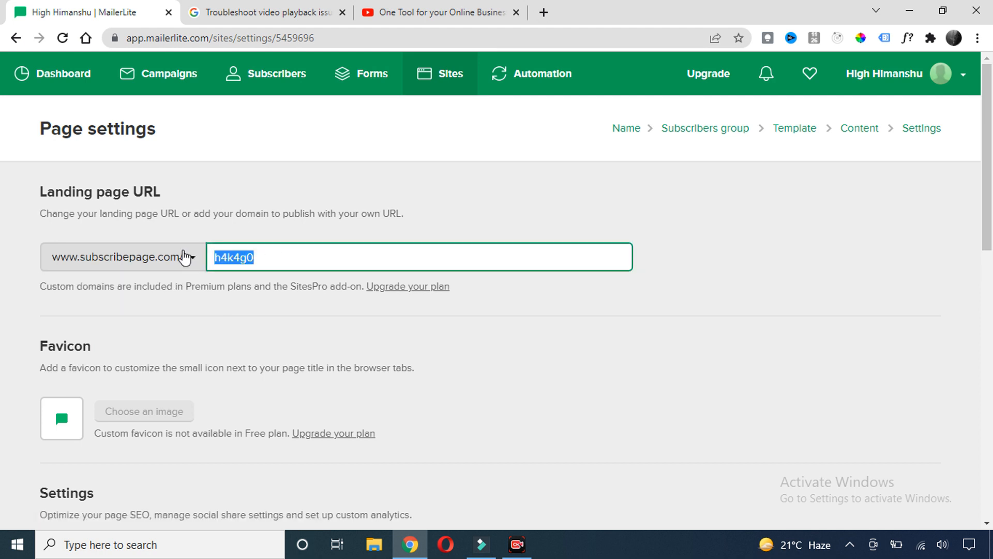
text(wpcourse)
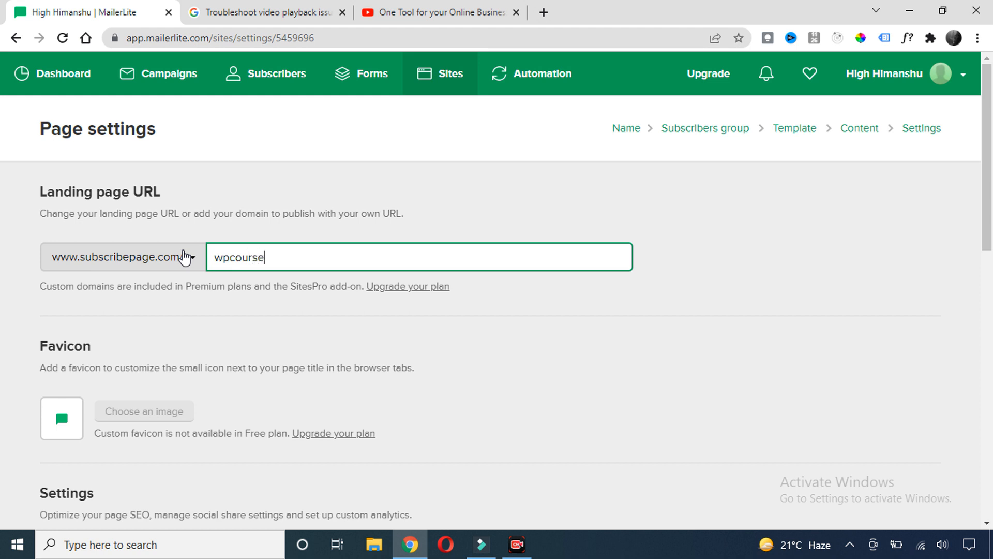
drag(213, 256, 270, 254)
click(298, 240)
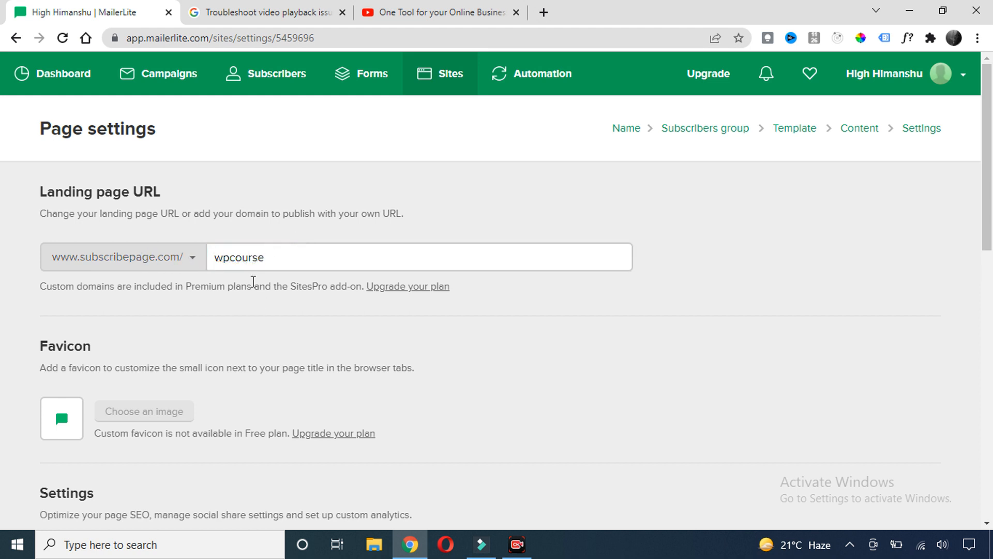
click(193, 259)
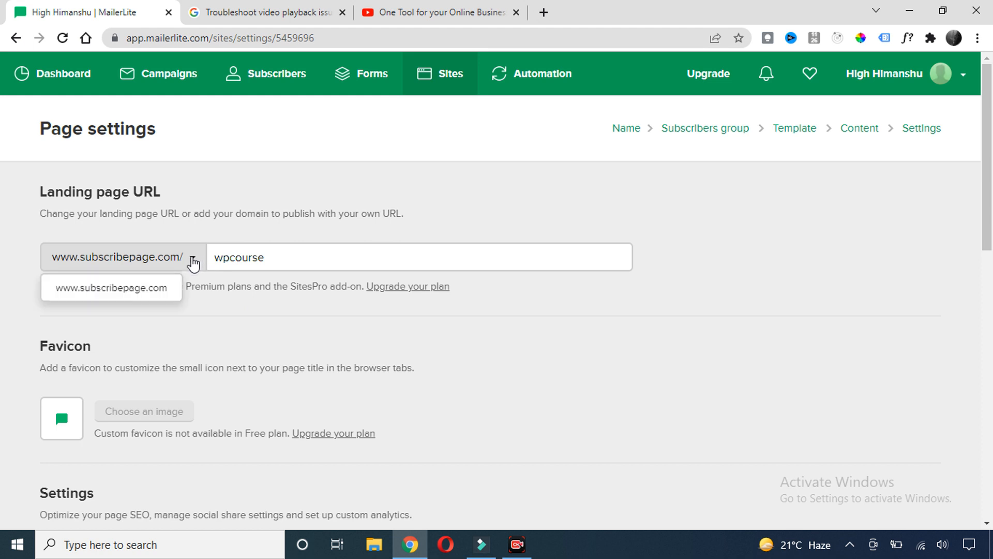
click(290, 235)
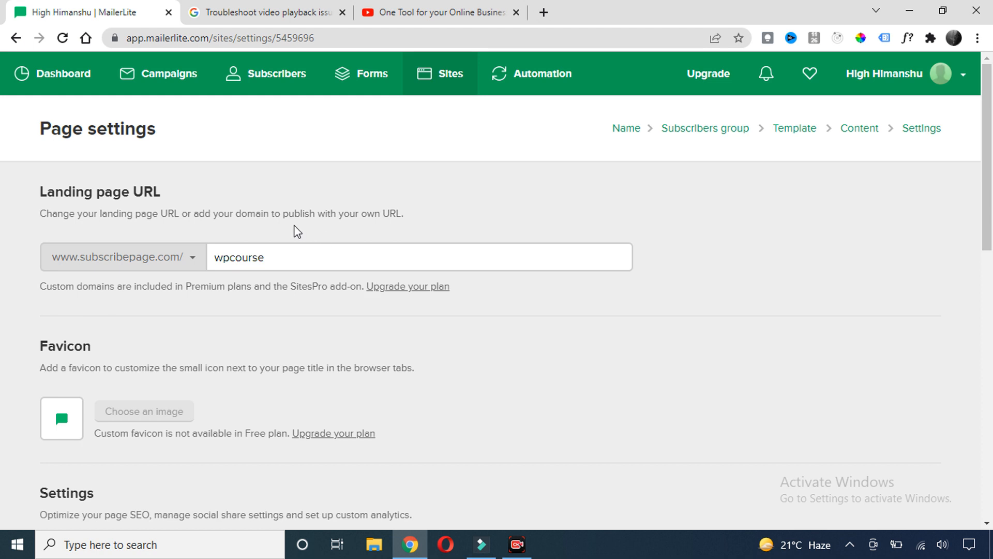
drag(285, 259, 60, 260)
click(225, 242)
Review the page's SEO and Social share settings without changes
scroll(226, 242, down, 3)
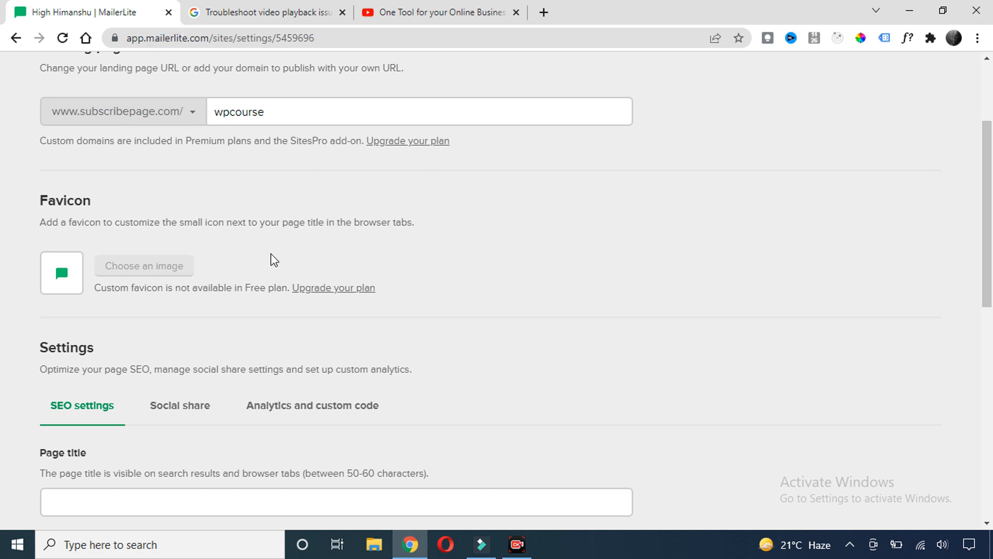
scroll(232, 238, down, 3)
scroll(228, 238, down, 3)
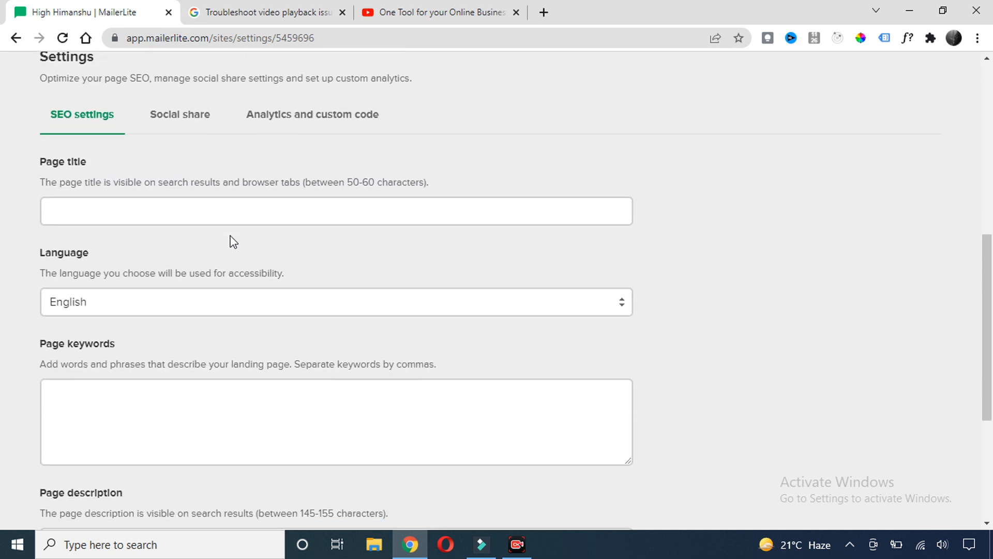
scroll(192, 250, up, 1)
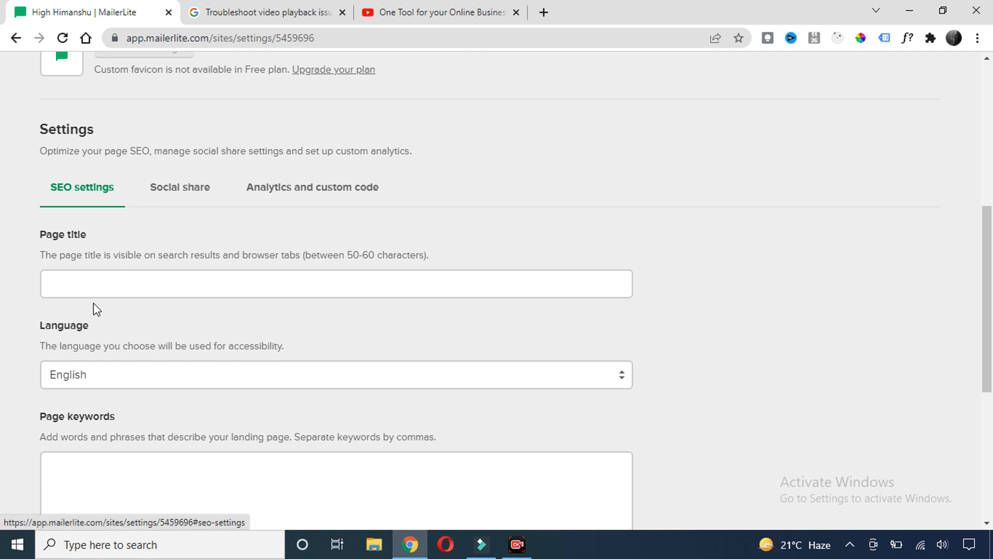
scroll(83, 290, down, 4)
scroll(103, 279, up, 4)
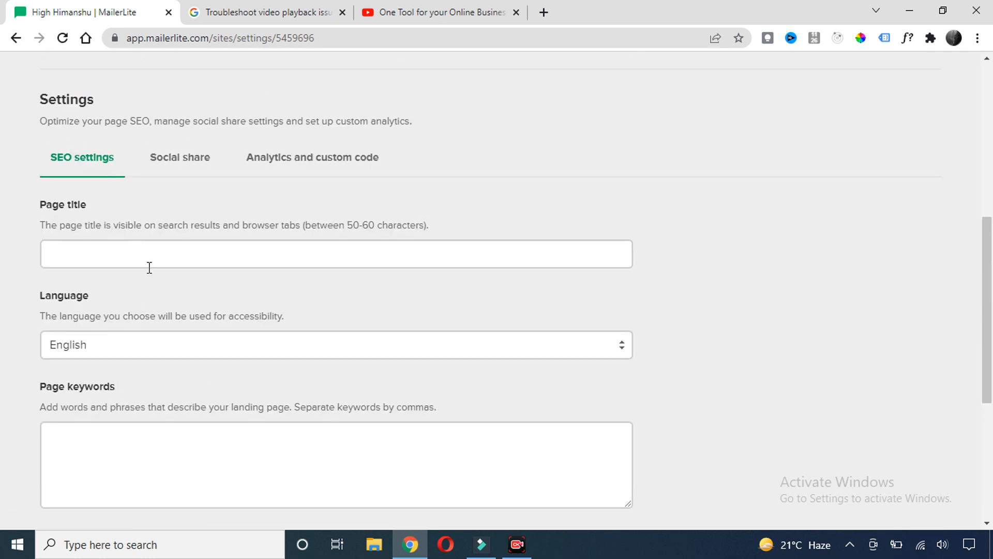
scroll(170, 292, down, 5)
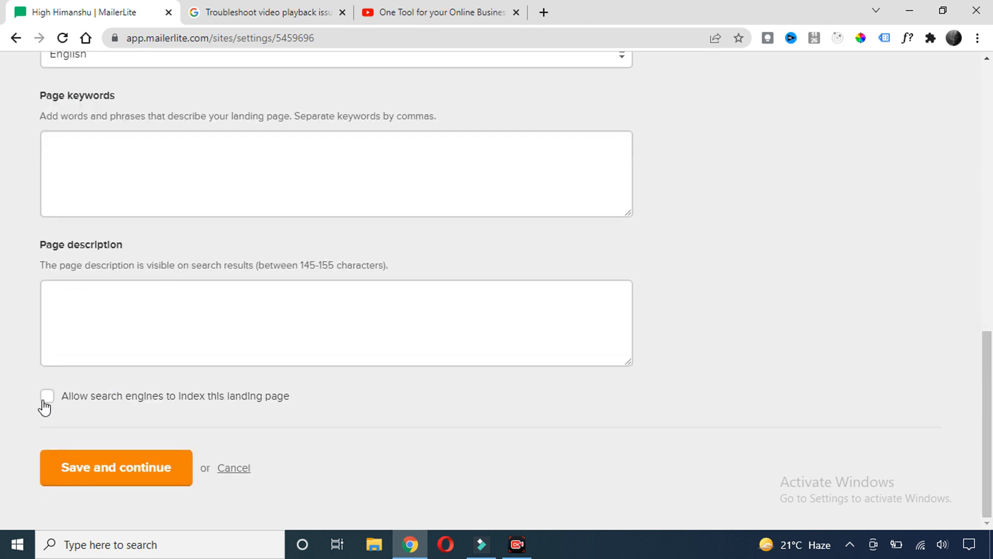
scroll(116, 292, up, 5)
click(180, 161)
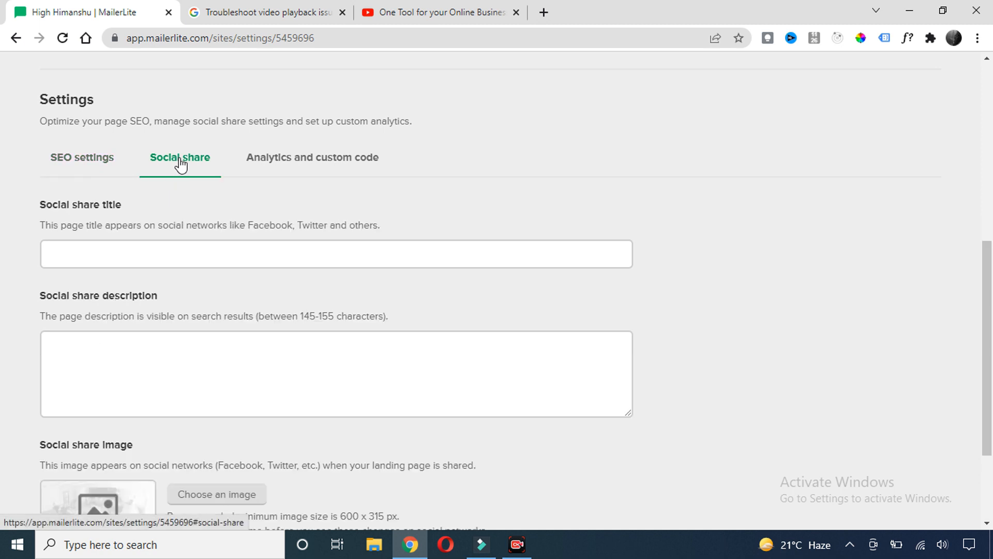
click(96, 254)
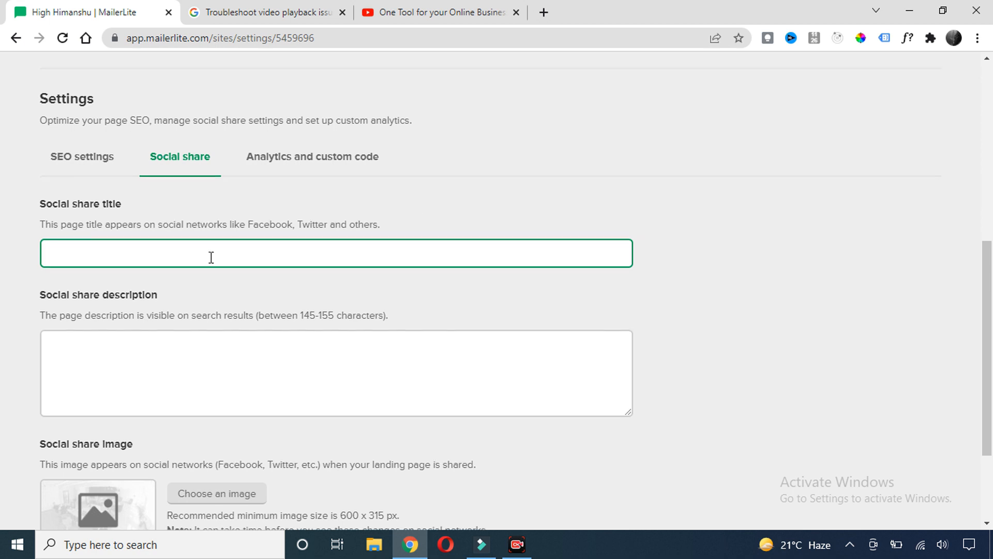
scroll(209, 263, down, 3)
scroll(235, 266, up, 6)
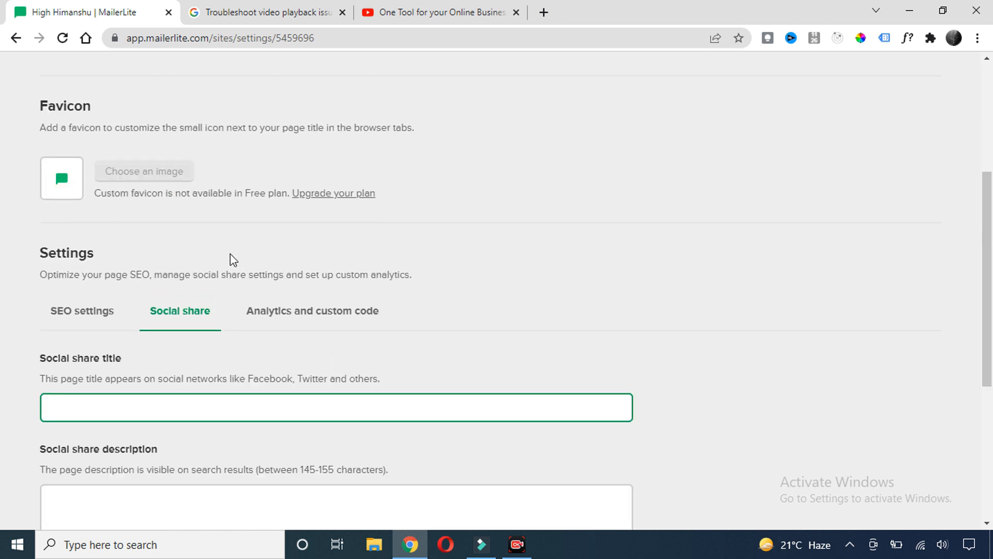
scroll(228, 261, down, 3)
Check the Analytics settings, then save and continue to publish at wp-course
click(313, 176)
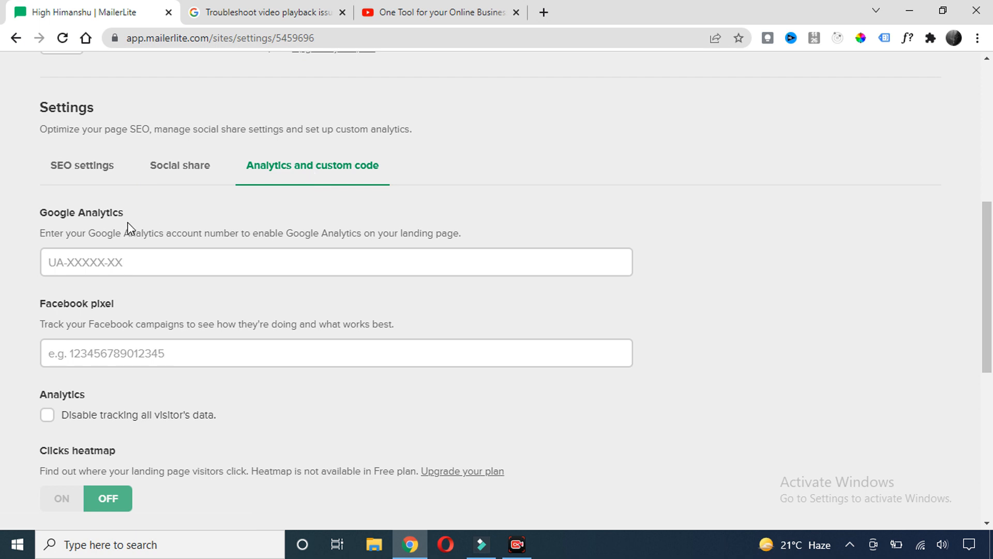
scroll(223, 280, down, 4)
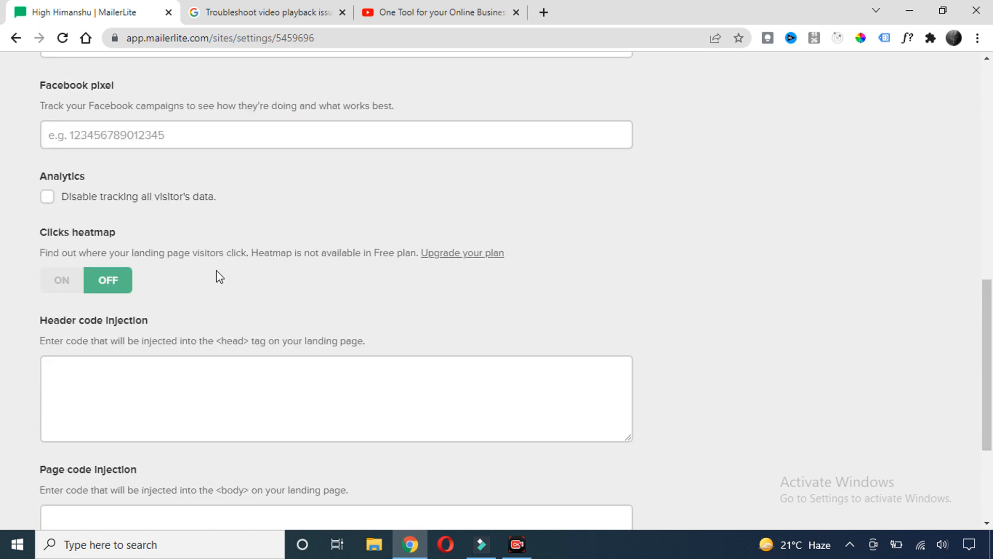
scroll(255, 317, down, 4)
scroll(257, 324, up, 8)
scroll(257, 324, down, 8)
click(125, 476)
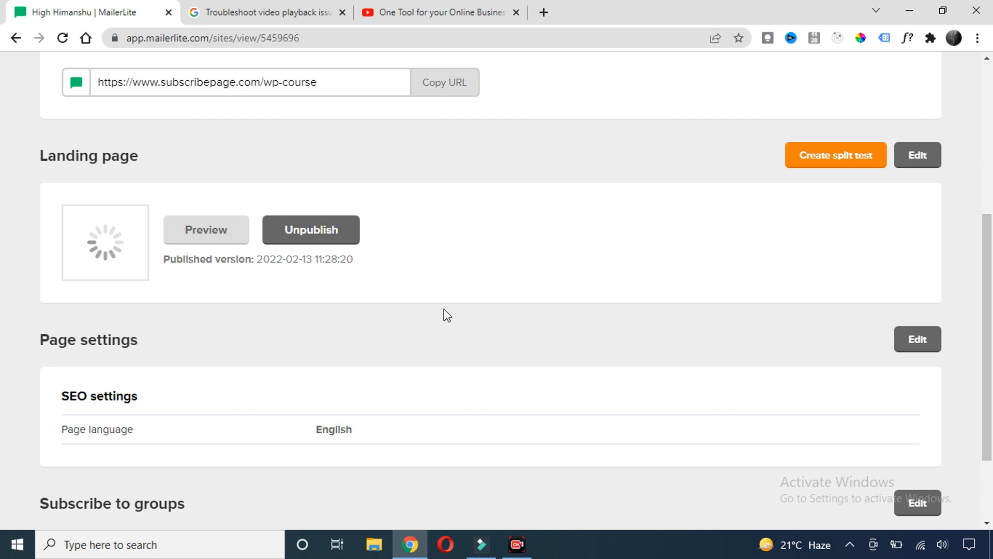
Copy the wp-course landing page URL and open a new incognito Chrome window
scroll(422, 302, up, 4)
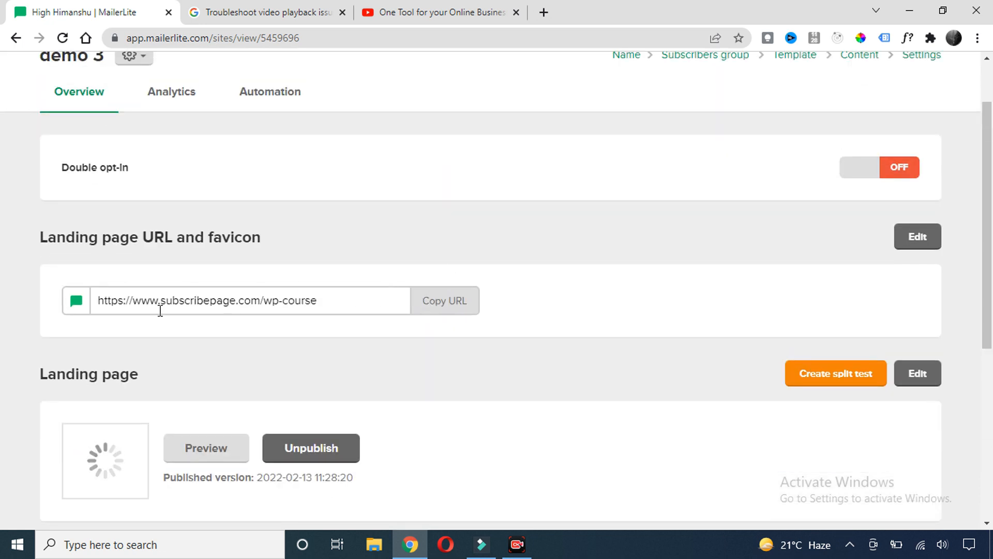
click(436, 308)
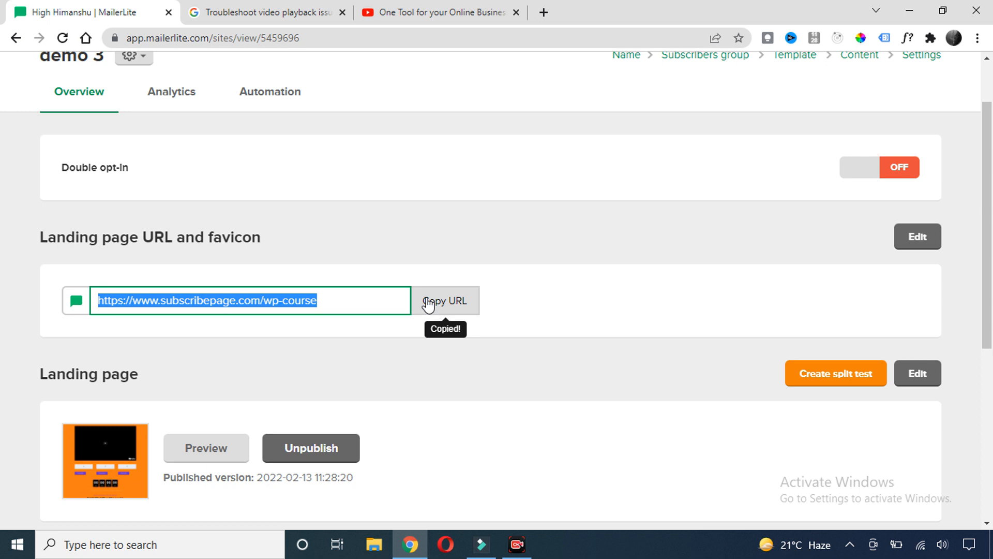
click(977, 39)
click(904, 98)
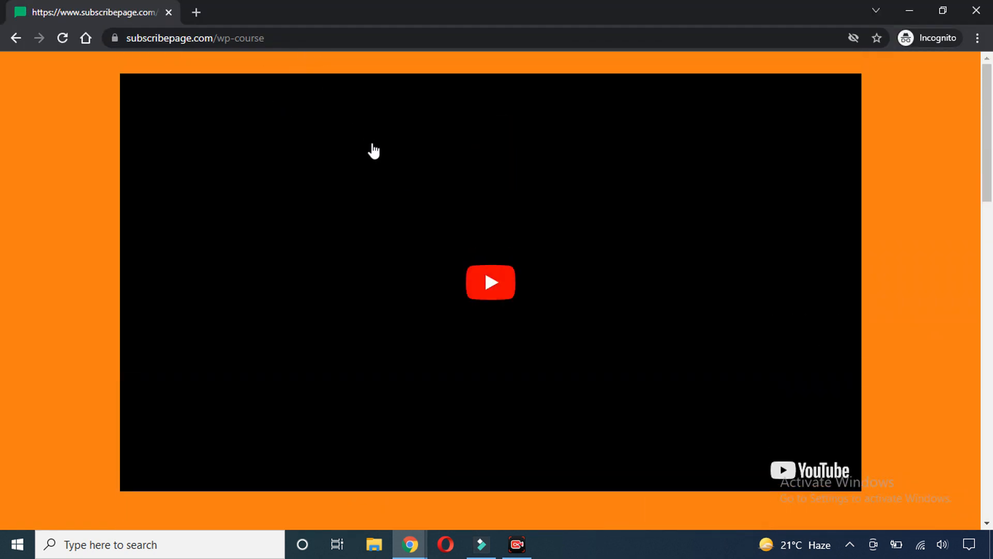
Scroll through the live wp-course page in the incognito window and try its email field
scroll(567, 176, down, 1)
scroll(567, 176, down, 5)
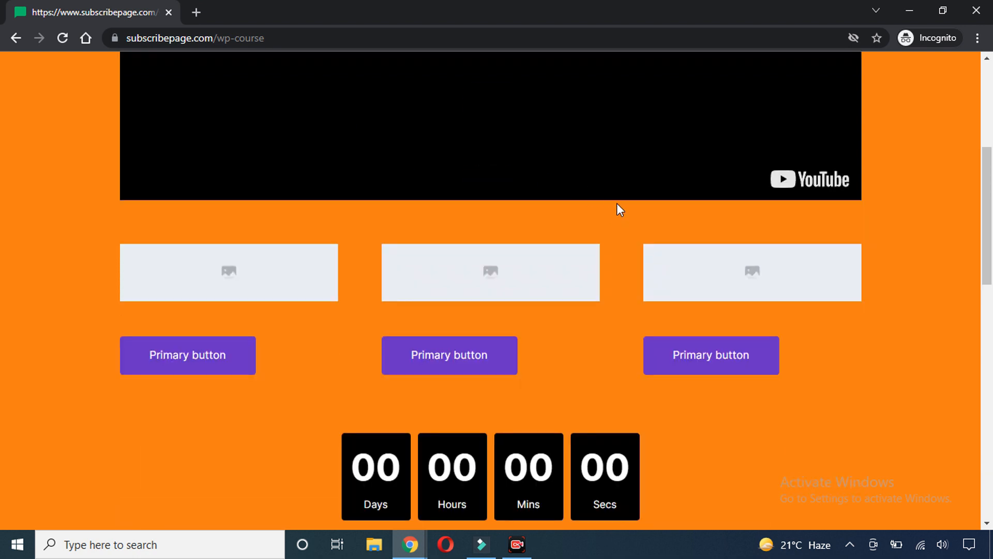
scroll(616, 204, down, 12)
click(376, 307)
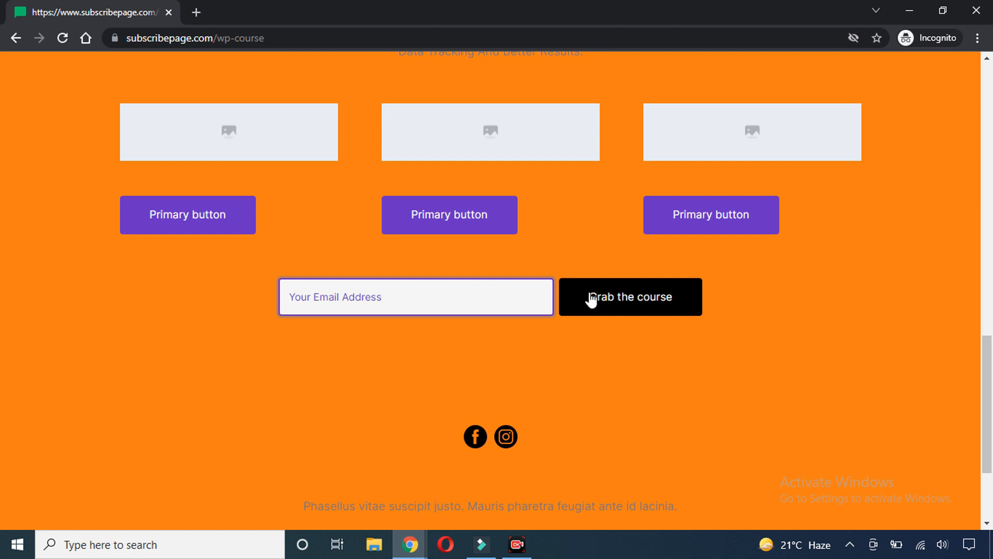
scroll(555, 272, up, 15)
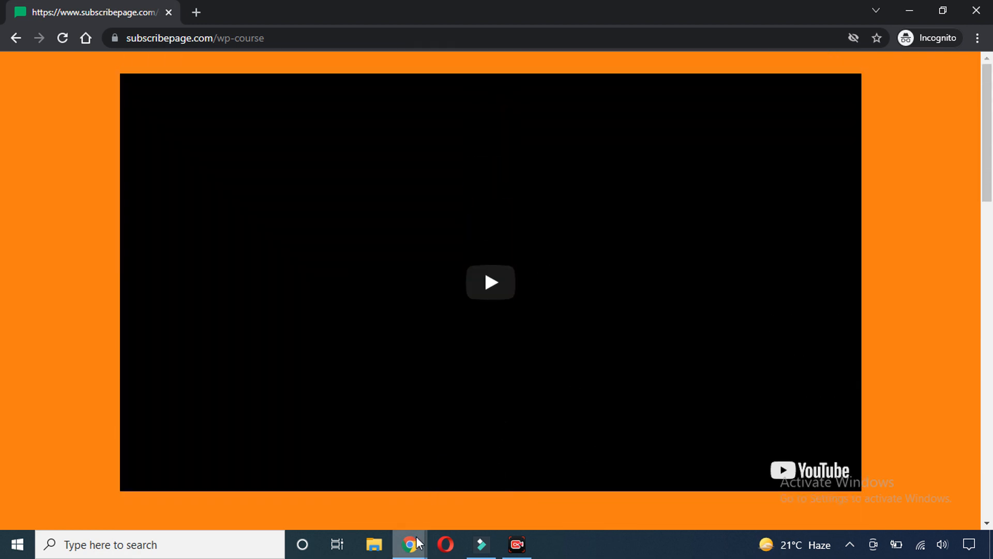
Switch back to the MailerLite window showing the demo 3 overview
mouse_move(418, 543)
click(333, 476)
click(430, 300)
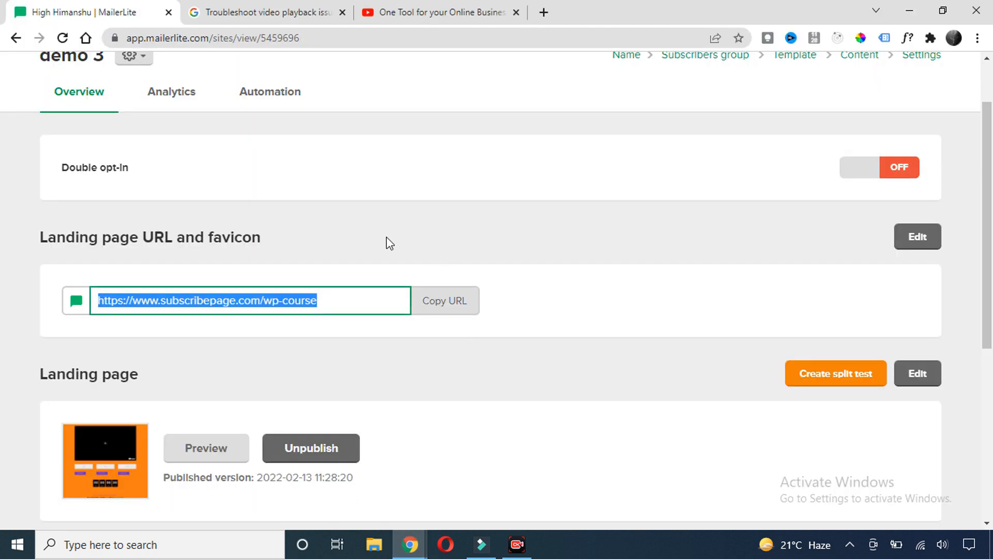
click(515, 233)
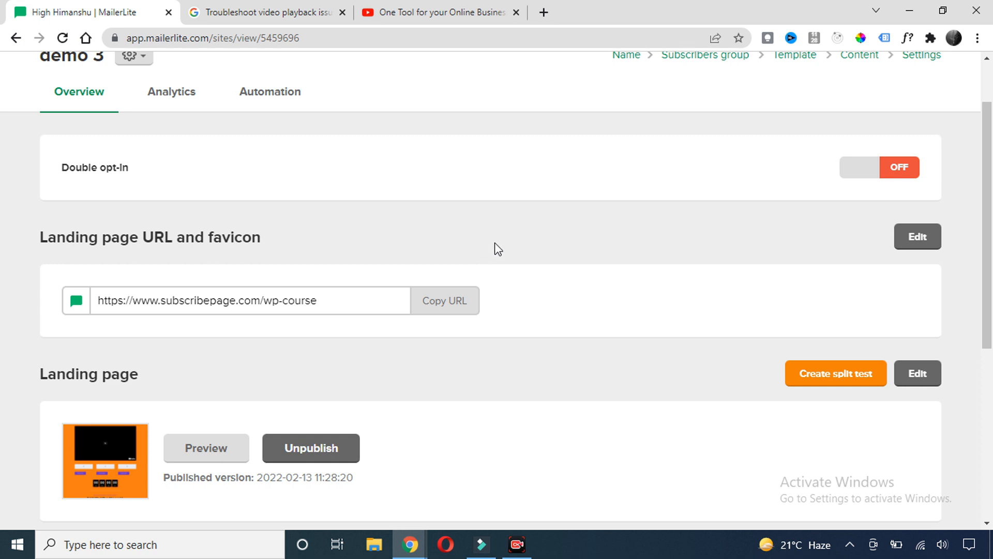
scroll(502, 239, up, 2)
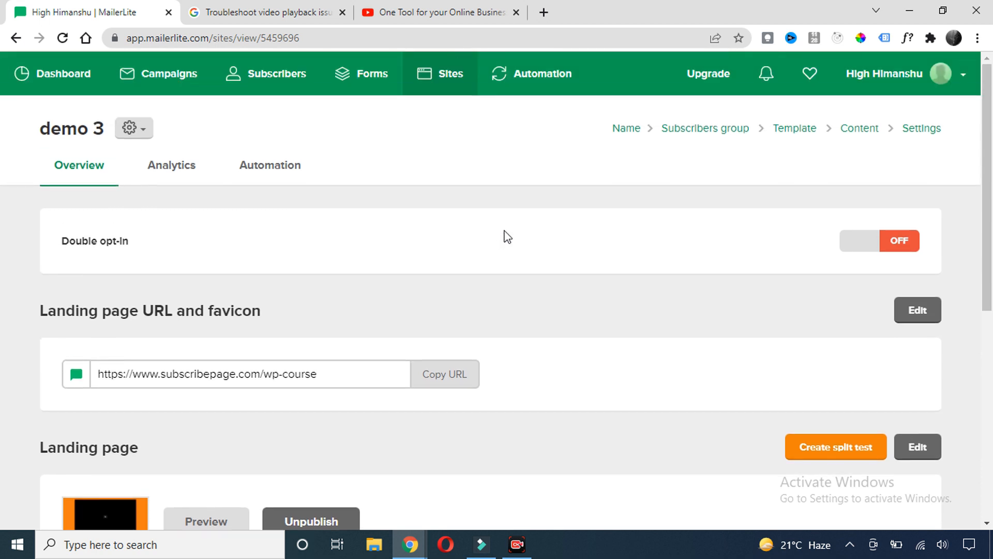
scroll(541, 262, down, 5)
scroll(544, 259, up, 5)
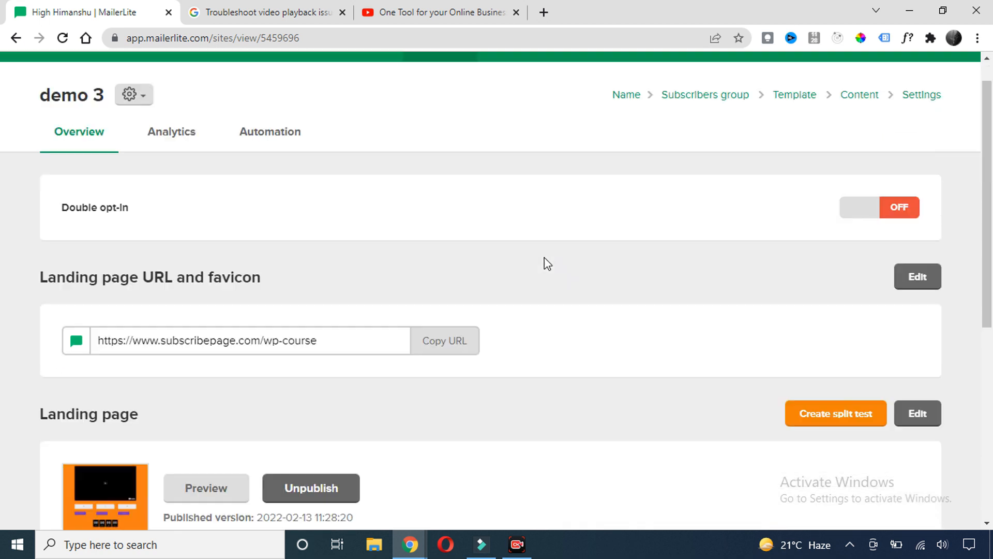
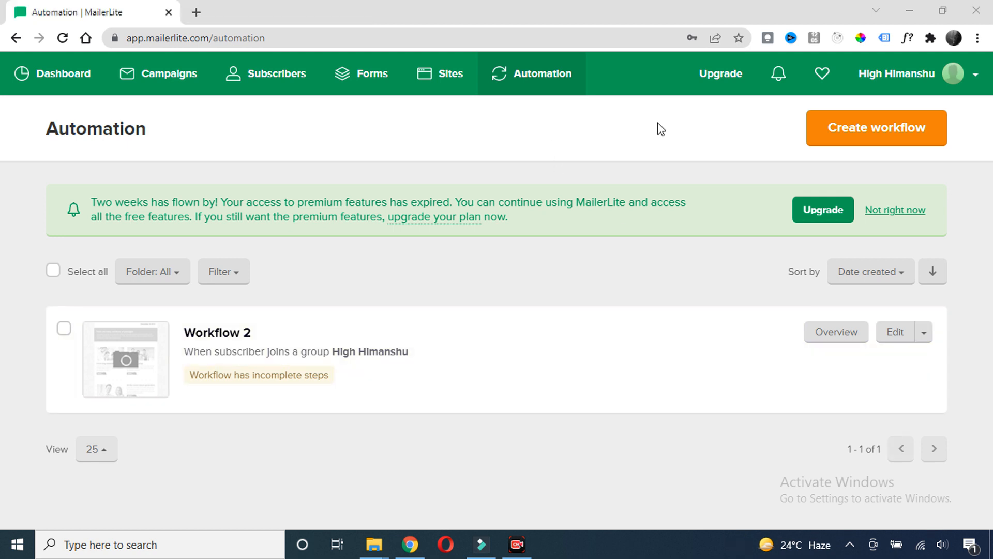
Create Workflow 2 with a 'When subscriber joins a group' trigger for the chosen group, and save it
click(872, 127)
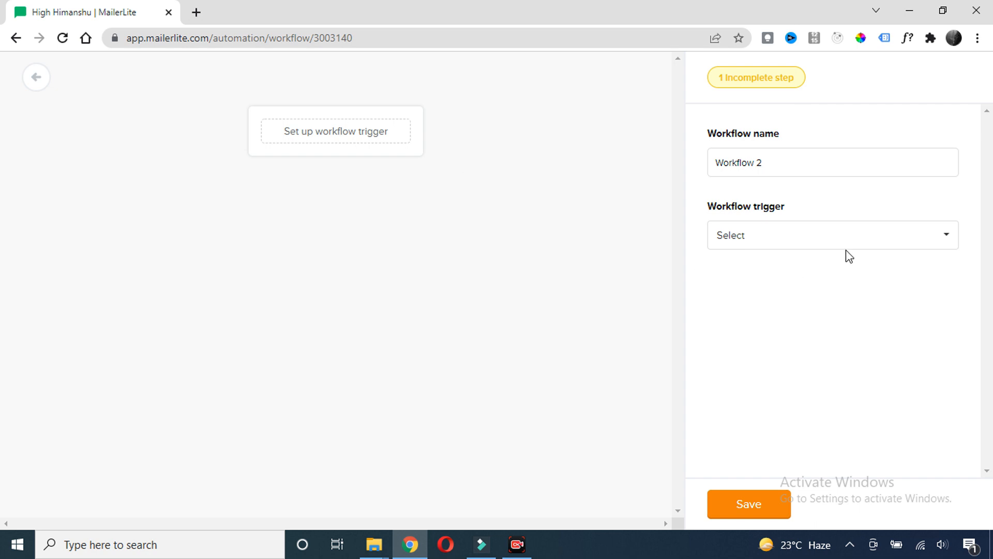
click(939, 246)
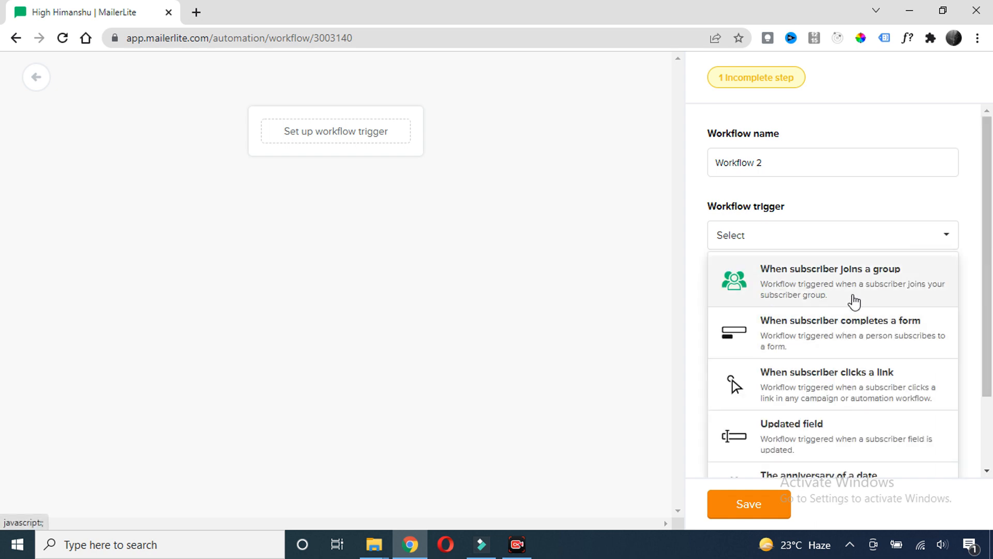
scroll(852, 301, down, 1)
scroll(858, 316, up, 1)
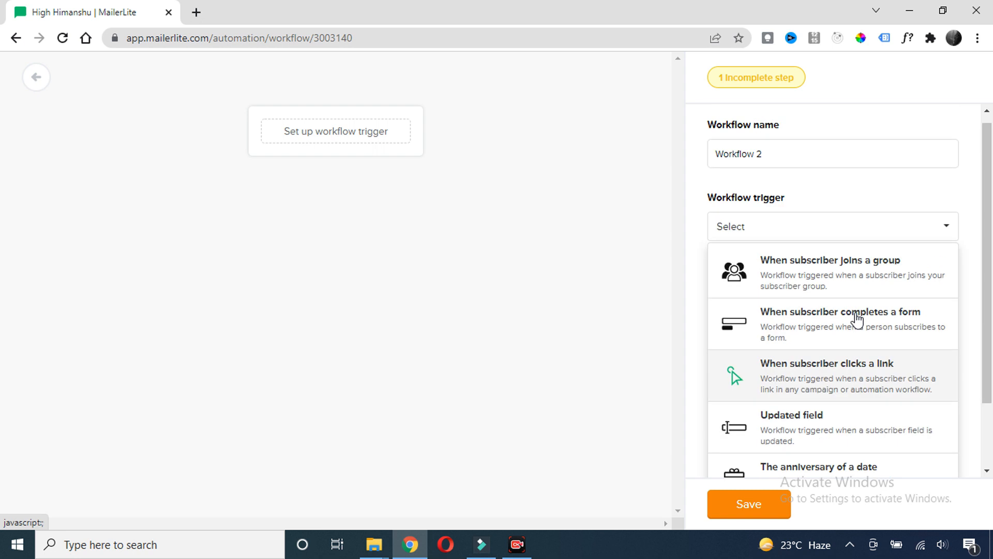
click(865, 283)
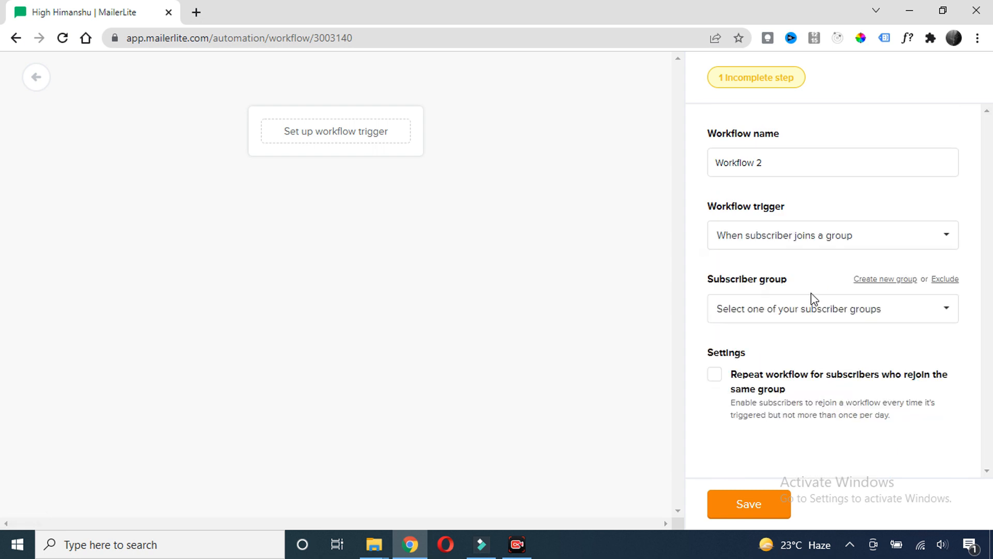
click(924, 313)
click(754, 437)
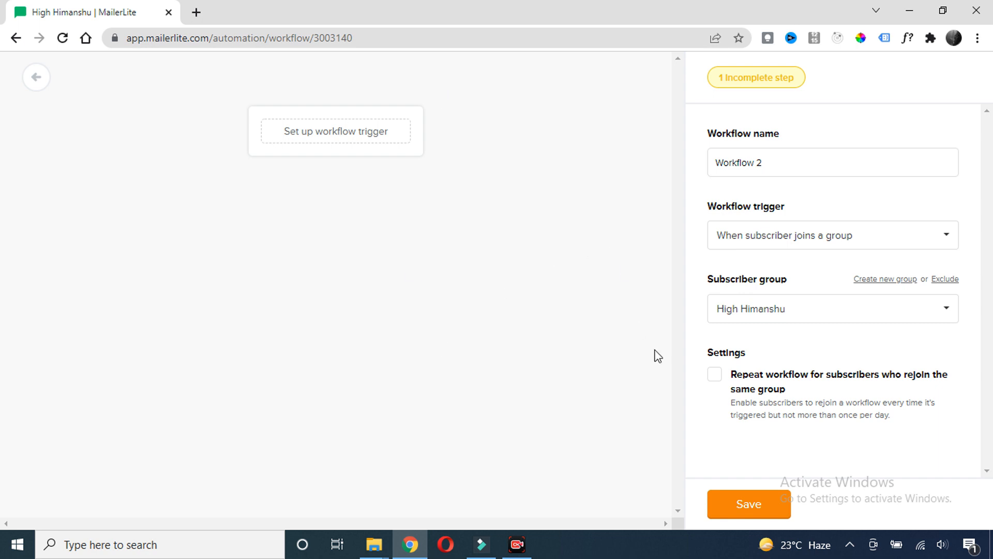
click(743, 509)
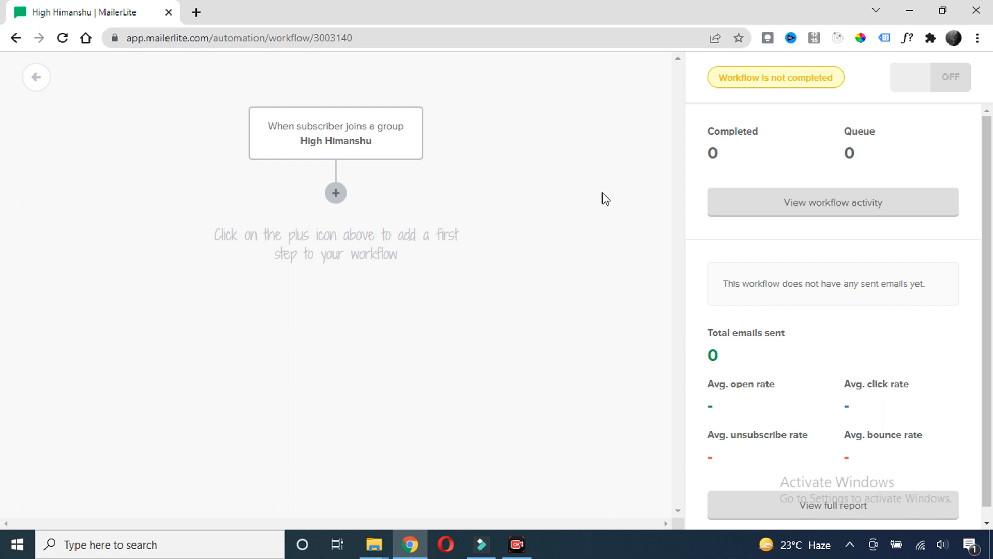
Add an email step after the trigger and name it 'Ebook email'
click(337, 194)
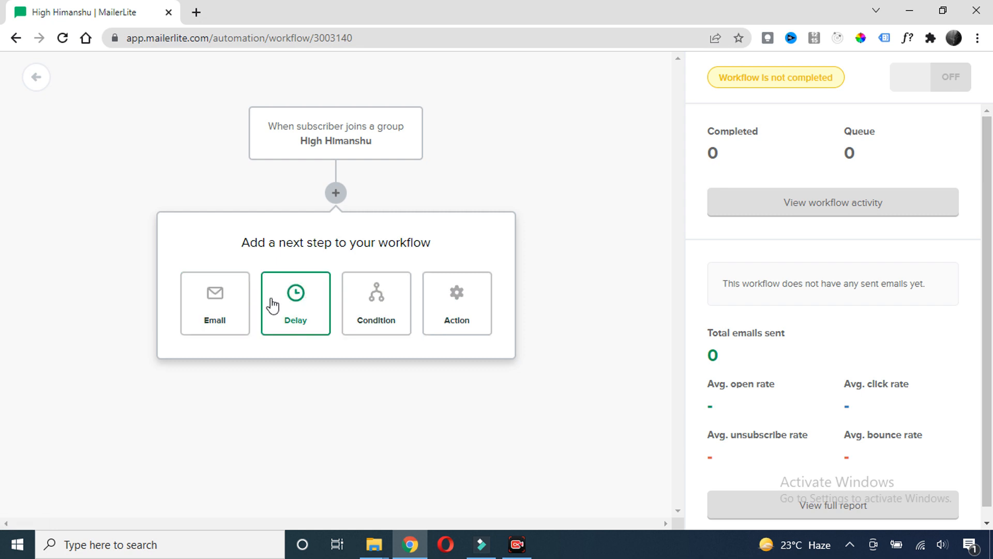
click(210, 317)
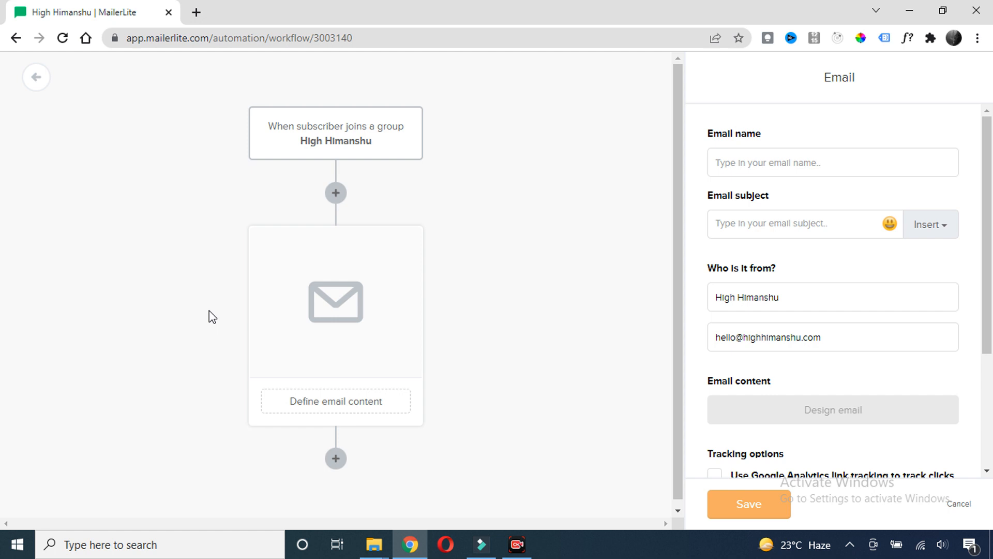
click(736, 165)
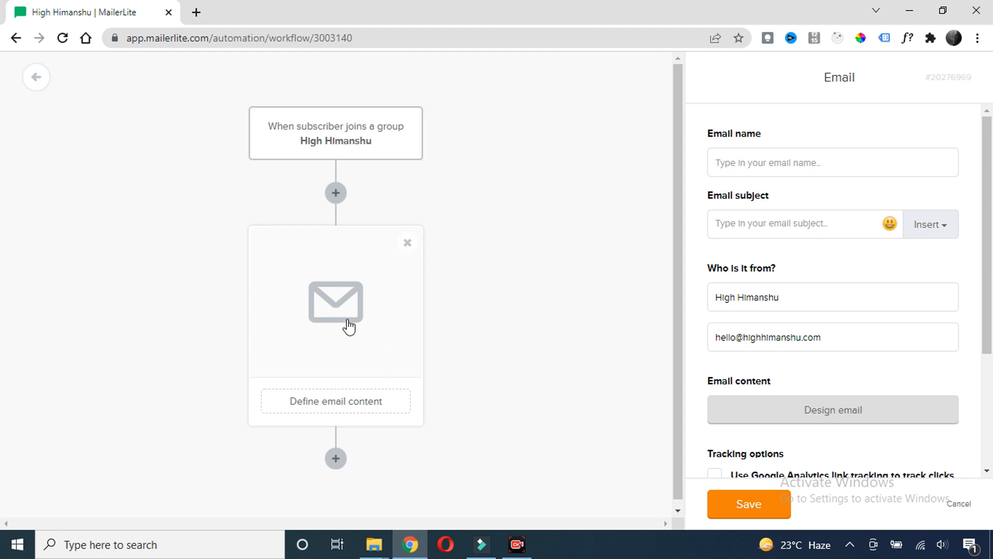
click(735, 165)
text(Co)
key(BackSpace)
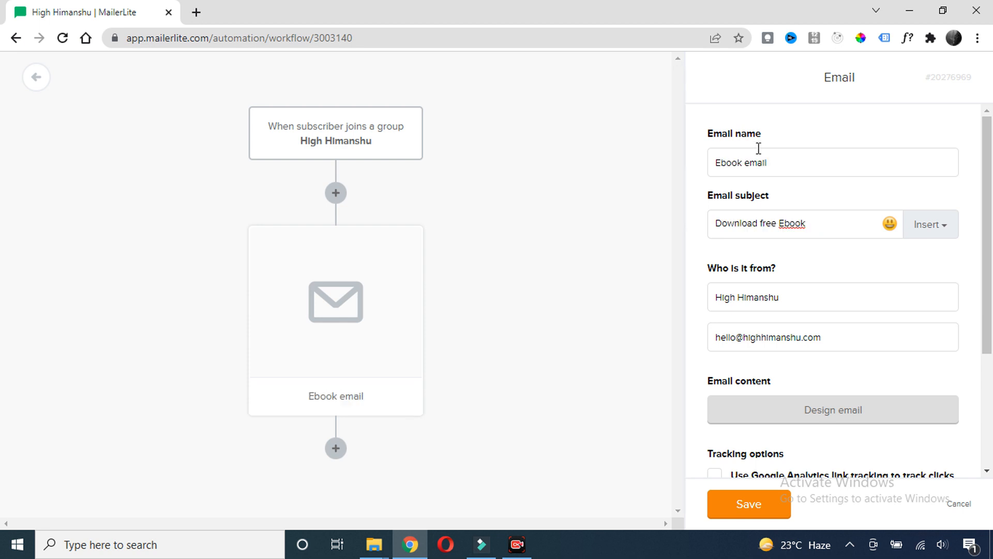
triple_click(756, 134)
drag(785, 164, 694, 171)
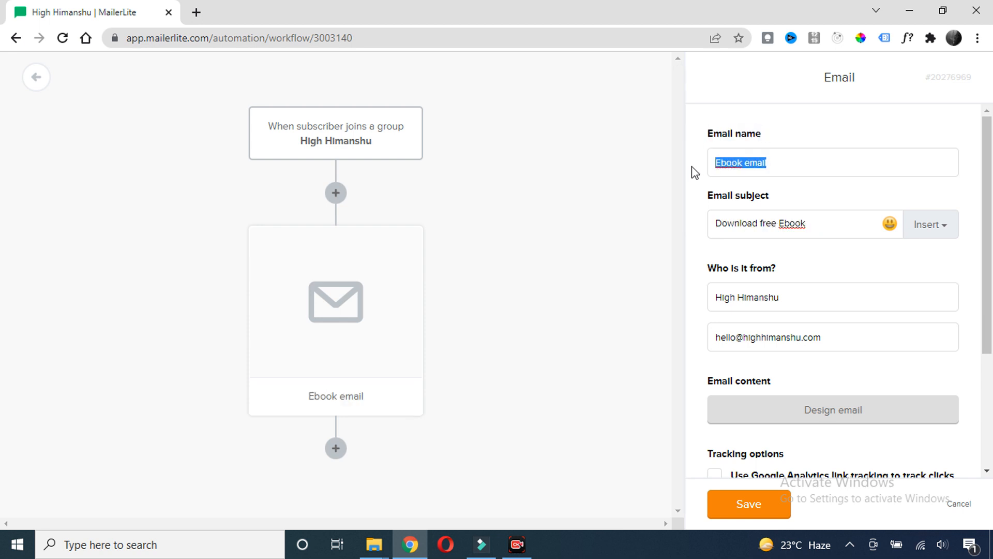
click(774, 163)
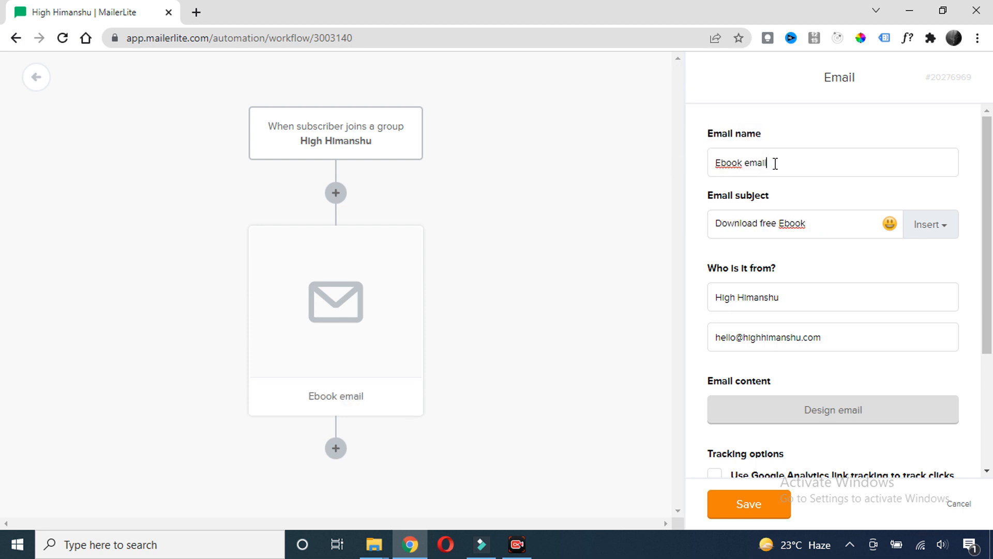
Give the Ebook email the subject 'Download free Ebook' and start designing its content
drag(771, 199, 750, 214)
click(753, 221)
click(809, 223)
drag(808, 222, 700, 227)
scroll(760, 288, down, 1)
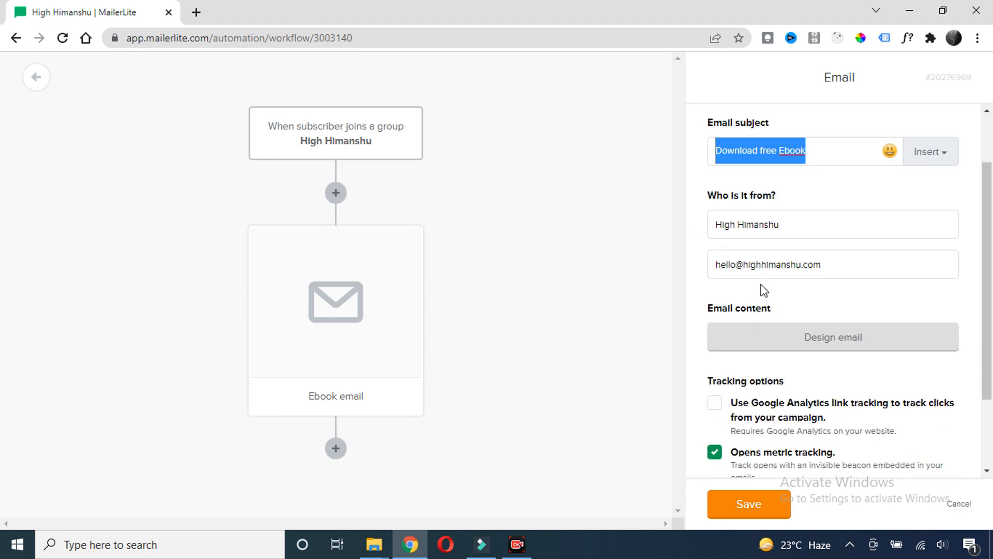
click(783, 224)
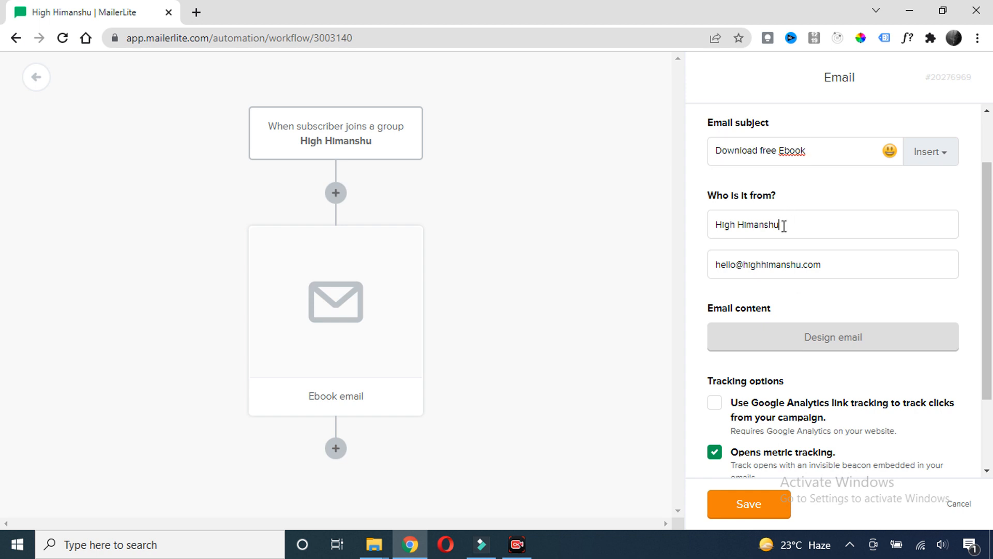
scroll(827, 274, down, 1)
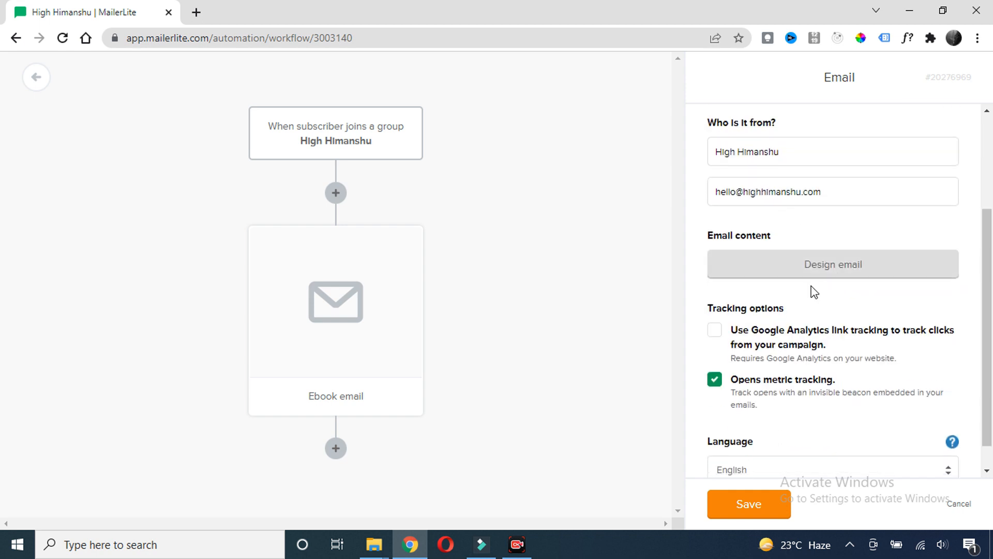
click(812, 274)
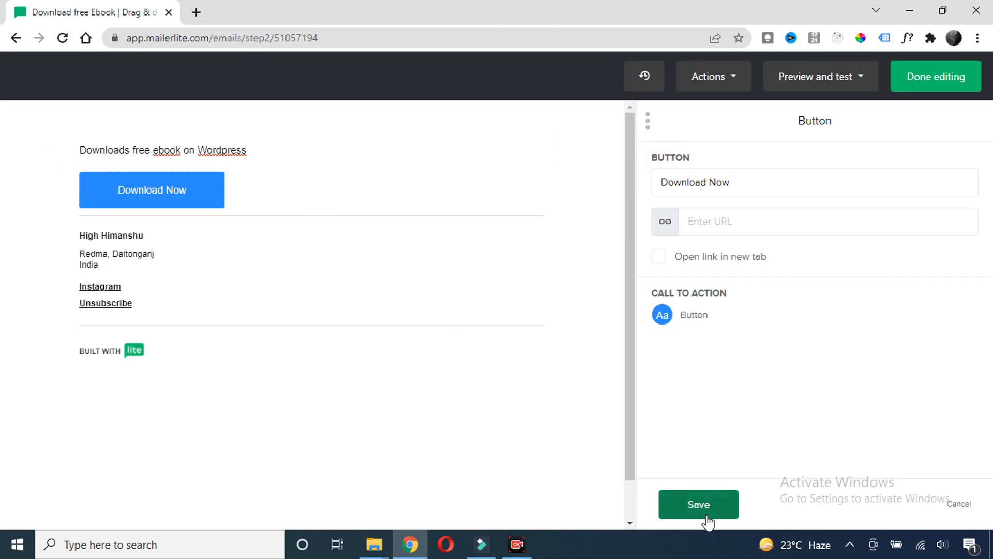
Save the Download Now button, set the email width to Full width, and finish the design
click(677, 500)
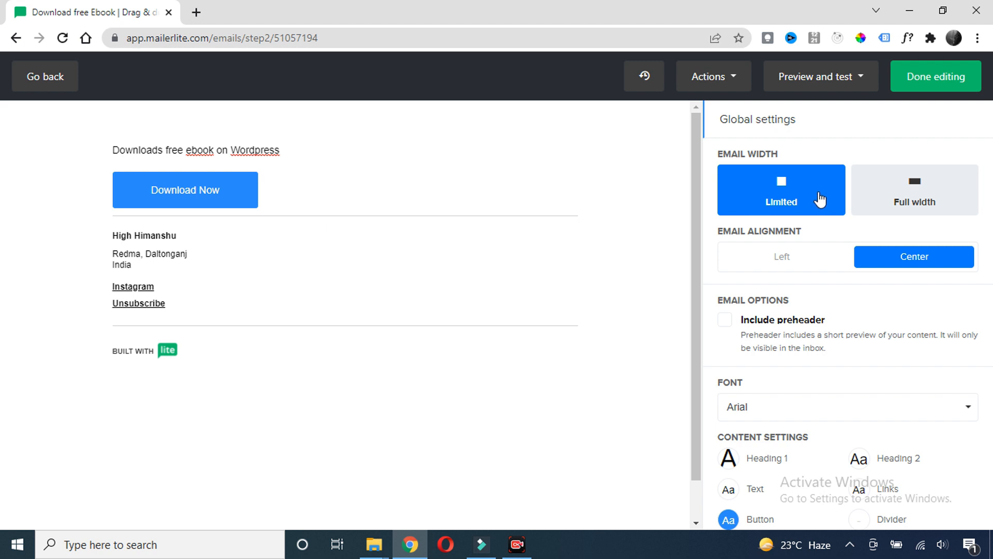
click(911, 200)
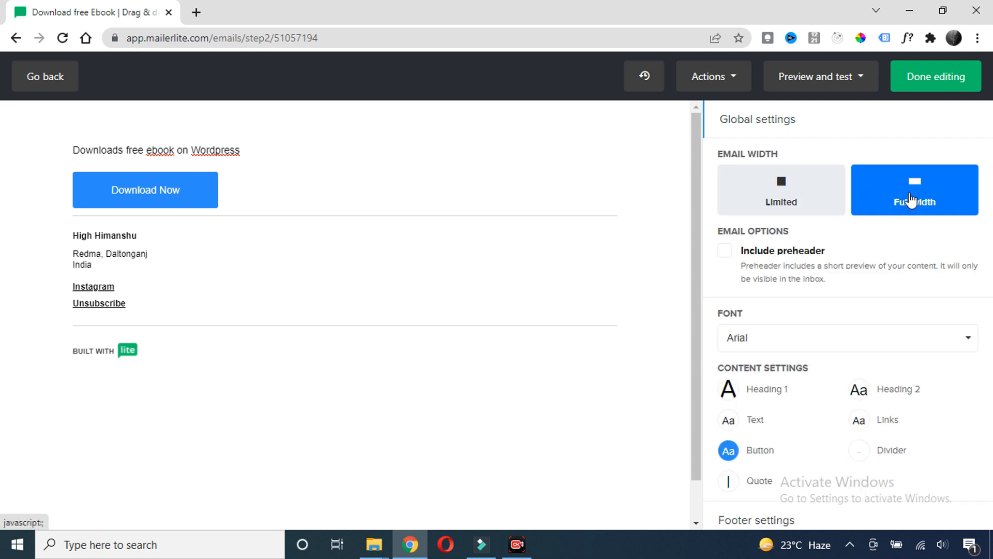
click(924, 87)
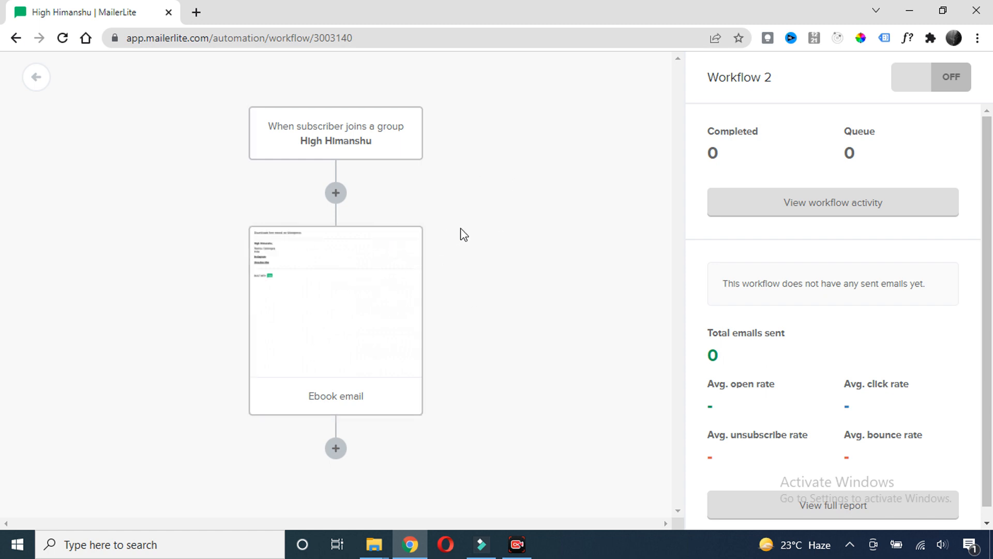
Add a delay step after the Ebook email that waits 1 day(s)
click(336, 449)
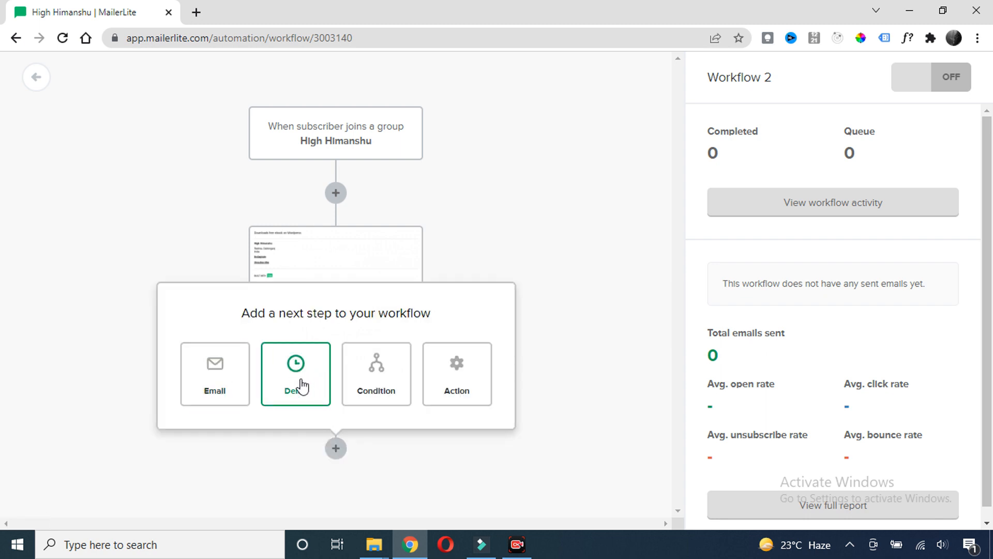
click(303, 386)
click(718, 157)
text(1)
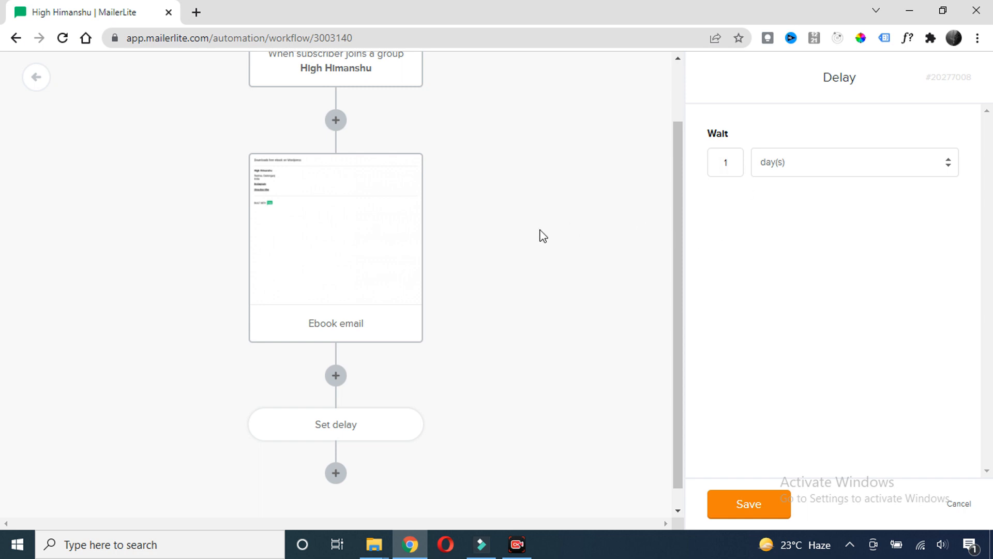
mouse_move(368, 243)
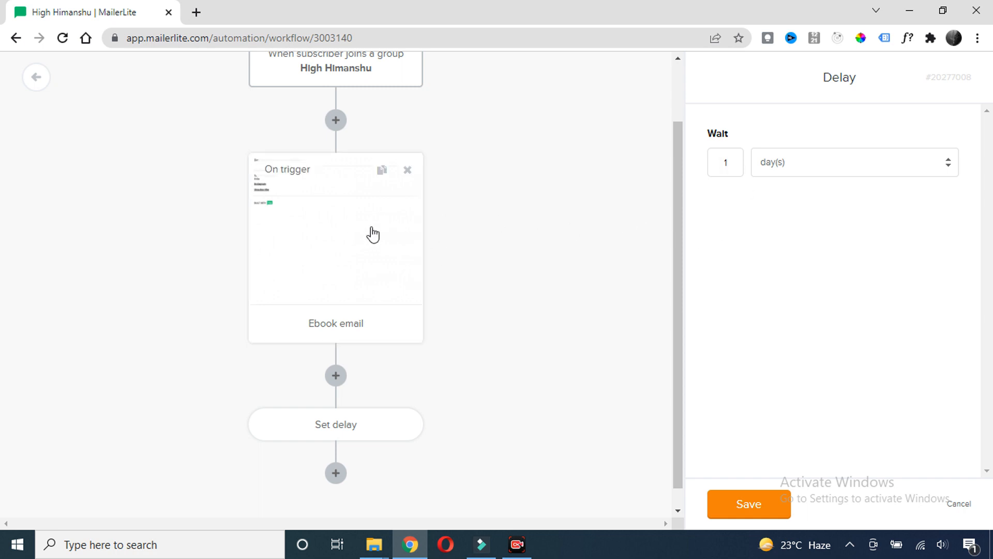
scroll(365, 377, down, 1)
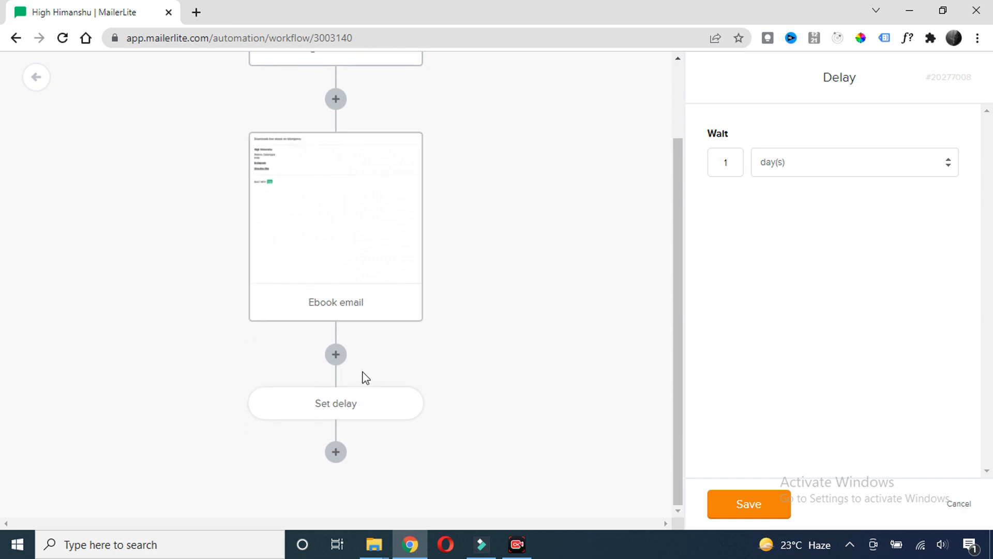
click(337, 452)
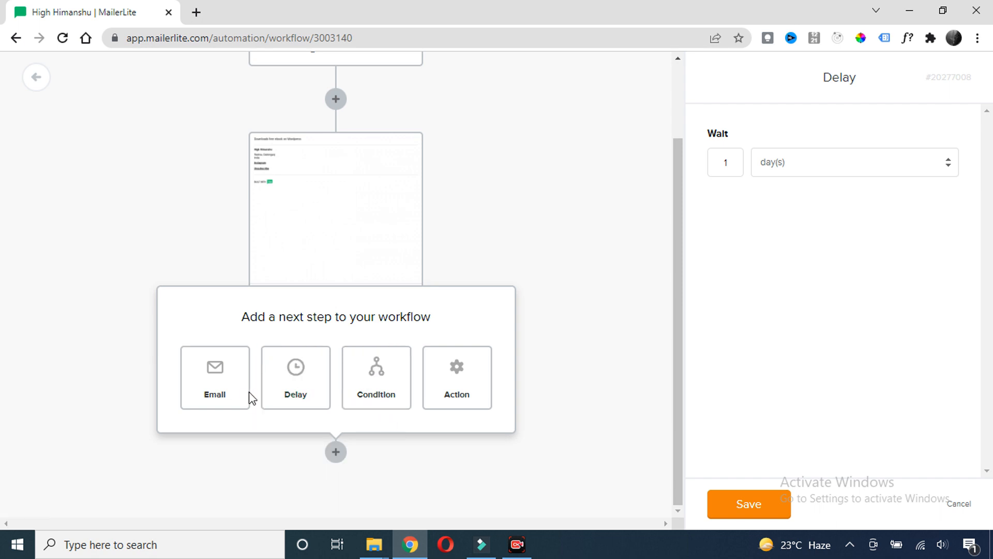
Add a condition step after the one-day delay
click(373, 388)
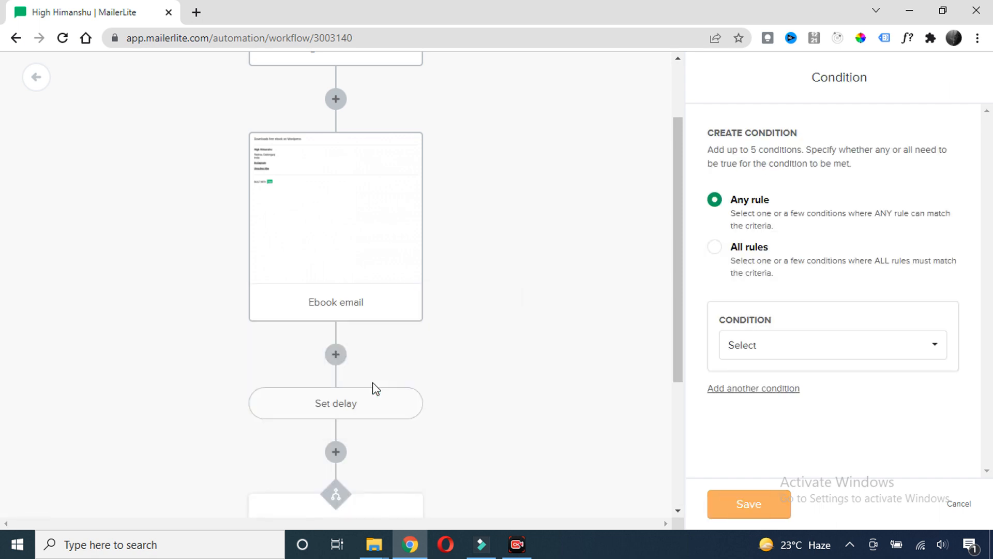
scroll(432, 324, down, 2)
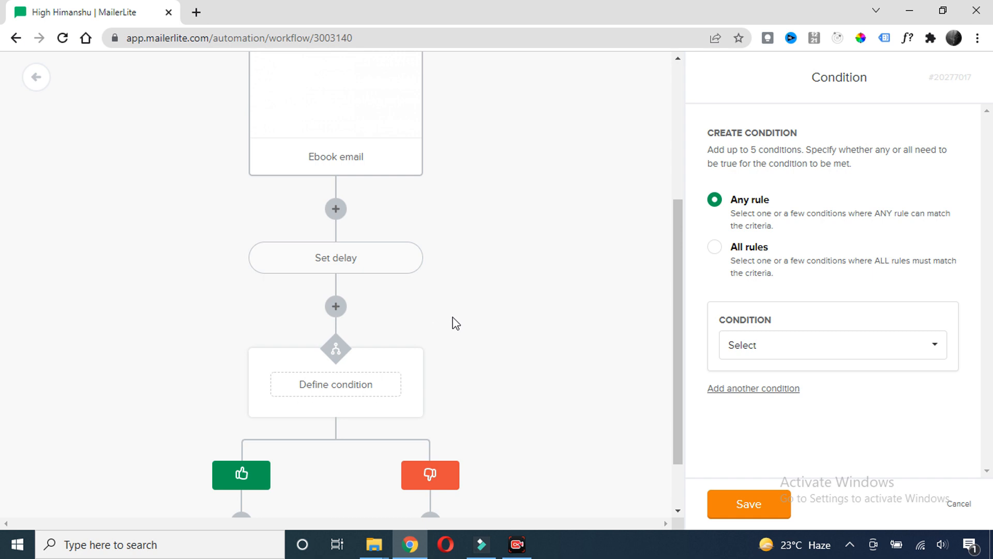
scroll(454, 310, down, 2)
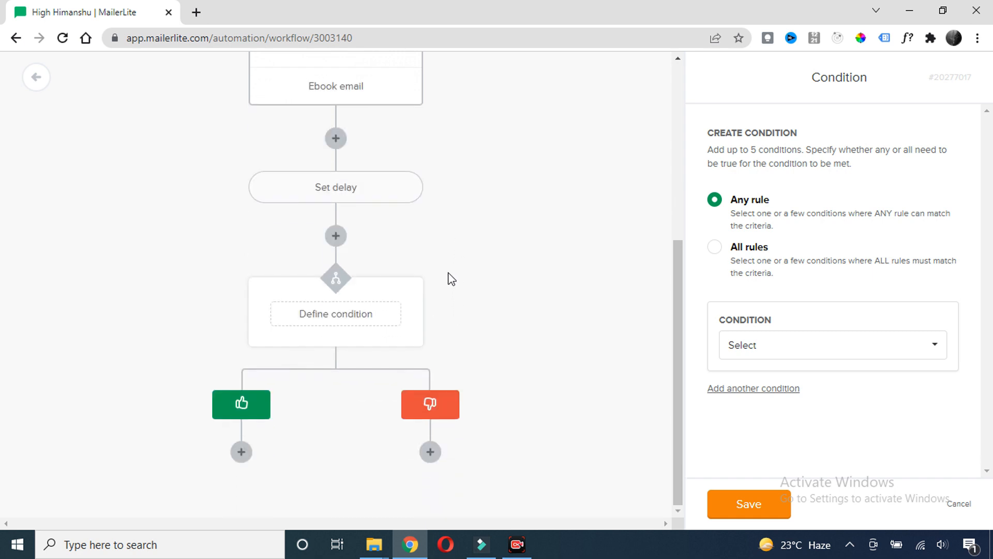
scroll(466, 271, up, 1)
scroll(465, 270, up, 1)
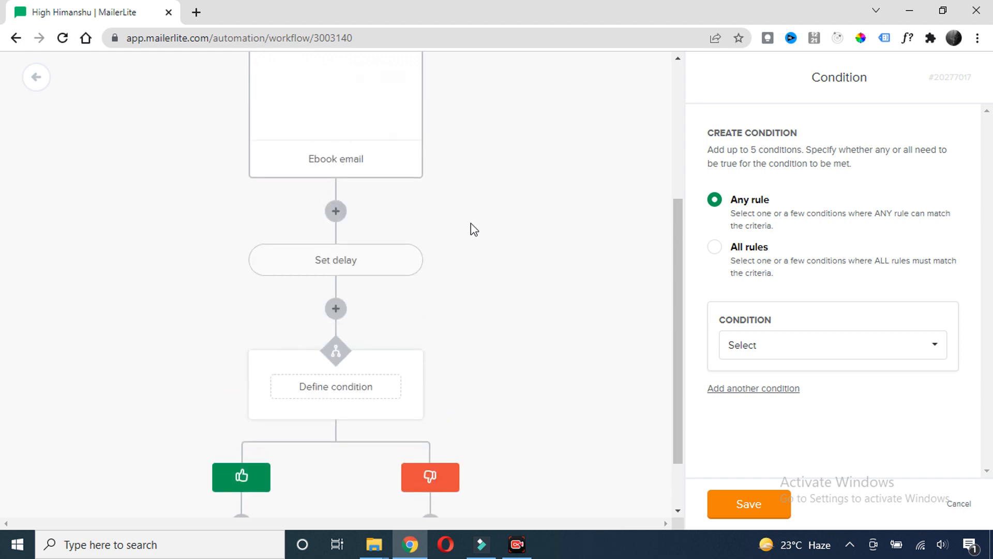
scroll(478, 242, down, 1)
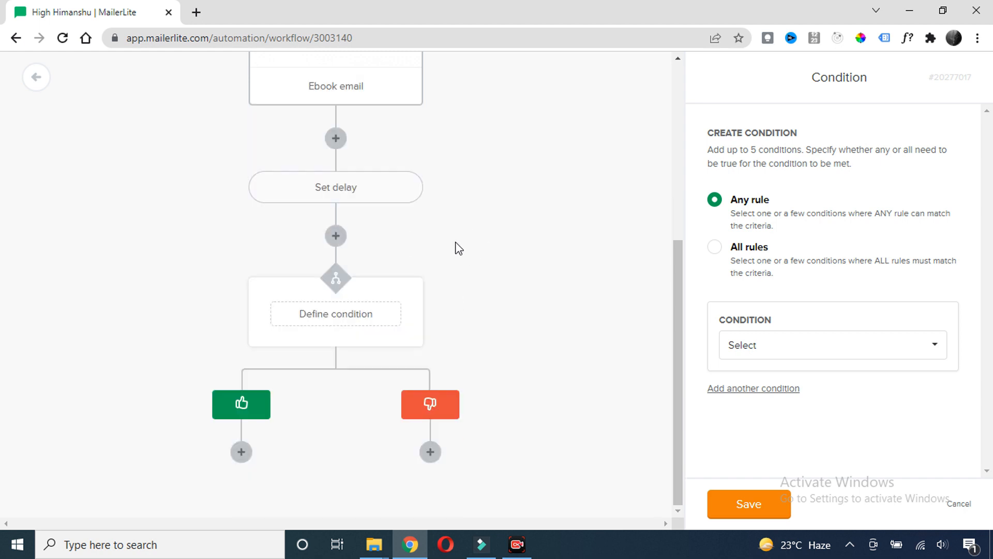
mouse_move(317, 309)
Set the condition to Workflow activity: Ebook email was opened
click(891, 346)
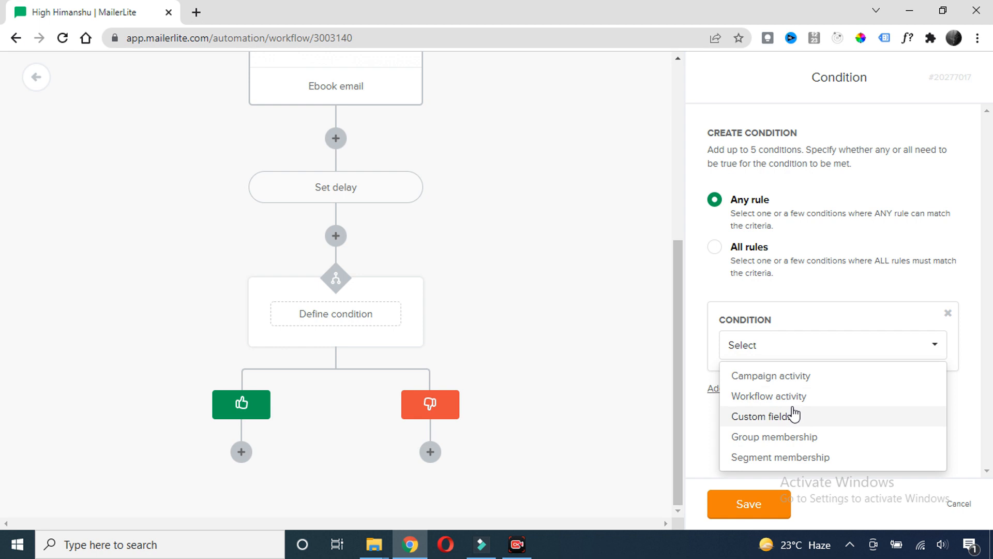
click(776, 402)
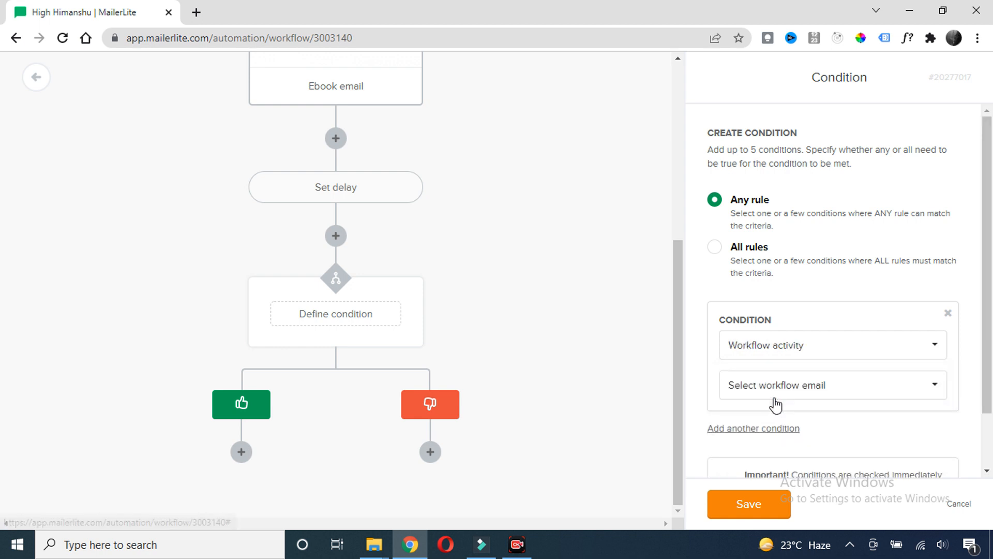
click(843, 396)
click(760, 418)
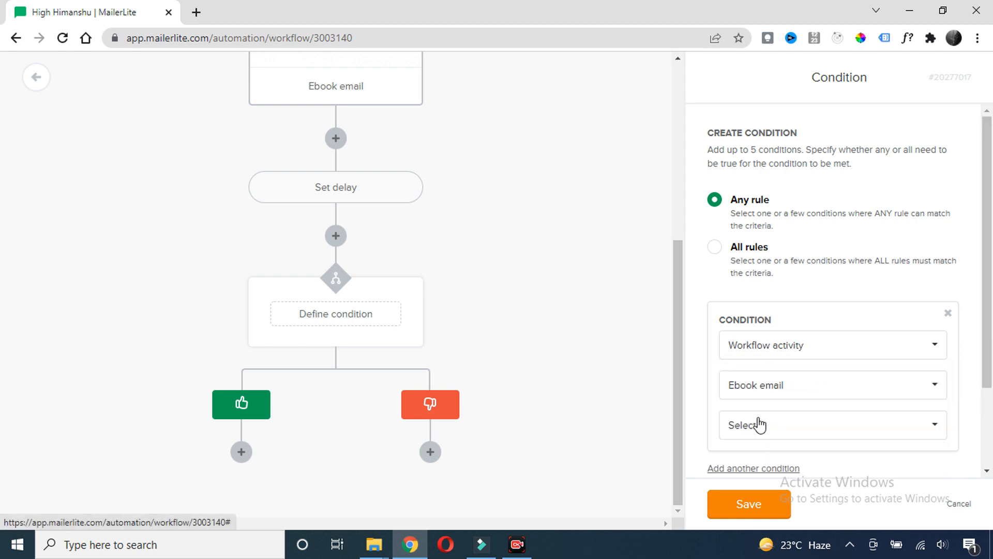
click(912, 434)
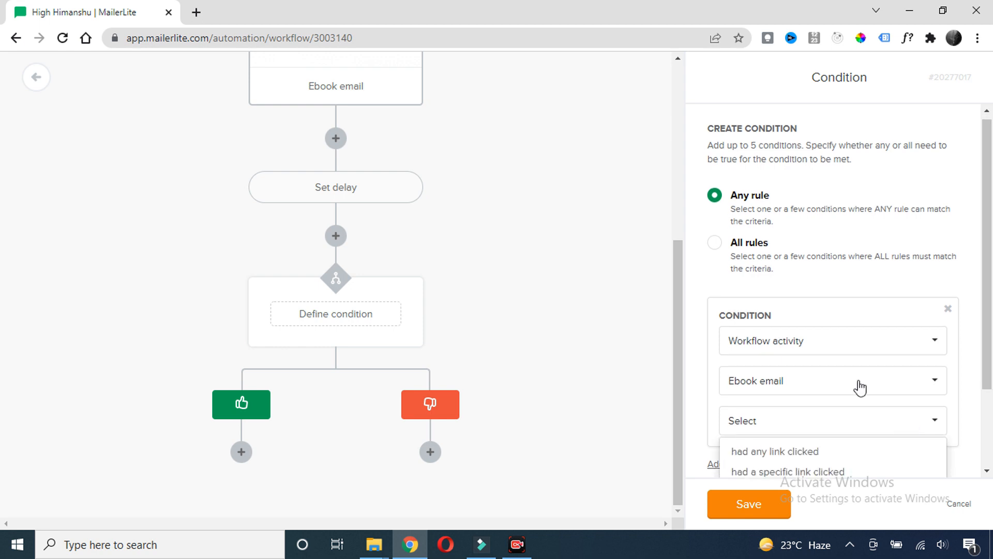
scroll(828, 383, down, 2)
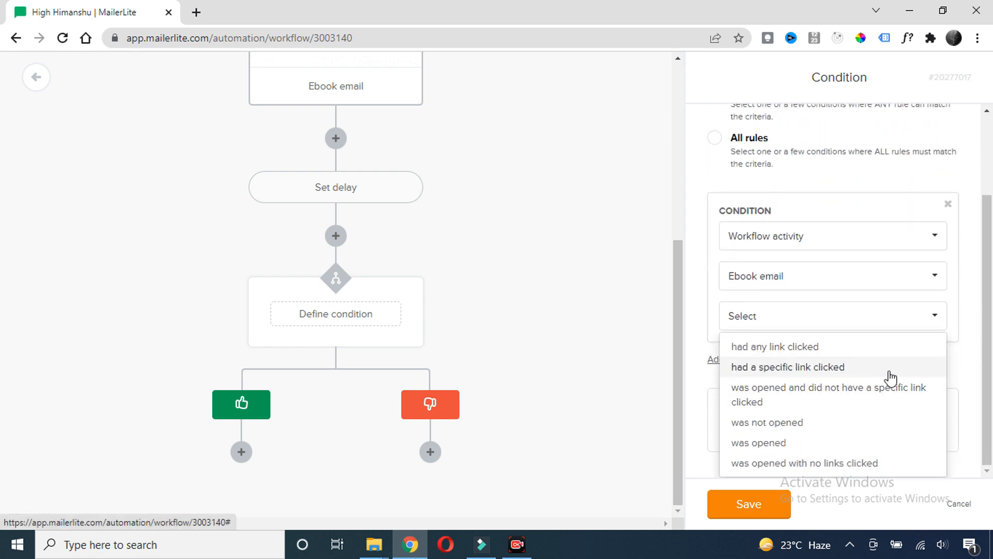
click(768, 442)
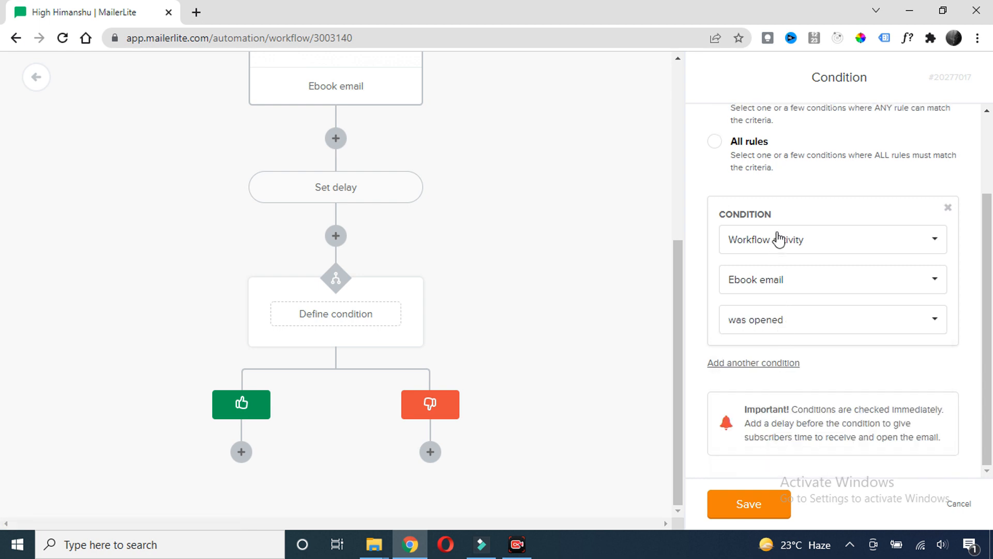
scroll(506, 264, up, 4)
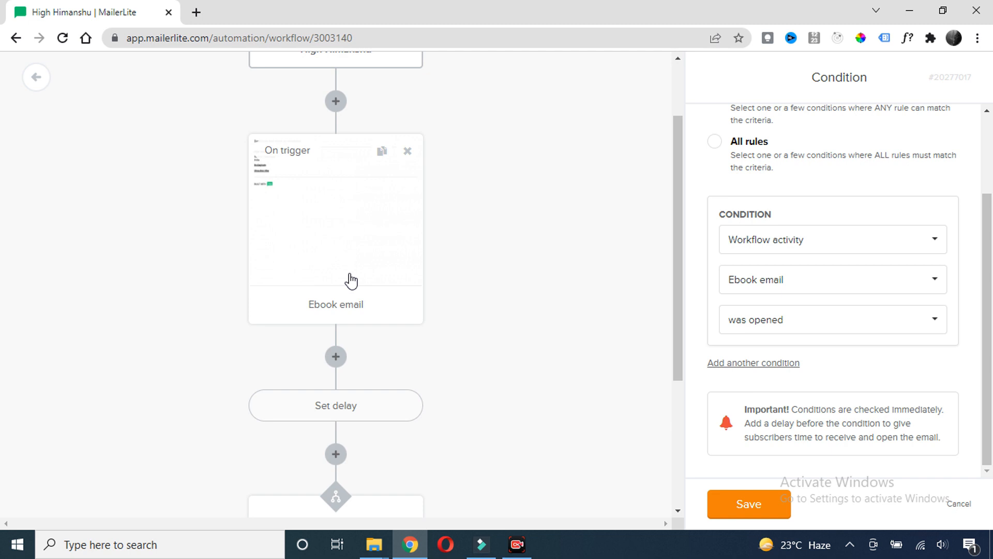
scroll(351, 281, down, 3)
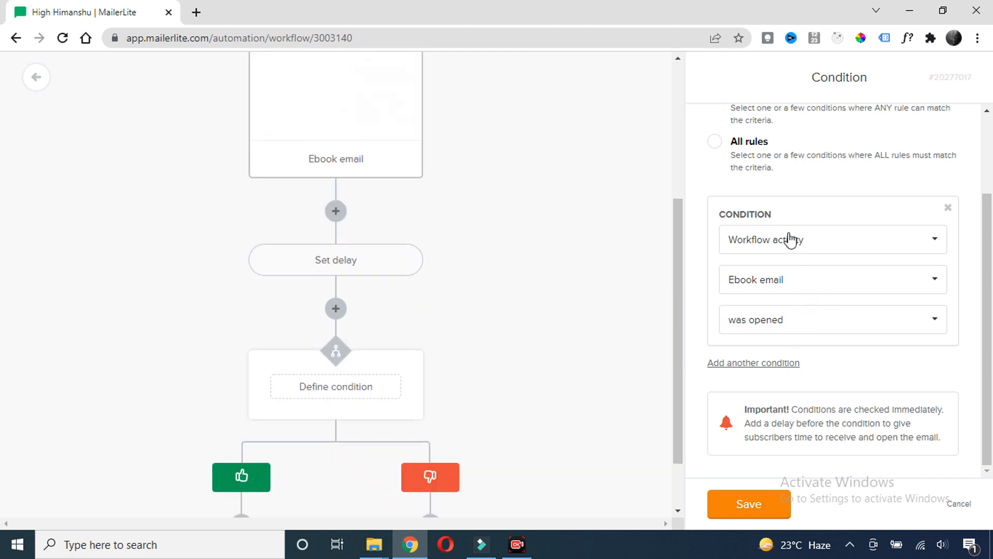
scroll(482, 295, down, 2)
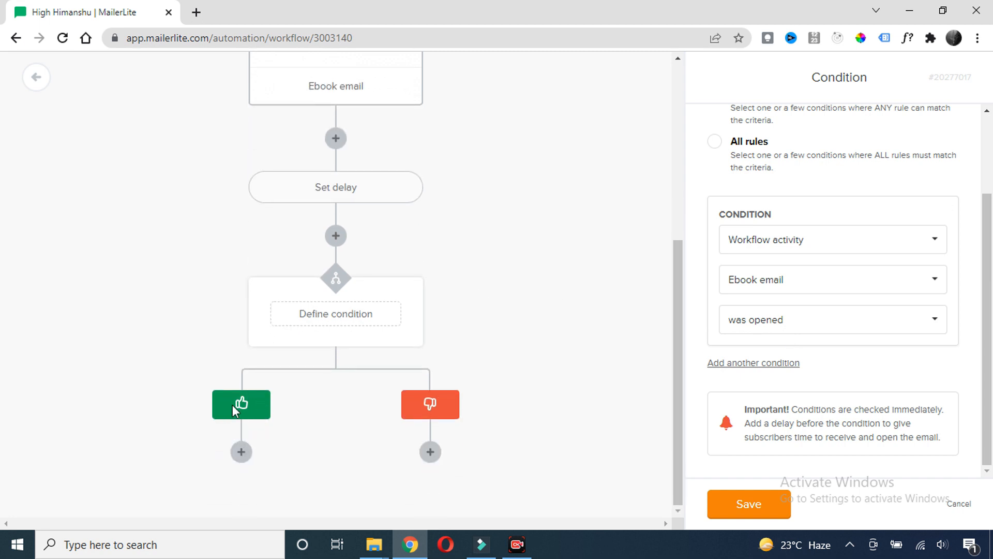
Add the Wp course email on the yes branch with subject 'Grab a course on Wordpress'
click(241, 452)
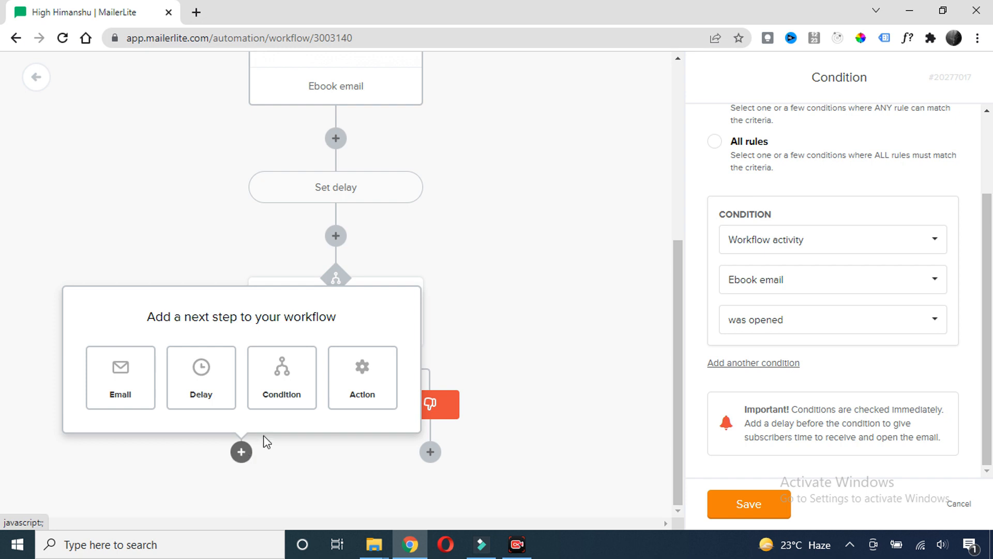
click(146, 394)
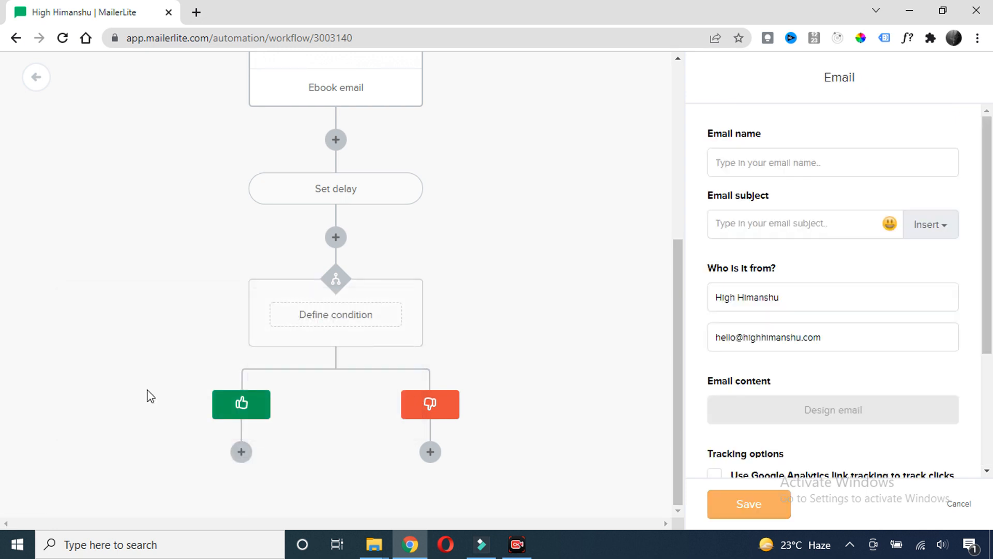
scroll(289, 319, down, 3)
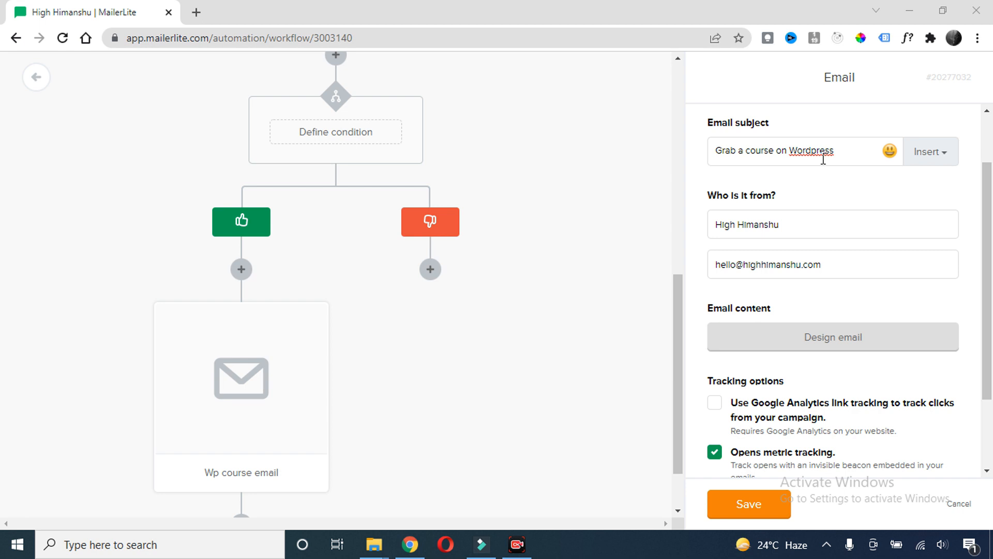
drag(833, 151, 715, 151)
click(789, 151)
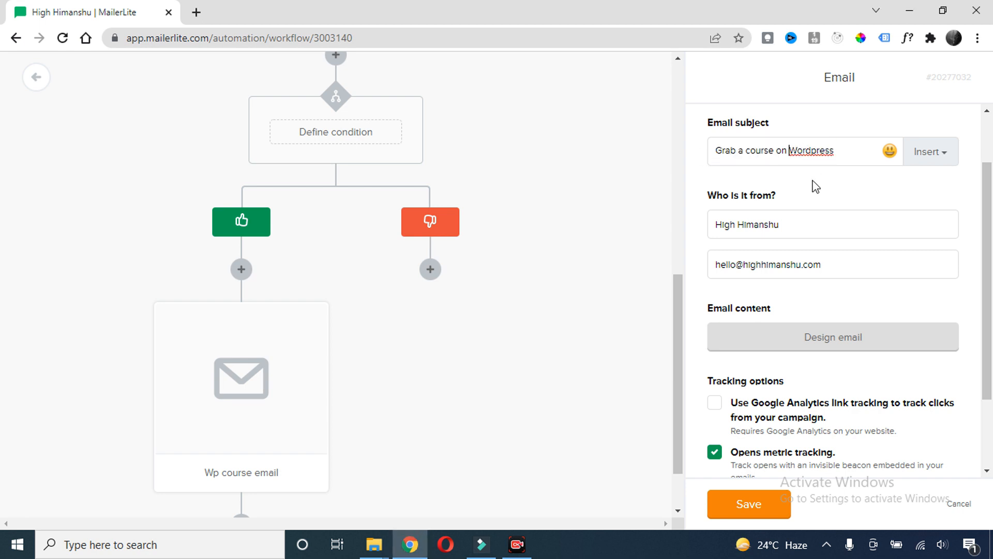
scroll(814, 193, down, 2)
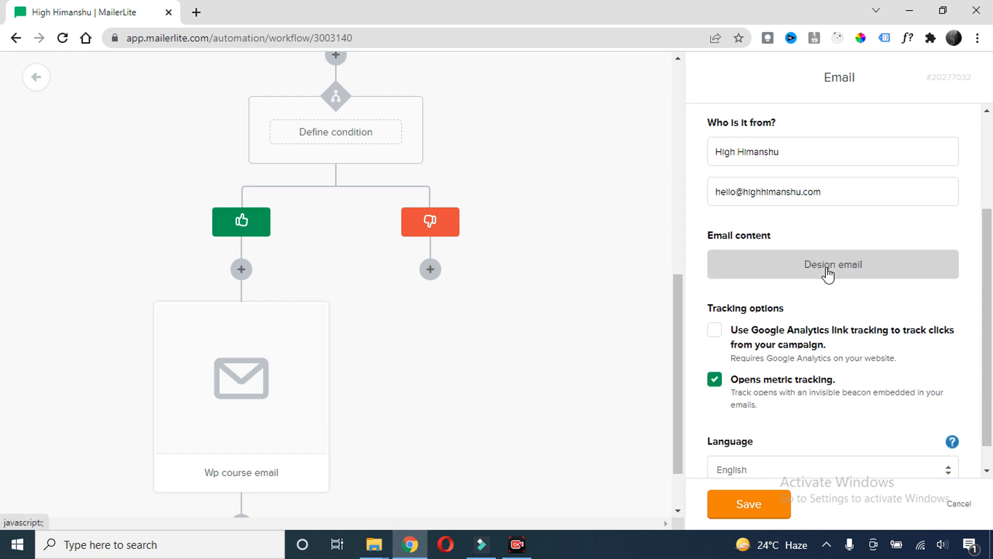
Review the Wp course email's 50%-off course content in the designer and return to the workflow
click(828, 268)
drag(292, 151, 99, 150)
click(193, 175)
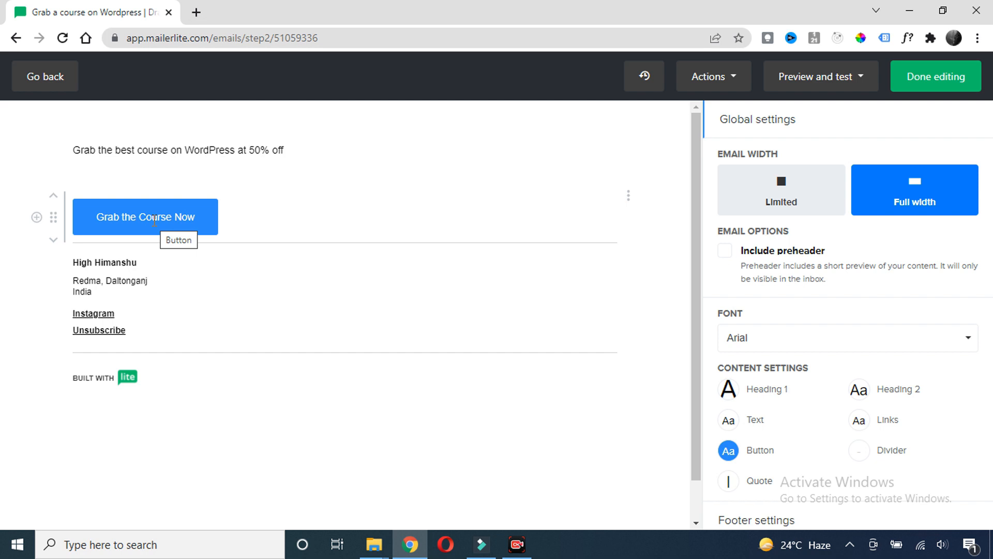
click(934, 77)
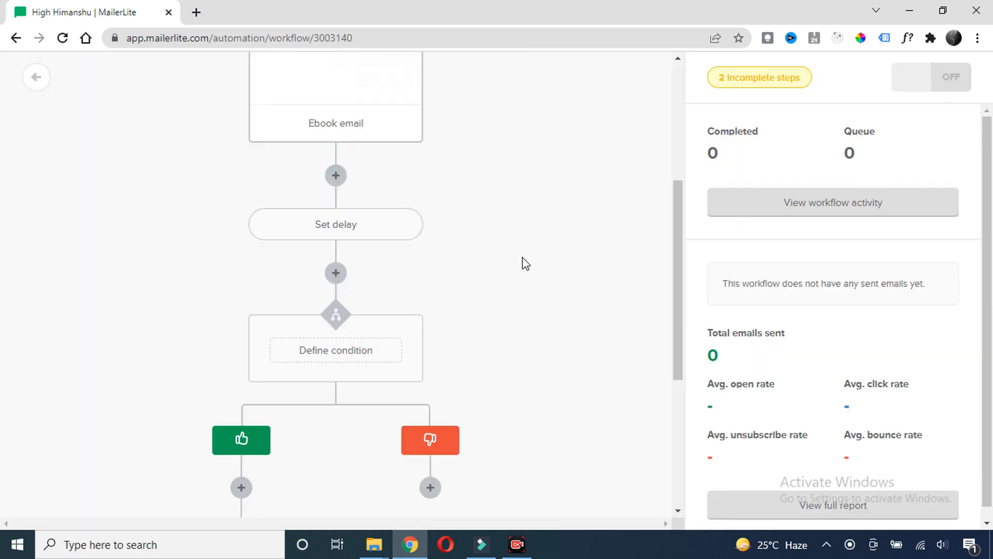
scroll(309, 275, down, 5)
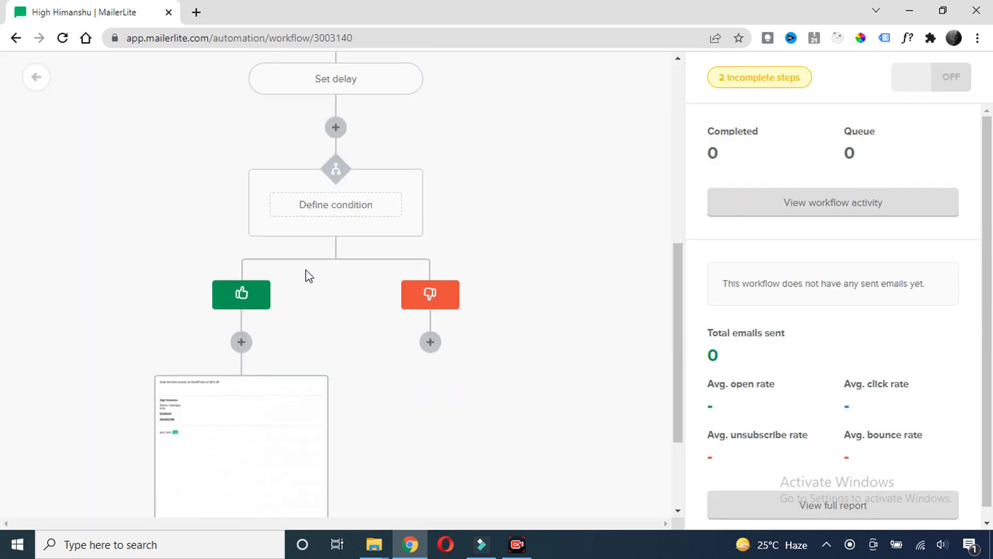
scroll(207, 266, down, 3)
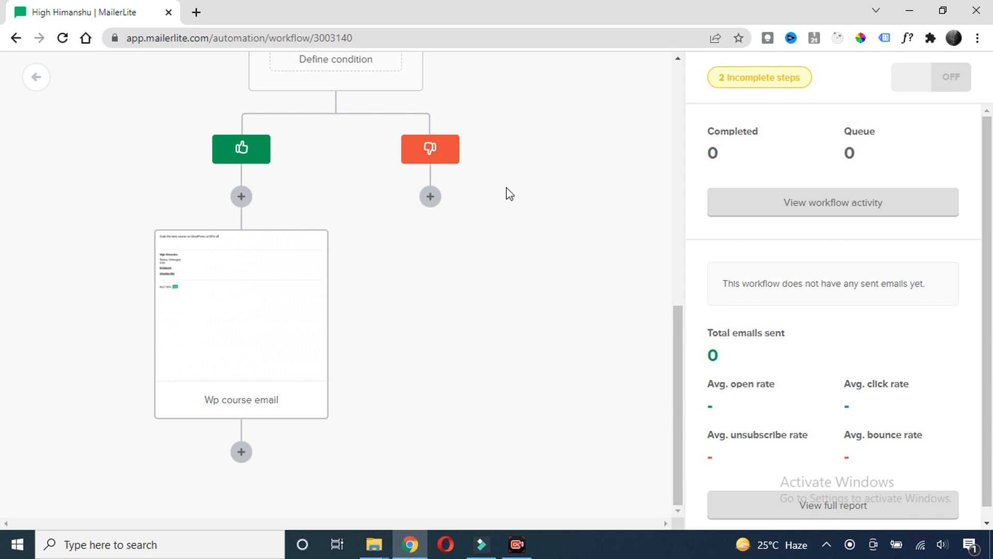
scroll(499, 193, up, 3)
scroll(516, 212, down, 3)
click(436, 202)
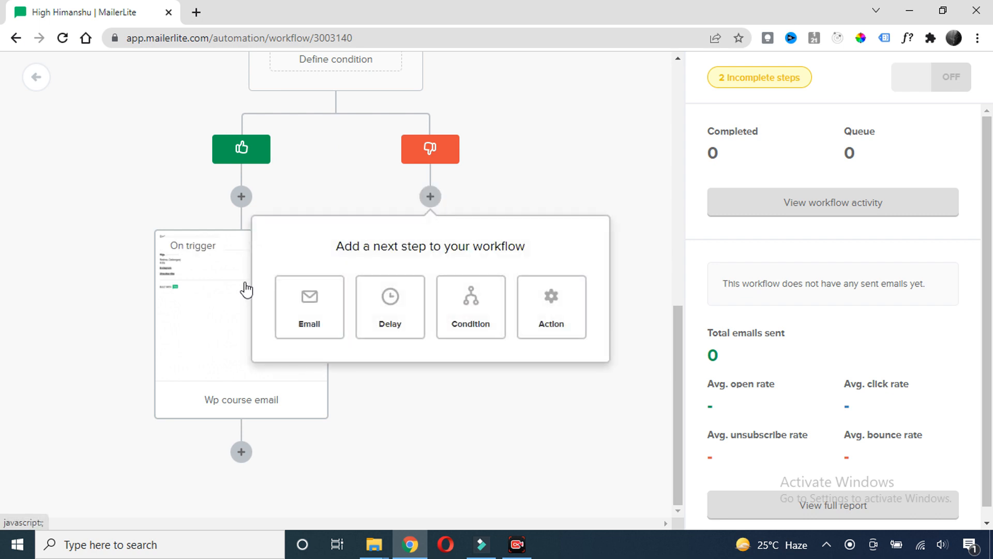
Add the Wordpress webinar email, subject 'Join my free webinar on WordPress', with its Register for Webinar button
scroll(468, 211, up, 5)
scroll(409, 189, down, 5)
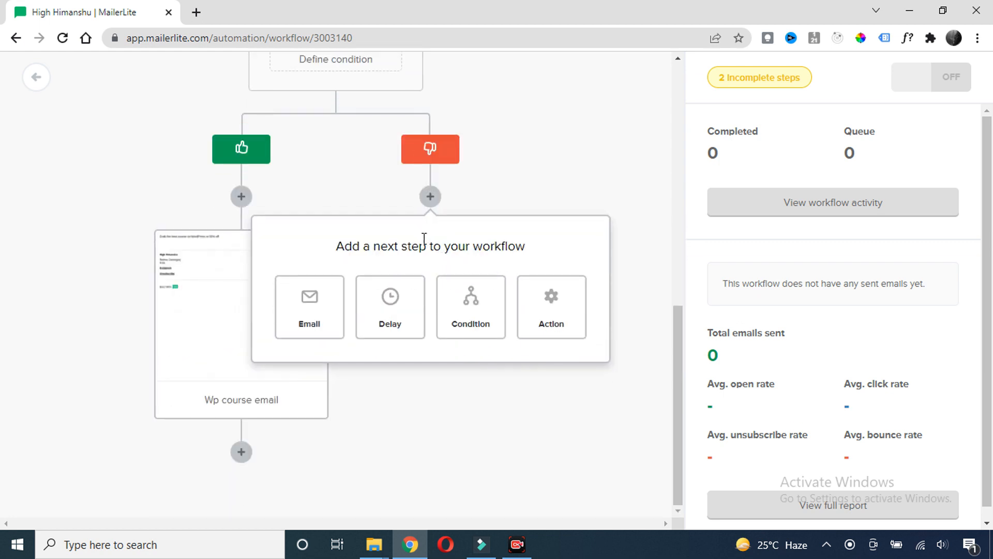
click(321, 333)
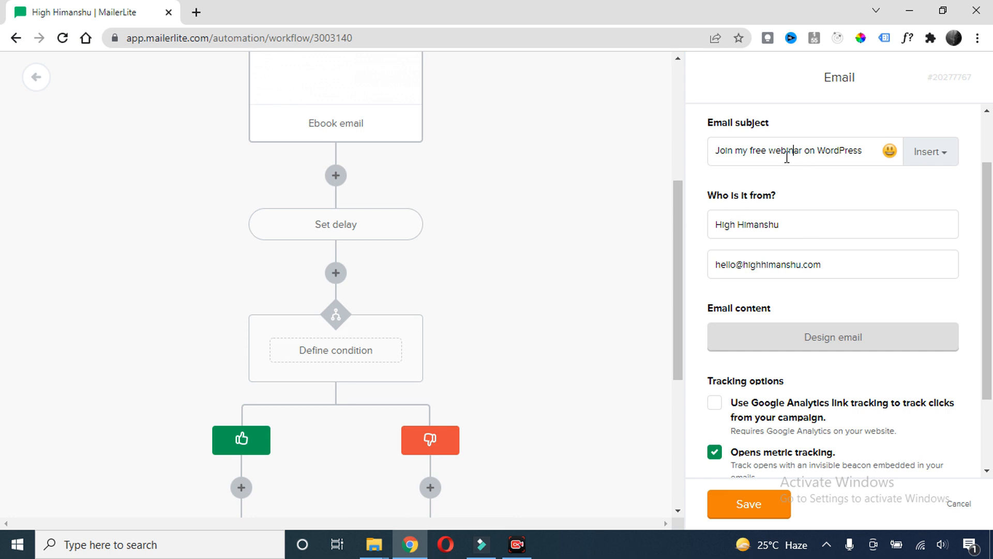
click(818, 346)
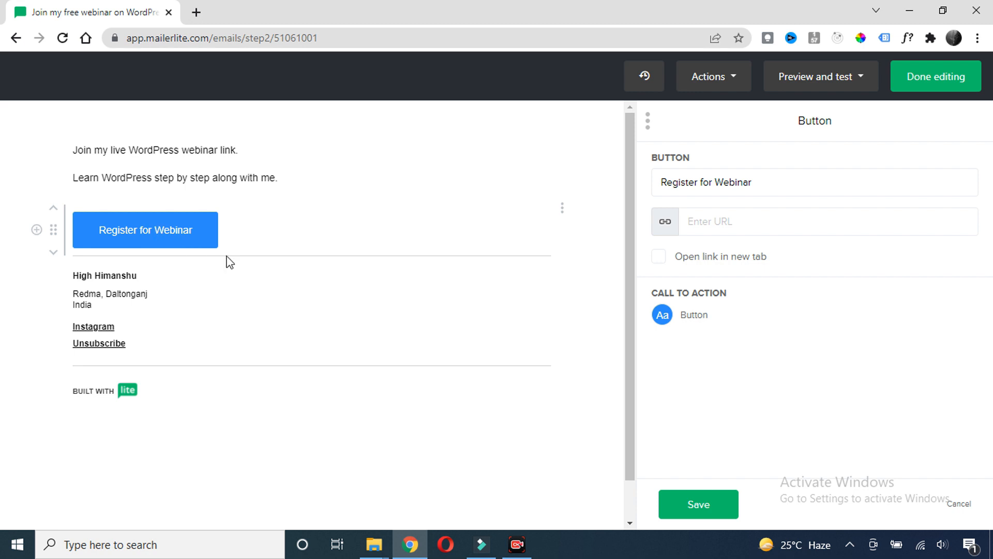
click(698, 506)
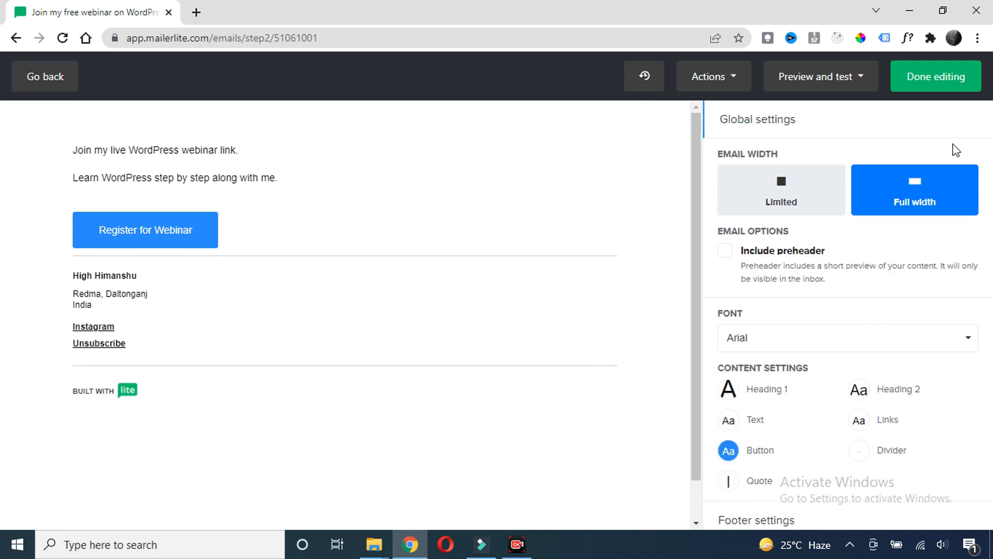
click(937, 86)
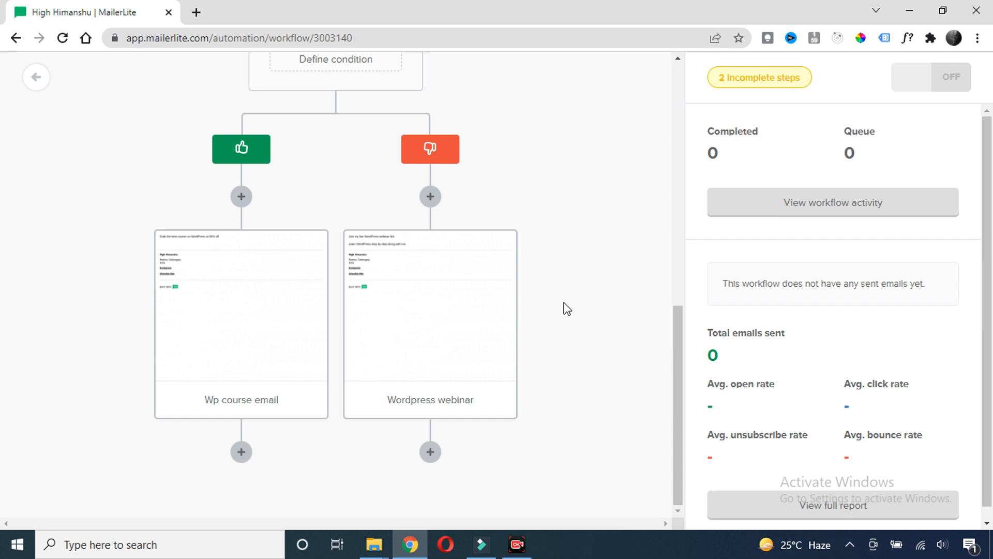
scroll(565, 308, up, 10)
scroll(509, 236, down, 1)
scroll(523, 259, down, 10)
Add a 'Wait 1 day(s)' delay after the Wordpress webinar email
click(430, 452)
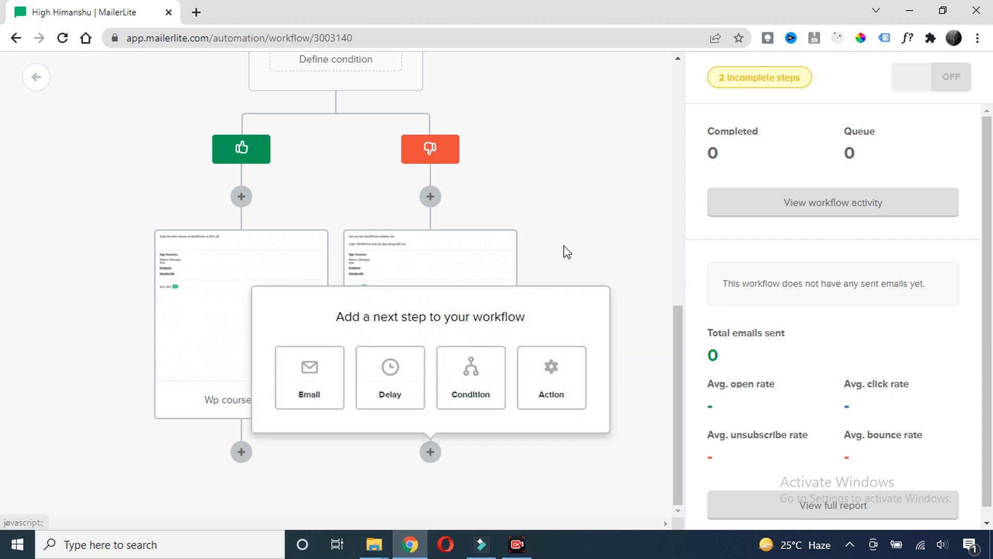
click(390, 398)
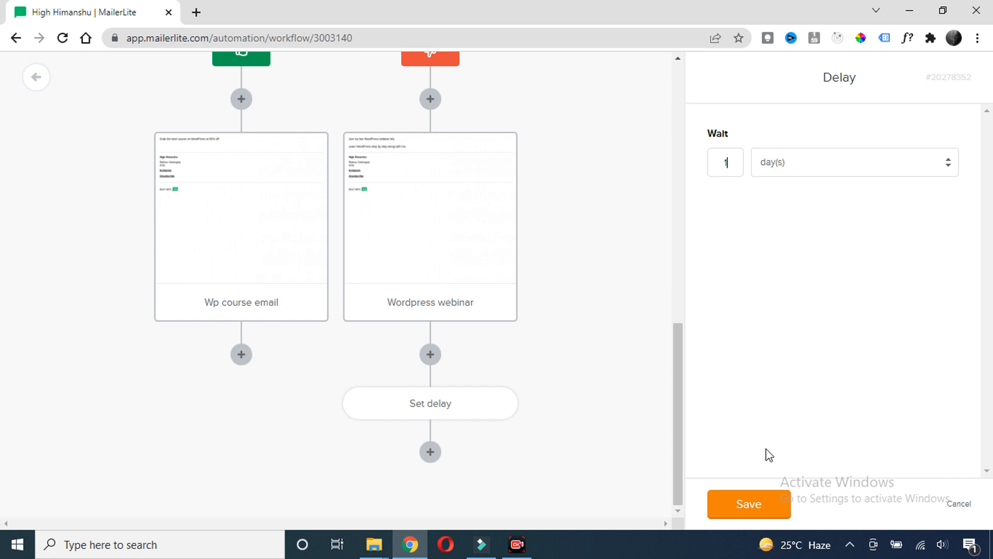
click(732, 508)
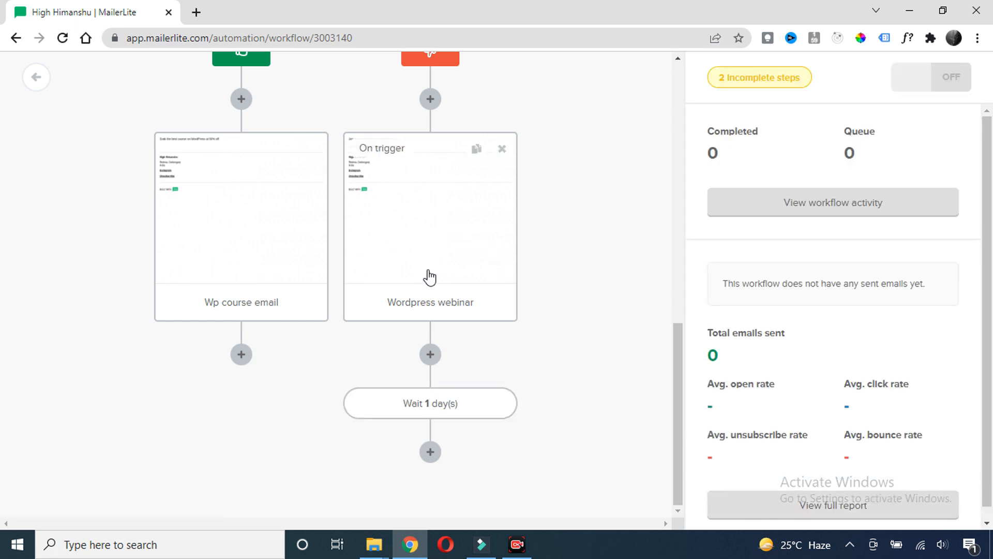
click(430, 453)
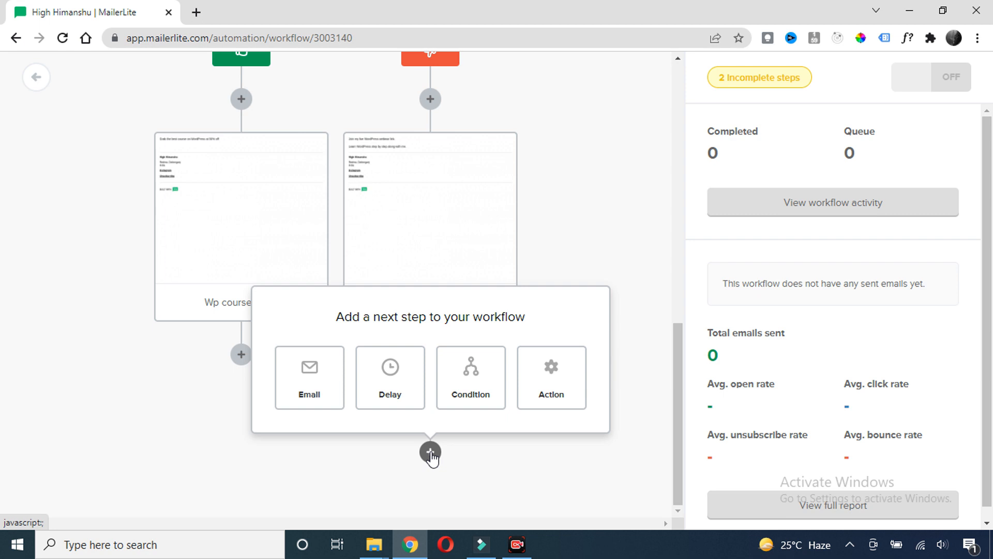
Add and save a condition: Workflow activity, Wordpress webinar email was opened
click(488, 389)
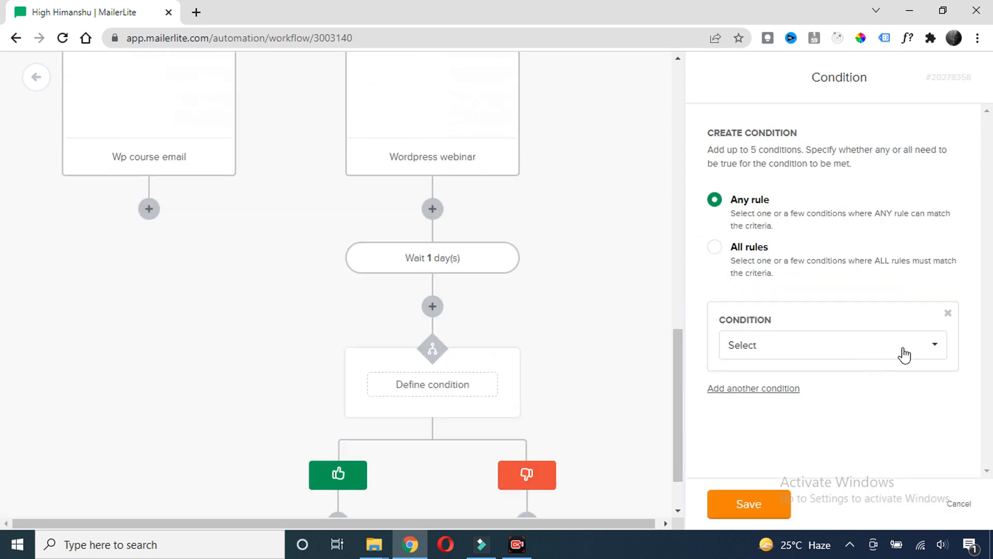
click(906, 356)
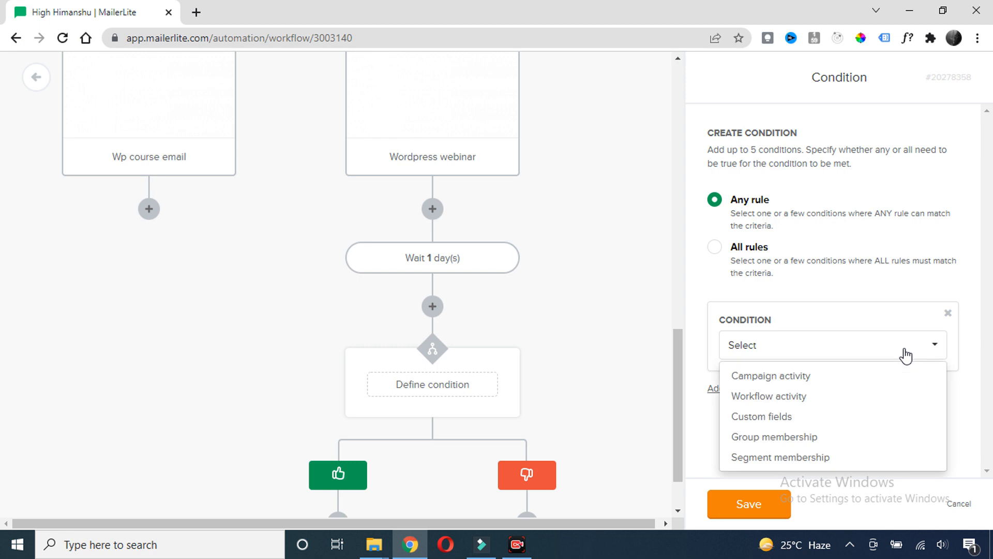
click(761, 398)
click(831, 395)
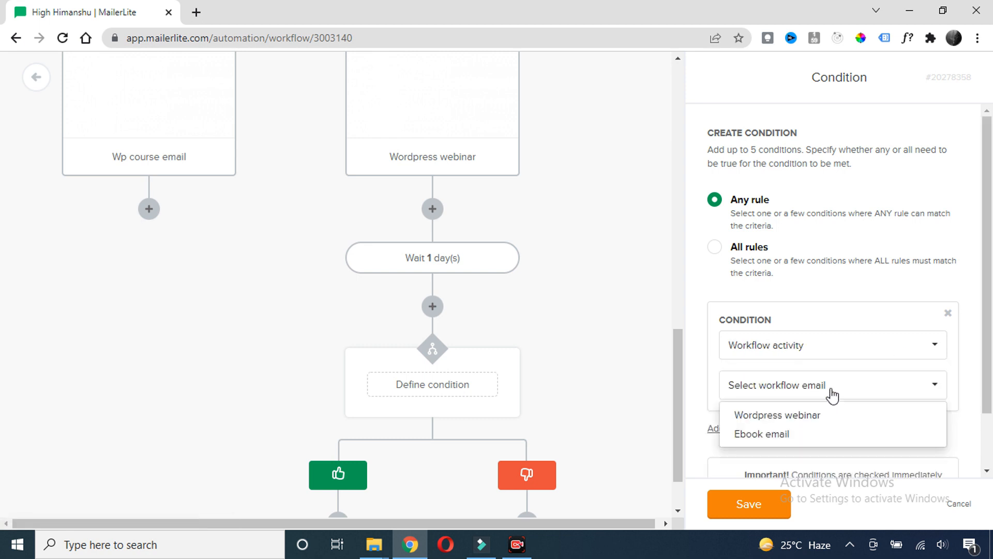
click(770, 417)
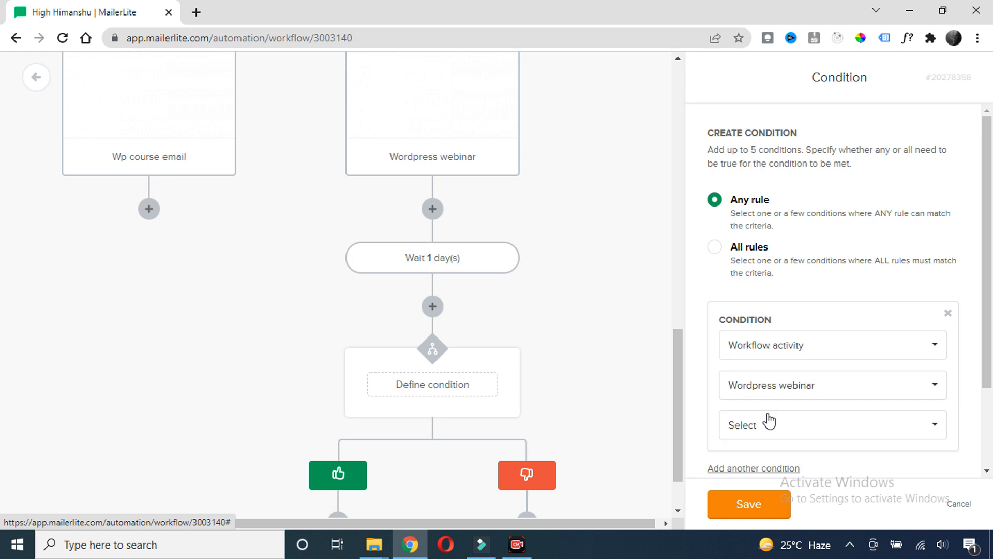
scroll(807, 355, down, 2)
click(820, 323)
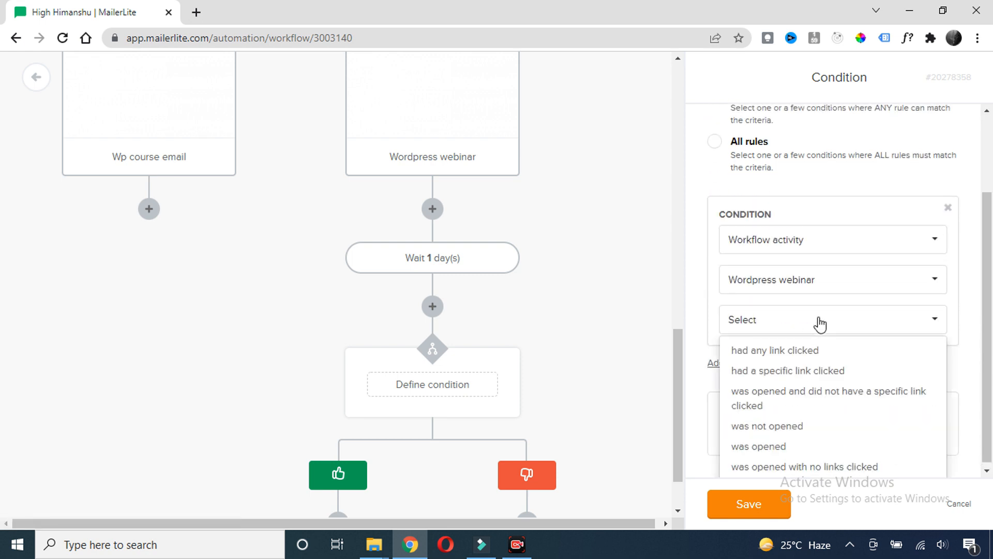
click(767, 447)
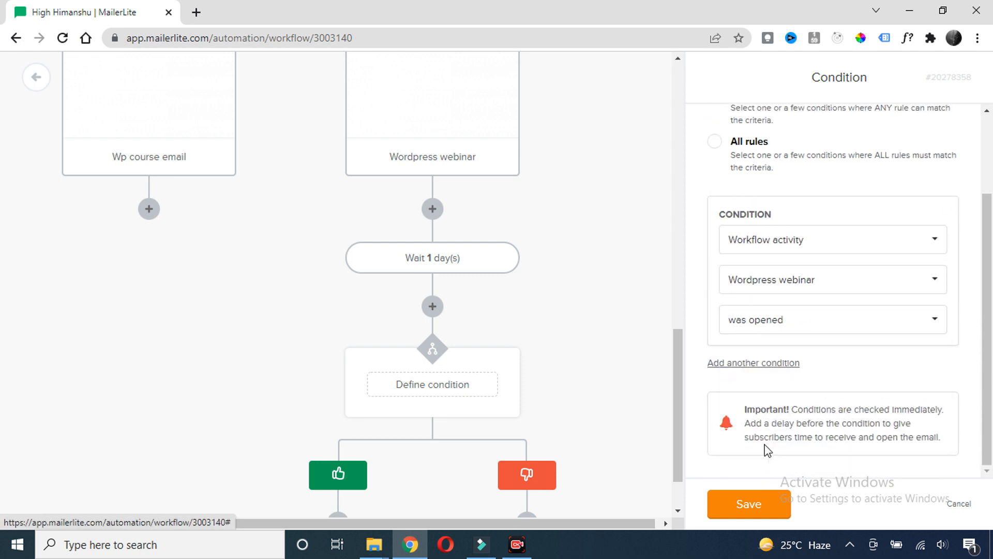
click(576, 299)
scroll(557, 269, down, 1)
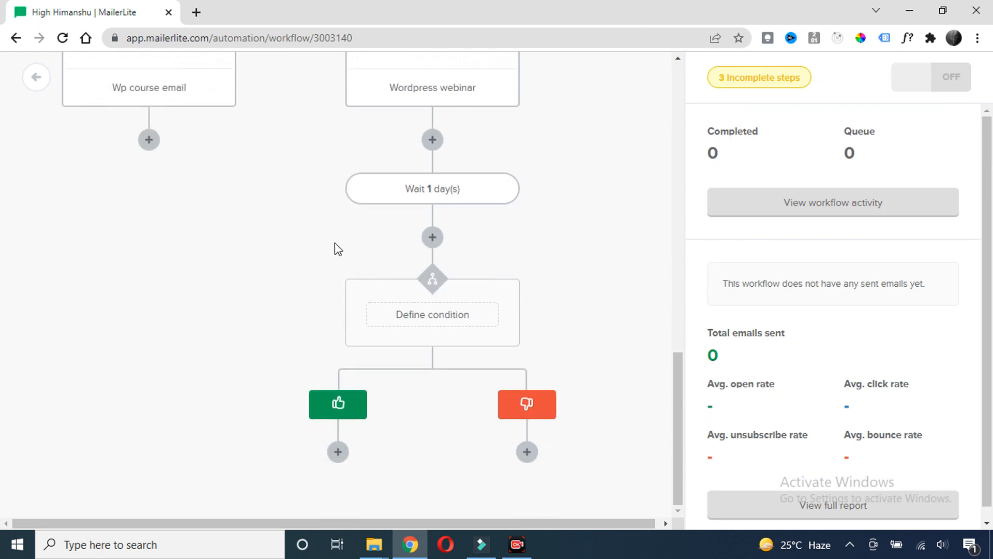
scroll(336, 254, up, 2)
scroll(328, 336, down, 2)
scroll(295, 300, up, 2)
scroll(293, 311, down, 5)
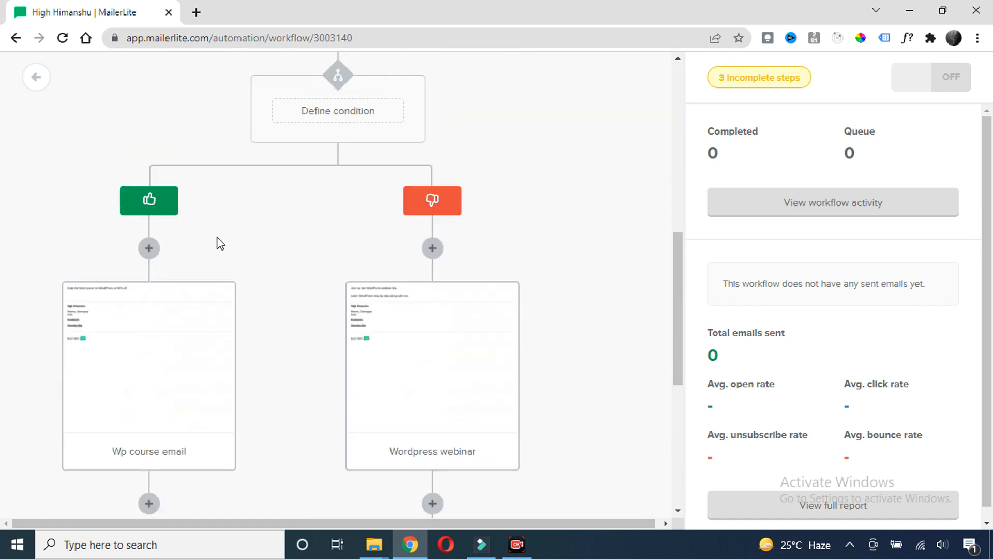
scroll(238, 355, down, 5)
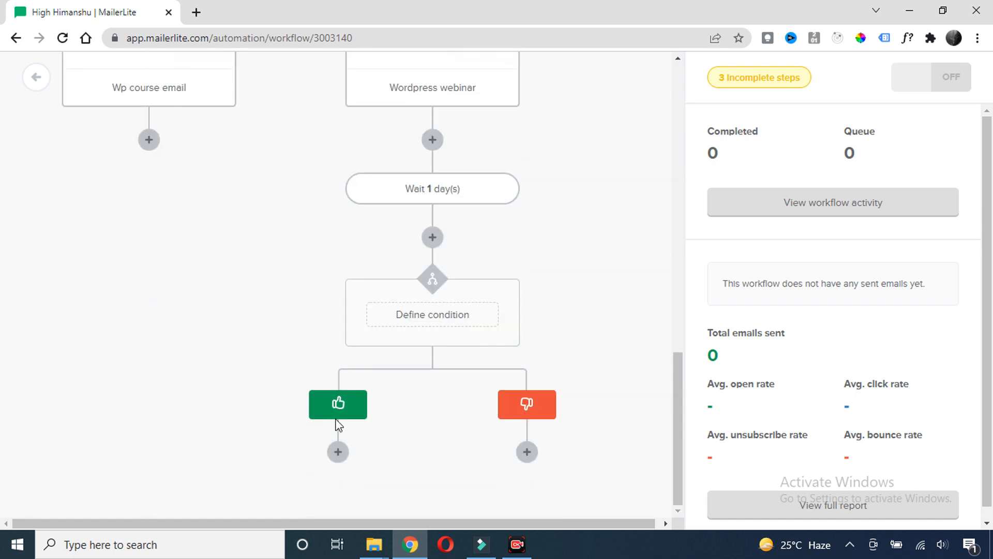
Add an action step on the yes branch set to Move to another step
click(338, 452)
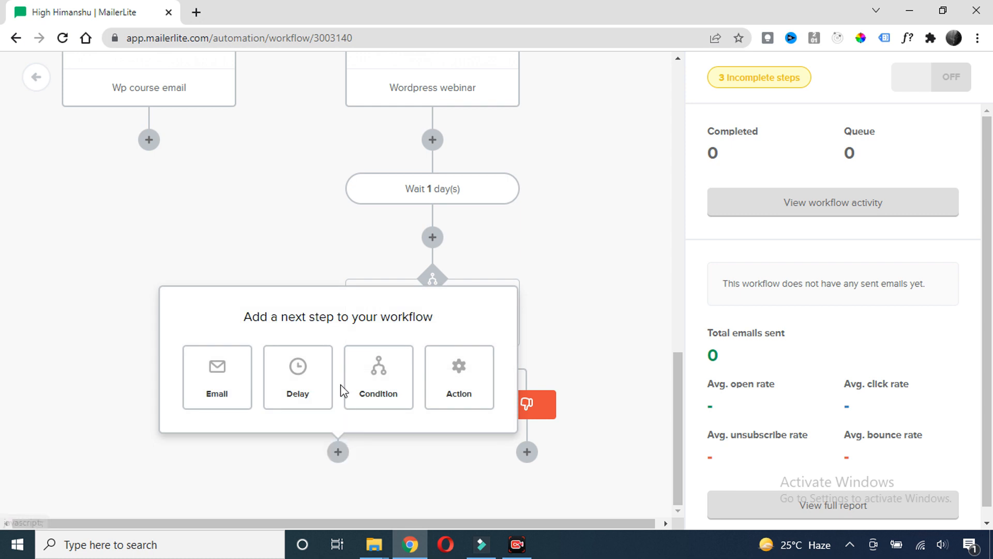
click(467, 395)
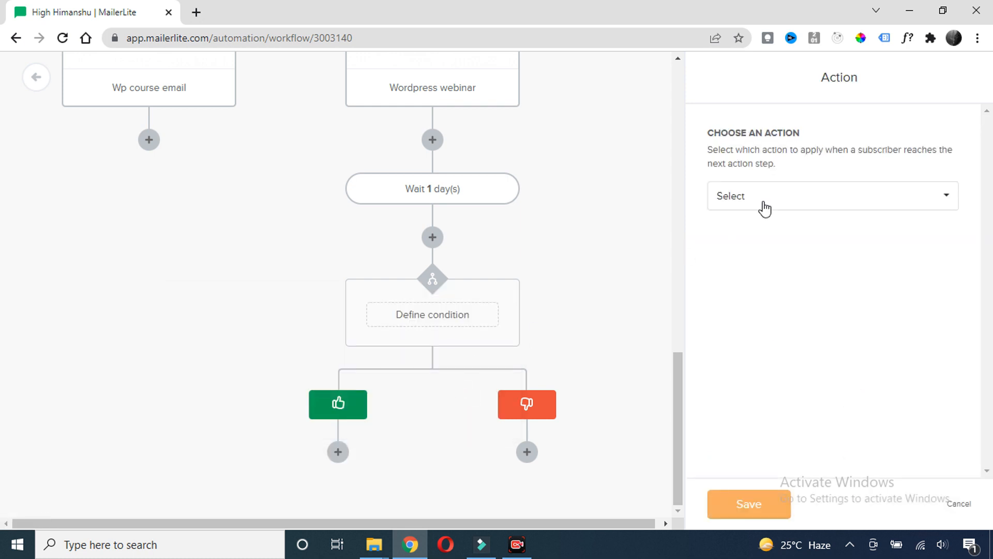
click(891, 209)
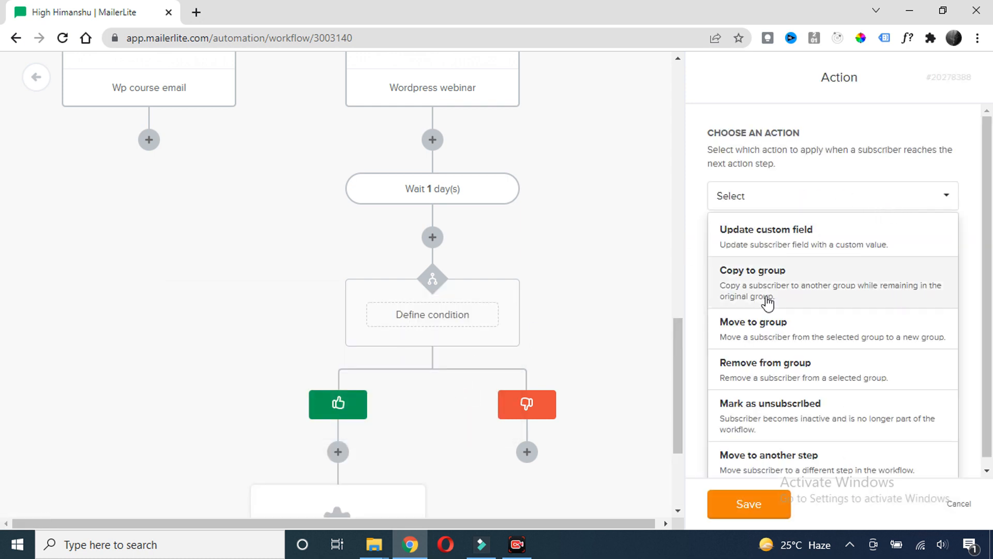
click(763, 462)
Target the Email step 'Grab a course on Wordpress' (the Wp course email) as the destination
click(891, 273)
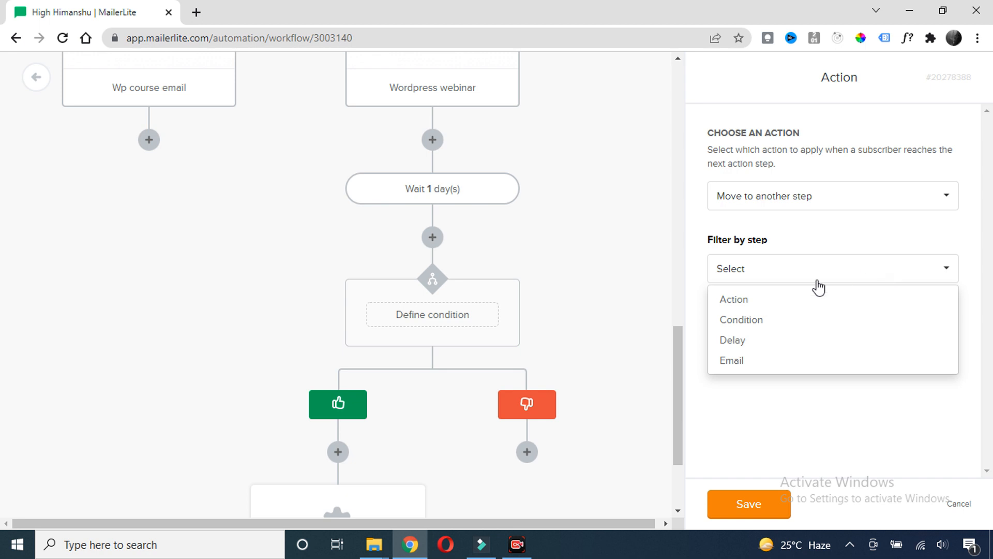
click(739, 362)
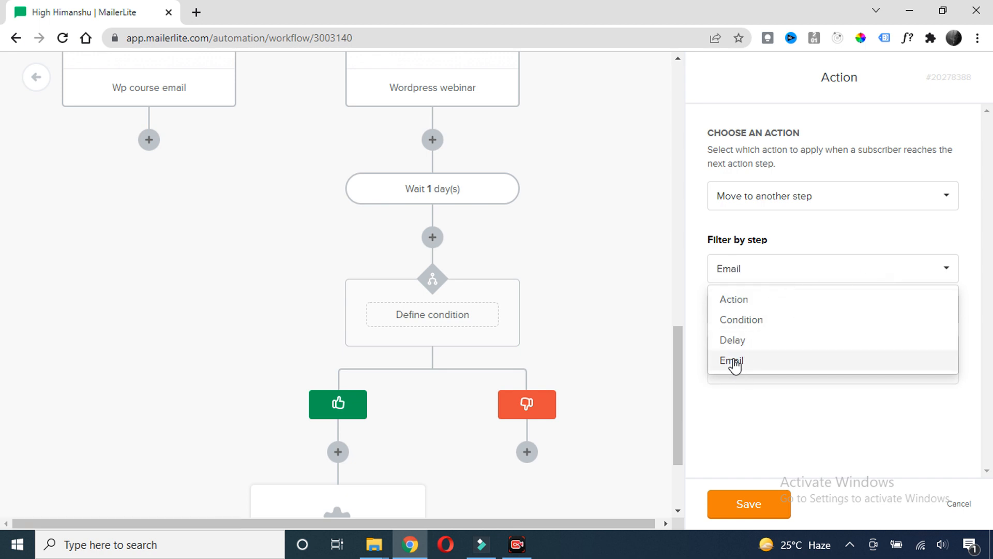
click(740, 364)
click(891, 314)
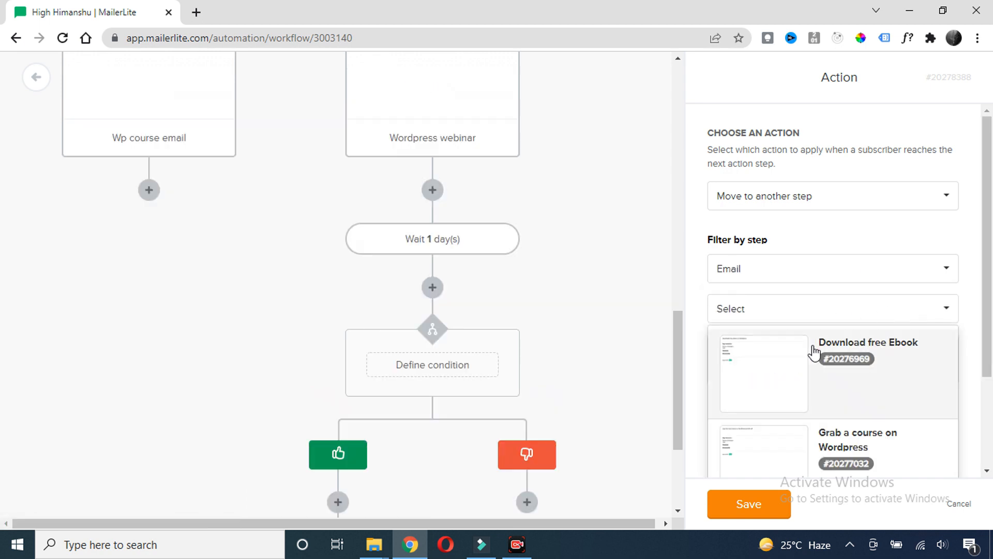
scroll(841, 409, down, 3)
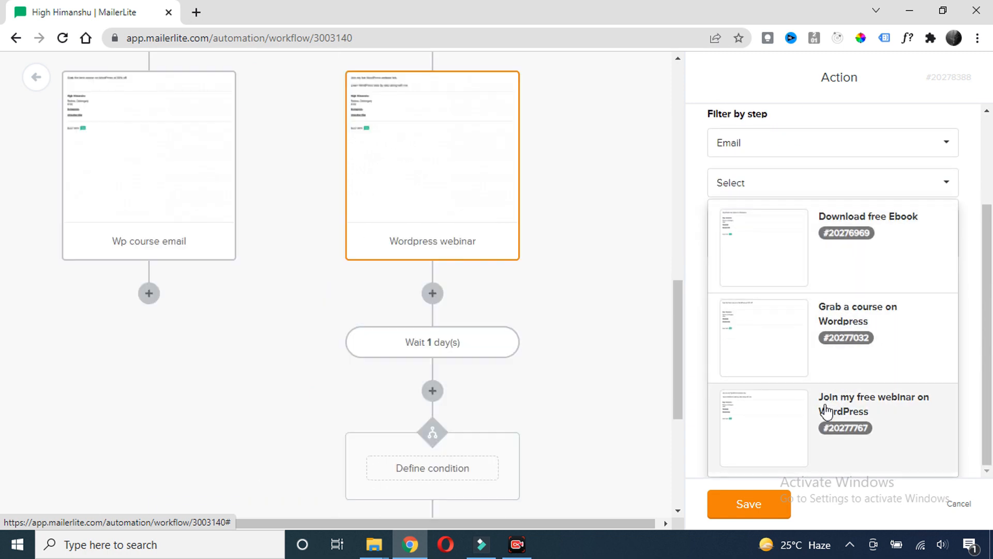
click(880, 325)
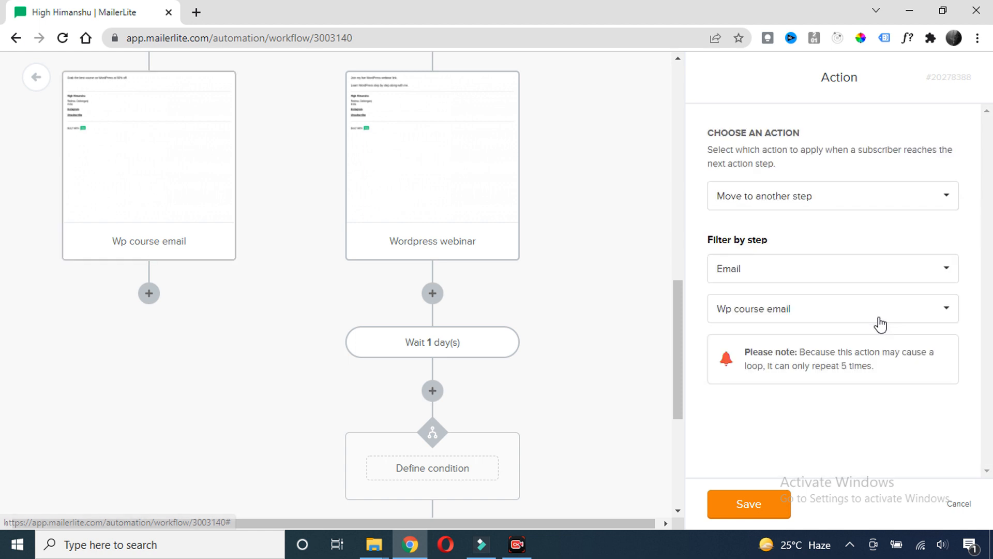
scroll(534, 336, down, 5)
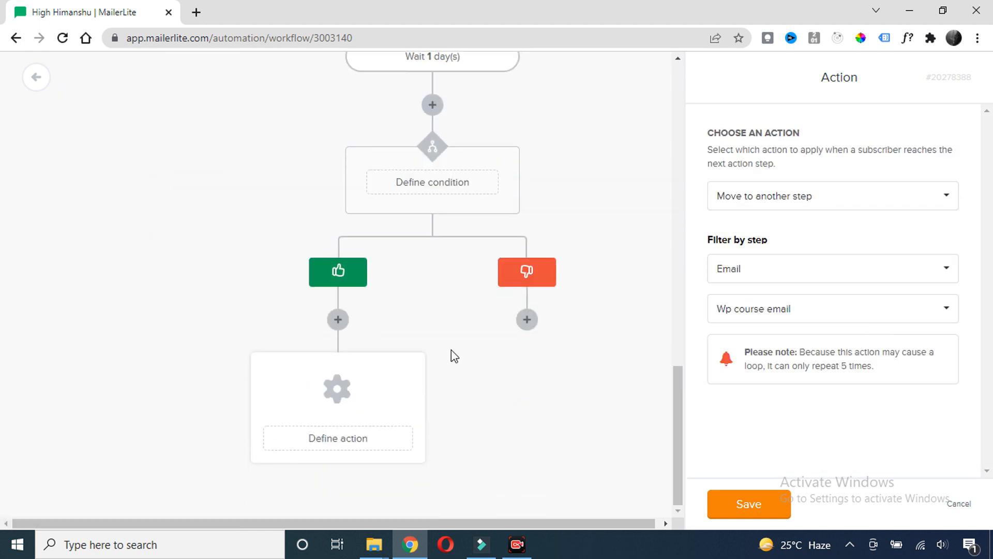
scroll(451, 350, up, 2)
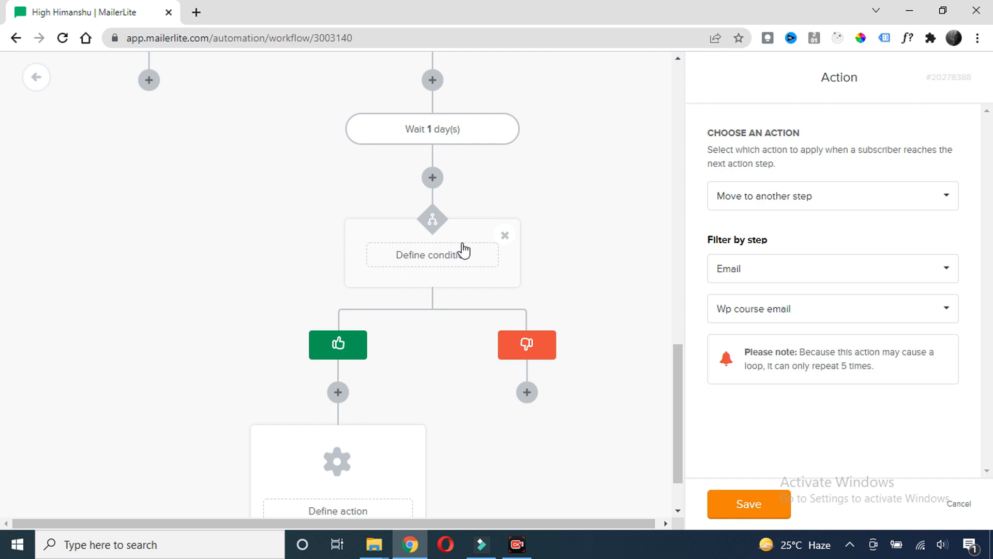
scroll(510, 257, up, 3)
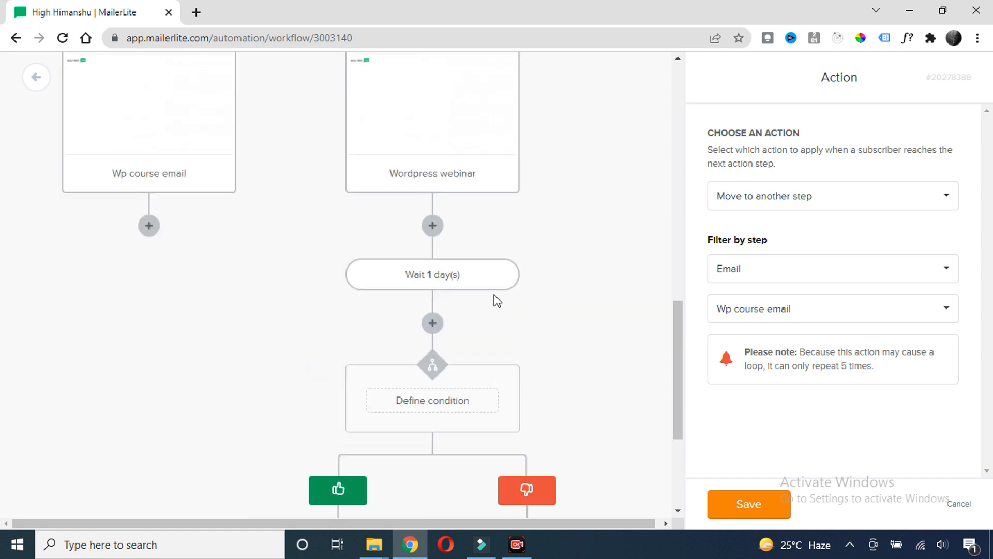
scroll(381, 437, down, 4)
scroll(295, 402, up, 6)
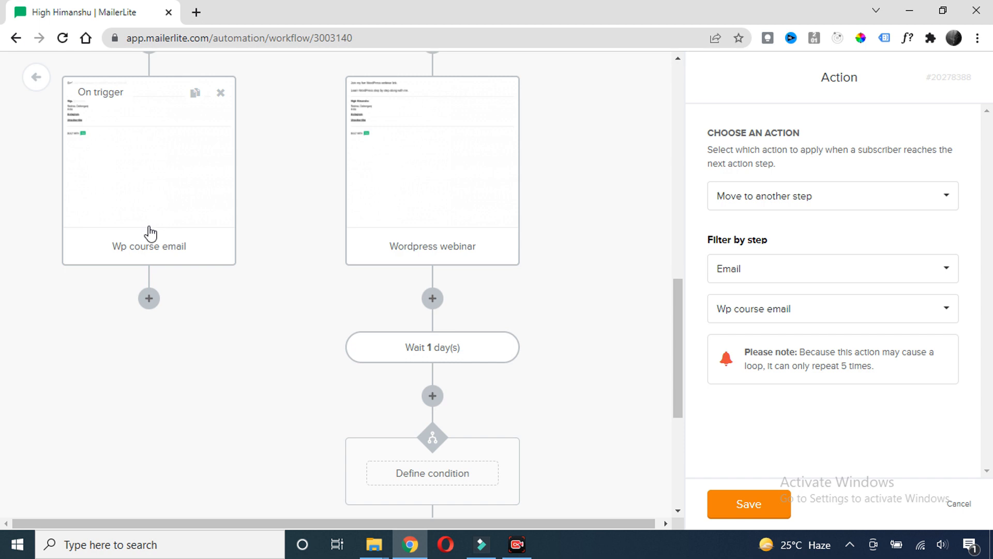
scroll(155, 241, down, 5)
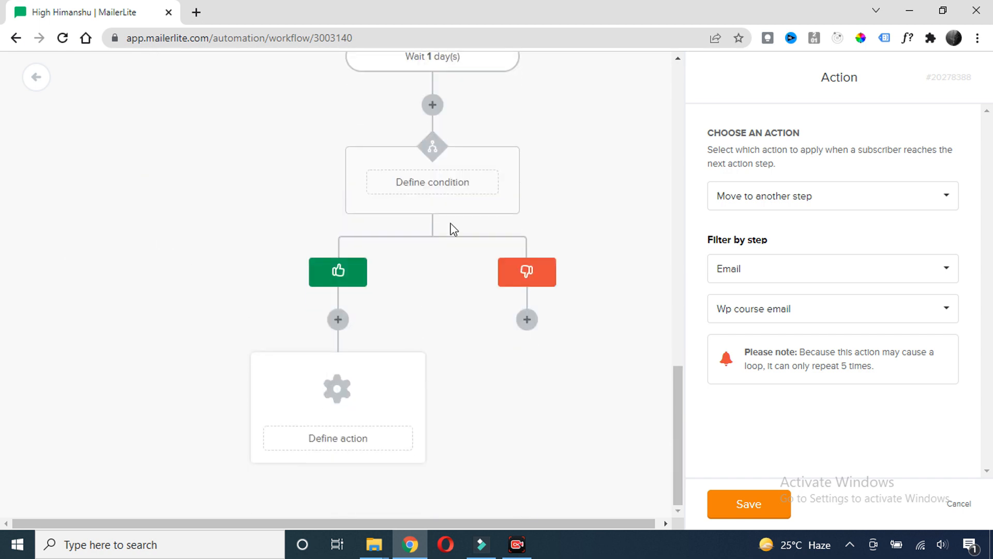
scroll(594, 322, up, 4)
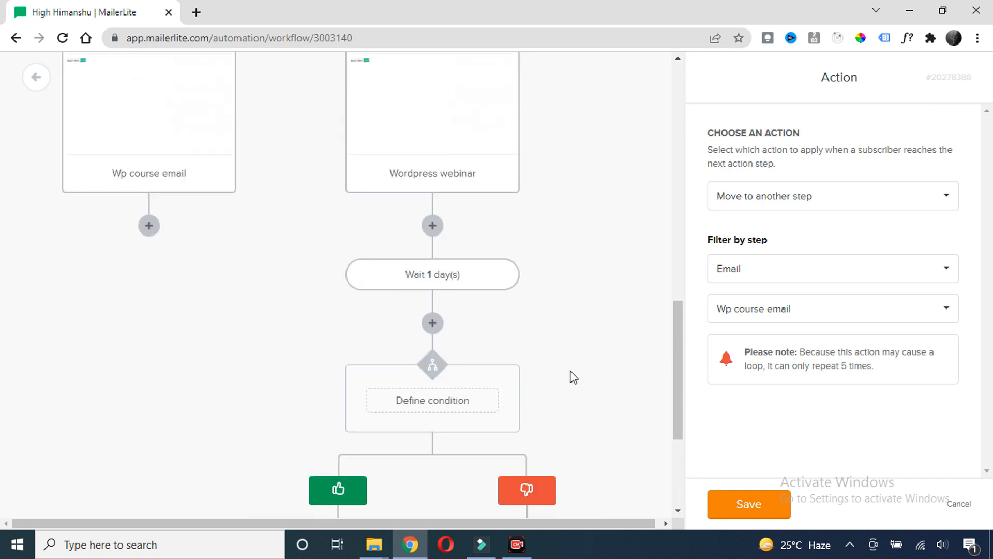
scroll(574, 377, down, 4)
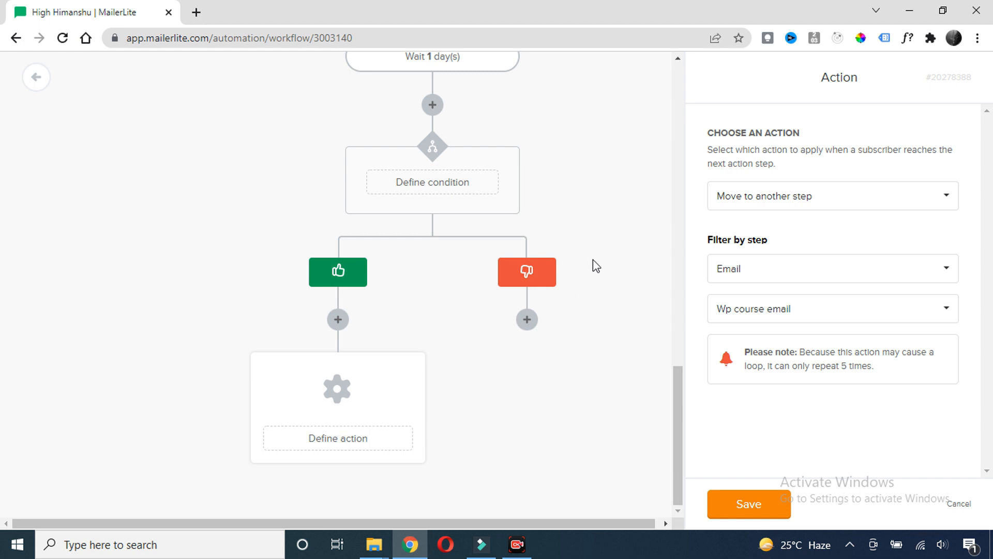
Add a no-branch action that removes subscribers from the High Himanshu trigger group, and save it
click(528, 326)
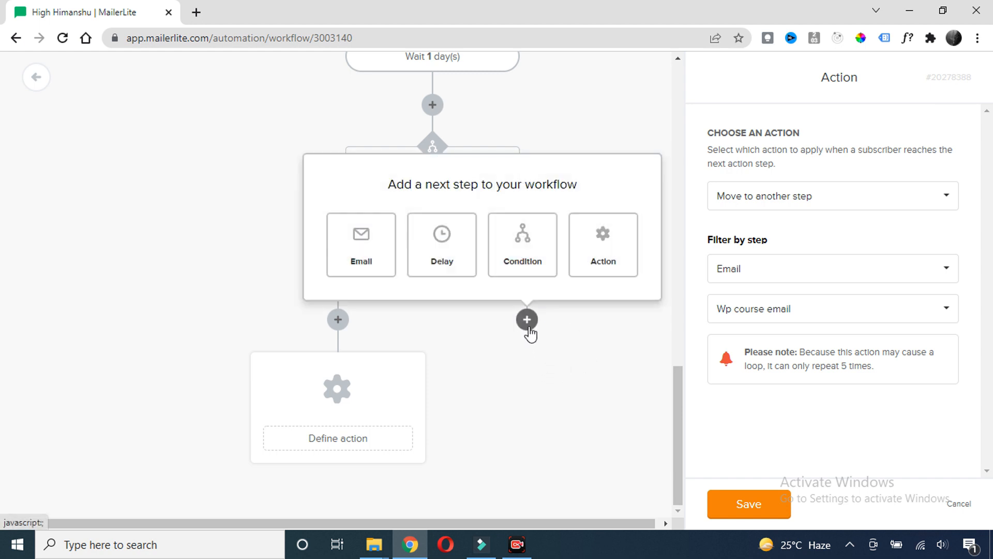
click(598, 249)
click(937, 195)
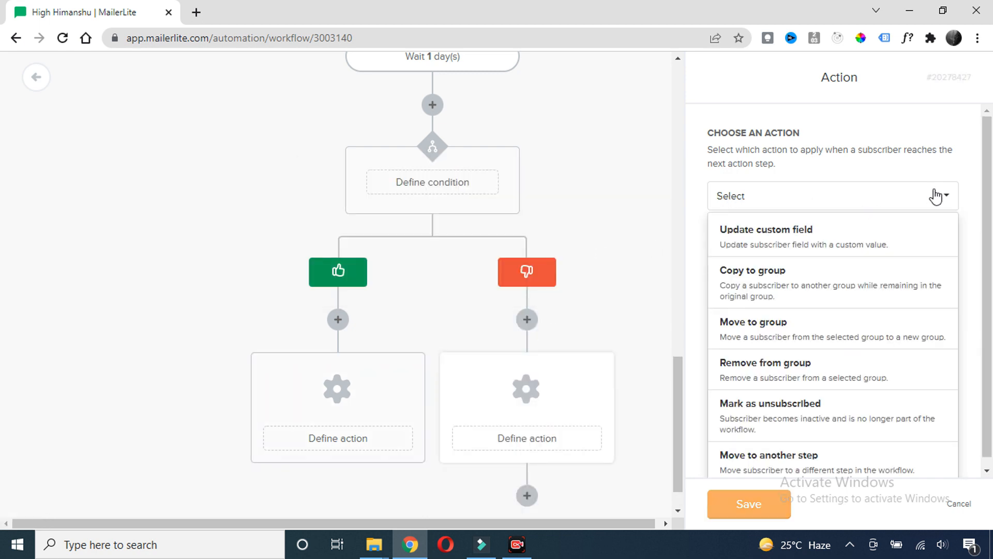
click(797, 377)
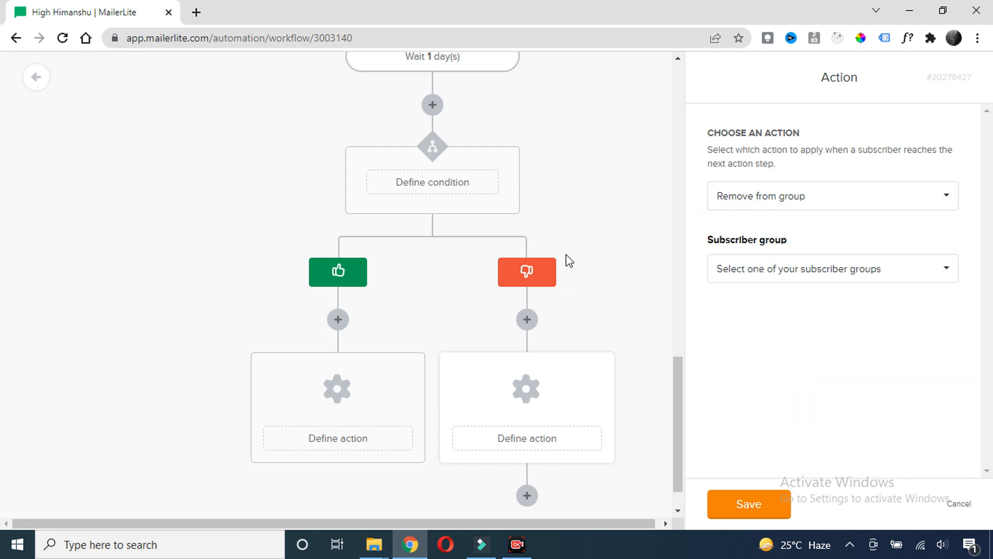
click(913, 271)
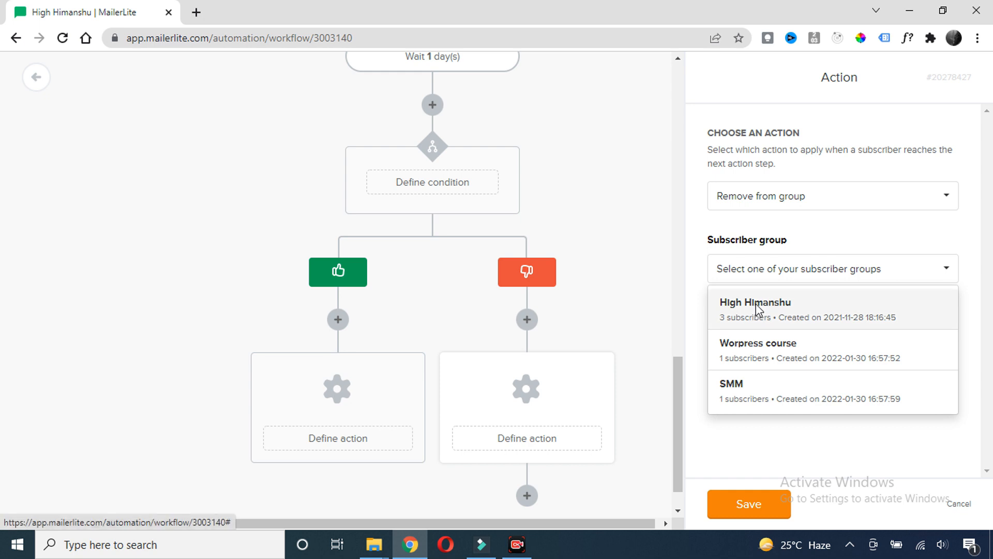
click(755, 308)
scroll(560, 288, down, 1)
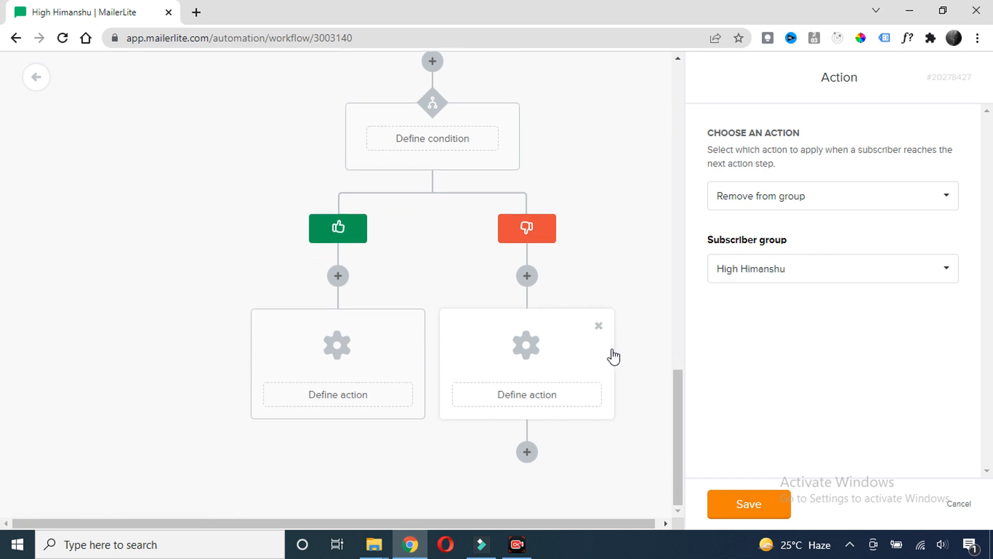
click(741, 506)
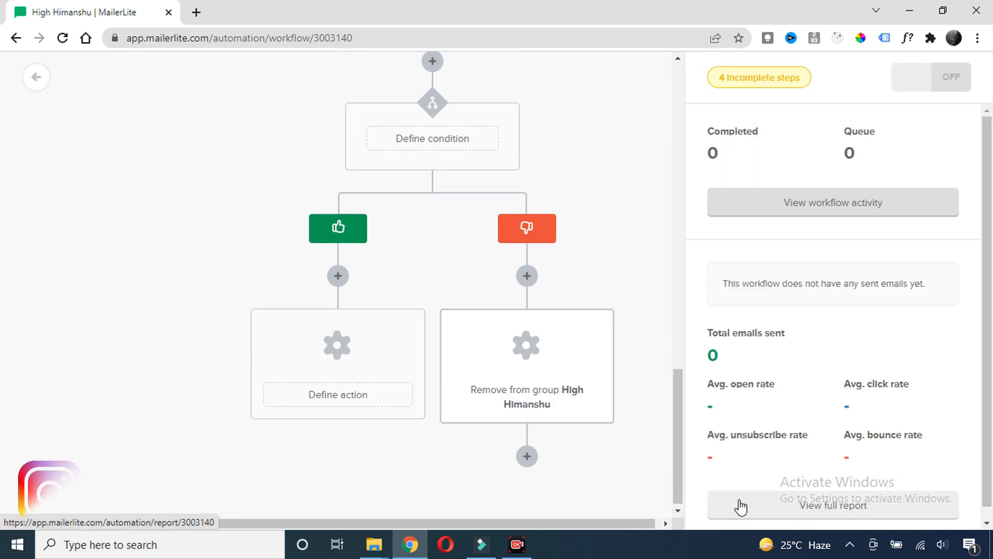
Scroll through the workflow to review its remaining incomplete steps
scroll(561, 294, up, 10)
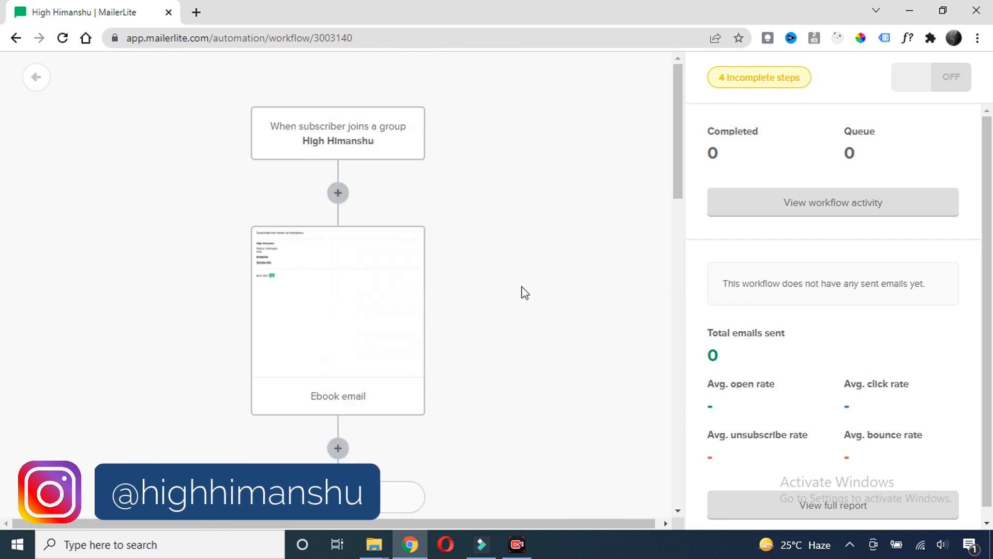
scroll(445, 248, down, 5)
scroll(455, 260, down, 5)
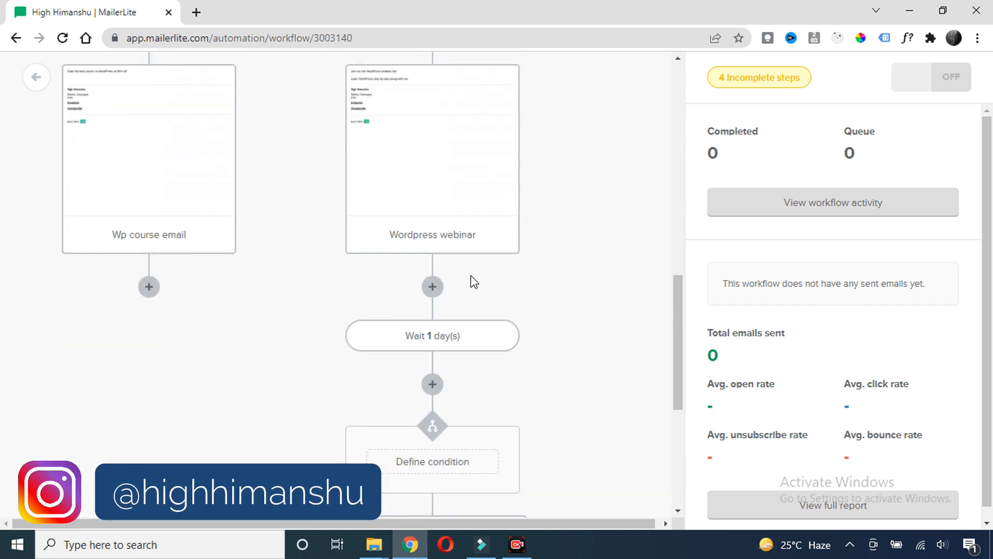
scroll(471, 282, down, 5)
scroll(537, 311, up, 15)
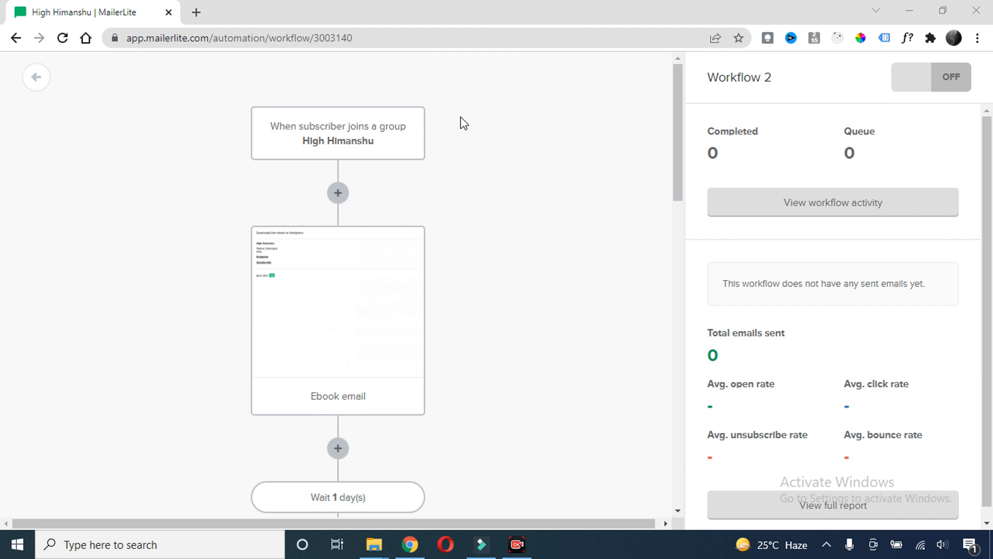
scroll(504, 166, down, 2)
scroll(501, 163, up, 2)
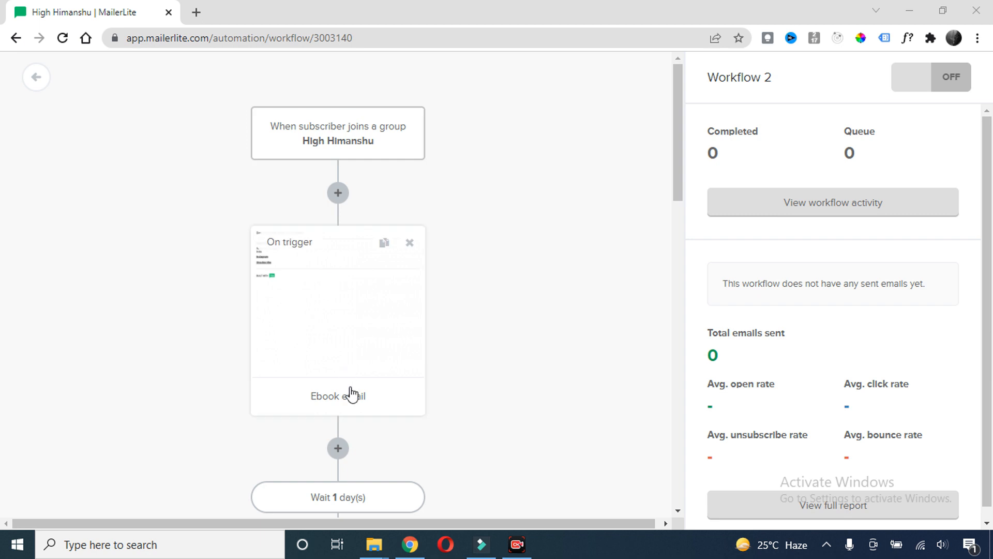
scroll(431, 220, down, 1)
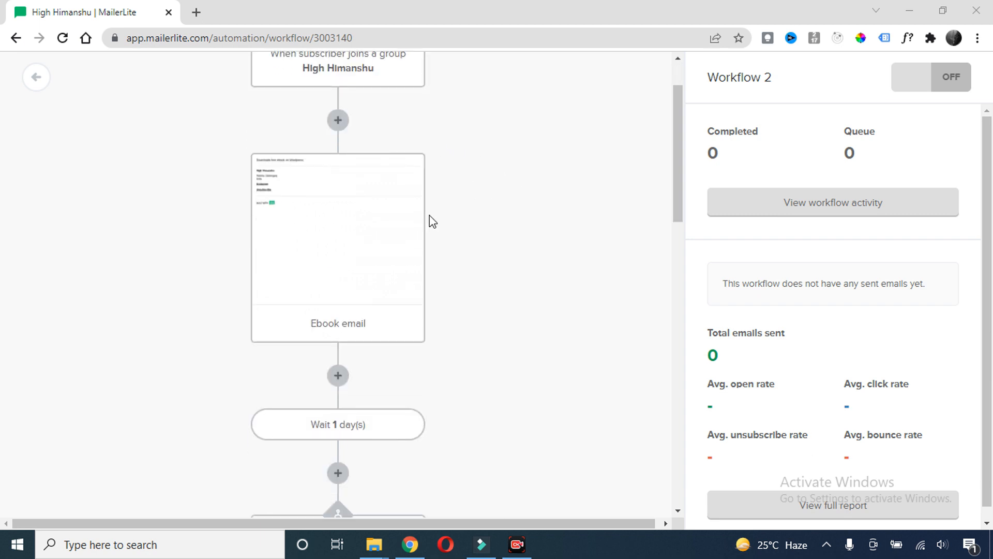
scroll(430, 215, up, 1)
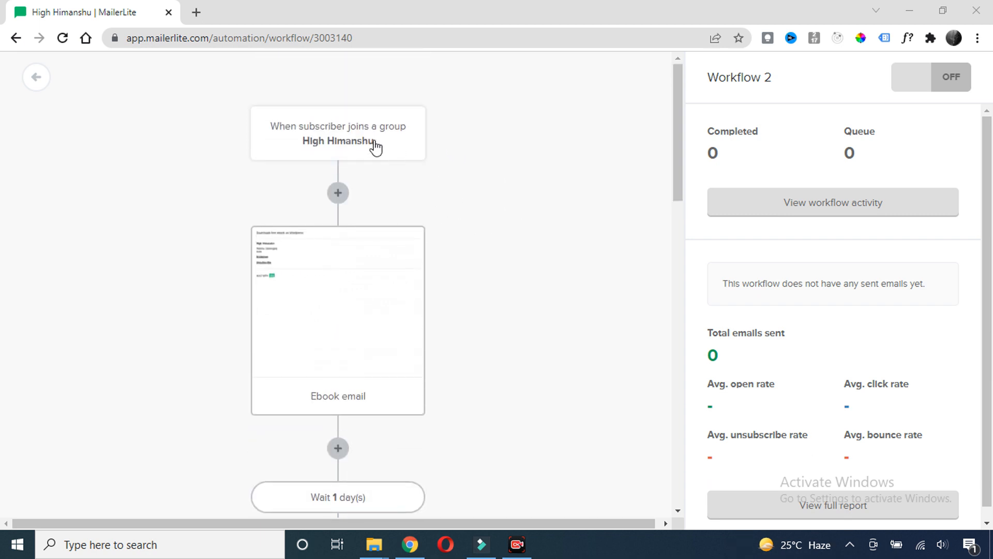
scroll(456, 233, down, 3)
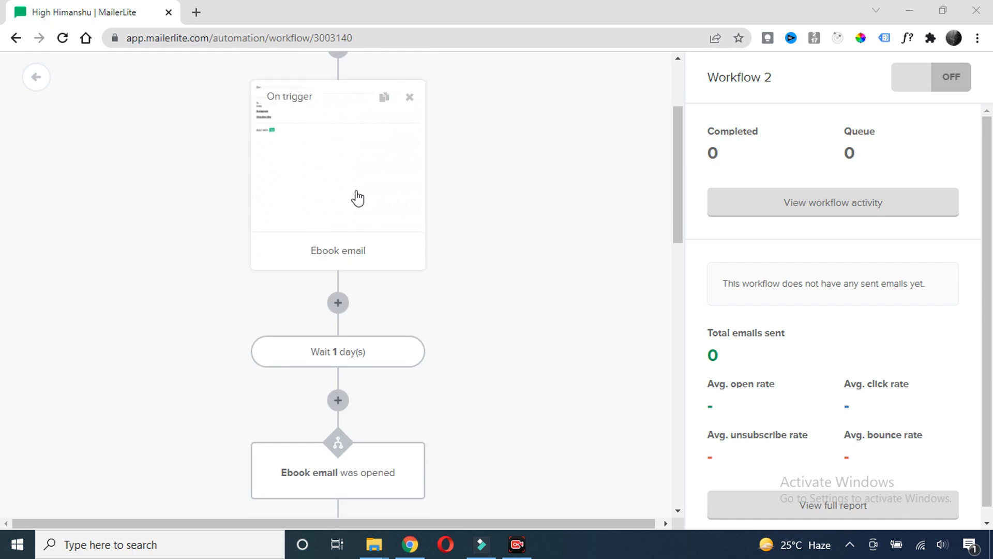
scroll(375, 209, up, 1)
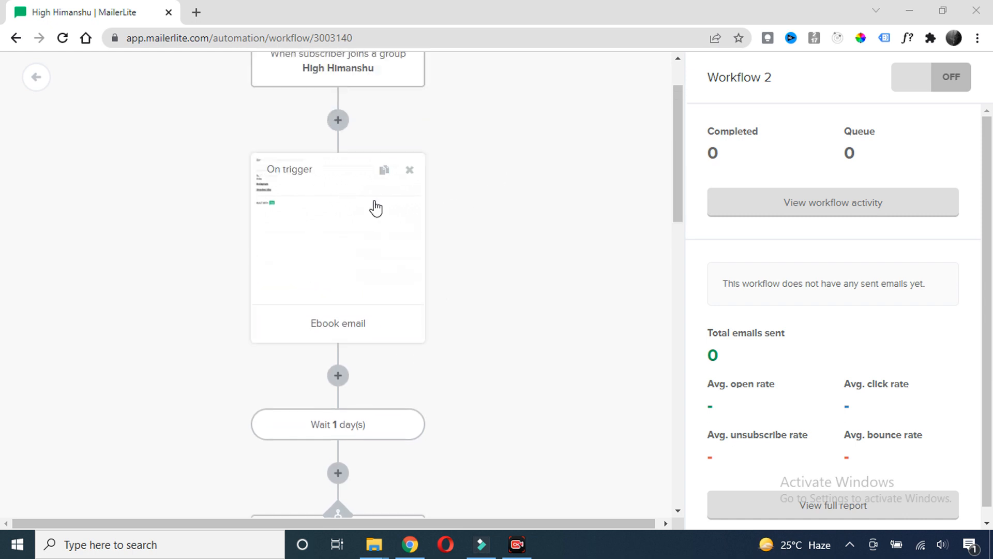
scroll(348, 211, down, 5)
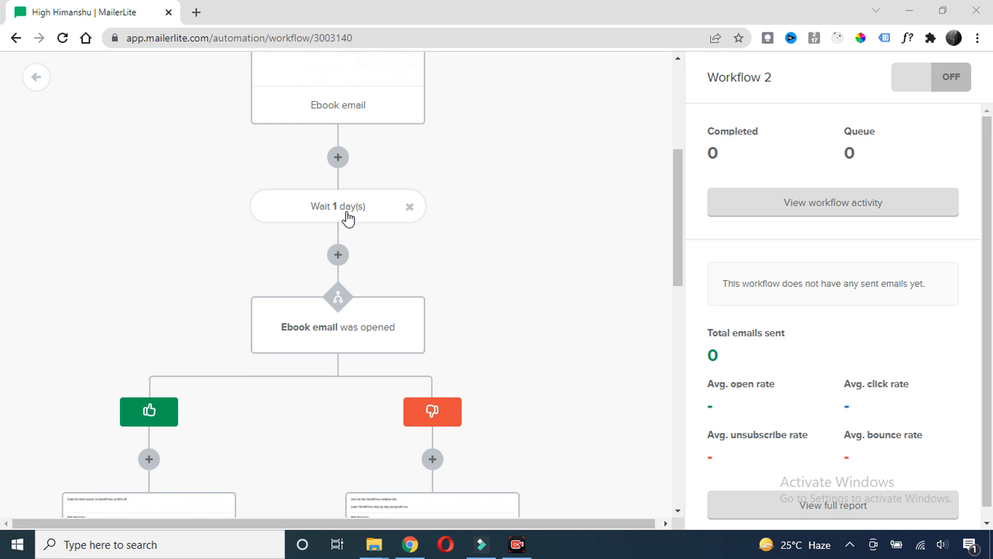
scroll(347, 215, down, 1)
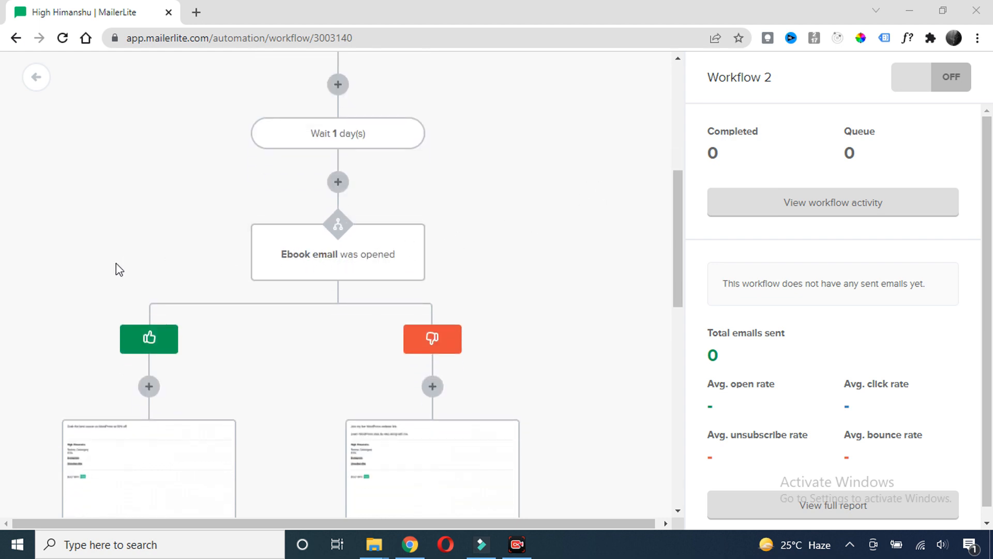
scroll(116, 263, down, 2)
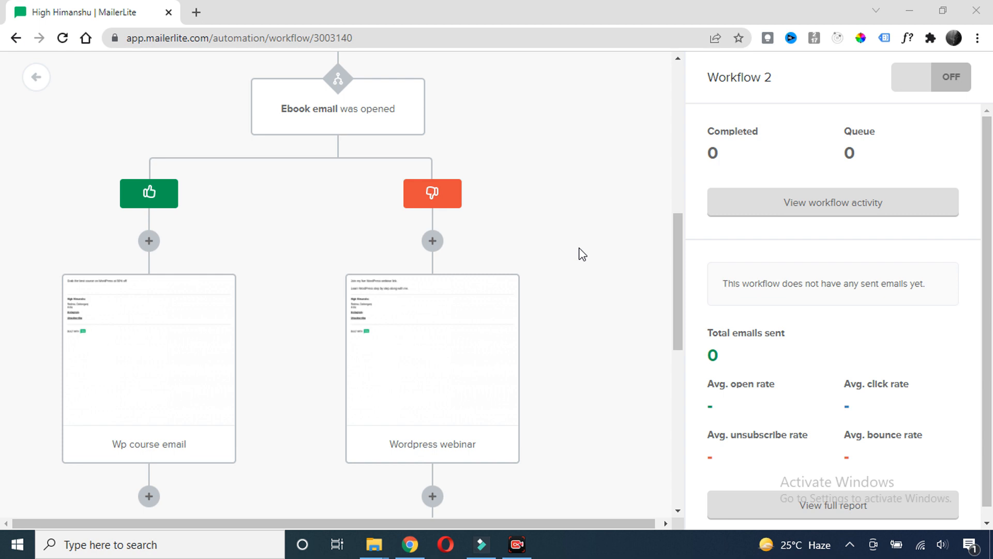
scroll(575, 224, down, 1)
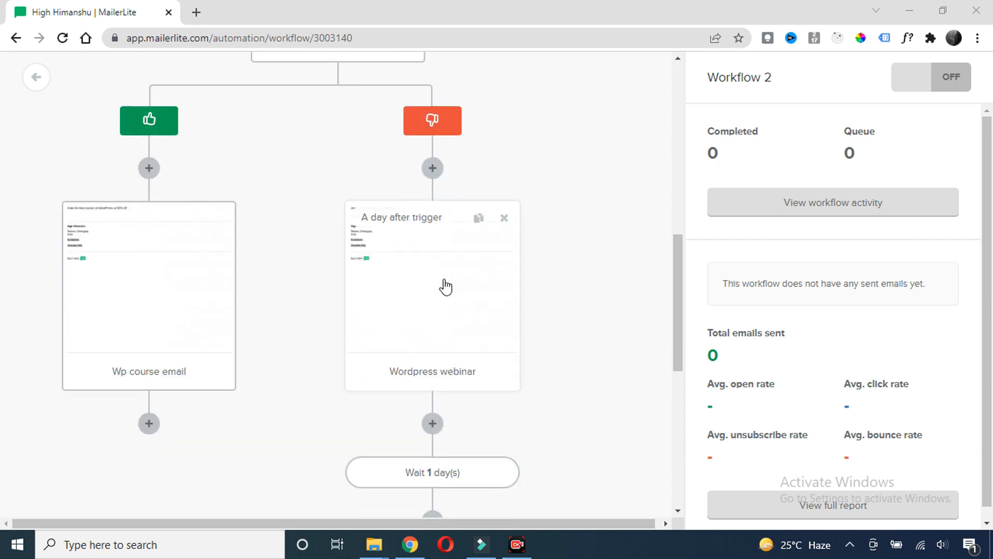
scroll(525, 173, down, 3)
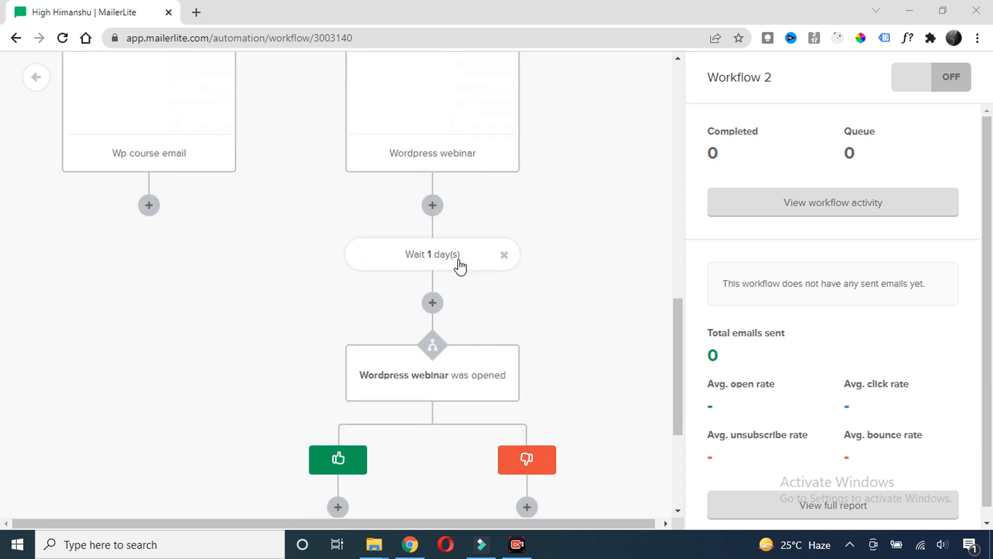
scroll(459, 266, up, 2)
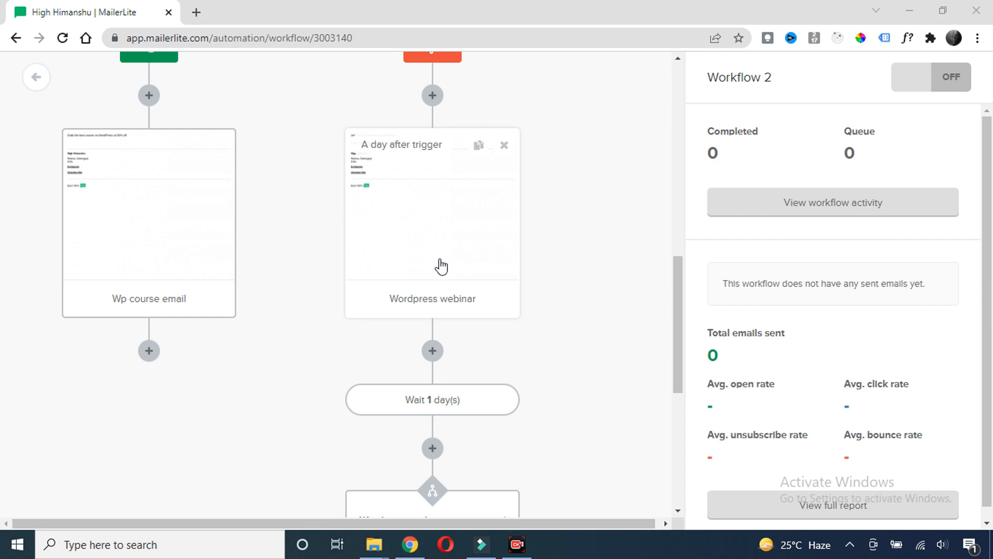
scroll(440, 266, down, 4)
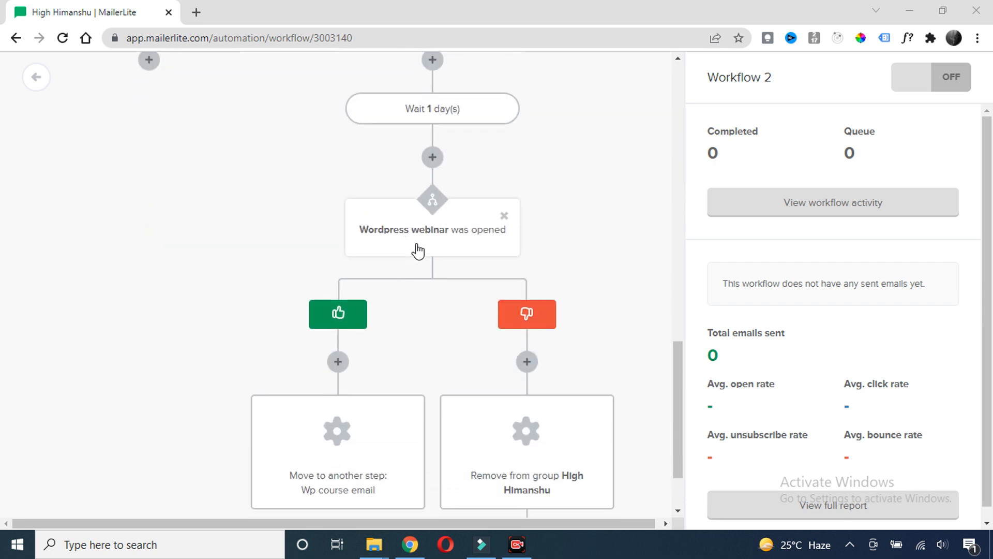
scroll(328, 198, down, 1)
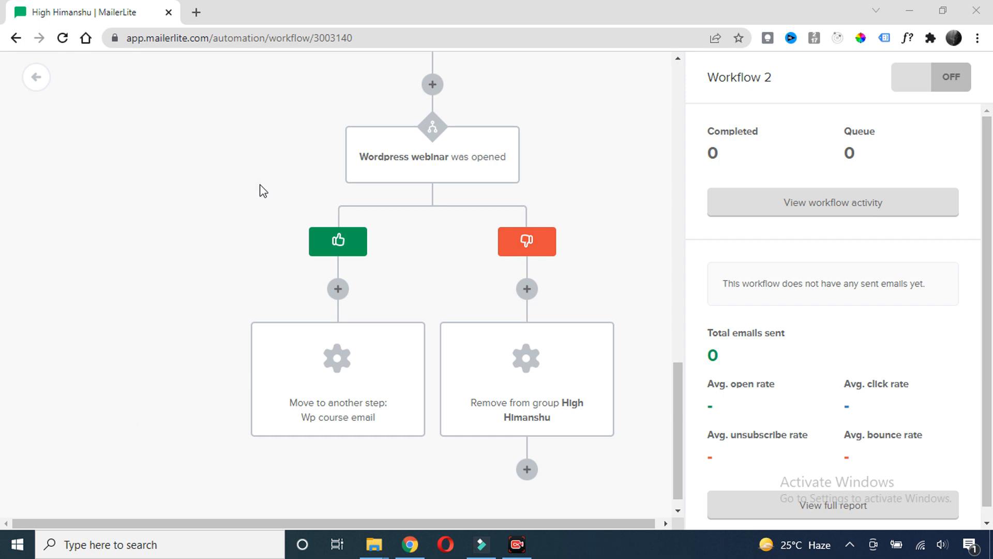
scroll(256, 191, down, 1)
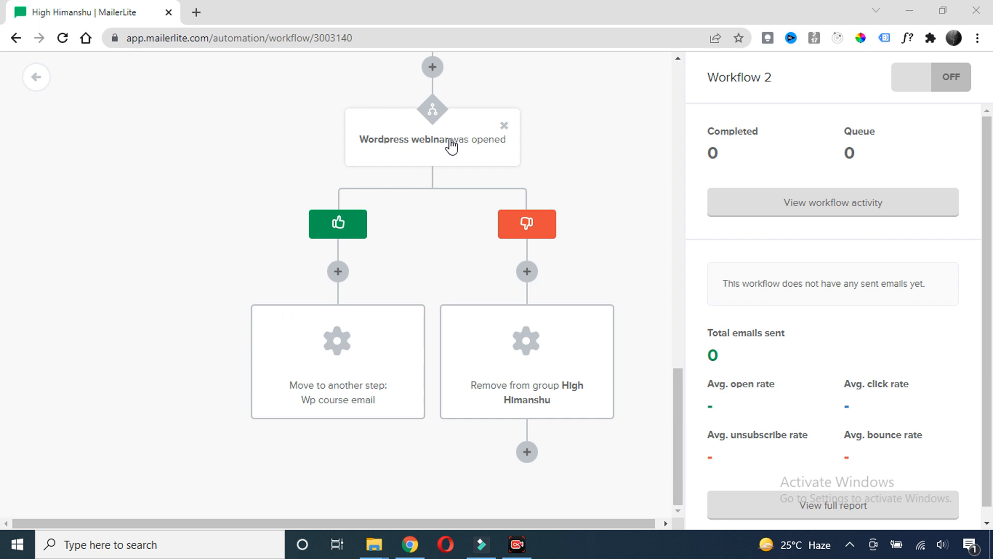
scroll(486, 166, up, 10)
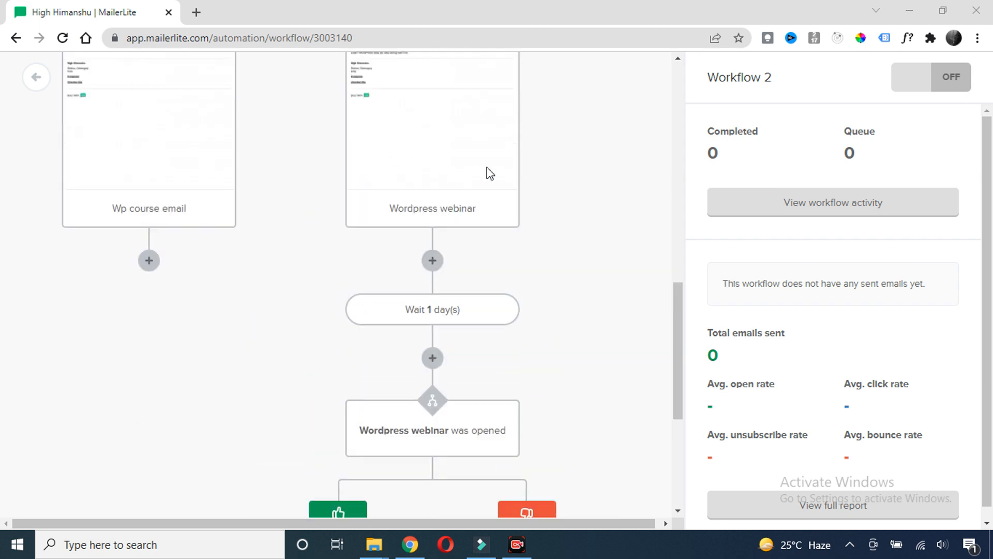
Review Workflow 2's panel and switch its OFF toggle to ON
scroll(595, 178, down, 10)
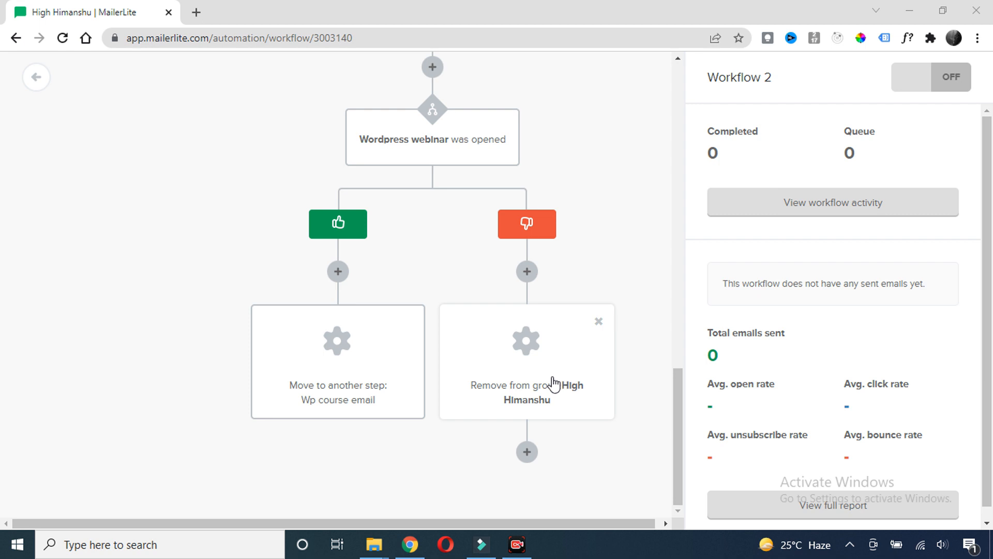
scroll(586, 212, up, 10)
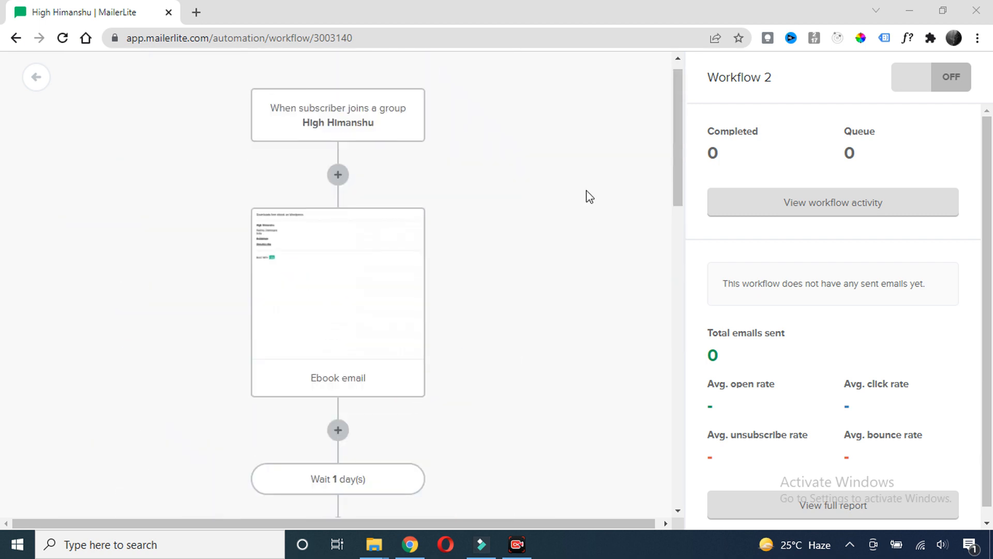
scroll(559, 214, down, 4)
scroll(558, 214, up, 4)
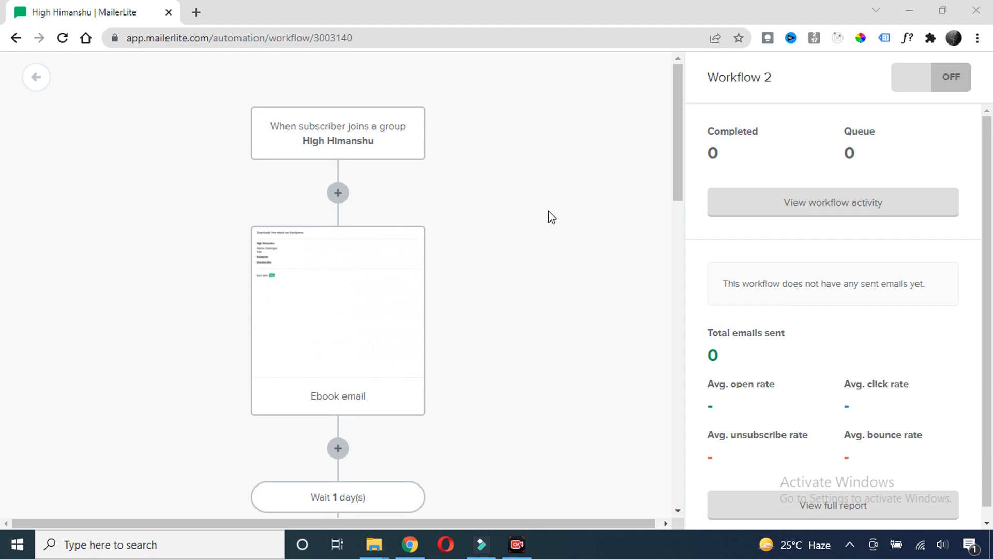
scroll(552, 216, down, 10)
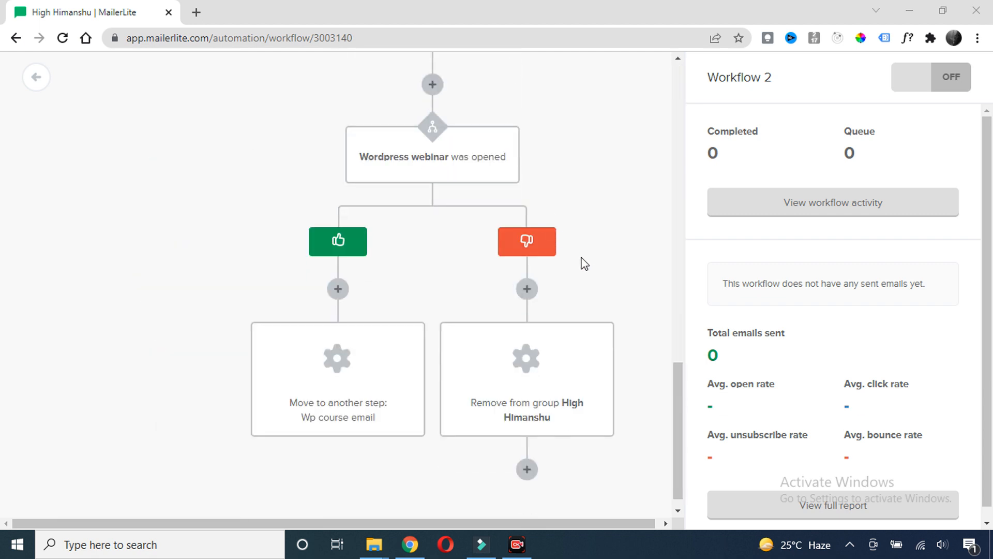
scroll(585, 269, down, 1)
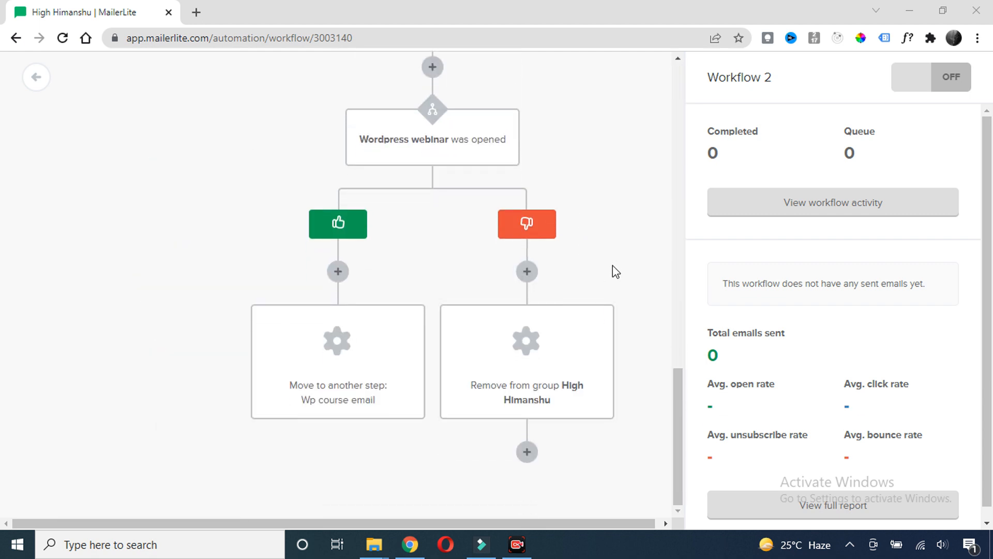
scroll(621, 181, up, 12)
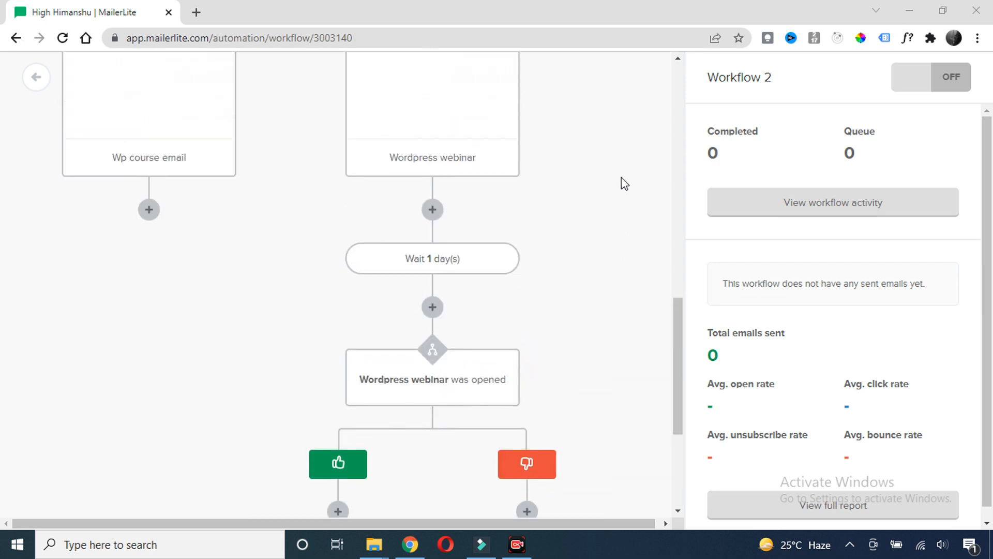
scroll(623, 179, up, 5)
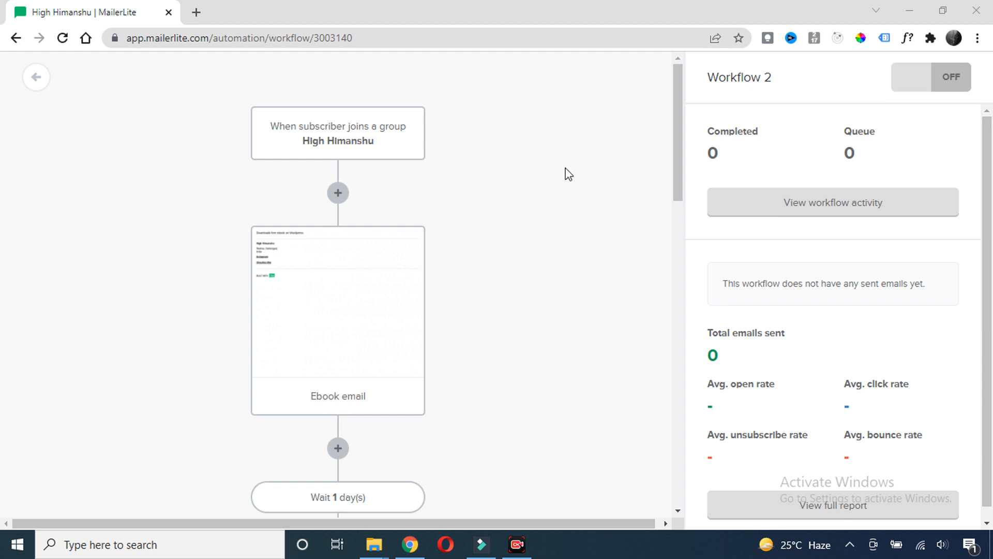
scroll(537, 206, down, 5)
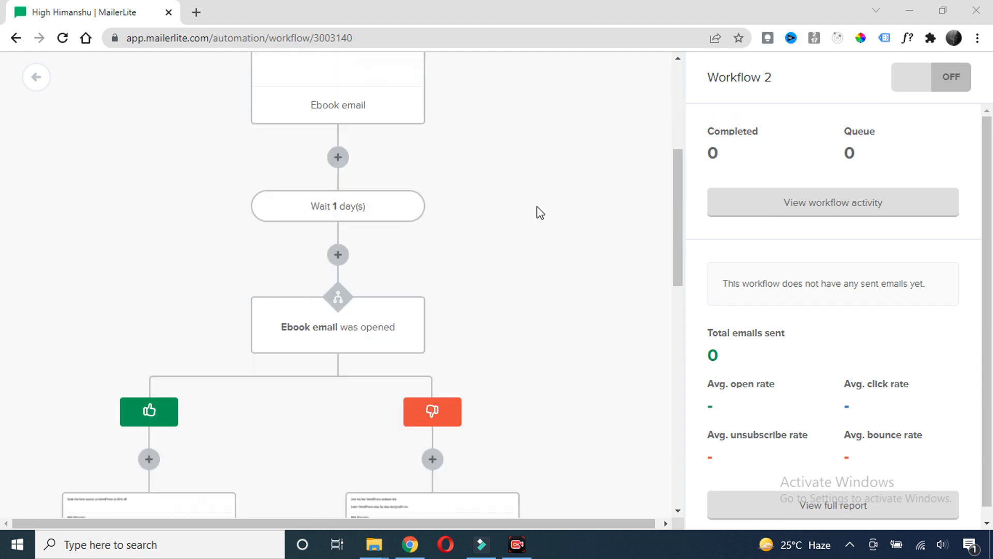
click(912, 84)
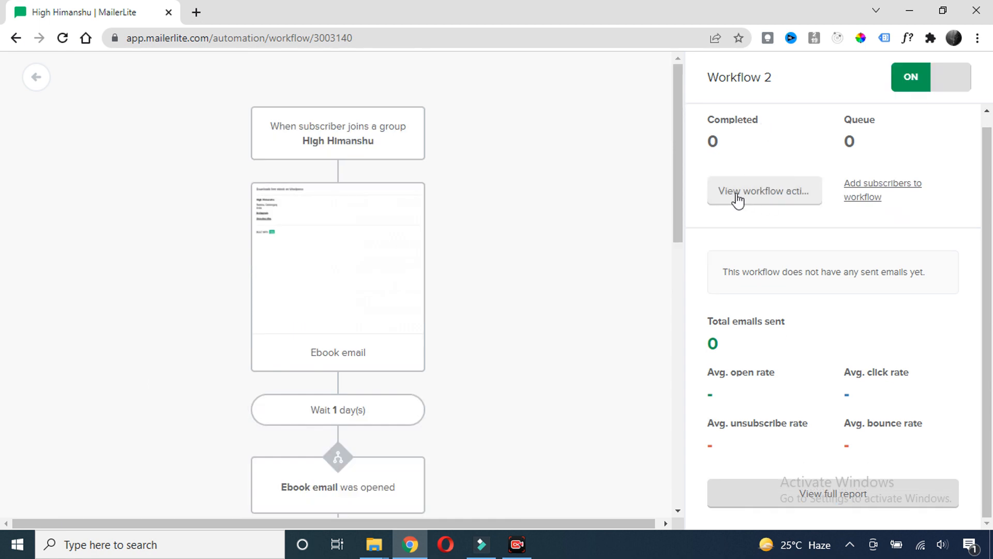
Go through Workflow 2's activity report, which shows ACTIVE with 0 emails sent
click(757, 198)
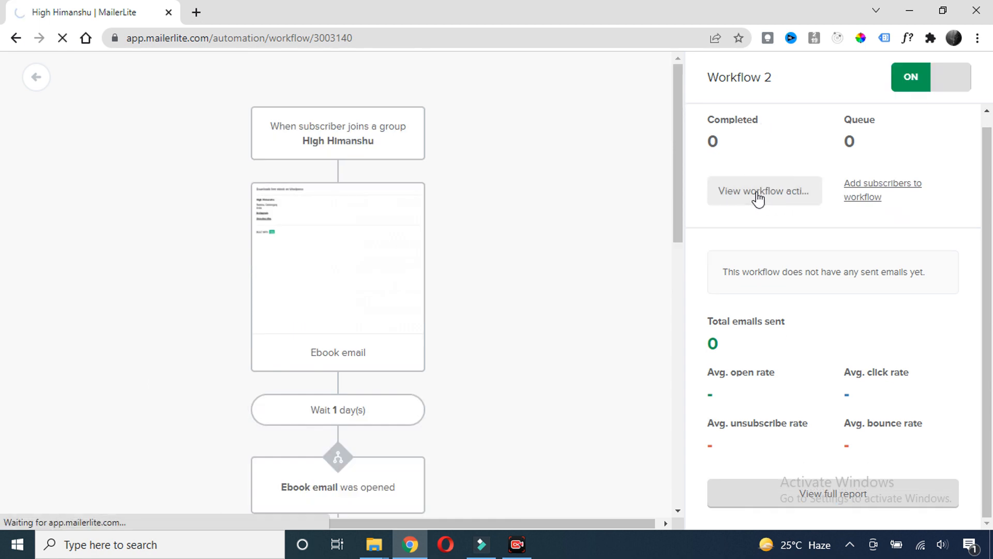
drag(39, 221, 170, 221)
click(279, 248)
scroll(311, 253, down, 10)
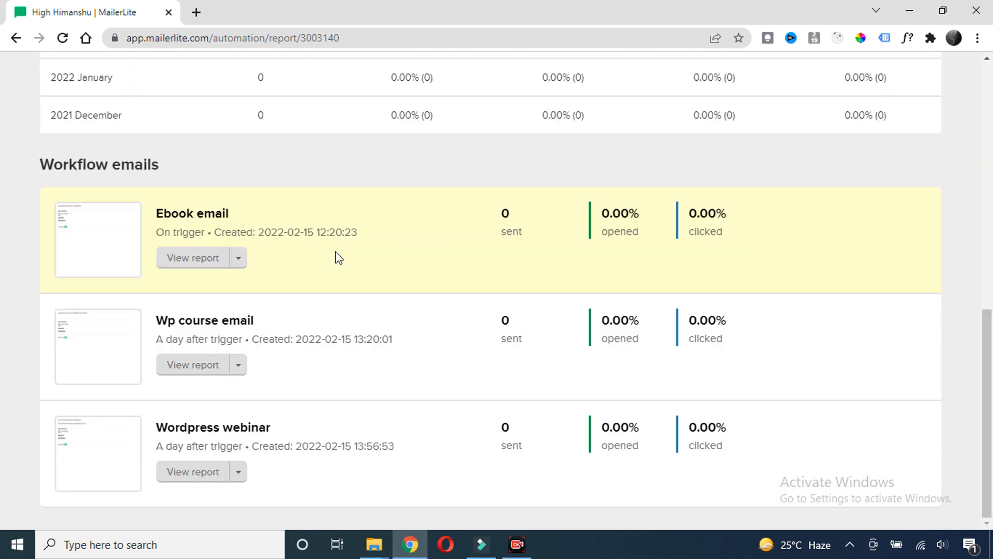
scroll(414, 277, up, 10)
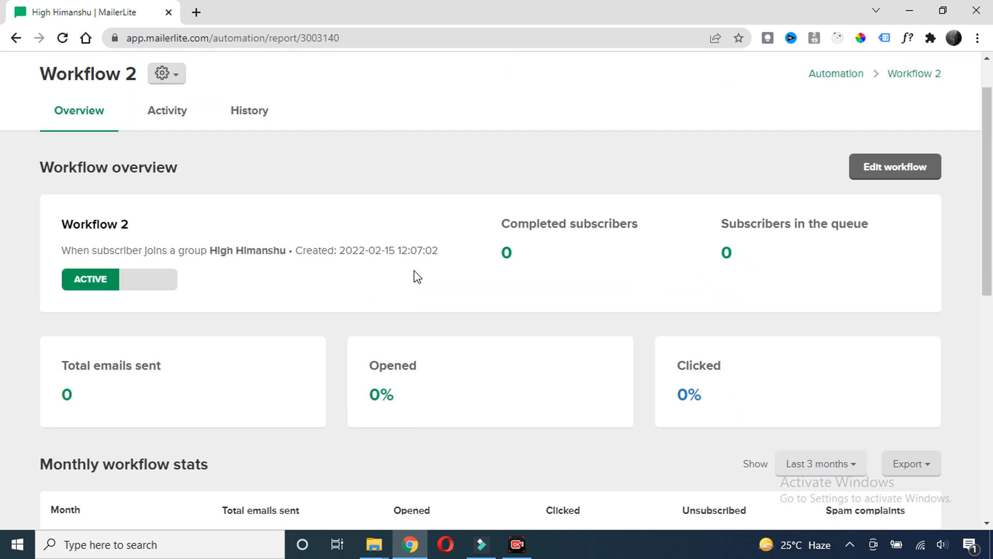
scroll(417, 277, up, 1)
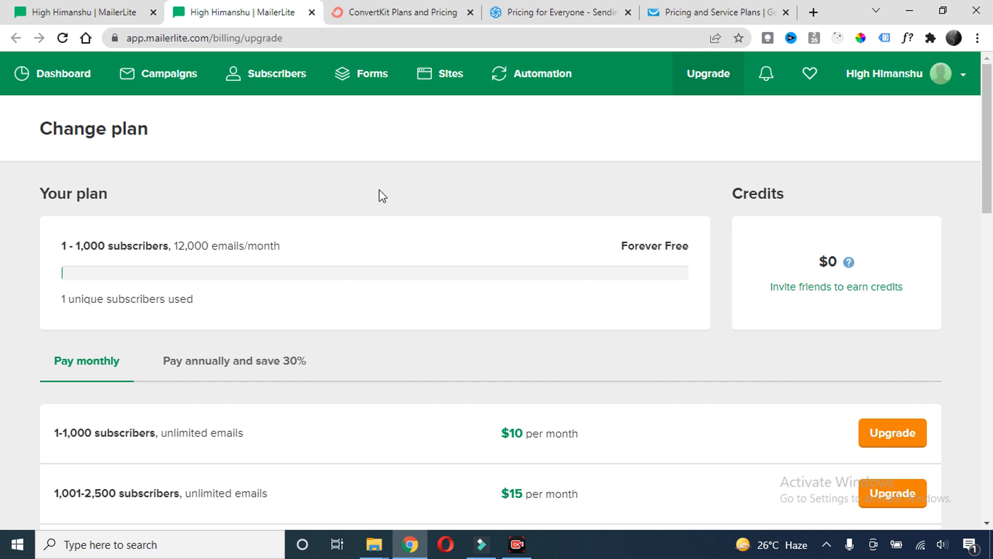
Glance at the ConvertKit, Sendinblue and GetResponse pricing tabs, then return to MailerLite's Change plan page
scroll(315, 195, down, 3)
scroll(318, 197, up, 3)
click(396, 20)
click(537, 17)
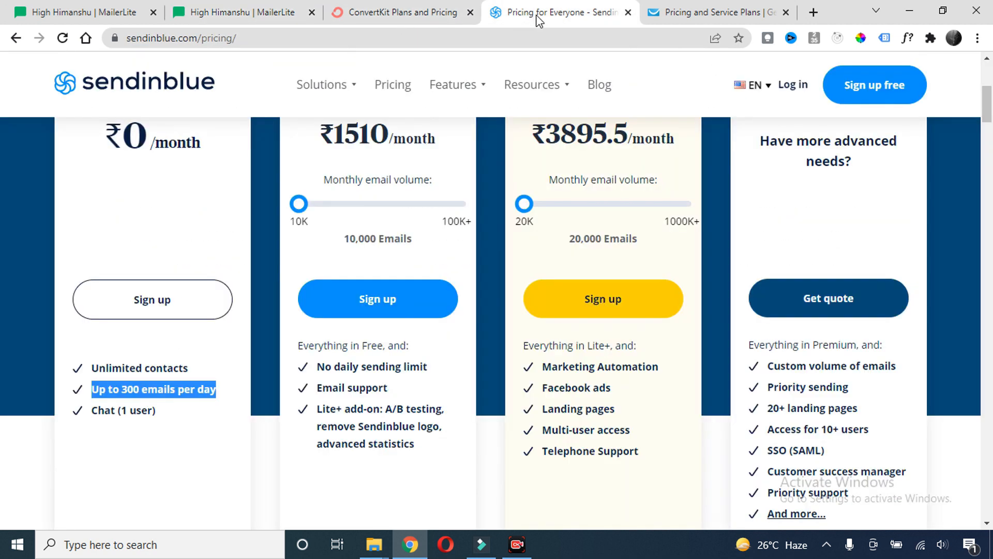
click(689, 13)
click(243, 13)
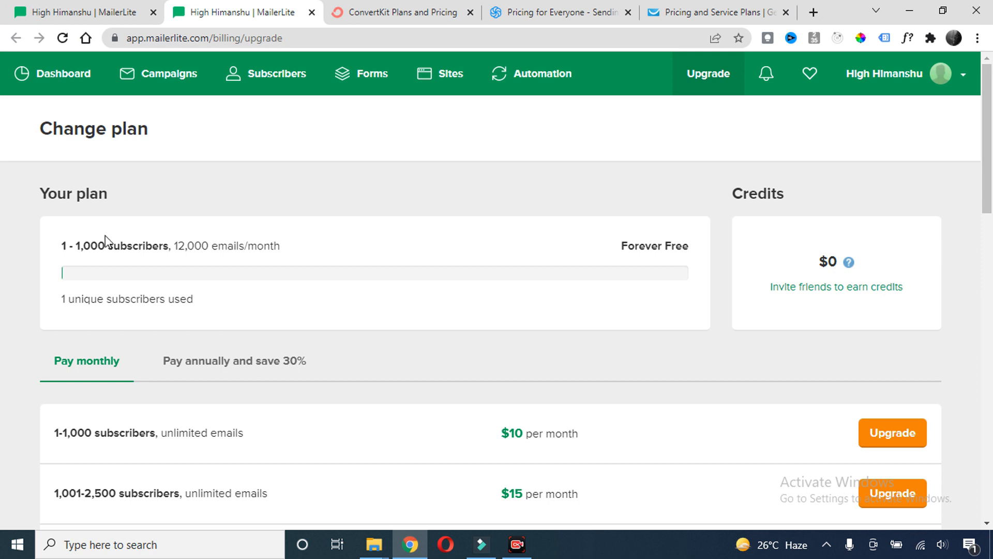
Highlight the free plan's 1,000 subscriber and 12,000 emails/month limits, then move to ConvertKit
drag(108, 247, 65, 246)
click(177, 238)
drag(171, 246, 278, 249)
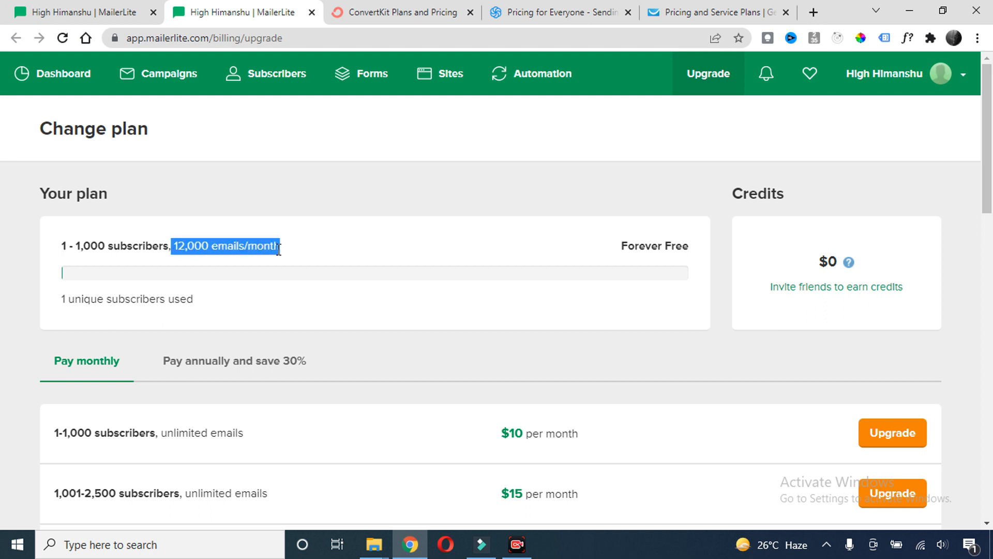
click(299, 188)
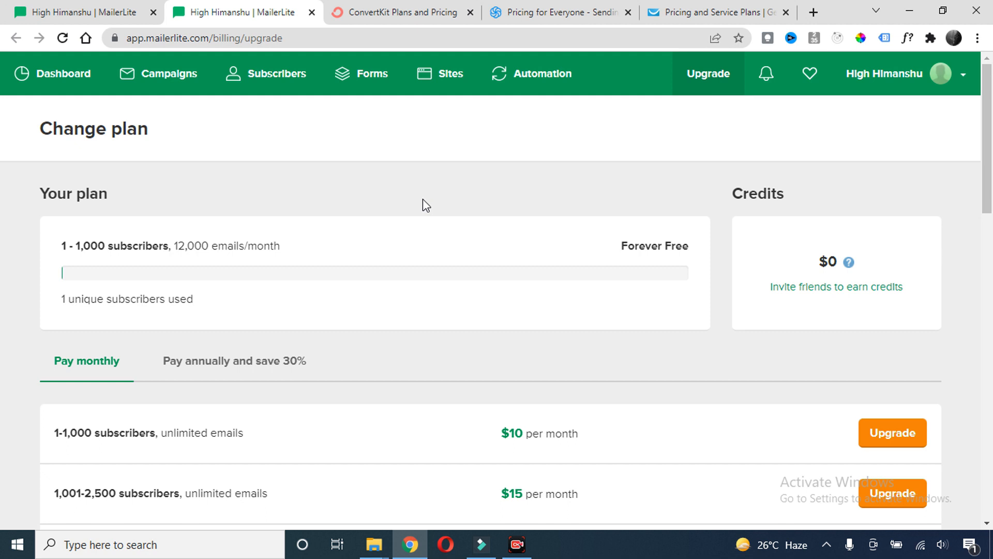
click(399, 12)
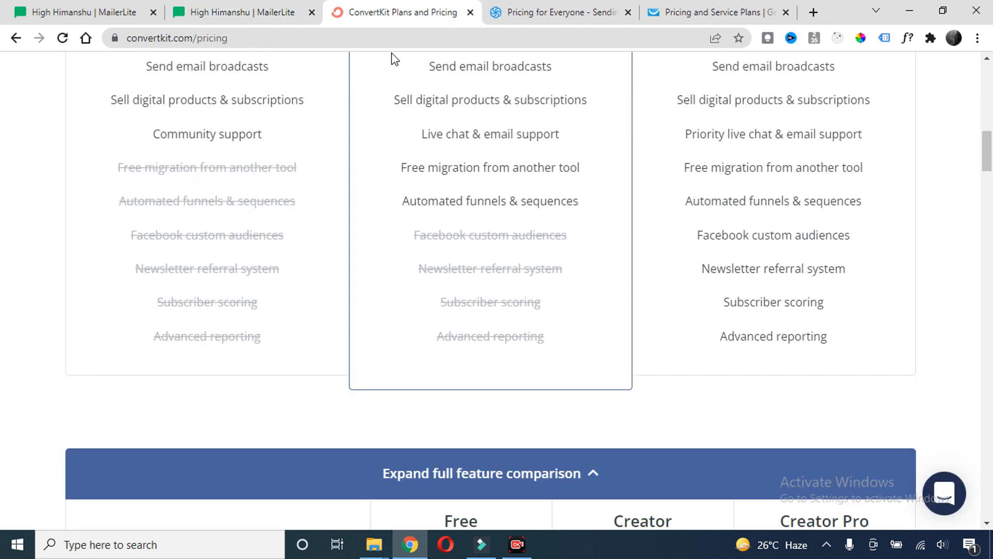
Highlight ConvertKit's Free plan 1,000 subscriber limit, cross-checking against MailerLite's Change plan page
scroll(362, 244, up, 5)
scroll(296, 234, down, 1)
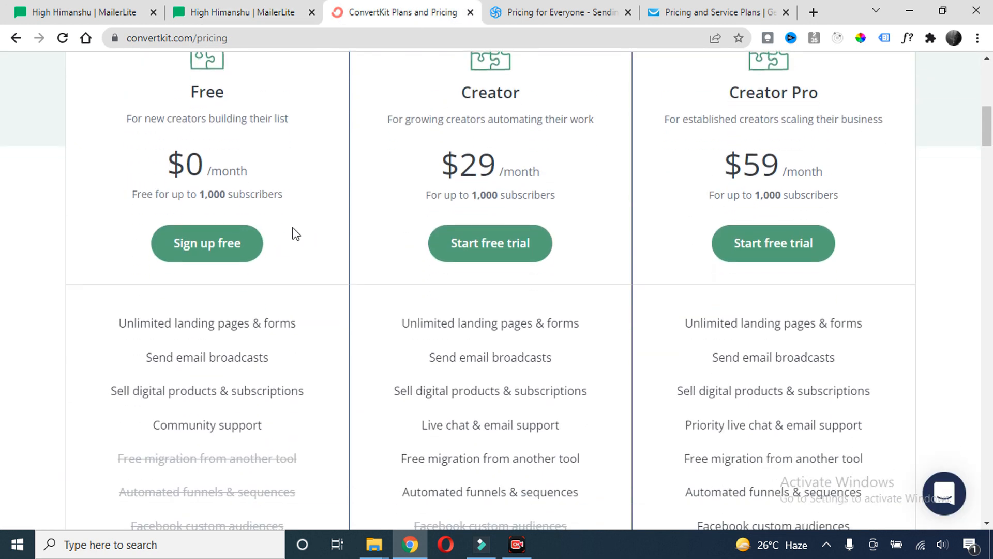
double_click(209, 195)
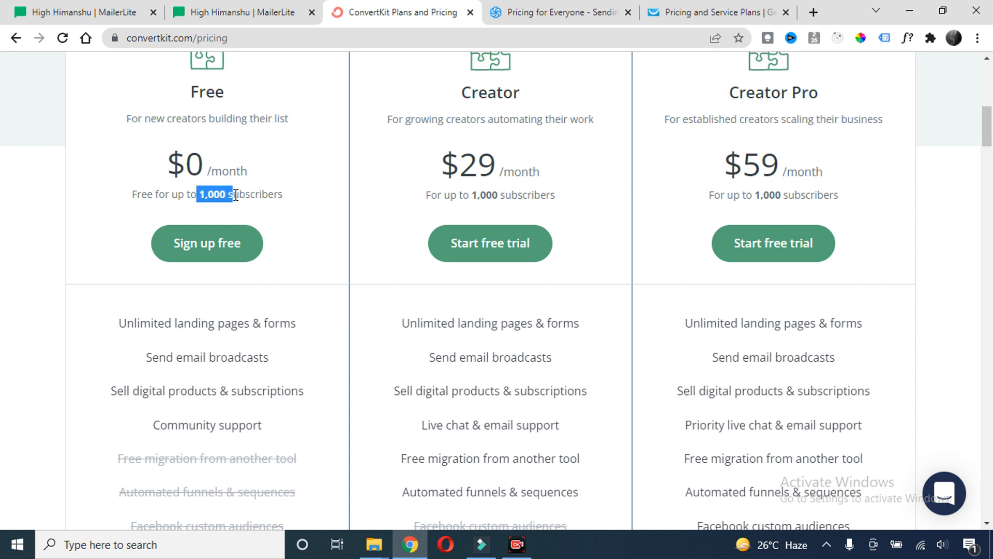
click(239, 12)
click(366, 12)
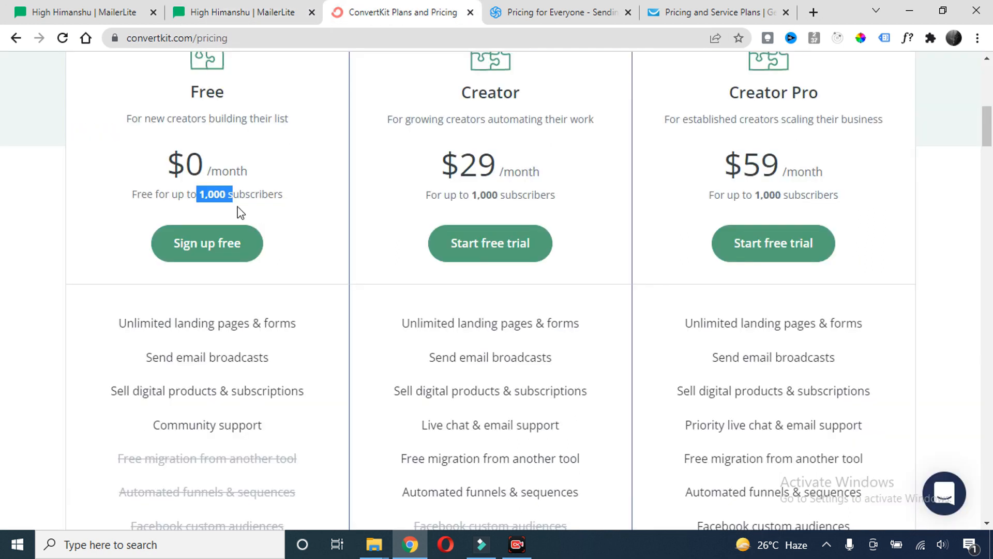
Scroll through ConvertKit's Free, Creator and Creator Pro feature comparison, then move to Sendinblue's pricing
scroll(247, 236, up, 2)
scroll(264, 251, down, 3)
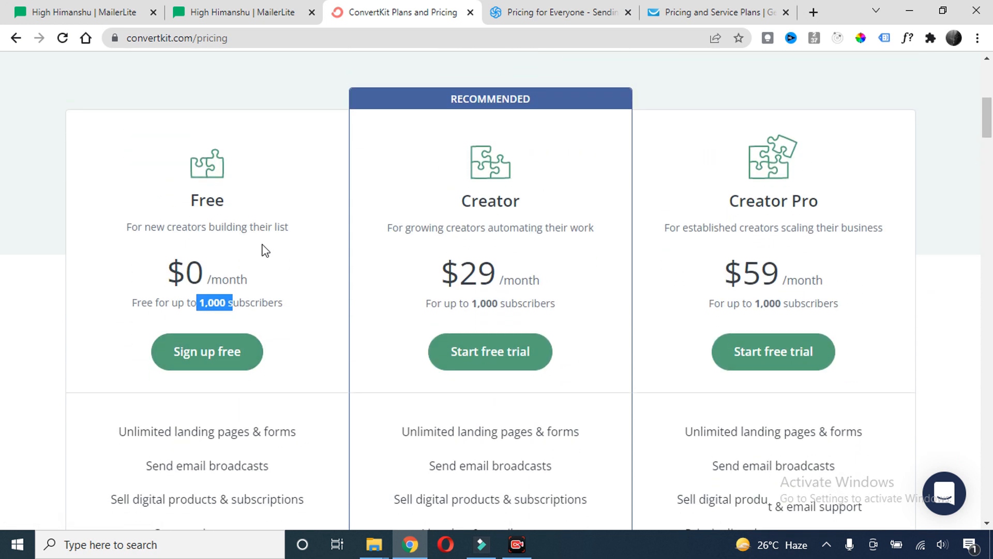
scroll(263, 260, down, 10)
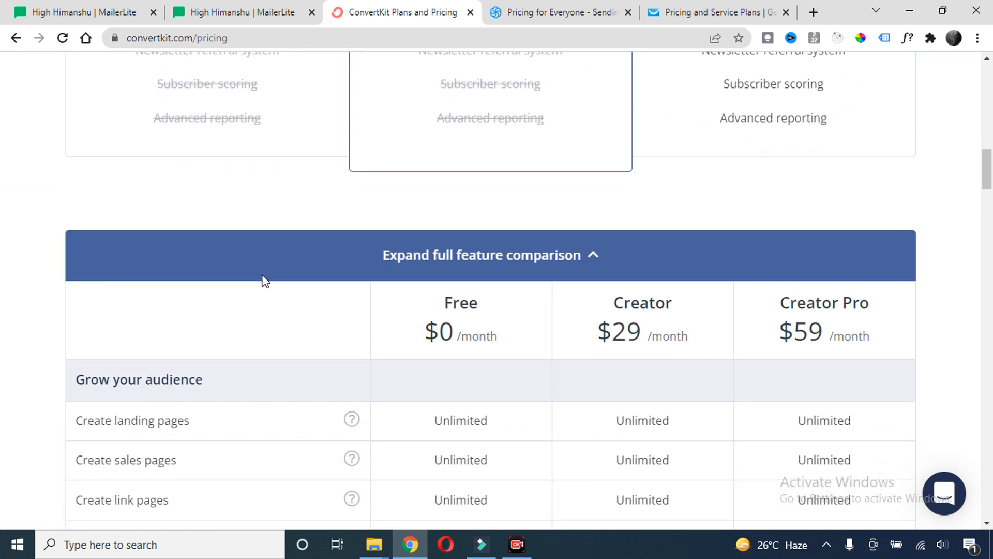
scroll(363, 280, down, 2)
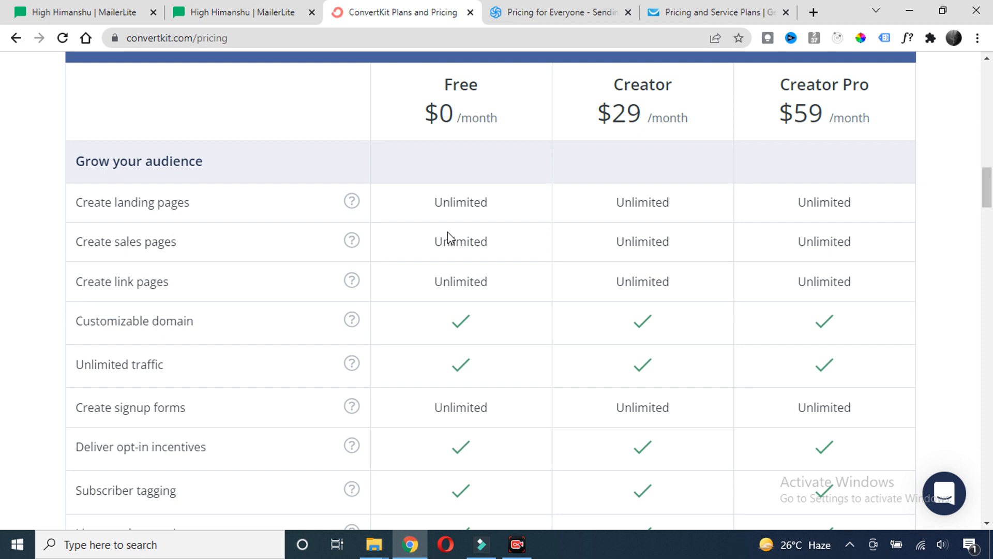
scroll(451, 237, down, 4)
scroll(449, 232, down, 15)
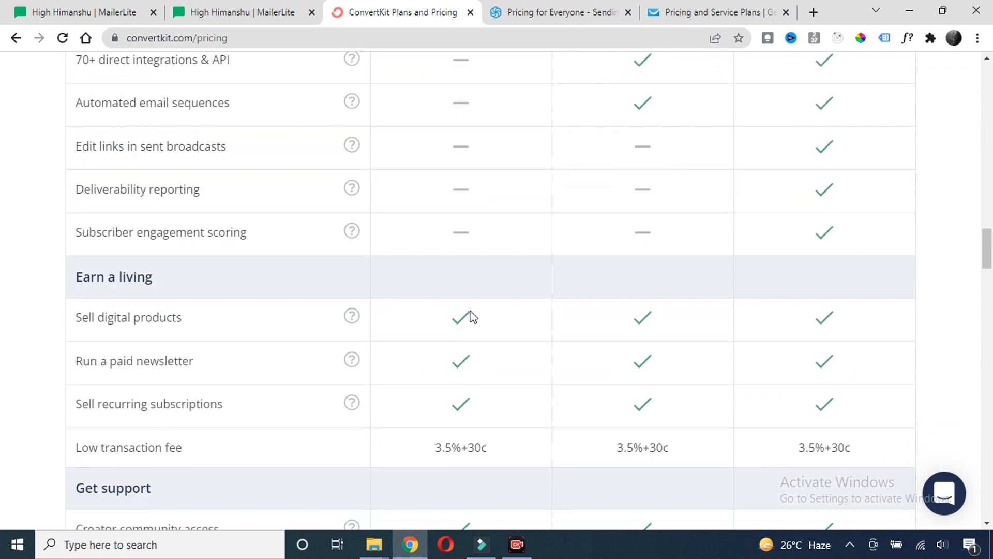
scroll(472, 315, down, 4)
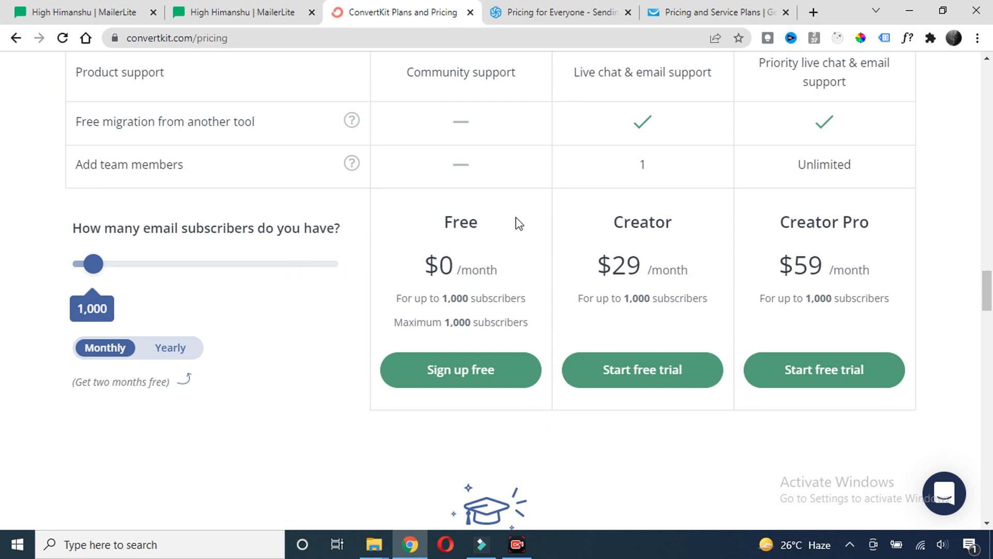
scroll(516, 222, up, 10)
click(532, 16)
scroll(188, 270, up, 1)
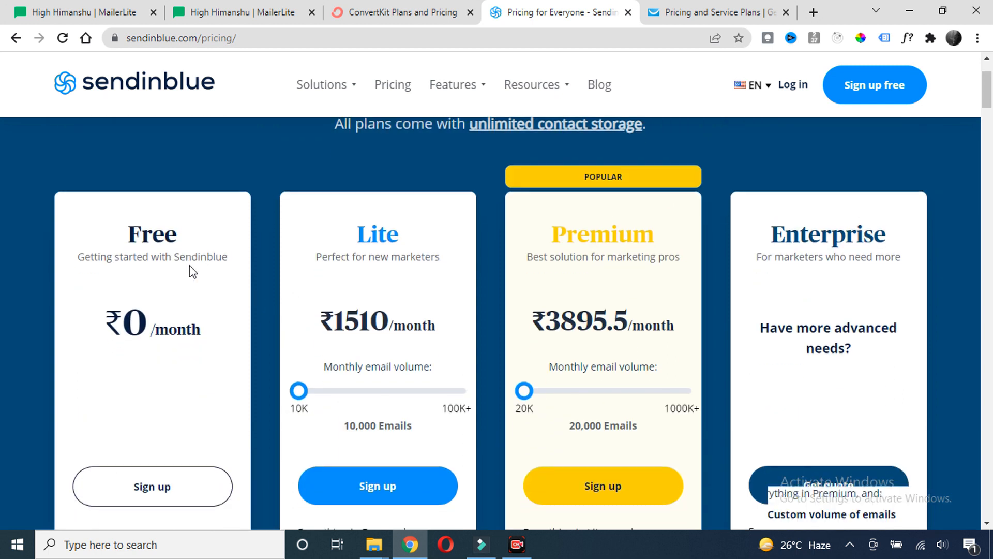
Highlight Sendinblue's Free plan 300 emails per day and Unlimited contacts, then go to GetResponse
scroll(190, 266, down, 5)
click(170, 329)
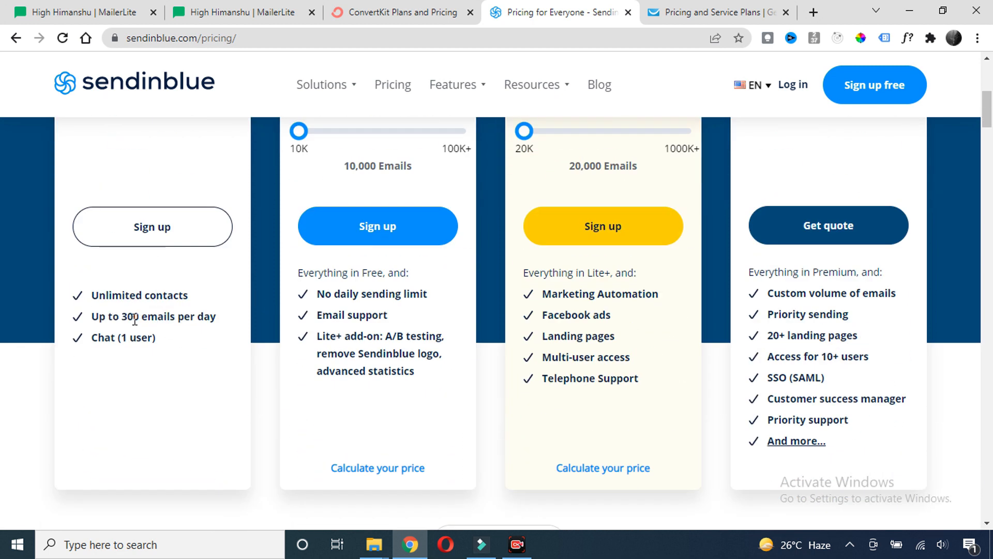
drag(119, 318, 170, 317)
scroll(171, 336, up, 1)
drag(188, 371, 90, 368)
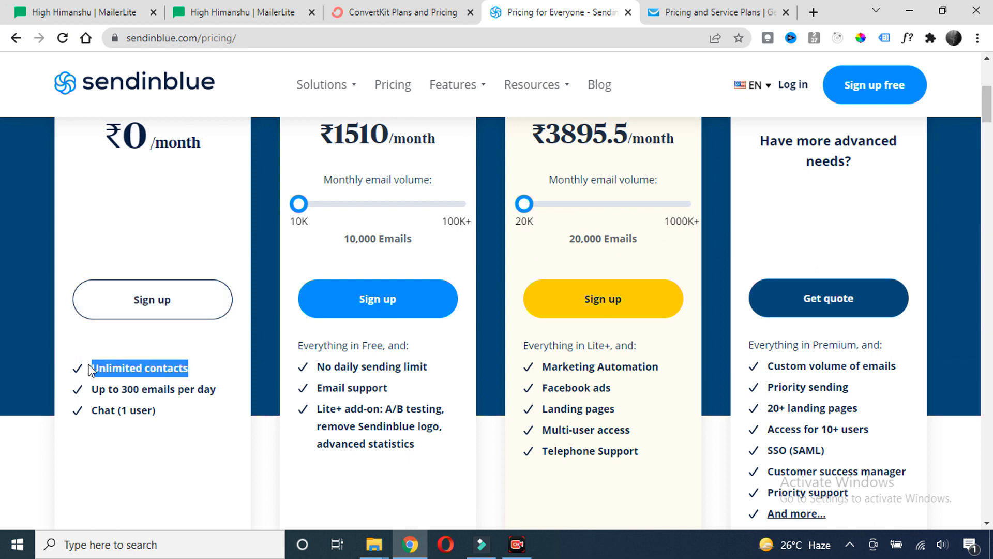
click(191, 367)
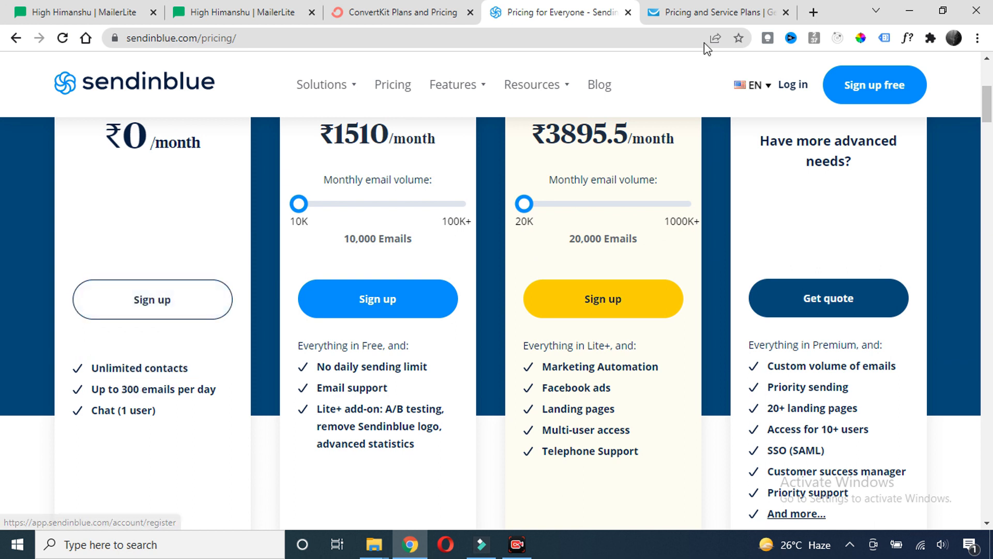
click(700, 17)
scroll(216, 243, down, 5)
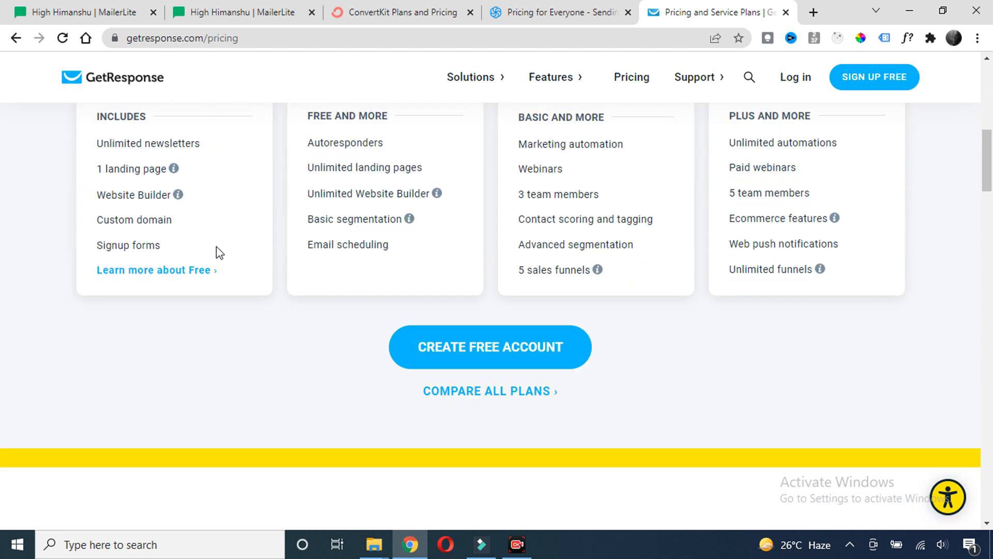
Highlight GetResponse's Free plan limit of up to 500 contacts, then return to MailerLite
scroll(289, 280, down, 6)
scroll(290, 280, up, 6)
scroll(289, 277, up, 4)
click(42, 211)
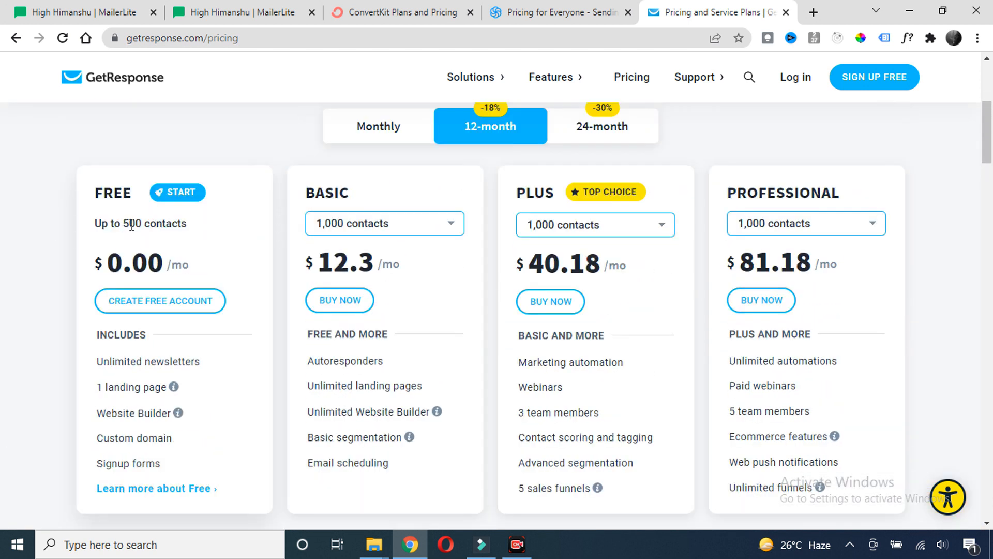
drag(132, 225, 187, 226)
click(207, 228)
scroll(202, 237, down, 4)
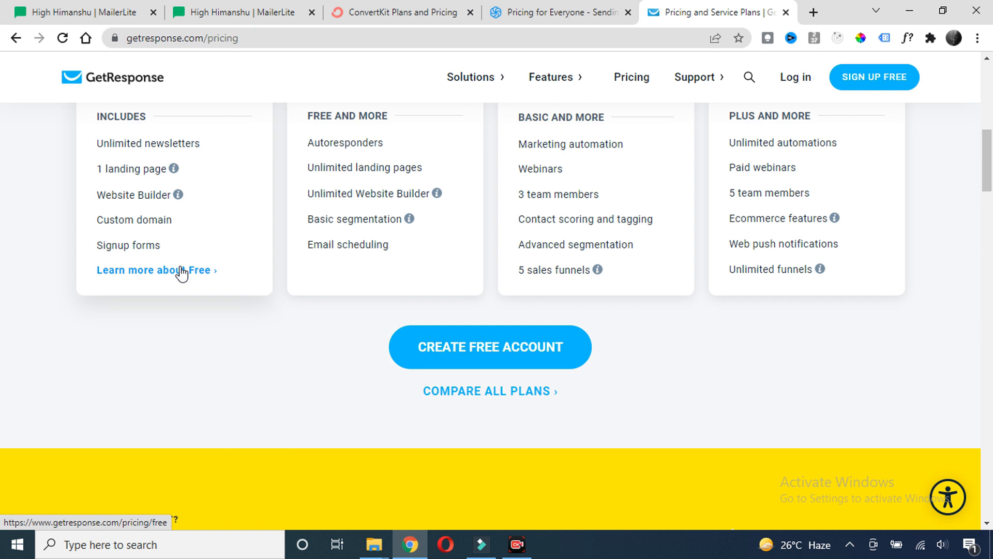
scroll(182, 273, up, 4)
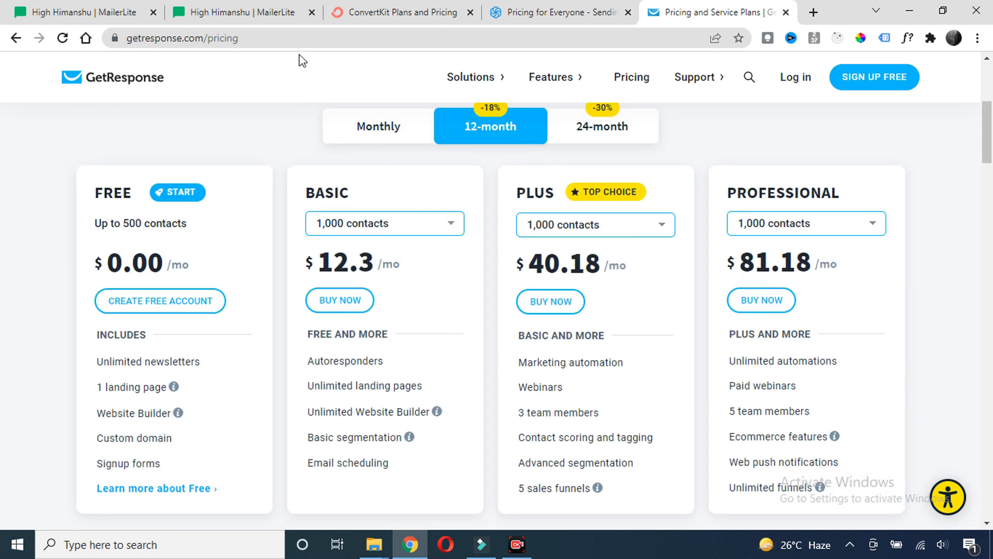
click(243, 12)
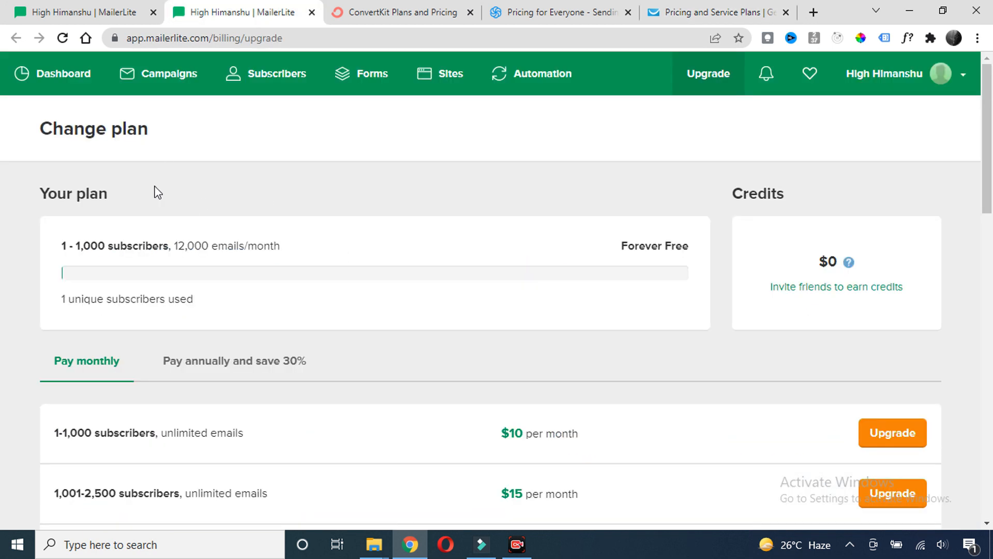
Highlight MailerLite's 1-1,000 subscriber tier, unlimited emails and $10 monthly price, then switch to ConvertKit
drag(78, 246, 208, 255)
click(215, 208)
scroll(185, 217, down, 3)
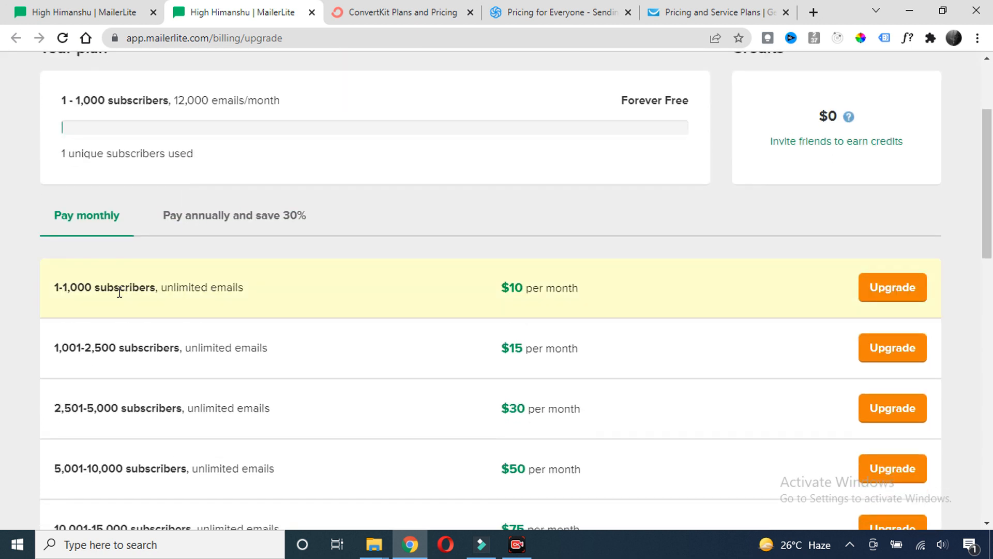
drag(67, 286, 126, 288)
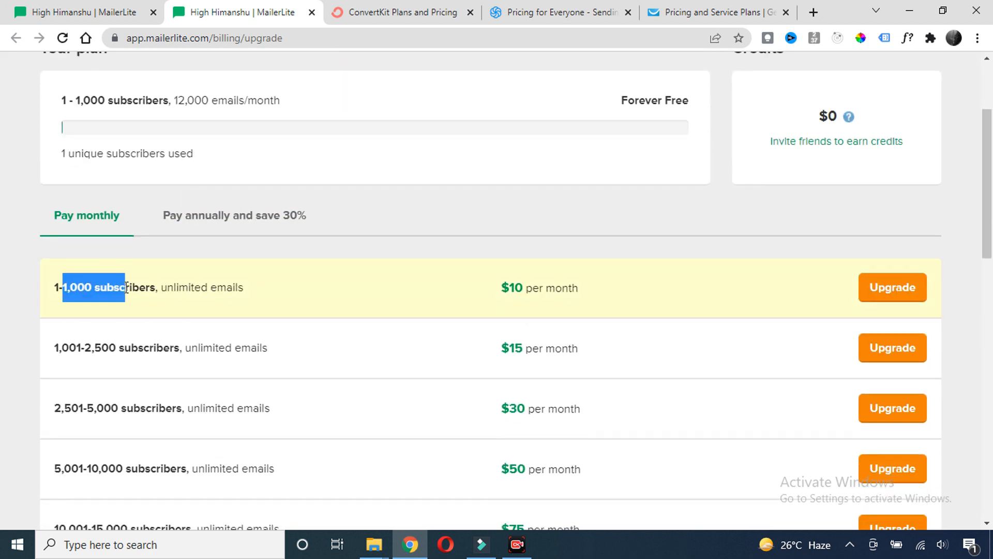
click(185, 303)
drag(243, 286, 162, 282)
drag(495, 288, 556, 289)
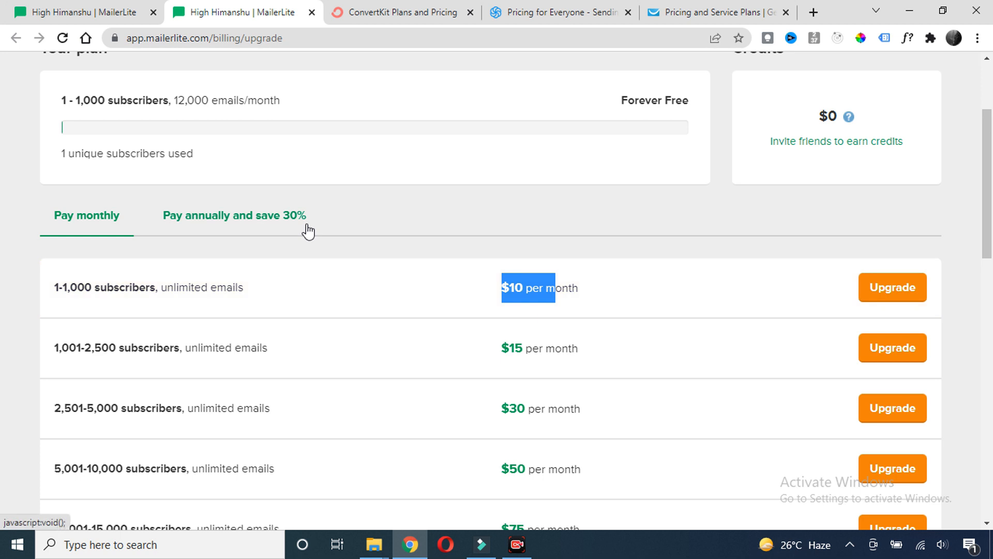
click(389, 19)
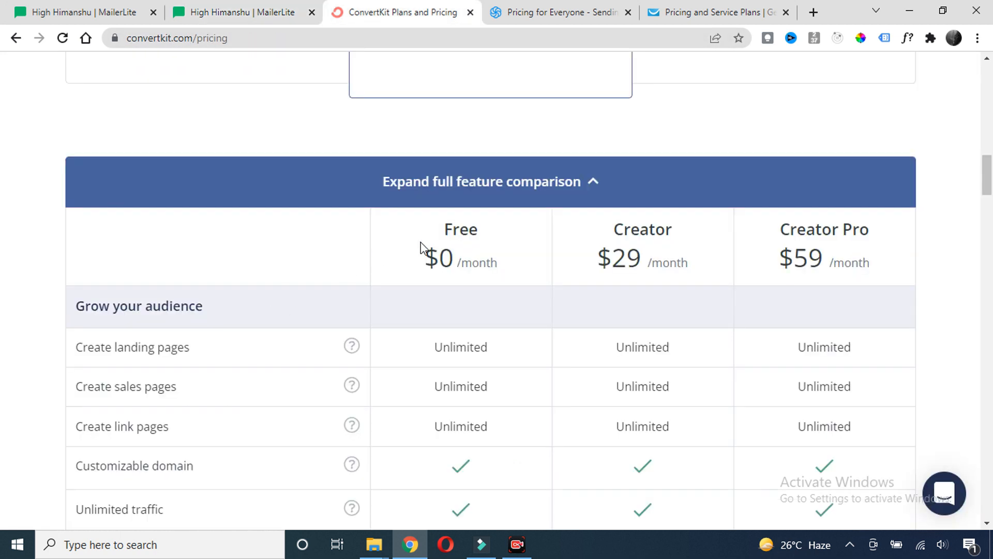
Highlight ConvertKit Creator plan's 1,000 subscriber limit and $29 price, then go back to MailerLite
scroll(613, 238, down, 3)
scroll(614, 238, up, 9)
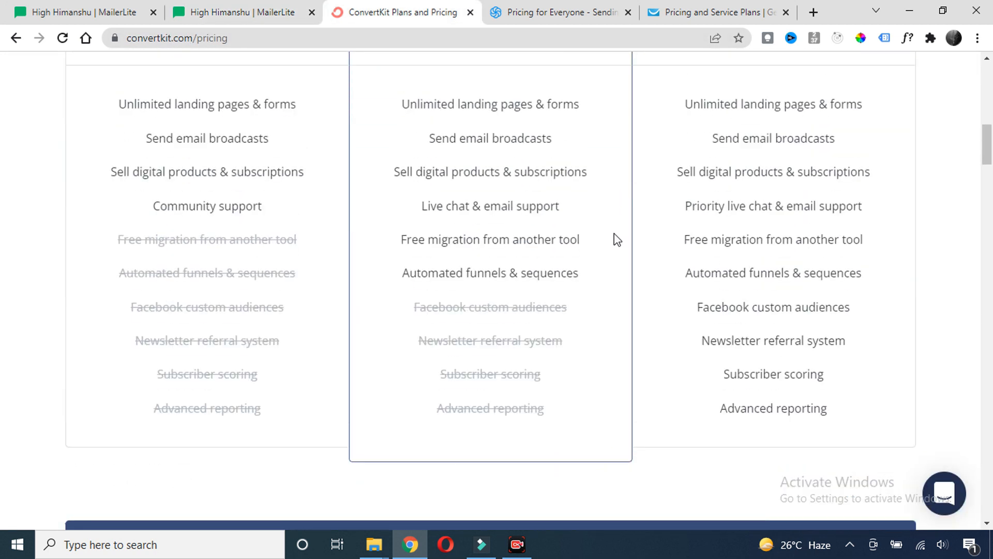
scroll(615, 238, up, 7)
scroll(618, 241, down, 10)
scroll(595, 238, up, 7)
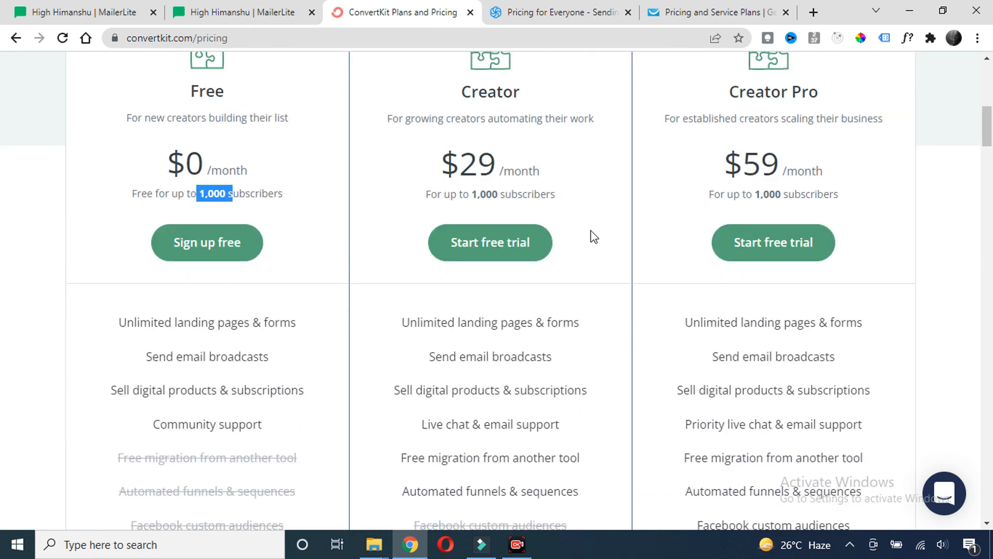
click(561, 162)
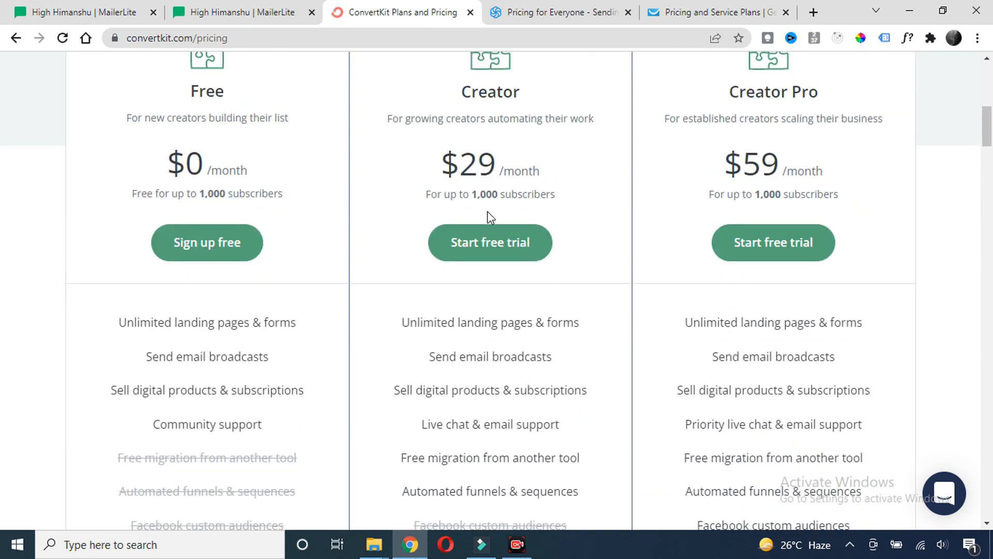
drag(474, 195, 526, 195)
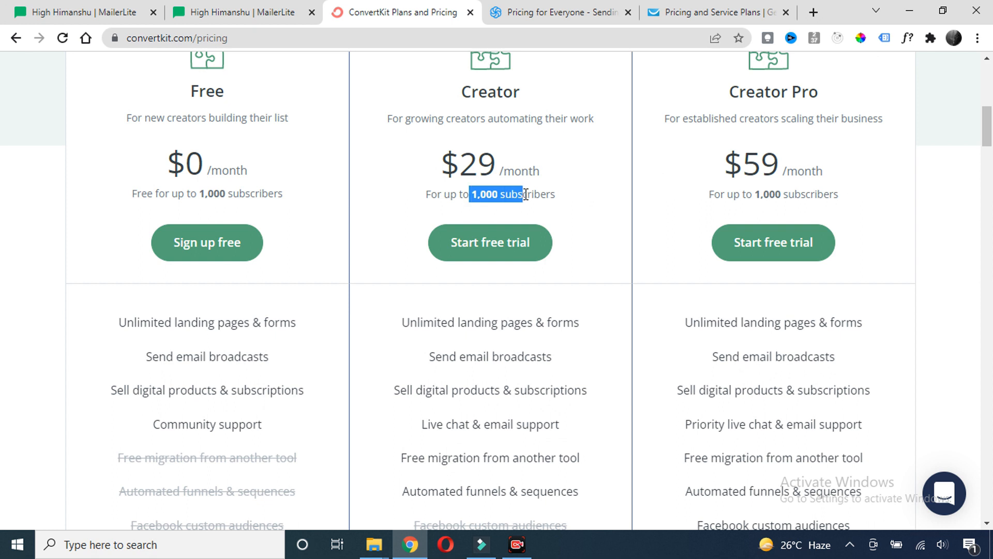
click(578, 160)
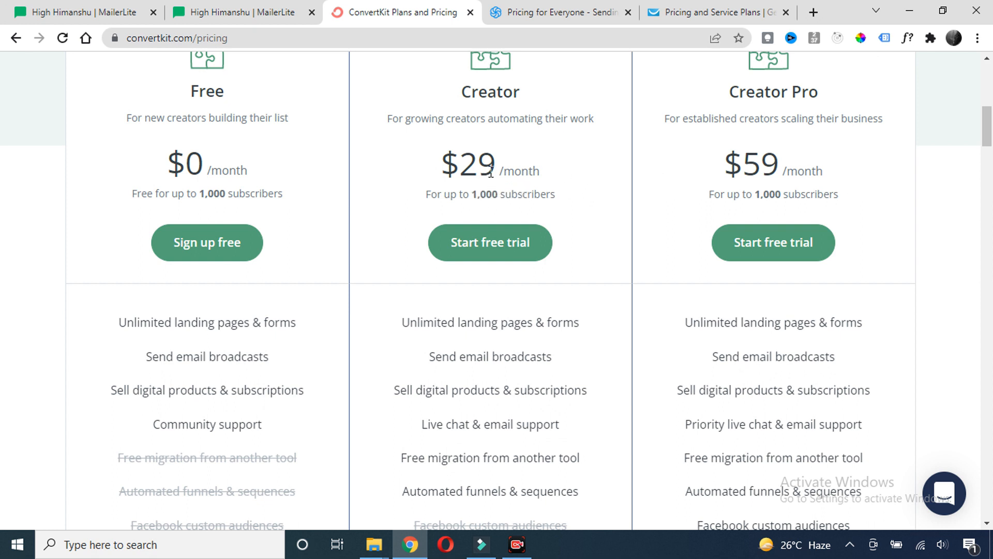
drag(459, 162, 484, 162)
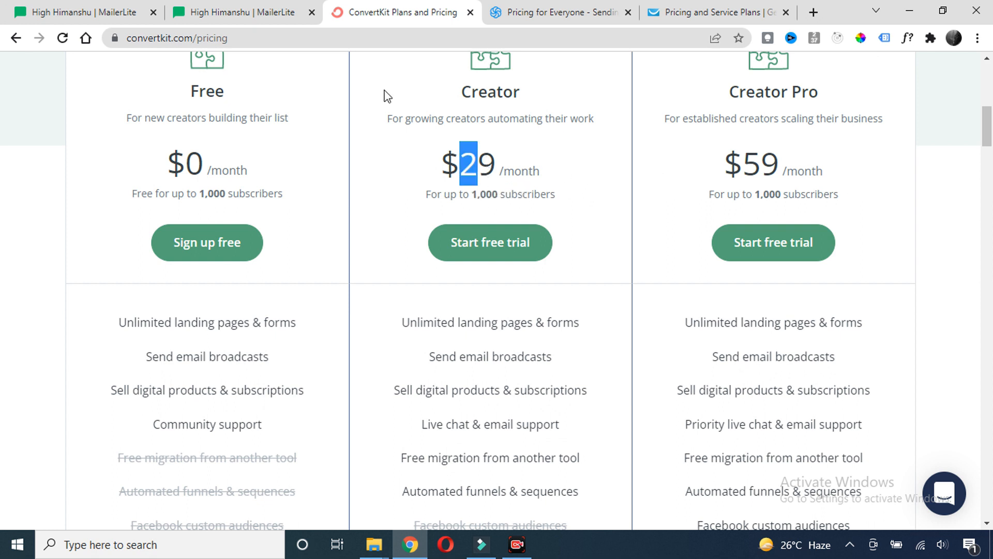
click(253, 12)
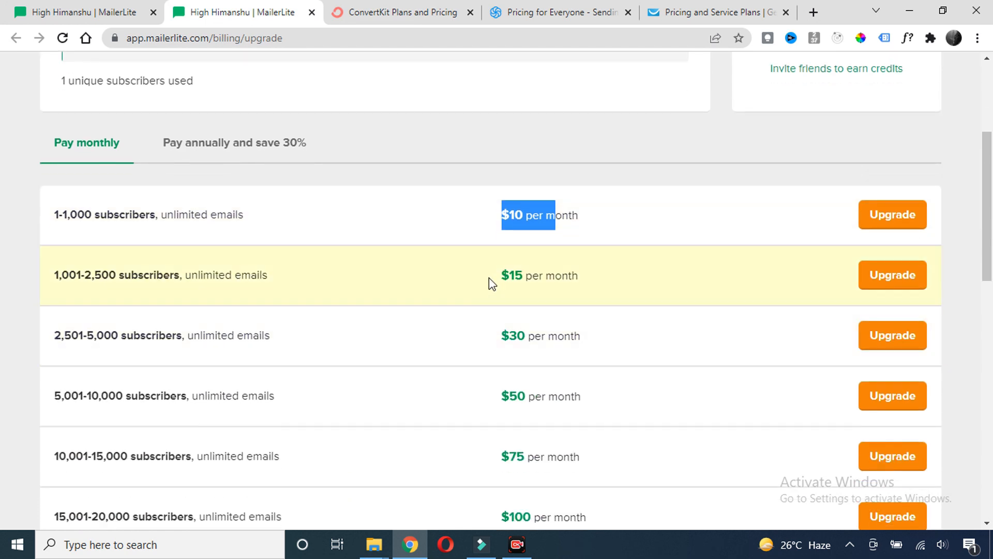
Highlight MailerLite's $15 monthly price for the 1,001-2,500 subscriber tier, then return to Sendinblue's pricing
click(491, 283)
drag(516, 274, 529, 274)
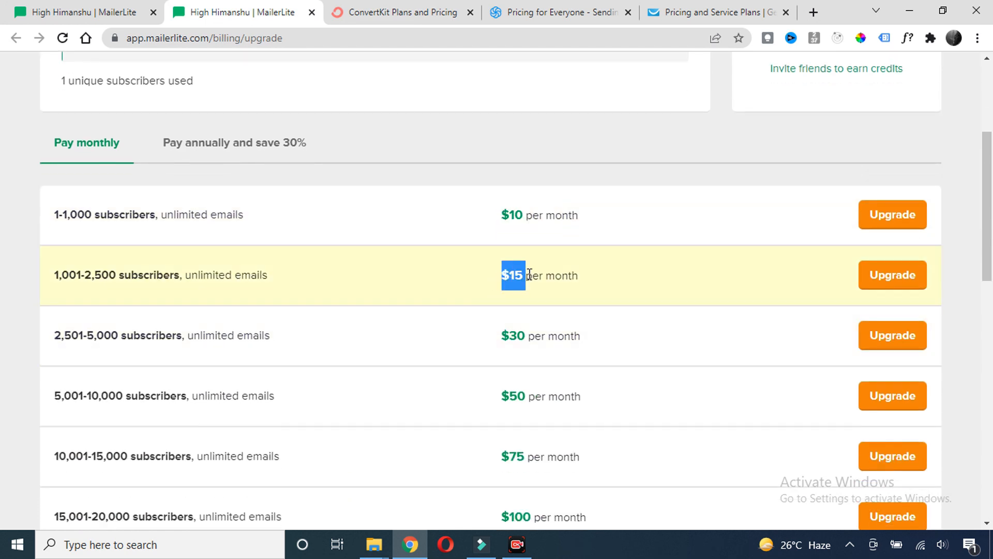
drag(117, 275, 63, 275)
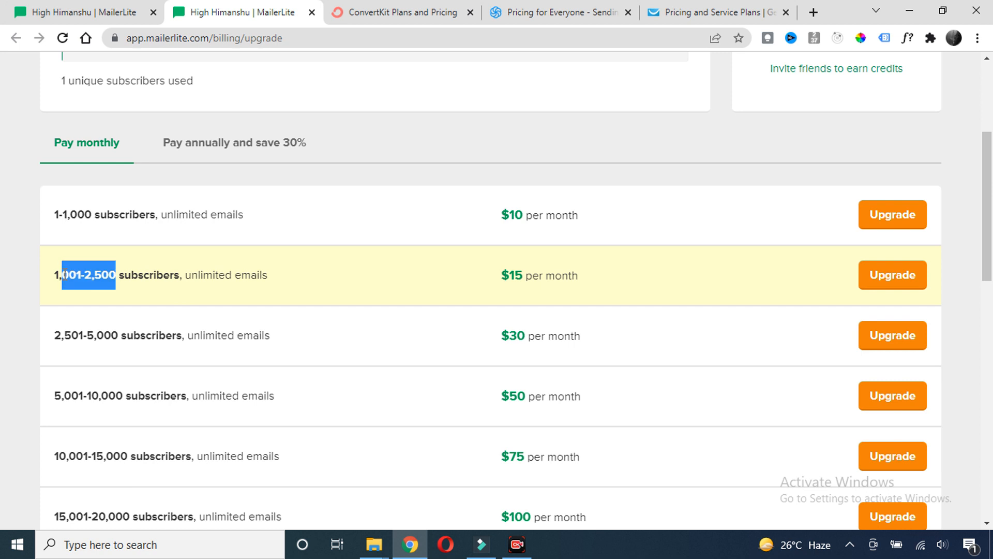
drag(185, 277, 186, 275)
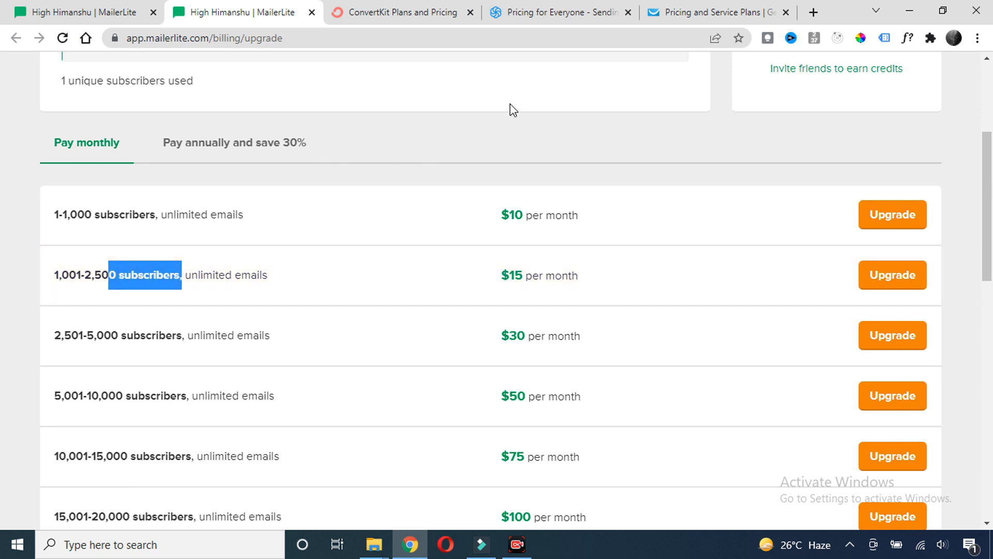
click(538, 21)
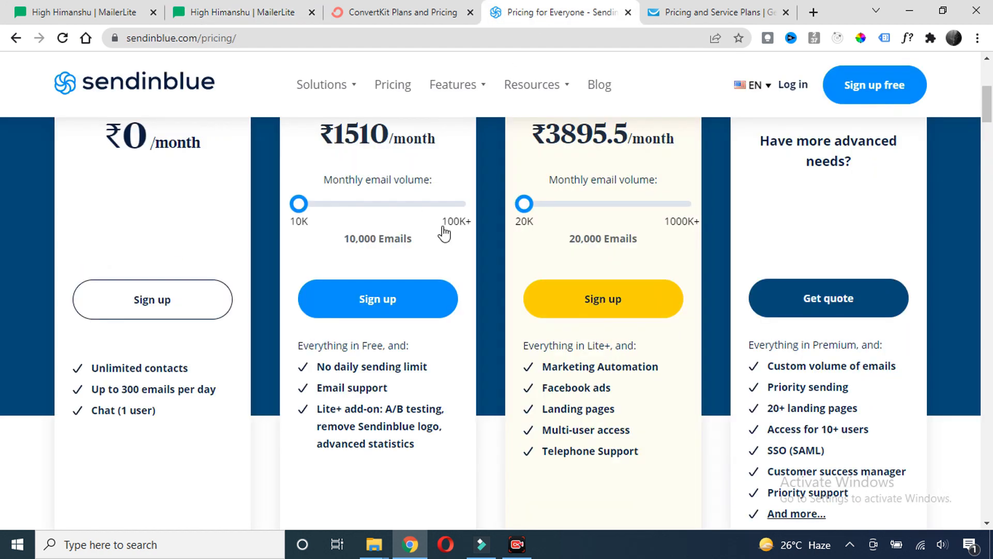
Highlight Sendinblue's Lite plan price of ₹1510 and its 10,000 Emails volume, then switch to GetResponse
scroll(450, 223, down, 2)
scroll(456, 228, up, 3)
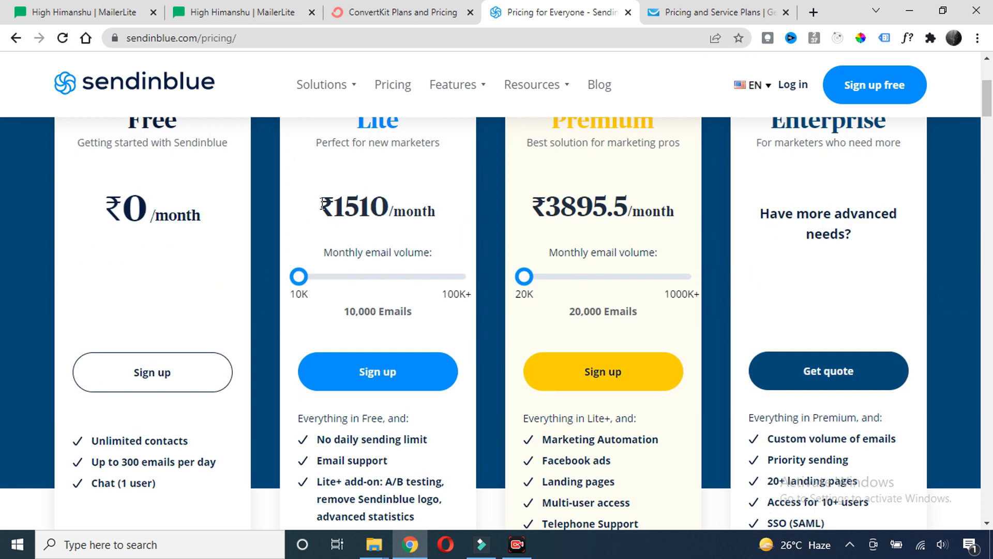
drag(323, 204, 401, 204)
click(409, 204)
scroll(404, 251, down, 1)
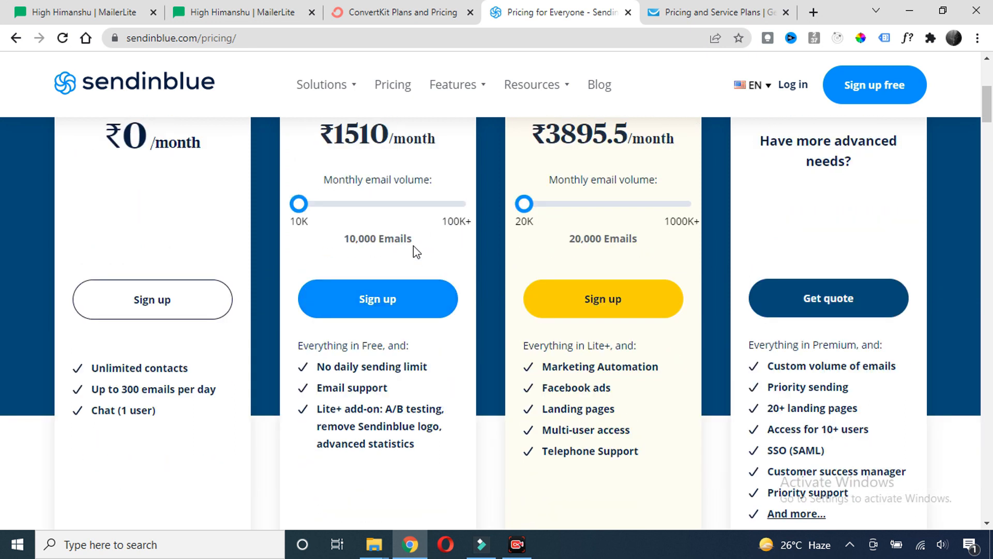
drag(413, 240, 346, 237)
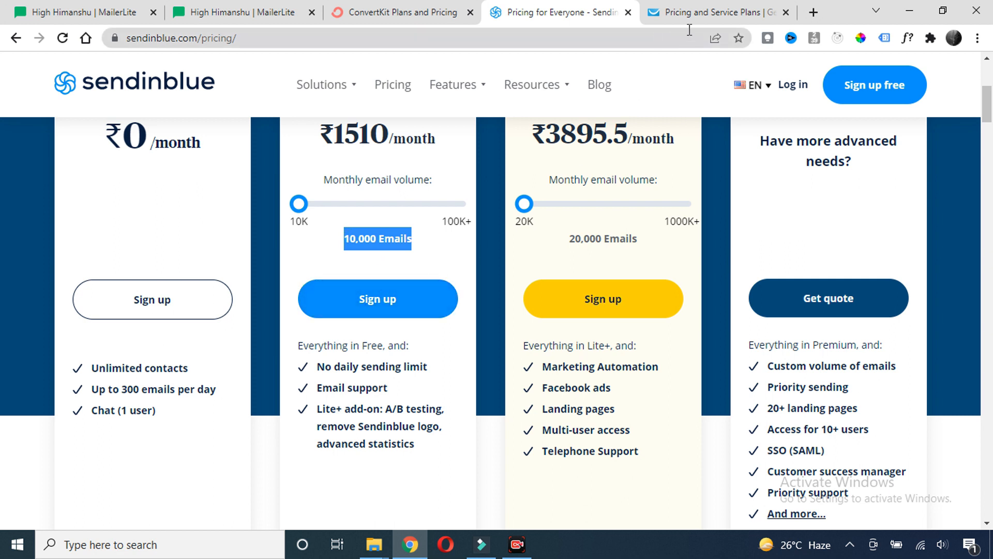
click(702, 16)
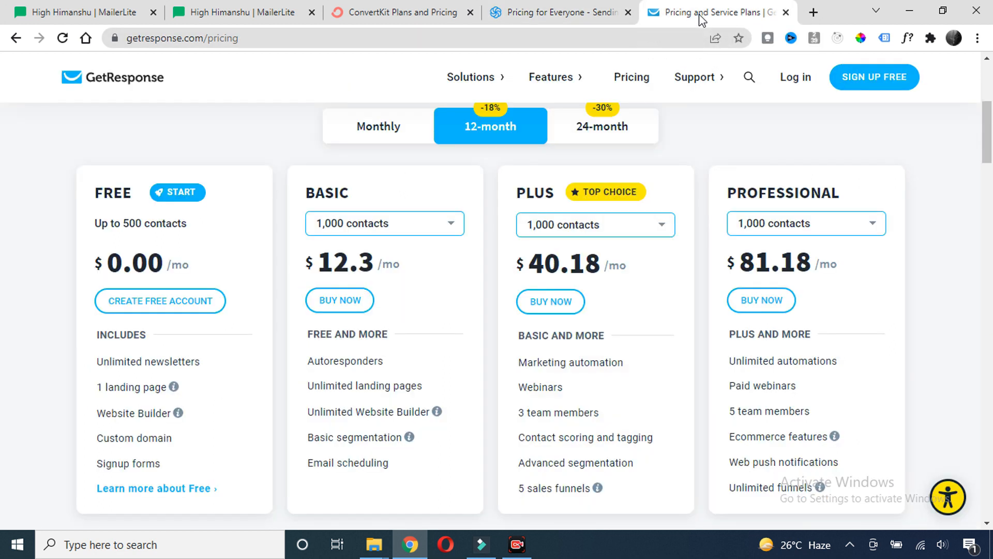
Highlight GetResponse's BASIC plan heading and its $12.3 monthly price
drag(357, 202, 292, 203)
click(388, 264)
drag(320, 259, 421, 280)
click(424, 280)
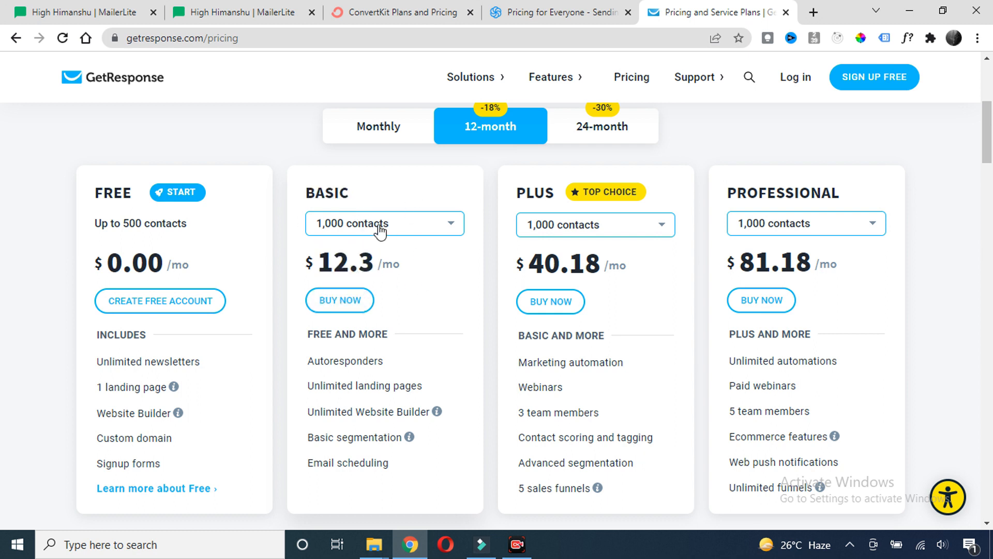
Scroll through the GetResponse plan features, then go back to MailerLite's upgrade page
scroll(415, 288, down, 4)
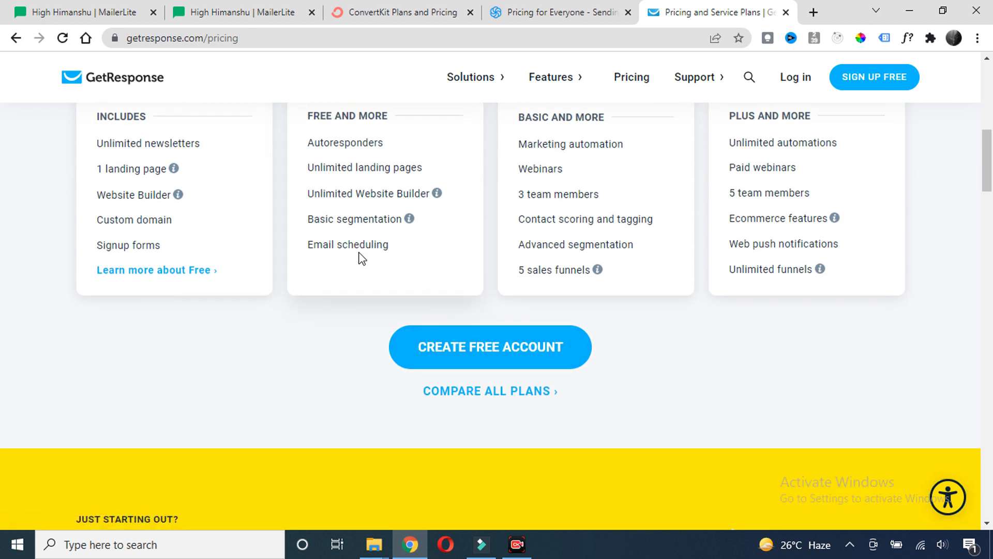
scroll(359, 257, up, 1)
scroll(360, 259, down, 1)
scroll(356, 261, up, 5)
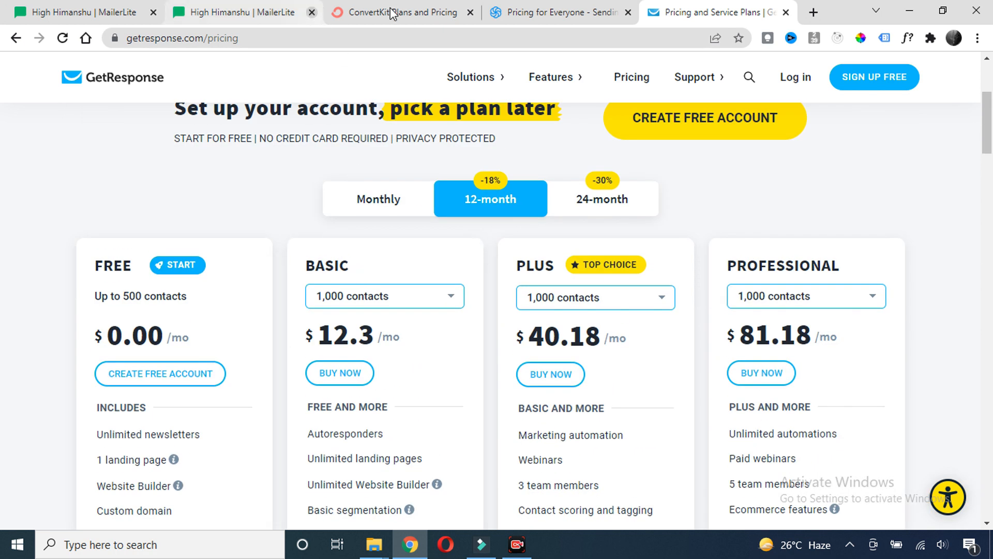
click(240, 15)
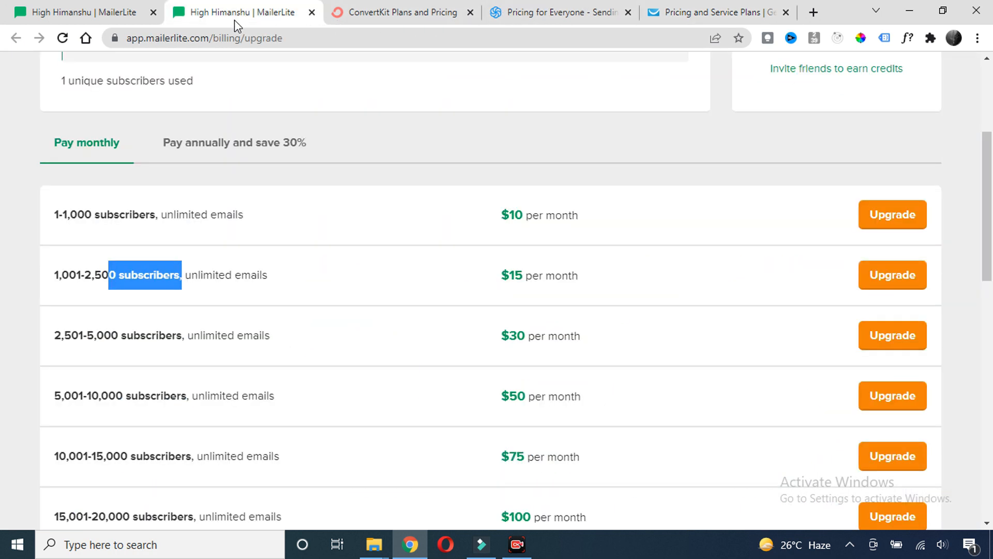
scroll(333, 253, up, 3)
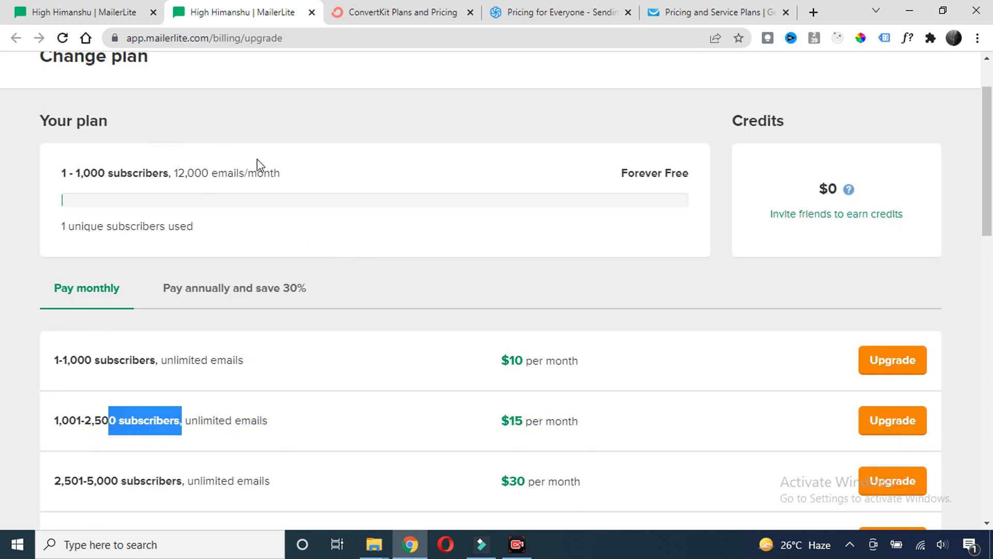
scroll(269, 187, down, 3)
click(422, 151)
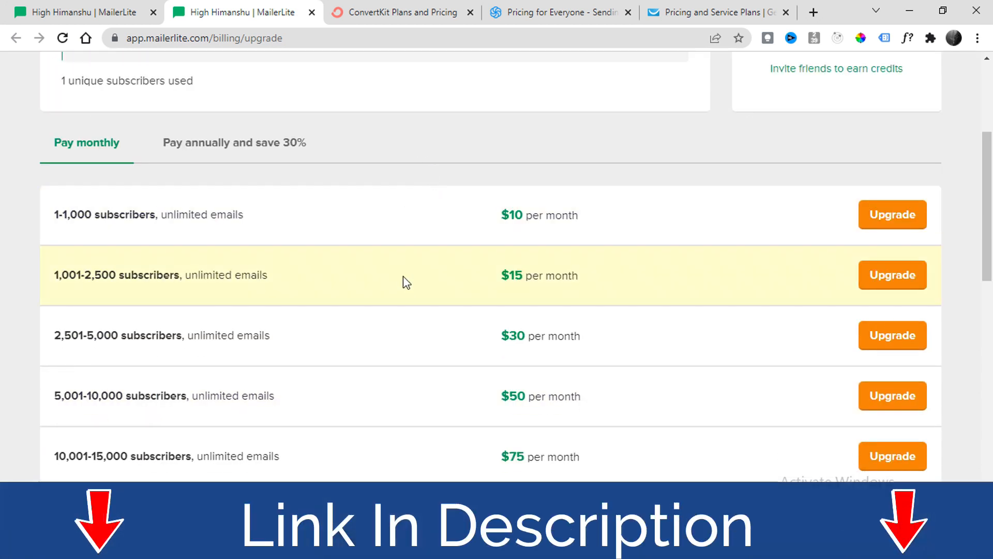
click(701, 12)
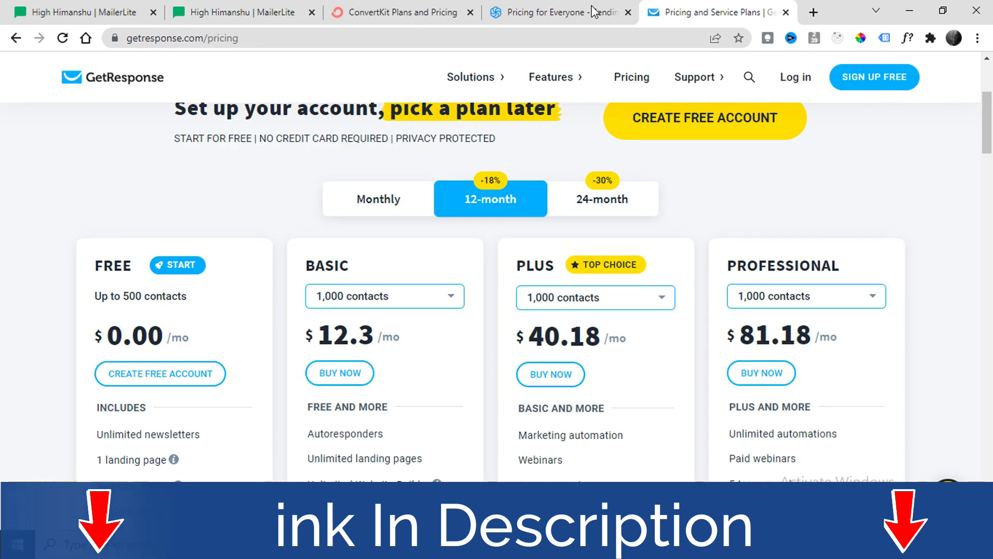
click(282, 15)
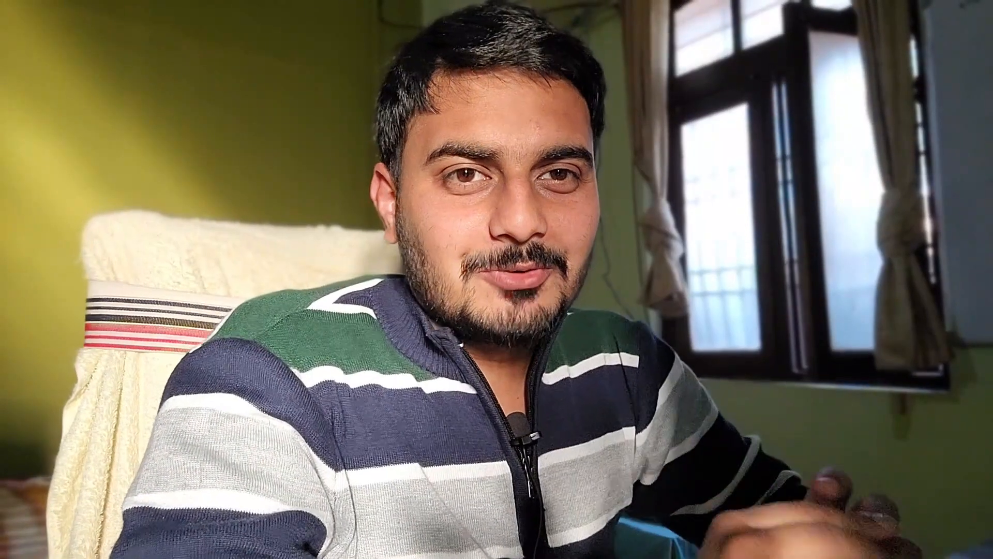